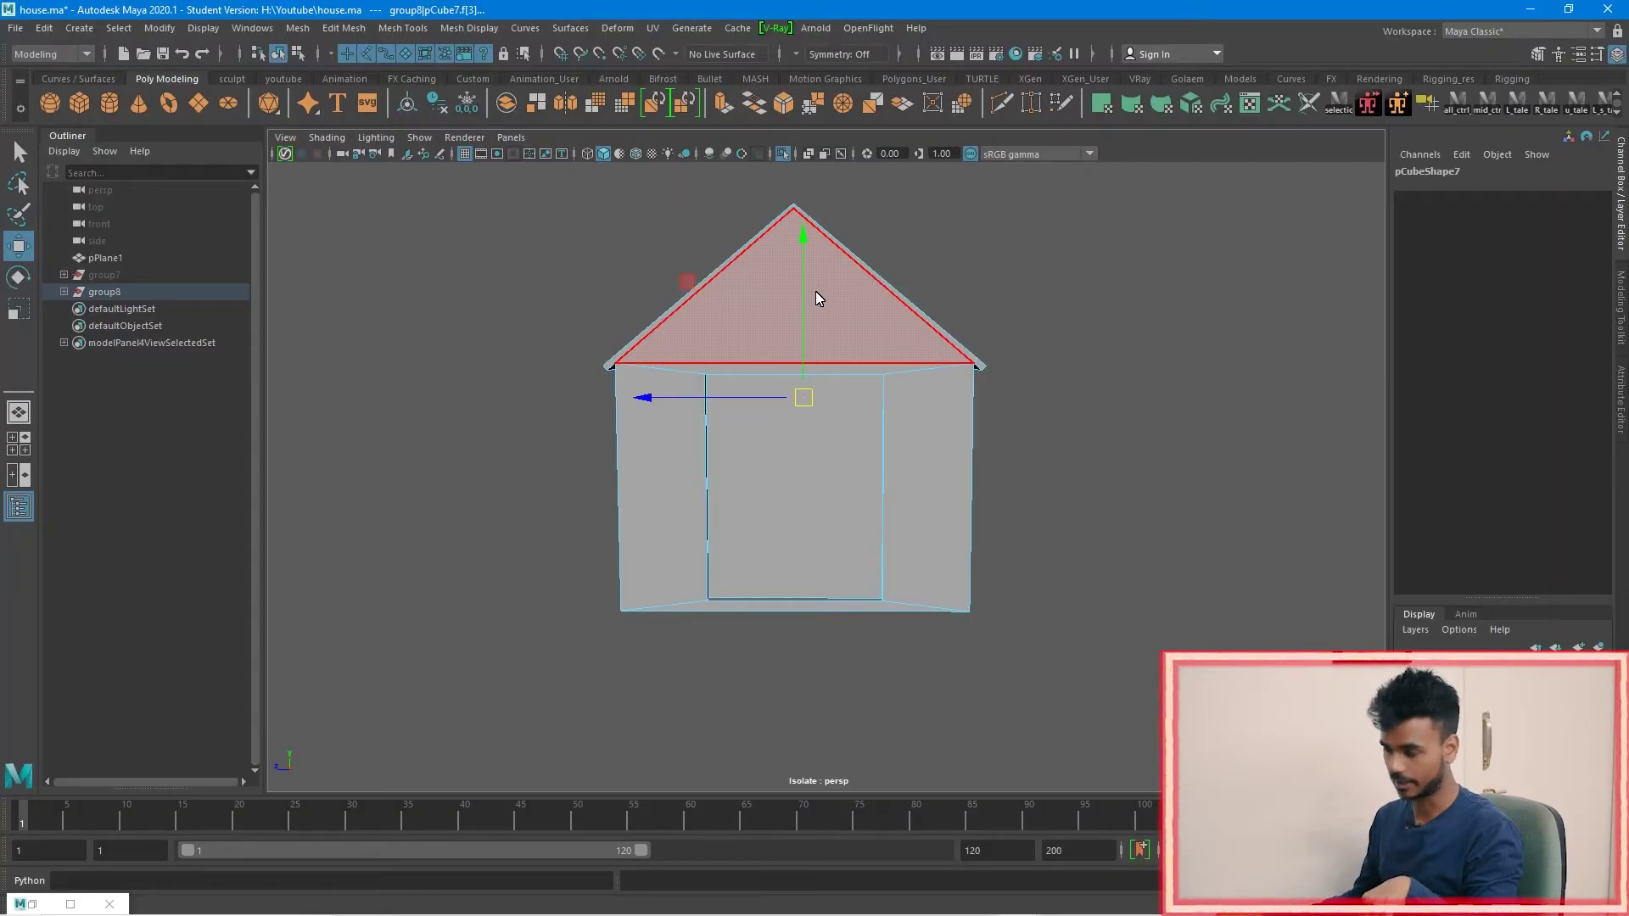
Step: Add the thin faces along the roof's front edge to the roof face selection
{"action": "left_click_drag", "start_coordinate": [816, 292], "coordinate": [859, 476], "text": "alt"}
{"action": "scroll", "coordinate": [817, 517], "scroll_direction": "up", "scroll_amount": 5}
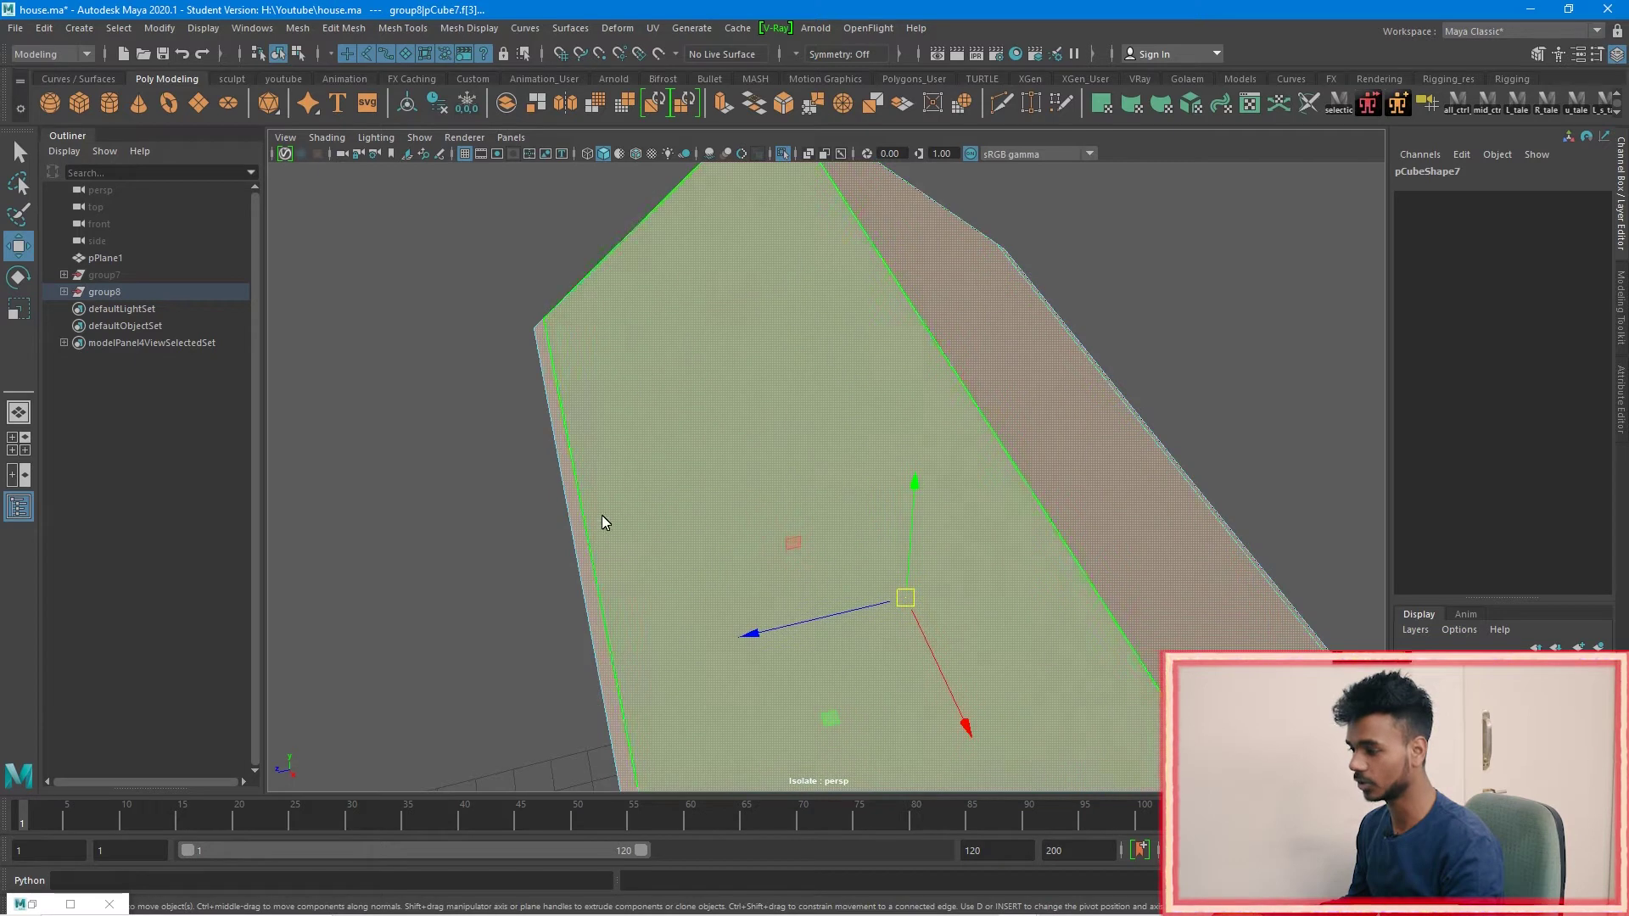
{"action": "left_click_drag", "start_coordinate": [1203, 386], "coordinate": [802, 552], "text": "alt"}
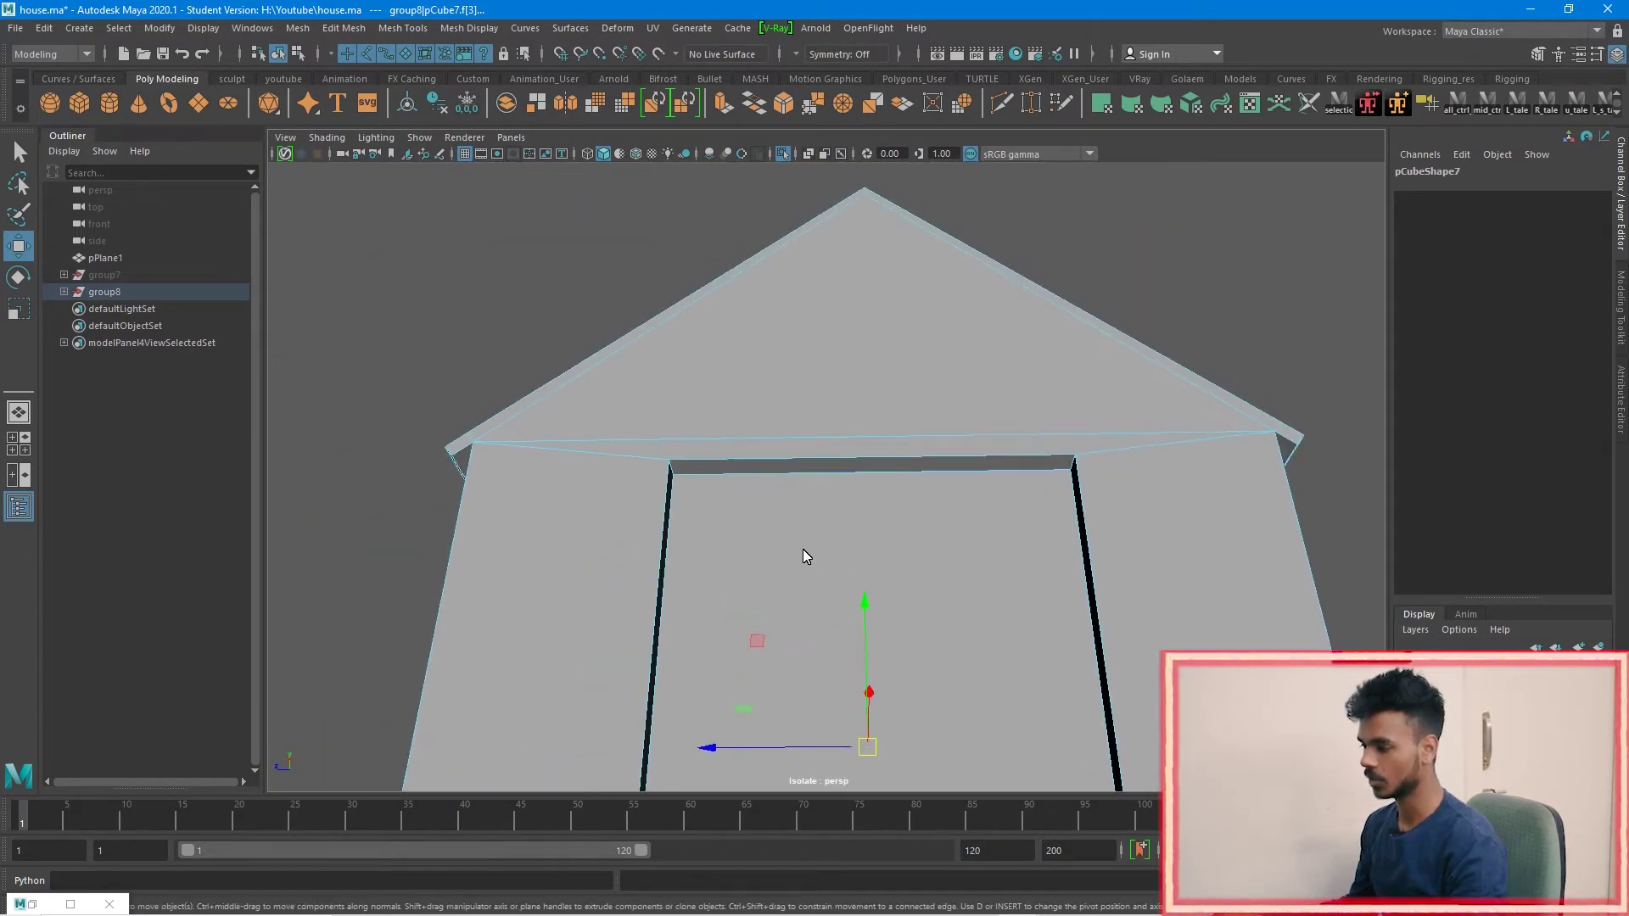
{"action": "scroll", "coordinate": [767, 475], "scroll_direction": "up", "scroll_amount": 5}
{"action": "left_click", "coordinate": [747, 451]}
{"action": "scroll", "coordinate": [746, 449], "scroll_direction": "down", "scroll_amount": 10}
{"action": "left_click_drag", "start_coordinate": [747, 449], "coordinate": [837, 582], "text": "alt"}
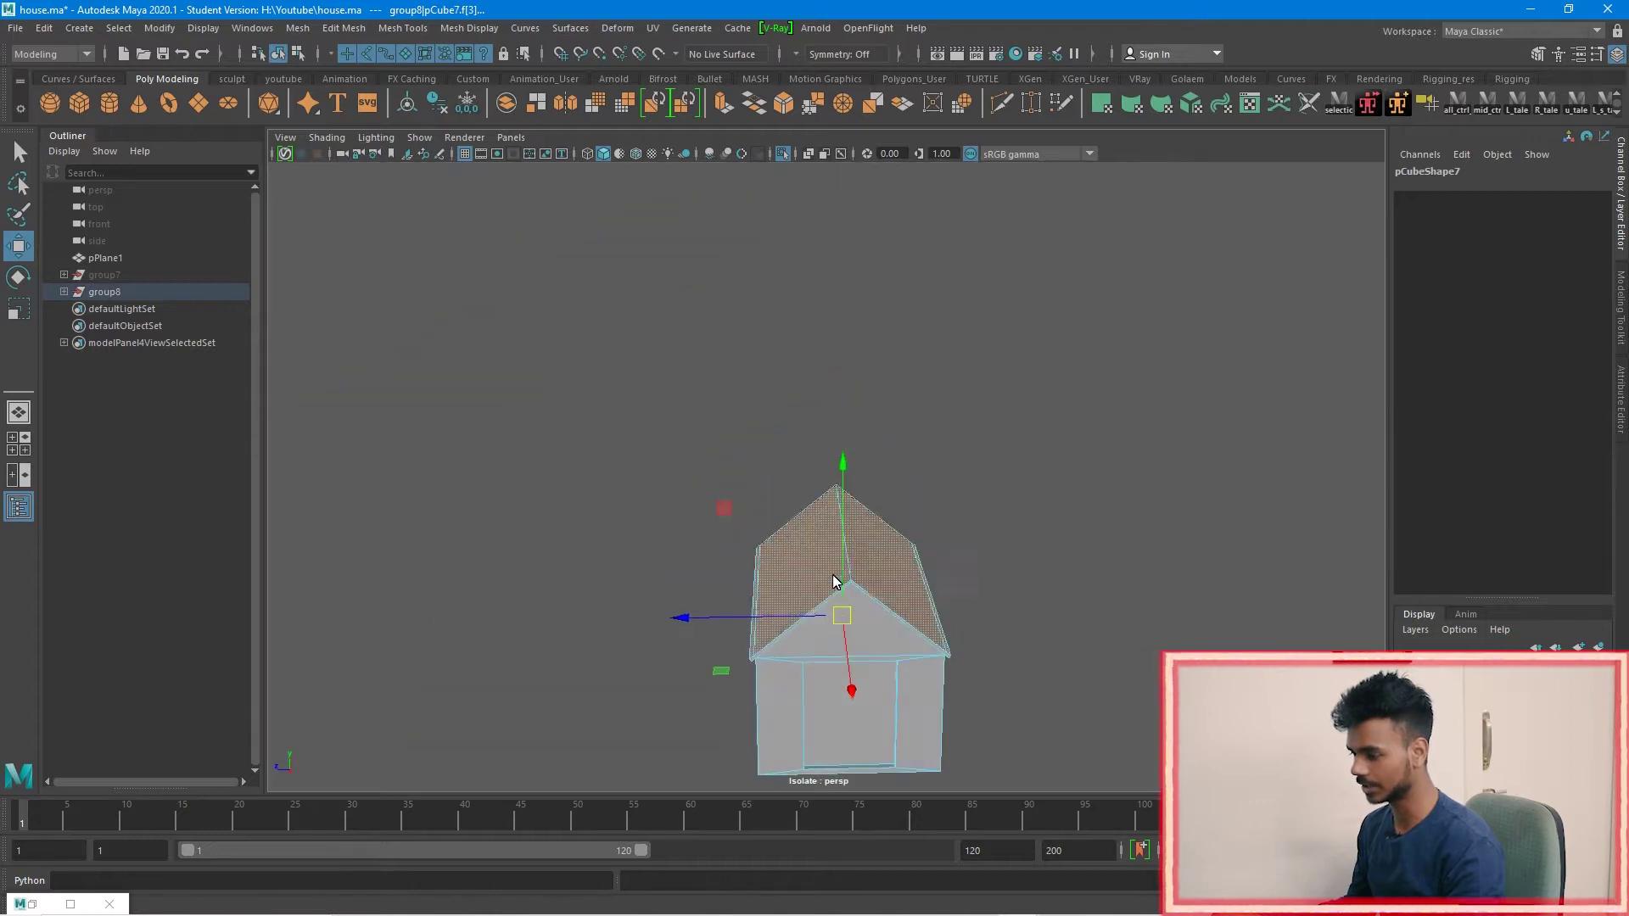
{"action": "middle_click_drag", "start_coordinate": [837, 582], "coordinate": [816, 373], "text": "alt"}
{"action": "scroll", "coordinate": [818, 377], "scroll_direction": "up", "scroll_amount": 5}
{"action": "left_click_drag", "start_coordinate": [818, 380], "coordinate": [828, 440], "text": "alt"}
{"action": "left_click", "coordinate": [835, 434]}
{"action": "key", "text": "f"}
Step: Add the thin faces along the roof's rear and overhang edges to the roof face selection
{"action": "middle_click_drag", "start_coordinate": [1016, 430], "coordinate": [1094, 569], "text": "alt"}
{"action": "scroll", "coordinate": [766, 472], "scroll_direction": "up", "scroll_amount": 5}
{"action": "left_click_drag", "start_coordinate": [766, 472], "coordinate": [861, 407], "text": "alt"}
{"action": "middle_click_drag", "start_coordinate": [861, 407], "coordinate": [830, 455], "text": "alt"}
{"action": "left_click_drag", "start_coordinate": [829, 455], "coordinate": [942, 365], "text": "alt"}
{"action": "middle_click_drag", "start_coordinate": [968, 356], "coordinate": [940, 395], "text": "alt"}
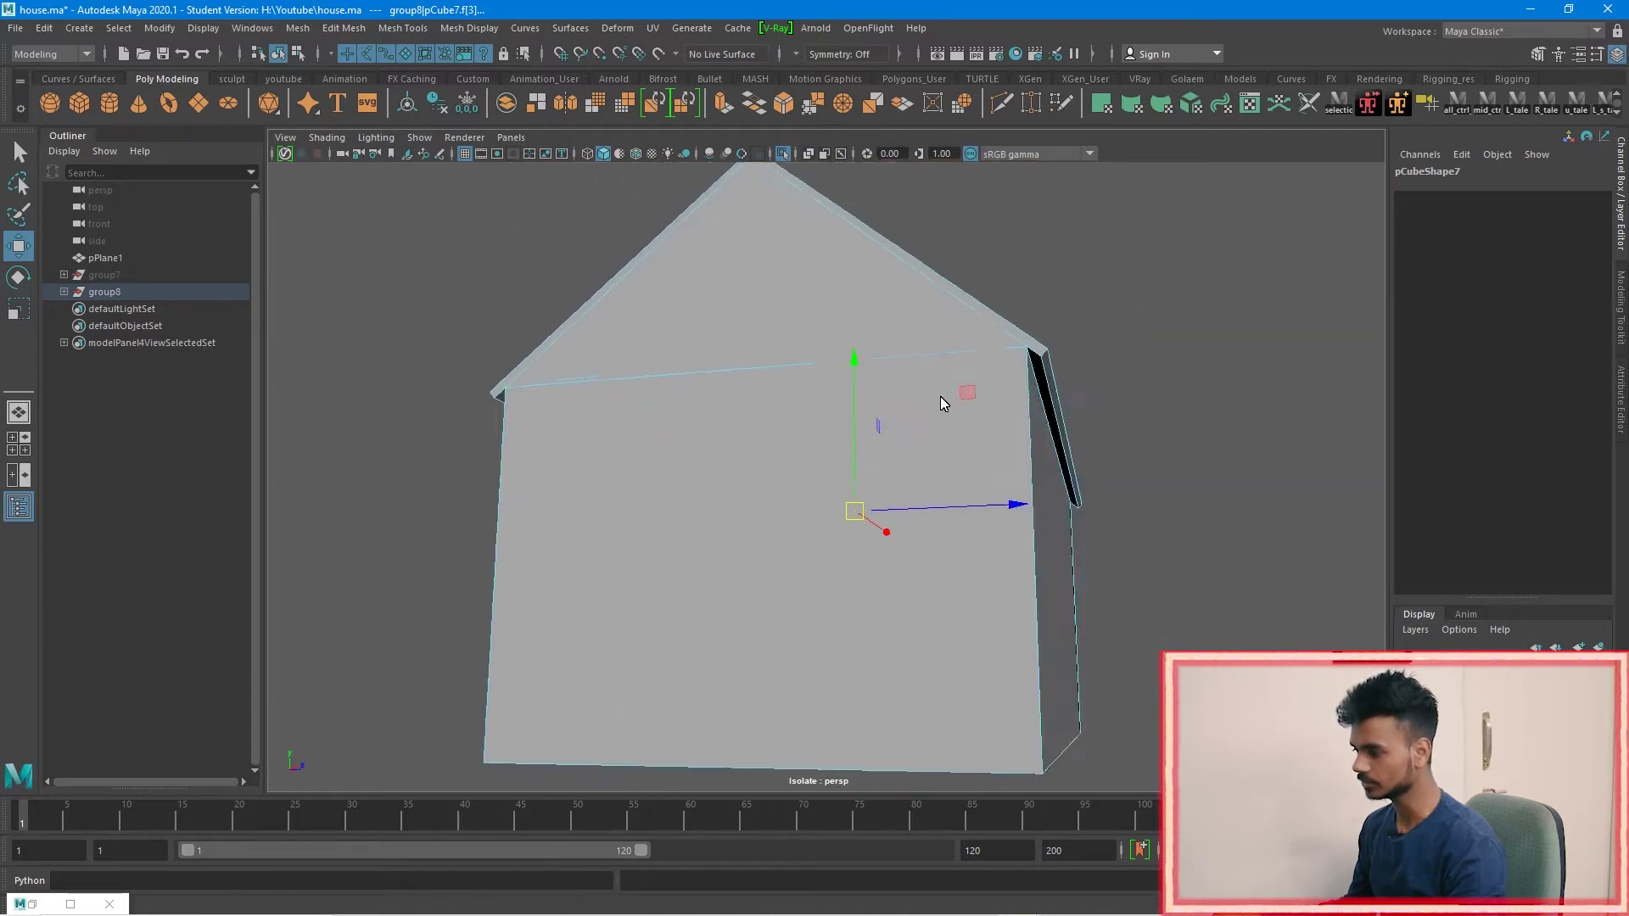
{"action": "scroll", "coordinate": [940, 396], "scroll_direction": "up", "scroll_amount": 4}
{"action": "middle_click_drag", "start_coordinate": [1120, 403], "coordinate": [1015, 433], "text": "alt"}
{"action": "left_click", "coordinate": [1031, 383], "text": "shift"}
{"action": "left_click_drag", "start_coordinate": [976, 408], "coordinate": [857, 472], "text": "alt"}
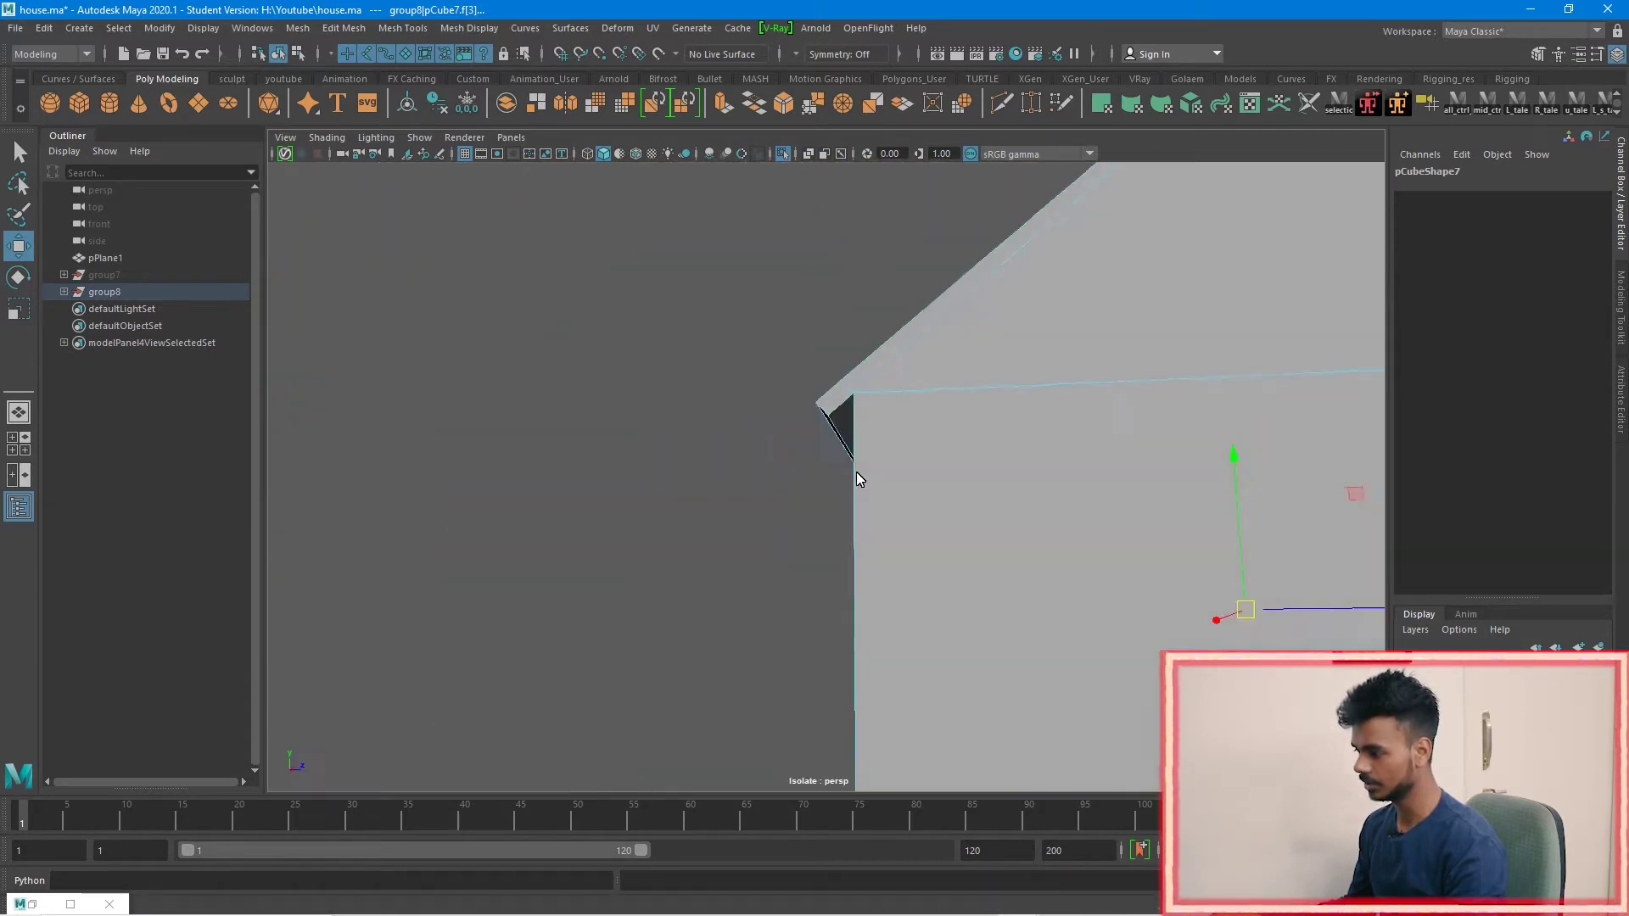
Step: Apply a planar UV map along the Y axis to the selected roof faces
{"action": "scroll", "coordinate": [947, 512], "scroll_direction": "down", "scroll_amount": 5}
{"action": "left_click_drag", "start_coordinate": [947, 512], "coordinate": [883, 476], "text": "alt"}
{"action": "right_click", "coordinate": [896, 354], "text": "shift"}
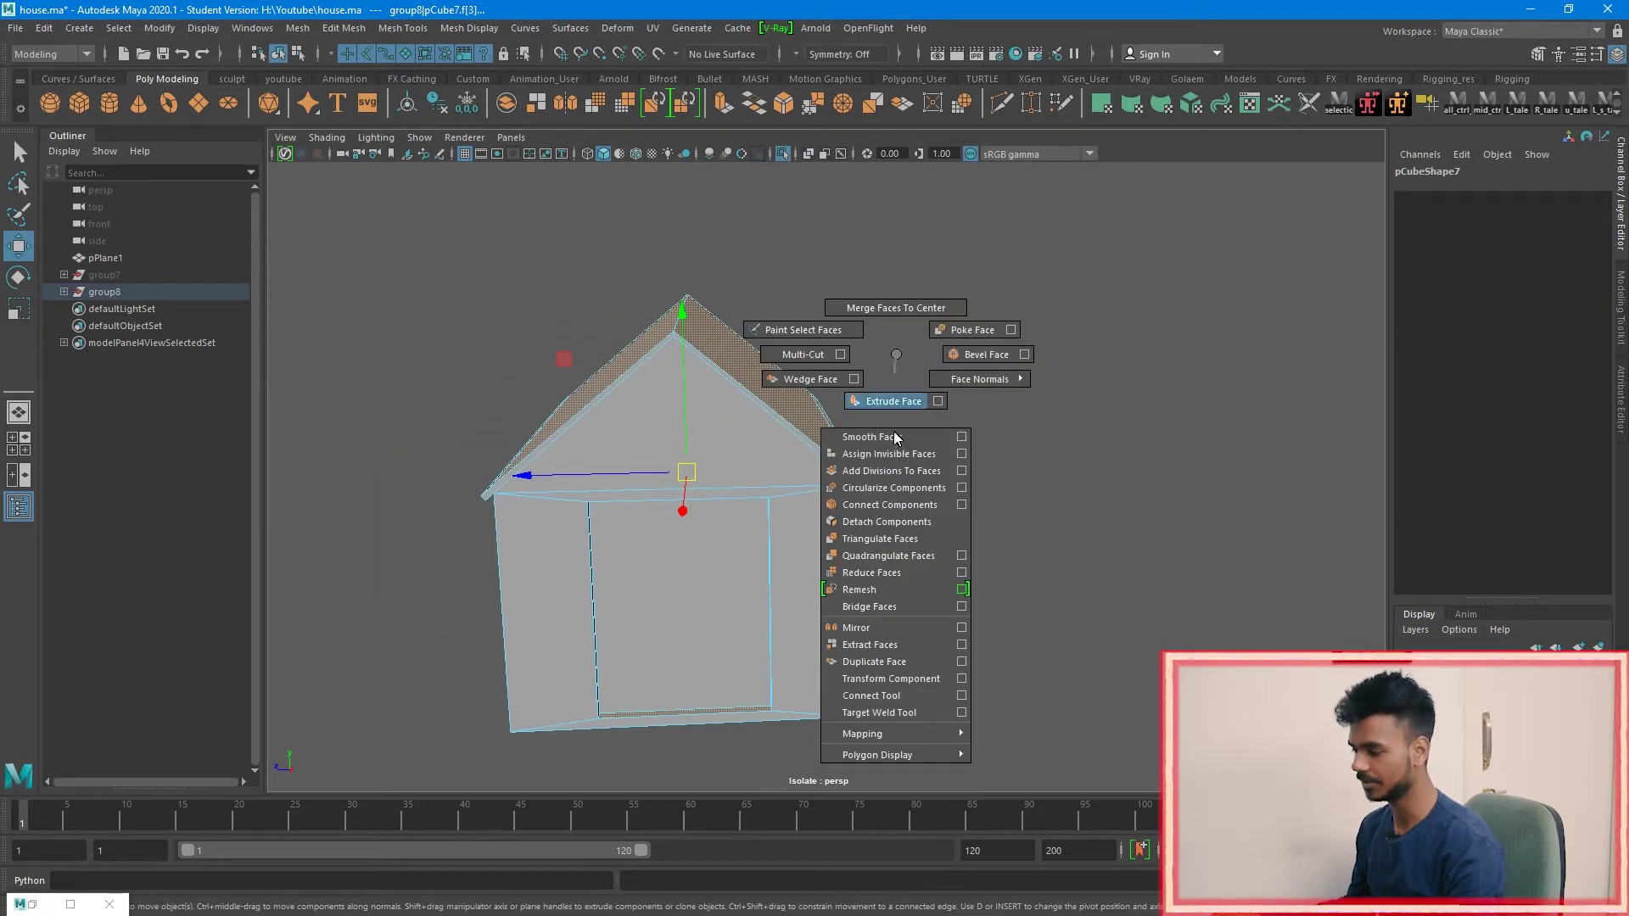
{"action": "mouse_move", "coordinate": [939, 736]}
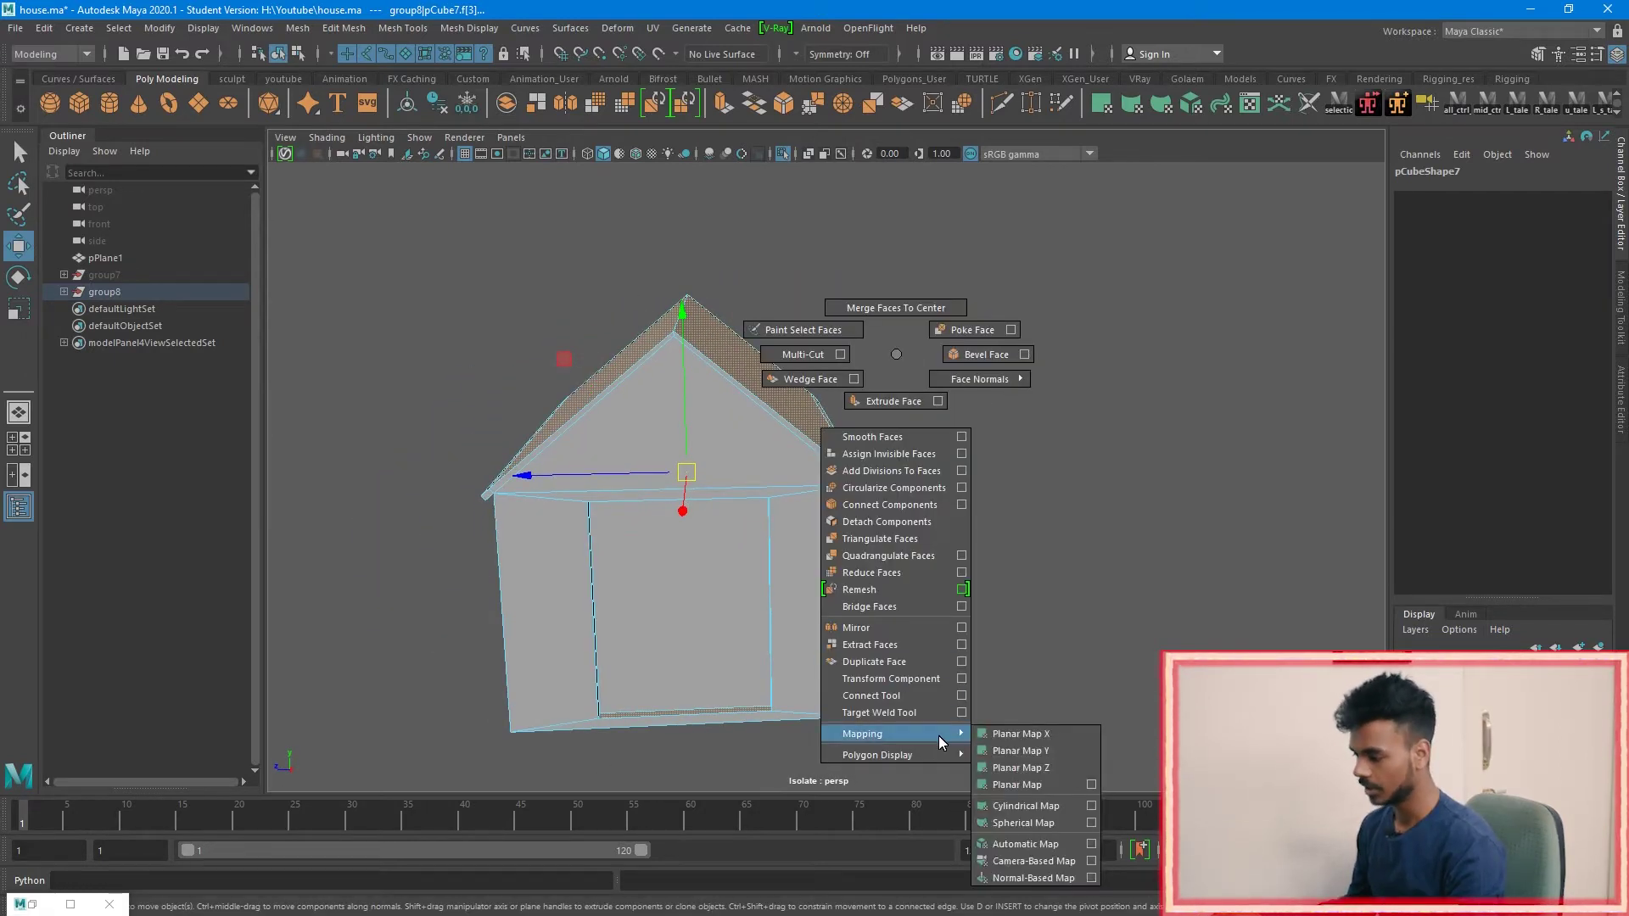
{"action": "left_click", "coordinate": [1010, 750]}
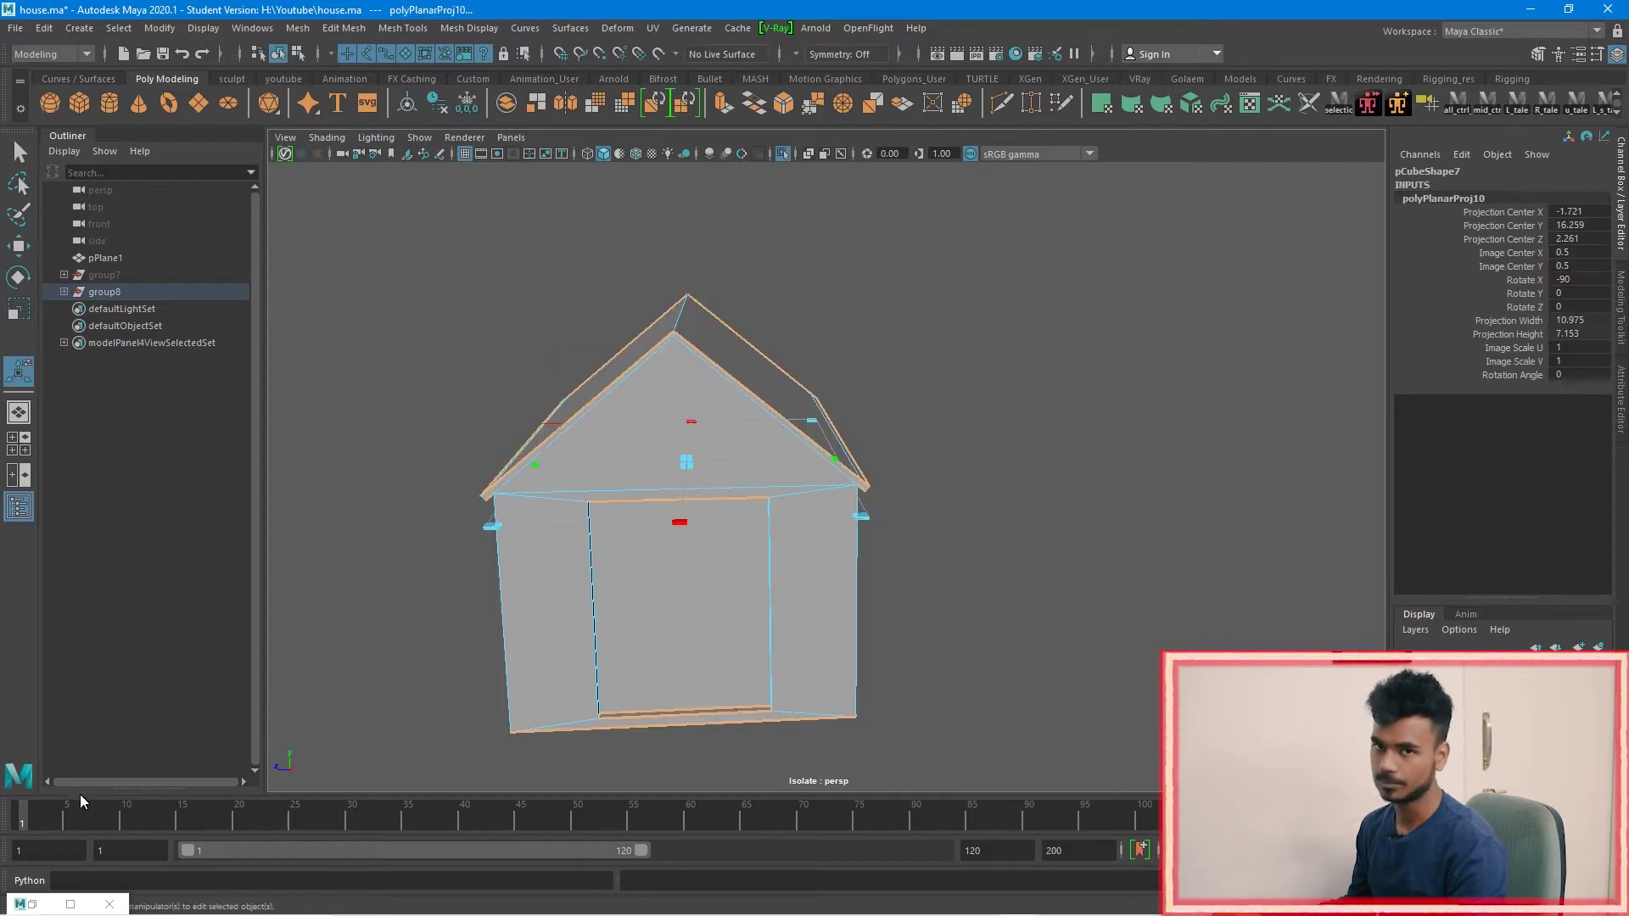
Step: Bring up the UV Editor and move the roof's UVs clear of the existing house shells
{"action": "left_click", "coordinate": [31, 904]}
{"action": "left_click_drag", "start_coordinate": [830, 164], "coordinate": [1357, 131]}
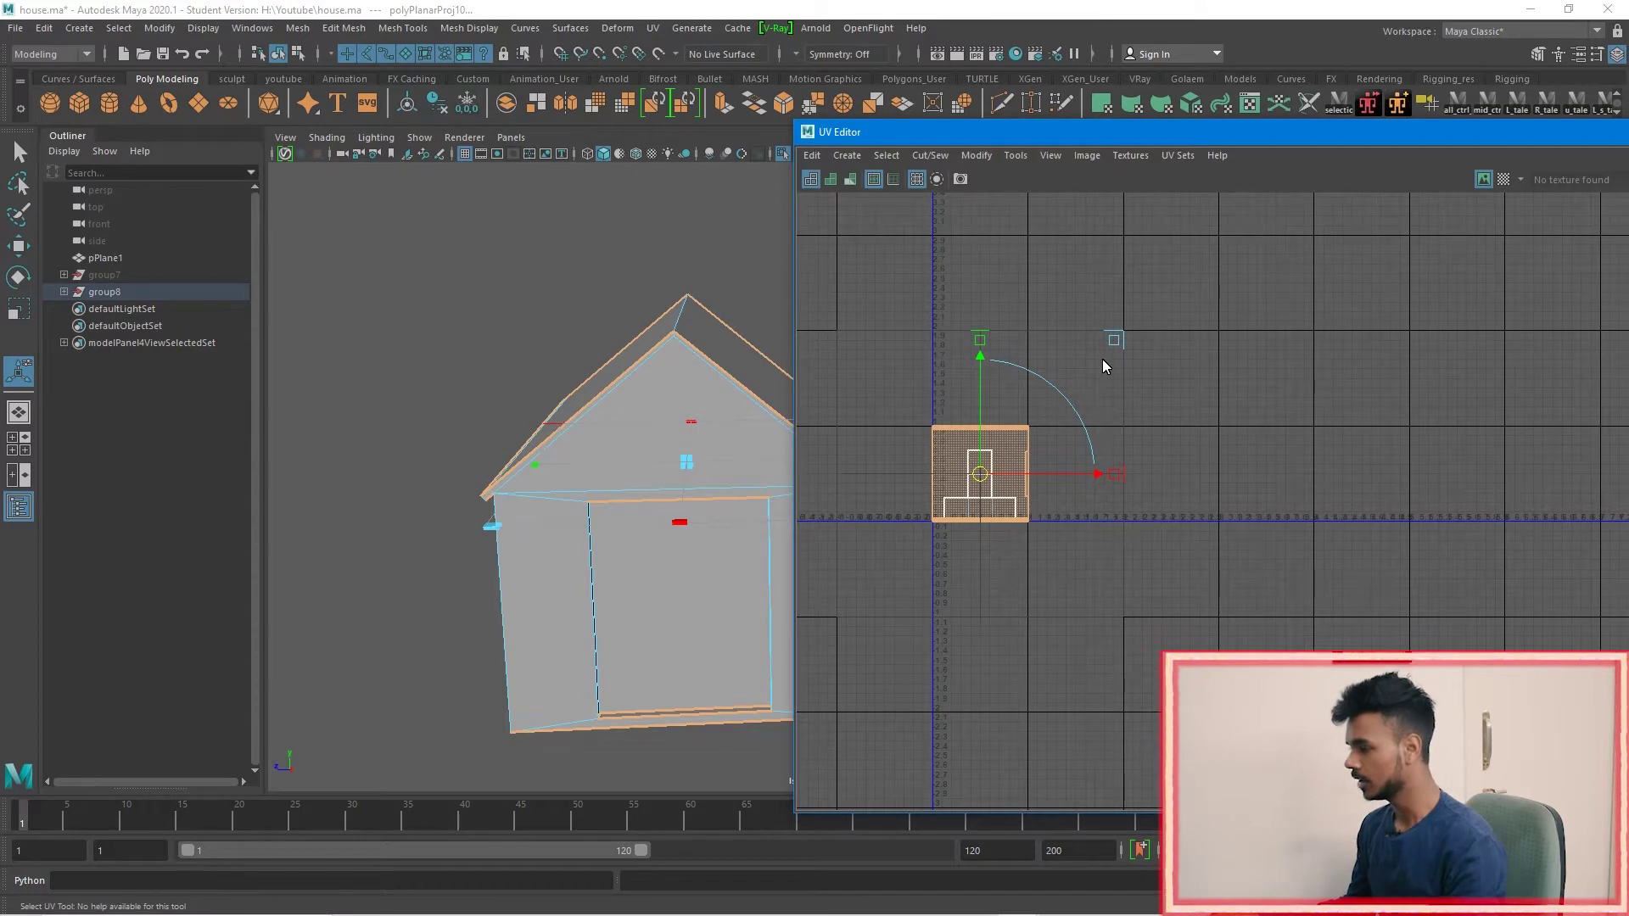
{"action": "key", "text": "w"}
{"action": "left_click_drag", "start_coordinate": [991, 473], "coordinate": [1125, 440]}
{"action": "scroll", "coordinate": [1132, 491], "scroll_direction": "up", "scroll_amount": 6}
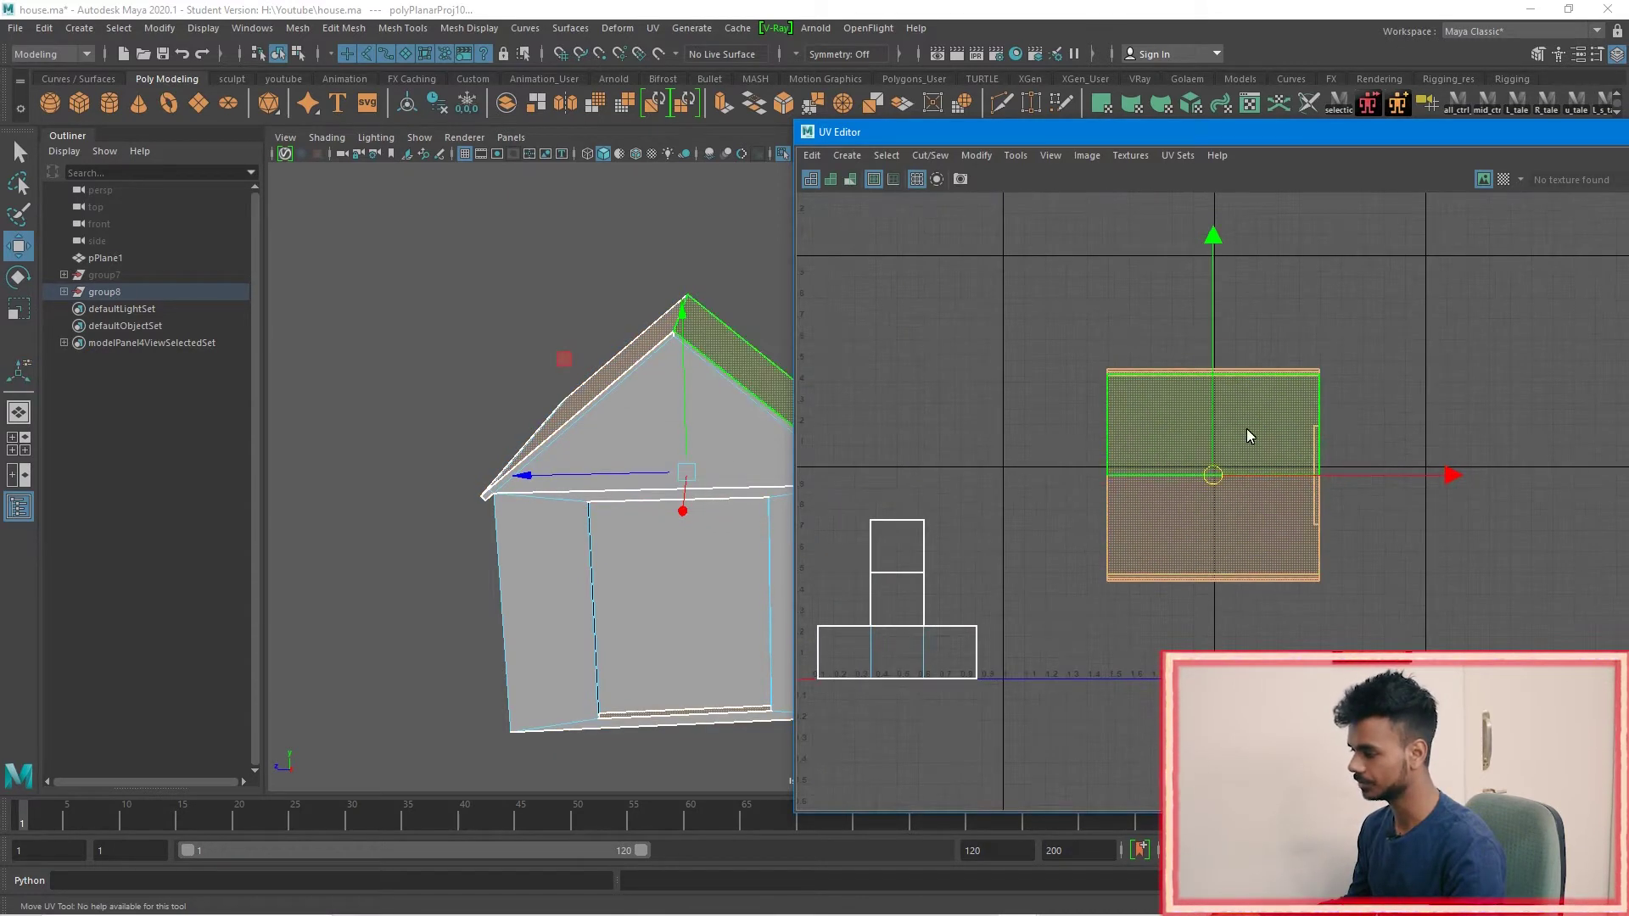
Step: Try unfolding the roof's planar-mapped UVs
{"action": "right_click", "coordinate": [1255, 399], "text": "shift"}
{"action": "left_click", "coordinate": [1028, 399]}
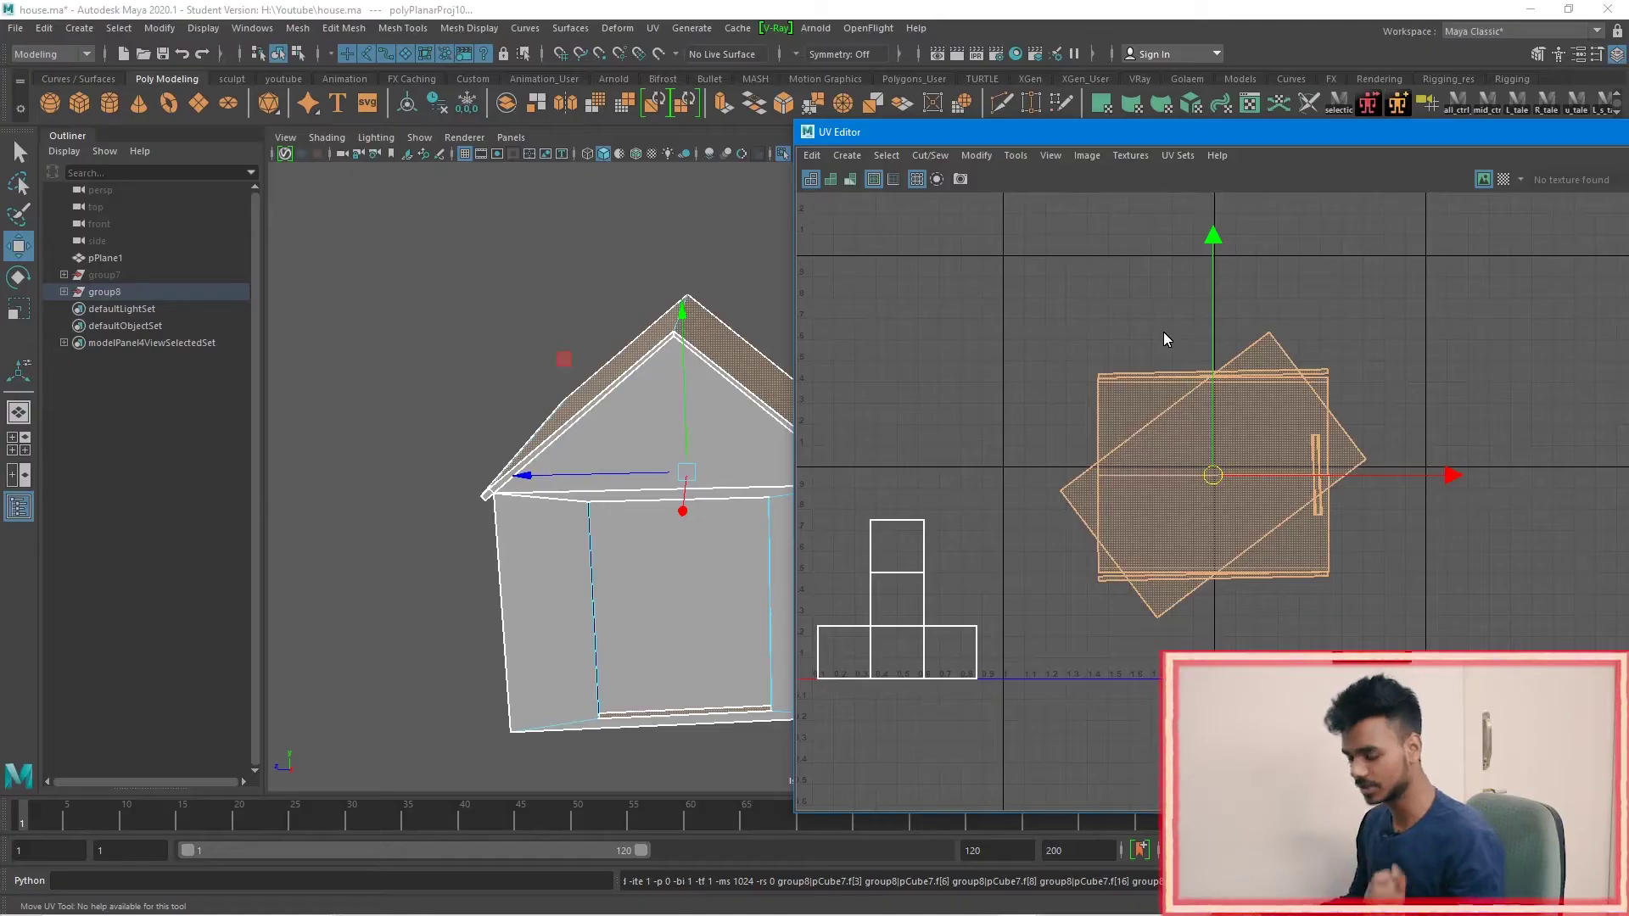
{"action": "key", "text": "ctrl+z"}
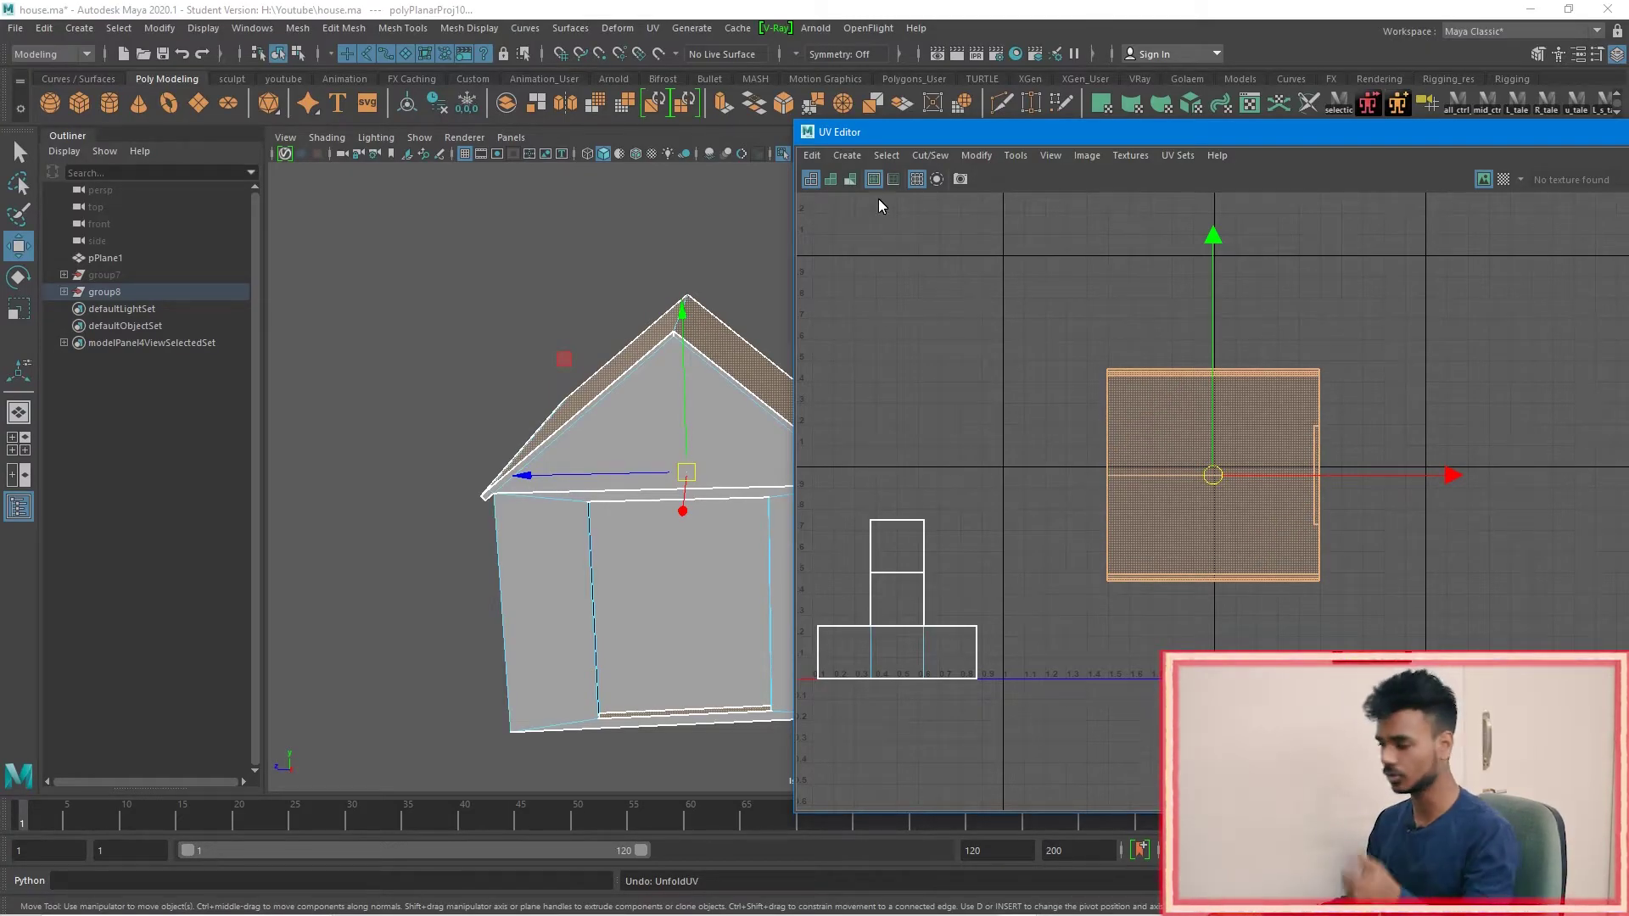
Step: Turn on shaded display of the UV shells in the UV Editor
{"action": "left_click", "coordinate": [830, 179]}
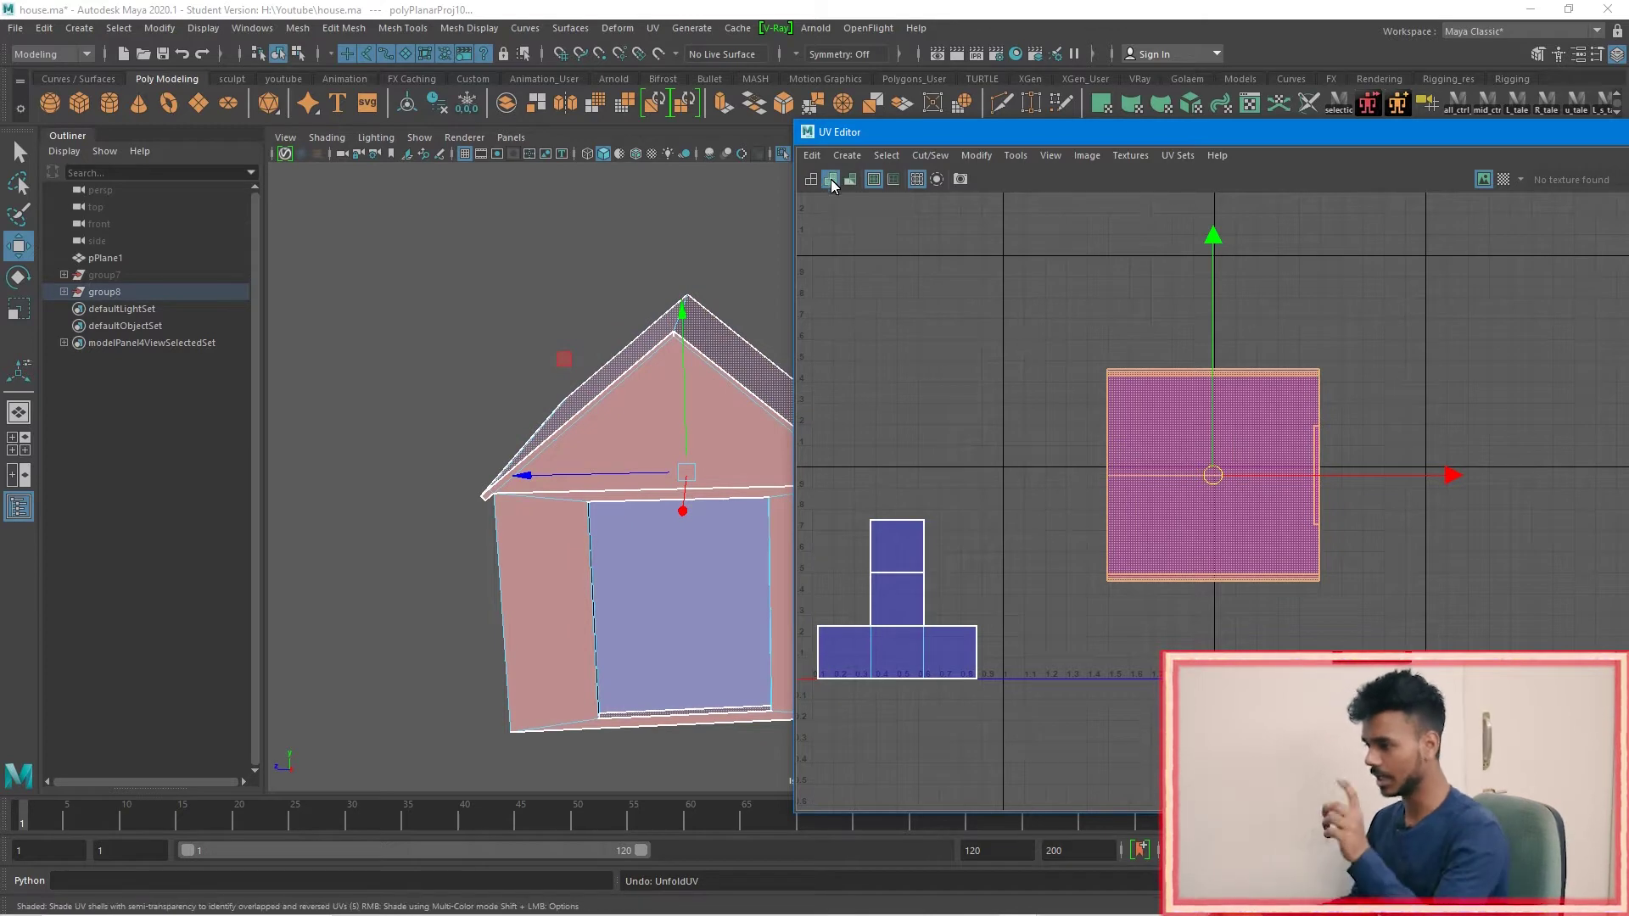
{"action": "left_click_drag", "start_coordinate": [857, 133], "coordinate": [409, 120]}
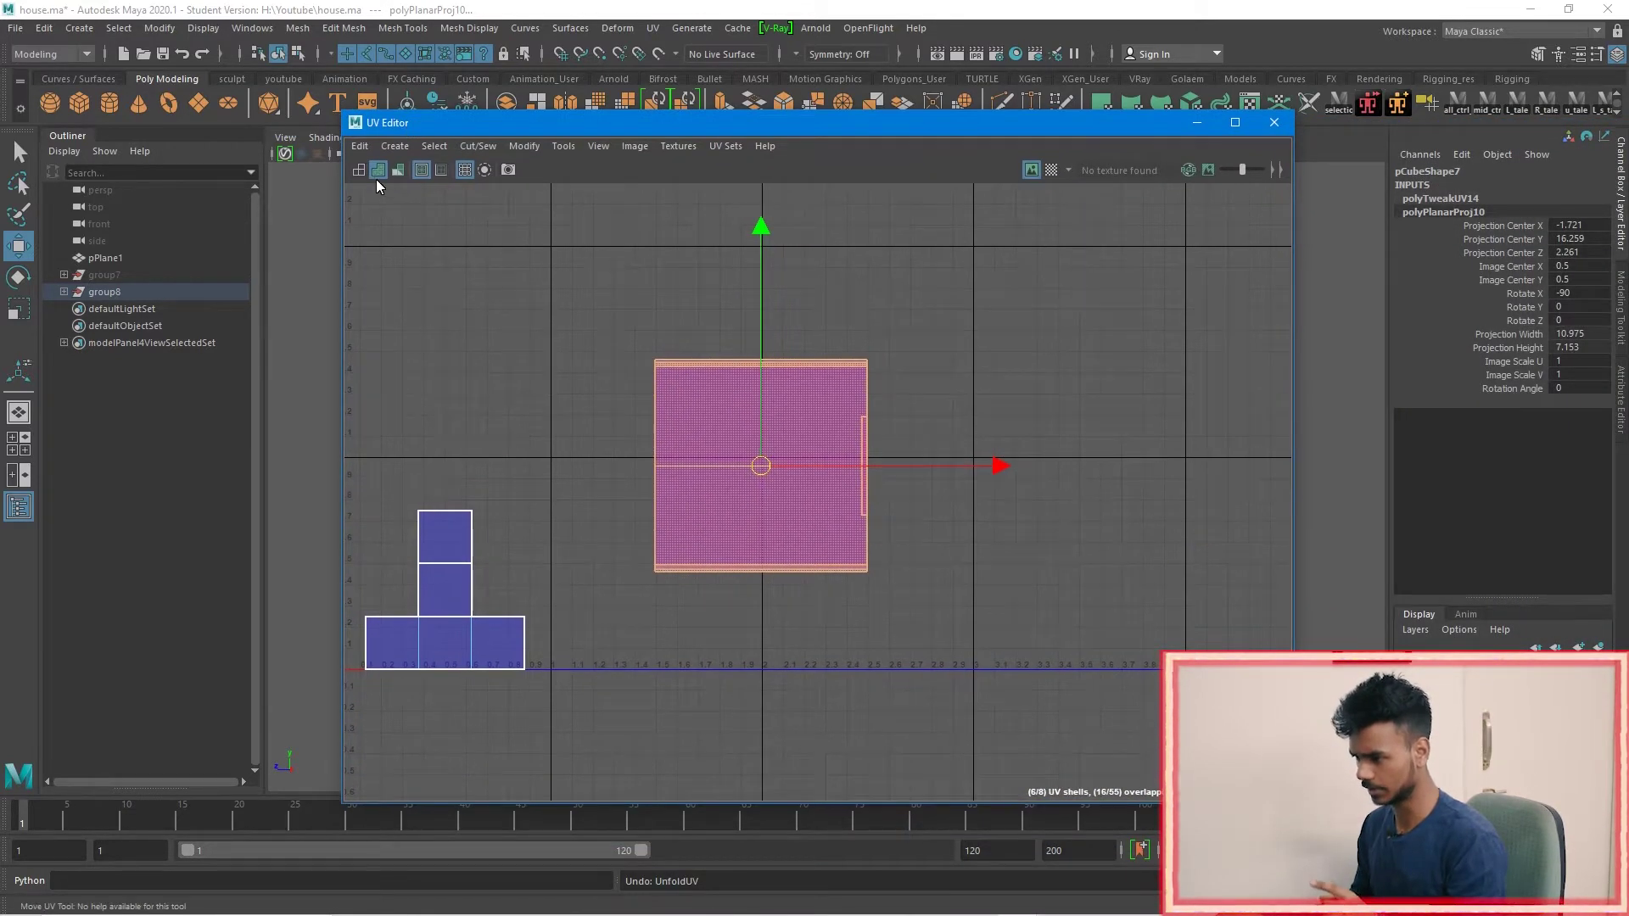
Step: Separate the two large overlapping roof shells by moving each one to its own empty area
{"action": "right_click_drag", "start_coordinate": [765, 403], "coordinate": [658, 323]}
{"action": "left_click", "coordinate": [788, 465]}
{"action": "middle_click_drag", "start_coordinate": [825, 452], "coordinate": [1153, 382]}
{"action": "left_click", "coordinate": [840, 516]}
{"action": "middle_click_drag", "start_coordinate": [832, 494], "coordinate": [624, 320]}
{"action": "middle_click_drag", "start_coordinate": [623, 321], "coordinate": [727, 424], "text": "alt"}
{"action": "left_click", "coordinate": [846, 365]}
{"action": "left_click", "coordinate": [724, 379]}
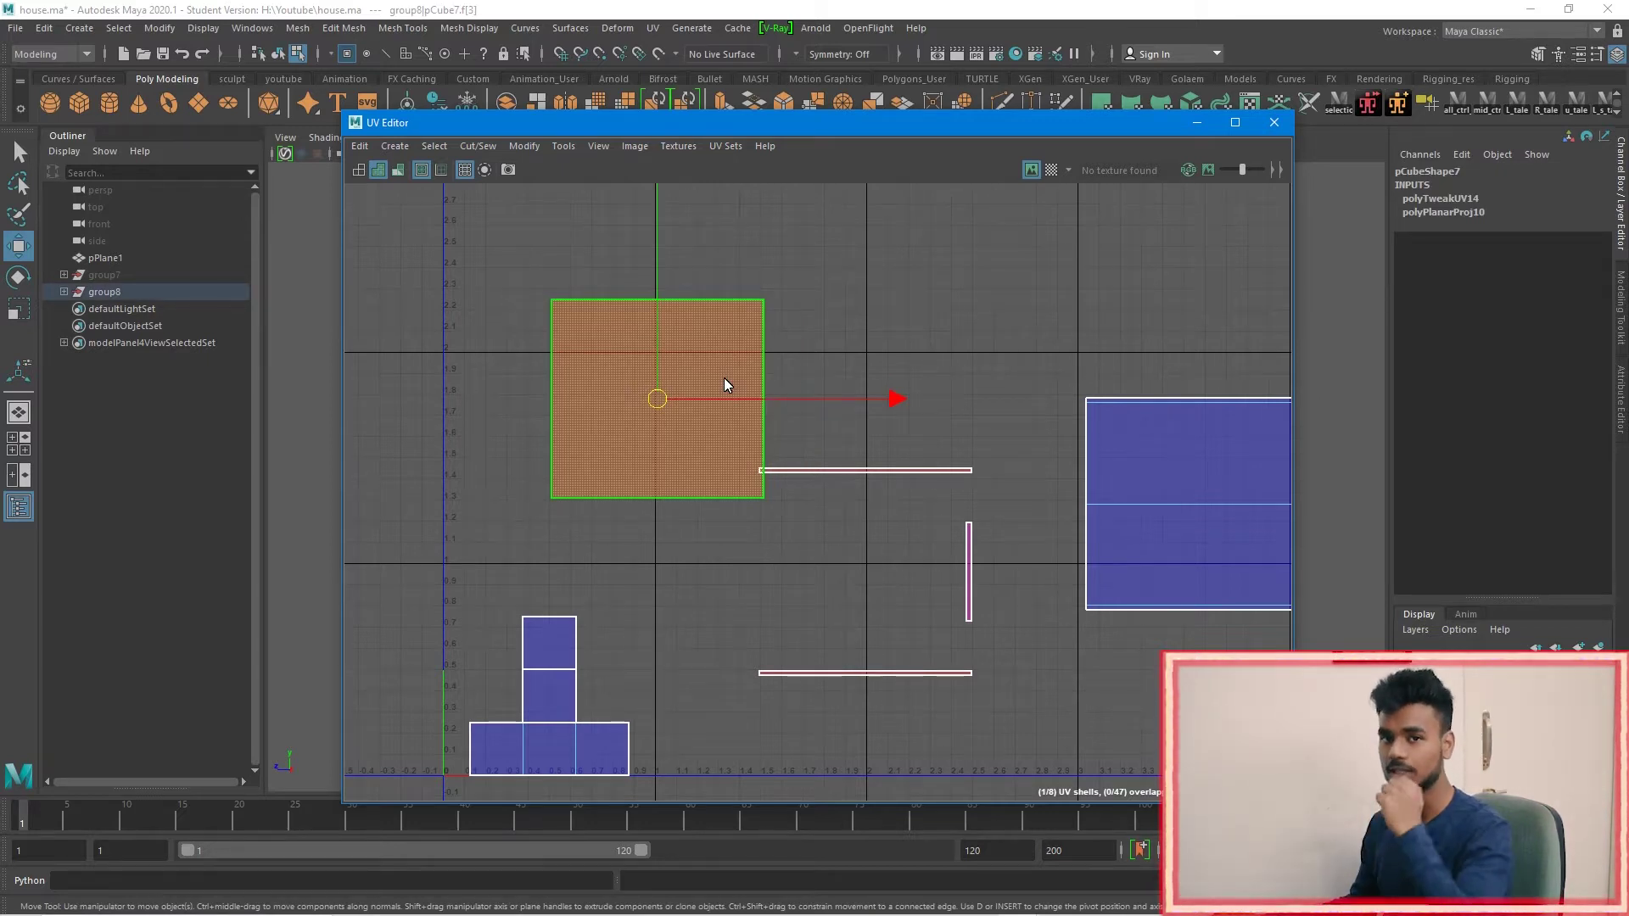
Step: Compare the blue and red roof shells to examine which UVs are reversed
{"action": "middle_click_drag", "start_coordinate": [847, 519], "coordinate": [651, 485], "text": "alt"}
{"action": "left_click", "coordinate": [1013, 480]}
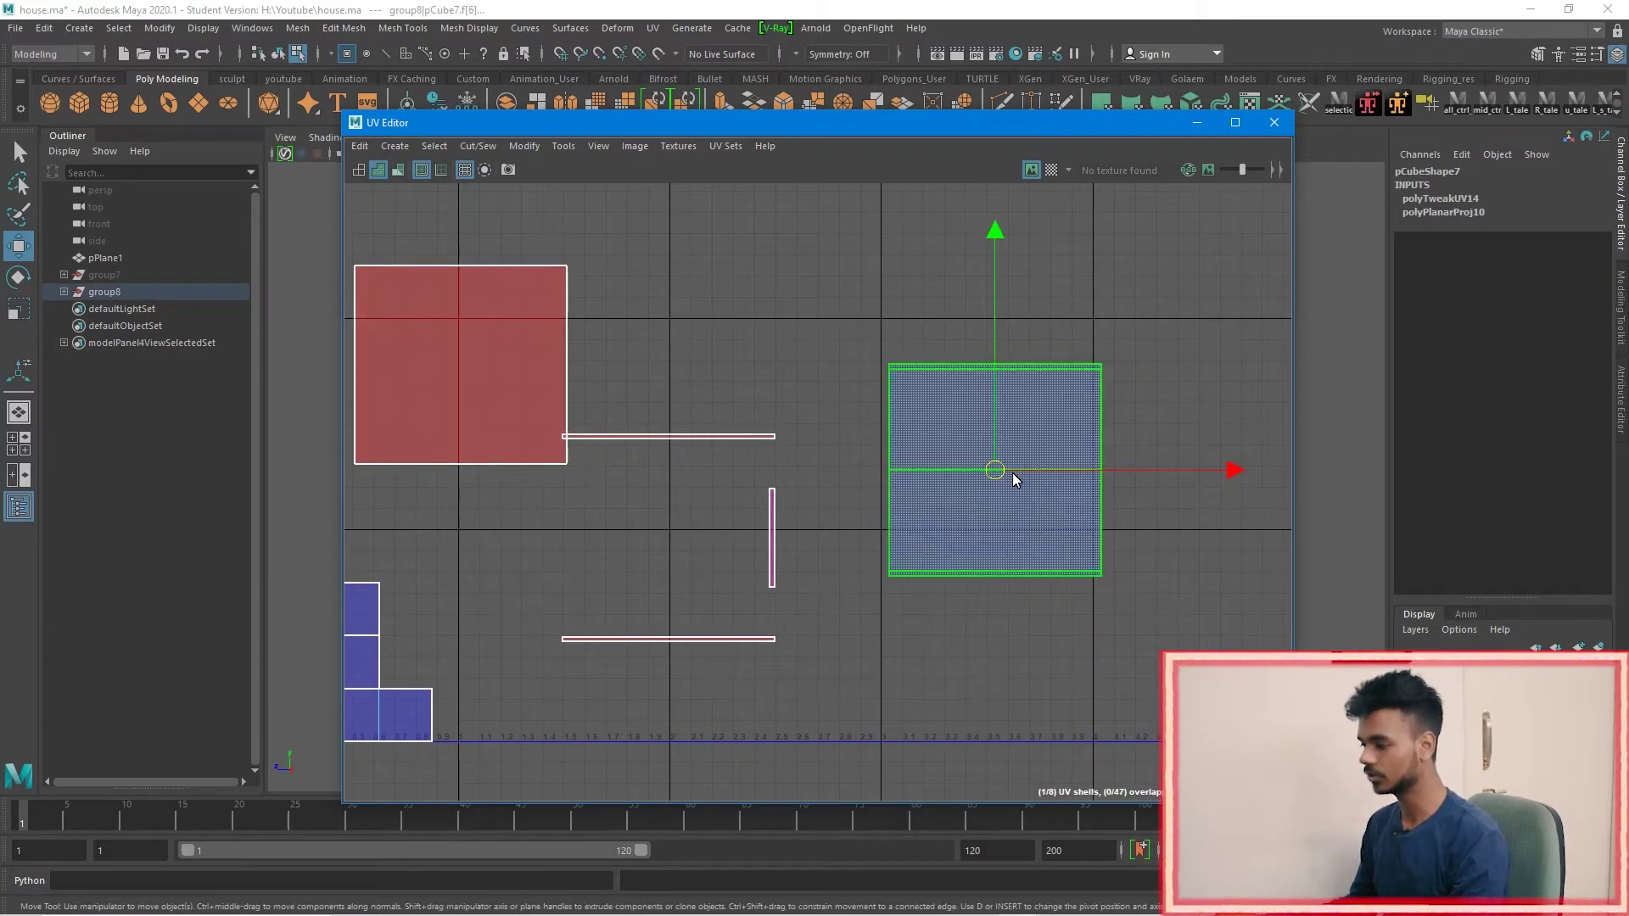
{"action": "left_click", "coordinate": [976, 638]}
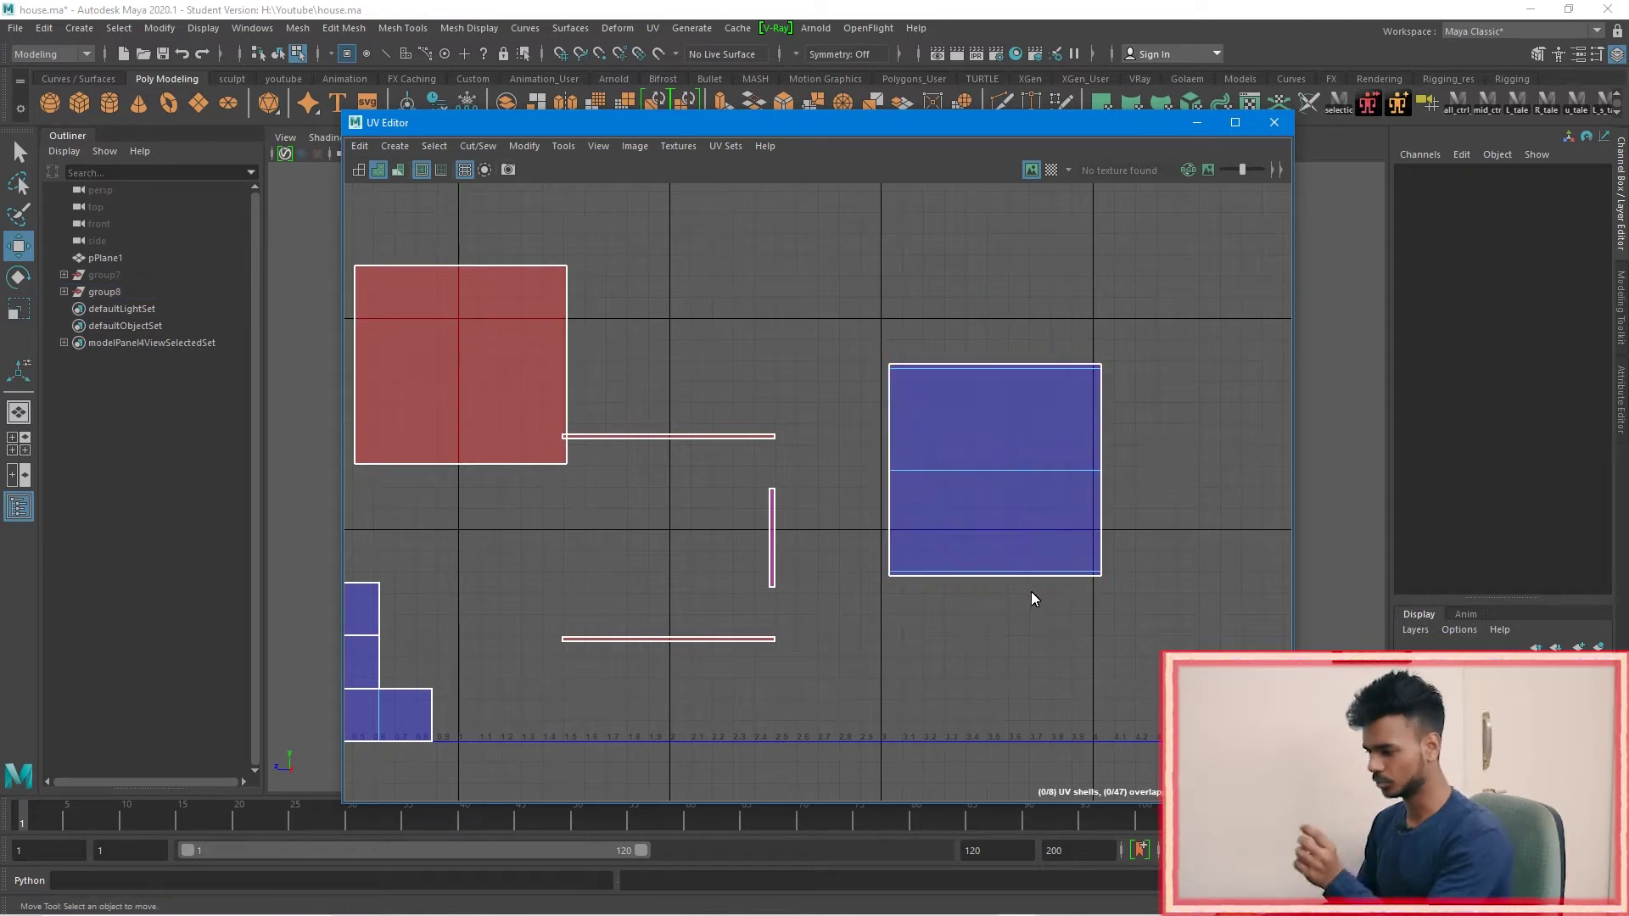
{"action": "left_click_drag", "start_coordinate": [1150, 573], "coordinate": [989, 480]}
{"action": "scroll", "coordinate": [976, 517], "scroll_direction": "down", "scroll_amount": 3}
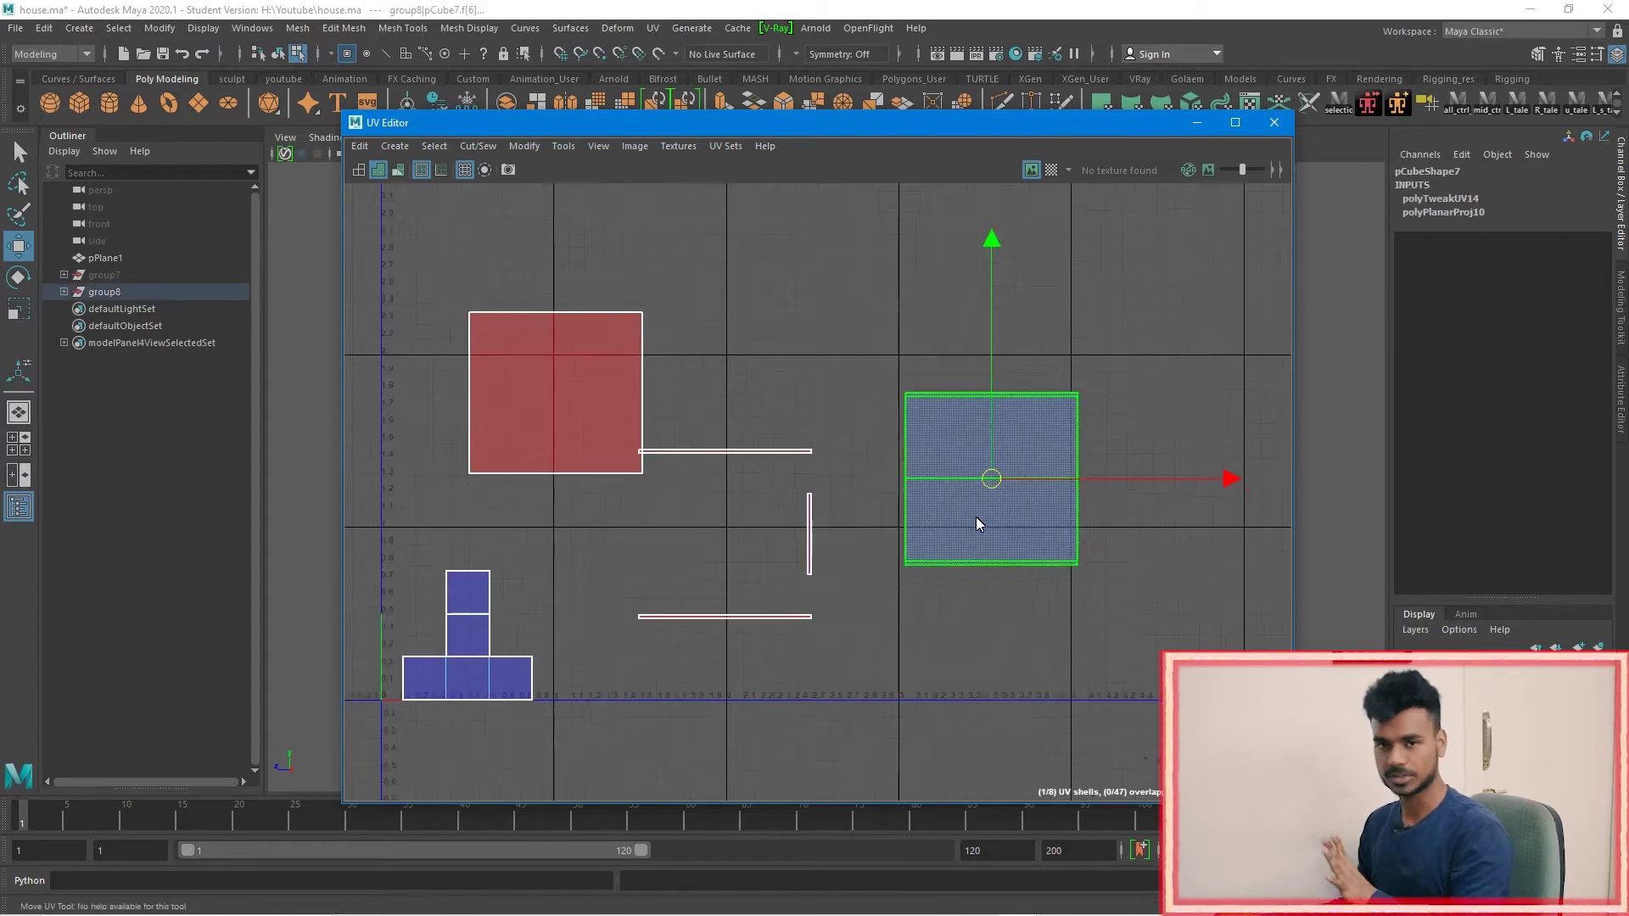
{"action": "left_click_drag", "start_coordinate": [1119, 683], "coordinate": [985, 387]}
{"action": "left_click_drag", "start_coordinate": [1125, 598], "coordinate": [1027, 488]}
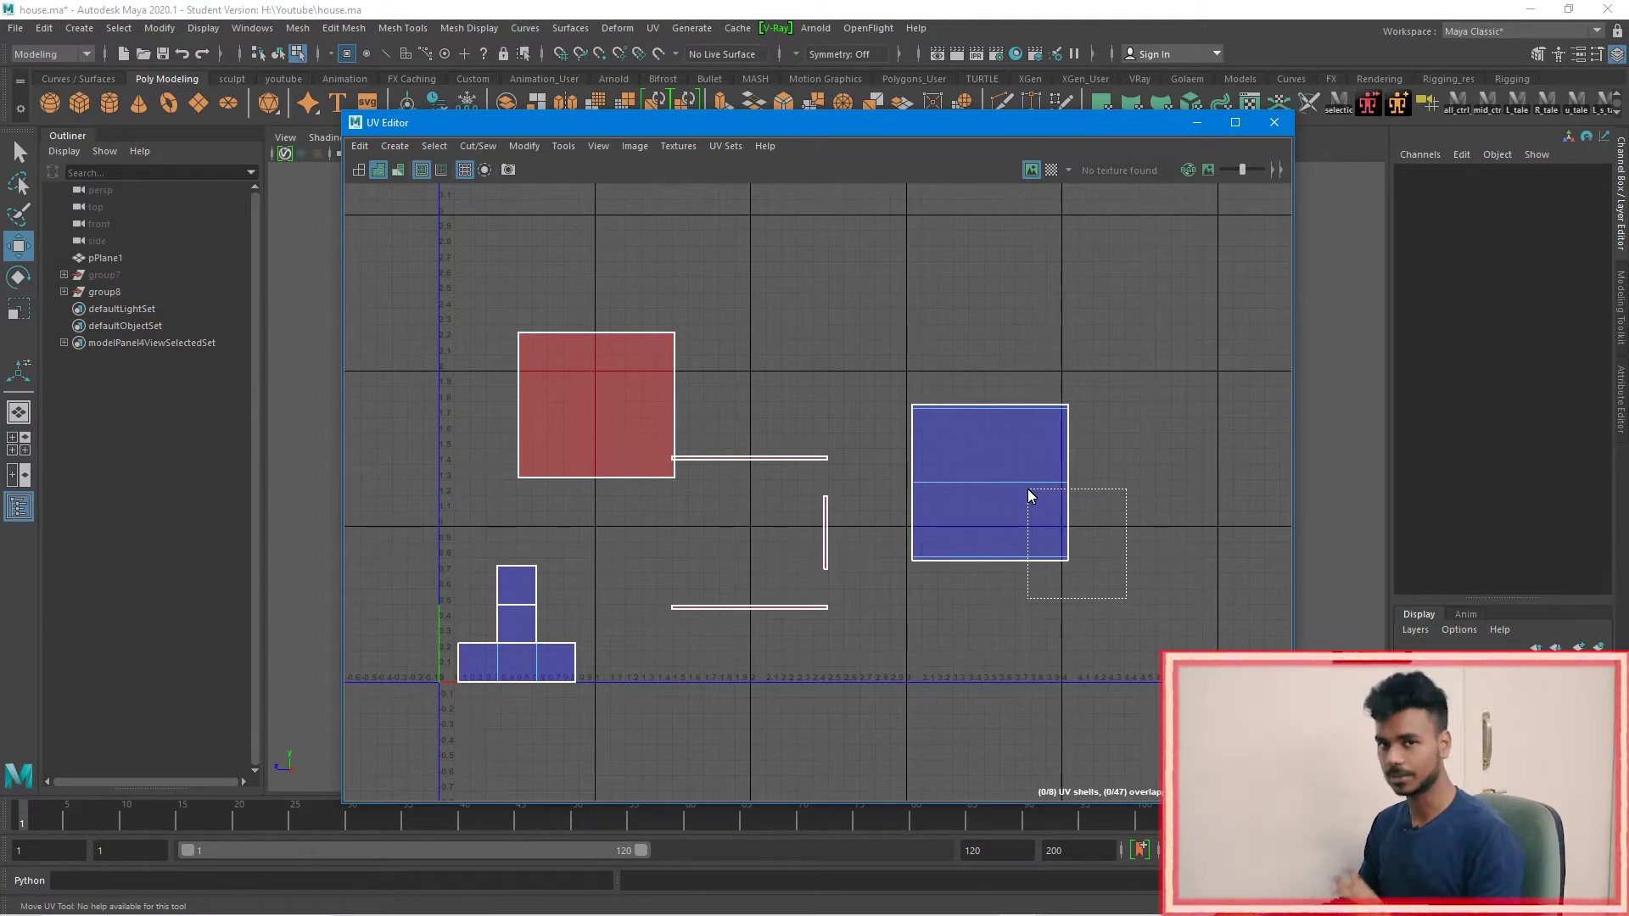
{"action": "left_click_drag", "start_coordinate": [1026, 489], "coordinate": [1027, 489]}
{"action": "left_click", "coordinate": [621, 394]}
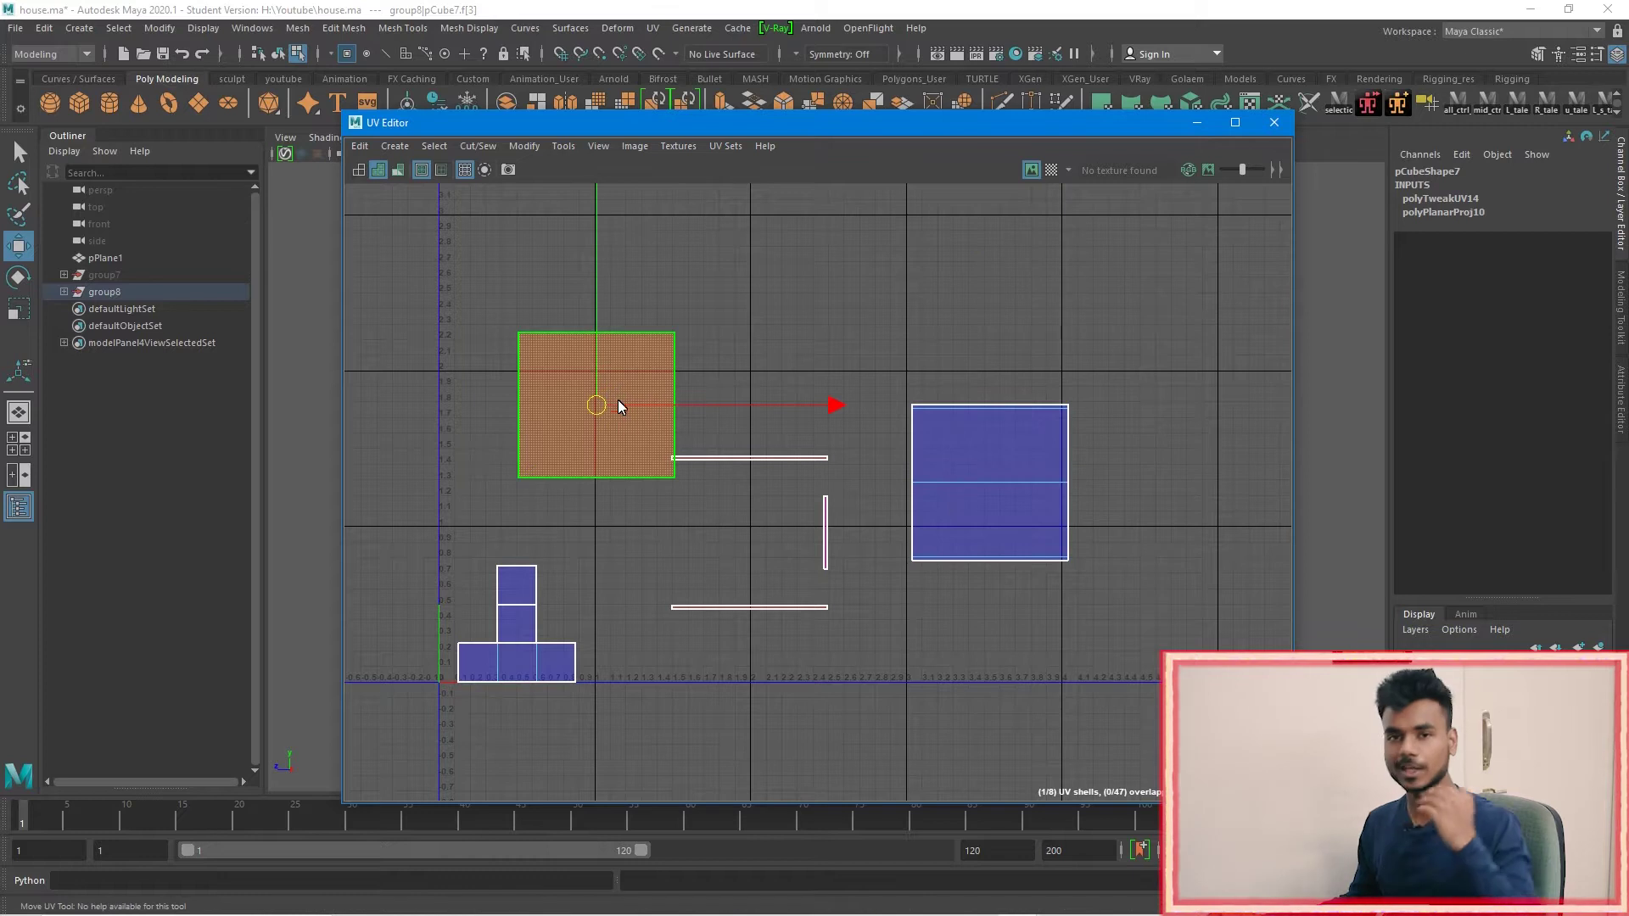
Step: Move the red reversed roof shell upward and flip it in U with the UV Toolkit
{"action": "left_click_drag", "start_coordinate": [583, 422], "coordinate": [587, 358]}
{"action": "left_click_drag", "start_coordinate": [711, 129], "coordinate": [436, 129]}
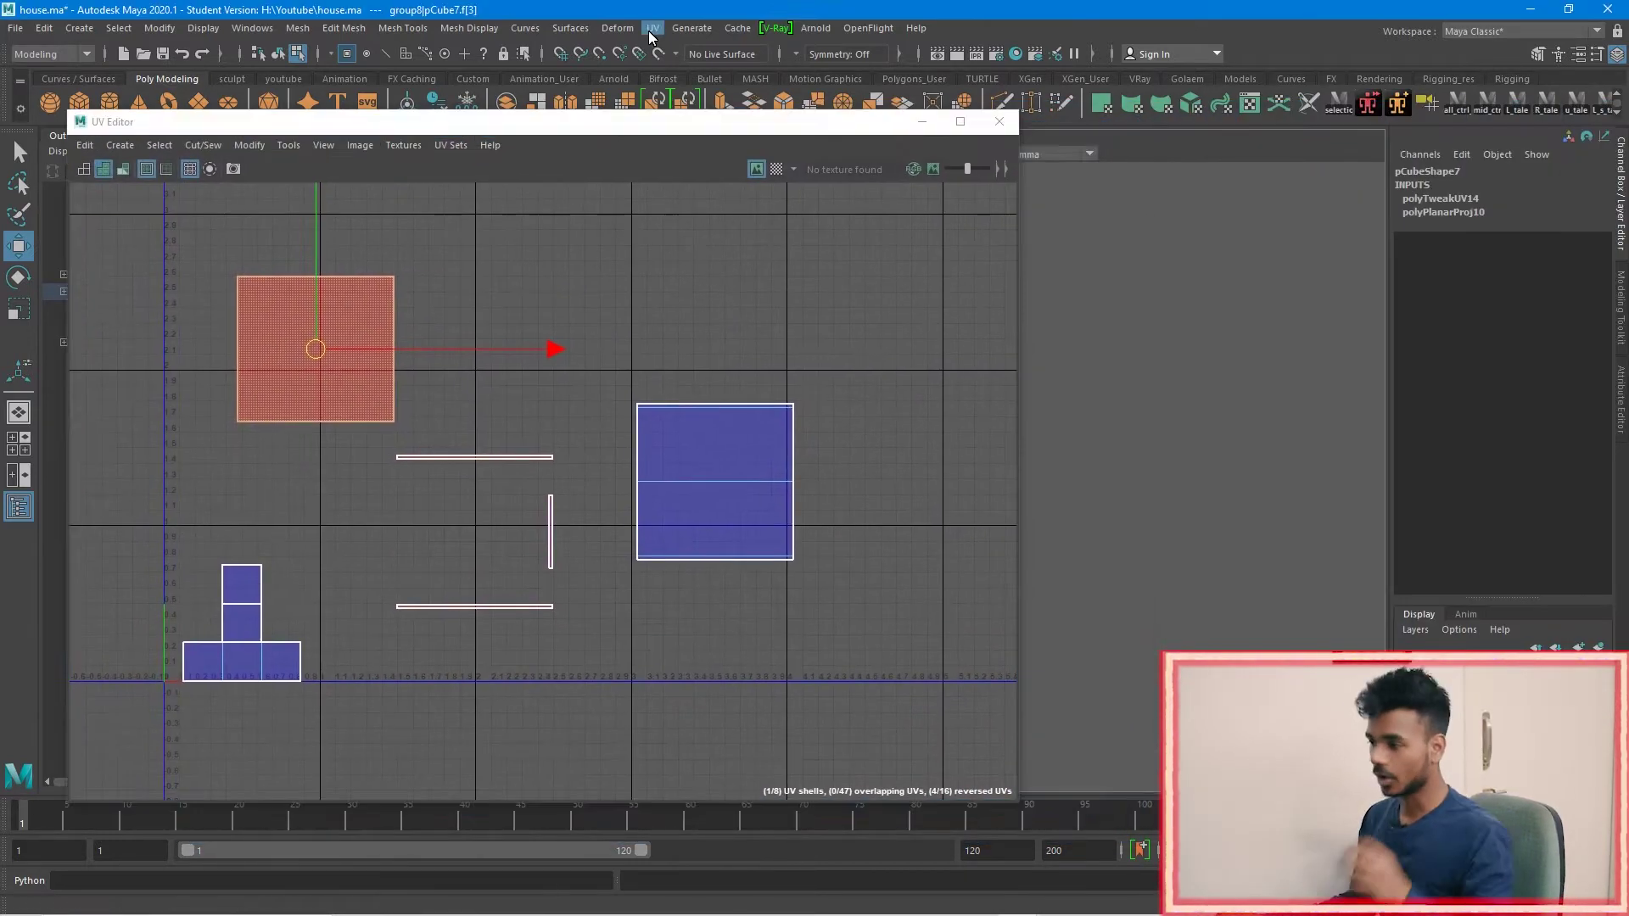
{"action": "left_click", "coordinate": [648, 30]}
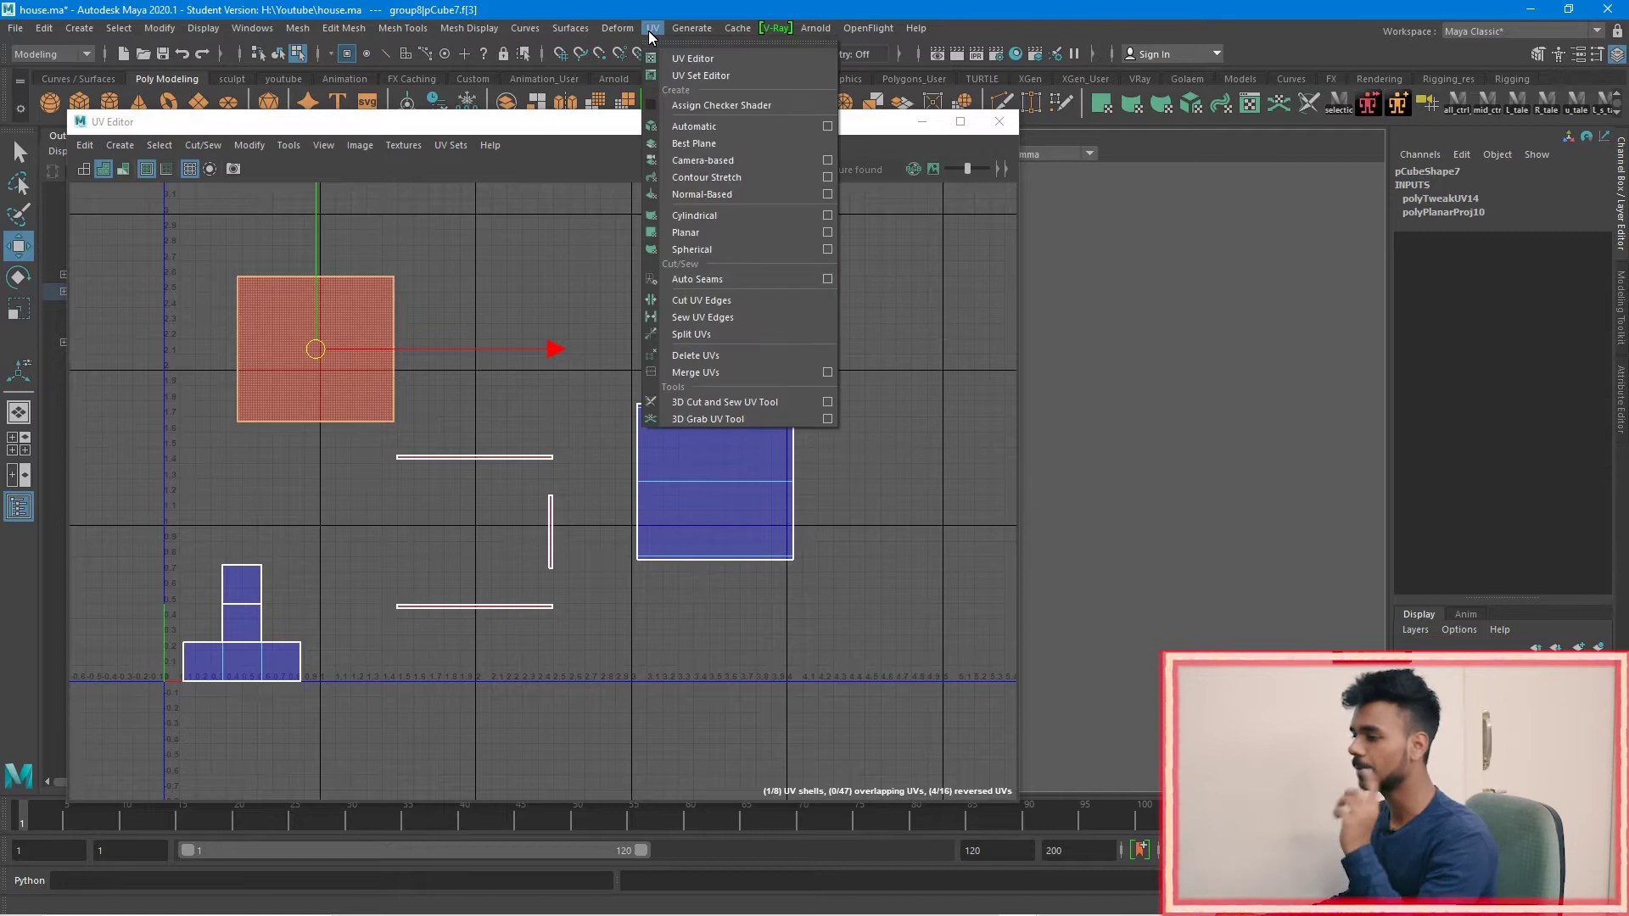
{"action": "left_click", "coordinate": [692, 63]}
{"action": "left_click_drag", "start_coordinate": [1010, 163], "coordinate": [1102, 151]}
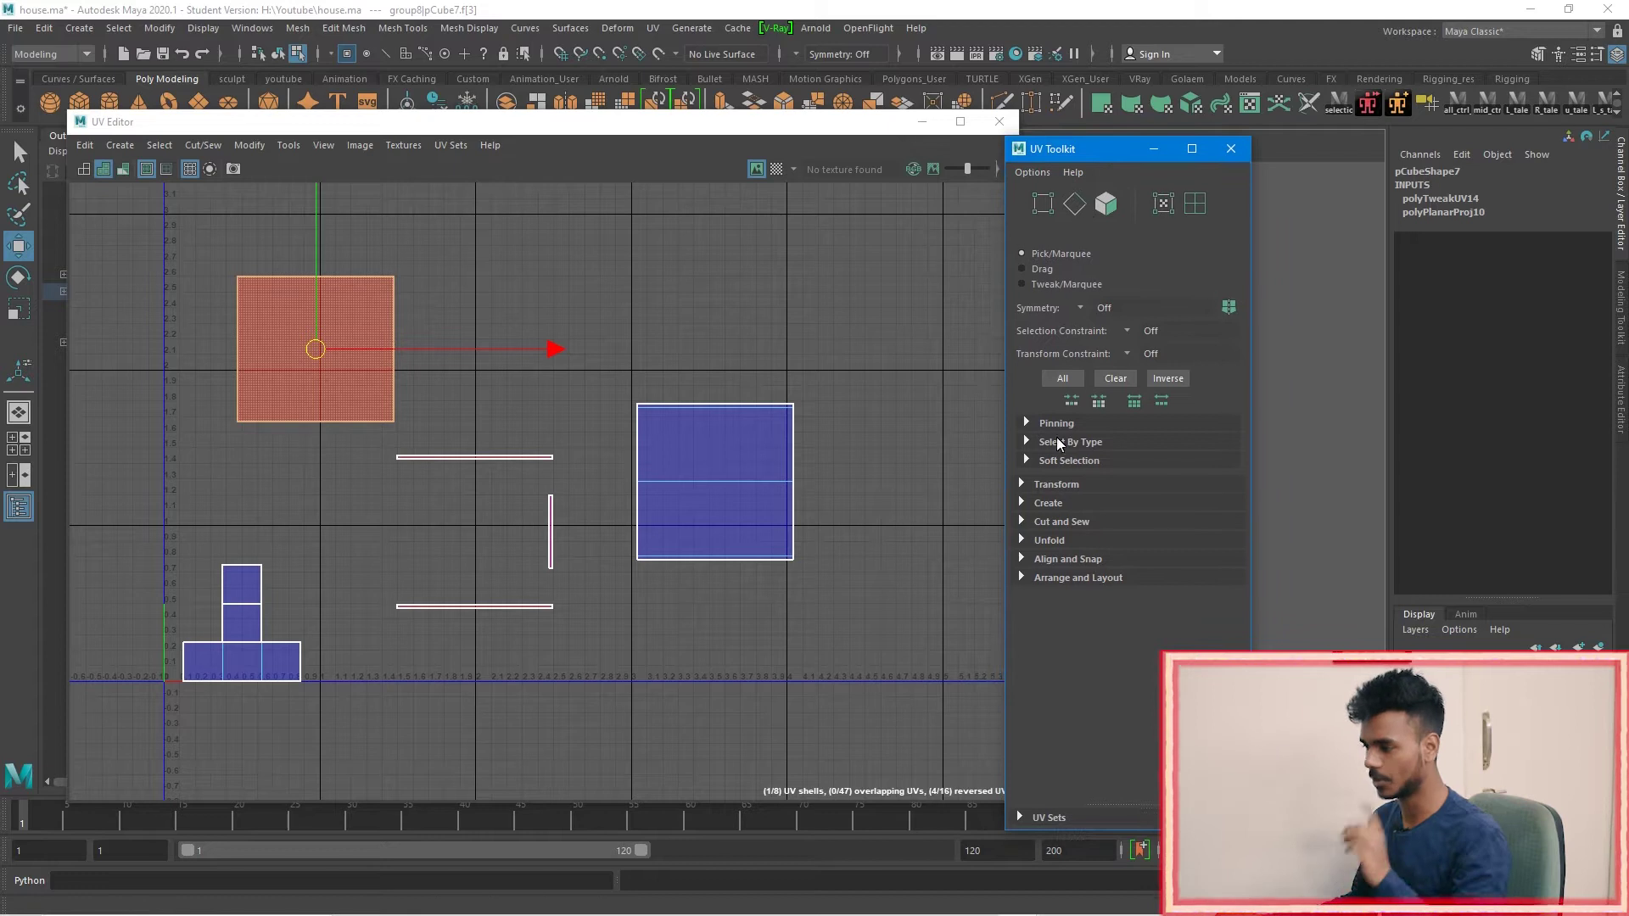
{"action": "left_click", "coordinate": [1022, 490]}
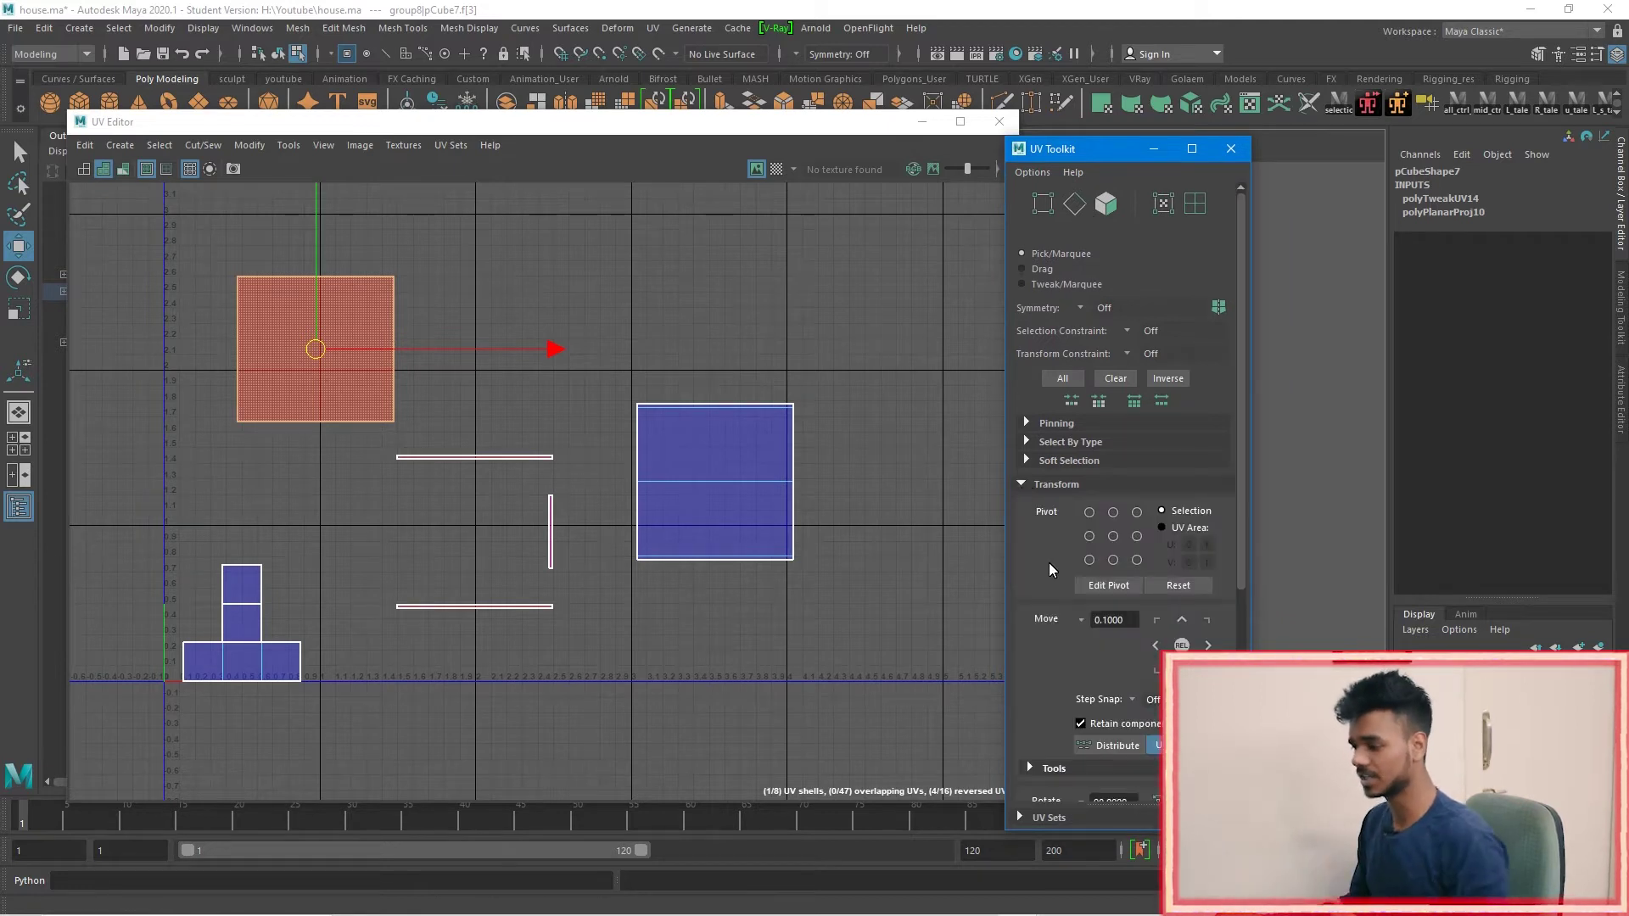
{"action": "scroll", "coordinate": [1049, 563], "scroll_direction": "down", "scroll_amount": 5}
{"action": "scroll", "coordinate": [1049, 567], "scroll_direction": "down", "scroll_amount": 2}
{"action": "left_click", "coordinate": [1087, 630]}
{"action": "left_click", "coordinate": [492, 278]}
{"action": "left_click_drag", "start_coordinate": [493, 279], "coordinate": [272, 339]}
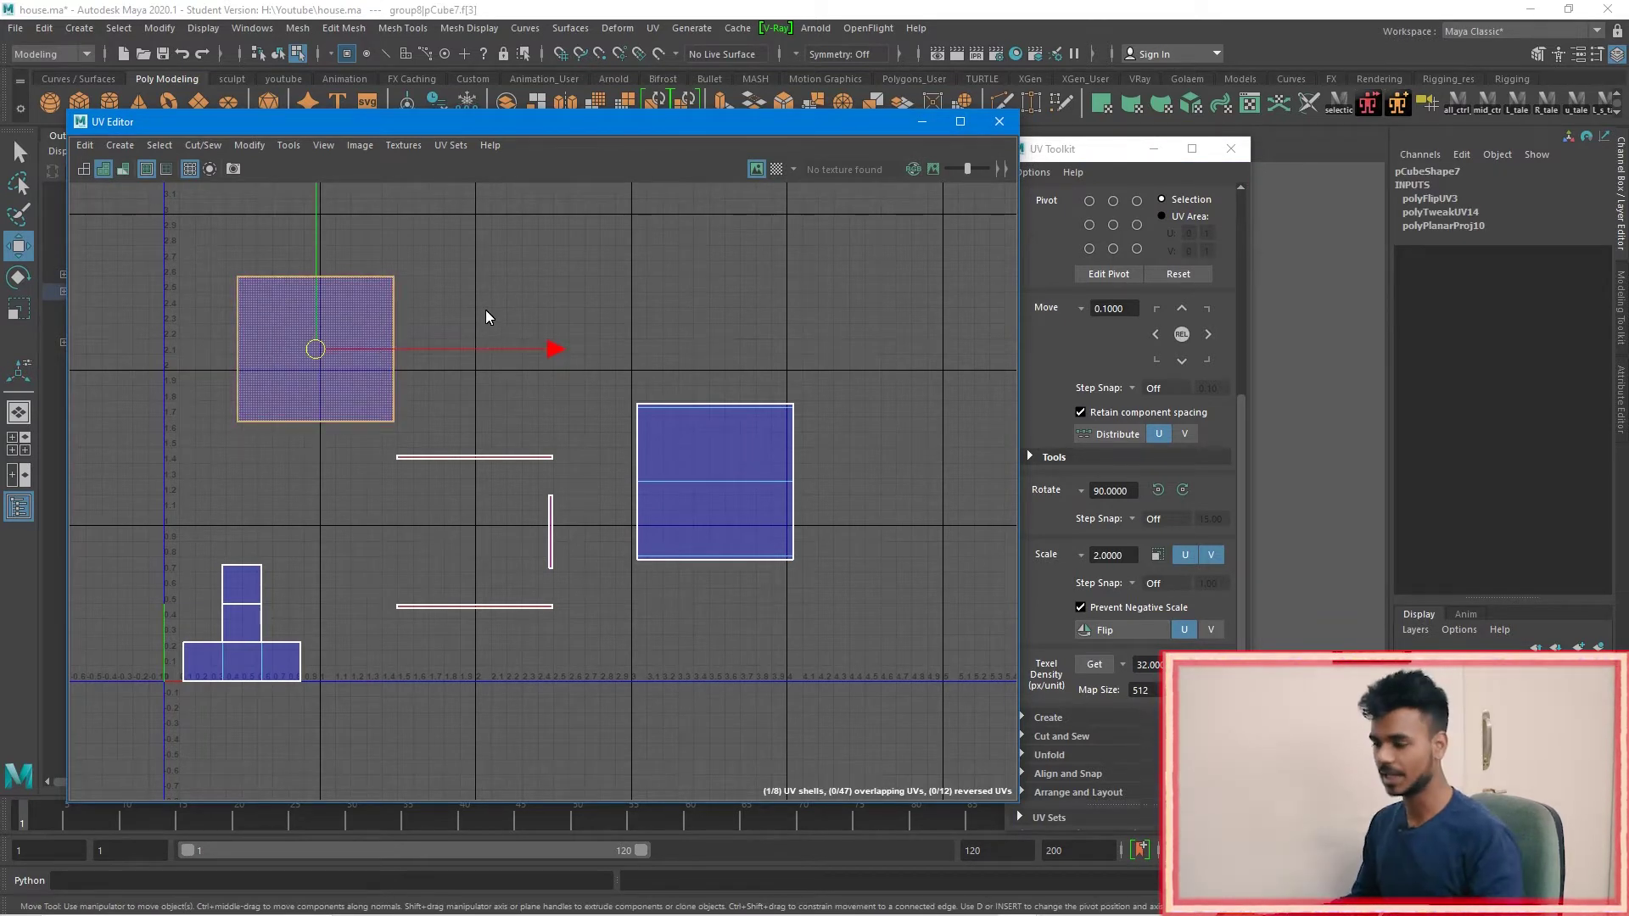
Step: Undo the shell flip and the preceding moves of the roof's UV shells
{"action": "left_click", "coordinate": [533, 247]}
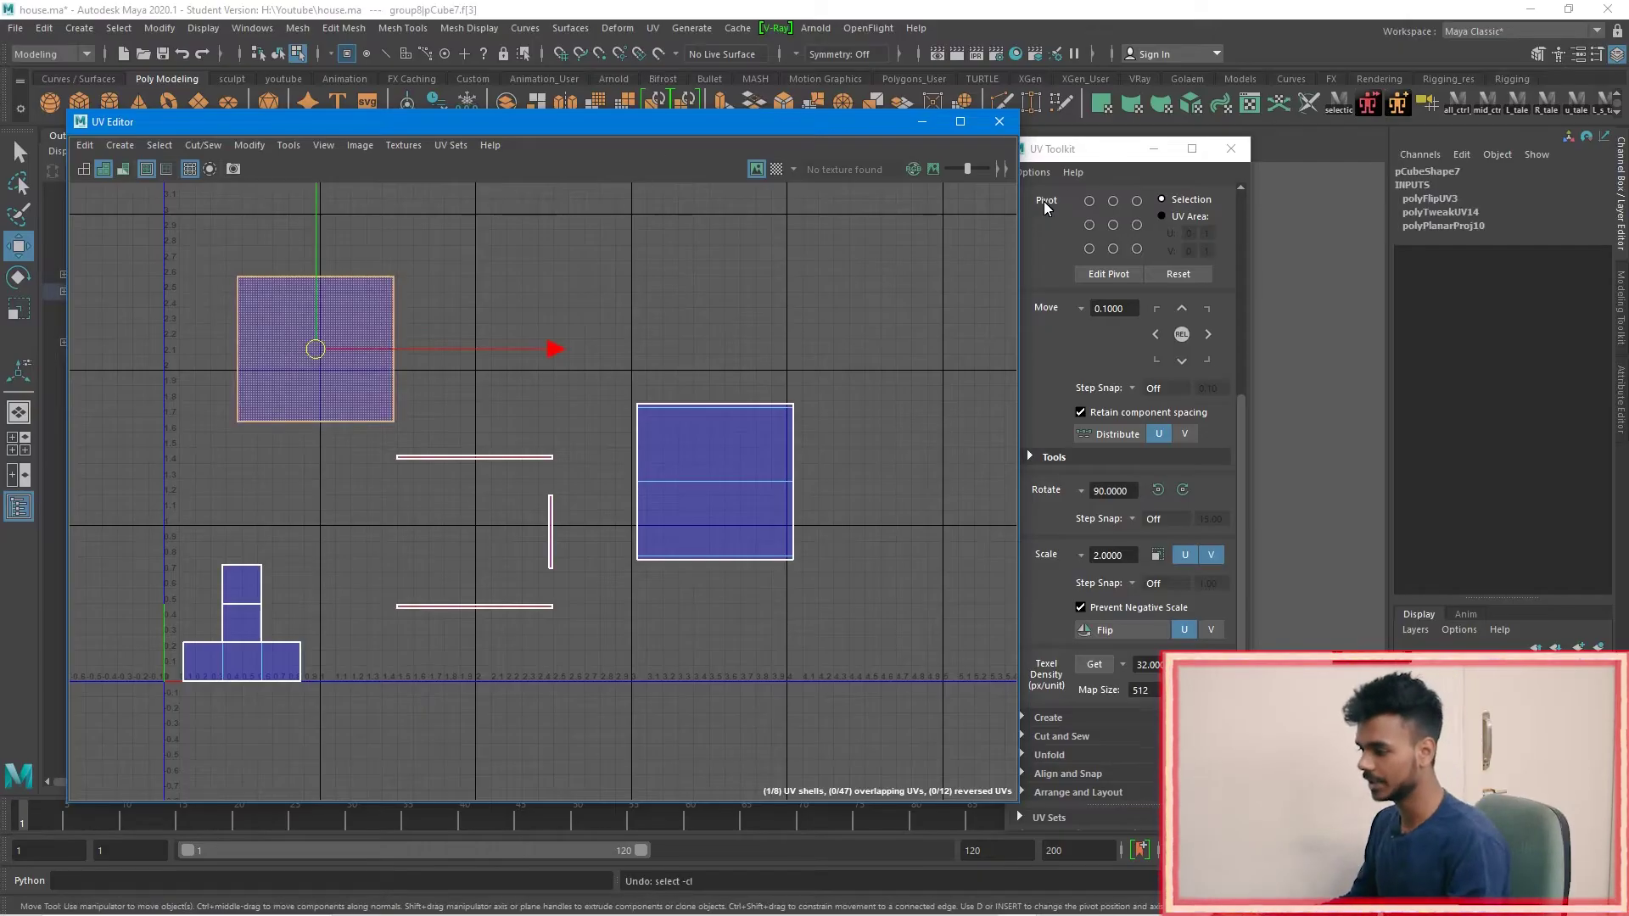
{"action": "left_click", "coordinate": [1043, 201]}
{"action": "key", "text": "ctrl+z"}
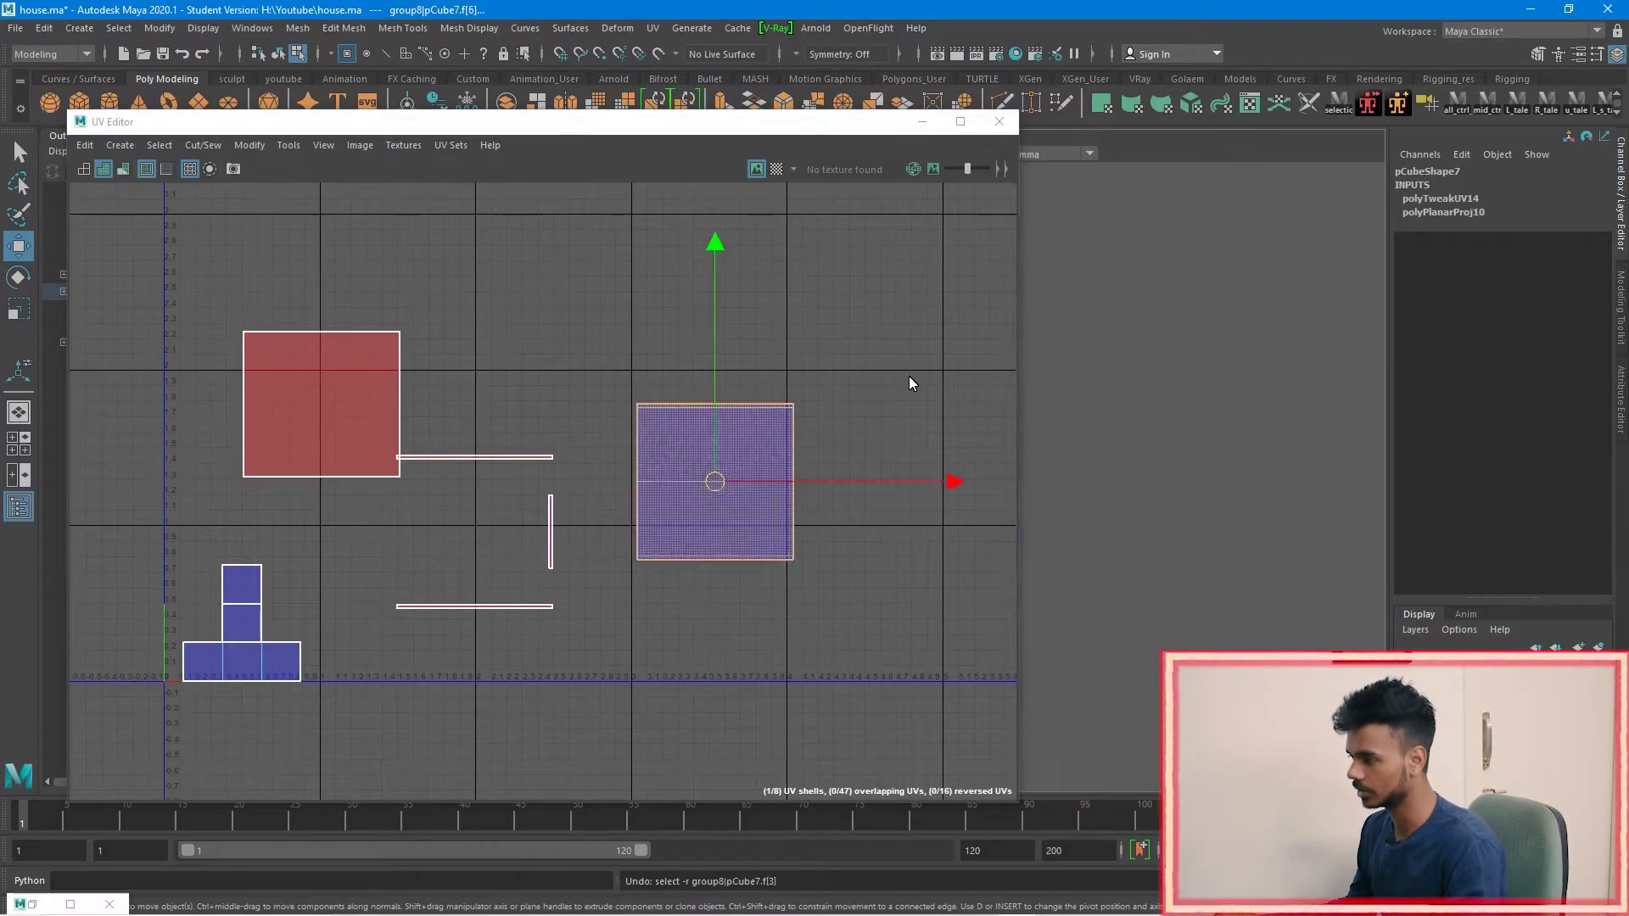
{"action": "left_click", "coordinate": [914, 394]}
{"action": "key", "text": "ctrl+z"}
{"action": "key", "text": "ctrl+z"}
{"action": "key", "text": "ctrl+z"}
{"action": "key", "text": "ctrl+z"}
Step: Unfold the roof's UVs and move the main roof shell up, clear of the other shells
{"action": "left_click_drag", "start_coordinate": [821, 128], "coordinate": [1405, 117]}
{"action": "middle_click_drag", "start_coordinate": [507, 529], "coordinate": [355, 505], "text": "alt"}
{"action": "left_click_drag", "start_coordinate": [1114, 125], "coordinate": [1062, 102]}
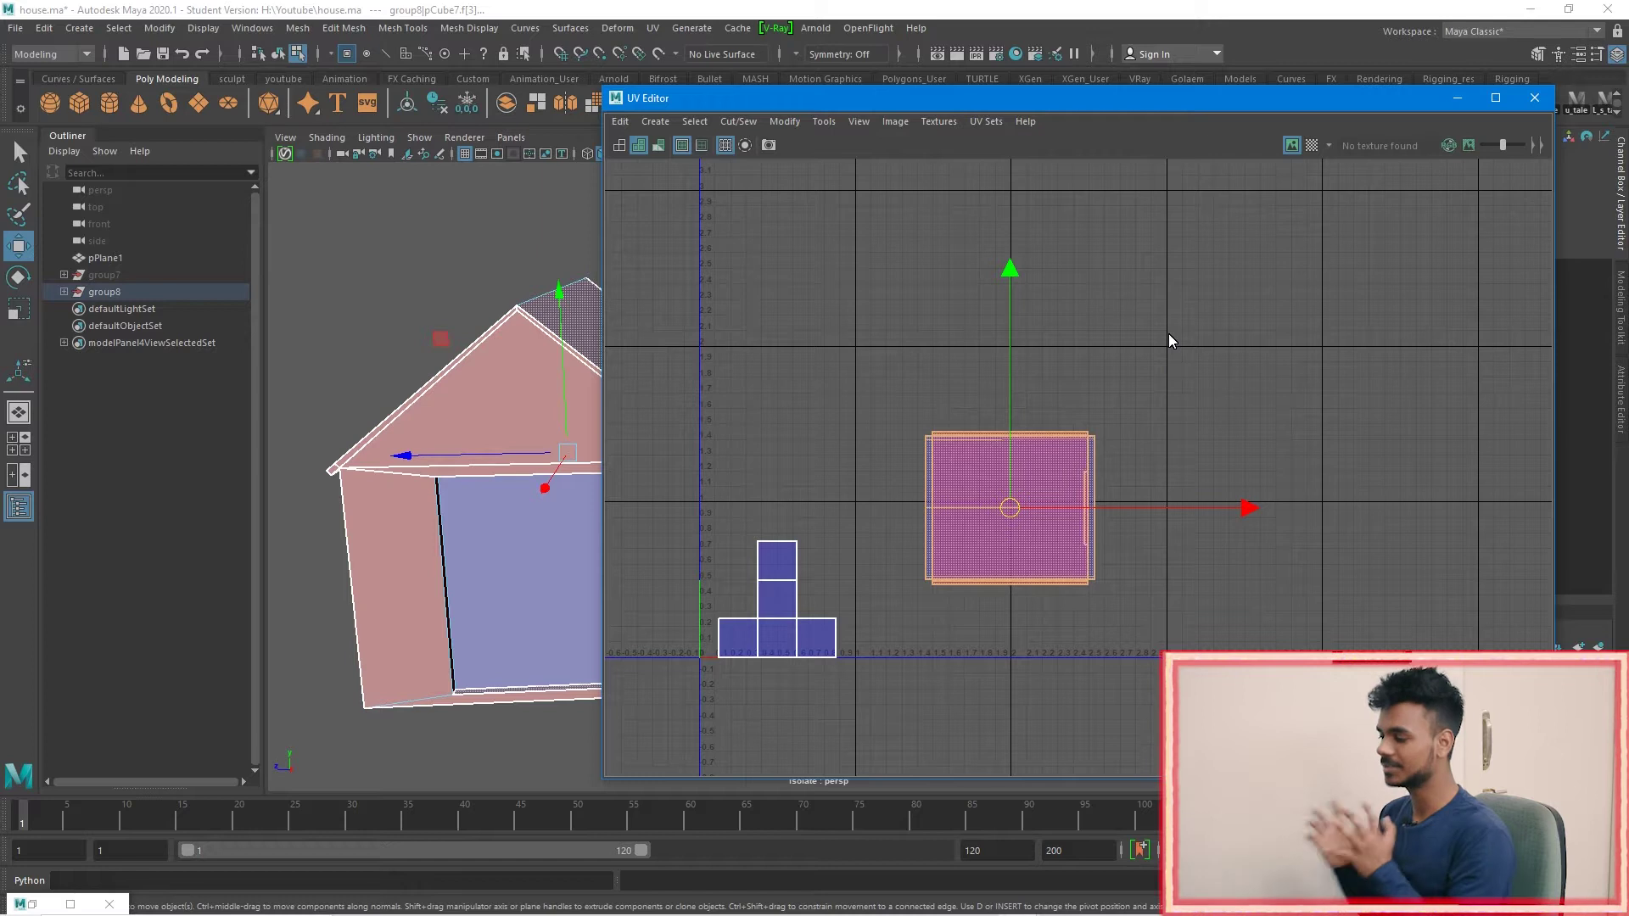
{"action": "right_click_drag", "start_coordinate": [1168, 334], "coordinate": [902, 336], "text": "shift"}
{"action": "left_click_drag", "start_coordinate": [1014, 500], "coordinate": [1219, 323]}
{"action": "left_click", "coordinate": [1413, 570]}
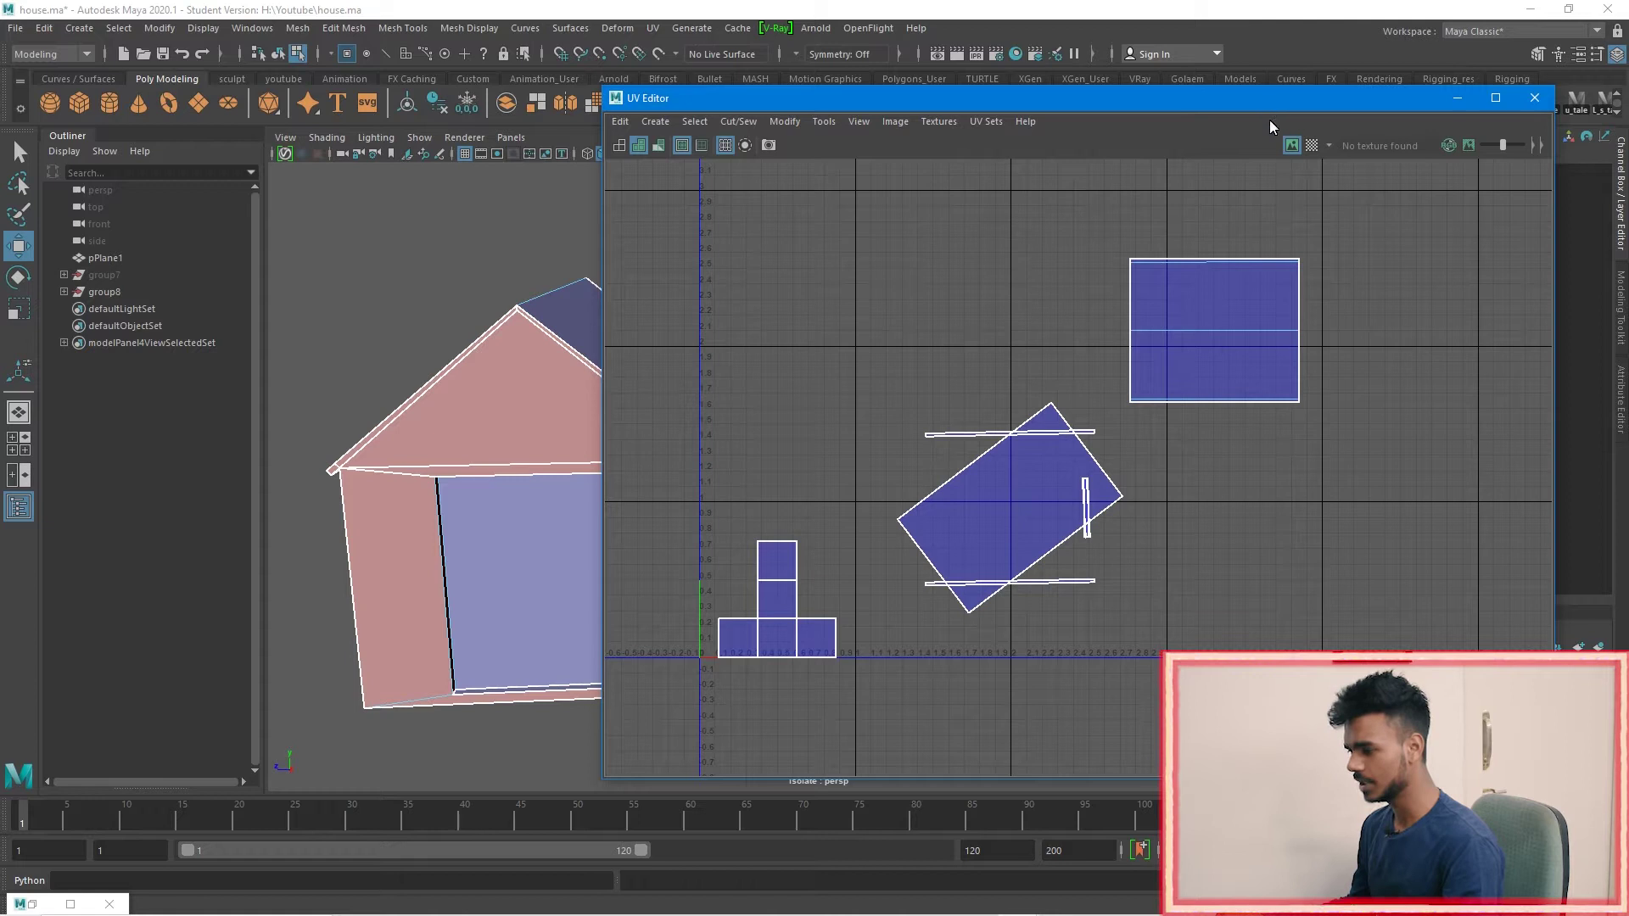
Step: Display the checker map and inspect the checker squares on the roof and walls for stretching
{"action": "left_click", "coordinate": [1313, 145]}
{"action": "left_click_drag", "start_coordinate": [1267, 103], "coordinate": [1539, 151]}
{"action": "left_click_drag", "start_coordinate": [658, 263], "coordinate": [676, 390], "text": "alt"}
{"action": "middle_click_drag", "start_coordinate": [676, 393], "coordinate": [721, 496], "text": "alt"}
{"action": "right_click_drag", "start_coordinate": [721, 495], "coordinate": [755, 466], "text": "alt"}
{"action": "left_click_drag", "start_coordinate": [756, 466], "coordinate": [511, 416], "text": "alt"}
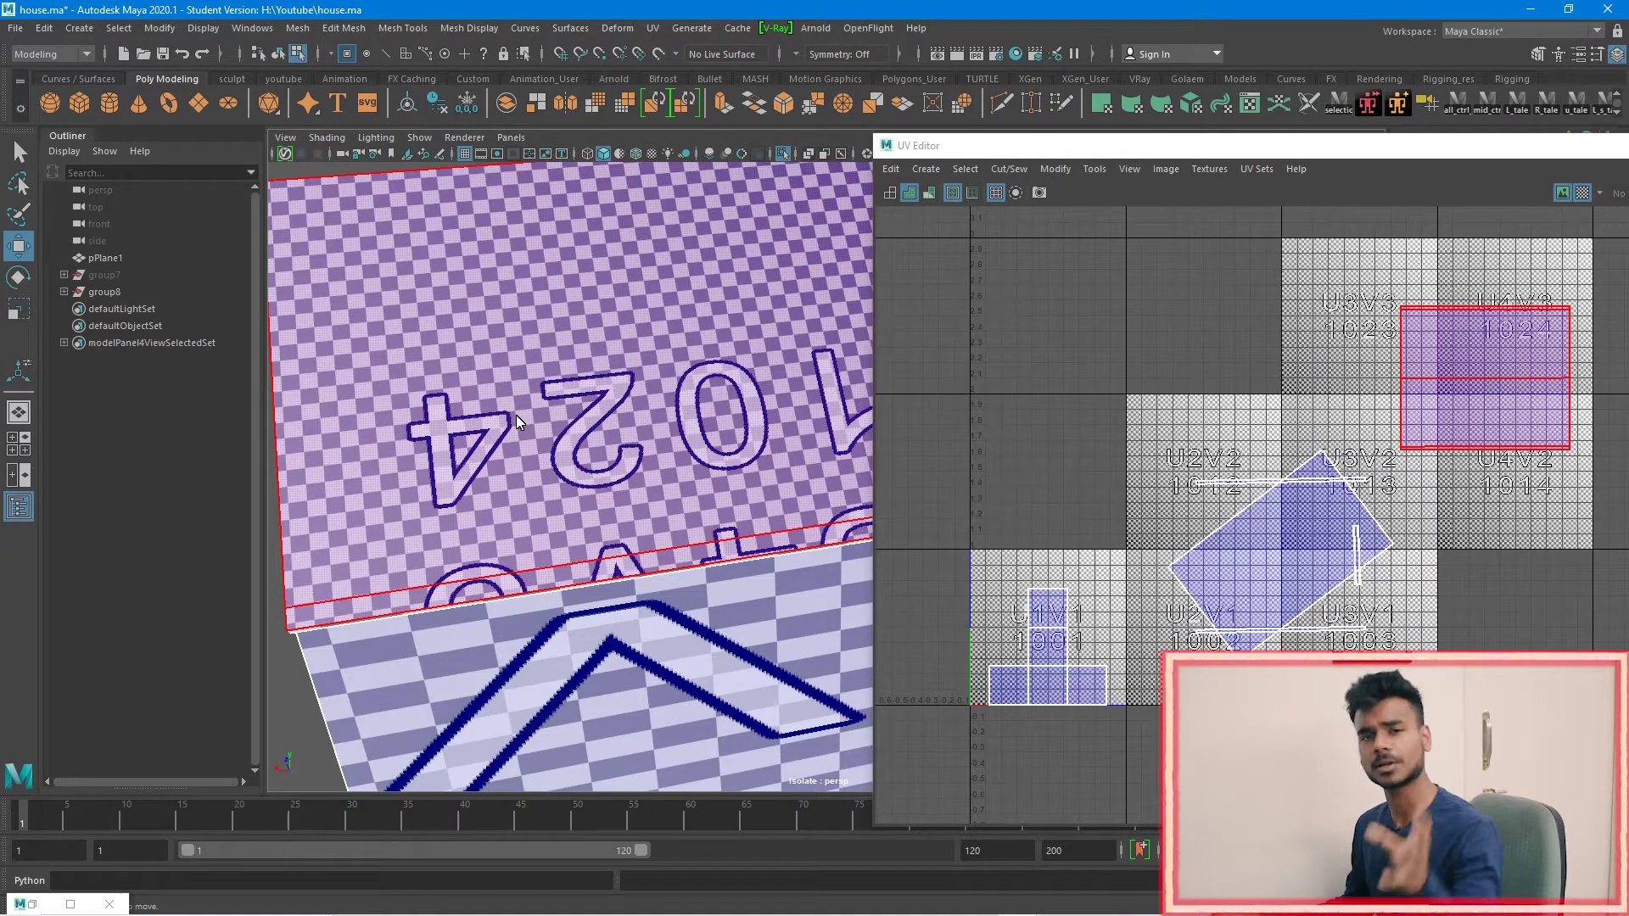
{"action": "right_click_drag", "start_coordinate": [560, 466], "coordinate": [611, 460], "text": "alt"}
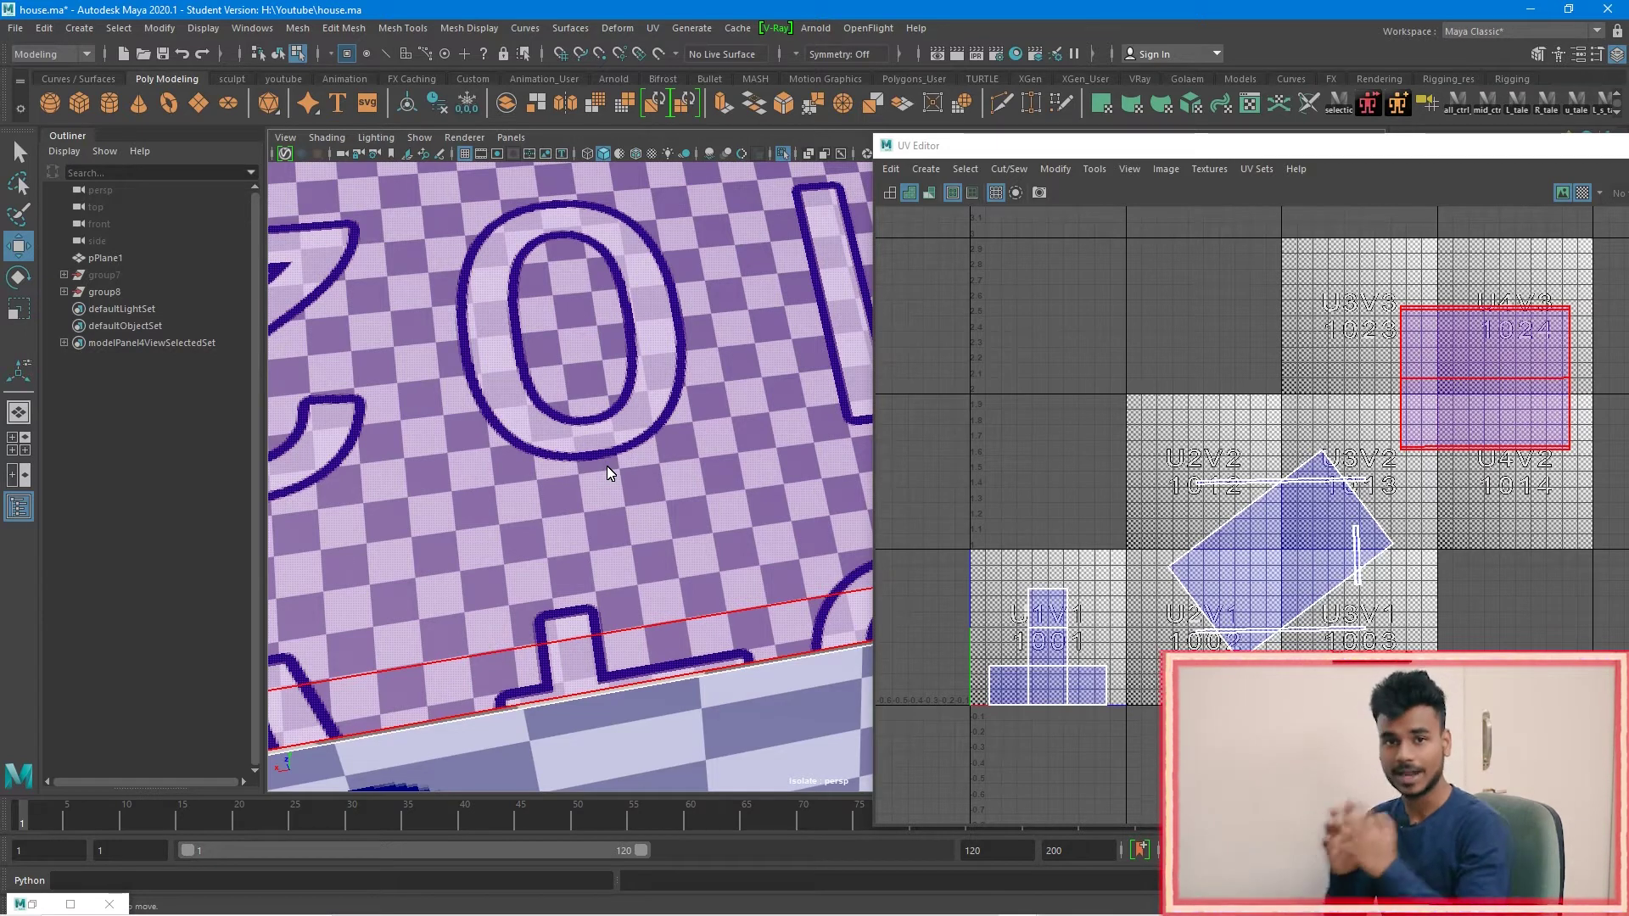
{"action": "right_click_drag", "start_coordinate": [608, 466], "coordinate": [639, 481], "text": "alt"}
{"action": "left_click_drag", "start_coordinate": [638, 481], "coordinate": [685, 545], "text": "alt"}
{"action": "right_click_drag", "start_coordinate": [670, 553], "coordinate": [624, 519], "text": "alt"}
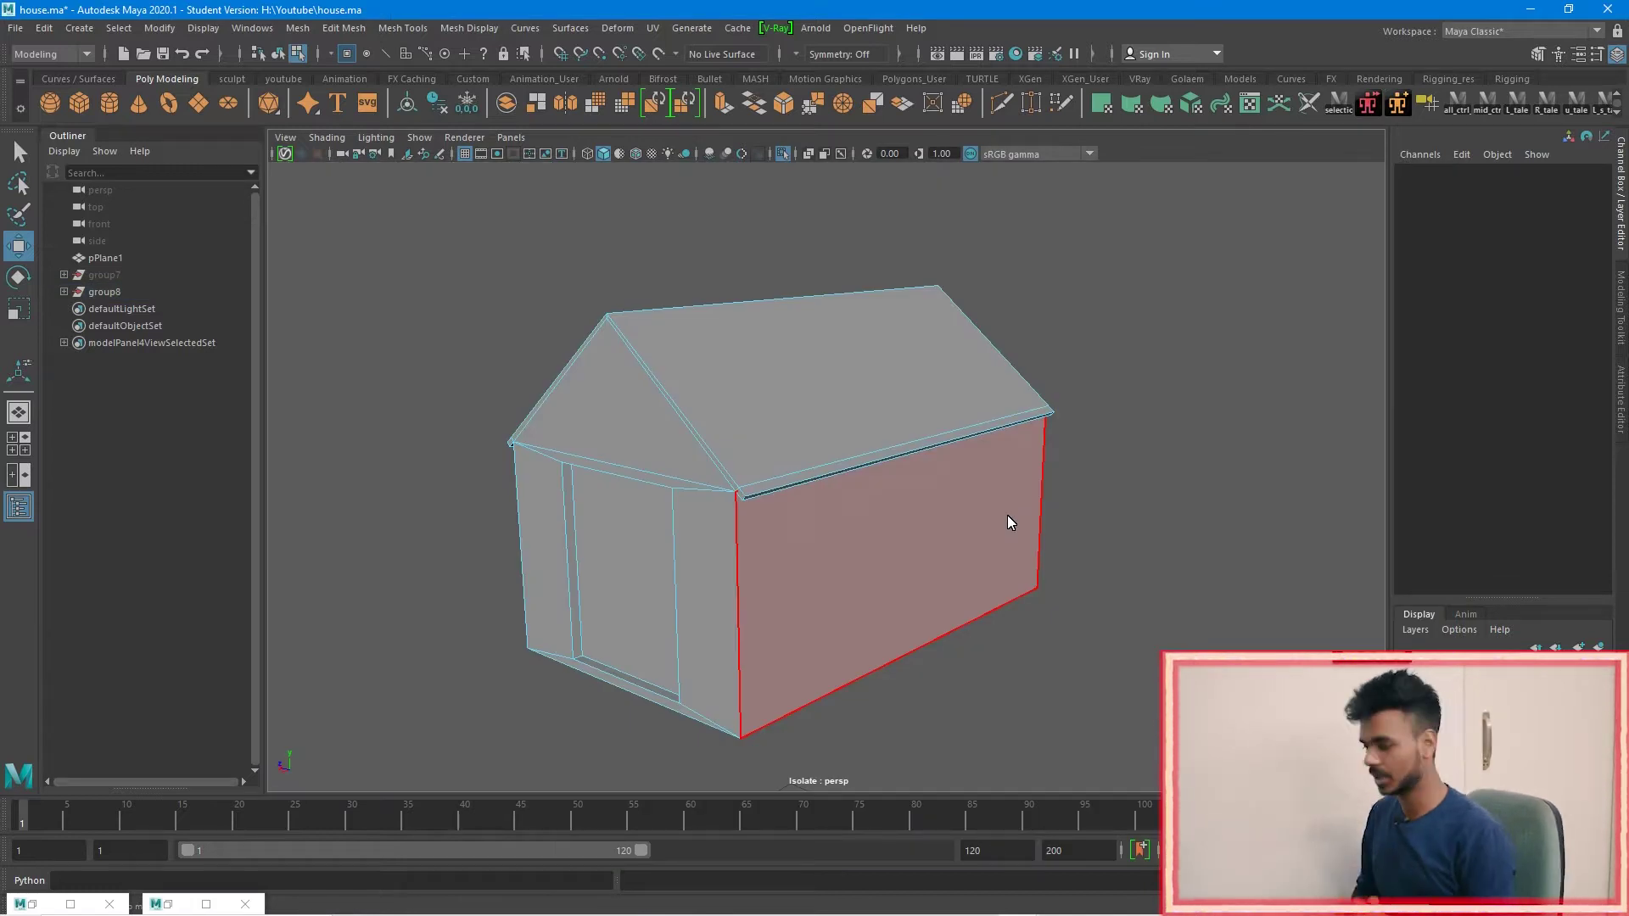
{"action": "left_click", "coordinate": [928, 513]}
{"action": "left_click_drag", "start_coordinate": [1030, 560], "coordinate": [726, 638], "text": "alt"}
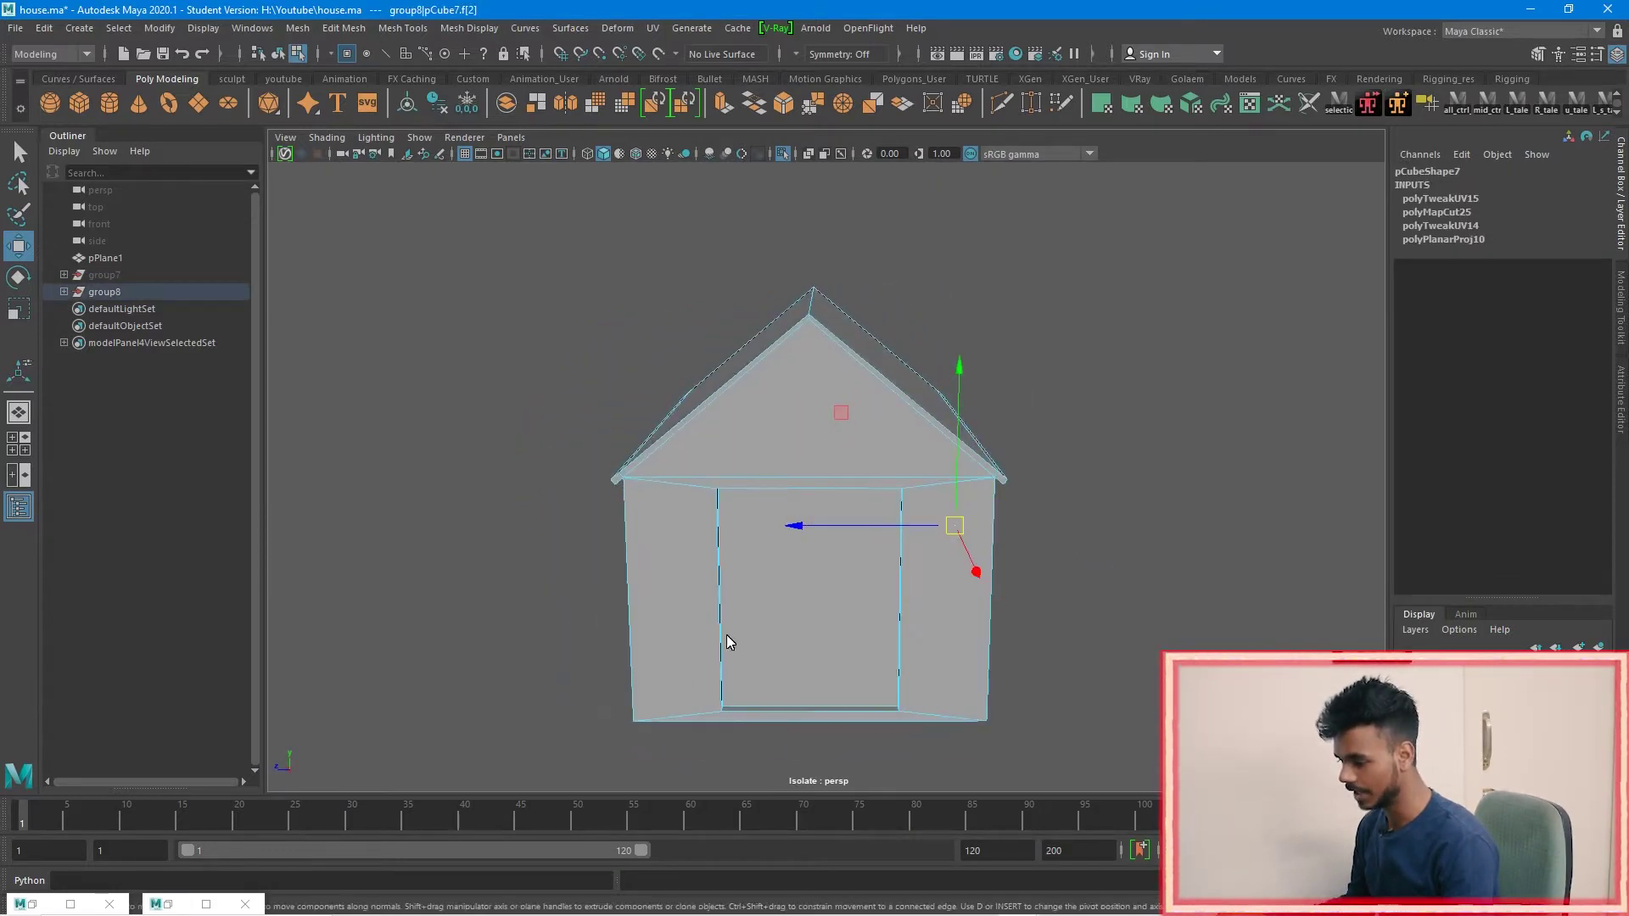
{"action": "left_click", "coordinate": [283, 772]}
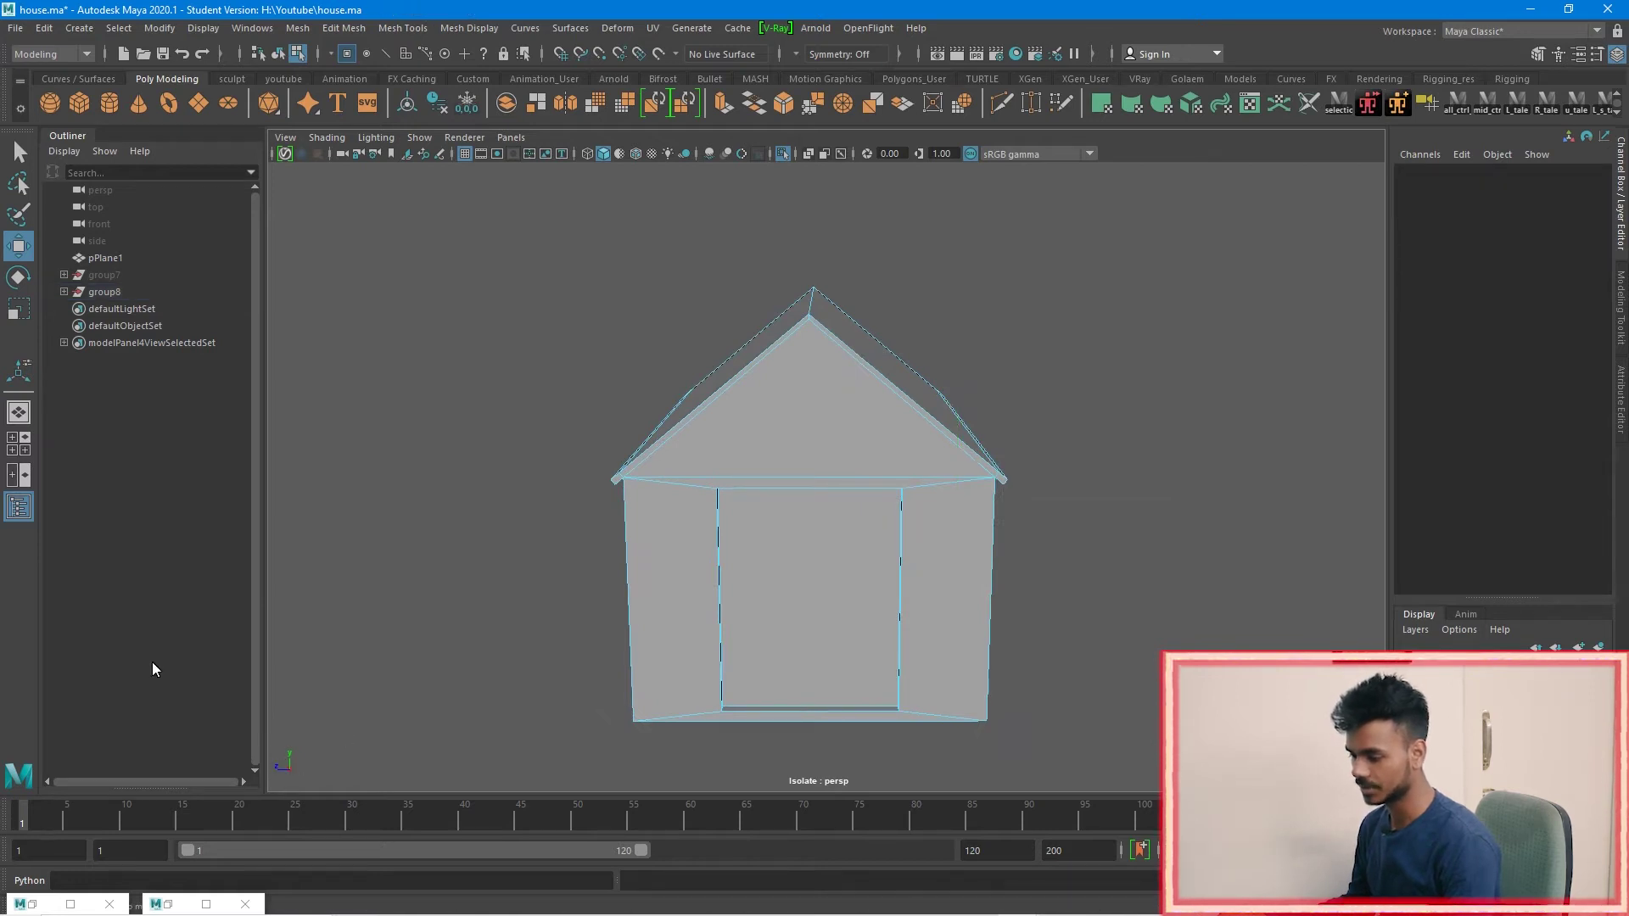
Step: Select the house's side-facing faces, including both long side walls and the two inner jambs of the front doorway
{"action": "left_click_drag", "start_coordinate": [930, 572], "coordinate": [1039, 619], "text": "alt"}
{"action": "left_click", "coordinate": [948, 531]}
{"action": "left_click", "coordinate": [711, 583], "text": "shift"}
{"action": "left_click_drag", "start_coordinate": [915, 576], "coordinate": [763, 553], "text": "alt"}
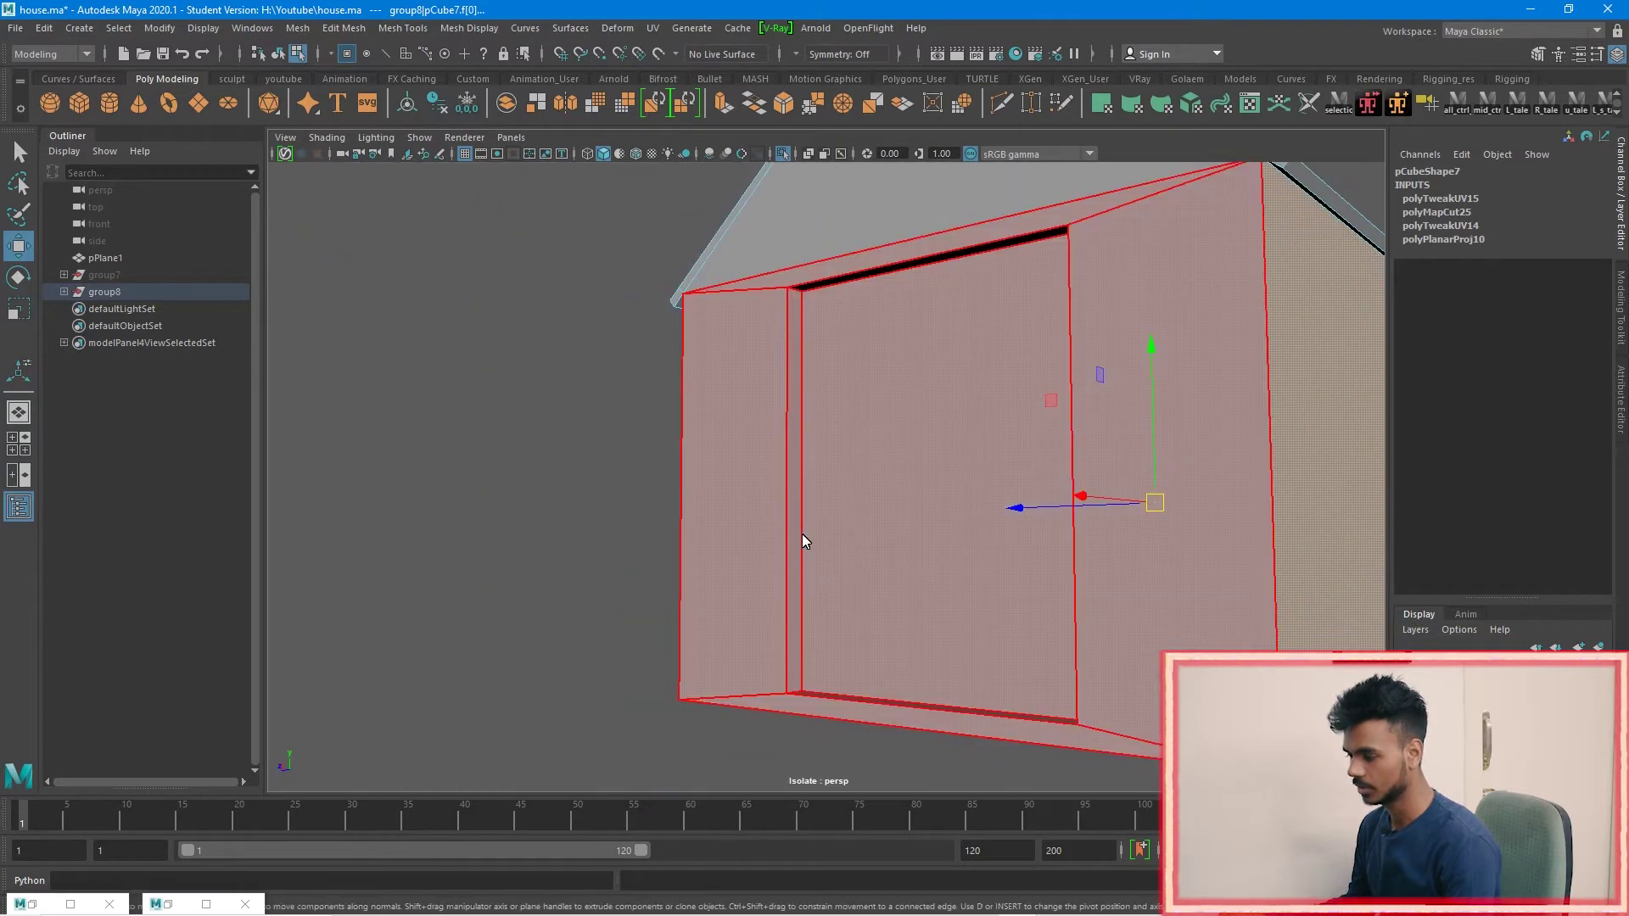
{"action": "right_click_drag", "start_coordinate": [585, 418], "coordinate": [586, 460]}
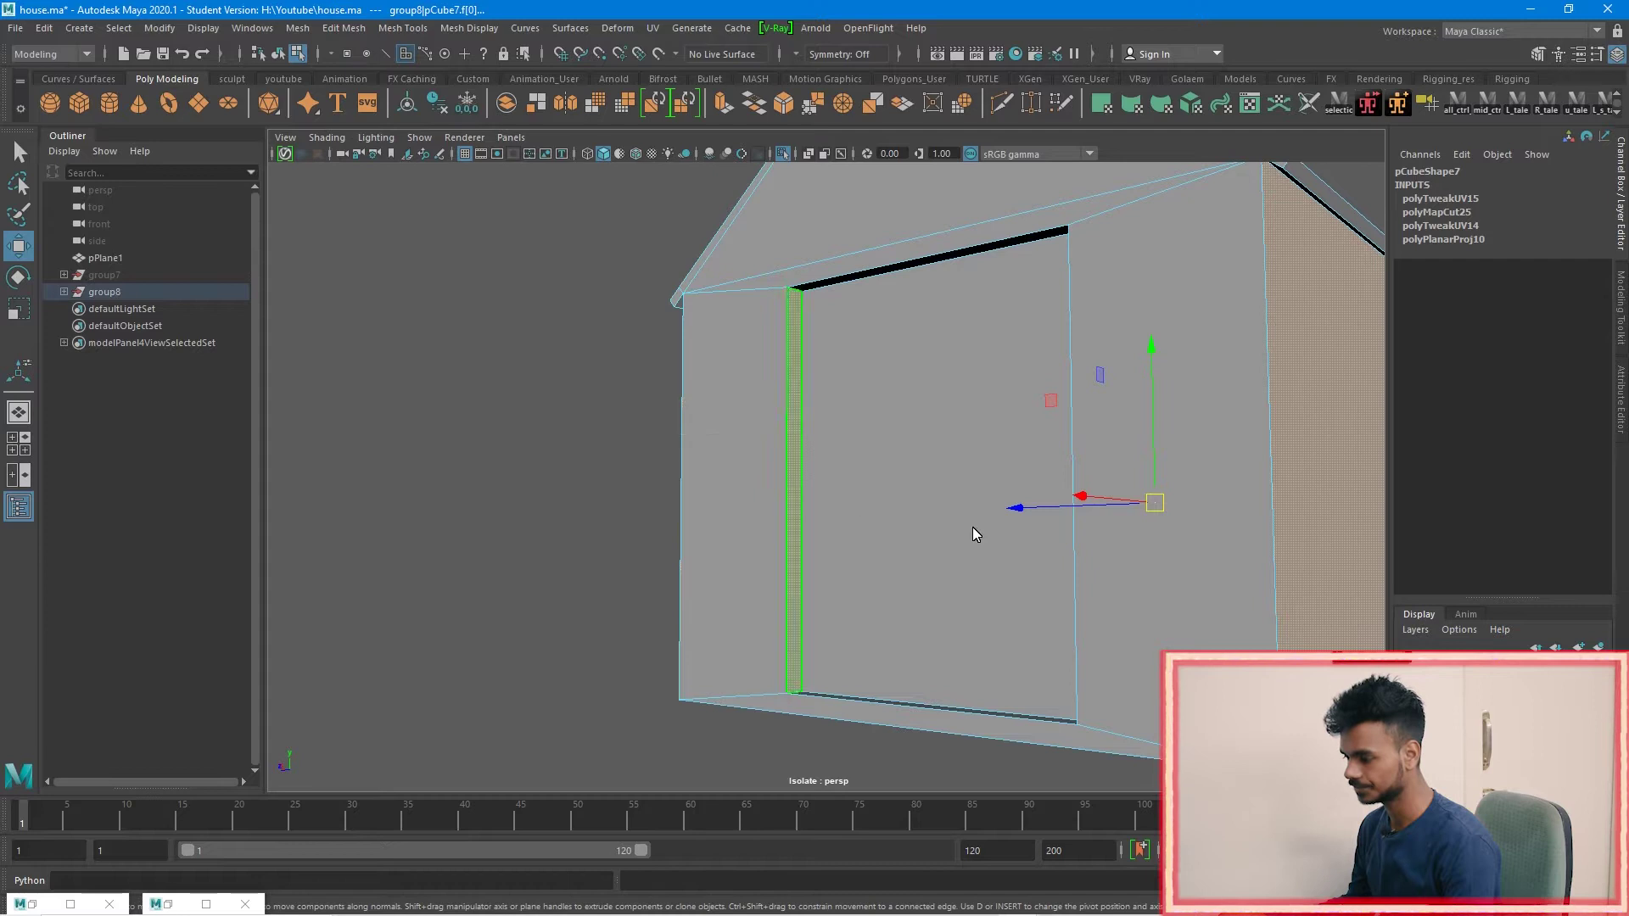
{"action": "left_click_drag", "start_coordinate": [852, 493], "coordinate": [1317, 543], "text": "alt"}
{"action": "middle_click_drag", "start_coordinate": [879, 318], "coordinate": [813, 490], "text": "alt"}
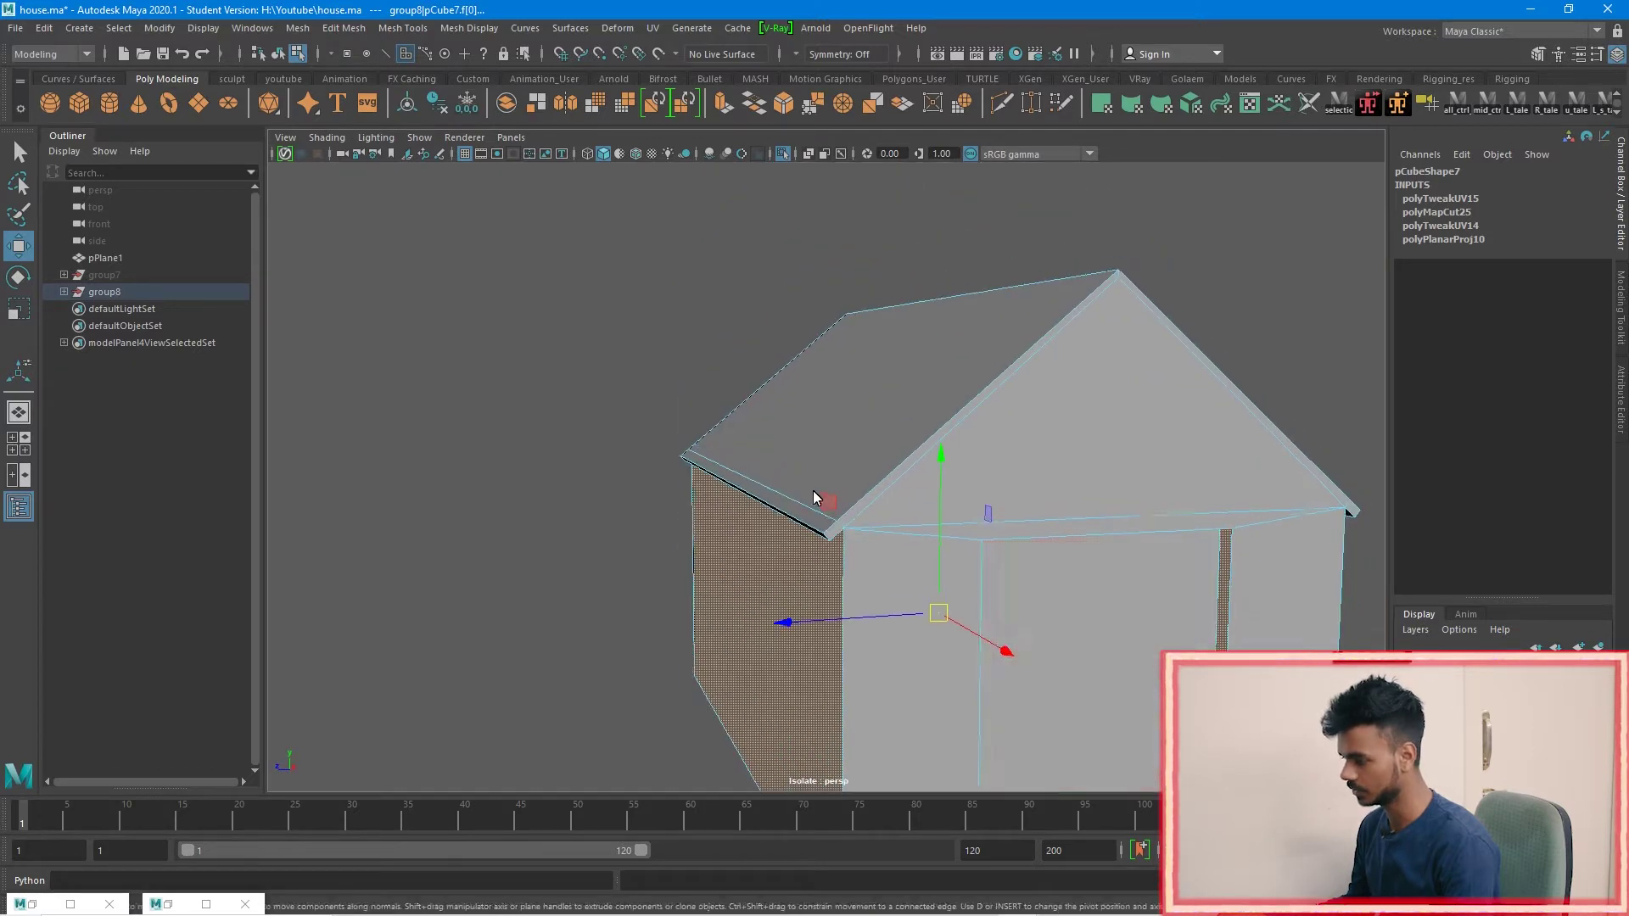
{"action": "left_click_drag", "start_coordinate": [812, 490], "coordinate": [787, 481], "text": "alt"}
{"action": "scroll", "coordinate": [787, 482], "scroll_direction": "up", "scroll_amount": 4}
{"action": "left_click", "coordinate": [768, 514], "text": "shift"}
{"action": "scroll", "coordinate": [769, 515], "scroll_direction": "down", "scroll_amount": 4}
{"action": "left_click_drag", "start_coordinate": [995, 528], "coordinate": [816, 506], "text": "alt"}
{"action": "scroll", "coordinate": [910, 486], "scroll_direction": "down", "scroll_amount": 5}
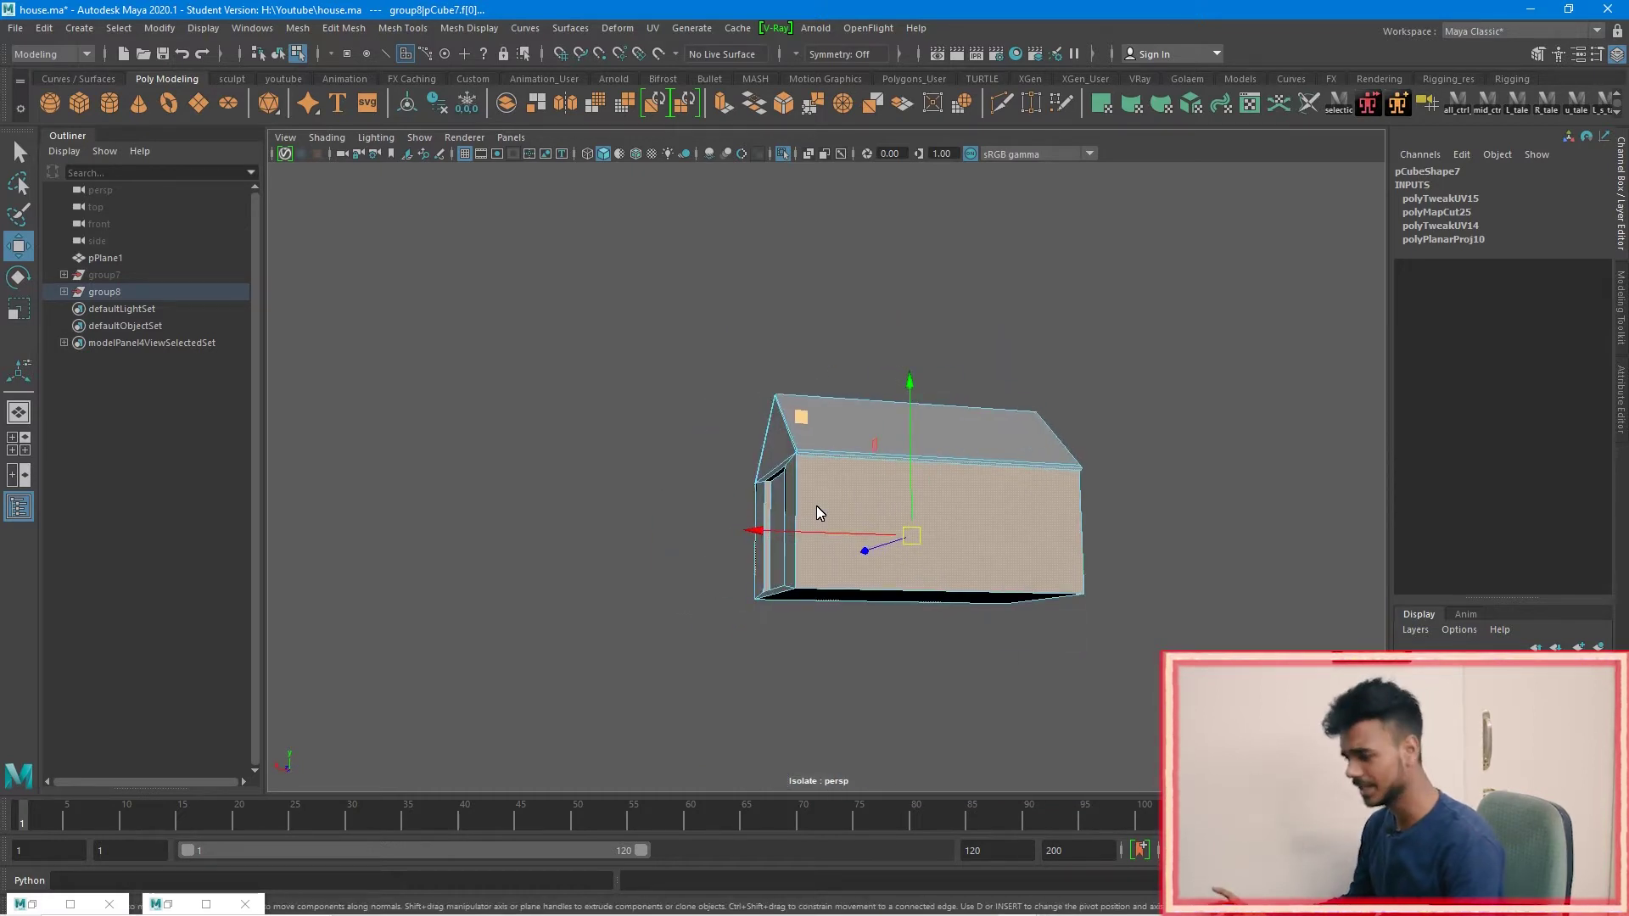
{"action": "left_click_drag", "start_coordinate": [901, 574], "coordinate": [900, 486], "text": "alt"}
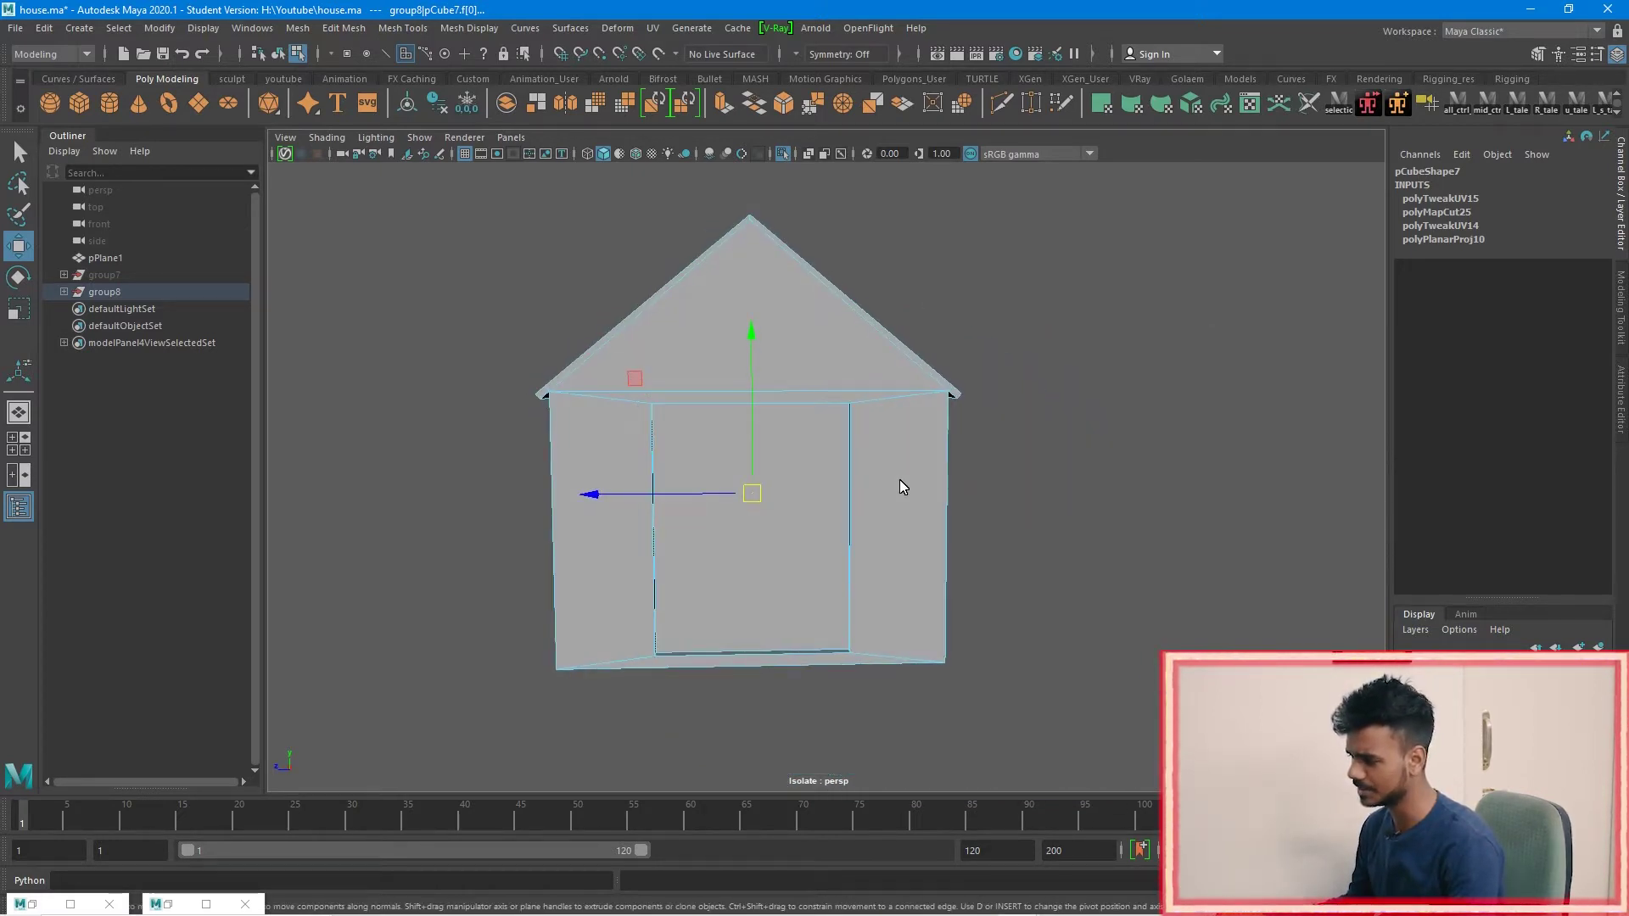
{"action": "left_click_drag", "start_coordinate": [764, 615], "coordinate": [840, 619], "text": "alt"}
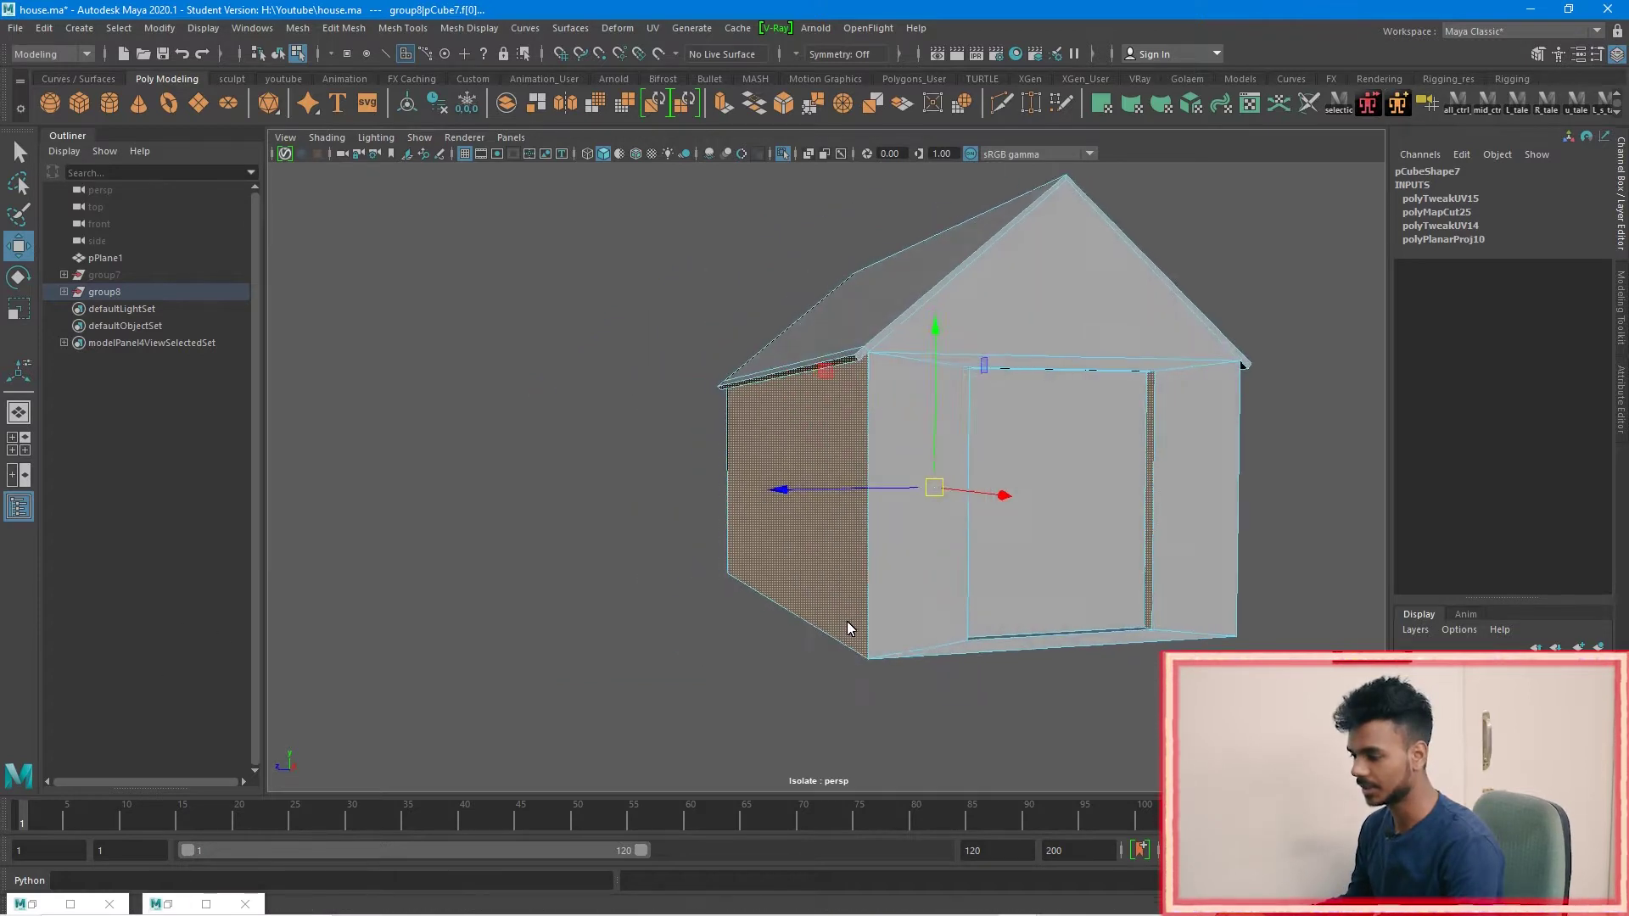
Step: Apply a Z-axis planar map to the selected side-facing faces, unfold their UV shells and move them clear of the others
{"action": "right_click_drag", "start_coordinate": [602, 430], "coordinate": [721, 790], "text": "shift"}
{"action": "left_click", "coordinate": [170, 905]}
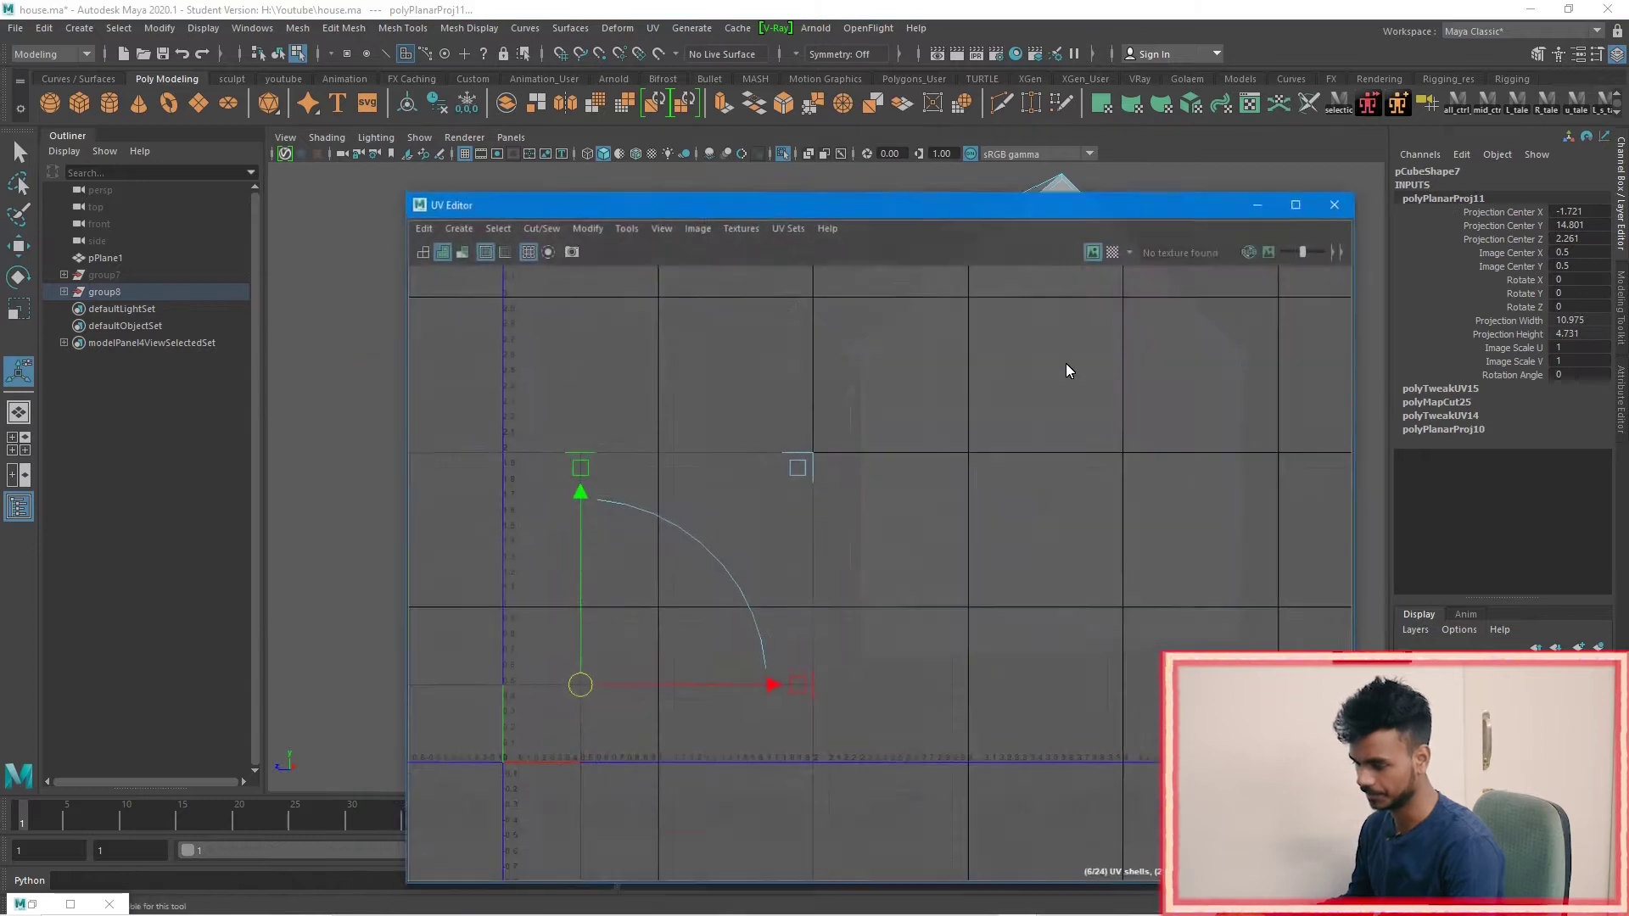
{"action": "right_click_drag", "start_coordinate": [567, 513], "coordinate": [567, 512]}
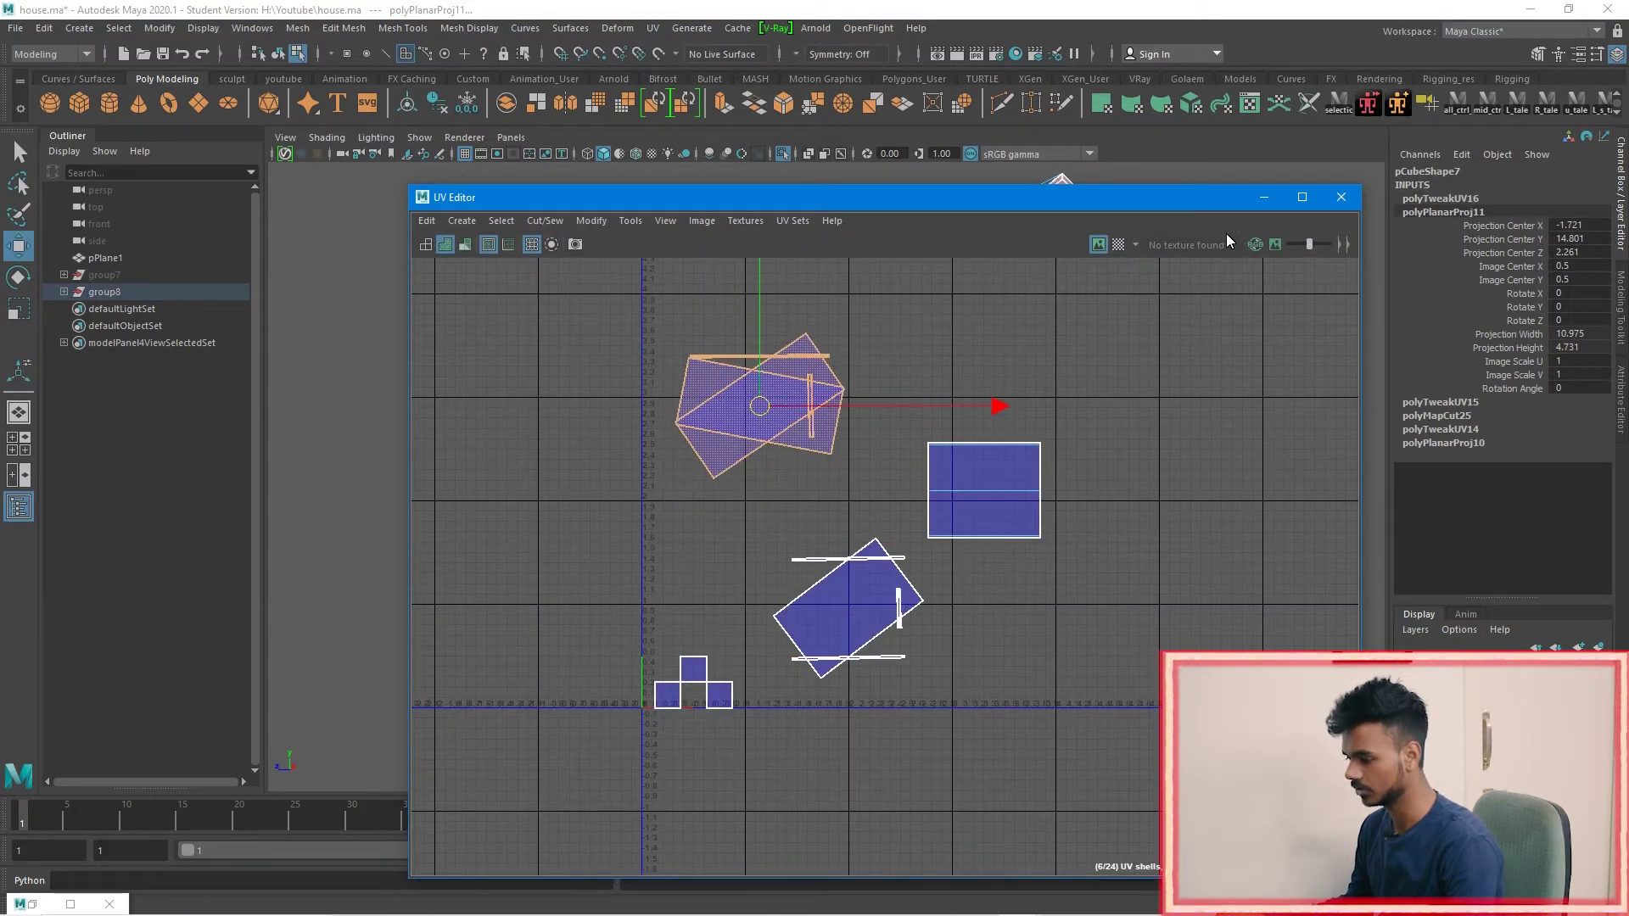
Step: Display the checker map on the model and inspect the squares on the roof and side walls
{"action": "left_click", "coordinate": [1118, 245]}
{"action": "left_click", "coordinate": [1263, 197]}
{"action": "left_click_drag", "start_coordinate": [965, 433], "coordinate": [1045, 538], "text": "alt"}
{"action": "left_click_drag", "start_coordinate": [772, 642], "coordinate": [1139, 563], "text": "alt"}
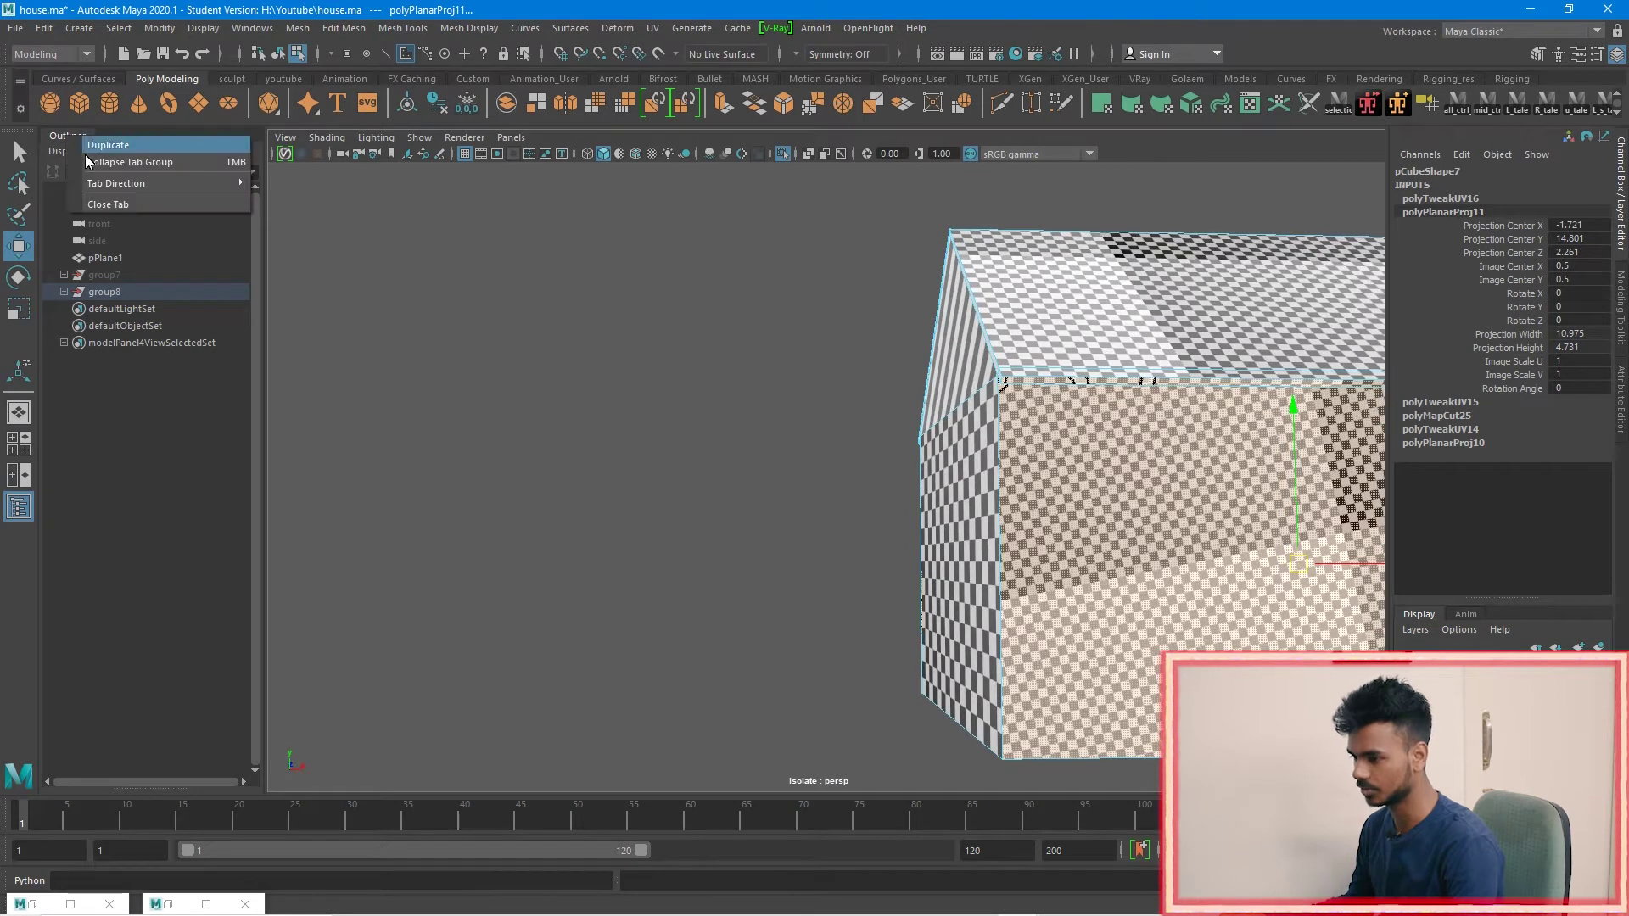
Step: Close the Outliner and inspect the checker squares on the front of the house for stretching
{"action": "left_click", "coordinate": [127, 204]}
{"action": "left_click_drag", "start_coordinate": [774, 670], "coordinate": [638, 601], "text": "alt"}
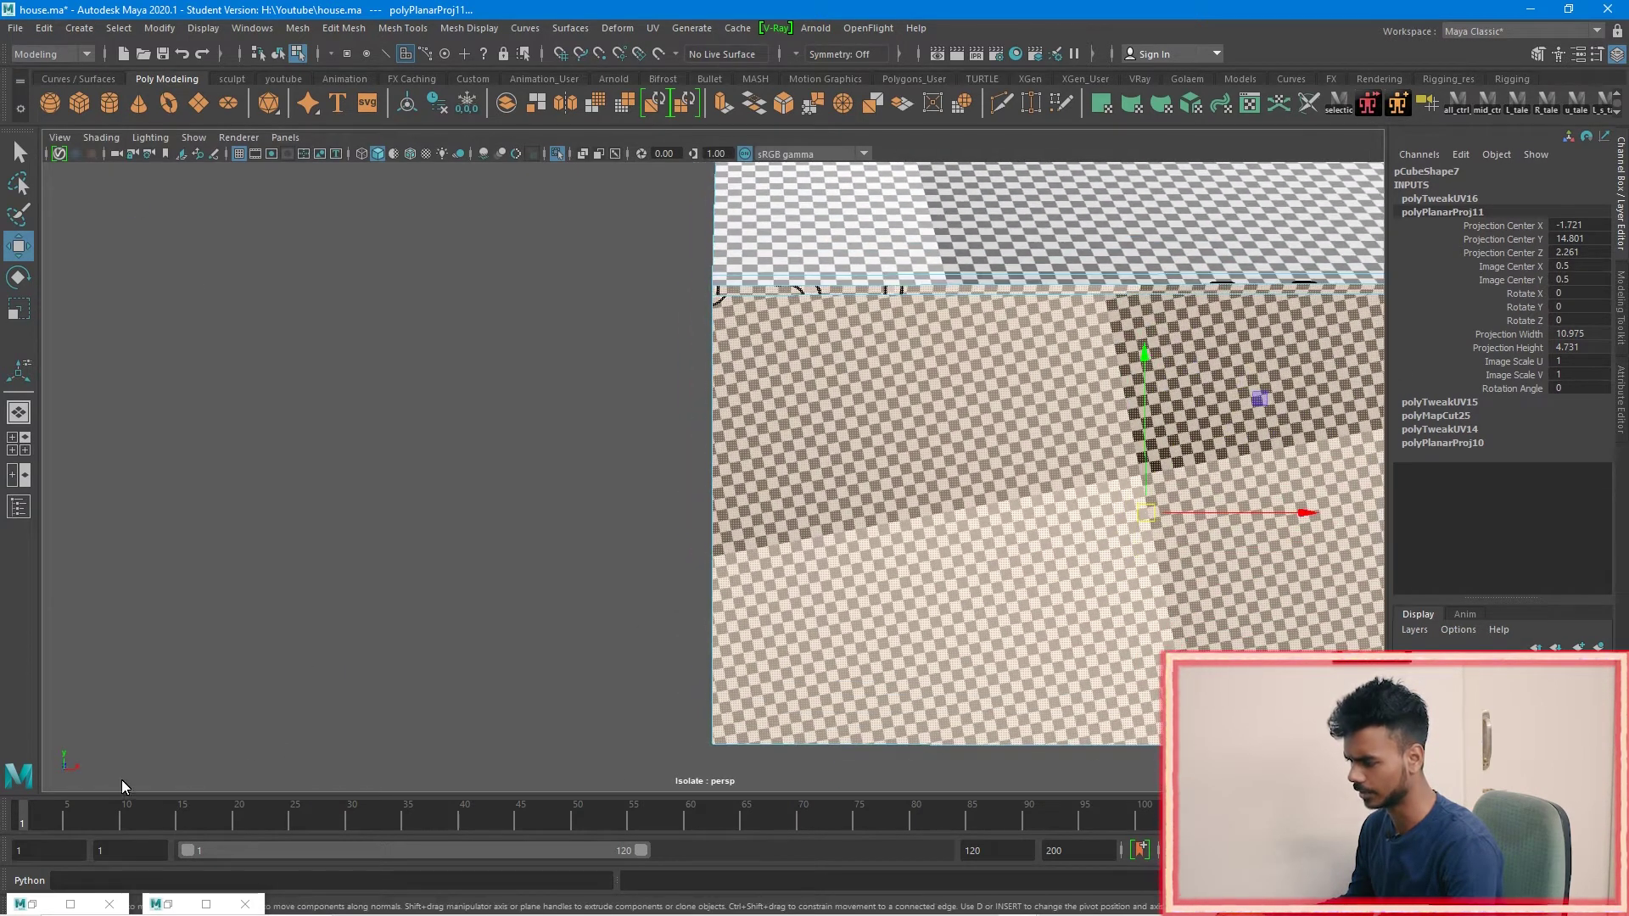
{"action": "left_click_drag", "start_coordinate": [163, 725], "coordinate": [79, 786]}
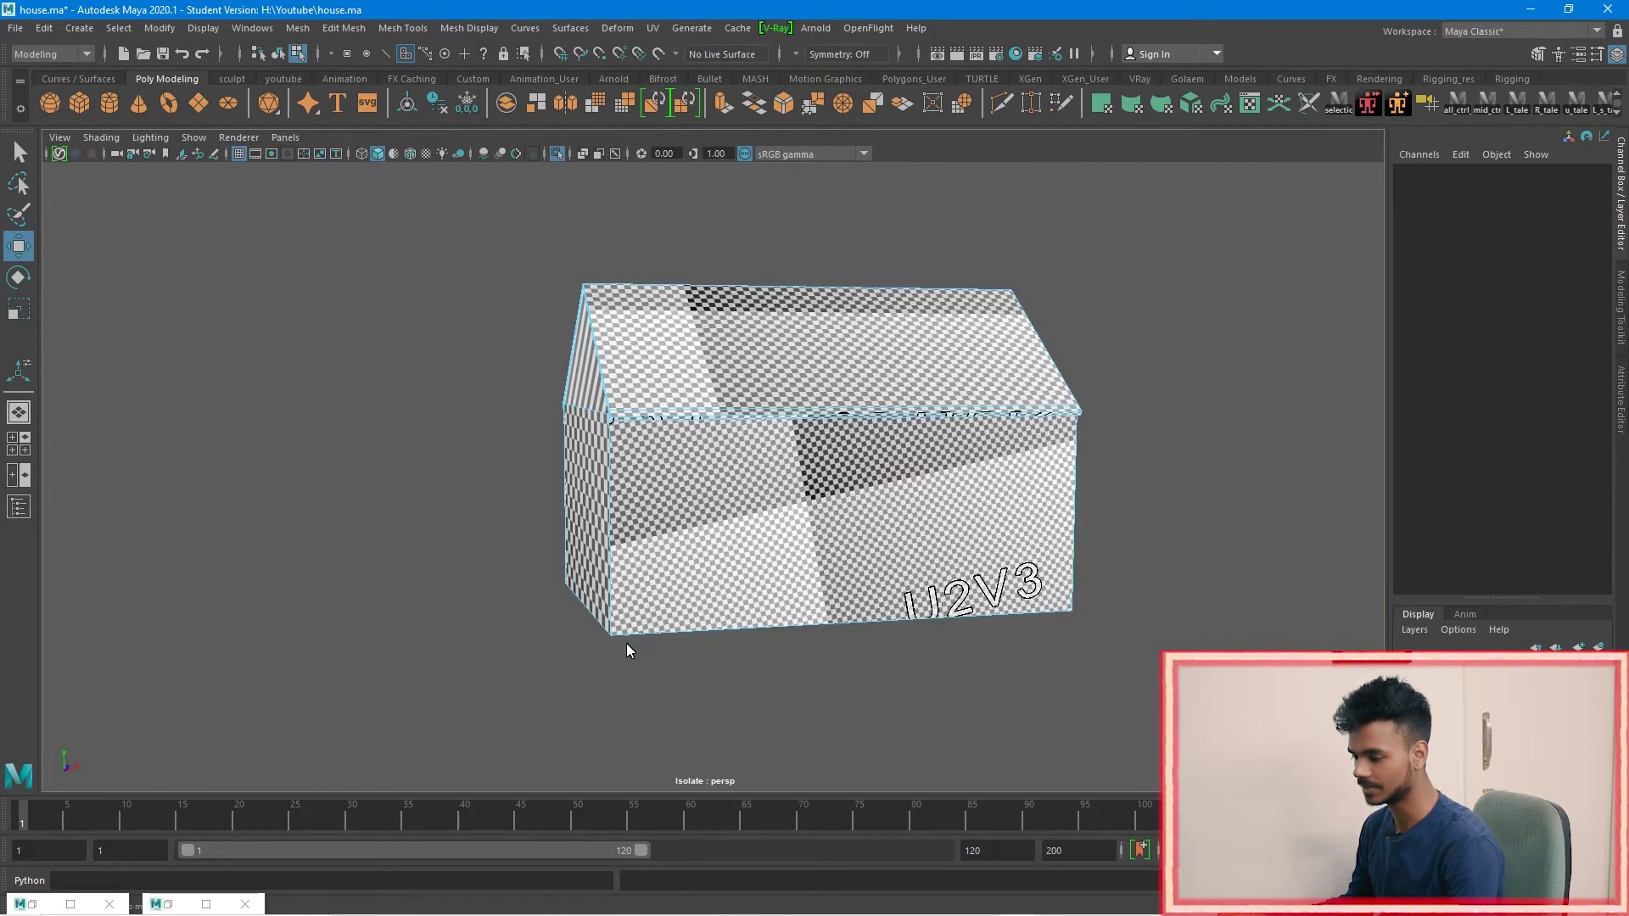
{"action": "left_click_drag", "start_coordinate": [626, 643], "coordinate": [416, 645], "text": "alt"}
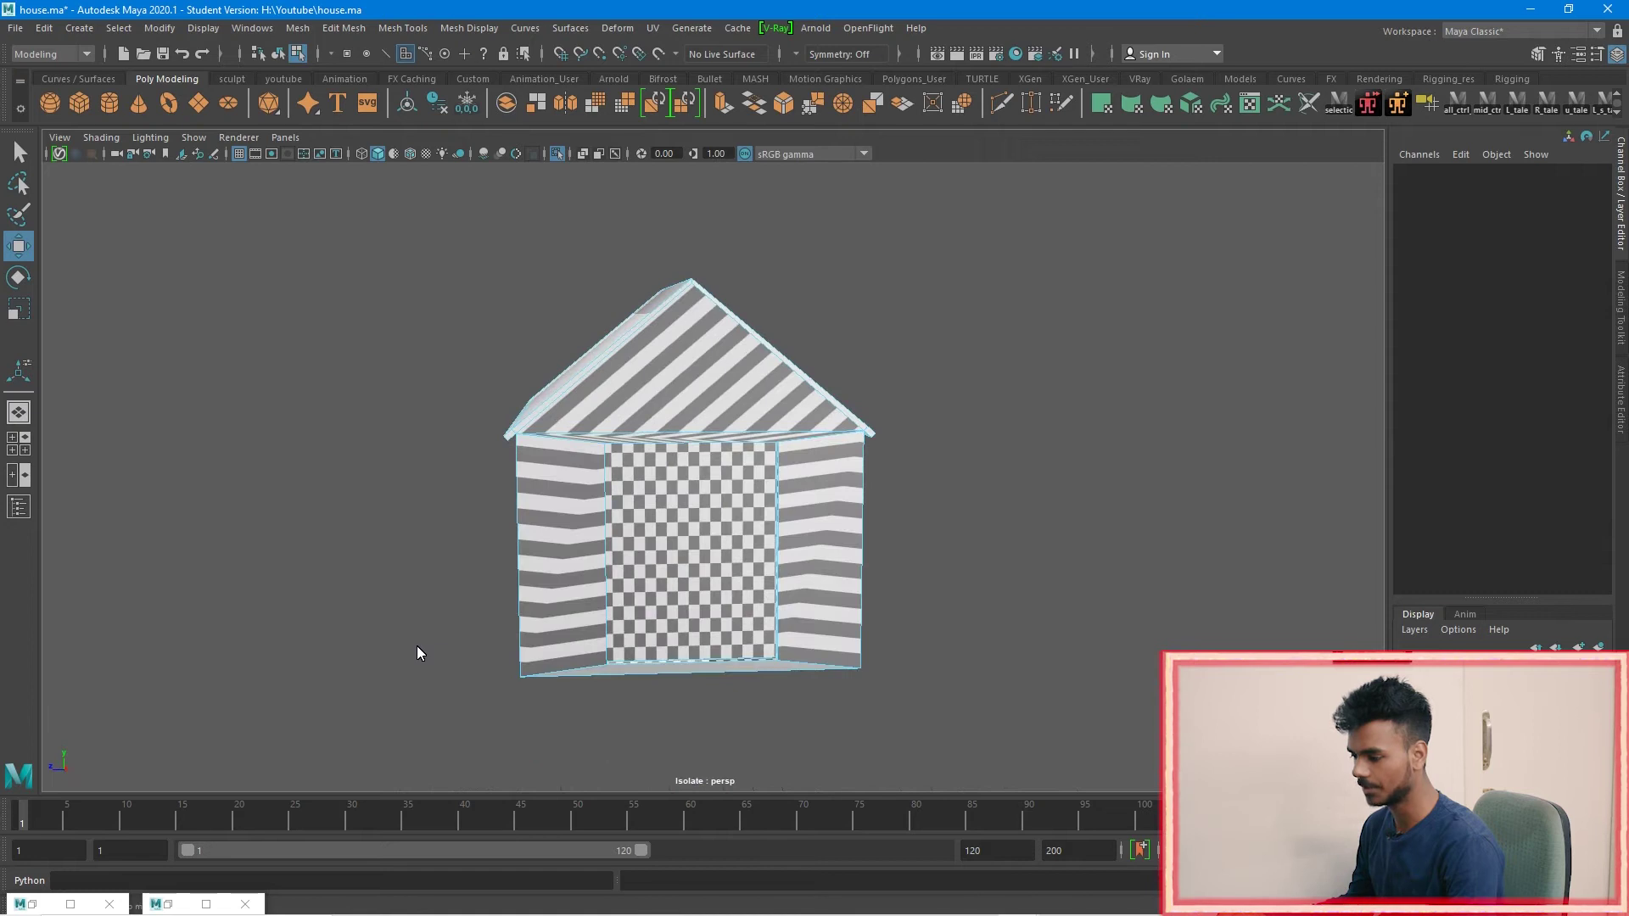
Step: Select a front face of the house and turn off the checker map
{"action": "left_click_drag", "start_coordinate": [658, 576], "coordinate": [768, 561], "text": "alt"}
{"action": "scroll", "coordinate": [864, 557], "scroll_direction": "up", "scroll_amount": 4}
{"action": "left_click", "coordinate": [807, 501]}
{"action": "scroll", "coordinate": [772, 495], "scroll_direction": "down", "scroll_amount": 5}
{"action": "scroll", "coordinate": [768, 562], "scroll_direction": "up", "scroll_amount": 4}
{"action": "left_click", "coordinate": [205, 897]}
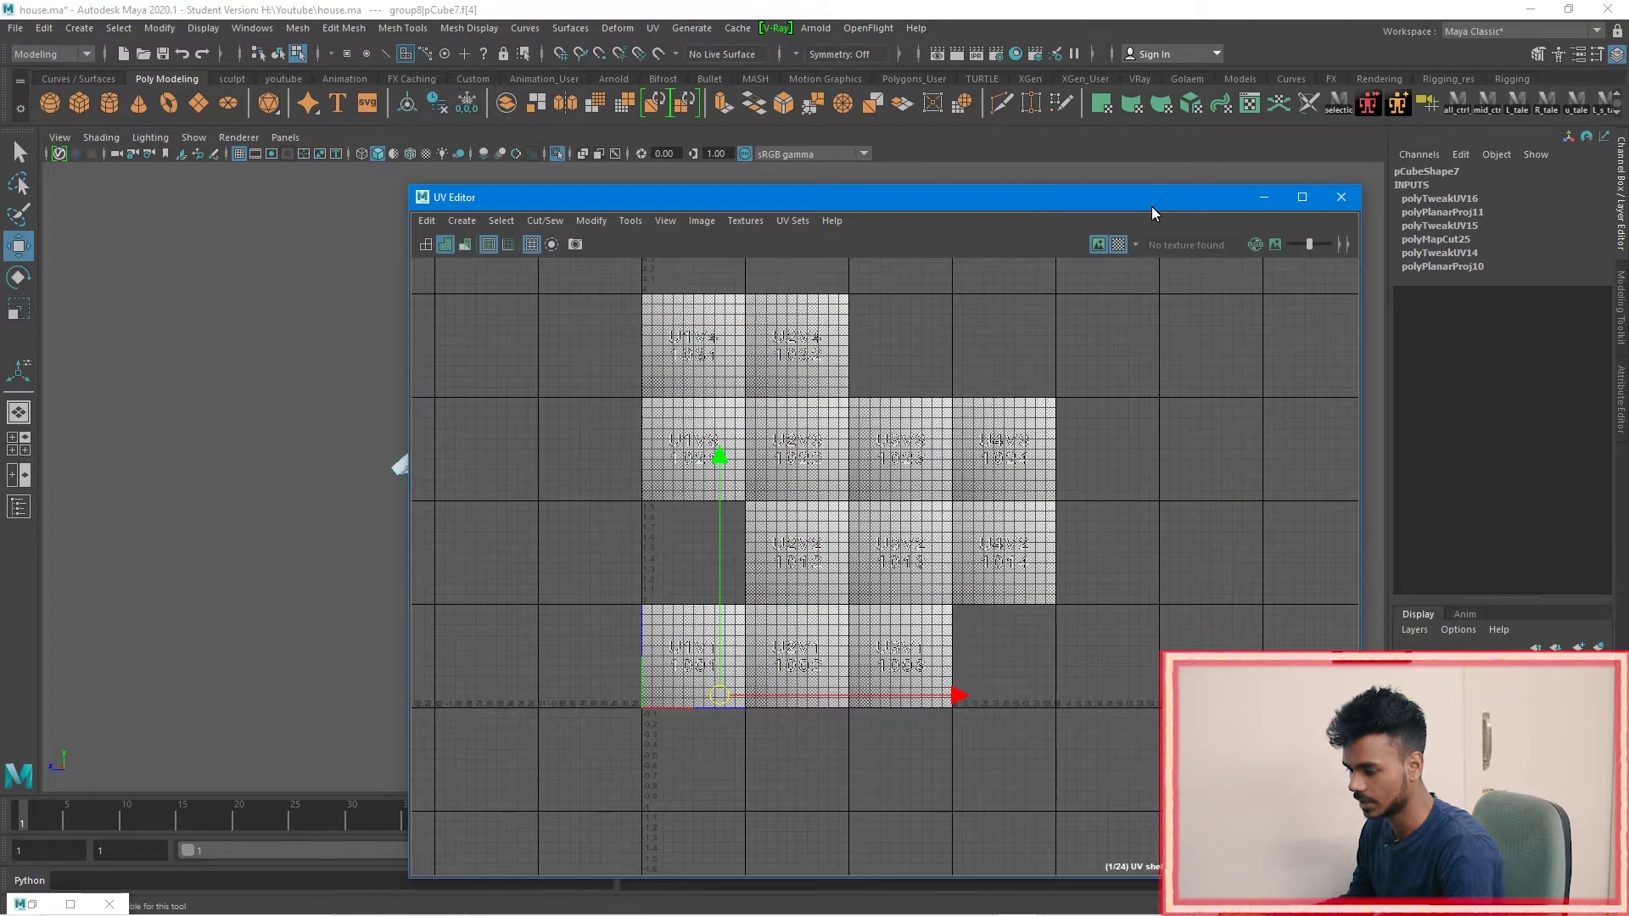
{"action": "left_click", "coordinate": [1118, 244]}
{"action": "left_click", "coordinate": [1263, 198]}
Step: Extend the face selection over the whole front, the recessed doorway panel and the back wall with its gable
{"action": "left_click_drag", "start_coordinate": [856, 492], "coordinate": [835, 543], "text": "shift"}
{"action": "middle_click_drag", "start_coordinate": [633, 533], "coordinate": [717, 285], "text": "alt"}
{"action": "left_click", "coordinate": [568, 399], "text": "shift"}
{"action": "left_click", "coordinate": [684, 566], "text": "shift"}
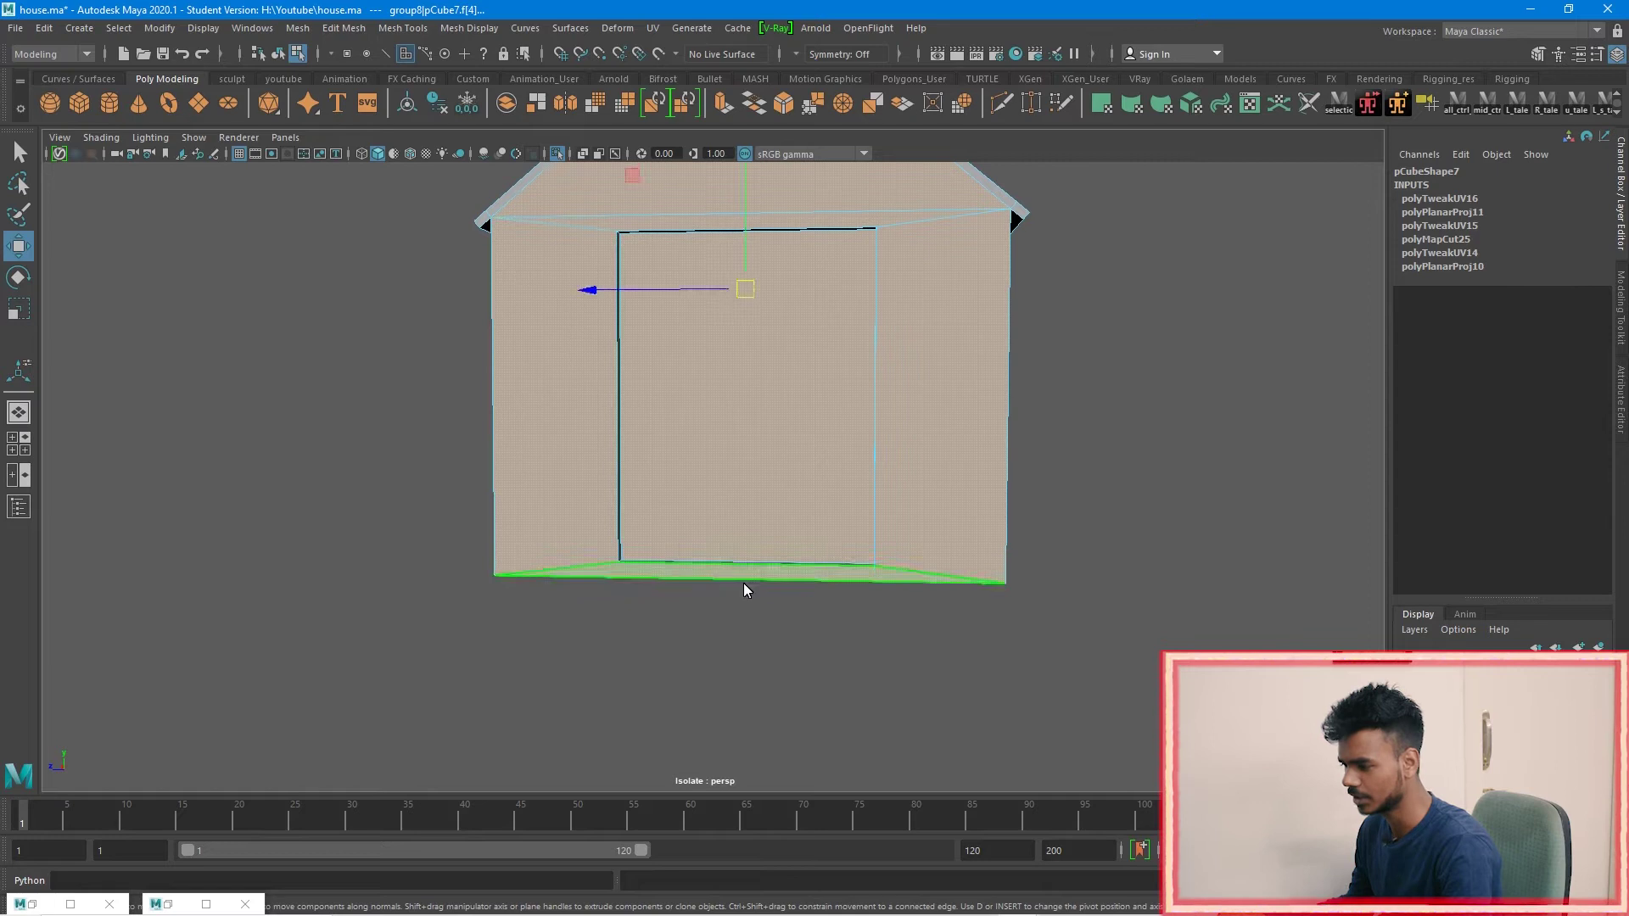
{"action": "left_click_drag", "start_coordinate": [734, 582], "coordinate": [643, 569], "text": "alt"}
{"action": "left_click_drag", "start_coordinate": [791, 570], "coordinate": [638, 560], "text": "alt"}
{"action": "left_click", "coordinate": [726, 428], "text": "shift"}
{"action": "middle_click_drag", "start_coordinate": [750, 475], "coordinate": [790, 589], "text": "alt"}
{"action": "left_click", "coordinate": [726, 448], "text": "shift"}
{"action": "scroll", "coordinate": [567, 430], "scroll_direction": "up", "scroll_amount": 3}
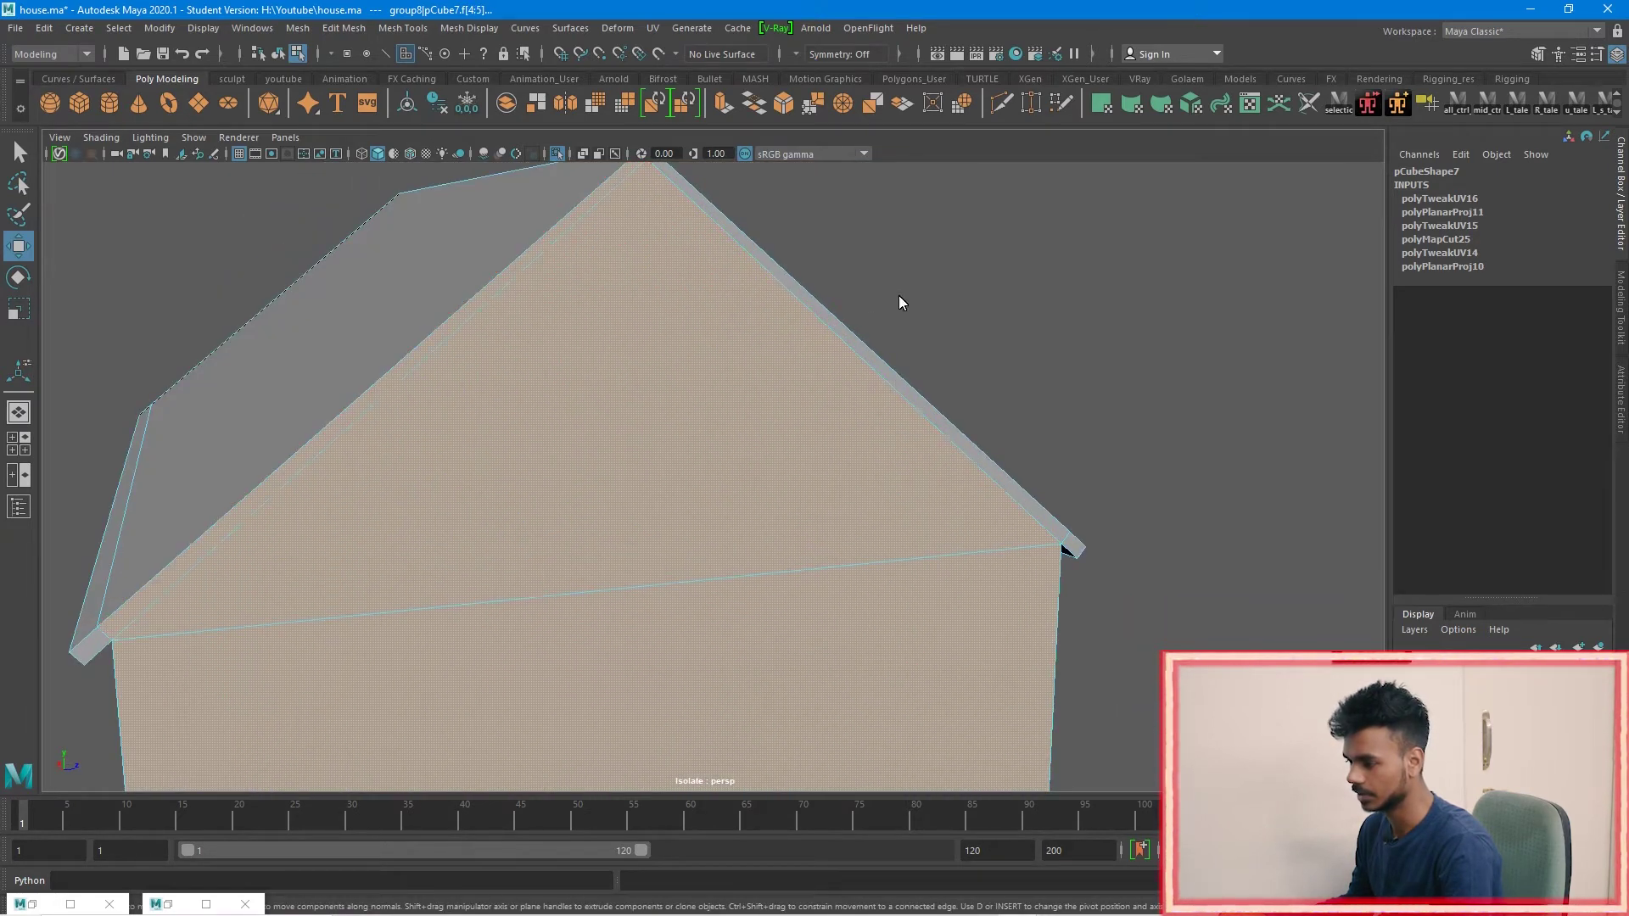
{"action": "middle_click_drag", "start_coordinate": [203, 585], "coordinate": [841, 369], "text": "alt"}
{"action": "left_click", "coordinate": [737, 440], "text": "shift"}
{"action": "scroll", "coordinate": [933, 492], "scroll_direction": "down", "scroll_amount": 5}
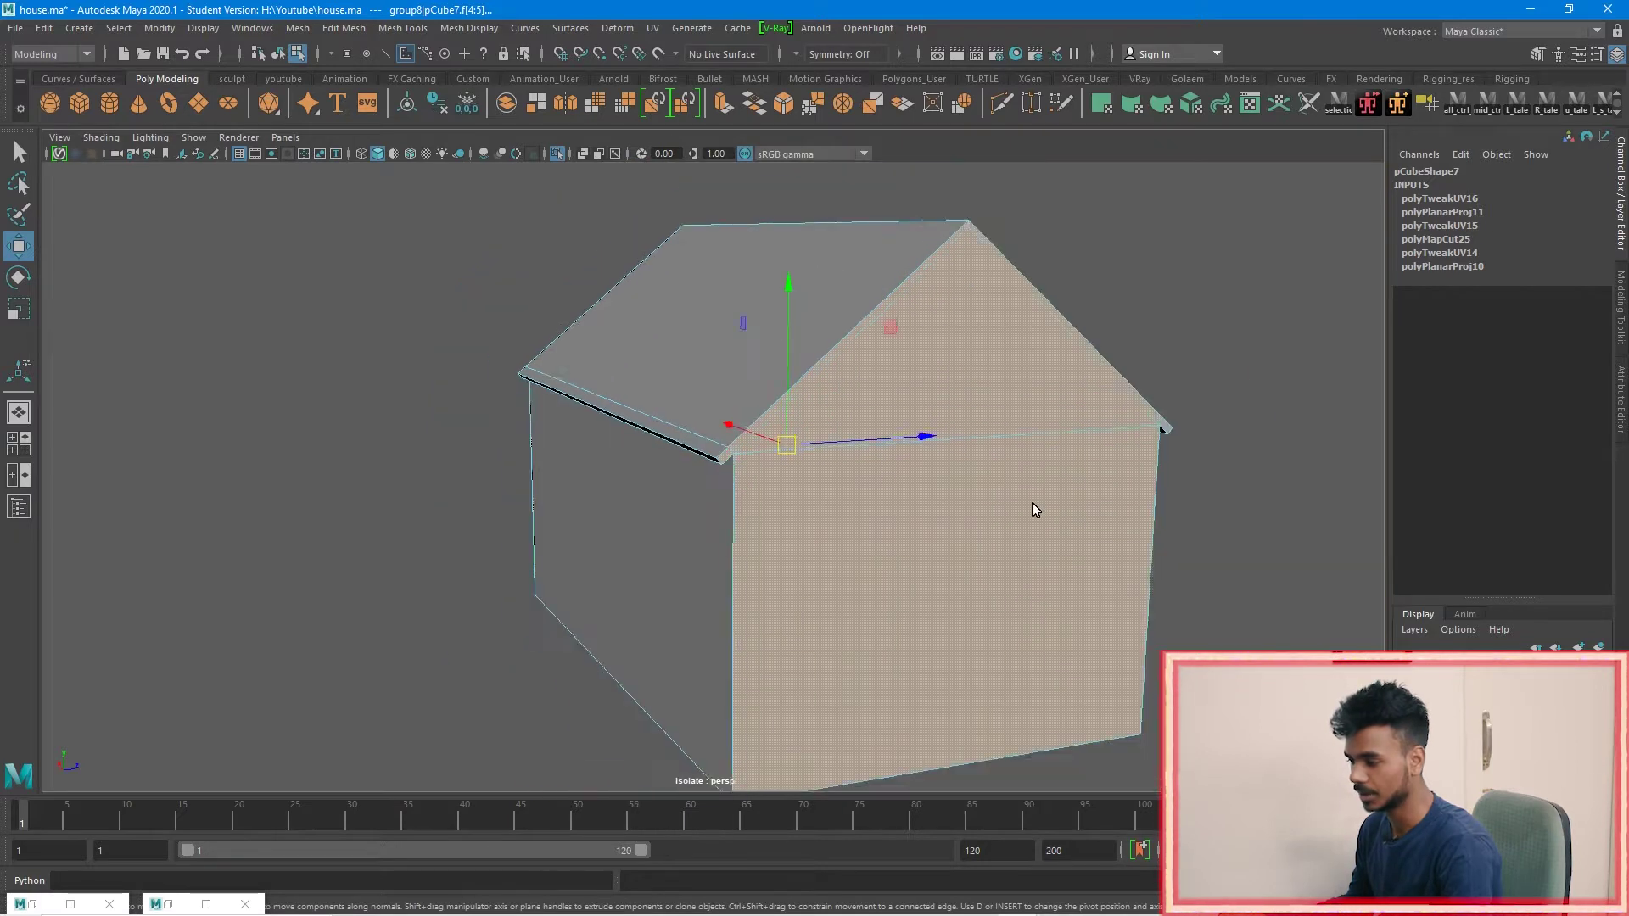
{"action": "middle_click_drag", "start_coordinate": [1206, 436], "coordinate": [1093, 425], "text": "alt"}
{"action": "left_click", "coordinate": [1068, 415], "text": "shift"}
Step: Apply an X-axis planar map to the front and back faces, then unfold their shells and move them into empty UV space
{"action": "left_click_drag", "start_coordinate": [1052, 415], "coordinate": [710, 406], "text": "alt"}
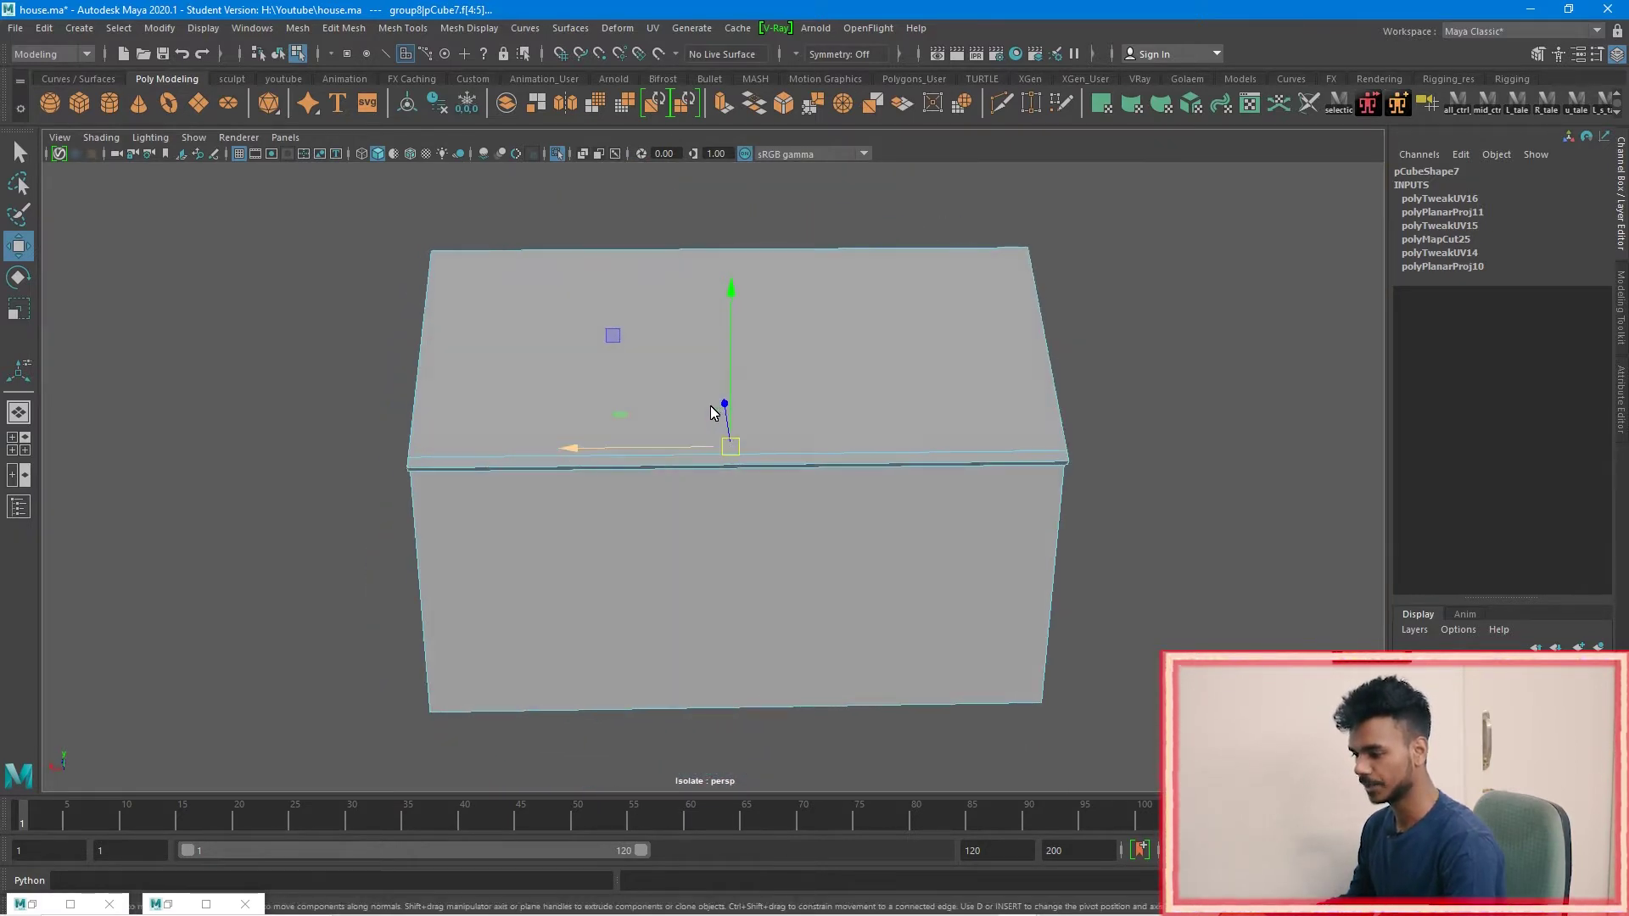
{"action": "middle_click_drag", "start_coordinate": [710, 406], "coordinate": [843, 470], "text": "alt"}
{"action": "mouse_move", "coordinate": [844, 471]}
{"action": "left_mouse_down", "text": "alt"}
{"action": "mouse_move", "coordinate": [710, 449]}
{"action": "mouse_move", "coordinate": [837, 446]}
{"action": "left_mouse_up", "text": "alt"}
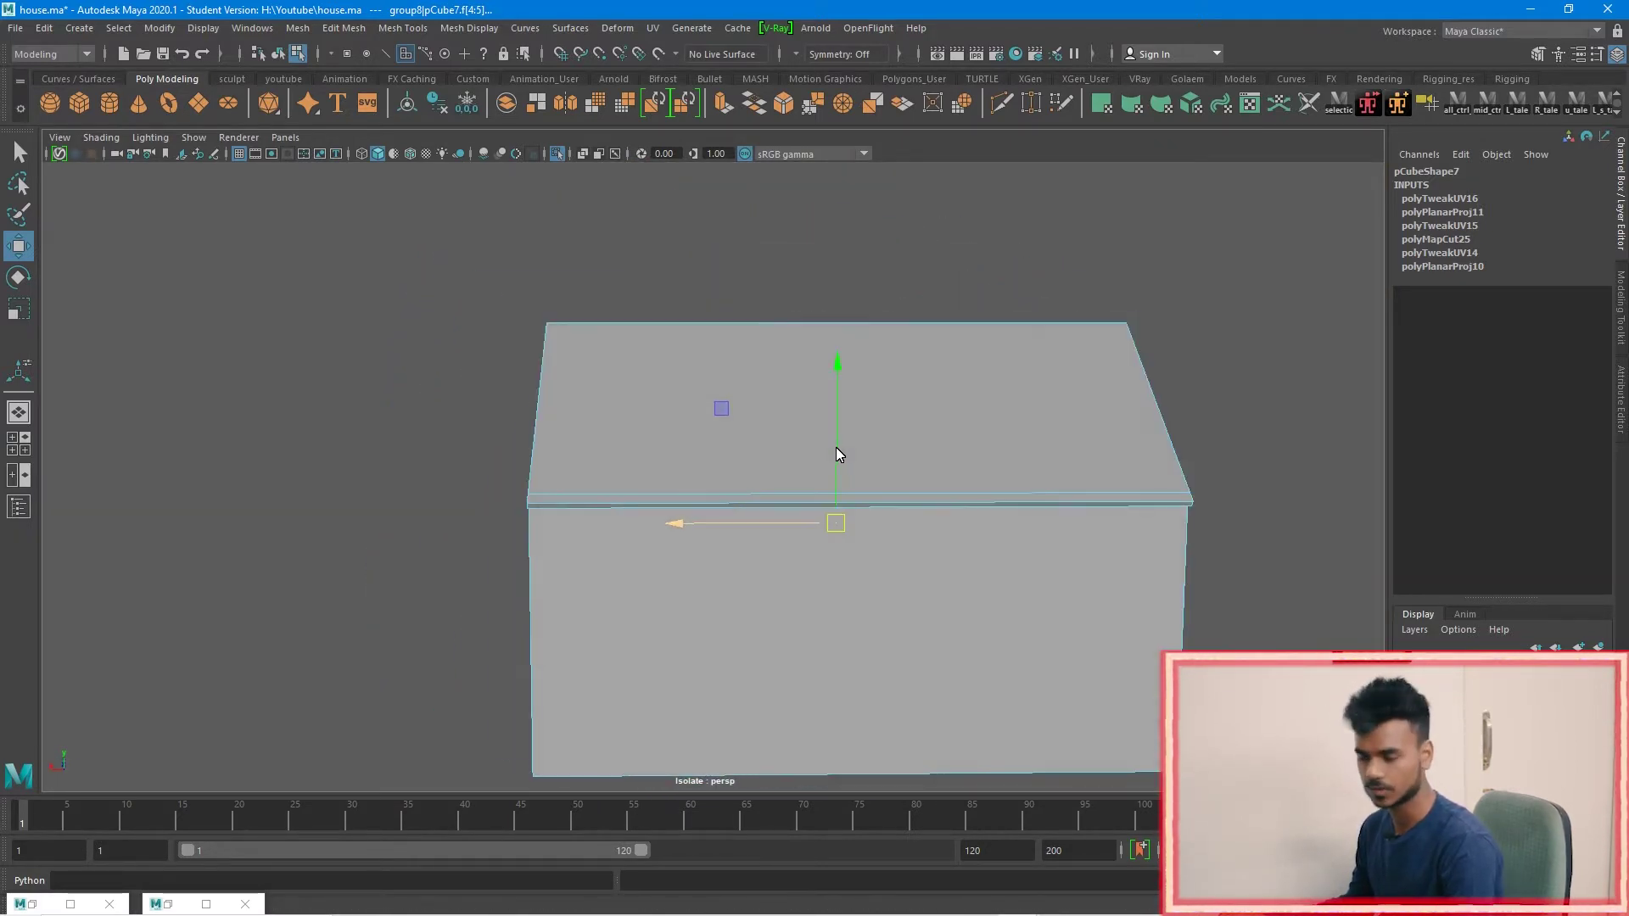
{"action": "right_click", "coordinate": [913, 379], "text": "shift"}
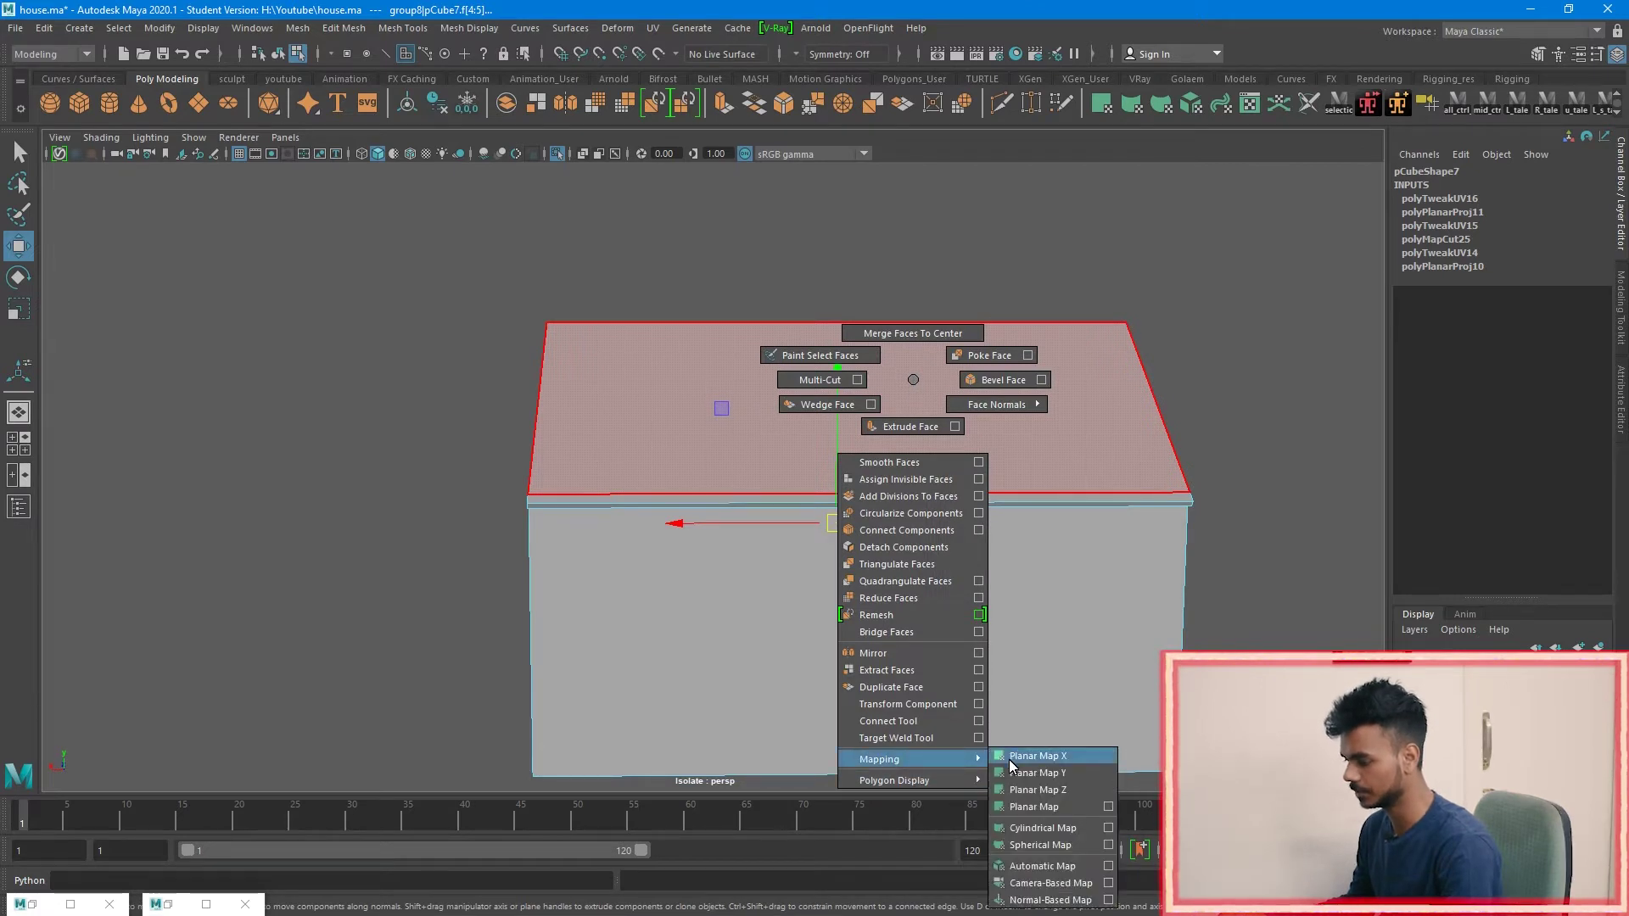
{"action": "left_click", "coordinate": [1030, 757]}
{"action": "left_click", "coordinate": [186, 908]}
{"action": "right_click_drag", "start_coordinate": [365, 507], "coordinate": [91, 500], "text": "shift"}
{"action": "left_click_drag", "start_coordinate": [215, 293], "coordinate": [887, 205]}
{"action": "left_click_drag", "start_coordinate": [1296, 221], "coordinate": [969, 204]}
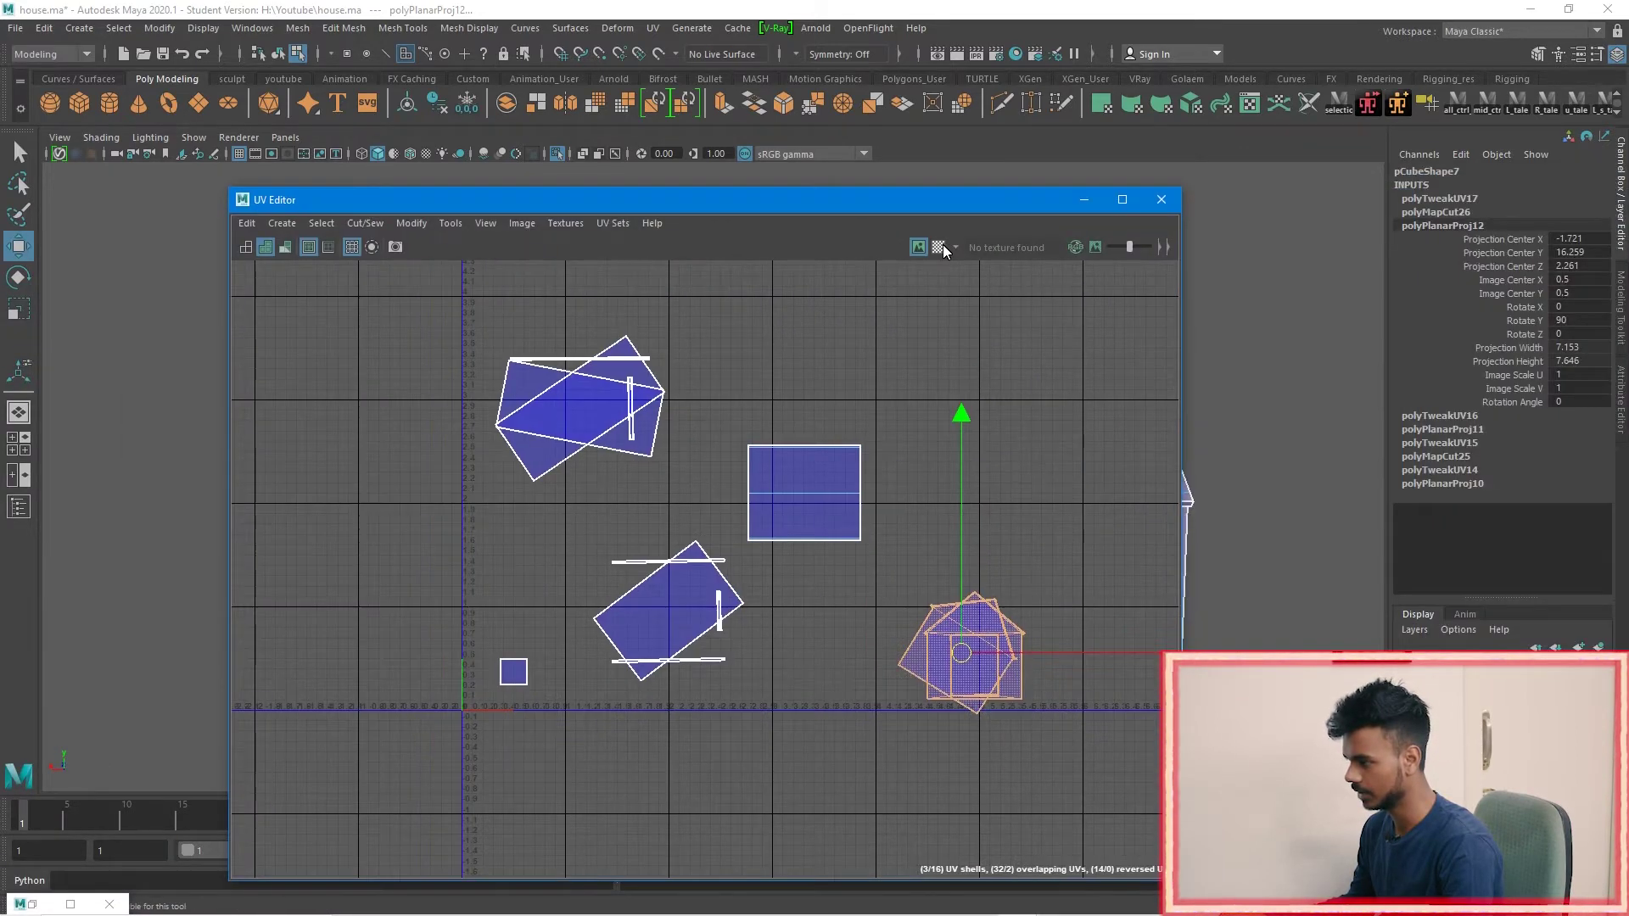
Step: Display the checker map again and inspect the squares across the front, roof and side walls
{"action": "left_click", "coordinate": [939, 245]}
{"action": "left_click", "coordinate": [1084, 200]}
{"action": "left_click_drag", "start_coordinate": [1069, 399], "coordinate": [828, 365], "text": "alt"}
{"action": "scroll", "coordinate": [944, 499], "scroll_direction": "up", "scroll_amount": 5}
{"action": "scroll", "coordinate": [807, 486], "scroll_direction": "down", "scroll_amount": 5}
Step: Return to object mode and turn off isolation so the mapped section shows within the full house scene
{"action": "key", "text": "F8"}
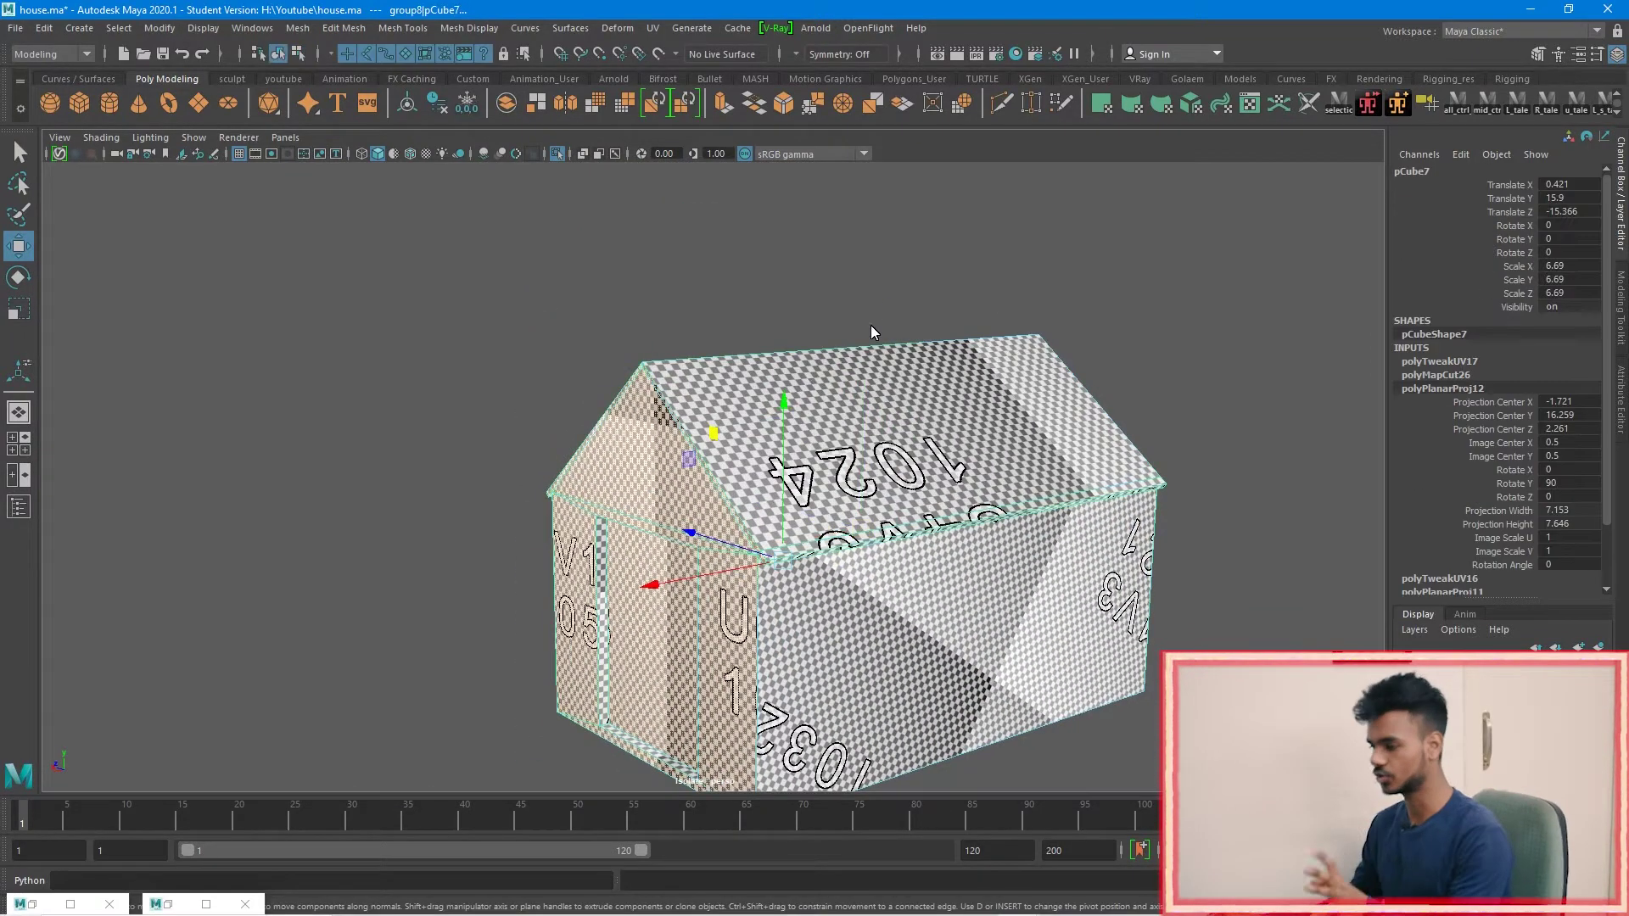
{"action": "left_click", "coordinate": [558, 154]}
{"action": "left_click_drag", "start_coordinate": [763, 424], "coordinate": [834, 435], "text": "alt"}
{"action": "scroll", "coordinate": [833, 434], "scroll_direction": "up", "scroll_amount": 5}
{"action": "left_click", "coordinate": [733, 520]}
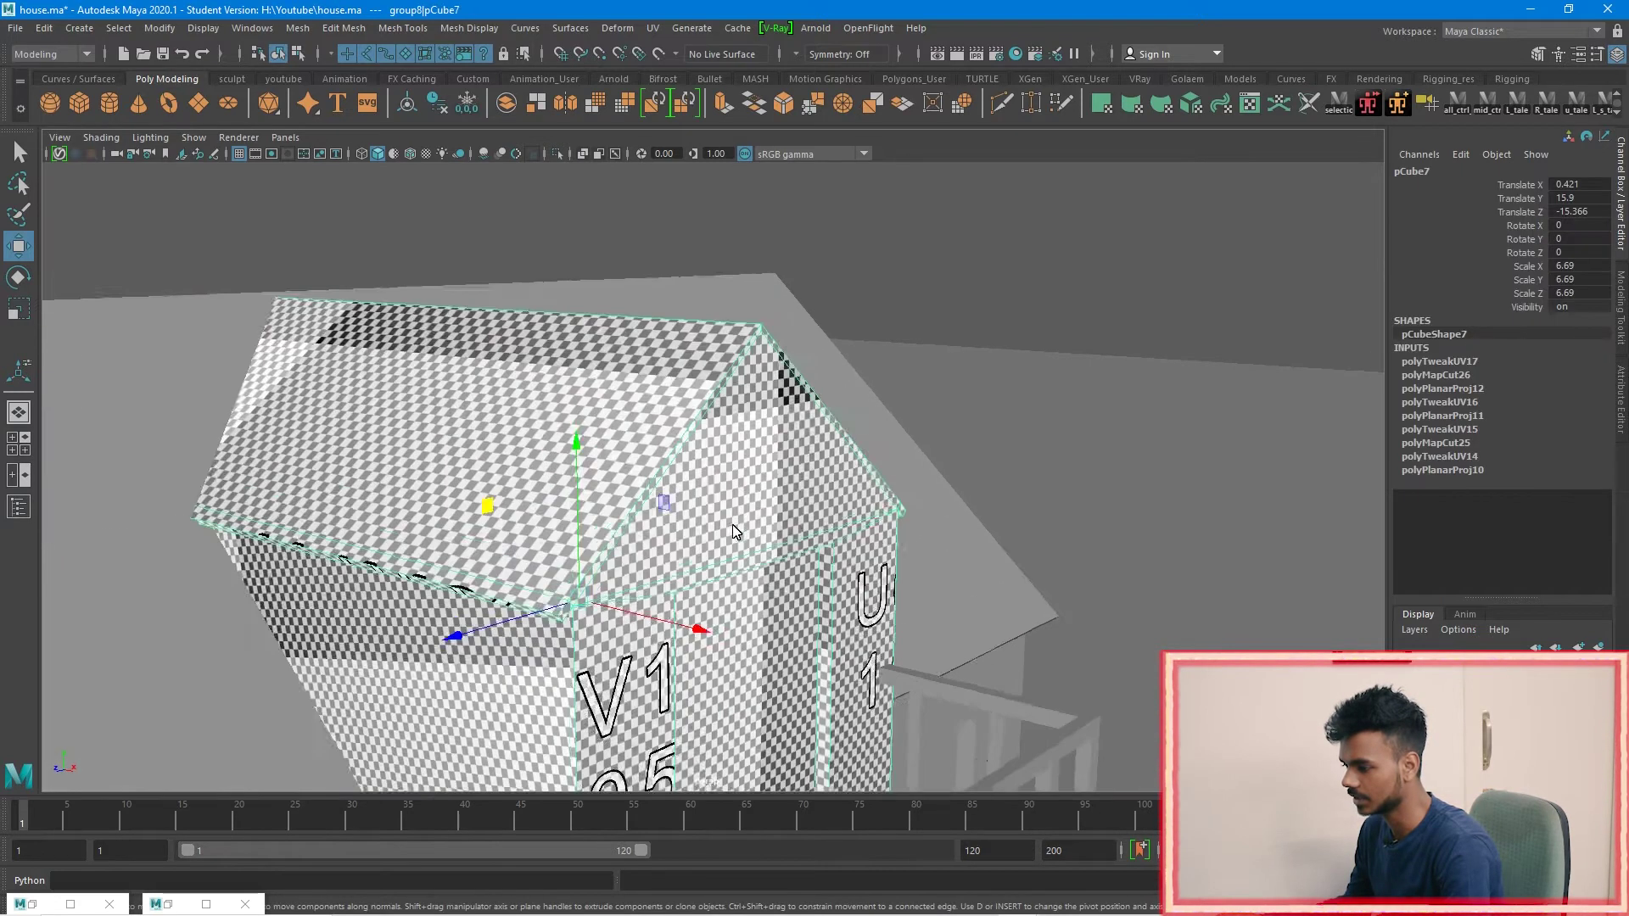
{"action": "middle_click_drag", "start_coordinate": [733, 514], "coordinate": [785, 319], "text": "alt"}
{"action": "left_click_drag", "start_coordinate": [785, 319], "coordinate": [736, 388], "text": "alt"}
{"action": "scroll", "coordinate": [737, 389], "scroll_direction": "down", "scroll_amount": 4}
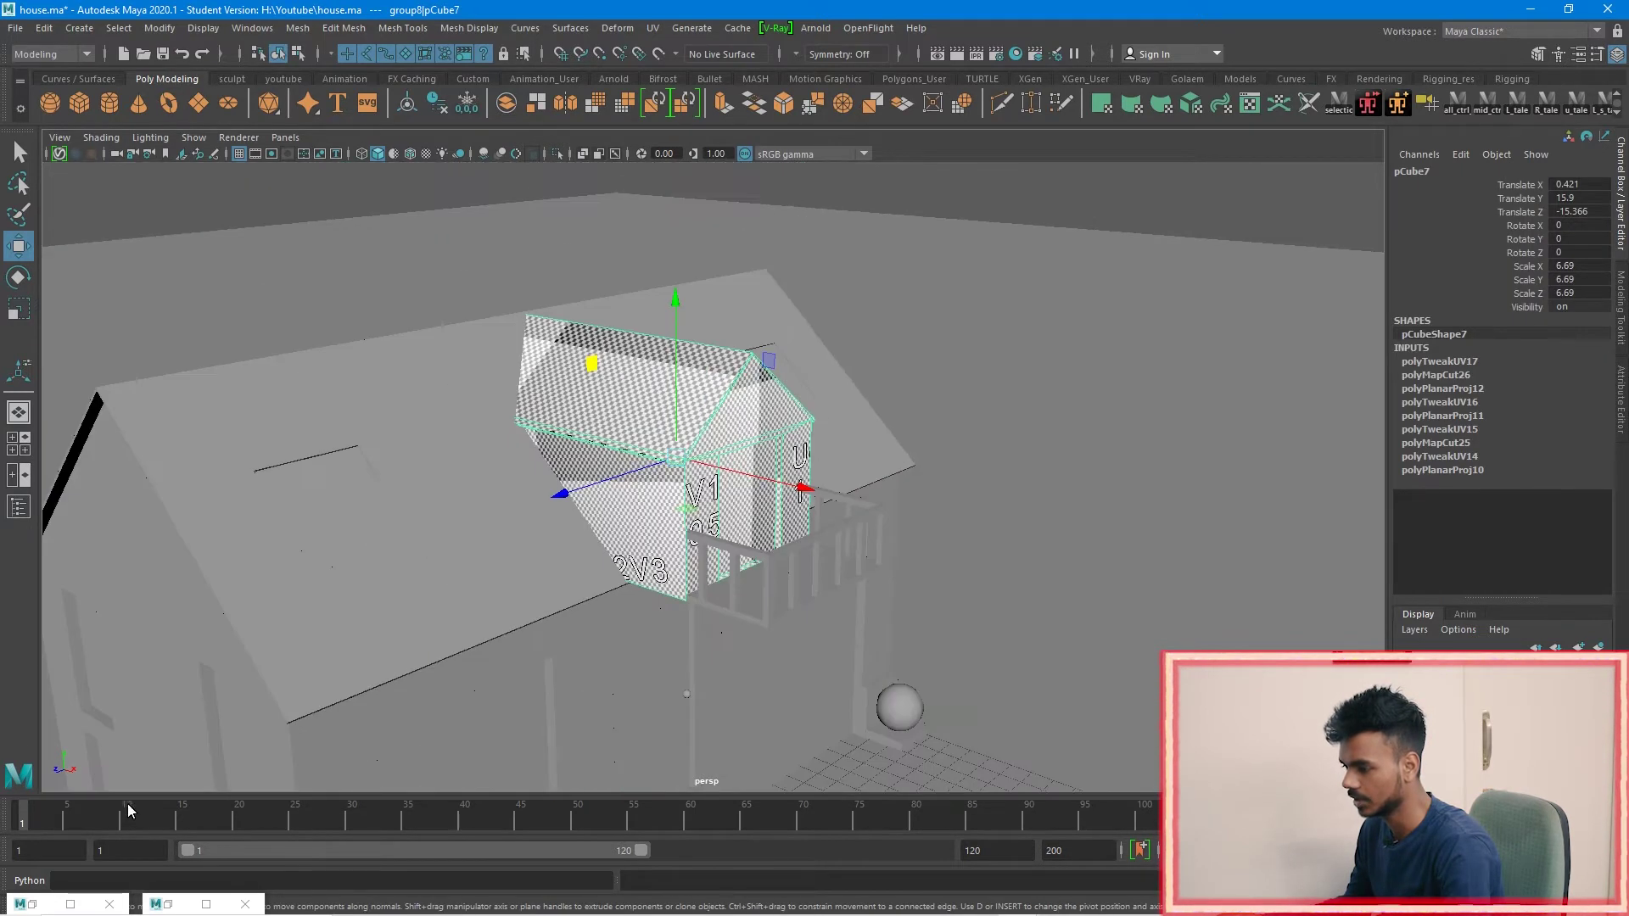
Step: Examine the section's UV shells against the numbered checker tiles in the UV Editor
{"action": "left_click", "coordinate": [168, 904]}
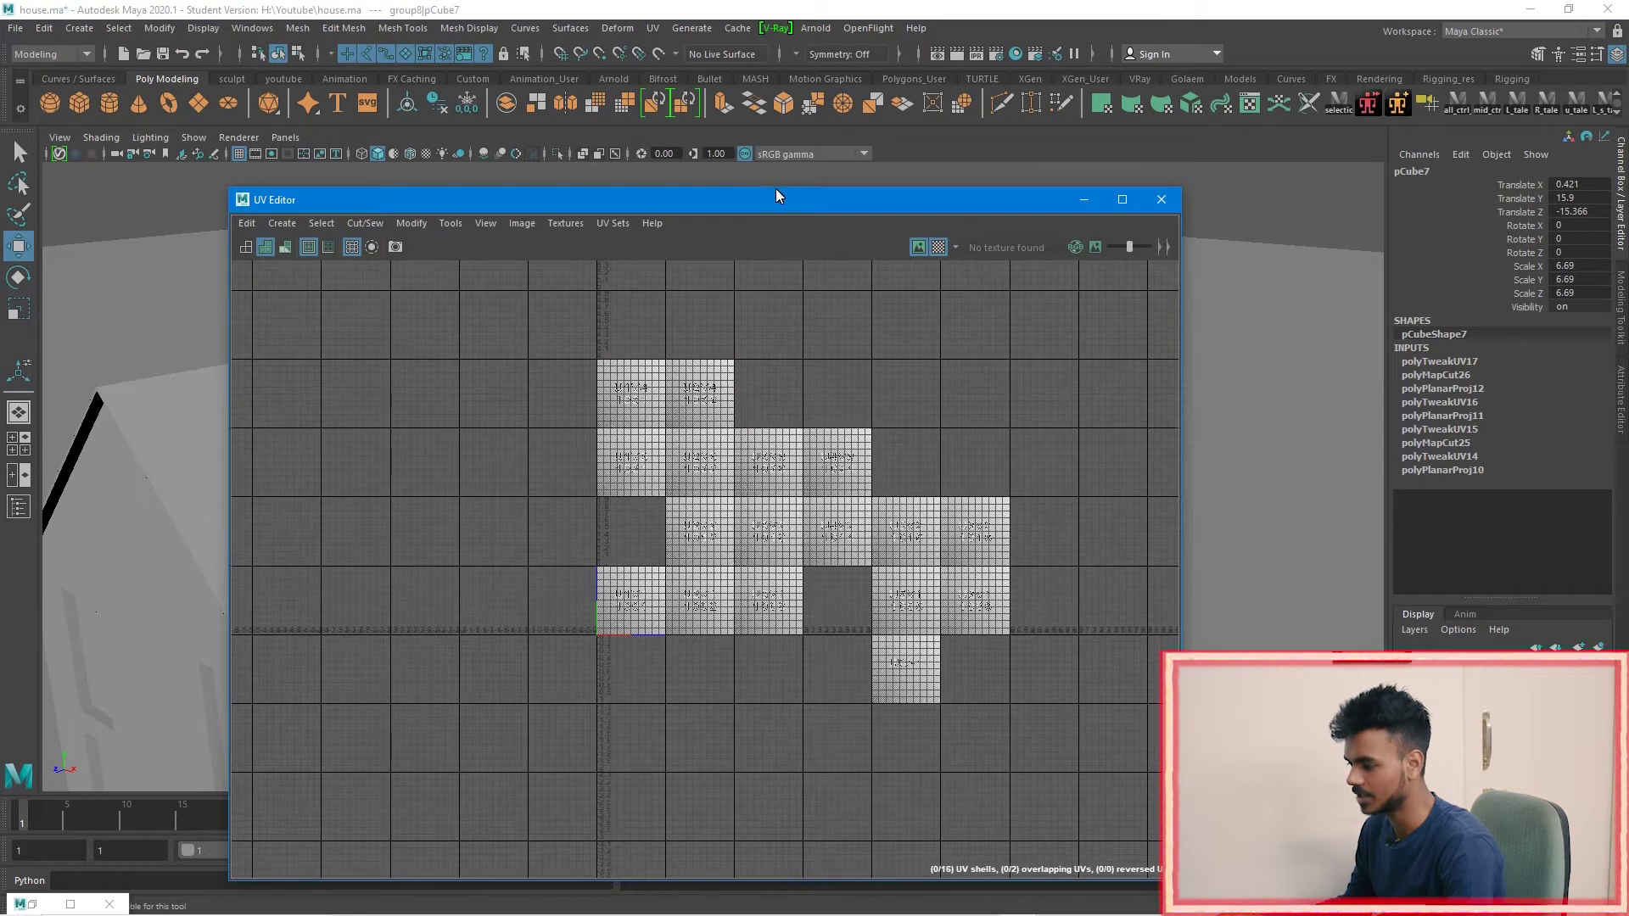
{"action": "left_click_drag", "start_coordinate": [777, 195], "coordinate": [392, 215]}
{"action": "left_click", "coordinate": [806, 428]}
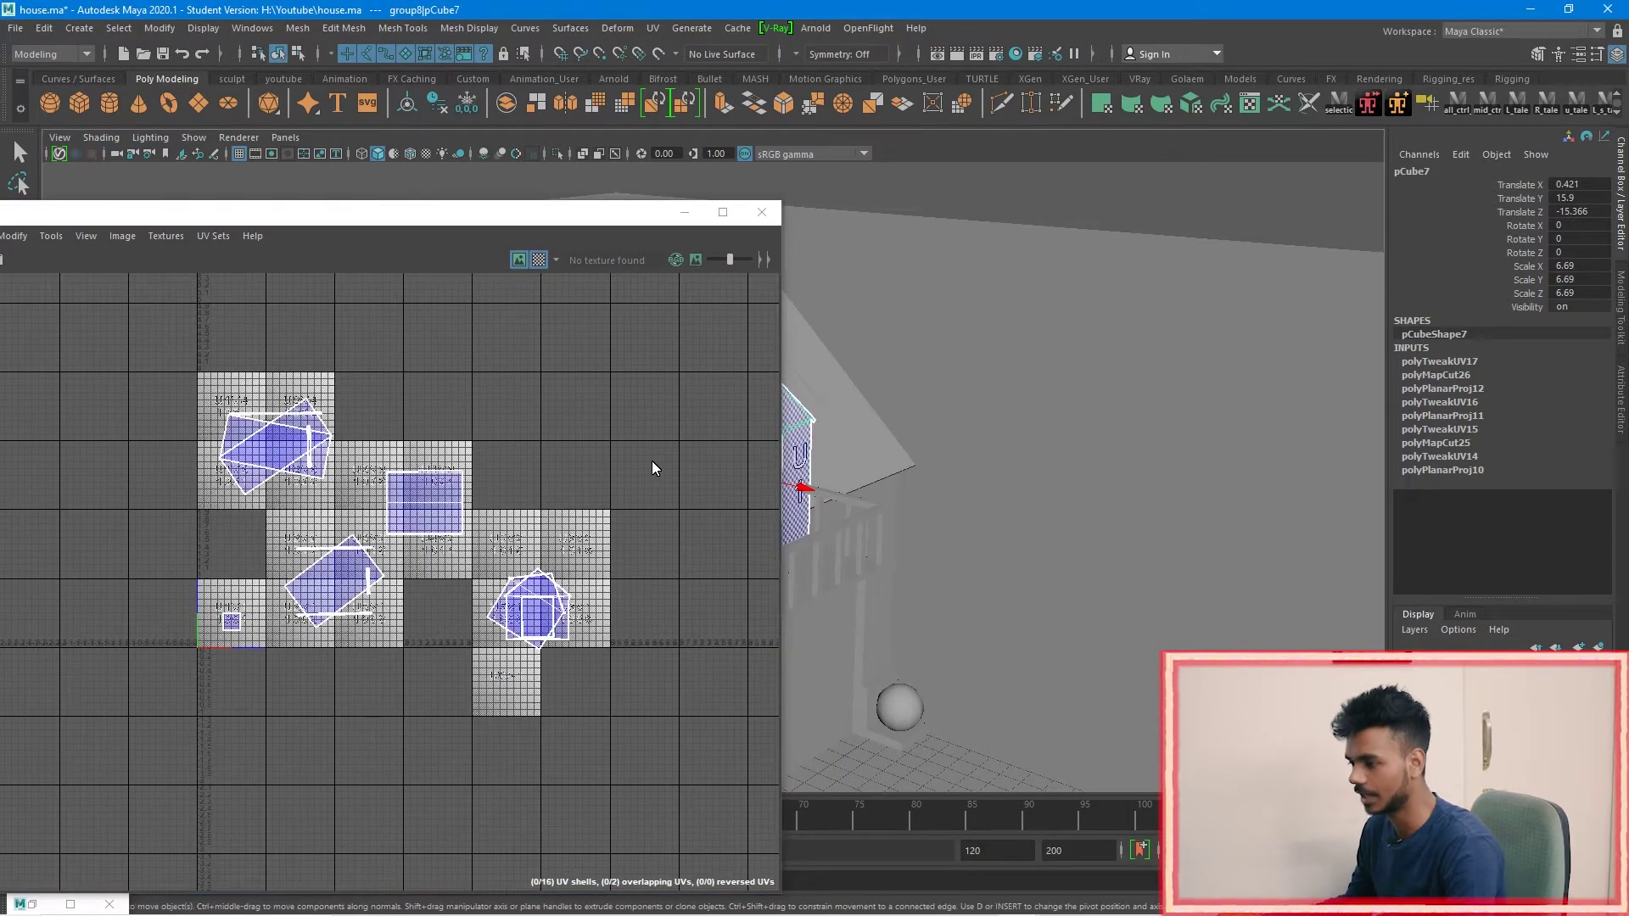
{"action": "left_click_drag", "start_coordinate": [506, 224], "coordinate": [786, 216]}
{"action": "scroll", "coordinate": [769, 425], "scroll_direction": "up", "scroll_amount": 3}
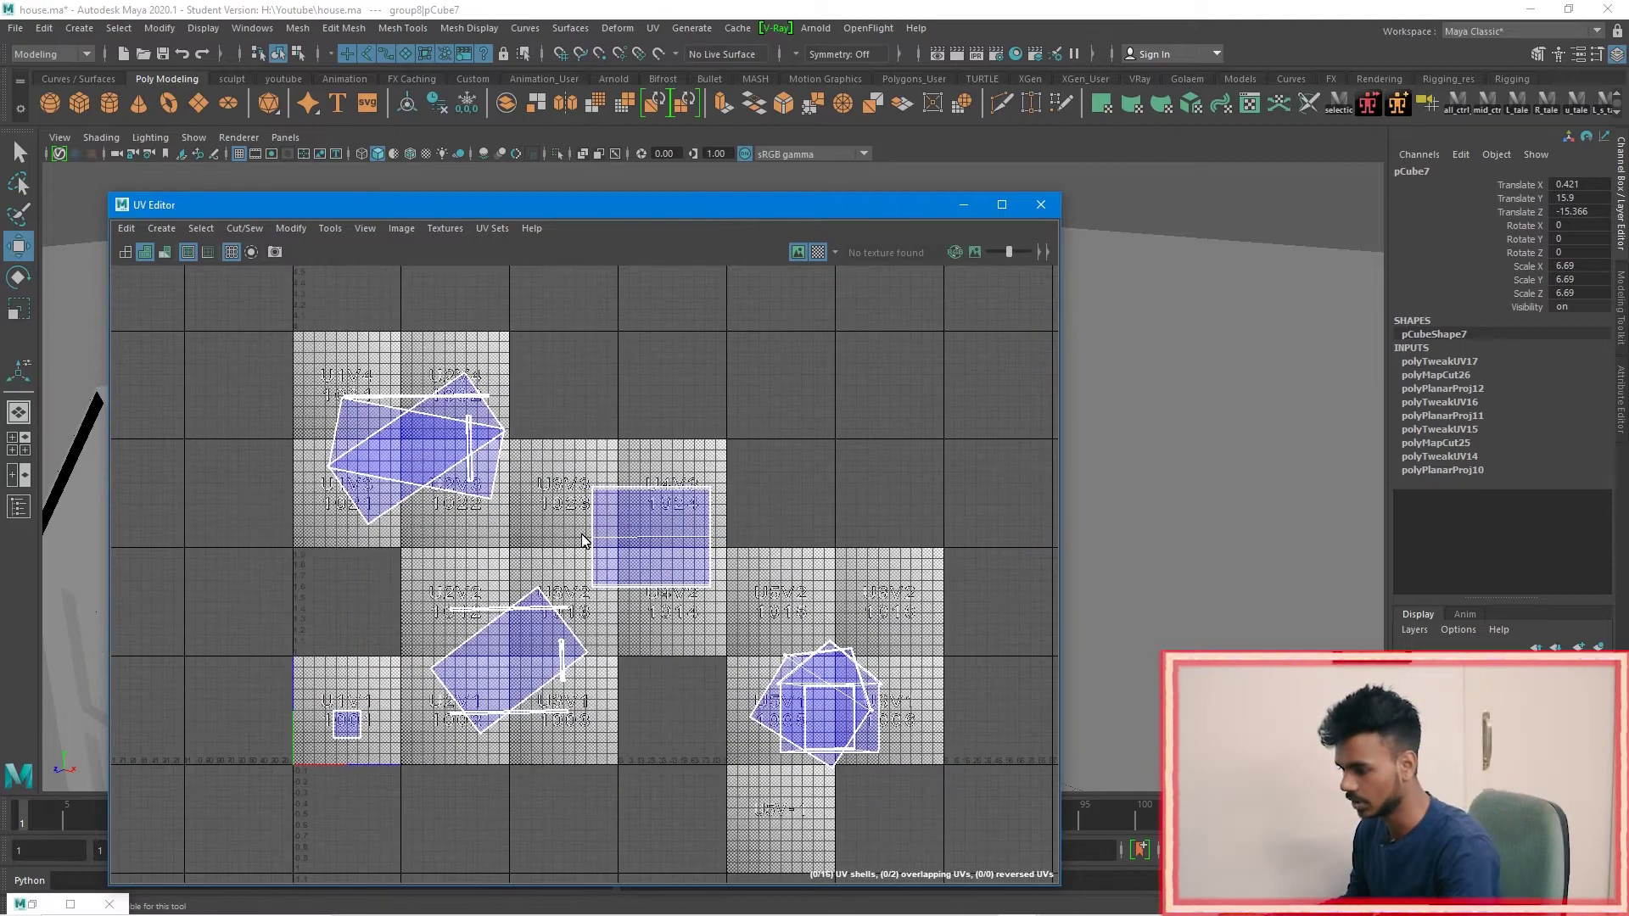
{"action": "scroll", "coordinate": [638, 468], "scroll_direction": "up", "scroll_amount": 2}
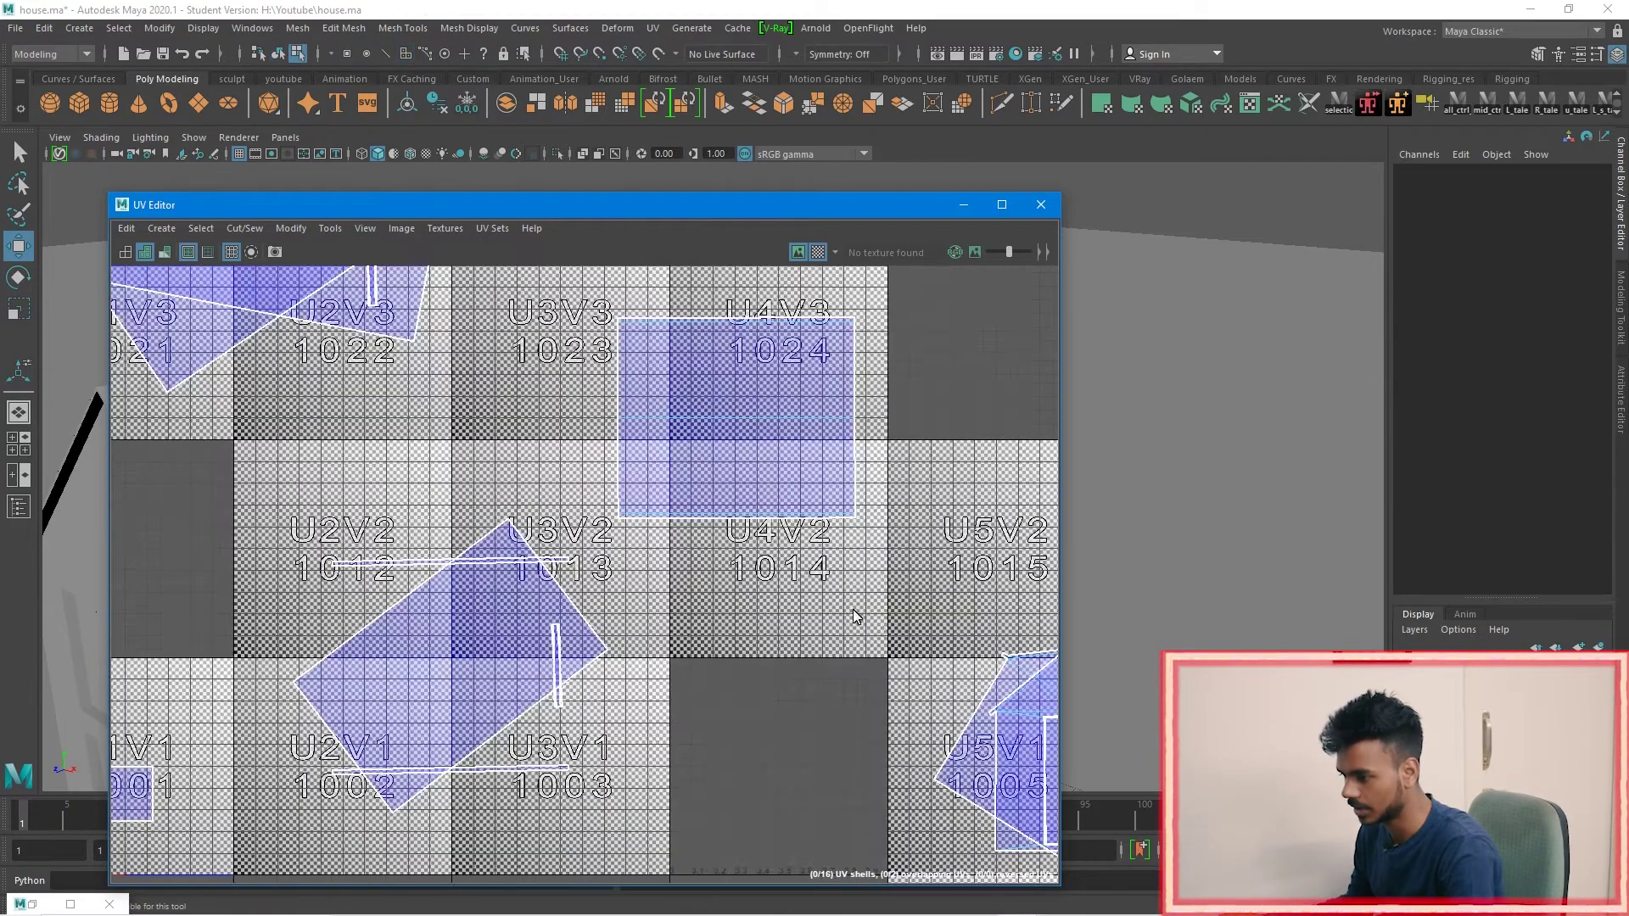
{"action": "middle_click_drag", "start_coordinate": [1027, 708], "coordinate": [679, 586], "text": "alt"}
{"action": "scroll", "coordinate": [768, 596], "scroll_direction": "up", "scroll_amount": 5}
{"action": "middle_click_drag", "start_coordinate": [731, 643], "coordinate": [1205, 643], "text": "alt"}
{"action": "middle_click_drag", "start_coordinate": [254, 618], "coordinate": [879, 627], "text": "alt"}
{"action": "scroll", "coordinate": [878, 624], "scroll_direction": "down", "scroll_amount": 8}
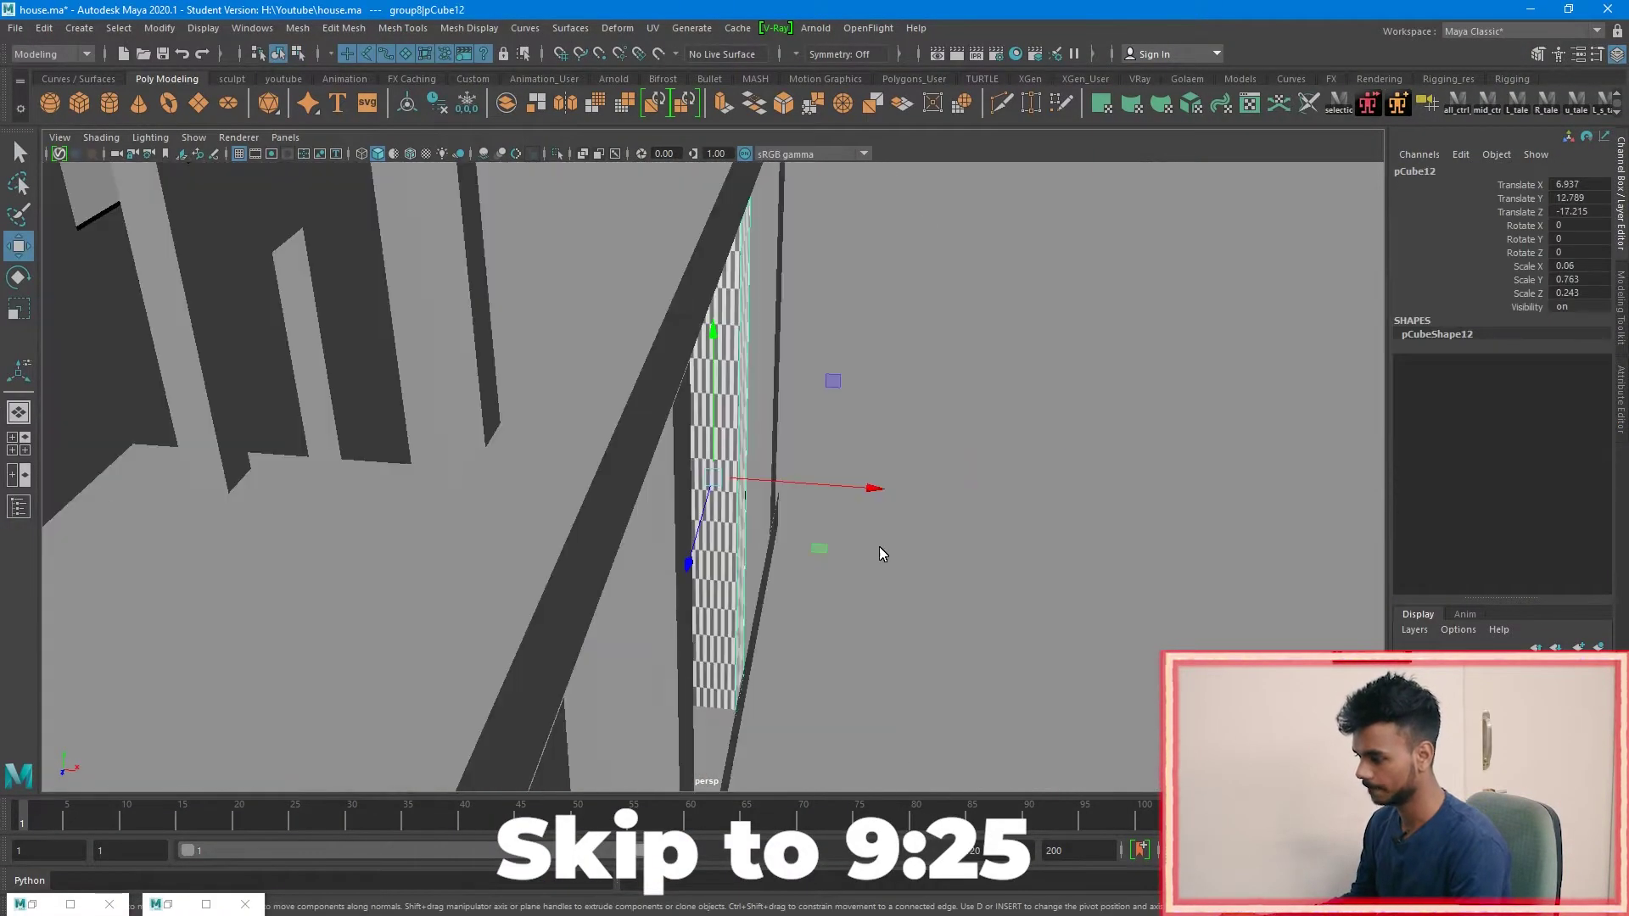
Step: Isolate the selected balcony railing balusters in the viewport and clear the selection
{"action": "scroll", "coordinate": [879, 547], "scroll_direction": "down", "scroll_amount": 5}
{"action": "left_click_drag", "start_coordinate": [878, 547], "coordinate": [708, 530], "text": "alt"}
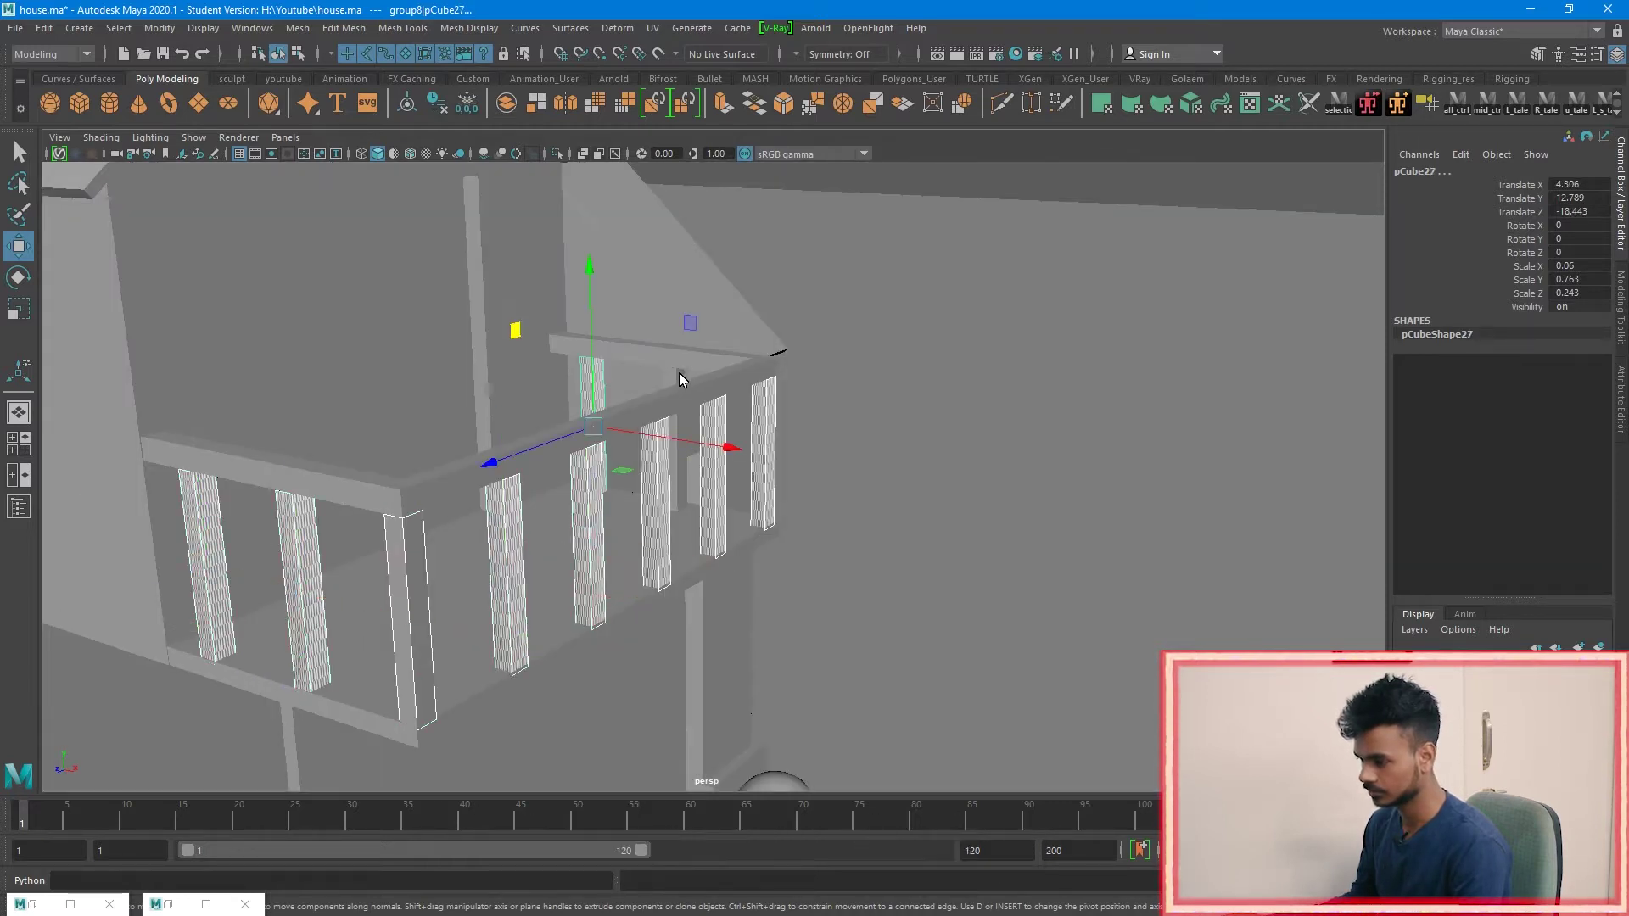
{"action": "left_click", "coordinate": [560, 154]}
{"action": "left_click", "coordinate": [1054, 304]}
Step: Select two opposite long side faces of one baluster and turn off the checker map
{"action": "left_click", "coordinate": [823, 425]}
{"action": "right_click_drag", "start_coordinate": [823, 424], "coordinate": [823, 484]}
{"action": "left_click_drag", "start_coordinate": [823, 483], "coordinate": [872, 470], "text": "alt"}
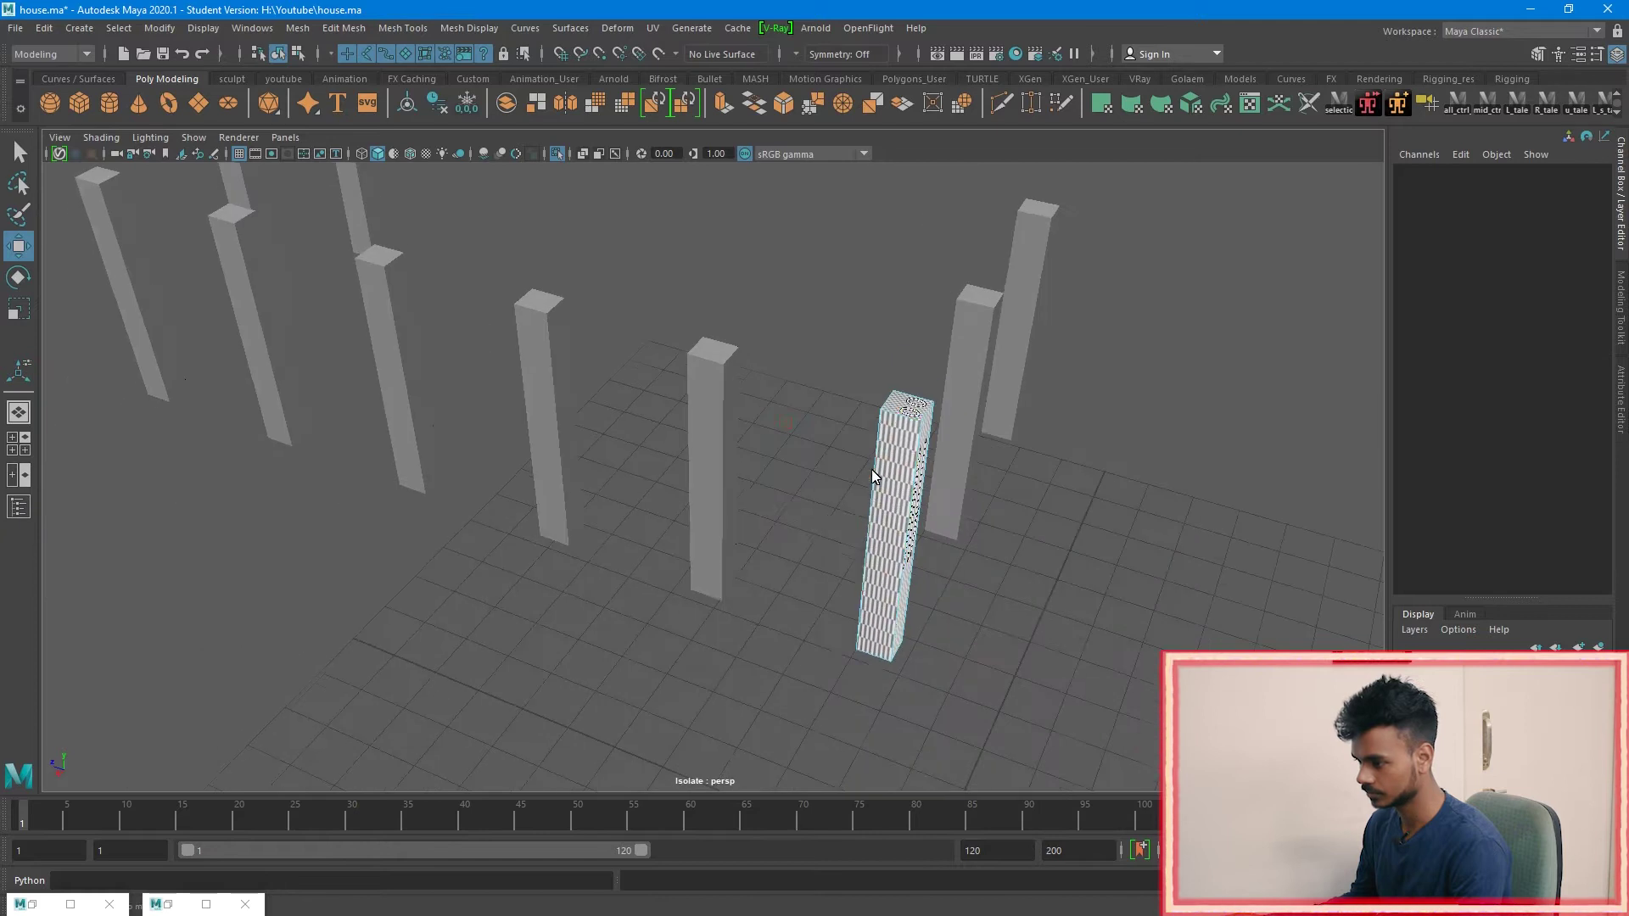
{"action": "left_click", "coordinate": [872, 472]}
{"action": "left_click_drag", "start_coordinate": [594, 509], "coordinate": [436, 533], "text": "alt"}
{"action": "left_click", "coordinate": [173, 905]}
{"action": "left_click", "coordinate": [819, 252]}
{"action": "left_click", "coordinate": [964, 204]}
{"action": "left_click_drag", "start_coordinate": [764, 500], "coordinate": [619, 513], "text": "alt"}
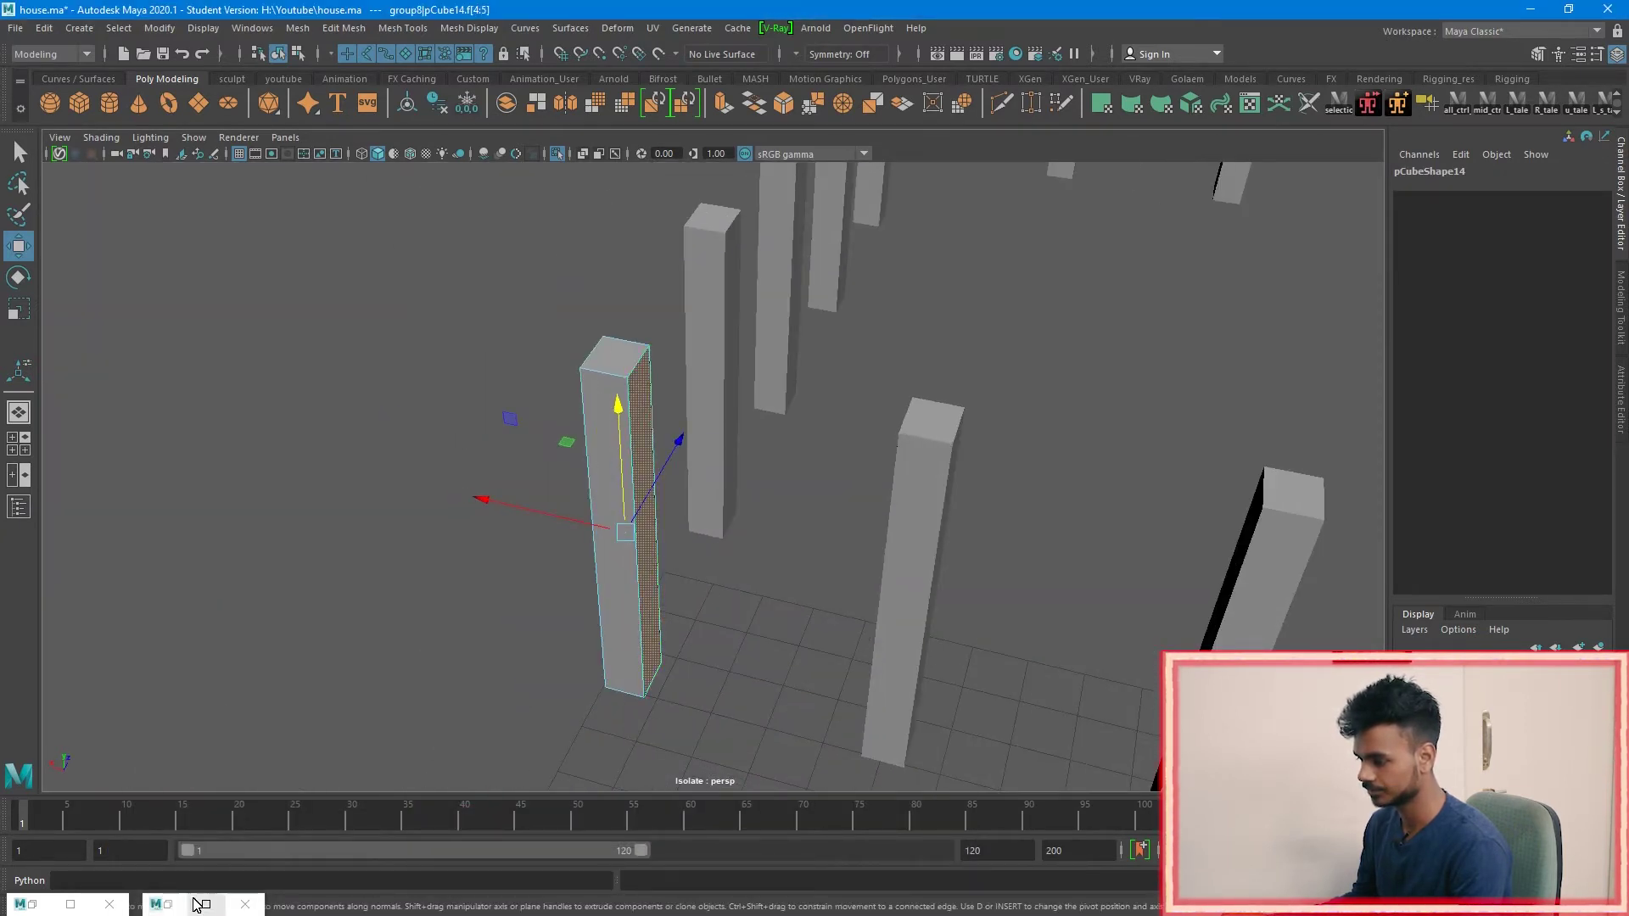
Step: Move the UV Editor beside the baluster and apply an X-axis planar map to the two selected side faces
{"action": "left_click", "coordinate": [196, 904]}
{"action": "left_click_drag", "start_coordinate": [756, 203], "coordinate": [1349, 178]}
{"action": "right_click", "coordinate": [1254, 431], "text": "shift"}
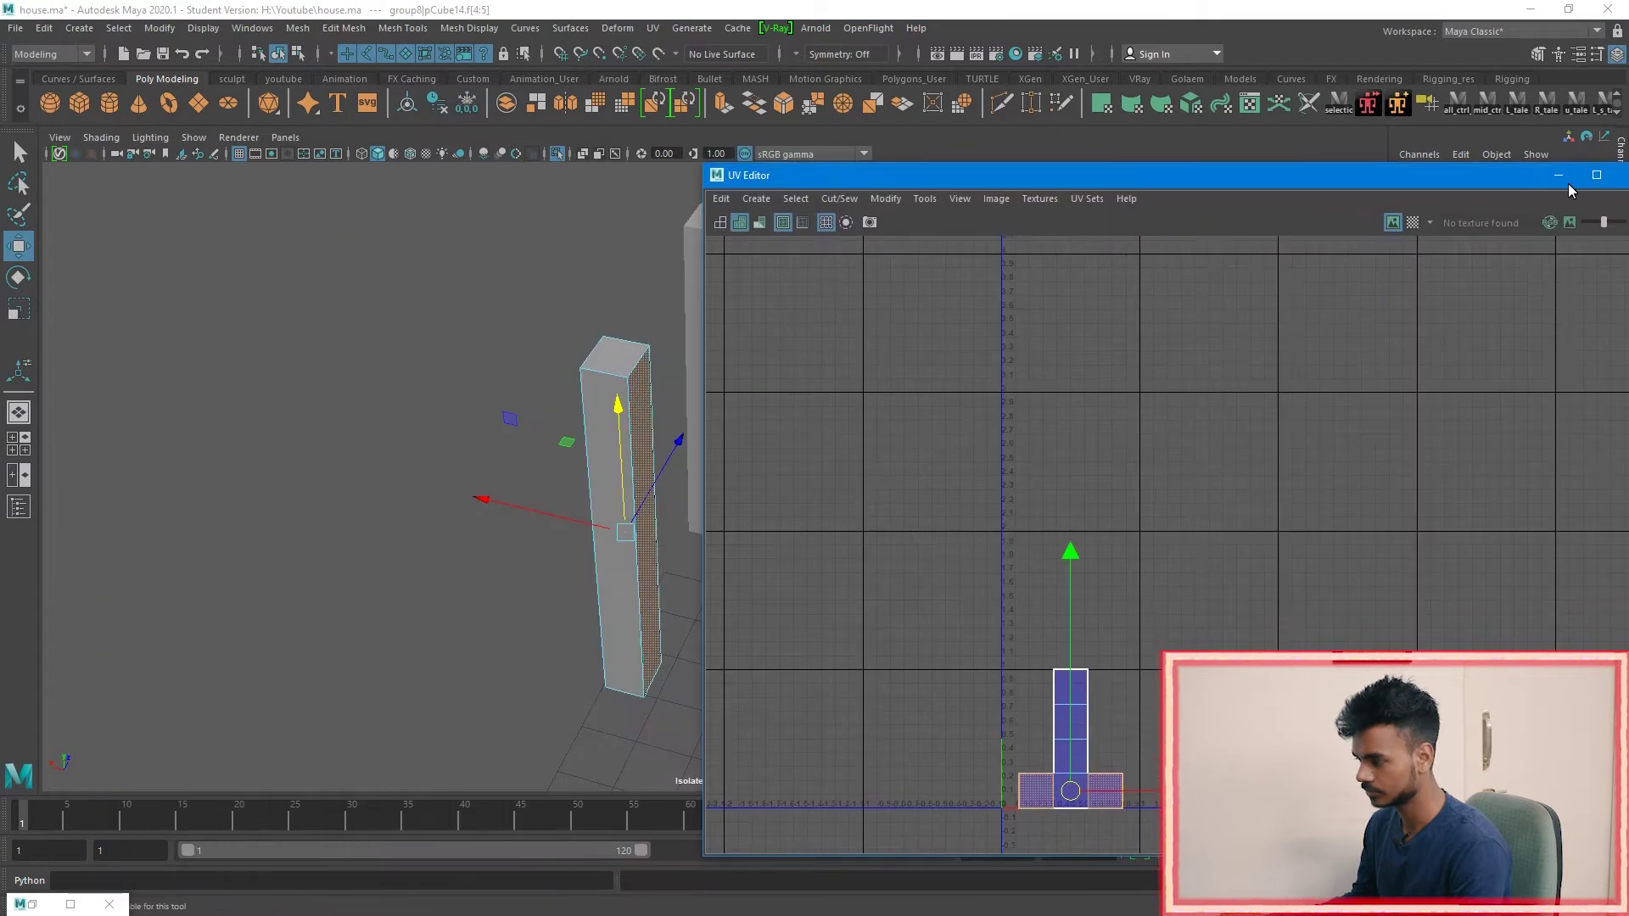
{"action": "left_click", "coordinate": [1558, 174]}
{"action": "left_click_drag", "start_coordinate": [849, 356], "coordinate": [815, 373], "text": "alt"}
{"action": "right_click_drag", "start_coordinate": [803, 377], "coordinate": [786, 774], "text": "shift"}
{"action": "right_click_drag", "start_coordinate": [909, 754], "coordinate": [912, 755], "text": "shift"}
Step: Unfold the two side-face shells and move them up and away from the remaining baluster shells
{"action": "left_click", "coordinate": [172, 905]}
{"action": "right_click_drag", "start_coordinate": [1109, 502], "coordinate": [836, 485], "text": "shift"}
{"action": "key", "text": "w"}
{"action": "left_click_drag", "start_coordinate": [1069, 742], "coordinate": [1338, 487]}
Step: Select the baluster's top and bottom faces and apply a Y-axis planar map to them
{"action": "left_click_drag", "start_coordinate": [632, 577], "coordinate": [704, 391], "text": "alt"}
{"action": "left_click", "coordinate": [618, 427]}
{"action": "left_click", "coordinate": [1559, 174]}
{"action": "left_click", "coordinate": [692, 378], "text": "shift"}
{"action": "left_click_drag", "start_coordinate": [764, 322], "coordinate": [803, 408], "text": "alt"}
{"action": "right_click_drag", "start_coordinate": [804, 409], "coordinate": [739, 686], "text": "shift"}
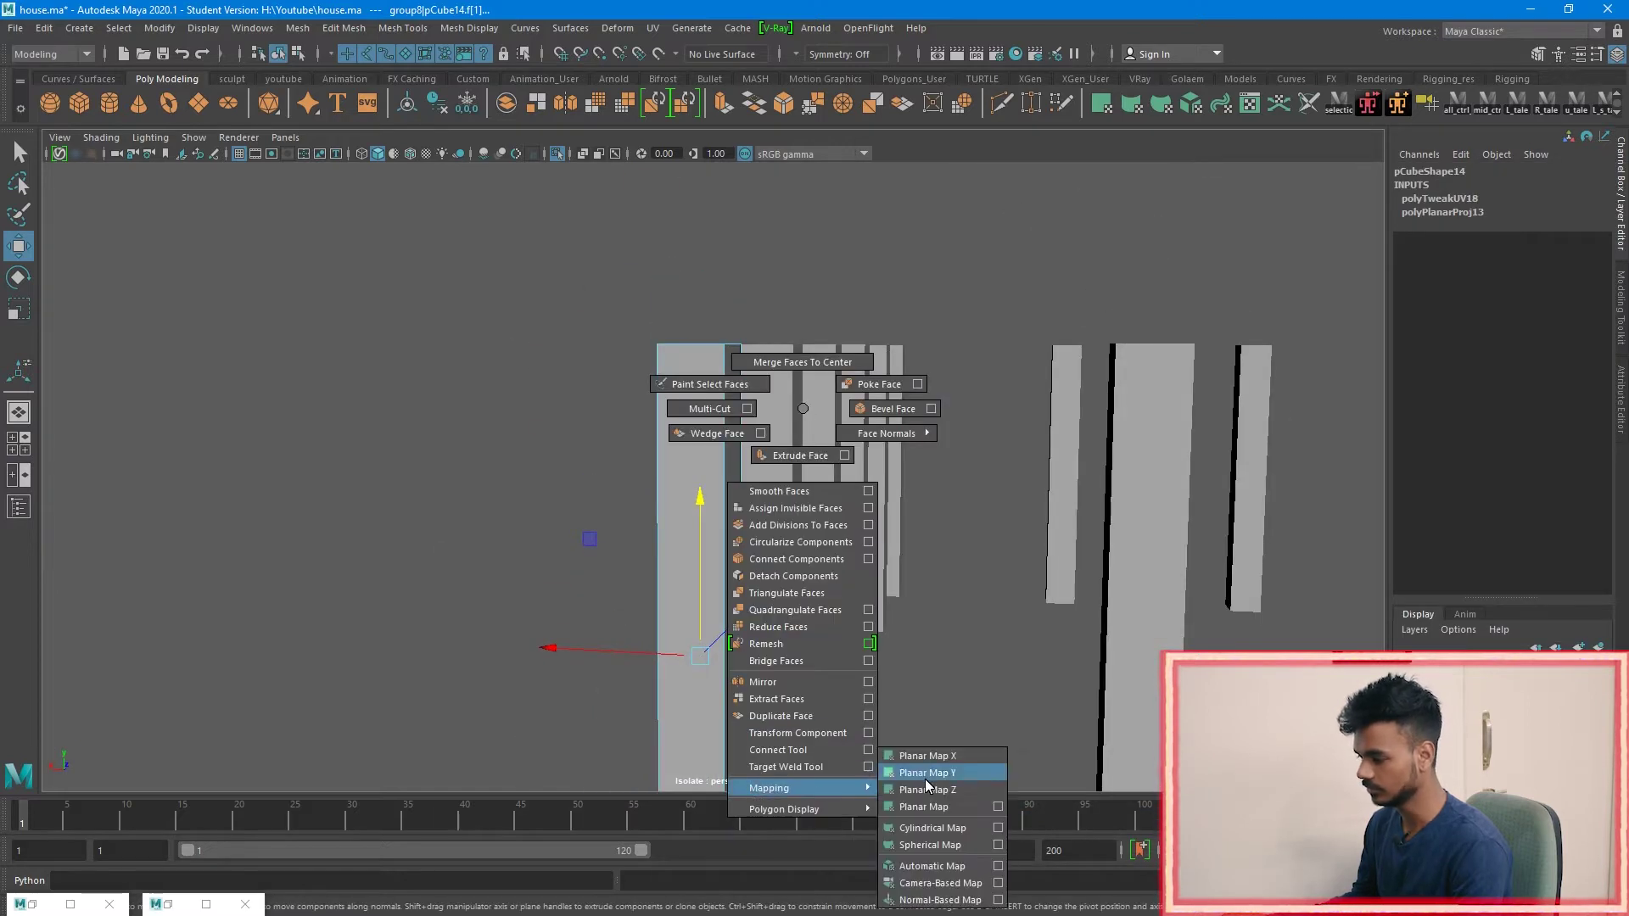
{"action": "right_click_drag", "start_coordinate": [925, 780], "coordinate": [926, 774], "text": "shift"}
Step: Unfold the newly projected top and bottom shells and move them upward into empty UV space
{"action": "left_click", "coordinate": [172, 905]}
{"action": "right_click_drag", "start_coordinate": [1280, 477], "coordinate": [1009, 485], "text": "shift"}
{"action": "key", "text": "w"}
{"action": "left_click_drag", "start_coordinate": [1072, 730], "coordinate": [1051, 377]}
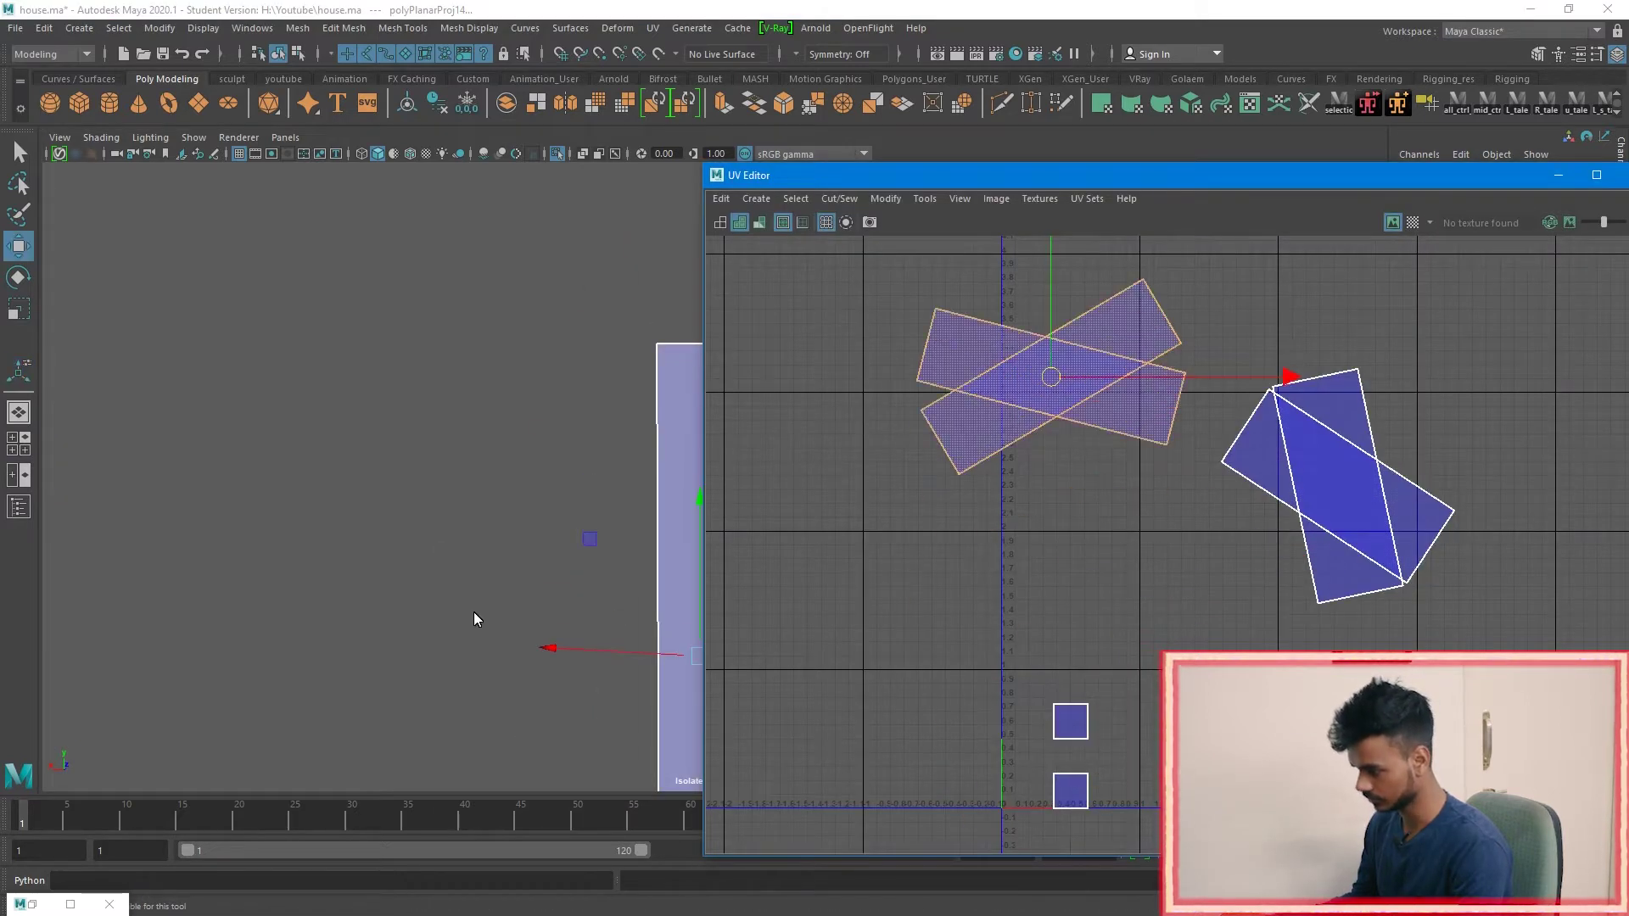
Step: Select the baluster's remaining faces and apply a planar map with the projection rotated 90 degrees in Y
{"action": "left_click_drag", "start_coordinate": [473, 613], "coordinate": [551, 679], "text": "alt"}
{"action": "left_click", "coordinate": [1558, 175]}
{"action": "mouse_move", "coordinate": [814, 492]}
{"action": "left_mouse_down", "text": "alt"}
{"action": "mouse_move", "coordinate": [887, 504]}
{"action": "mouse_move", "coordinate": [796, 468]}
{"action": "mouse_move", "coordinate": [794, 509]}
{"action": "left_mouse_up", "text": "alt"}
{"action": "left_click", "coordinate": [800, 418]}
{"action": "left_click_drag", "start_coordinate": [799, 417], "coordinate": [745, 394], "text": "alt"}
{"action": "right_click_drag", "start_coordinate": [745, 394], "coordinate": [917, 789], "text": "shift"}
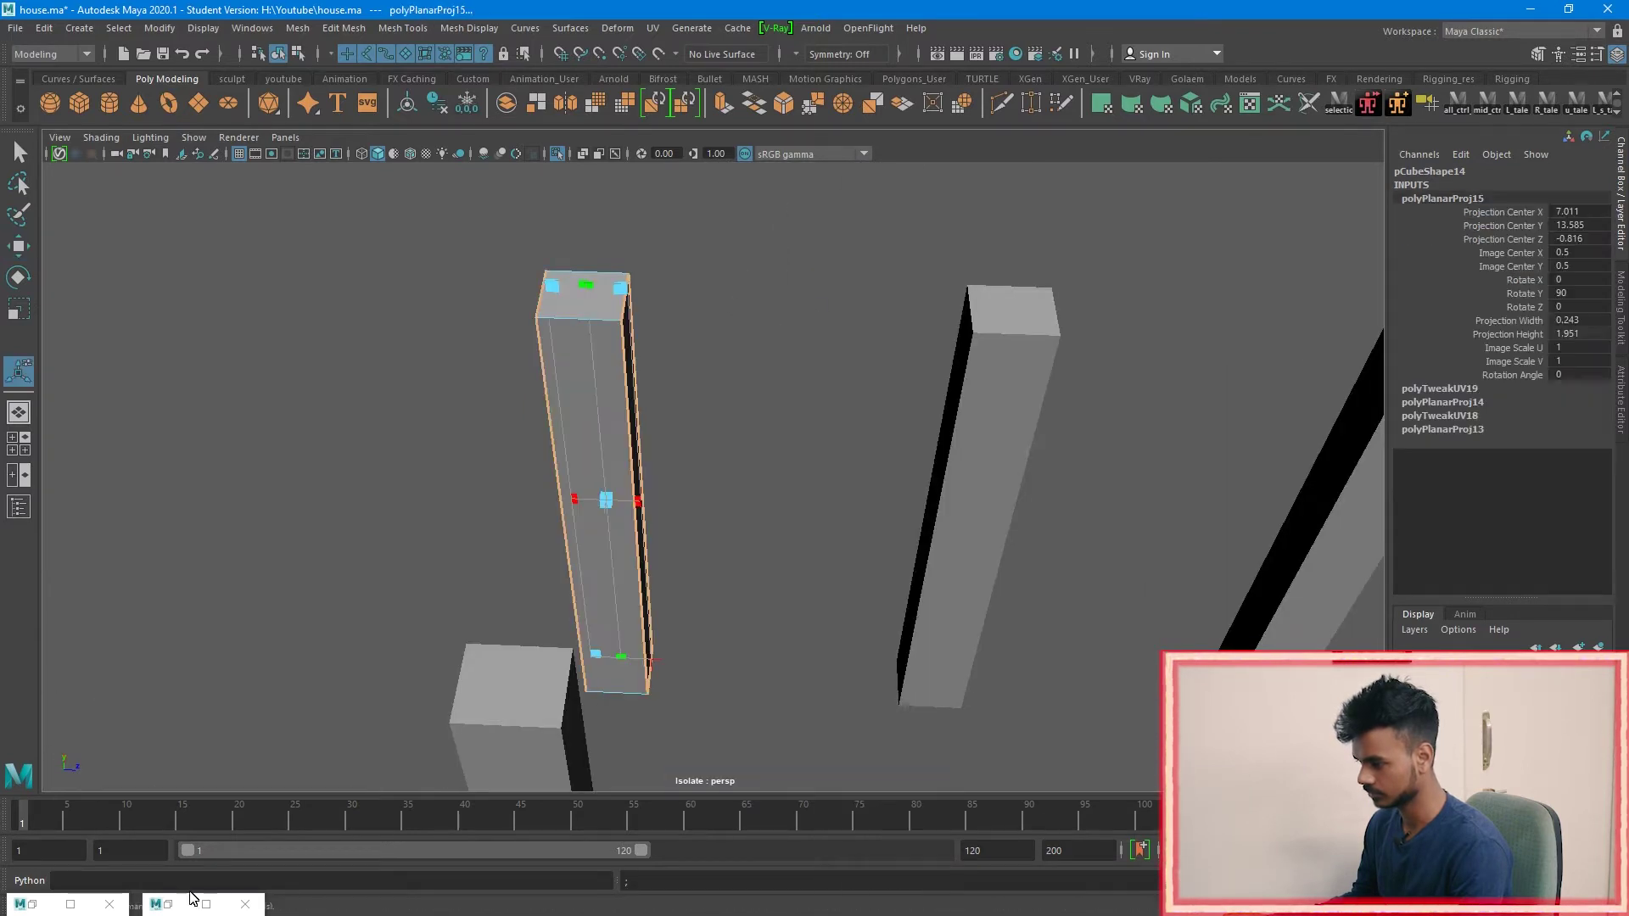
Step: Apply a planar map to the baluster's remaining opposite side faces and unfold their shells in the UV Editor
{"action": "left_click", "coordinate": [192, 899]}
{"action": "key", "text": "w"}
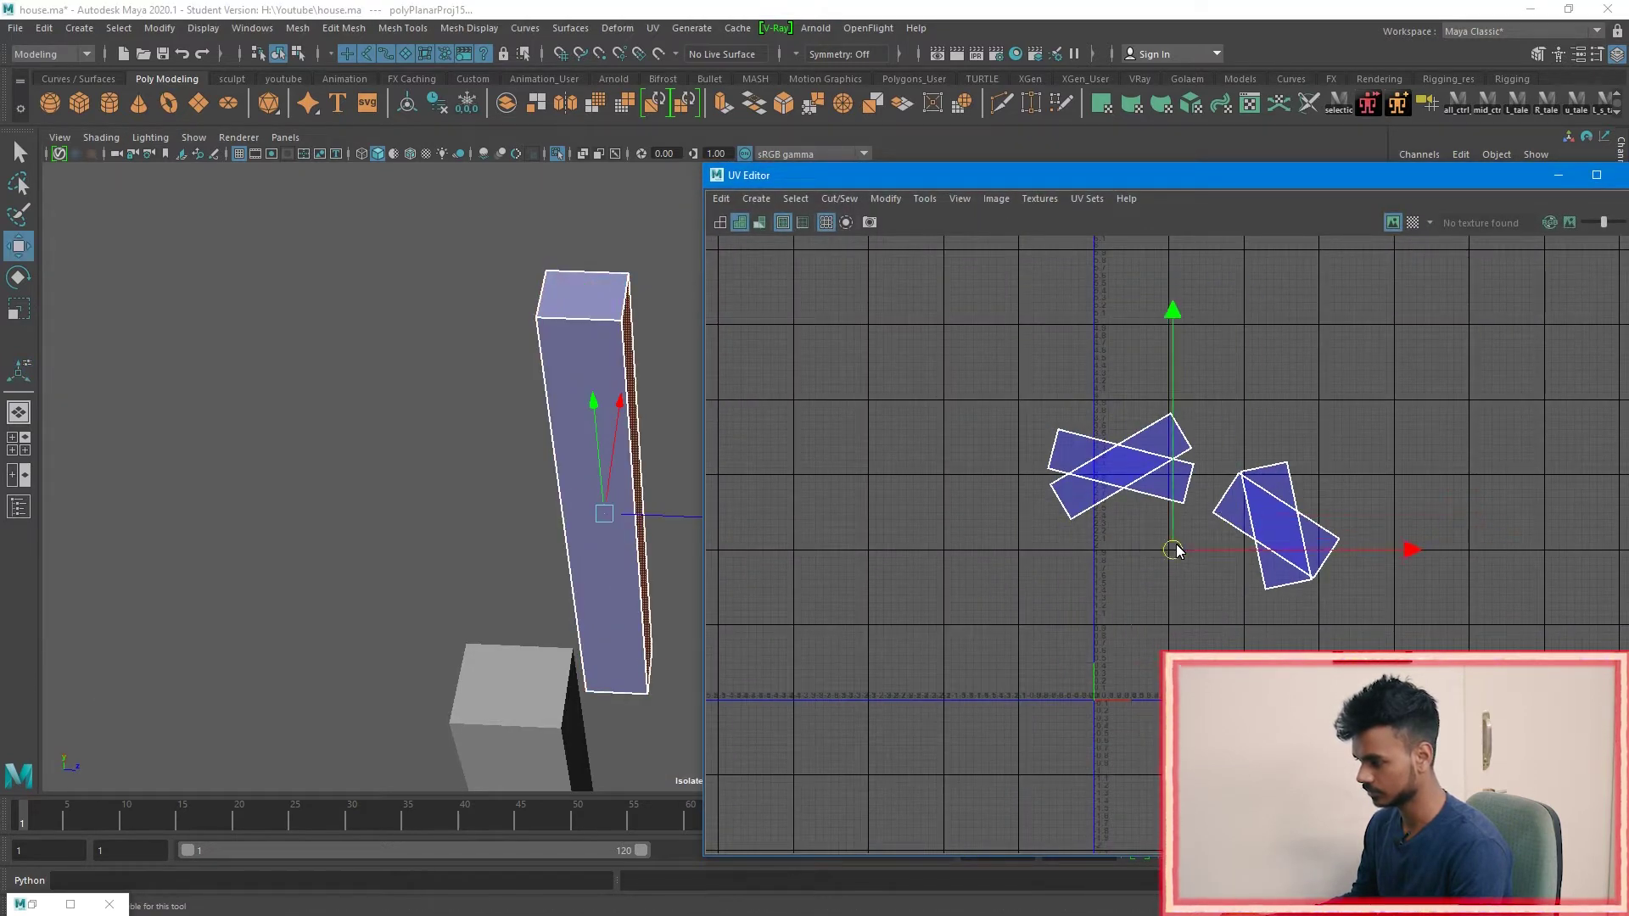
{"action": "scroll", "coordinate": [640, 536], "scroll_direction": "up", "scroll_amount": 3}
{"action": "left_click_drag", "start_coordinate": [640, 536], "coordinate": [593, 458], "text": "alt"}
{"action": "scroll", "coordinate": [568, 414], "scroll_direction": "up", "scroll_amount": 4}
{"action": "left_click", "coordinate": [570, 415]}
{"action": "right_click_drag", "start_coordinate": [409, 442], "coordinate": [435, 772], "text": "shift"}
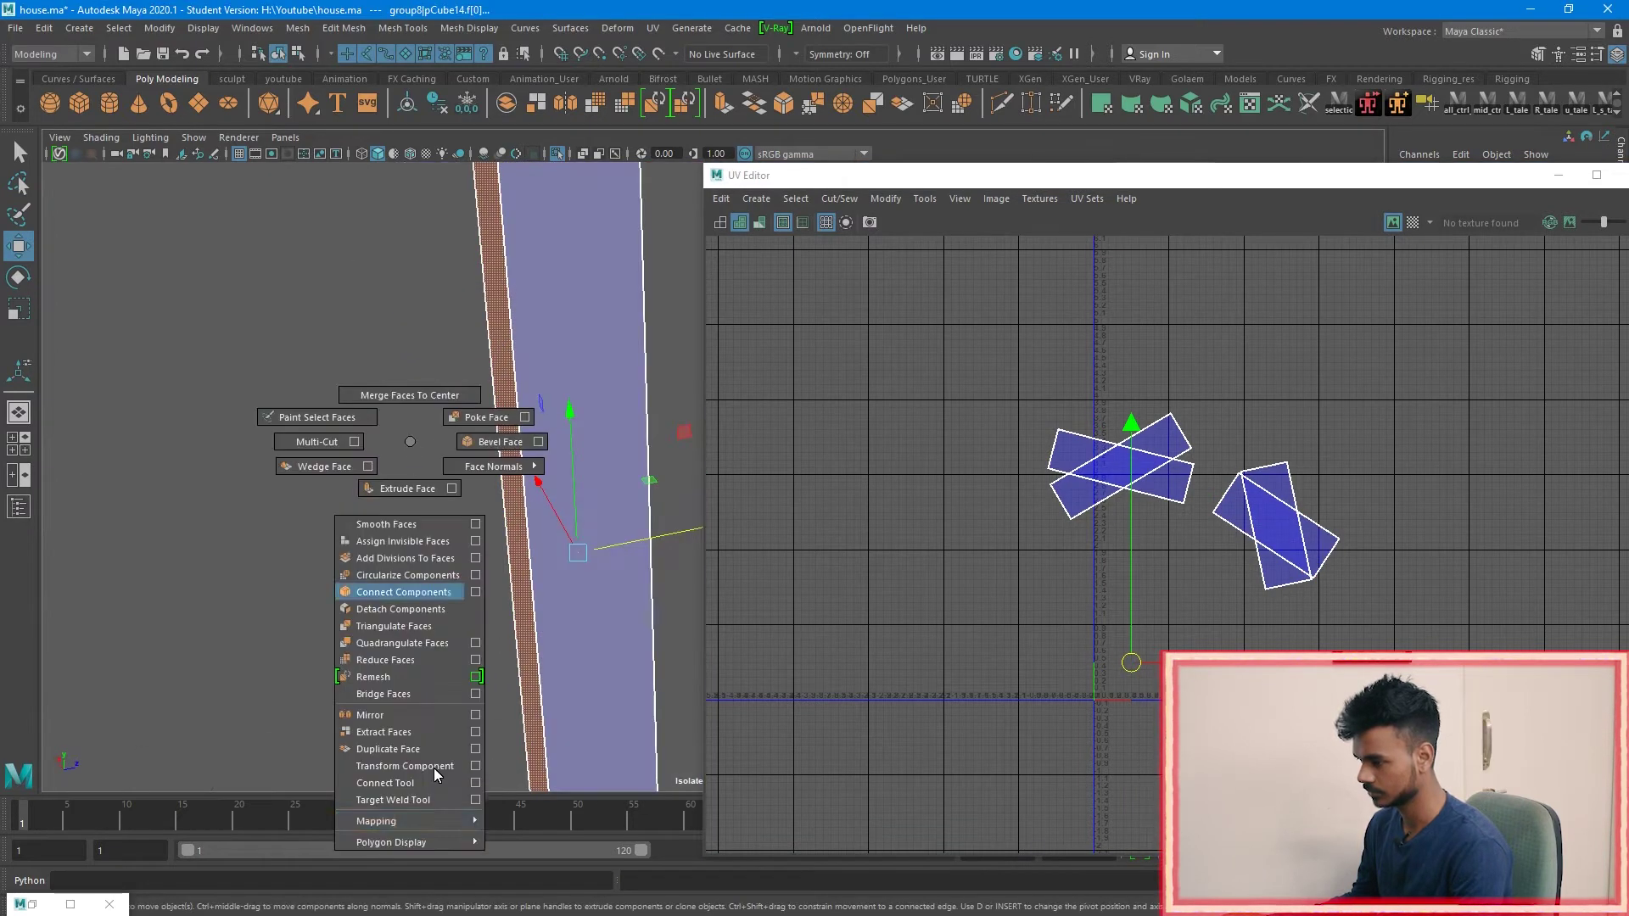
{"action": "right_click_drag", "start_coordinate": [560, 802], "coordinate": [560, 804], "text": "shift"}
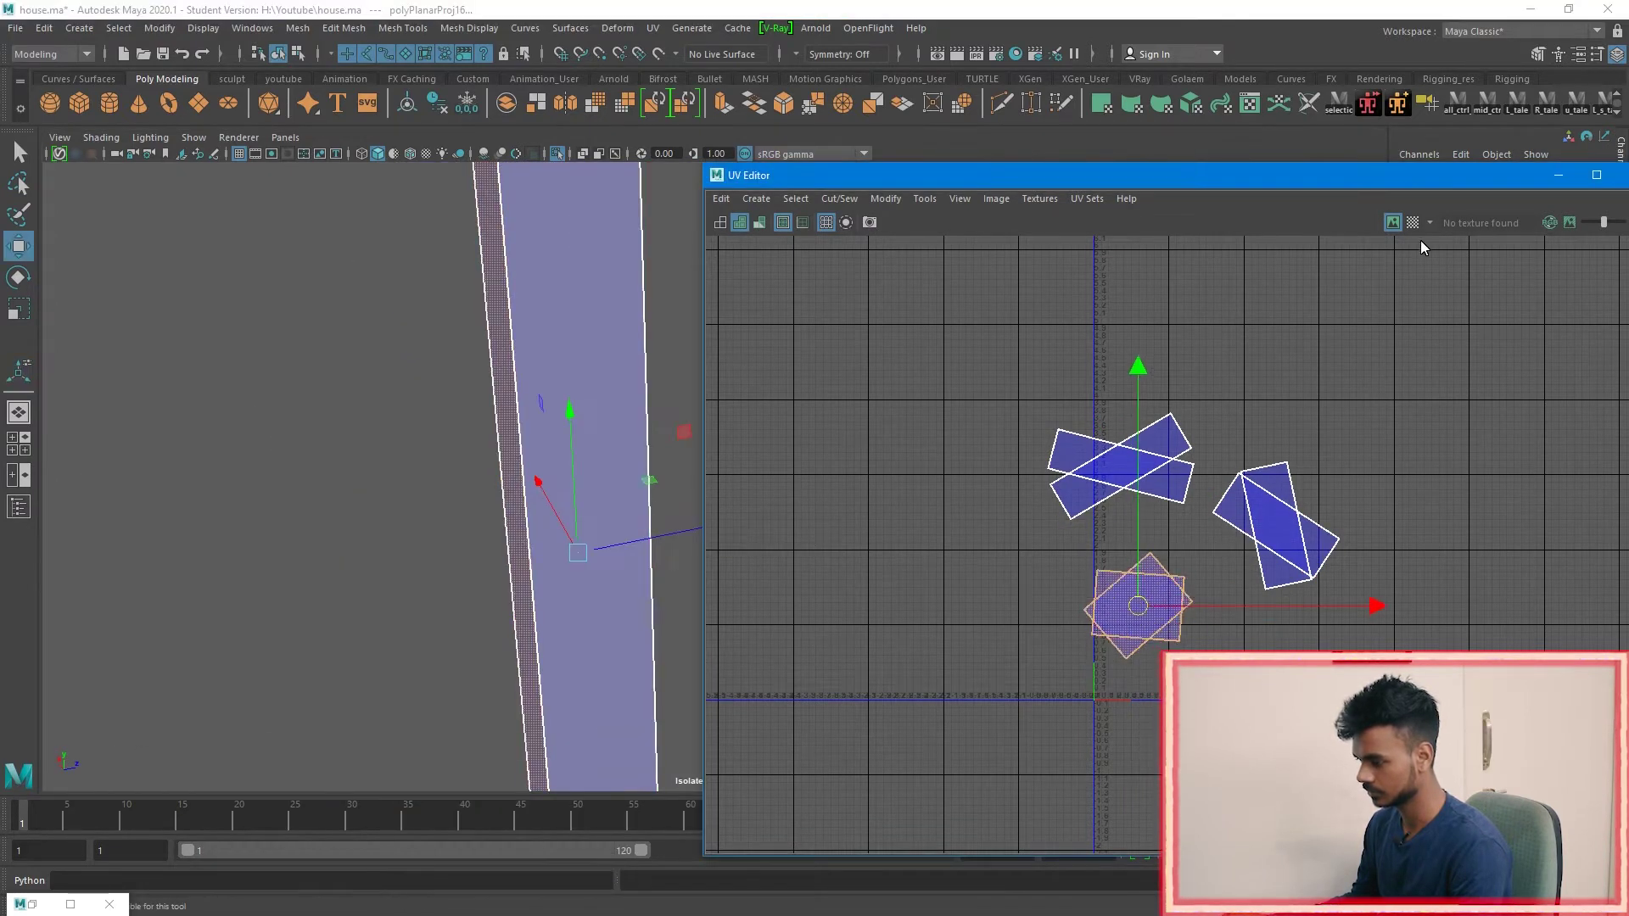
Step: Turn on the checker map display and select one of the baluster's broad side faces
{"action": "left_click", "coordinate": [1412, 224]}
{"action": "left_click", "coordinate": [1558, 175]}
{"action": "scroll", "coordinate": [660, 660], "scroll_direction": "down", "scroll_amount": 5}
{"action": "scroll", "coordinate": [687, 735], "scroll_direction": "up", "scroll_amount": 4}
{"action": "left_click_drag", "start_coordinate": [660, 660], "coordinate": [720, 559], "text": "alt"}
{"action": "left_click", "coordinate": [721, 558]}
Step: Rotate the selected side-face shell upright and move it away from the diagonal shell it overlaps
{"action": "left_click", "coordinate": [206, 904]}
{"action": "key", "text": "e"}
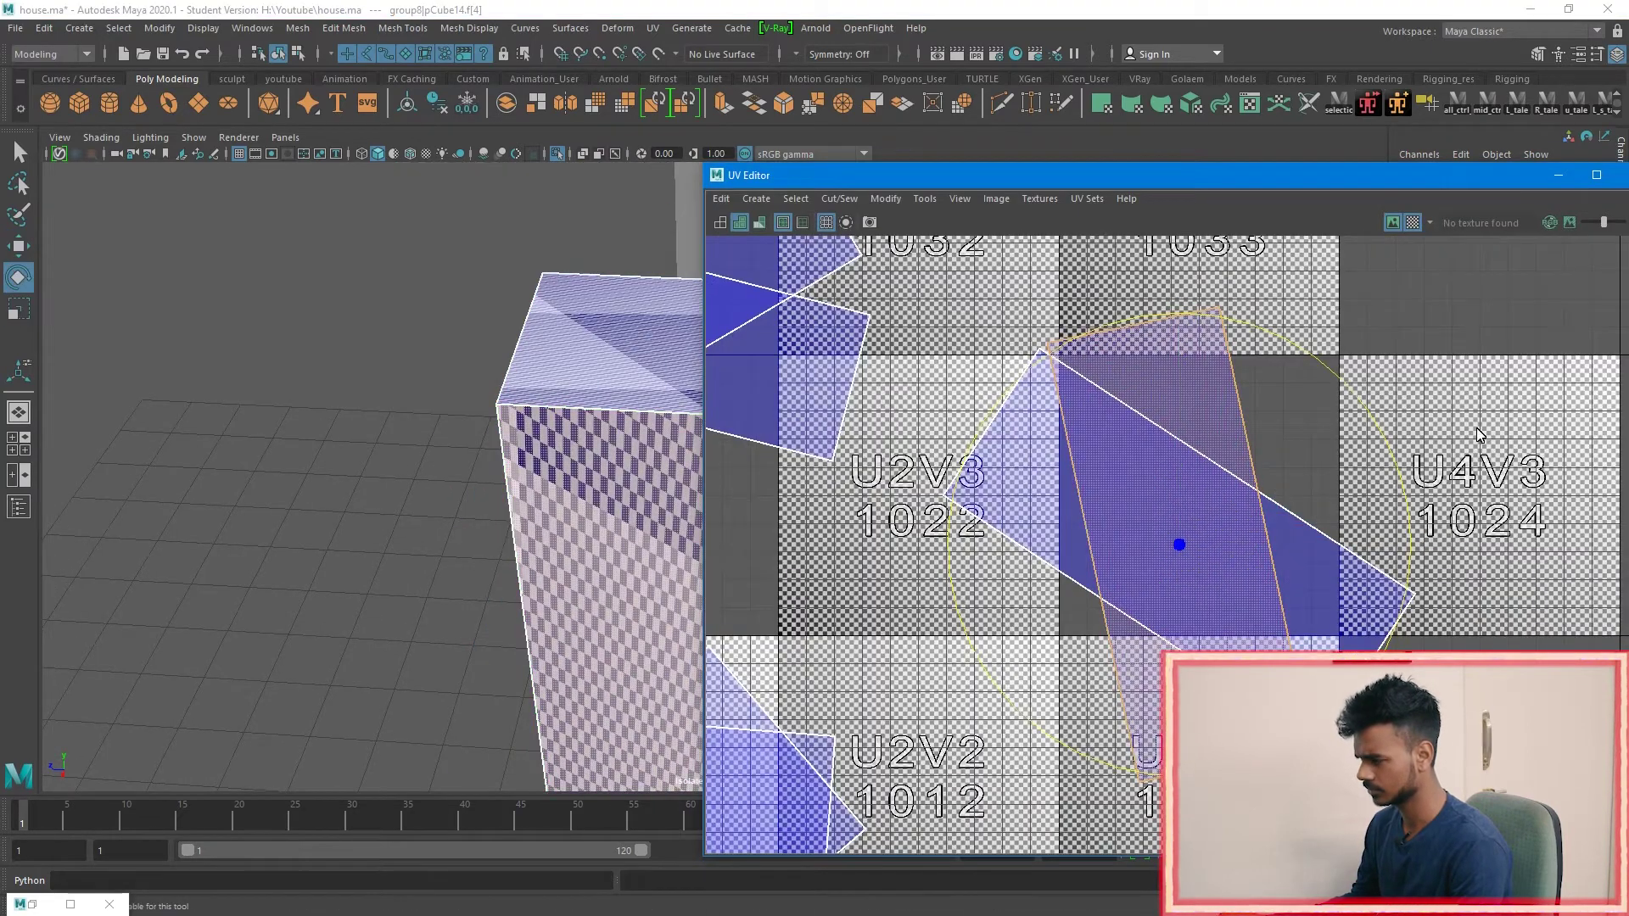
{"action": "left_click_drag", "start_coordinate": [1337, 379], "coordinate": [1359, 475]}
{"action": "left_click", "coordinate": [1357, 484]}
{"action": "scroll", "coordinate": [1260, 543], "scroll_direction": "down", "scroll_amount": 5}
{"action": "left_click", "coordinate": [1238, 562]}
{"action": "key", "text": "w"}
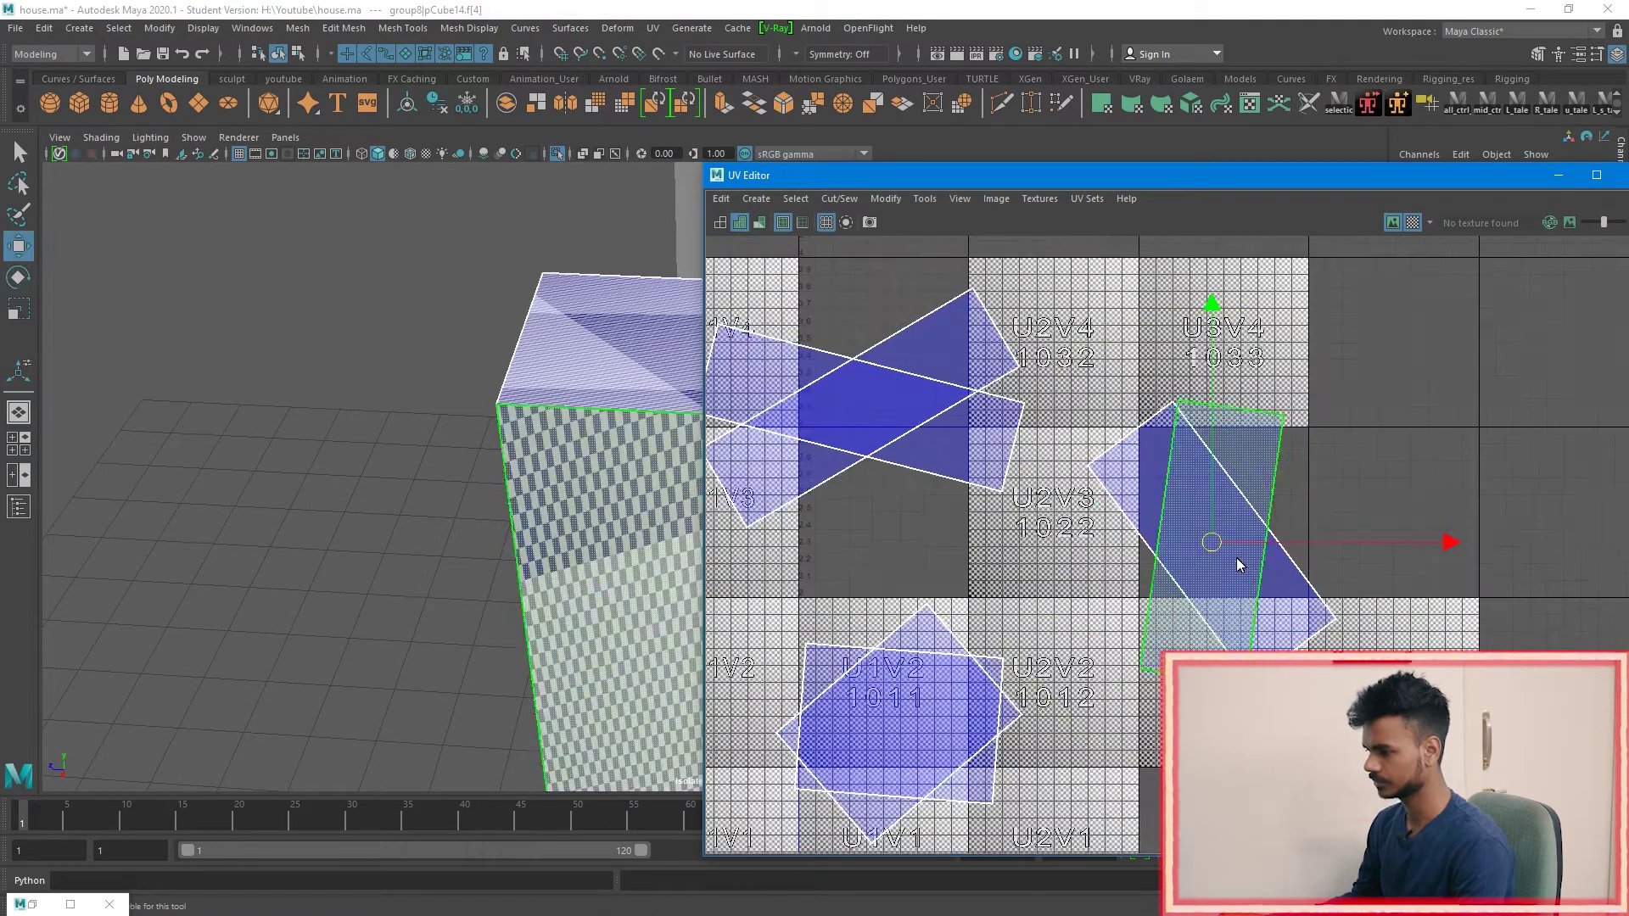
{"action": "left_click_drag", "start_coordinate": [1212, 542], "coordinate": [1466, 529]}
{"action": "key", "text": "e"}
{"action": "left_click_drag", "start_coordinate": [1500, 310], "coordinate": [1481, 301]}
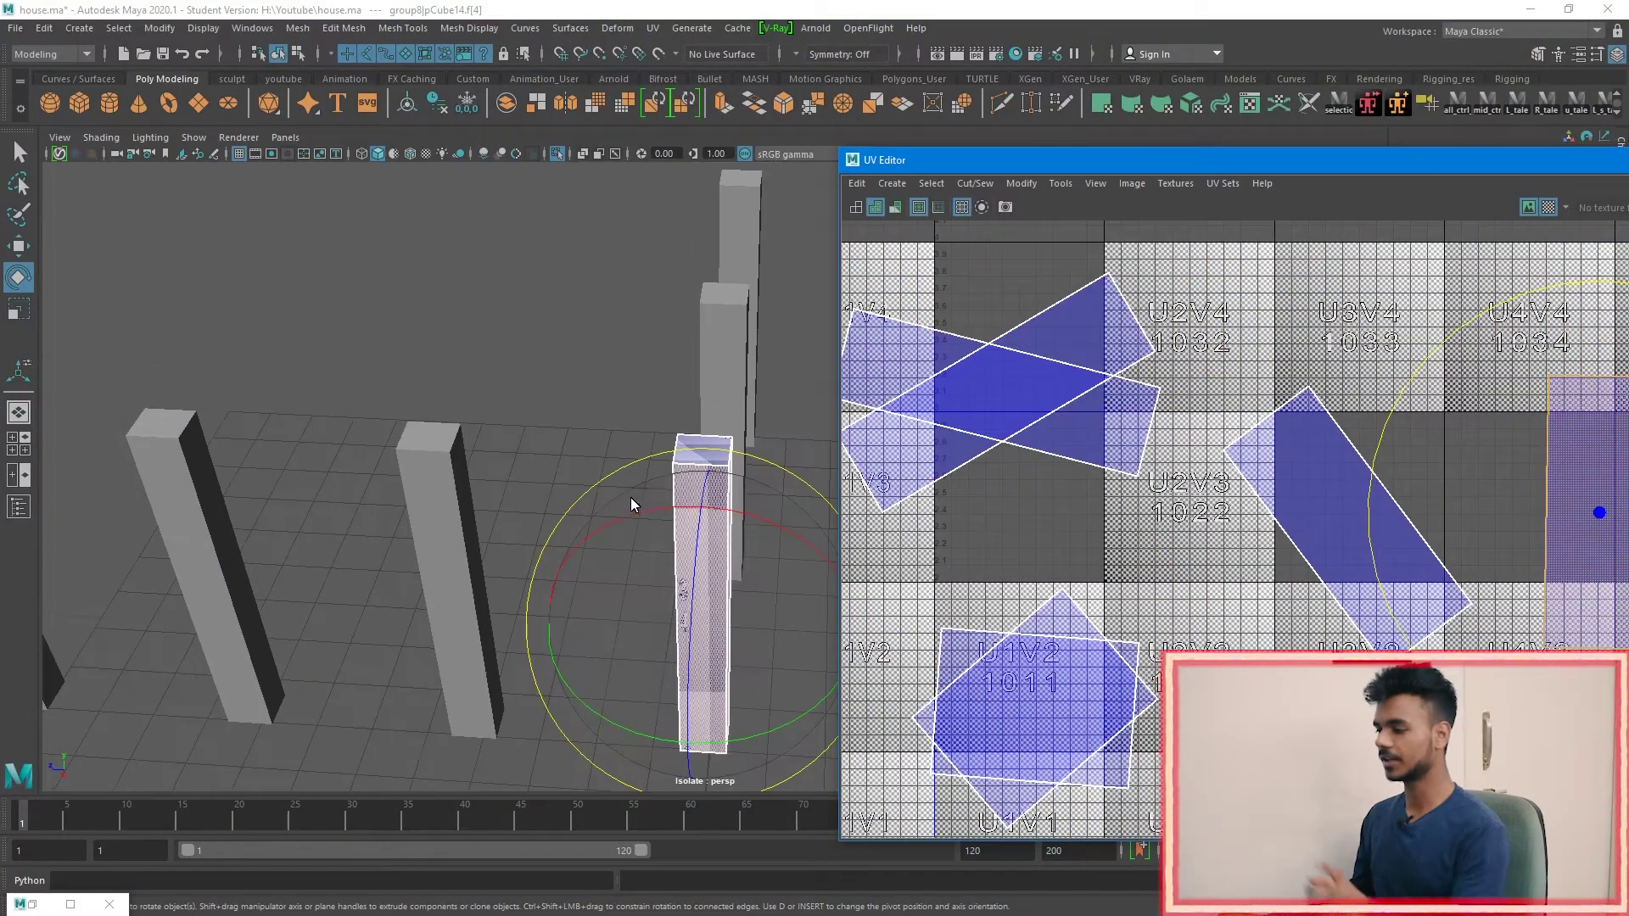
Step: Rotate the matching diagonal side-face shell upright so its checker rows run along the baluster
{"action": "scroll", "coordinate": [655, 510], "scroll_direction": "up", "scroll_amount": 8}
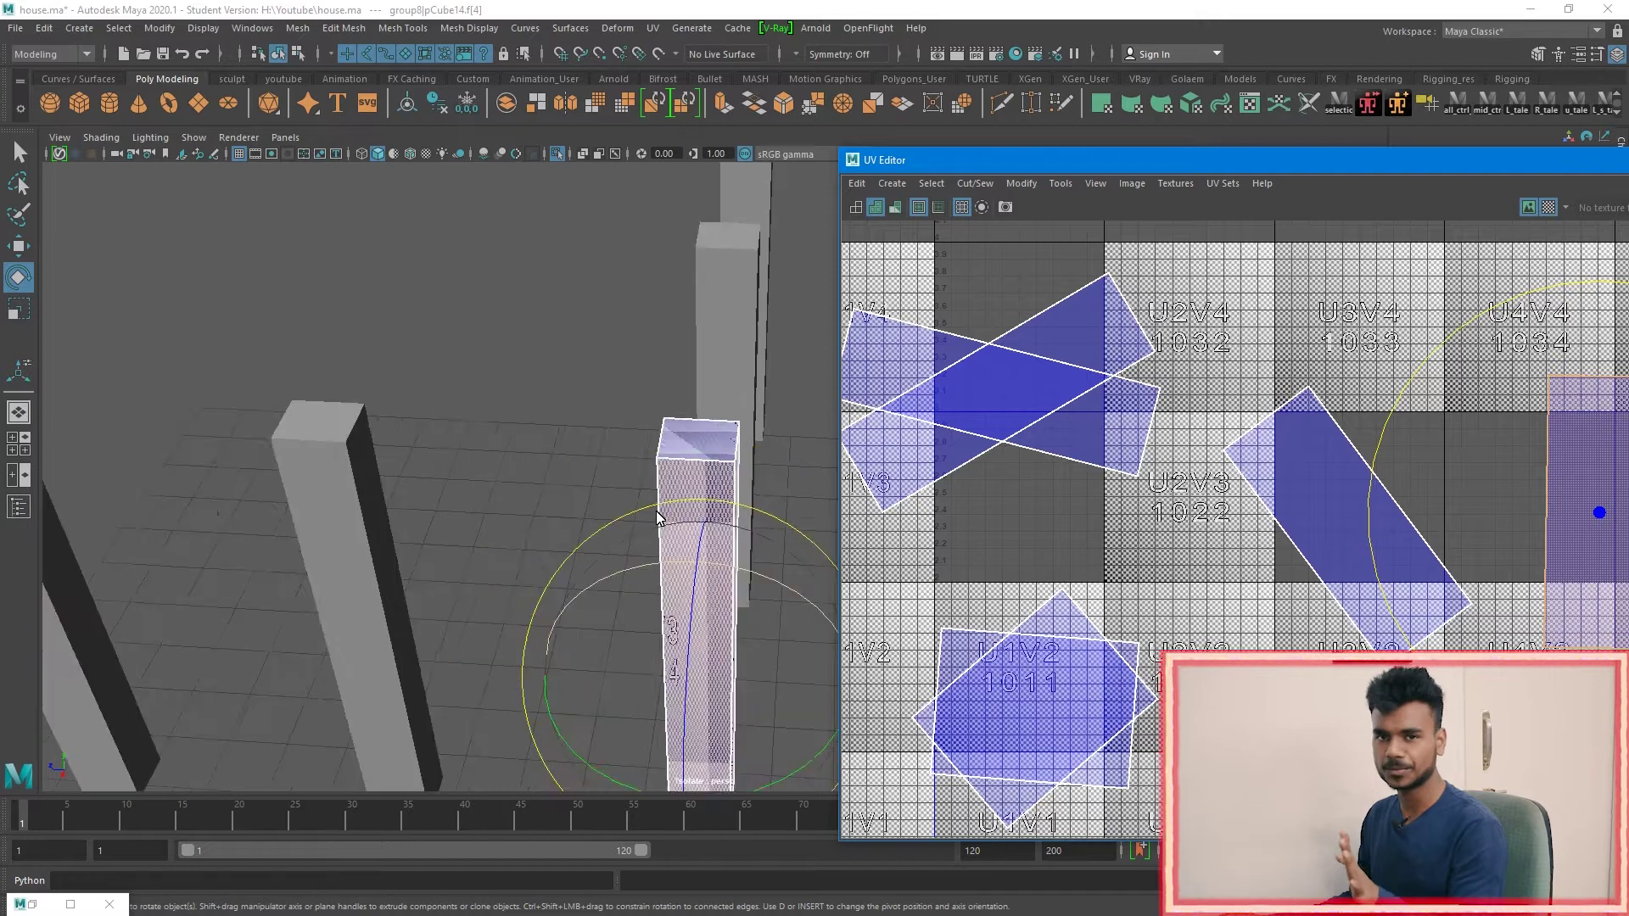
{"action": "left_click_drag", "start_coordinate": [628, 528], "coordinate": [613, 511], "text": "alt"}
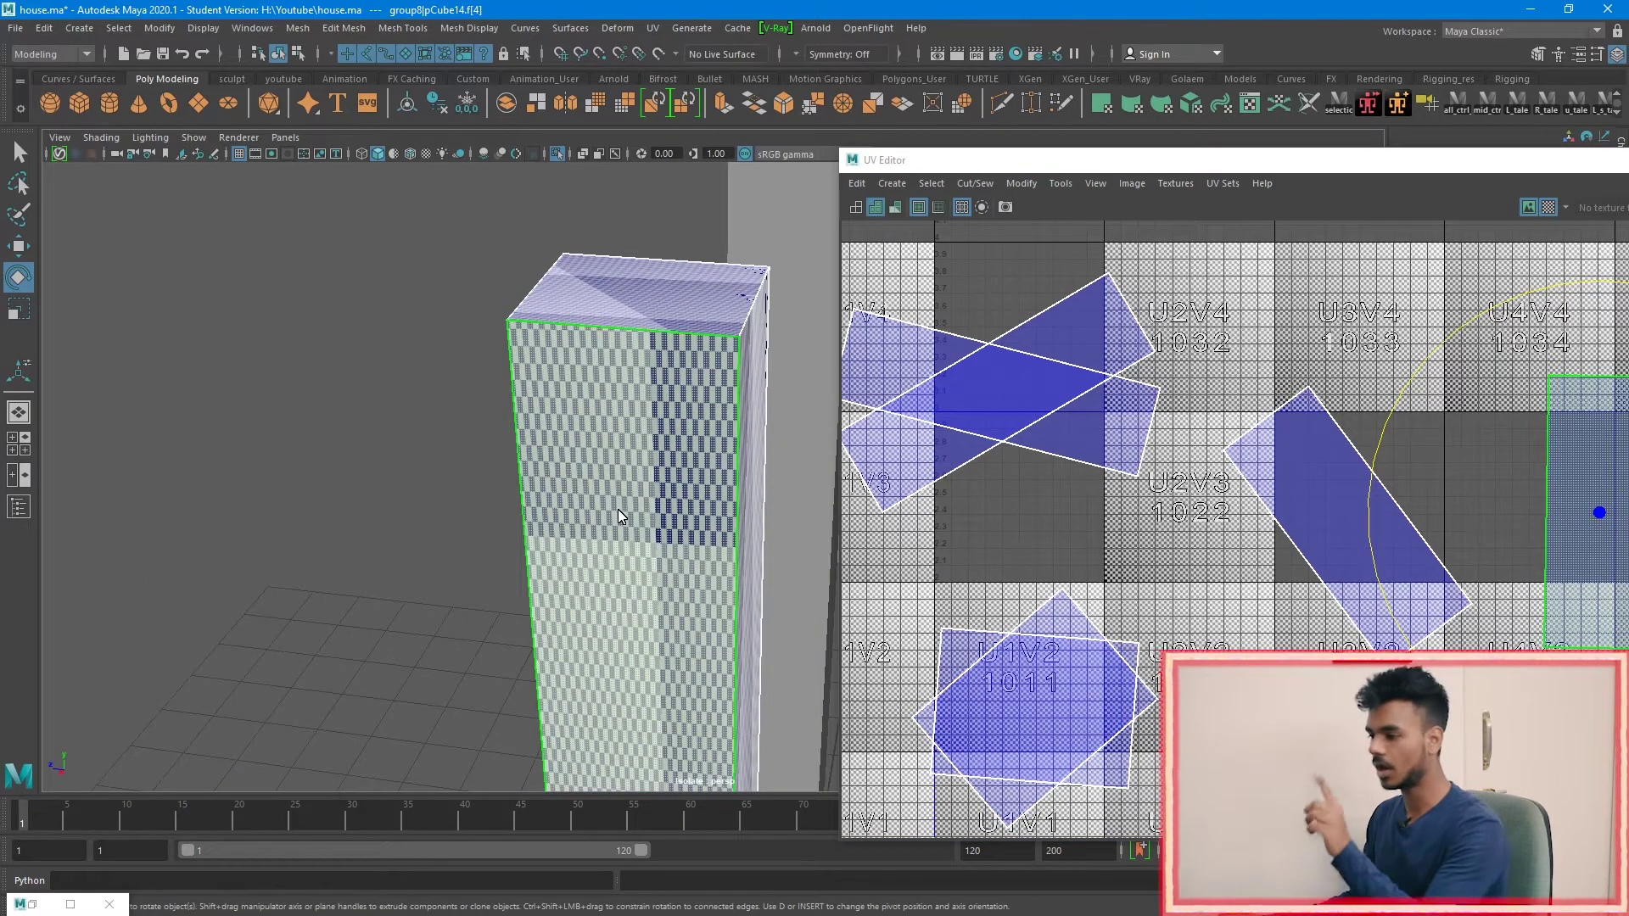
{"action": "scroll", "coordinate": [699, 432], "scroll_direction": "up", "scroll_amount": 4}
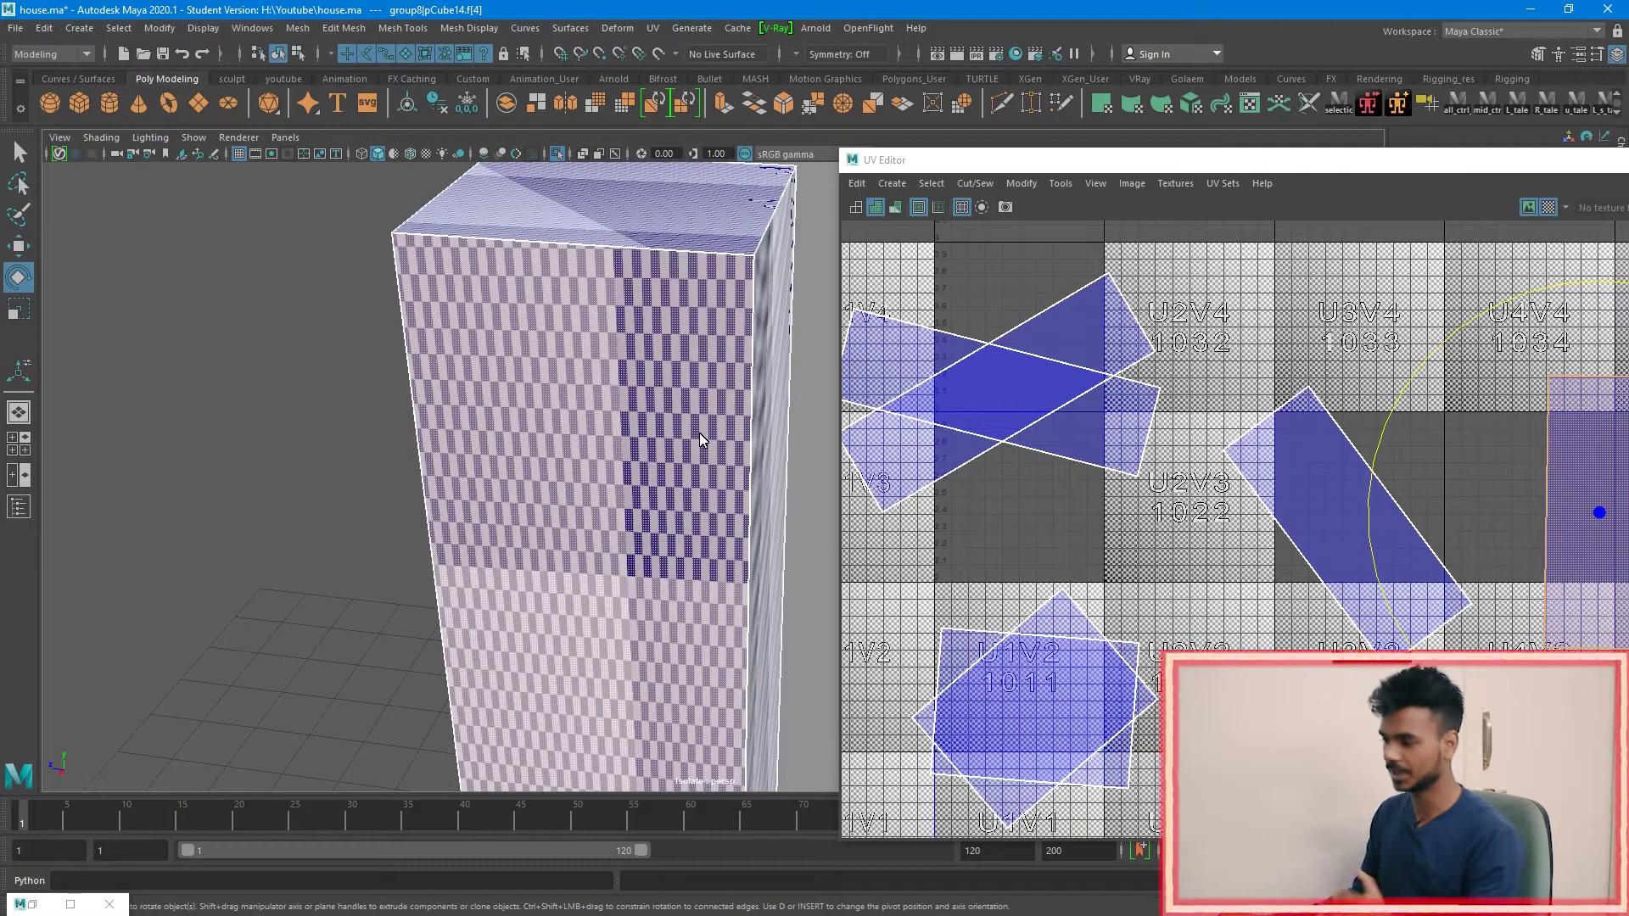
{"action": "left_click", "coordinate": [699, 432]}
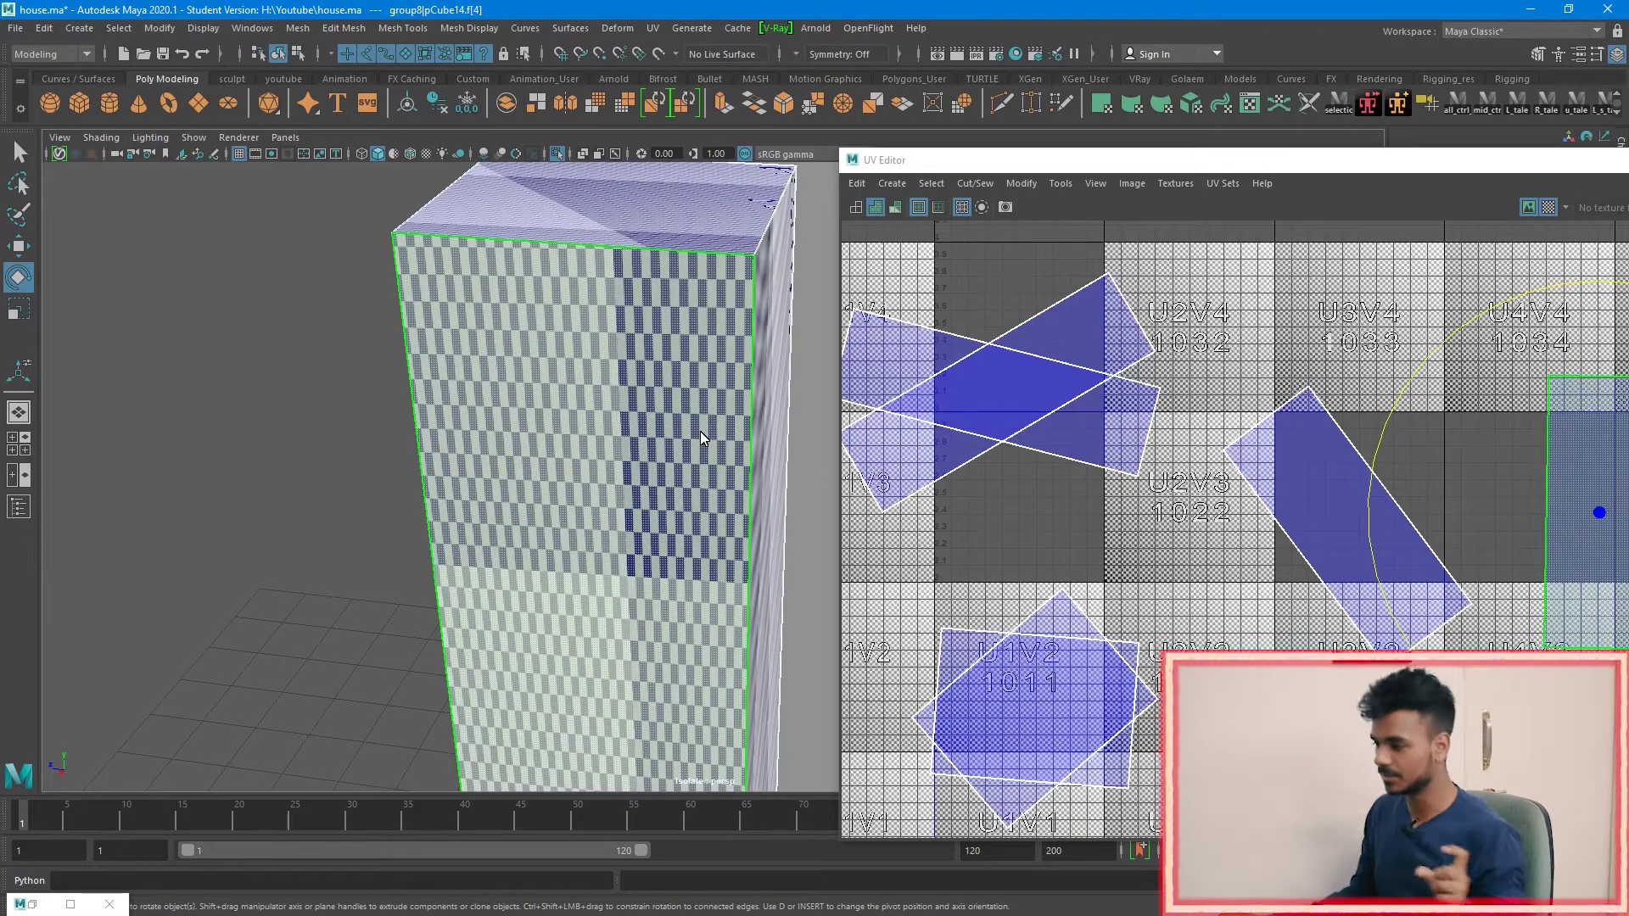
{"action": "middle_click_drag", "start_coordinate": [1580, 454], "coordinate": [1290, 452], "text": "alt"}
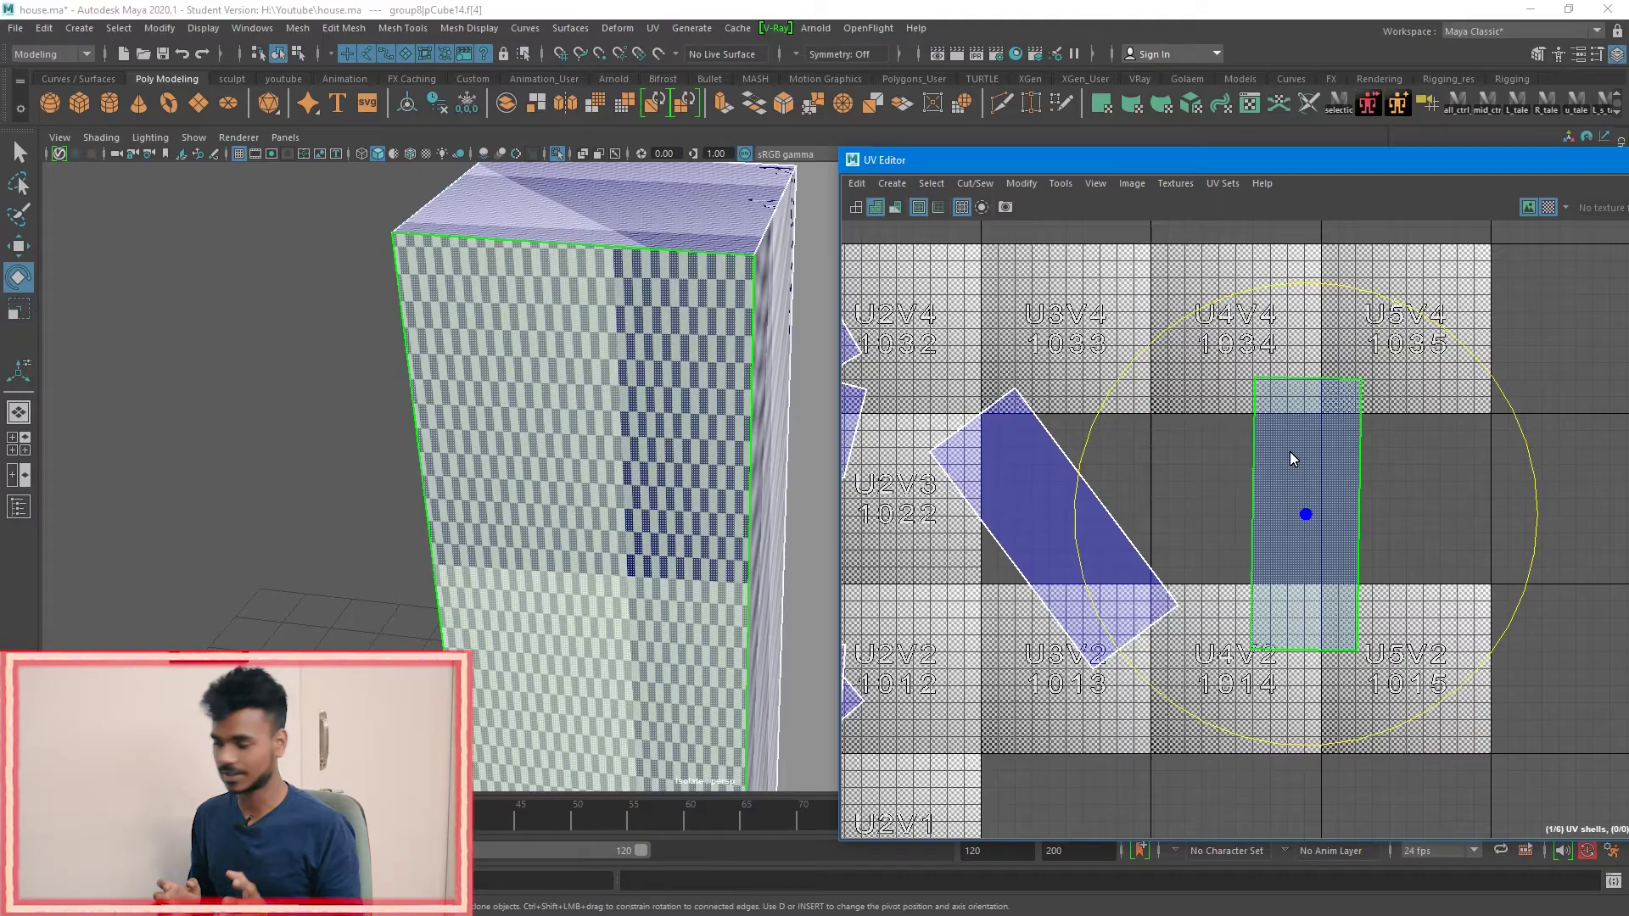
{"action": "left_click", "coordinate": [1072, 555]}
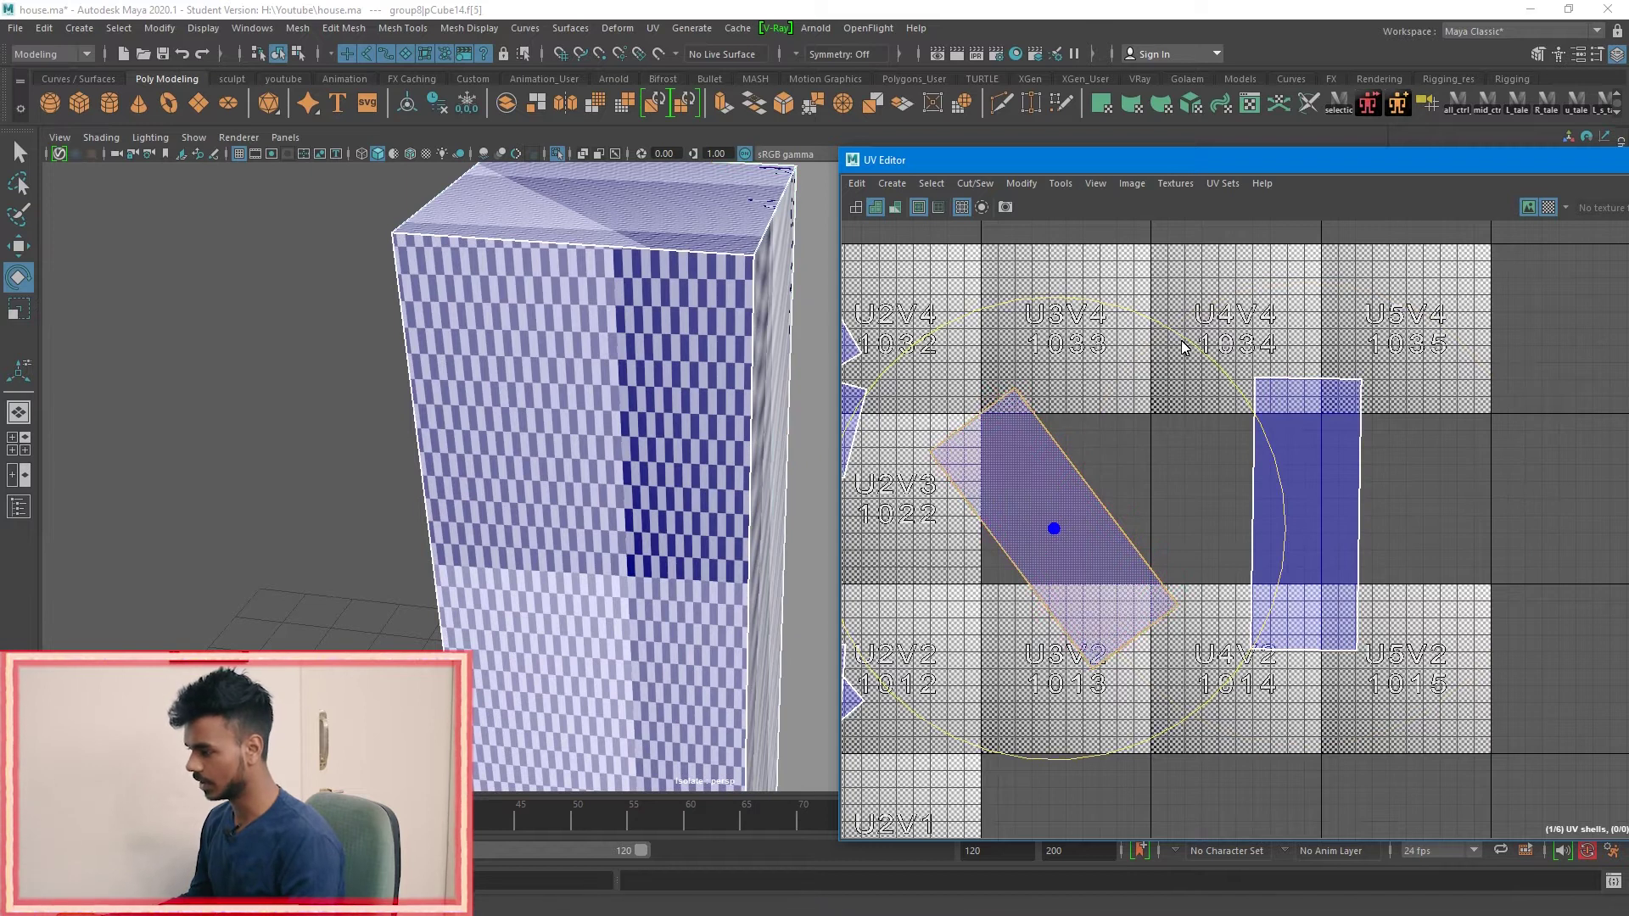
{"action": "left_click_drag", "start_coordinate": [1186, 346], "coordinate": [1210, 413]}
{"action": "left_click_drag", "start_coordinate": [1218, 492], "coordinate": [1215, 475]}
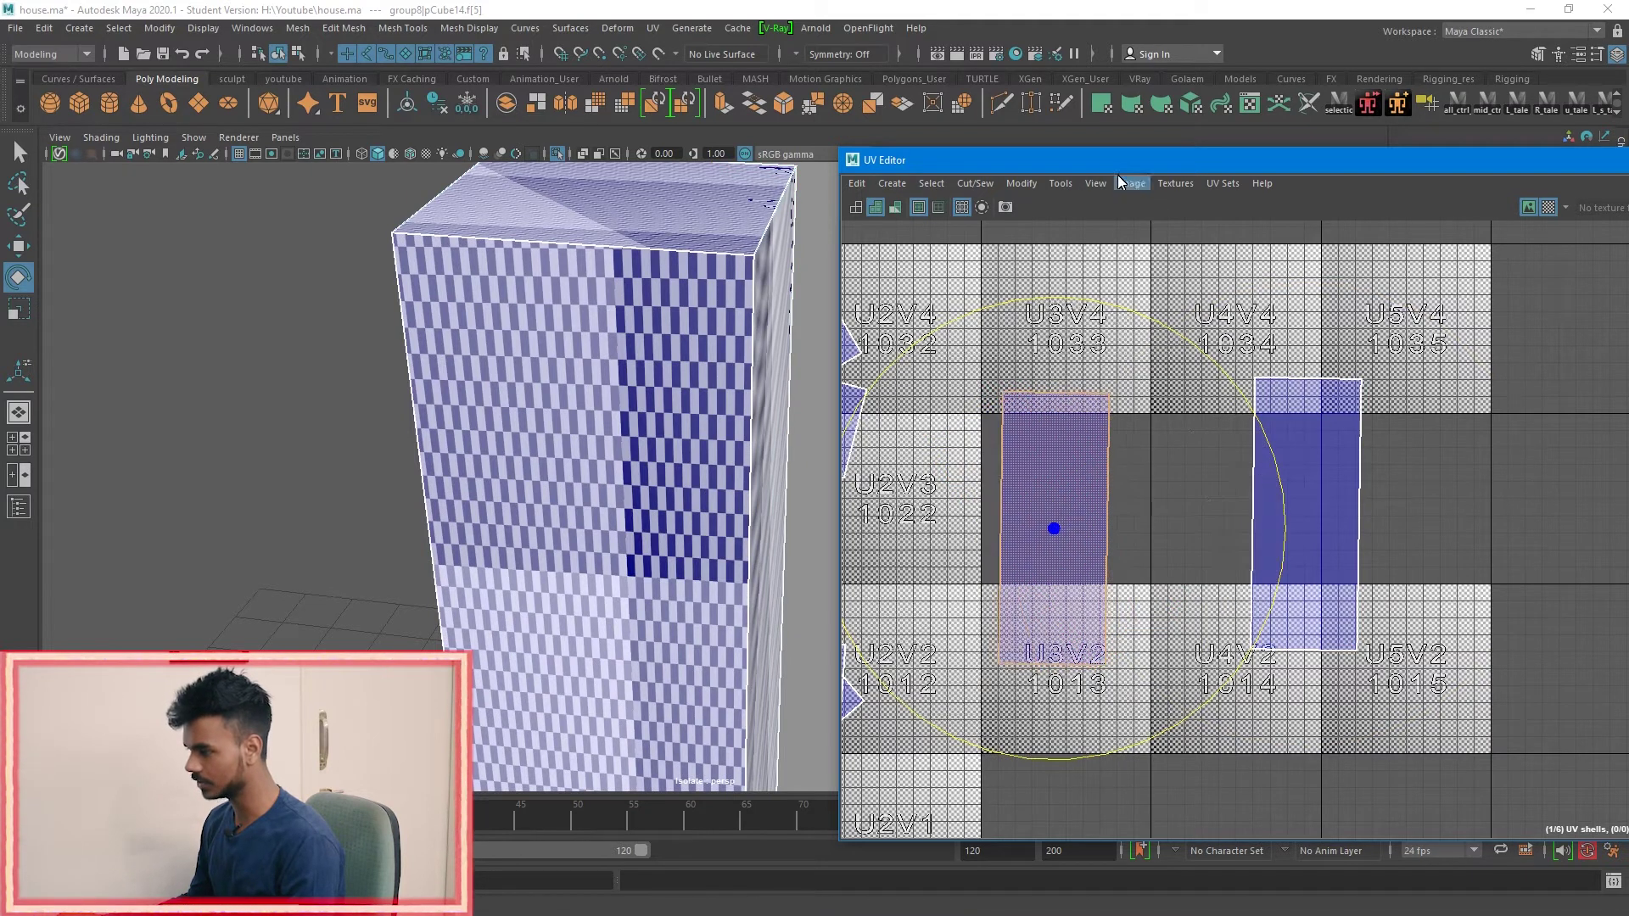
Step: Select the opposite side faces in turn and move one upright shell directly beside its matching shell
{"action": "left_click_drag", "start_coordinate": [1428, 152], "coordinate": [1428, 180]}
{"action": "left_click_drag", "start_coordinate": [1300, 191], "coordinate": [1601, 223]}
{"action": "left_click_drag", "start_coordinate": [660, 514], "coordinate": [670, 615], "text": "alt"}
{"action": "left_click", "coordinate": [574, 532]}
{"action": "left_click_drag", "start_coordinate": [577, 532], "coordinate": [766, 513], "text": "alt"}
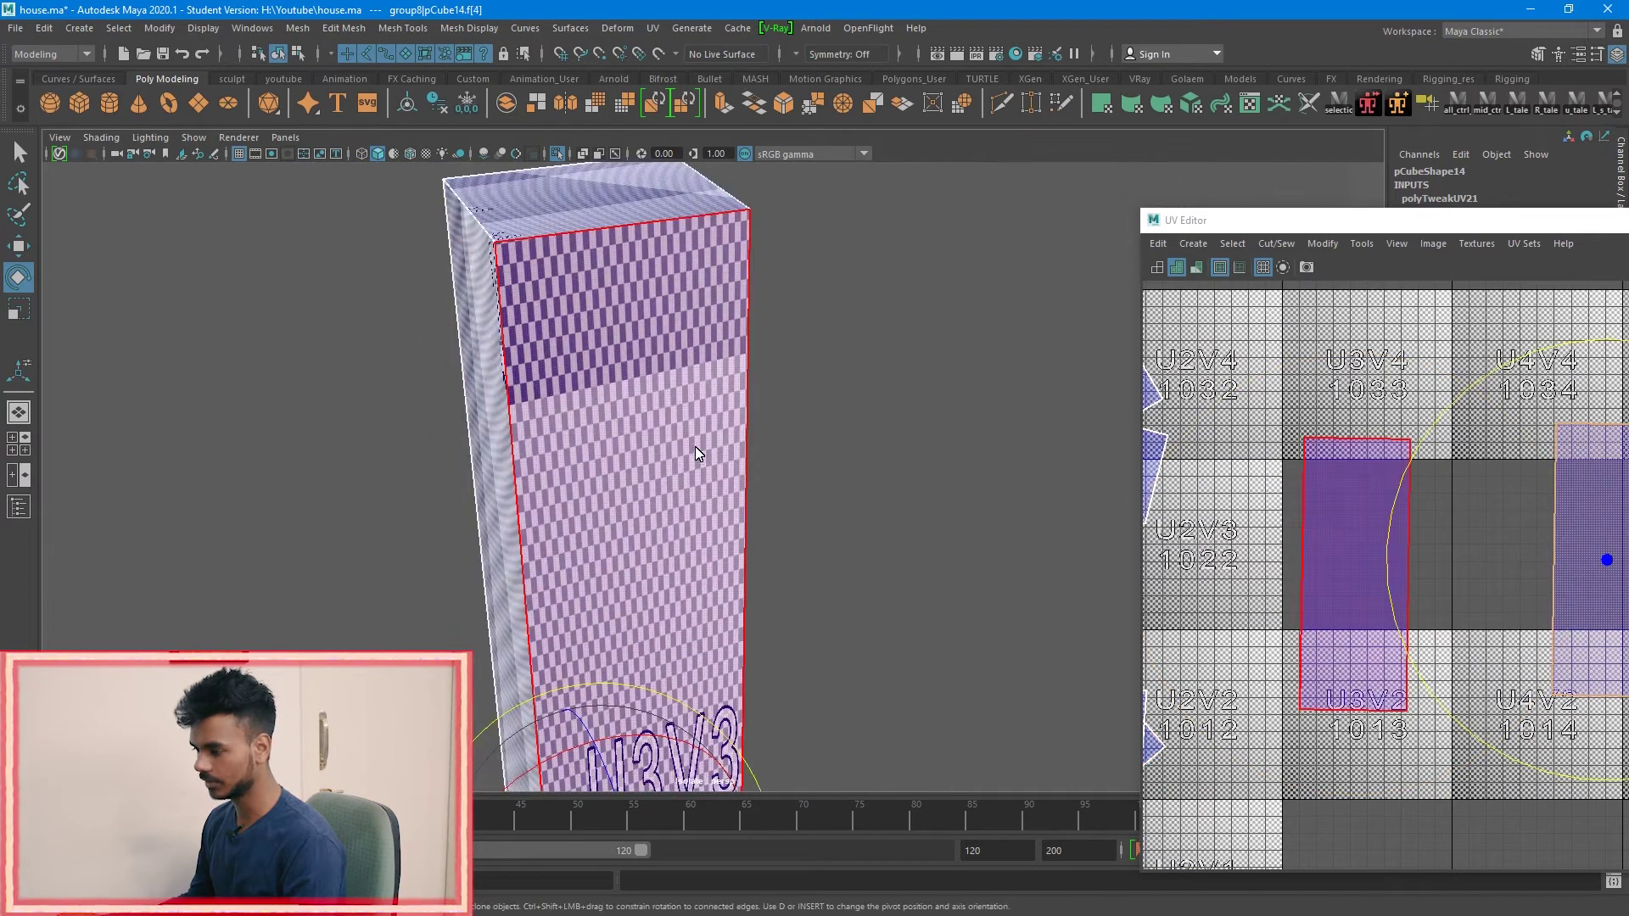
{"action": "left_click", "coordinate": [695, 446], "text": "shift"}
{"action": "scroll", "coordinate": [1376, 551], "scroll_direction": "down", "scroll_amount": 3}
{"action": "key", "text": "w"}
{"action": "left_click_drag", "start_coordinate": [1448, 566], "coordinate": [1465, 523]}
Step: Fine-rotate the first of the two adjacent upright shells so its edges align with the UV grid
{"action": "left_click_drag", "start_coordinate": [1366, 223], "coordinate": [950, 264]}
{"action": "scroll", "coordinate": [1066, 513], "scroll_direction": "up", "scroll_amount": 2}
{"action": "scroll", "coordinate": [1066, 512], "scroll_direction": "up", "scroll_amount": 2}
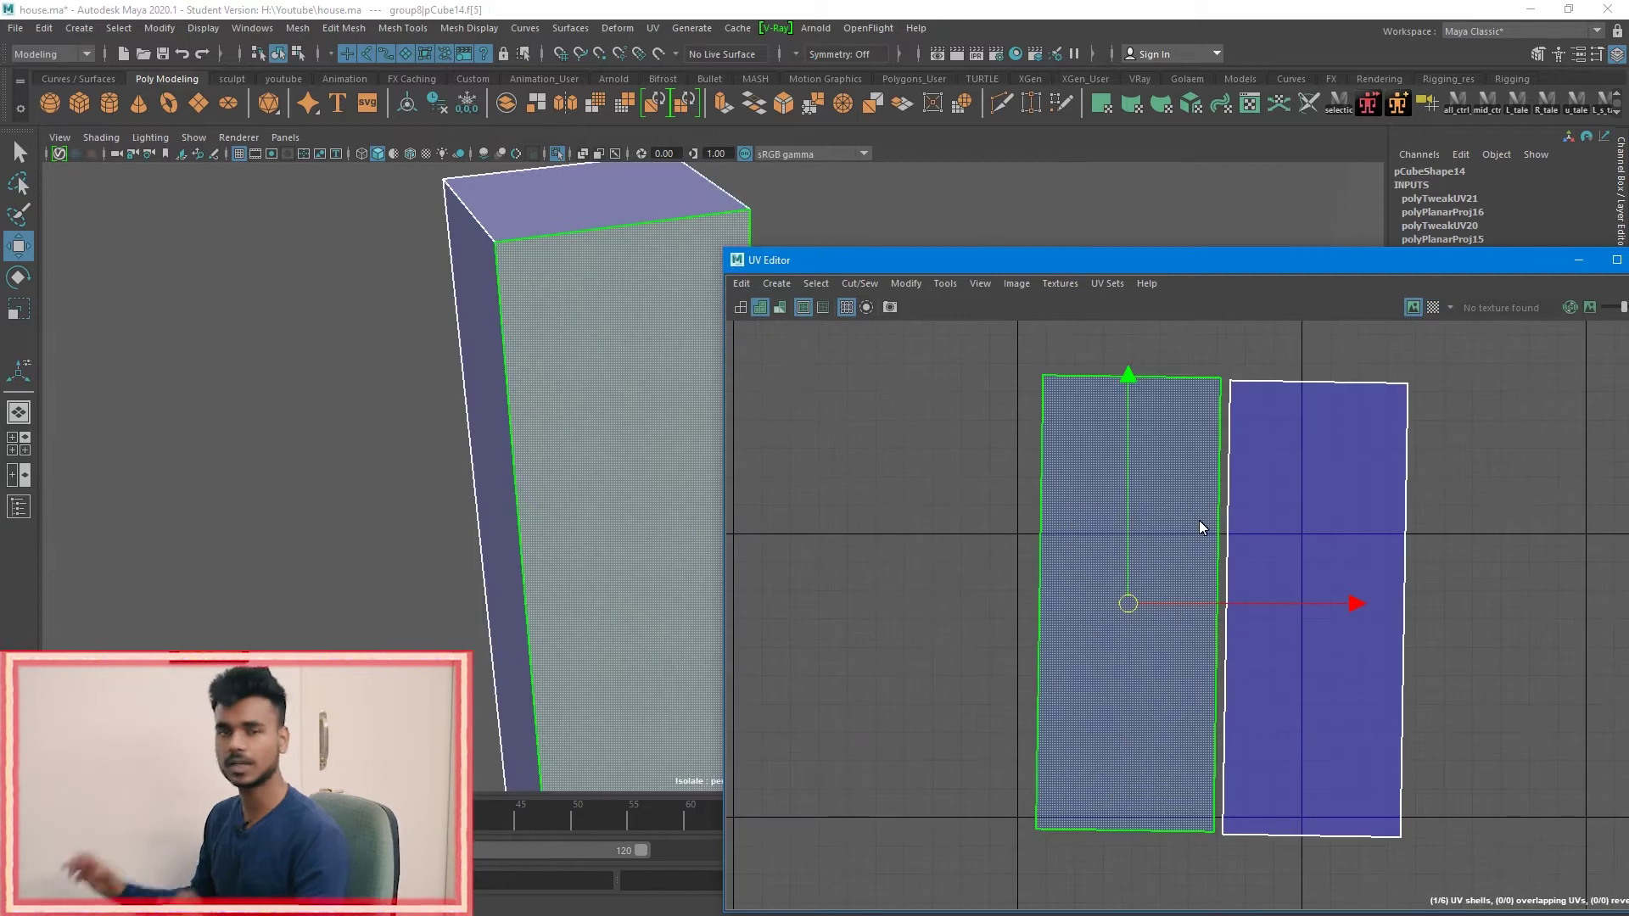
{"action": "key", "text": "e"}
{"action": "left_click_drag", "start_coordinate": [1239, 419], "coordinate": [1233, 422]}
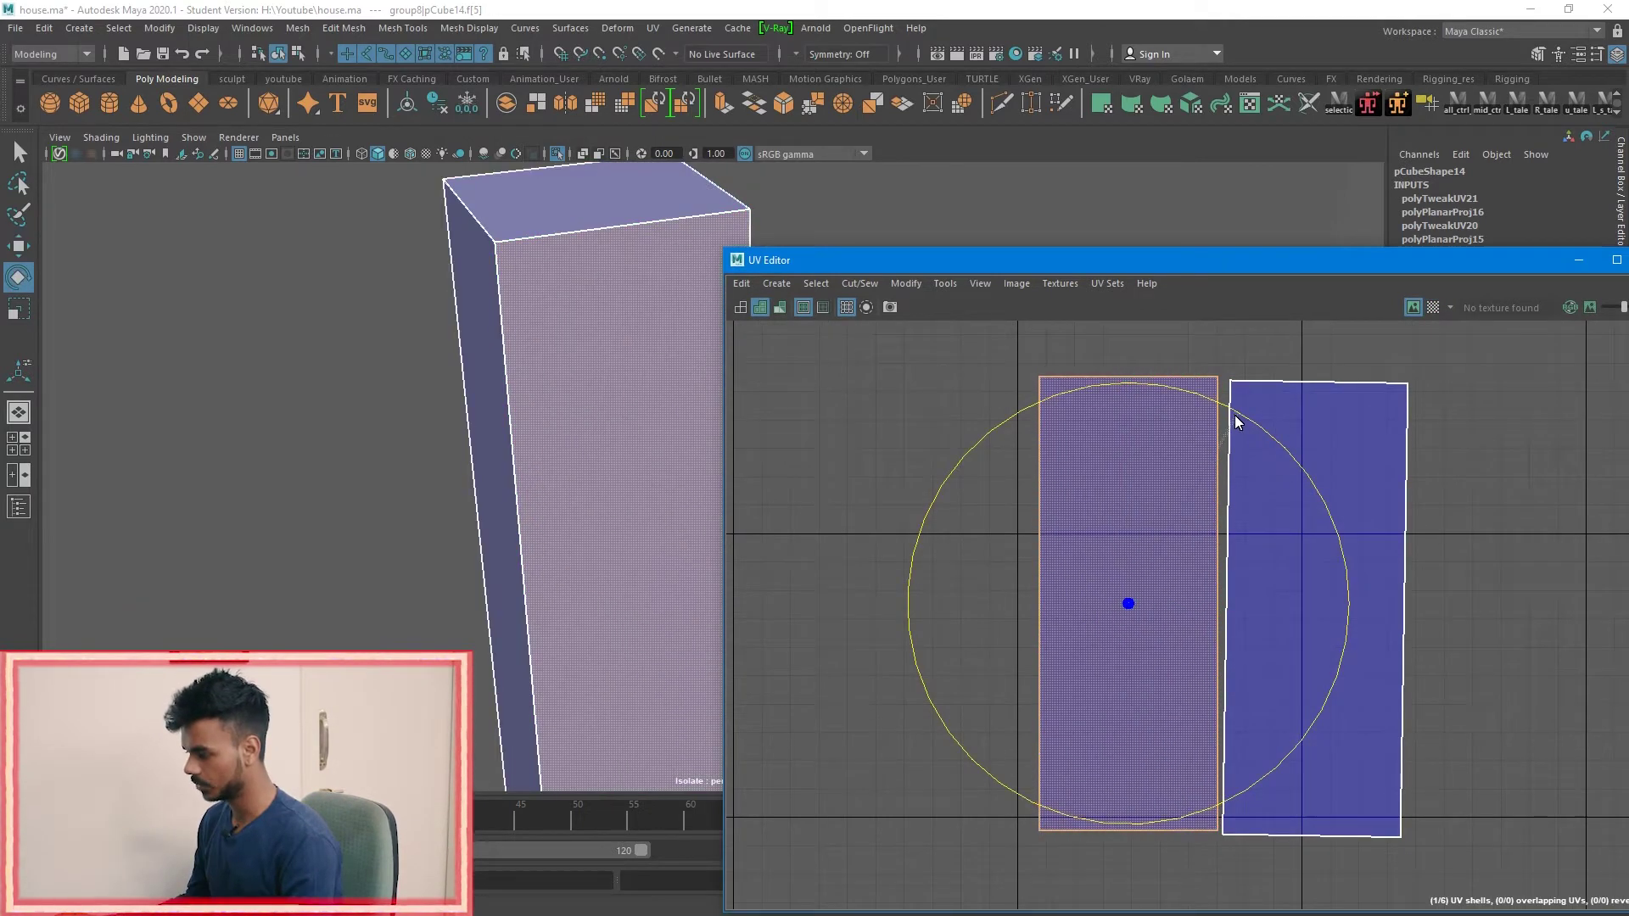
Step: Stack the second upright shell exactly over the first and fine-rotate it until their edges coincide
{"action": "left_click", "coordinate": [1293, 461]}
{"action": "key", "text": "w"}
{"action": "left_click_drag", "start_coordinate": [1303, 606], "coordinate": [1175, 598]}
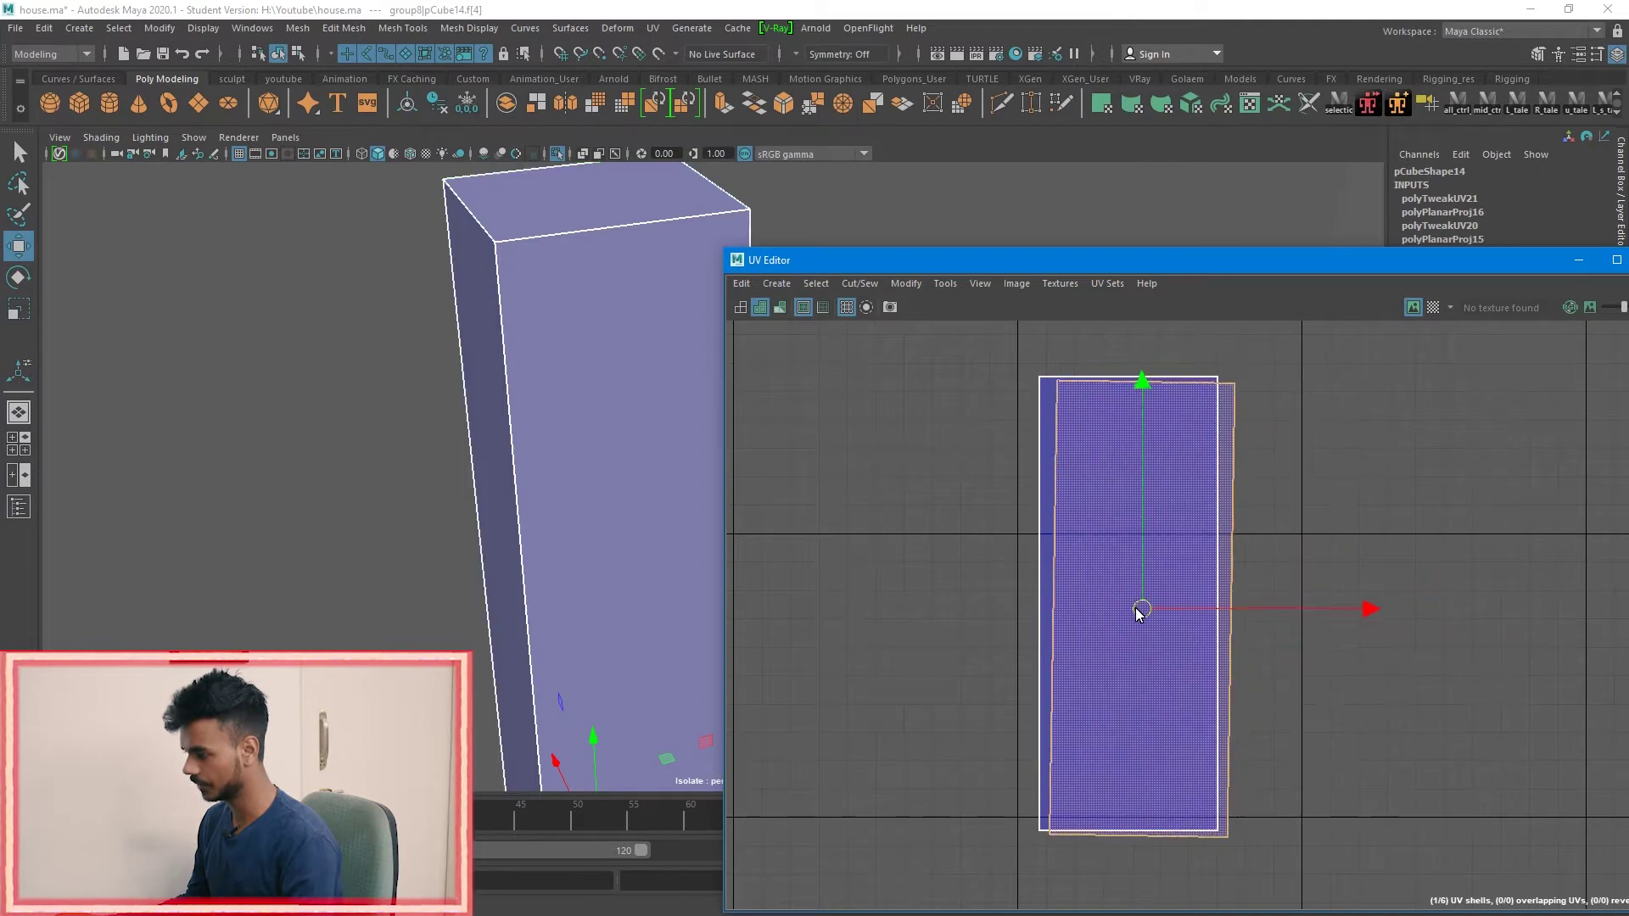
{"action": "left_click_drag", "start_coordinate": [1232, 414], "coordinate": [1227, 414]}
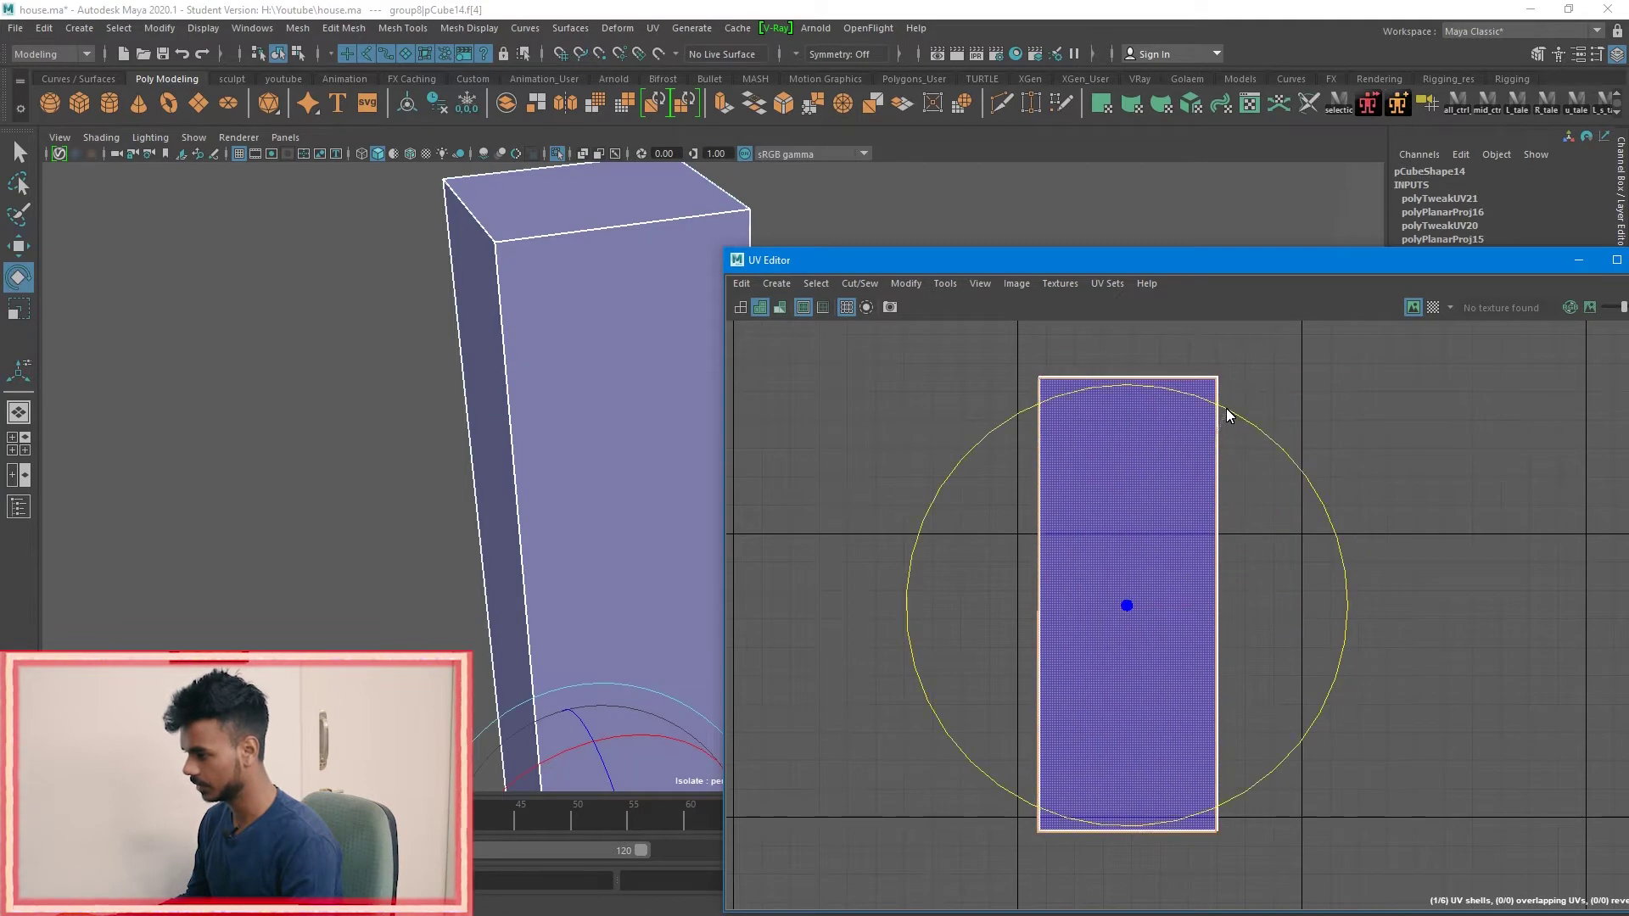
{"action": "key", "text": "w"}
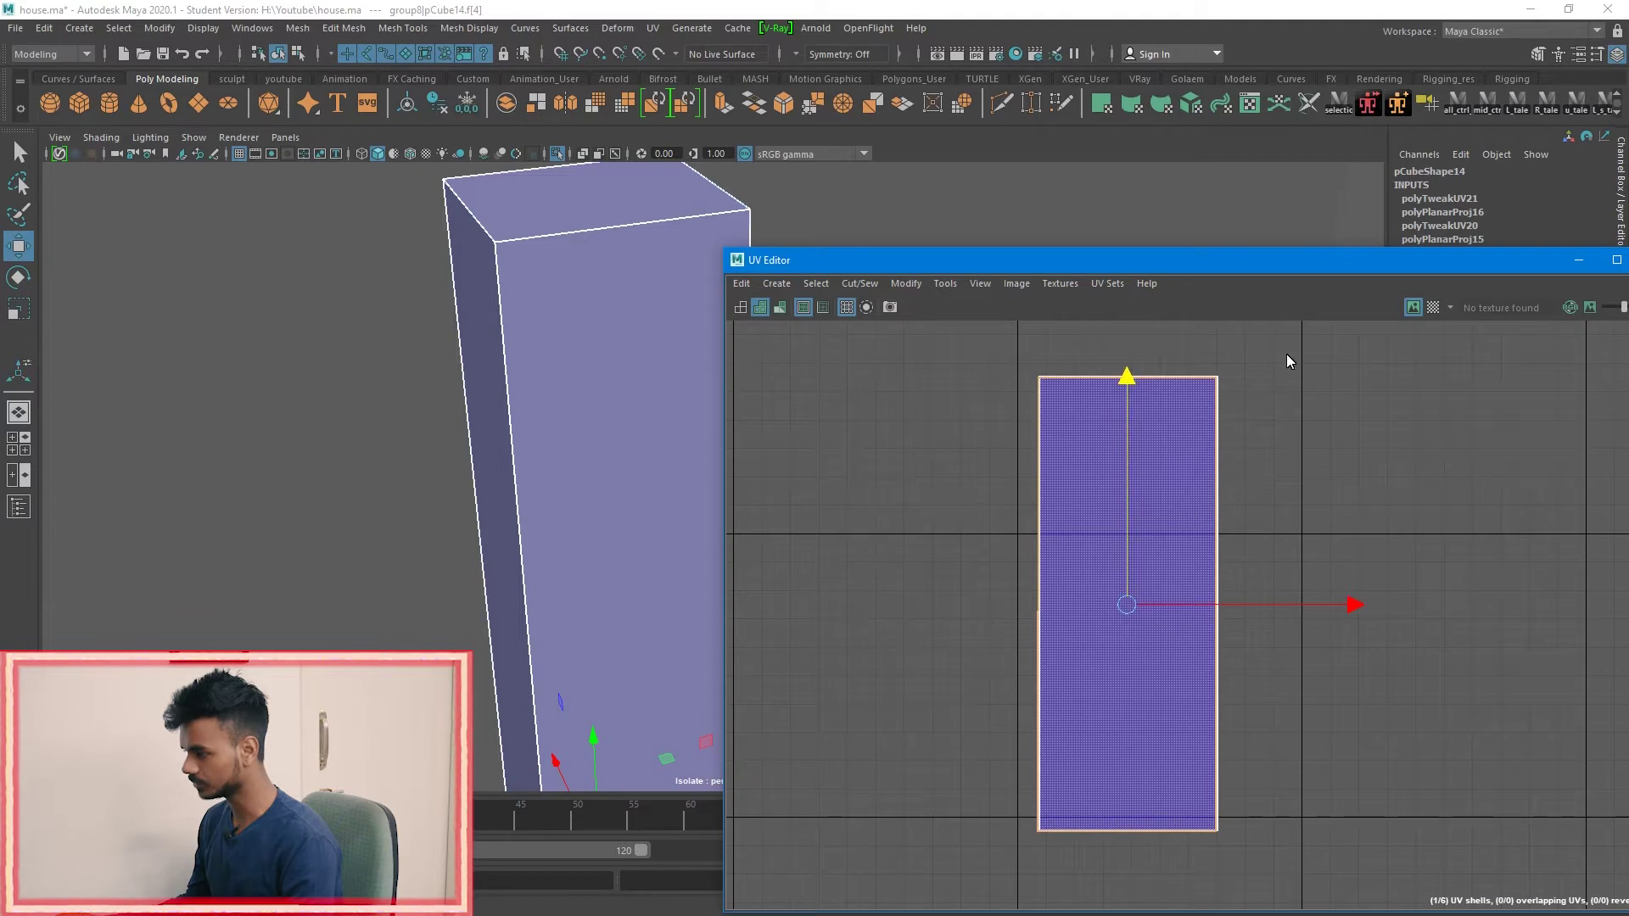
Step: Select both stacked shells, display the checker map and stretch them vertically until the checkers look square
{"action": "left_click_drag", "start_coordinate": [1286, 354], "coordinate": [1062, 488]}
{"action": "left_click", "coordinate": [1432, 309]}
{"action": "left_click_drag", "start_coordinate": [695, 305], "coordinate": [579, 385], "text": "alt"}
{"action": "left_click_drag", "start_coordinate": [1322, 382], "coordinate": [1079, 577]}
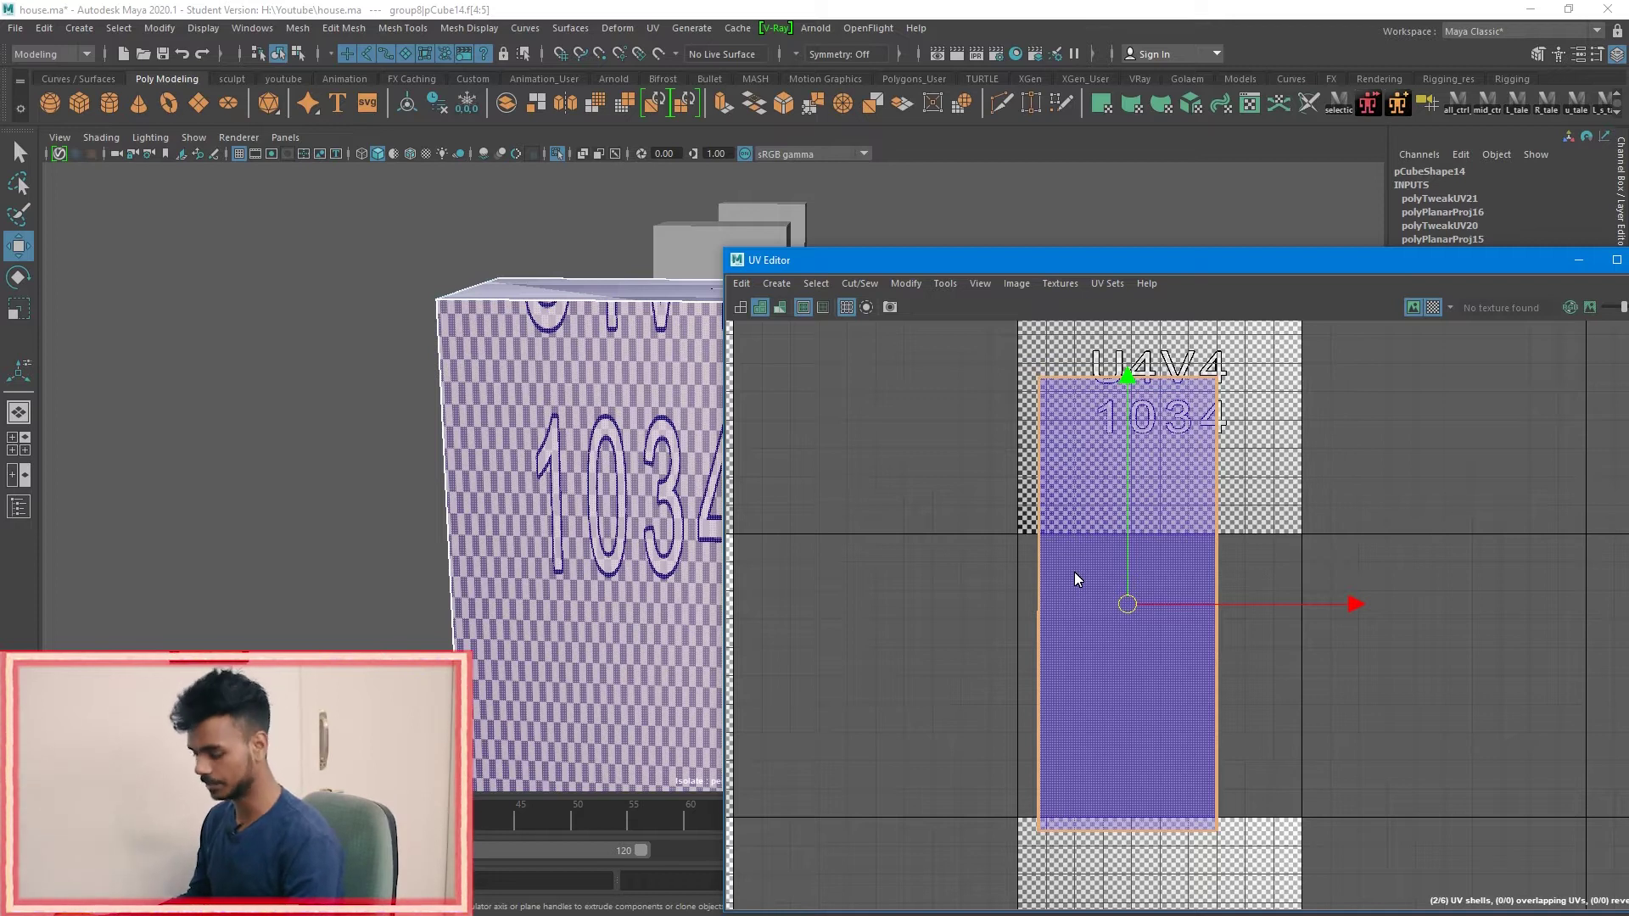
{"action": "key", "text": "r"}
{"action": "left_click_drag", "start_coordinate": [1131, 386], "coordinate": [1154, 238]}
{"action": "scroll", "coordinate": [507, 353], "scroll_direction": "up", "scroll_amount": 5}
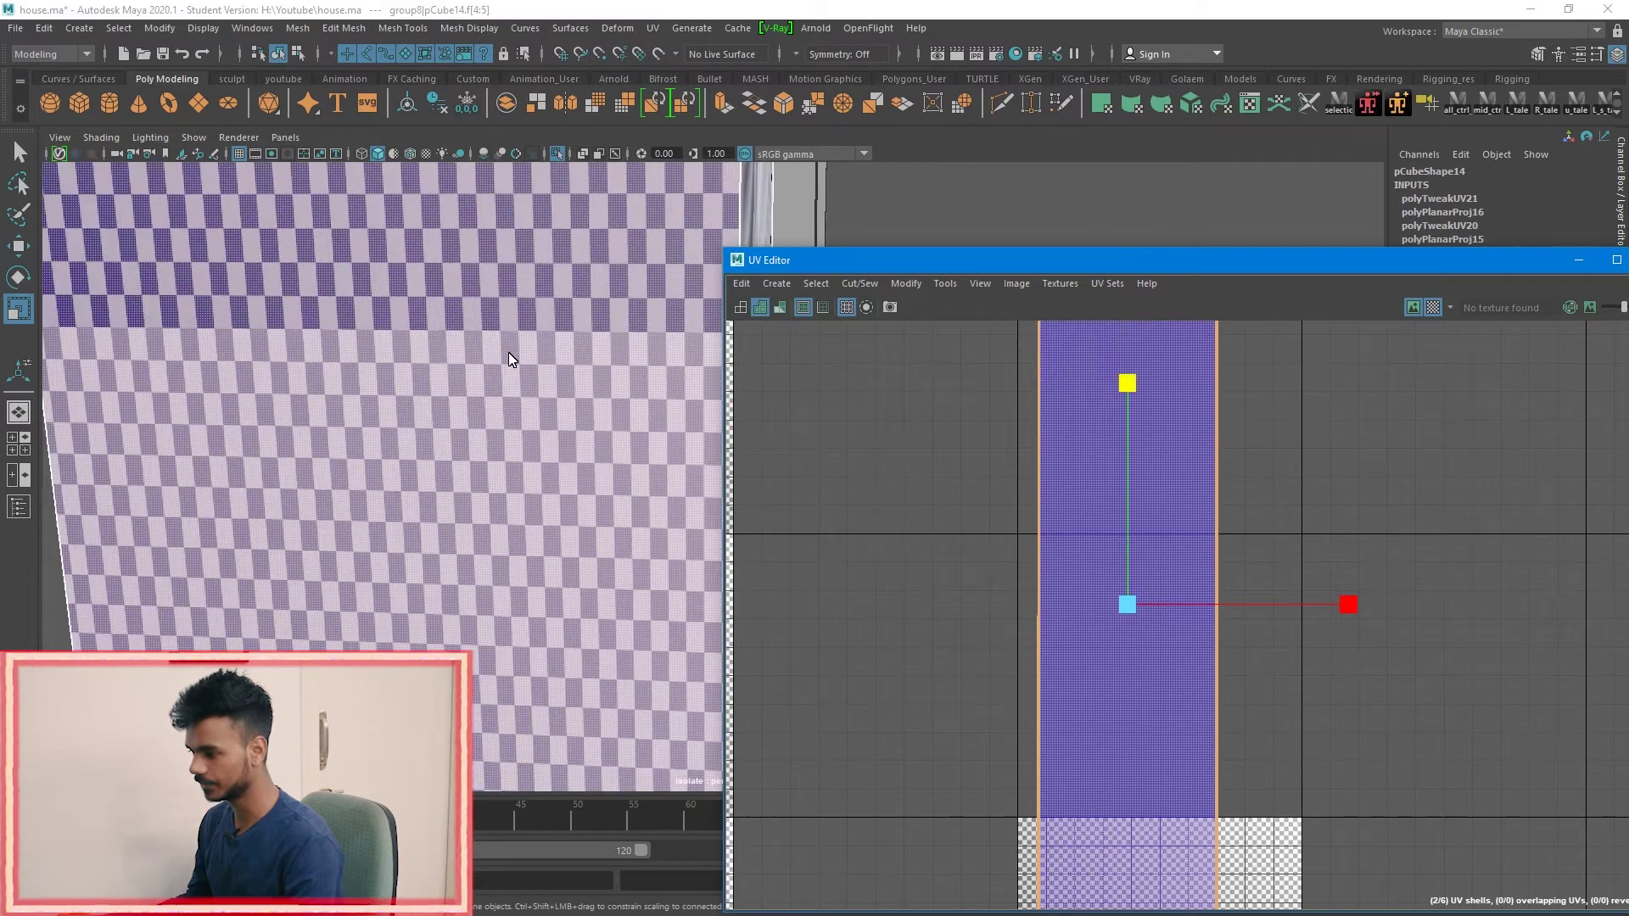
{"action": "scroll", "coordinate": [507, 353], "scroll_direction": "down", "scroll_amount": 5}
{"action": "middle_click_drag", "start_coordinate": [507, 353], "coordinate": [566, 568], "text": "alt"}
{"action": "scroll", "coordinate": [551, 484], "scroll_direction": "up", "scroll_amount": 6}
{"action": "left_click_drag", "start_coordinate": [1133, 442], "coordinate": [1121, 259]}
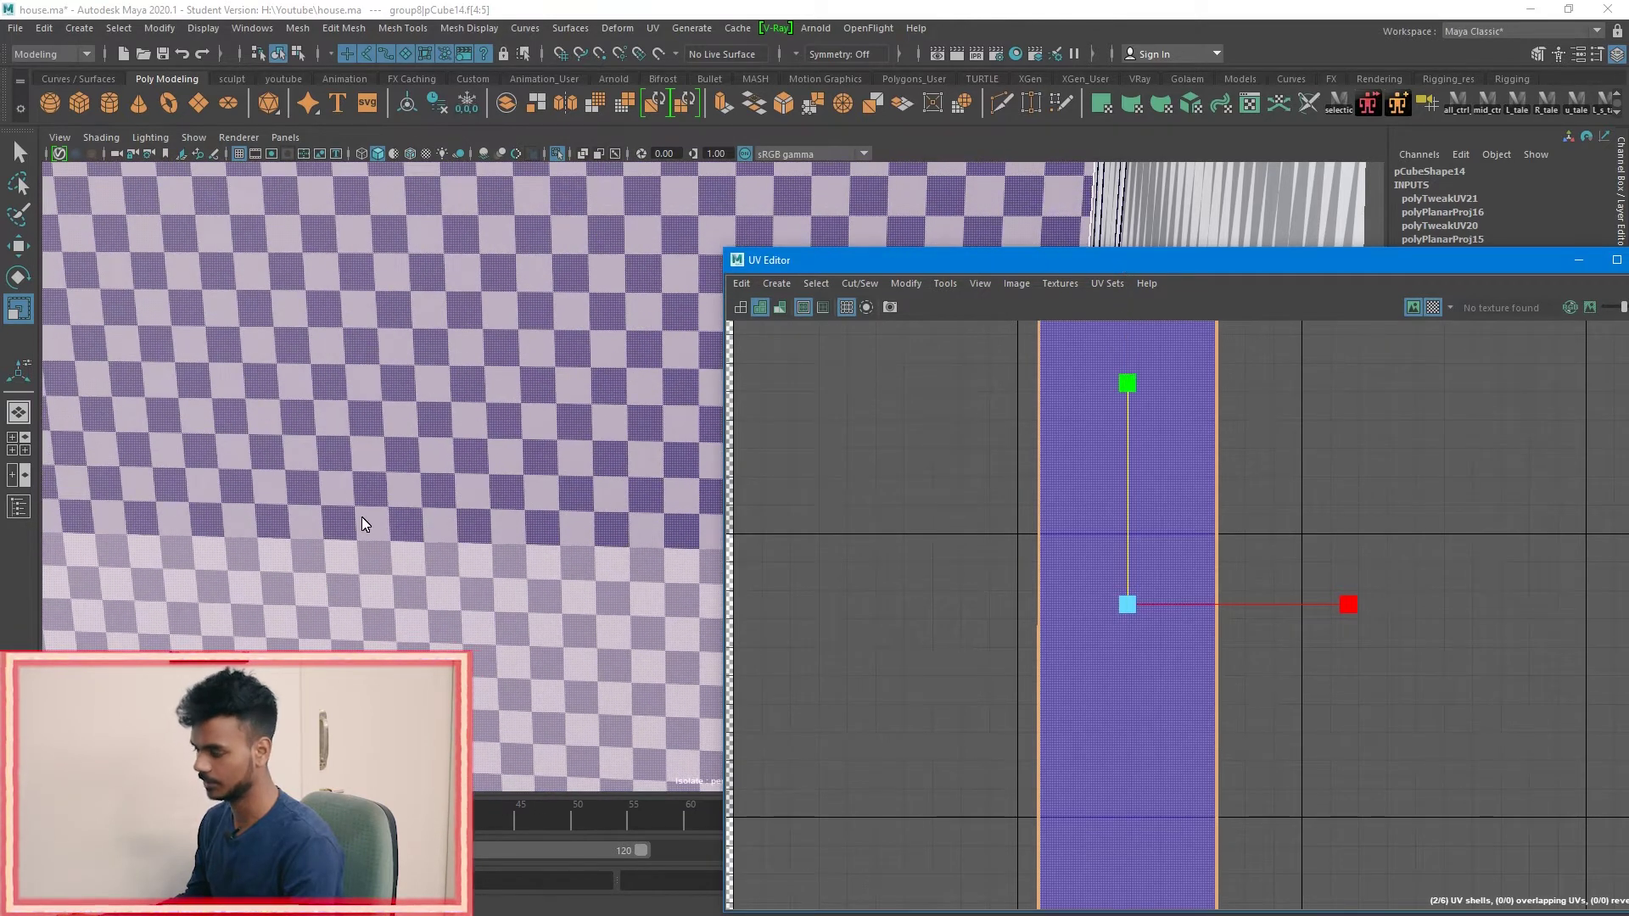
Step: Scale the stretched stacked shells down uniformly to a small upright strip with larger checkers on the faces
{"action": "scroll", "coordinate": [359, 520], "scroll_direction": "down", "scroll_amount": 5}
{"action": "scroll", "coordinate": [1123, 589], "scroll_direction": "down", "scroll_amount": 2}
{"action": "scroll", "coordinate": [569, 710], "scroll_direction": "down", "scroll_amount": 2}
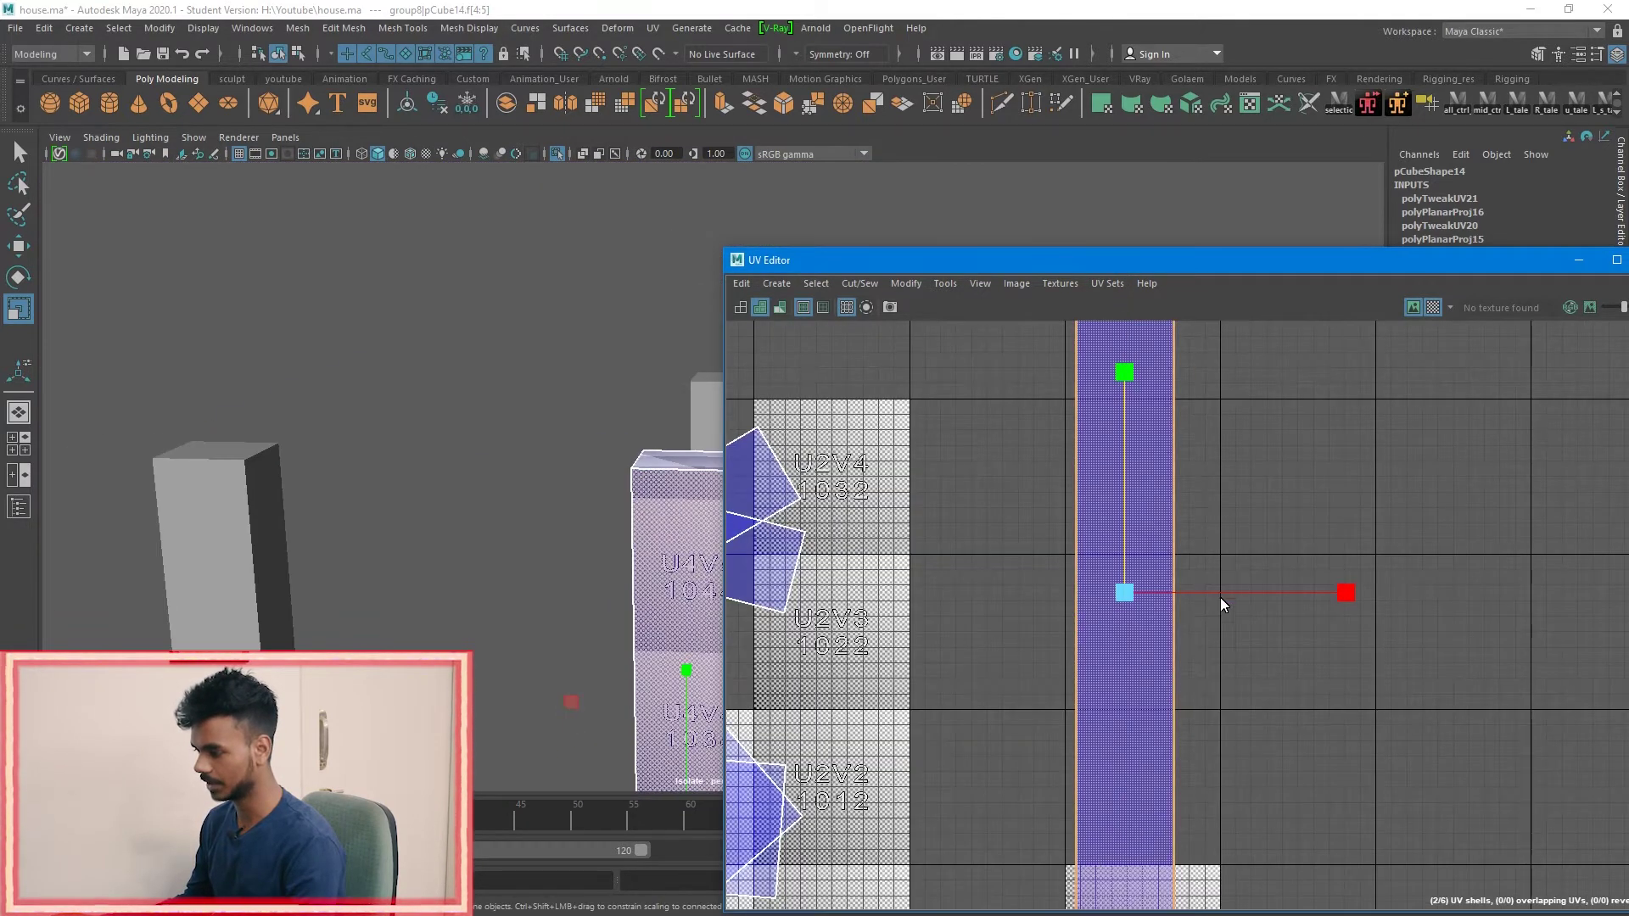
{"action": "scroll", "coordinate": [1121, 592], "scroll_direction": "down", "scroll_amount": 3}
{"action": "left_click_drag", "start_coordinate": [1182, 597], "coordinate": [985, 628]}
{"action": "scroll", "coordinate": [635, 605], "scroll_direction": "up", "scroll_amount": 3}
{"action": "left_click_drag", "start_coordinate": [629, 600], "coordinate": [546, 513], "text": "alt"}
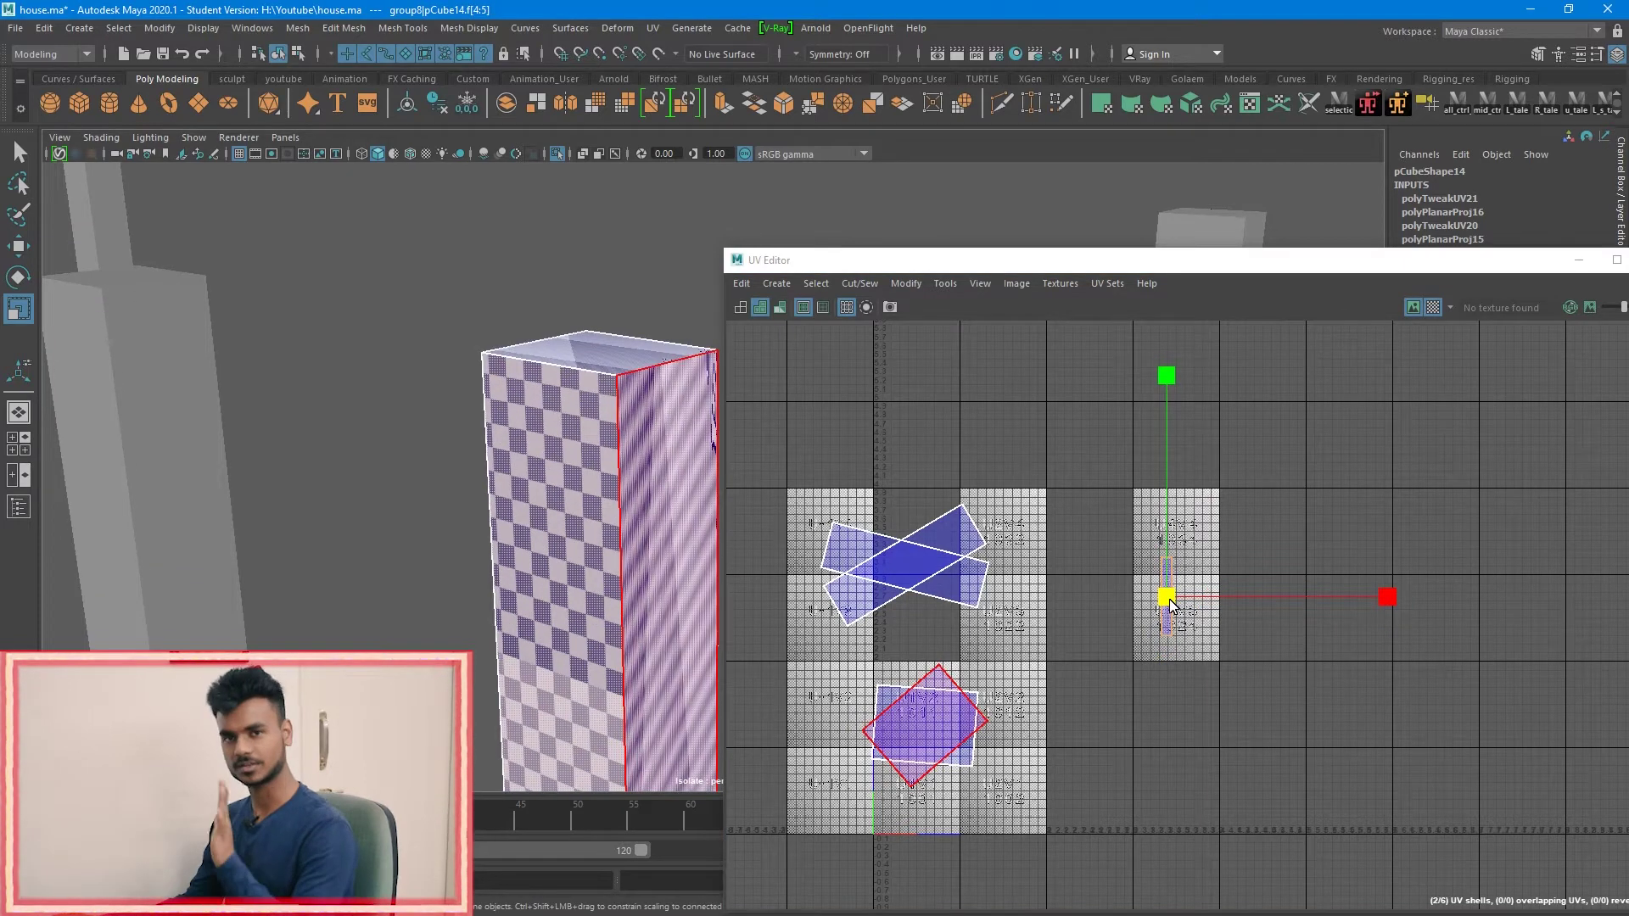
{"action": "left_click_drag", "start_coordinate": [1170, 601], "coordinate": [1176, 601]}
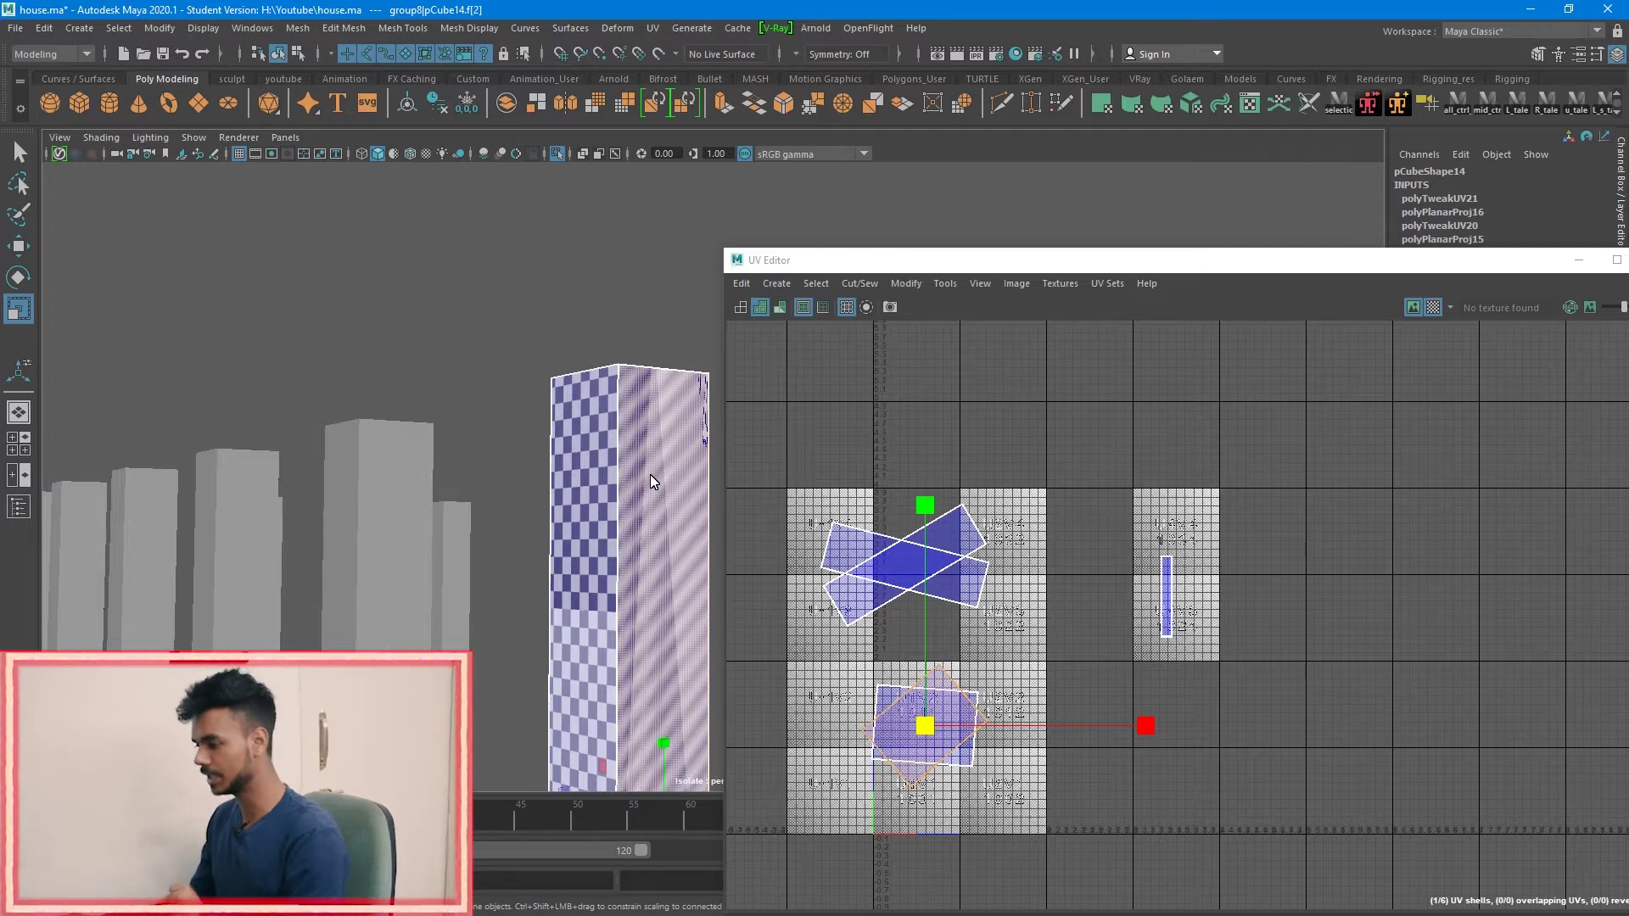
Step: Move the other side-face pair below the finished strip, then straighten one of its shells and set it aside
{"action": "left_click_drag", "start_coordinate": [1039, 761], "coordinate": [1134, 735]}
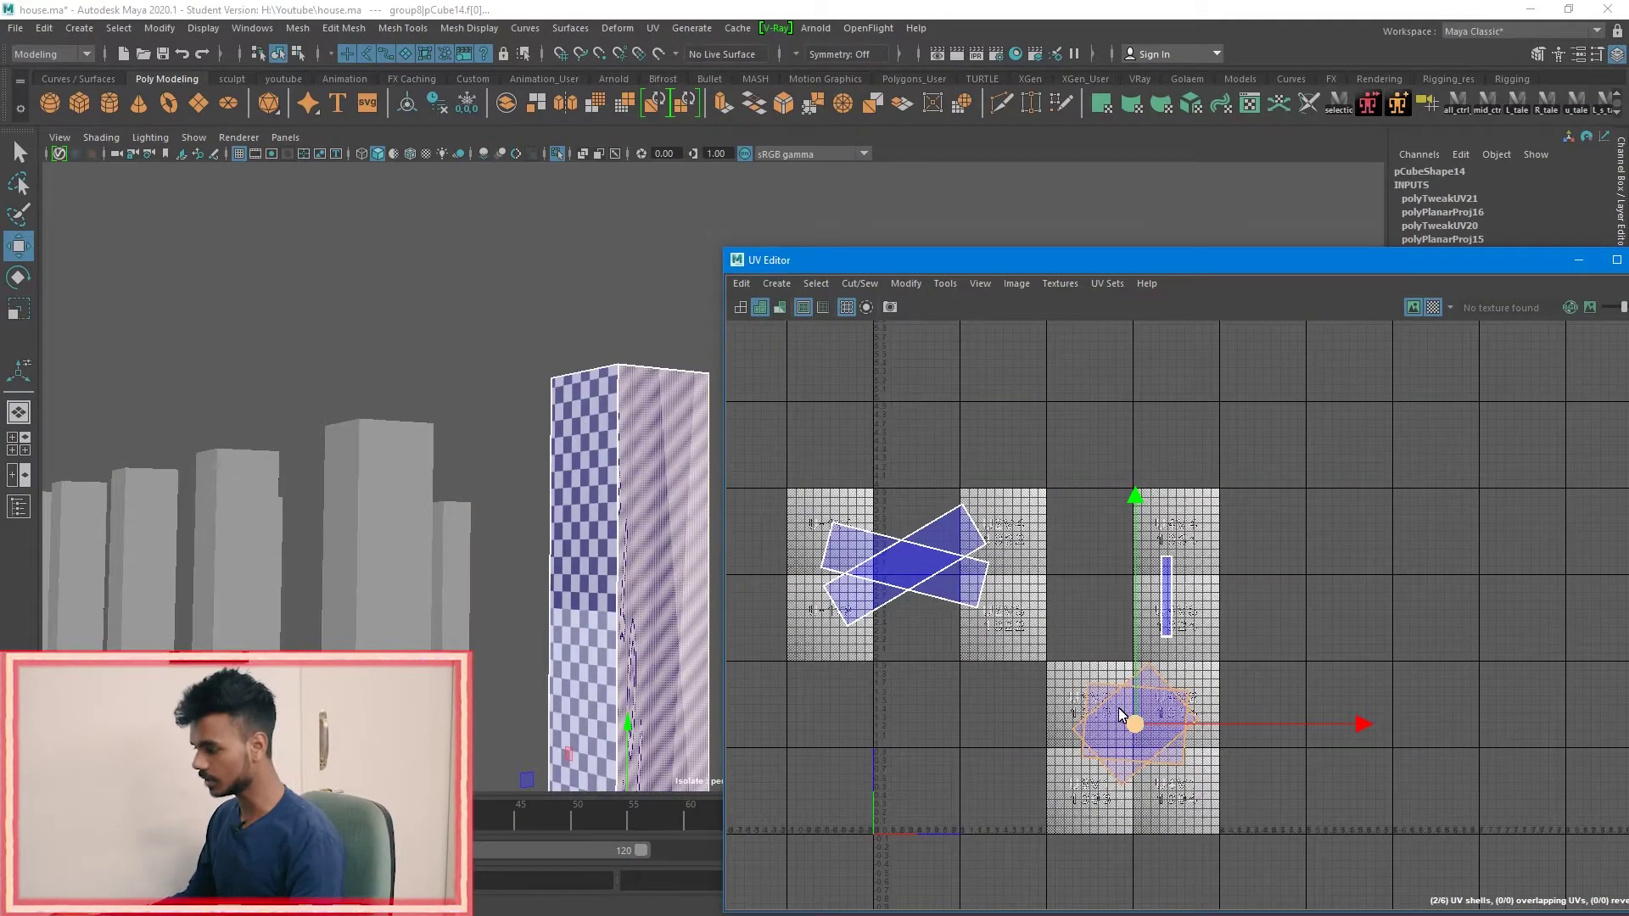
{"action": "scroll", "coordinate": [1120, 716], "scroll_direction": "up", "scroll_amount": 3}
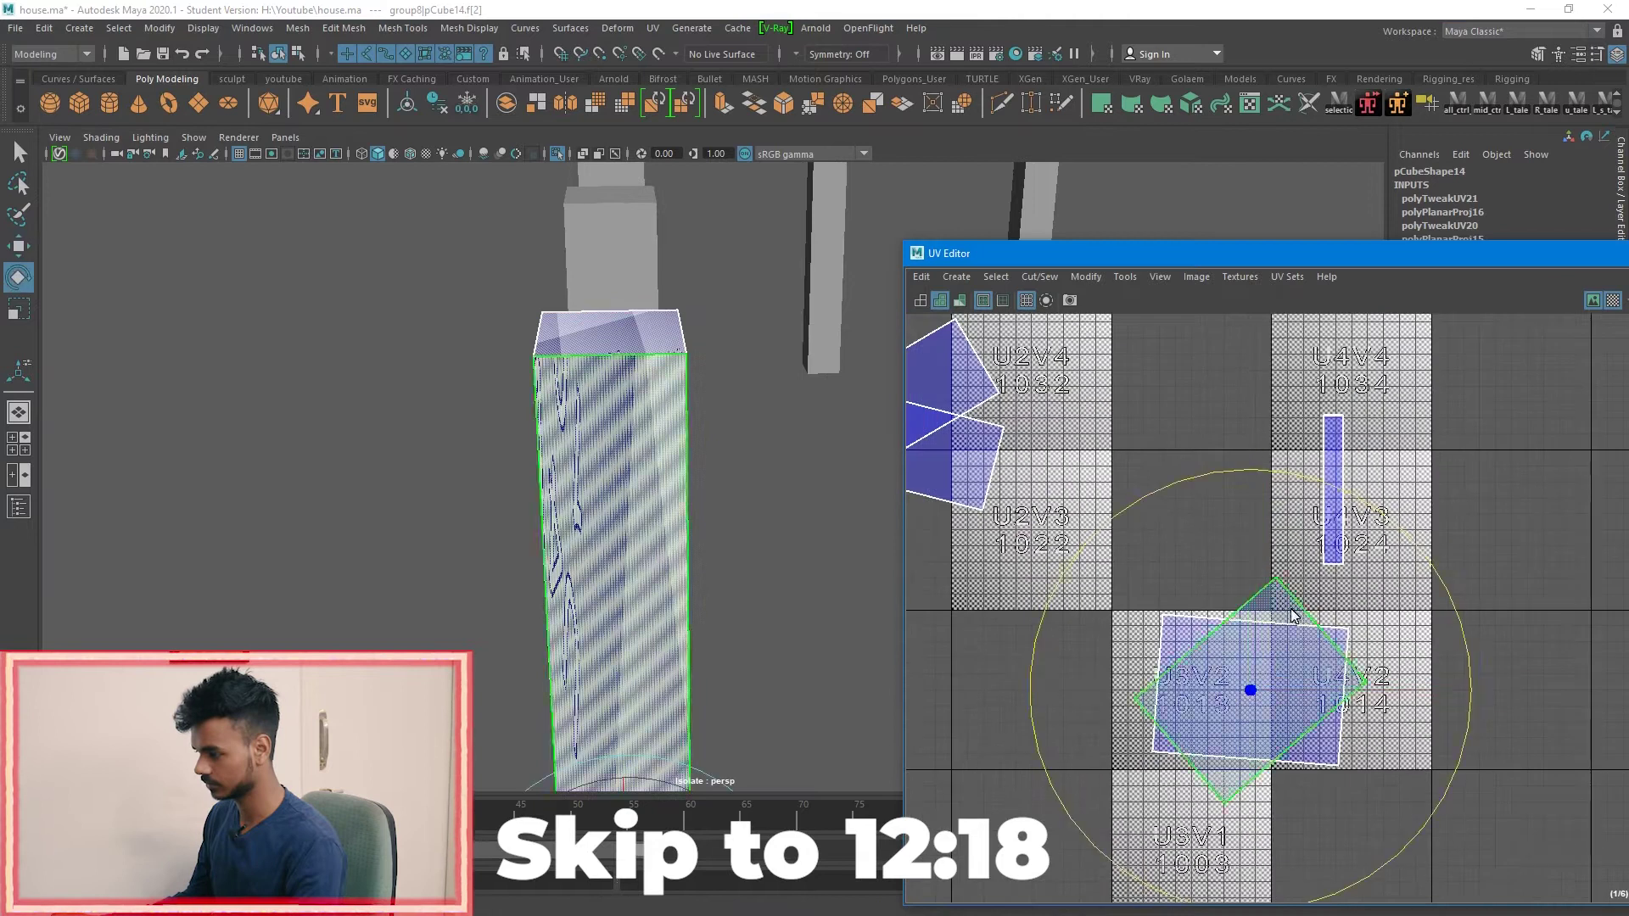
{"action": "left_click_drag", "start_coordinate": [1349, 490], "coordinate": [1229, 472]}
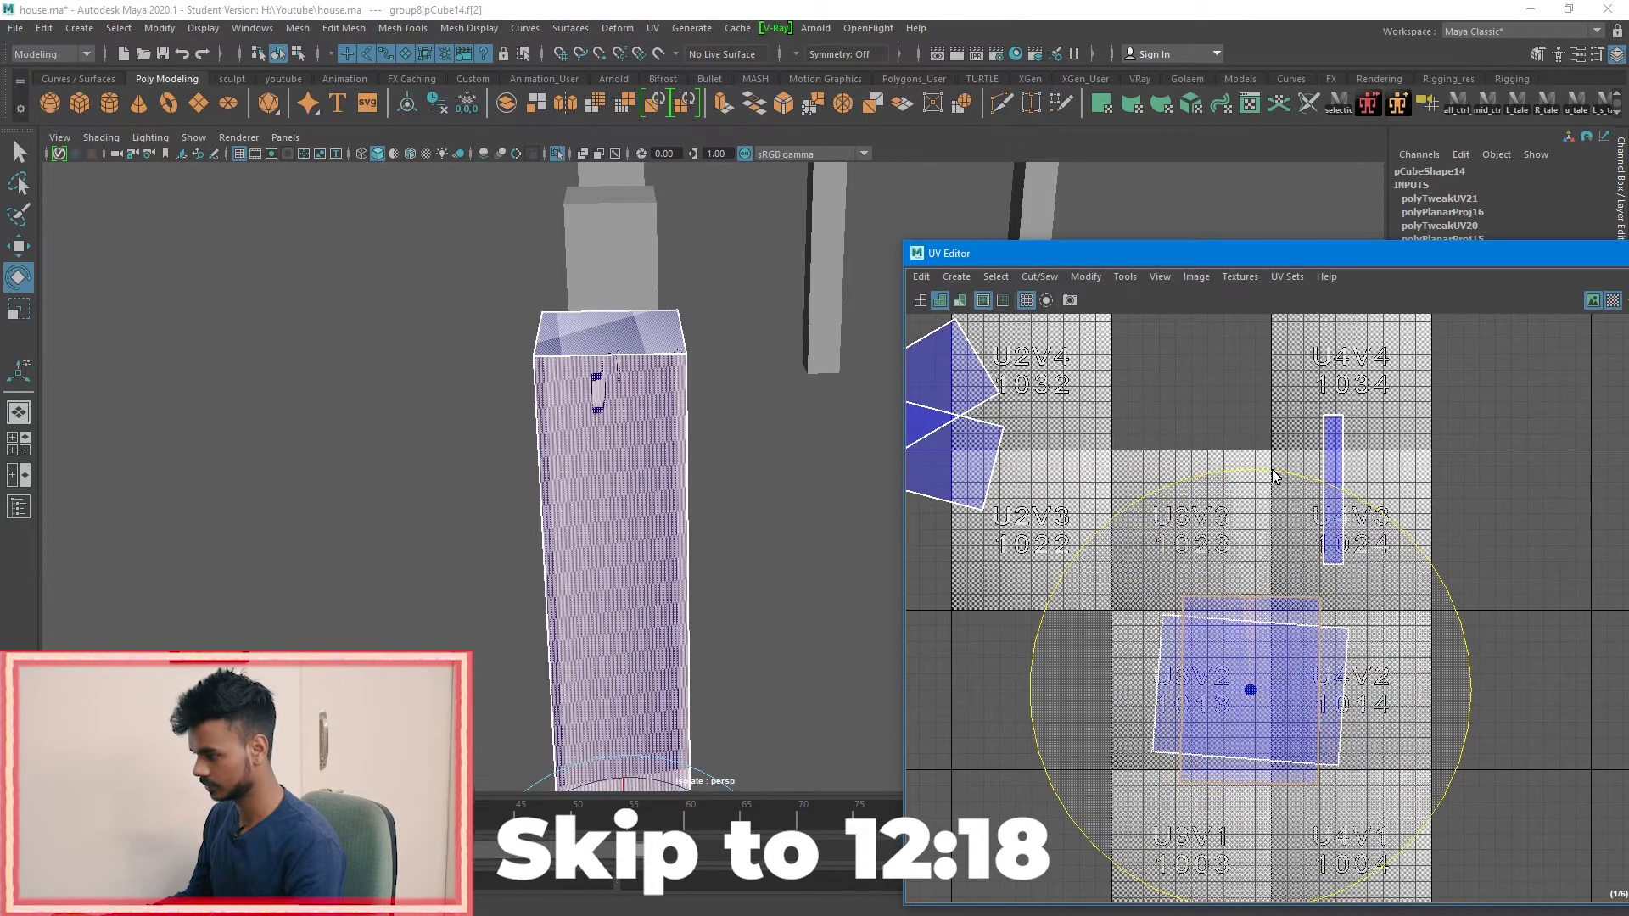
{"action": "key", "text": "w"}
{"action": "left_click_drag", "start_coordinate": [1245, 699], "coordinate": [1068, 703]}
Step: Rotate the pair's remaining shell to the same orientation and stack it on the straightened shell
{"action": "left_click", "coordinate": [1280, 662]}
{"action": "left_click_drag", "start_coordinate": [586, 577], "coordinate": [770, 635], "text": "alt"}
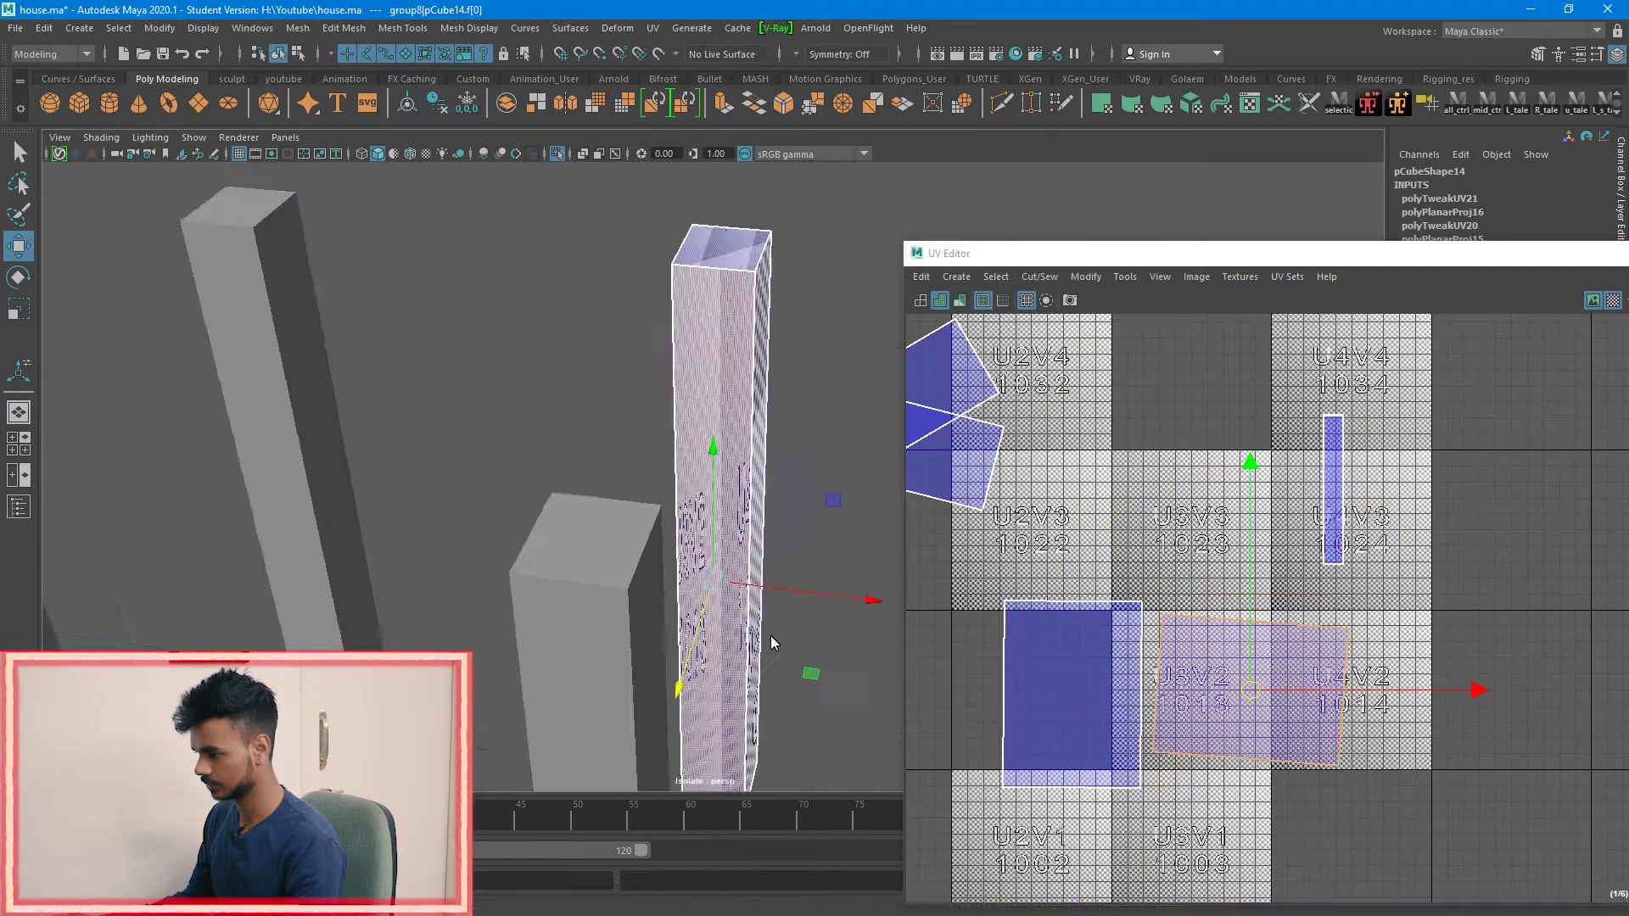
{"action": "scroll", "coordinate": [770, 635], "scroll_direction": "up", "scroll_amount": 4}
{"action": "key", "text": "e"}
{"action": "left_click_drag", "start_coordinate": [1295, 478], "coordinate": [1458, 637]}
{"action": "key", "text": "w"}
{"action": "left_click_drag", "start_coordinate": [1257, 687], "coordinate": [1078, 694]}
Step: Flatten the second stacked pair vertically until its checkers are square, then scale it uniformly to match the other sides
{"action": "left_click_drag", "start_coordinate": [624, 484], "coordinate": [759, 636], "text": "alt"}
{"action": "key", "text": "r"}
{"action": "left_click_drag", "start_coordinate": [1082, 481], "coordinate": [1091, 638]}
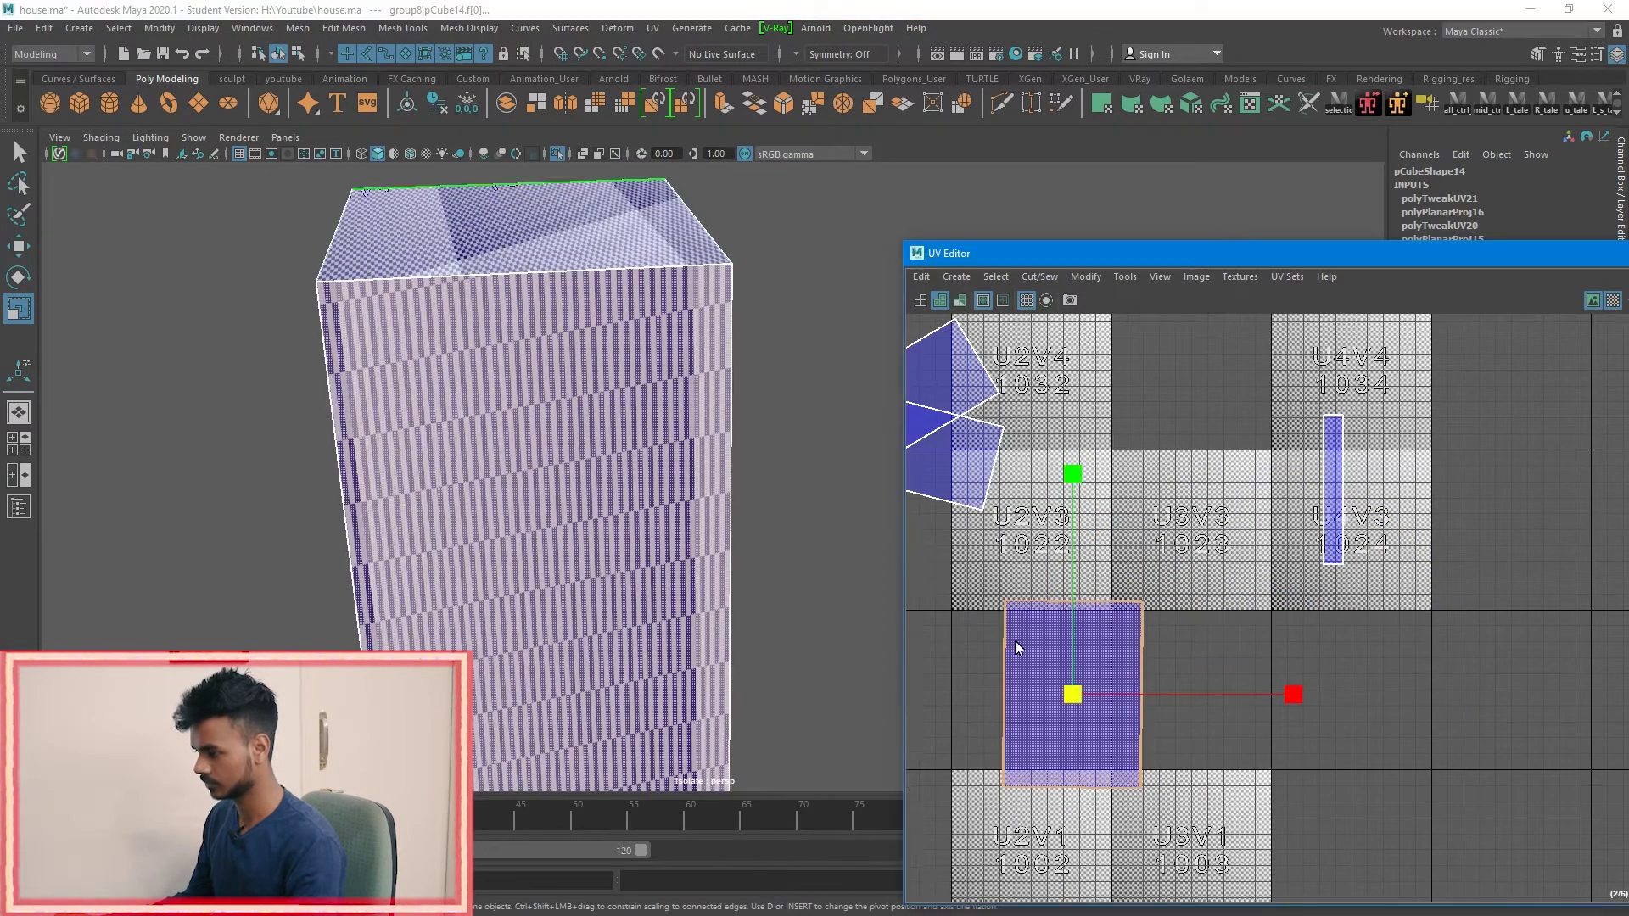
{"action": "scroll", "coordinate": [1186, 517], "scroll_direction": "up", "scroll_amount": 4}
{"action": "key", "text": "w"}
{"action": "key", "text": "e"}
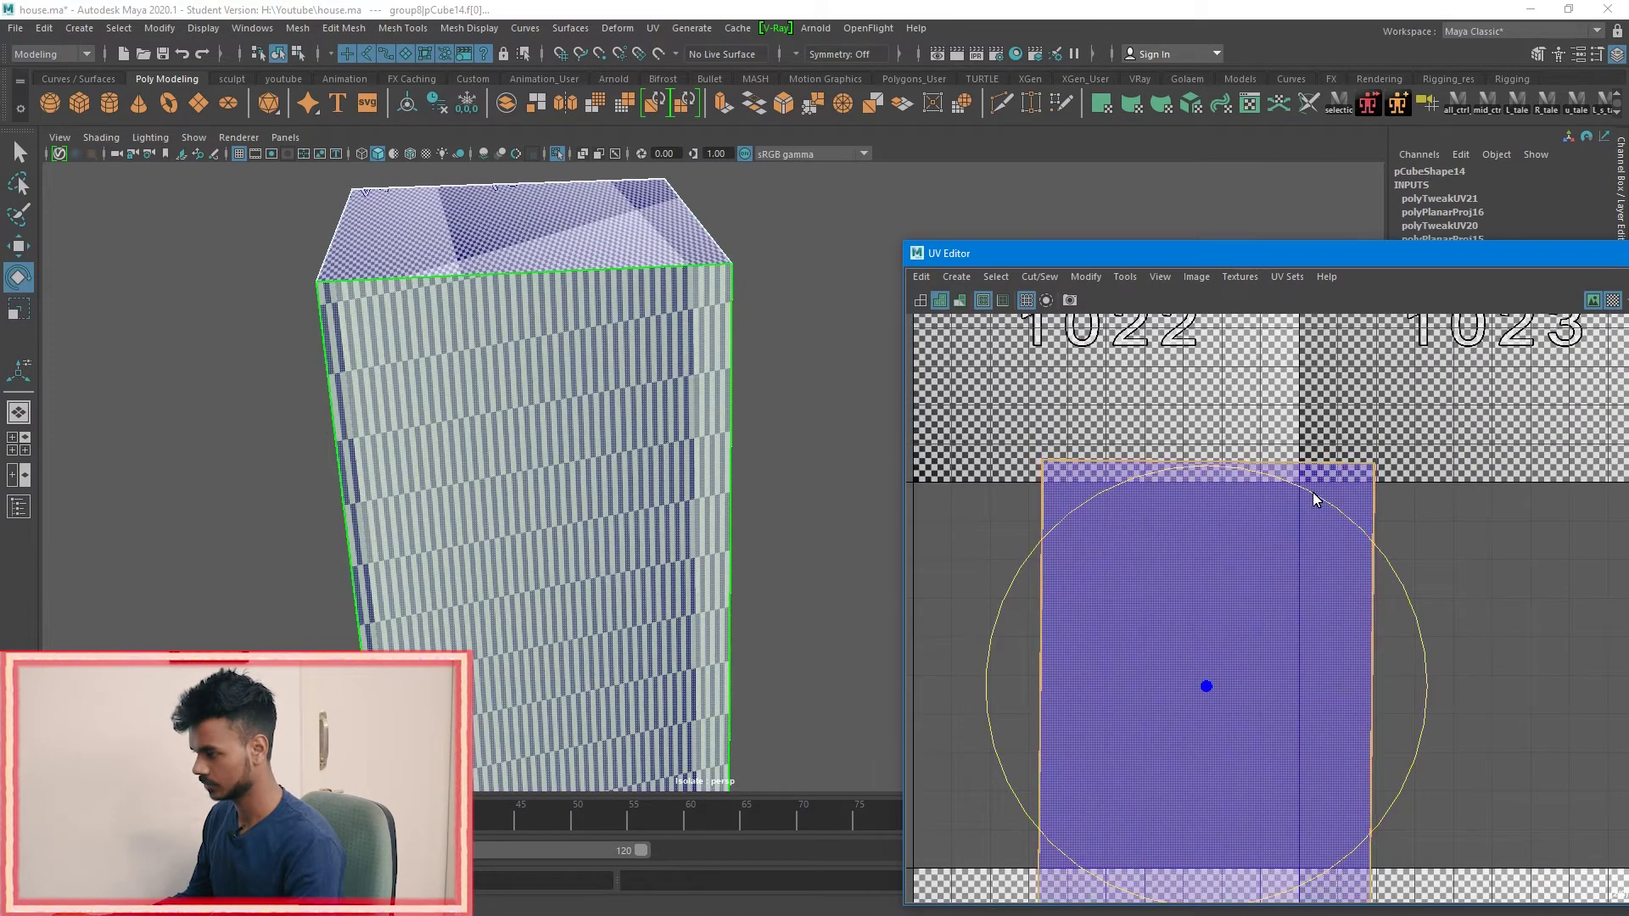
{"action": "key", "text": "r"}
{"action": "left_click_drag", "start_coordinate": [1212, 506], "coordinate": [1222, 685]}
{"action": "left_click_drag", "start_coordinate": [518, 501], "coordinate": [465, 511], "text": "alt"}
{"action": "scroll", "coordinate": [465, 511], "scroll_direction": "down", "scroll_amount": 5}
{"action": "left_click_drag", "start_coordinate": [1208, 685], "coordinate": [1264, 684]}
Step: Rotate the crossed top and bottom face shells until they are straight and aligned with each other
{"action": "left_click_drag", "start_coordinate": [526, 458], "coordinate": [602, 430], "text": "alt"}
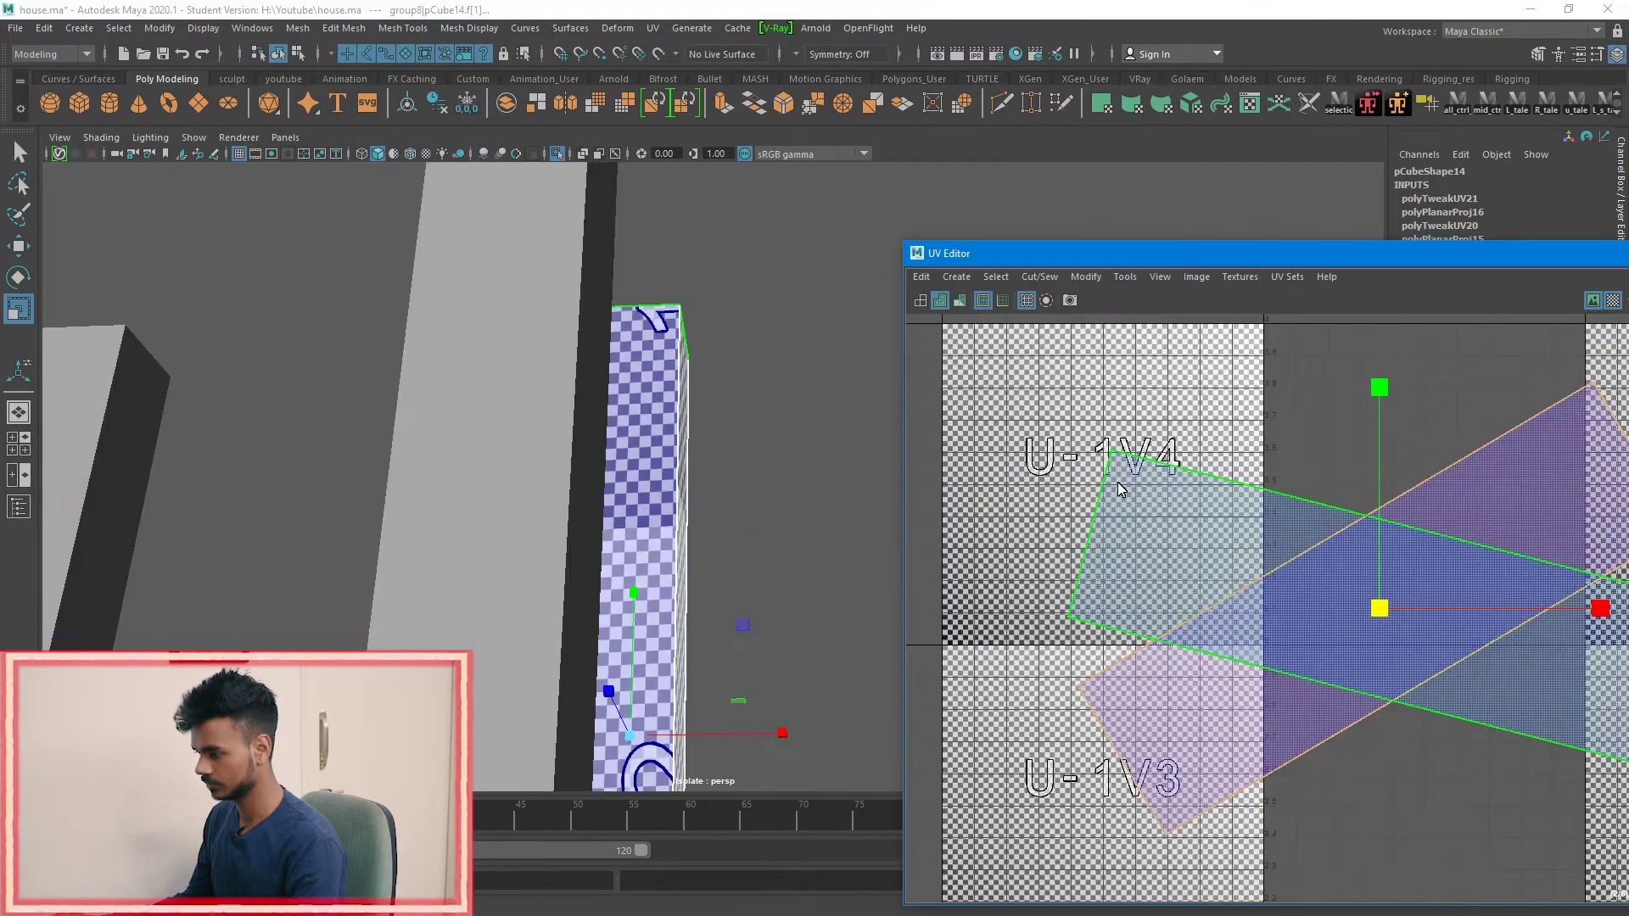
{"action": "key", "text": "f"}
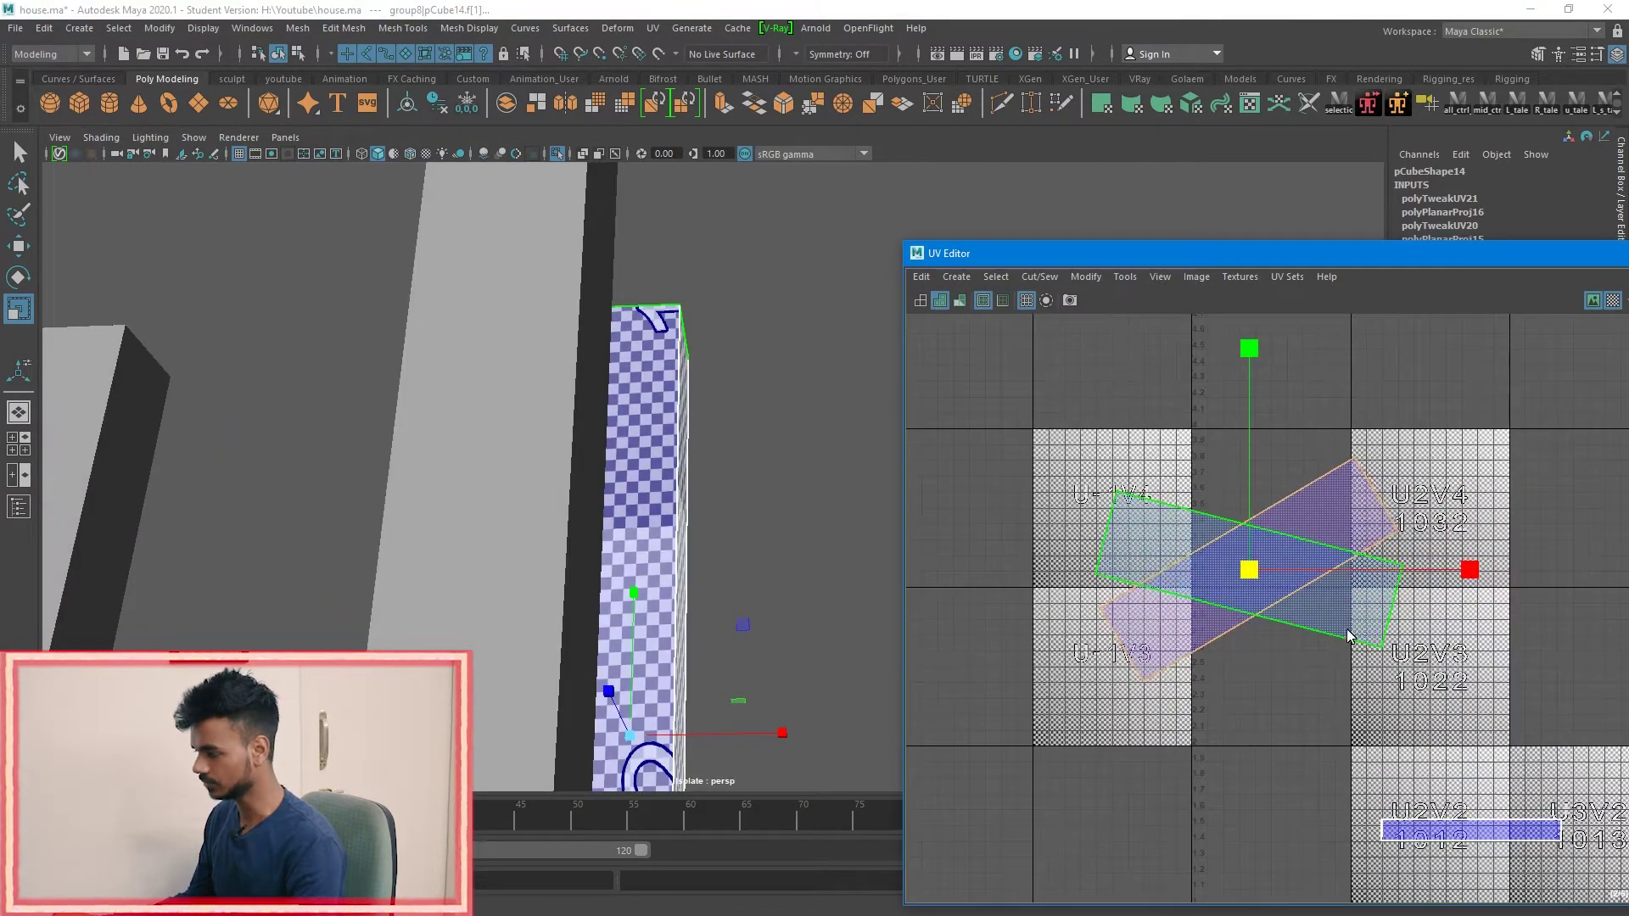
{"action": "scroll", "coordinate": [1205, 357], "scroll_direction": "up", "scroll_amount": 2}
{"action": "key", "text": "e"}
{"action": "left_click_drag", "start_coordinate": [1349, 386], "coordinate": [1182, 311]}
{"action": "left_click_drag", "start_coordinate": [679, 424], "coordinate": [726, 713], "text": "alt"}
{"action": "scroll", "coordinate": [726, 713], "scroll_direction": "up", "scroll_amount": 5}
{"action": "left_click_drag", "start_coordinate": [1415, 461], "coordinate": [1434, 574]}
Step: Compress the top and bottom shells horizontally until the checkers on the cap face look square
{"action": "left_click_drag", "start_coordinate": [598, 677], "coordinate": [711, 670], "text": "alt"}
{"action": "key", "text": "r"}
{"action": "left_click_drag", "start_coordinate": [1205, 329], "coordinate": [1207, 365]}
{"action": "key", "text": "ctrl+z"}
{"action": "left_click_drag", "start_coordinate": [1431, 548], "coordinate": [1245, 560]}
Step: Scale the top and bottom shells down uniformly to match the sides' checker size and place them beside the side-face strips
{"action": "left_click_drag", "start_coordinate": [1215, 546], "coordinate": [1083, 543]}
{"action": "scroll", "coordinate": [815, 577], "scroll_direction": "down", "scroll_amount": 5}
{"action": "left_click_drag", "start_coordinate": [814, 594], "coordinate": [747, 579], "text": "alt"}
{"action": "scroll", "coordinate": [746, 579], "scroll_direction": "up", "scroll_amount": 5}
{"action": "left_click_drag", "start_coordinate": [1211, 547], "coordinate": [1094, 558]}
{"action": "scroll", "coordinate": [1096, 566], "scroll_direction": "down", "scroll_amount": 3}
{"action": "key", "text": "w"}
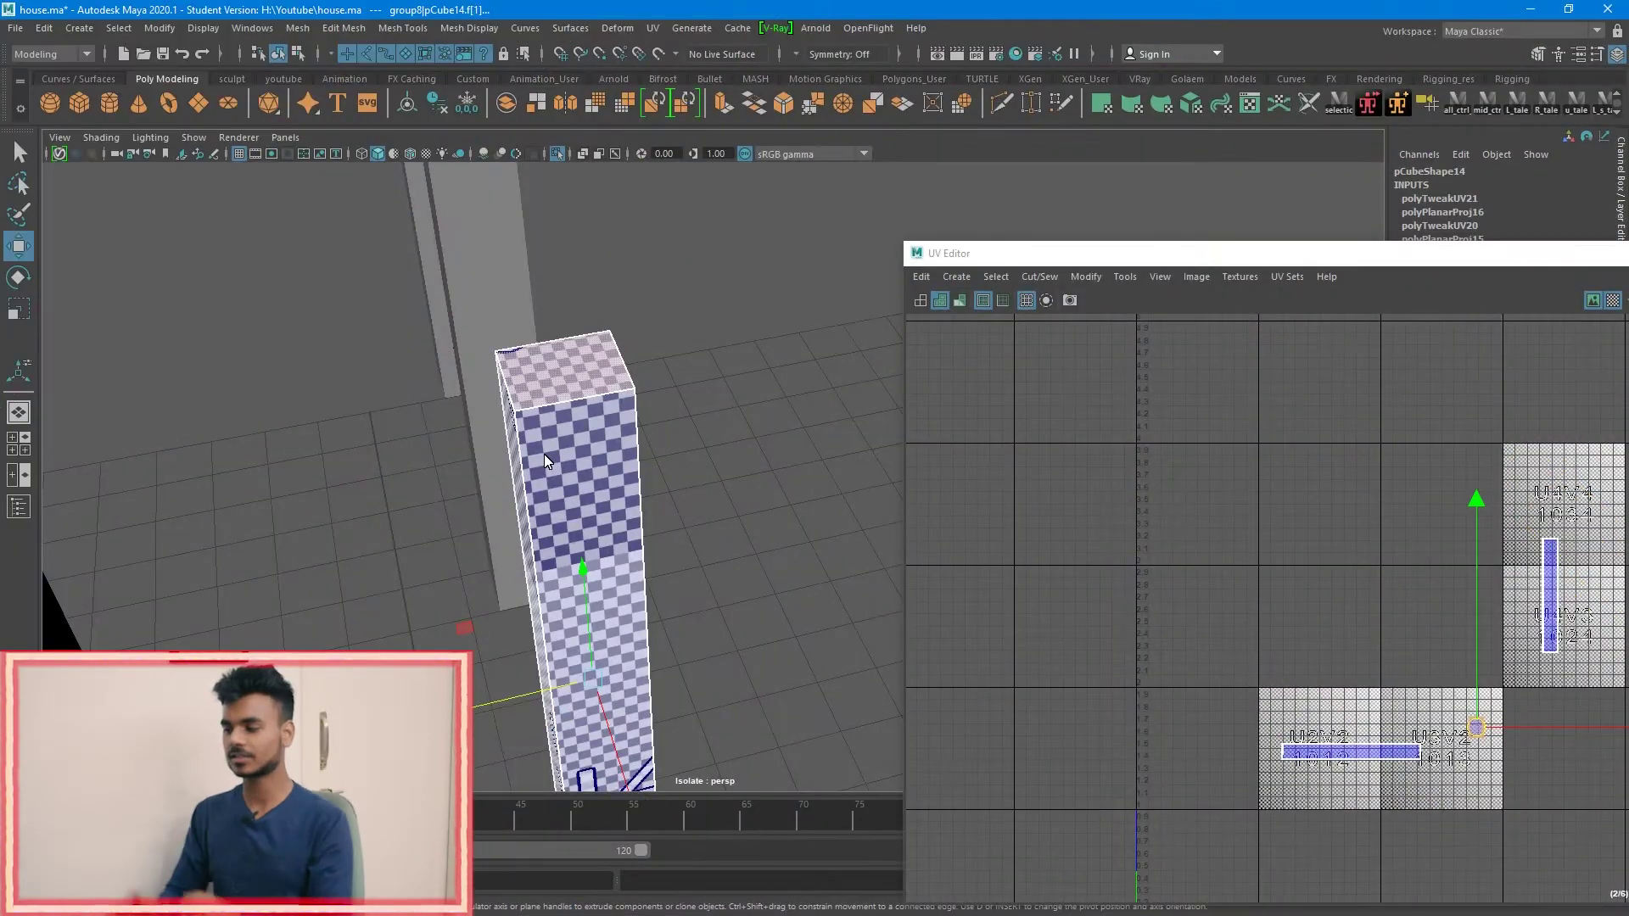
{"action": "left_click_drag", "start_coordinate": [457, 278], "coordinate": [639, 446], "text": "alt"}
{"action": "scroll", "coordinate": [640, 446], "scroll_direction": "up", "scroll_amount": 3}
{"action": "left_click", "coordinate": [628, 394]}
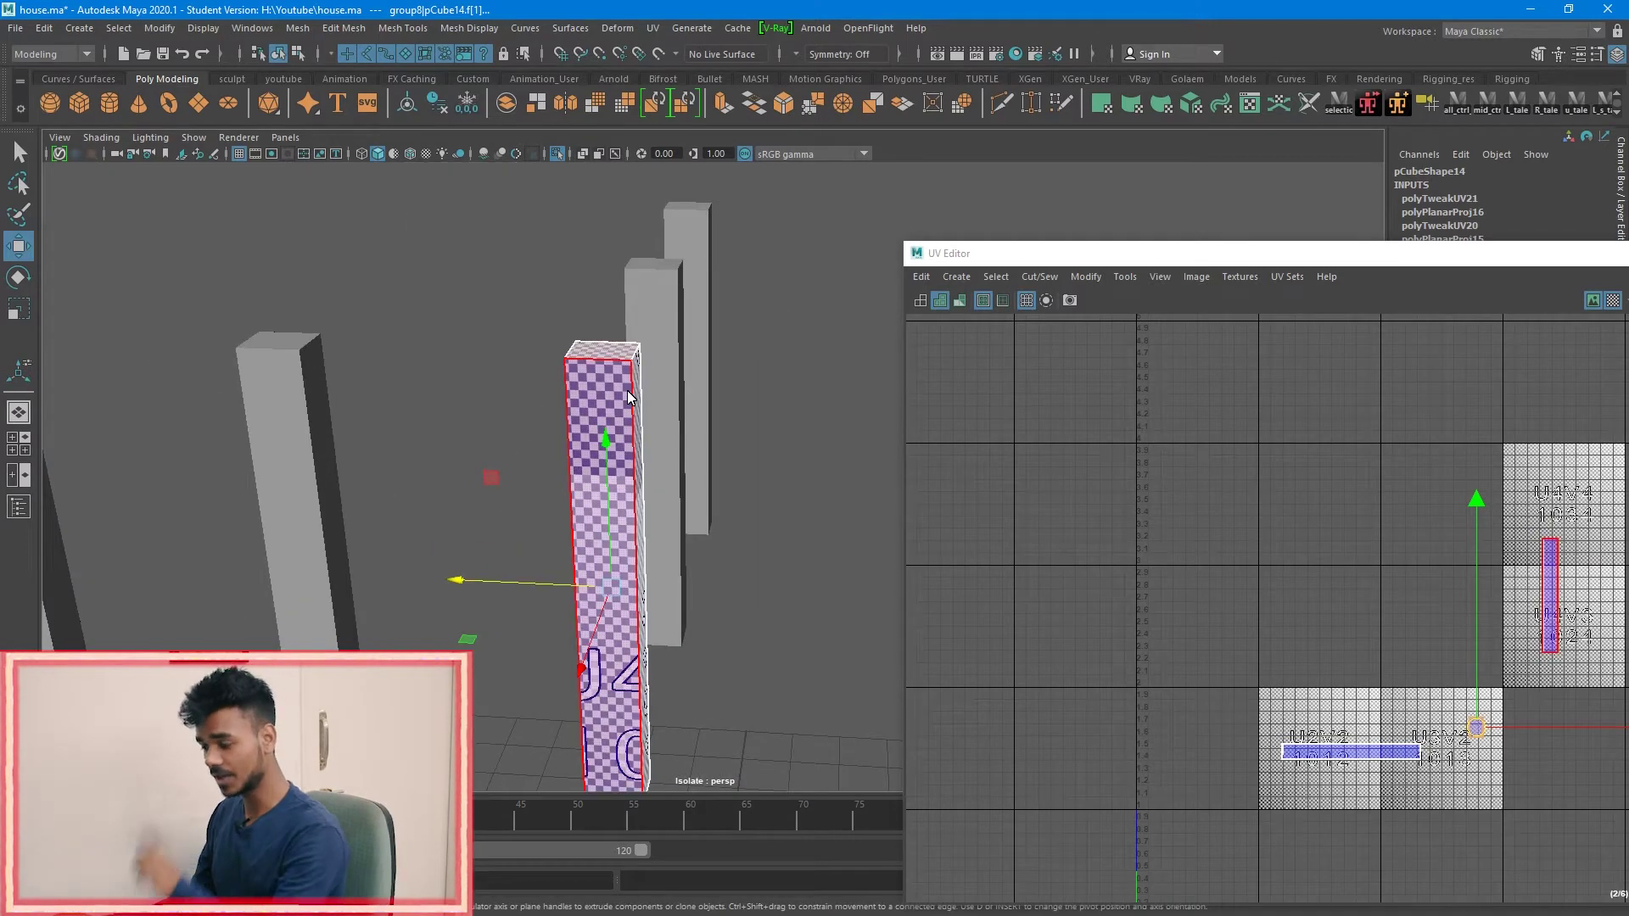
Step: Leave face editing on the UV-mapped baluster, compare it with the unmapped ones, and select the mapped baluster as a whole object
{"action": "right_click_drag", "start_coordinate": [628, 390], "coordinate": [787, 314]}
{"action": "scroll", "coordinate": [704, 404], "scroll_direction": "down", "scroll_amount": 3}
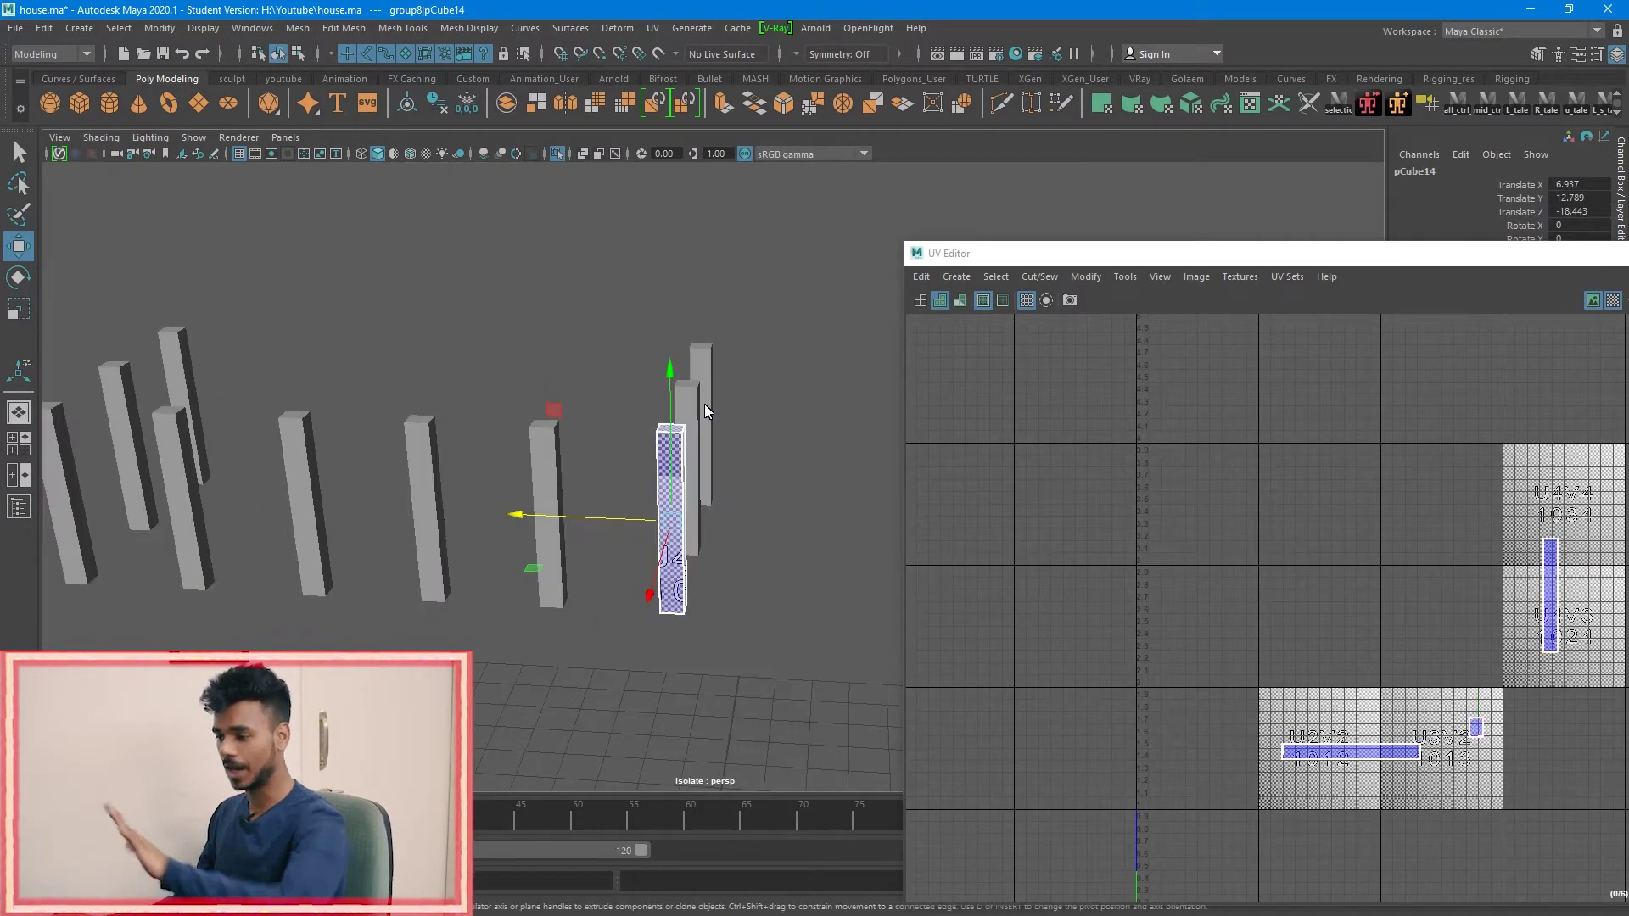
{"action": "left_click", "coordinate": [728, 462]}
{"action": "middle_click_drag", "start_coordinate": [730, 461], "coordinate": [794, 461], "text": "alt"}
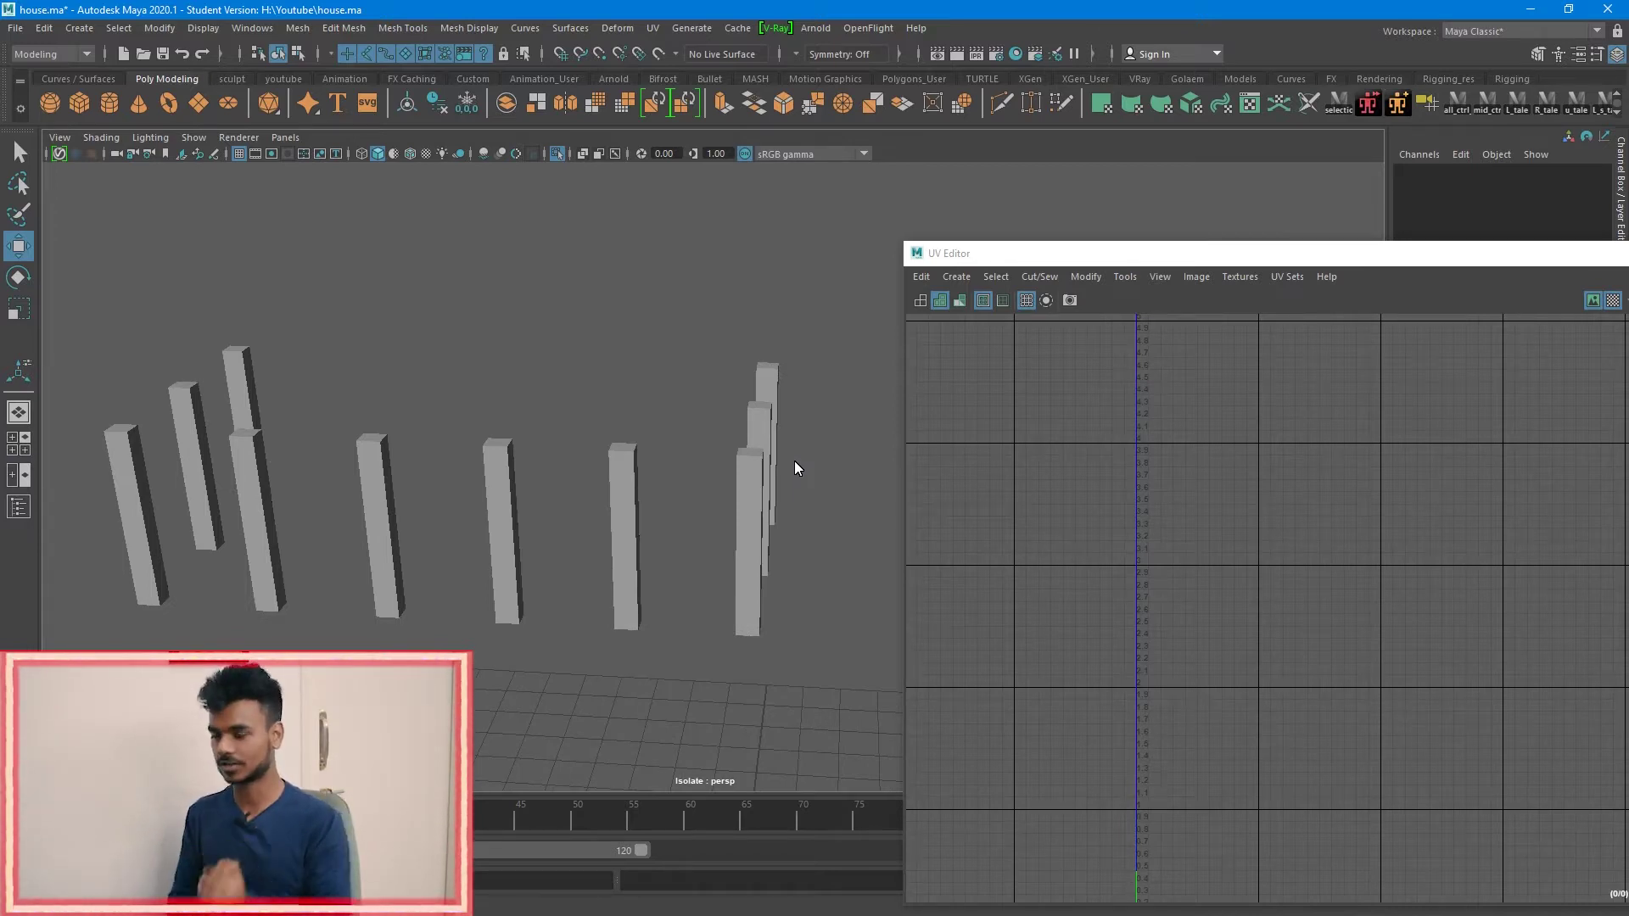
{"action": "left_click_drag", "start_coordinate": [606, 511], "coordinate": [722, 441], "text": "alt"}
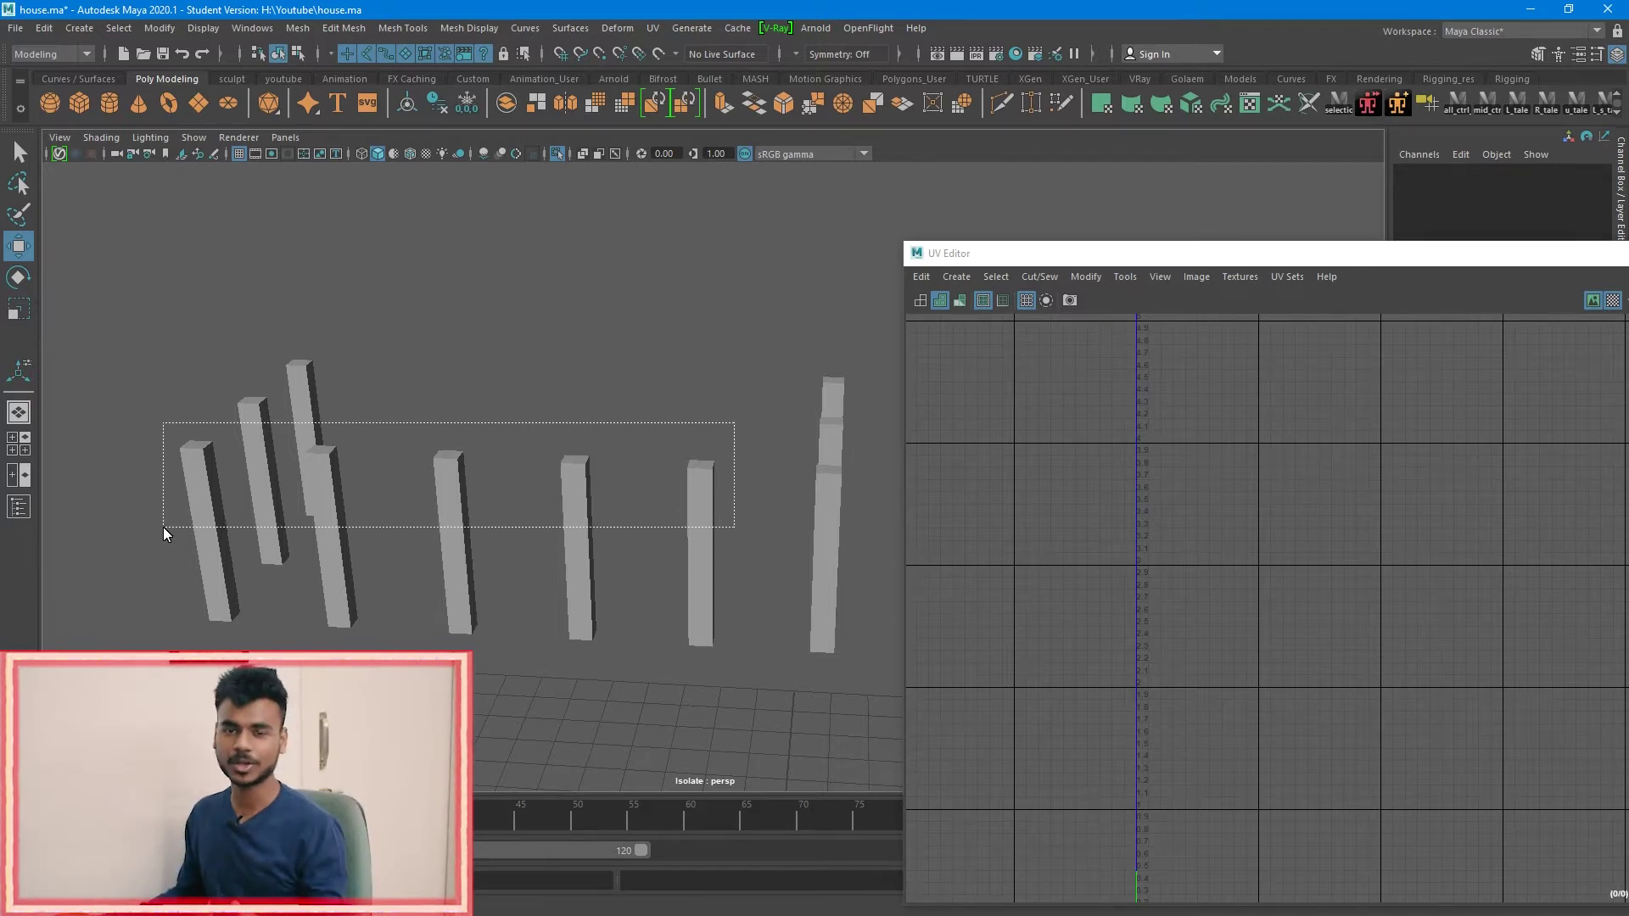
{"action": "left_click_drag", "start_coordinate": [163, 527], "coordinate": [163, 527]}
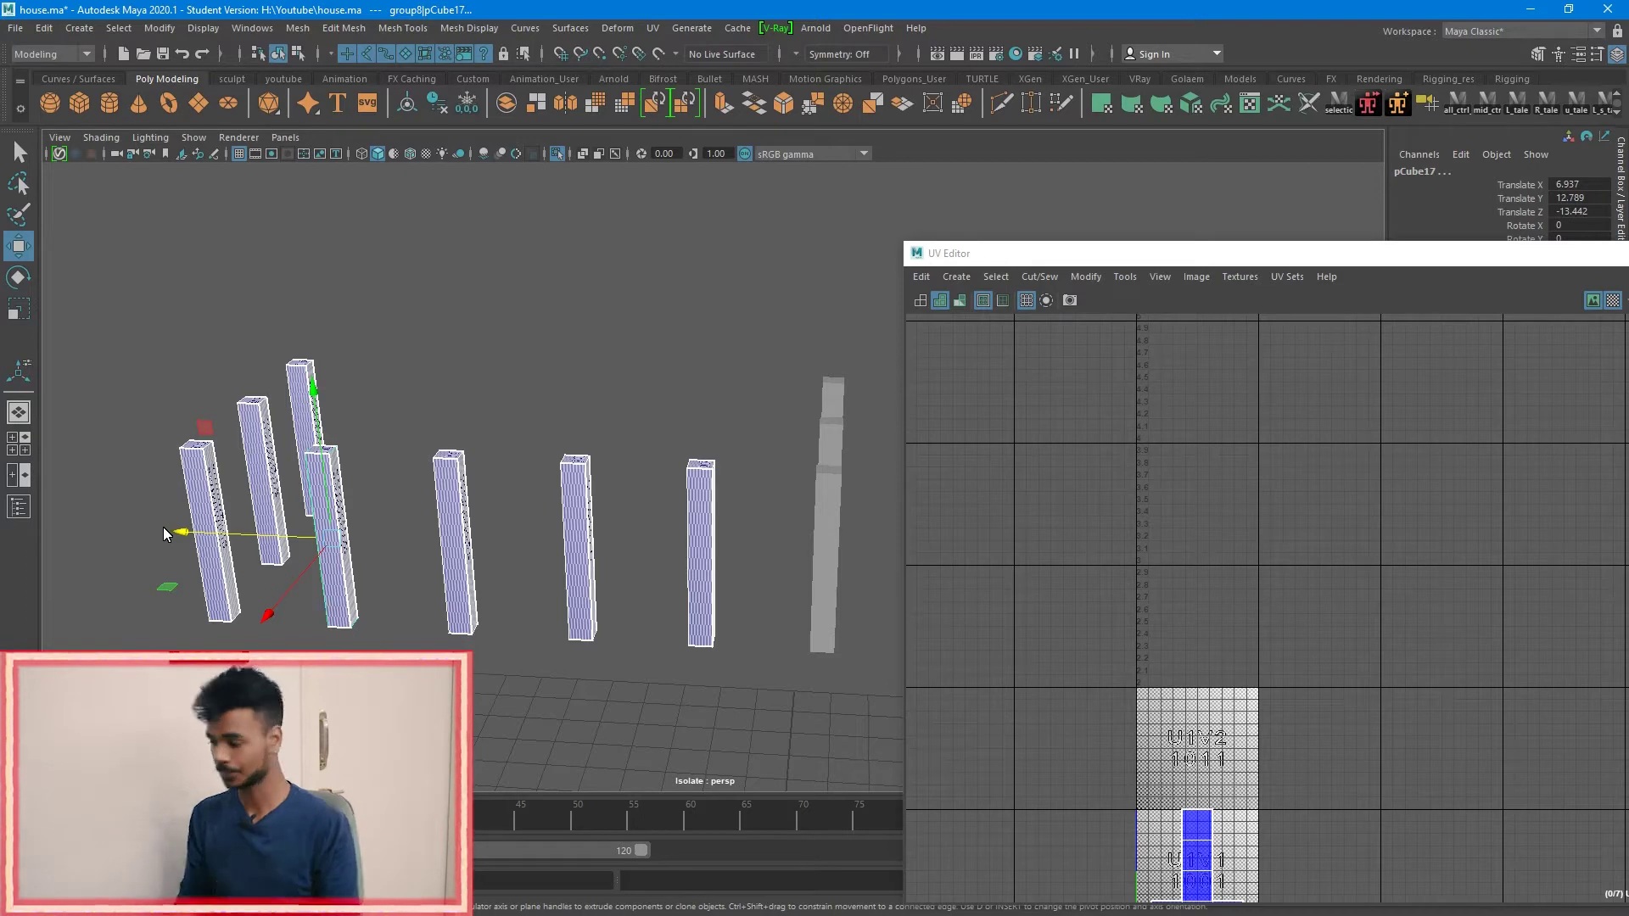
{"action": "left_click", "coordinate": [822, 560]}
{"action": "left_click_drag", "start_coordinate": [777, 551], "coordinate": [738, 527], "text": "alt"}
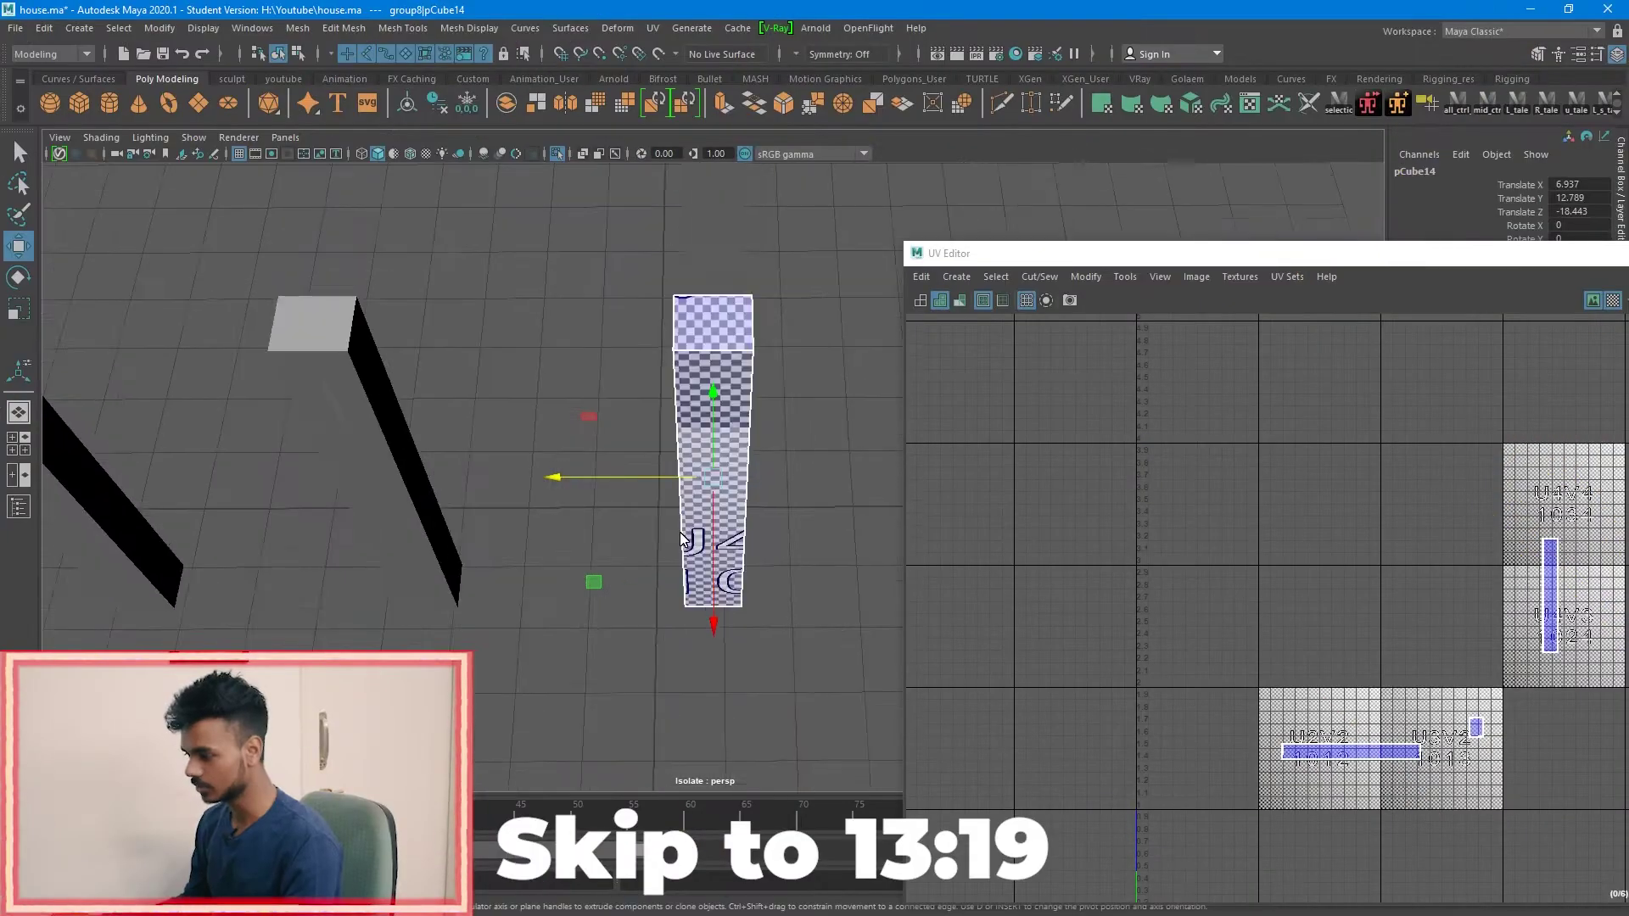
Step: Duplicate the UV-mapped baluster along the front row, placing a copy over each unmapped baluster at the same spacing
{"action": "left_click_drag", "start_coordinate": [670, 538], "coordinate": [336, 510]}
{"action": "middle_click_drag", "start_coordinate": [314, 509], "coordinate": [685, 593], "text": "alt"}
{"action": "key", "text": "shift+d"}
{"action": "key", "text": "shift+d"}
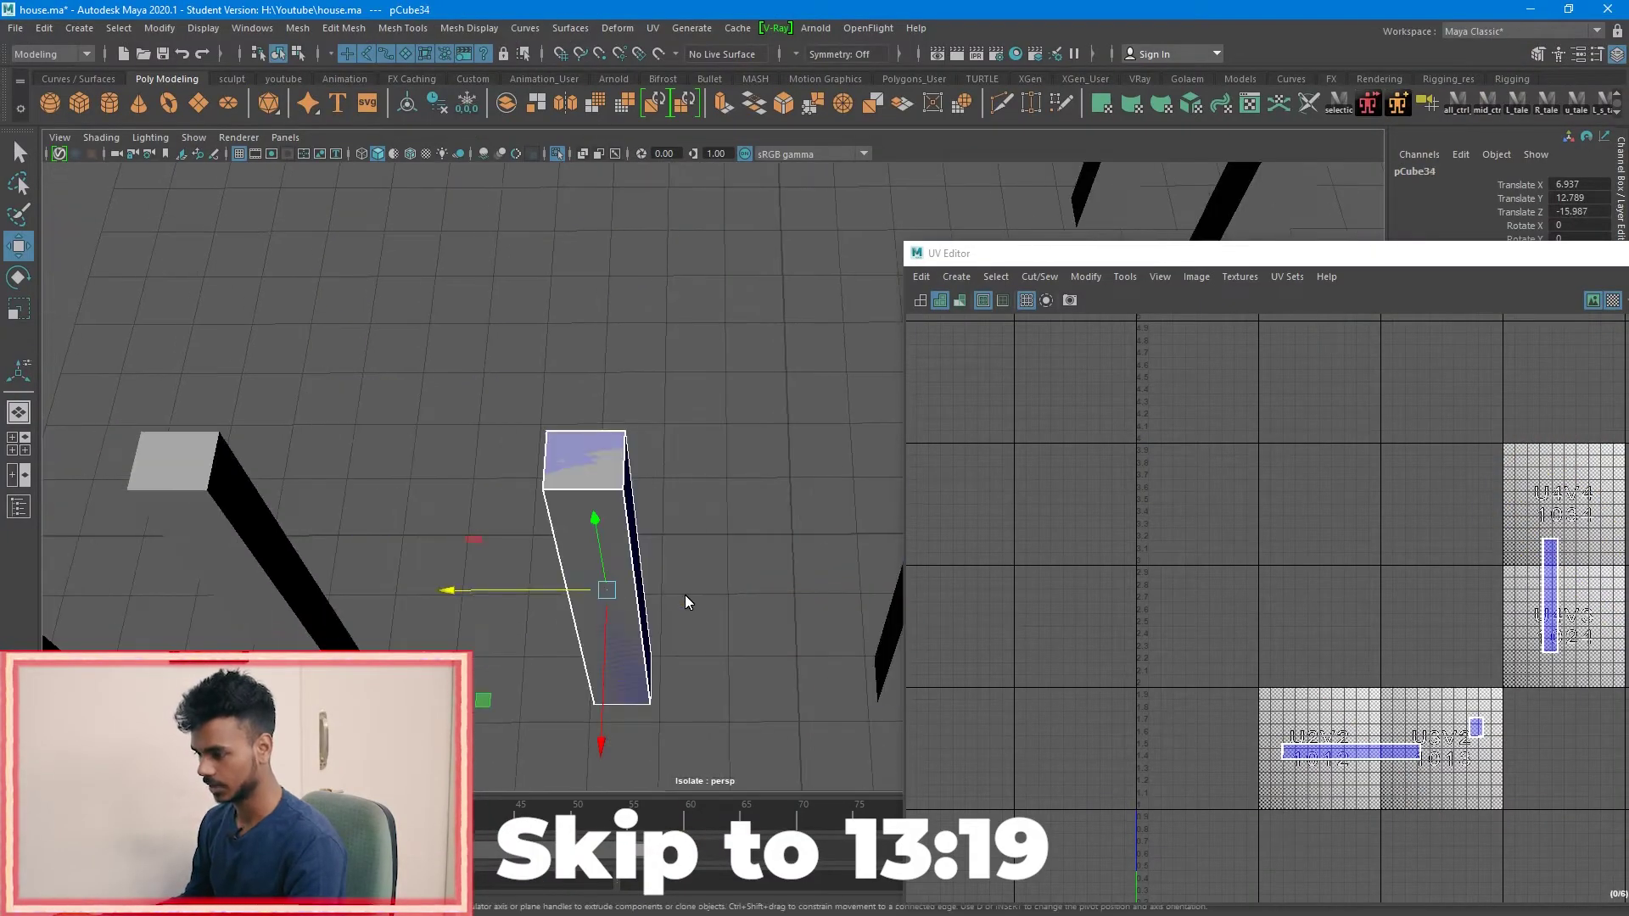
{"action": "middle_click_drag", "start_coordinate": [509, 564], "coordinate": [677, 558], "text": "alt"}
{"action": "middle_click_drag", "start_coordinate": [458, 540], "coordinate": [747, 548], "text": "alt"}
{"action": "key", "text": "shift+d"}
{"action": "middle_click_drag", "start_coordinate": [746, 487], "coordinate": [736, 487]}
{"action": "key", "text": "shift+d"}
Step: Duplicate the corner baluster along the adjoining side row, placing copies over the two unmapped balusters there
{"action": "middle_click_drag", "start_coordinate": [326, 454], "coordinate": [579, 451], "text": "alt"}
{"action": "left_click_drag", "start_coordinate": [579, 452], "coordinate": [604, 638], "text": "alt"}
{"action": "key", "text": "ctrl+d"}
{"action": "left_click_drag", "start_coordinate": [436, 649], "coordinate": [716, 598]}
{"action": "middle_click_drag", "start_coordinate": [750, 572], "coordinate": [621, 564], "text": "alt"}
{"action": "middle_click_drag", "start_coordinate": [621, 564], "coordinate": [878, 537]}
{"action": "key", "text": "shift+d"}
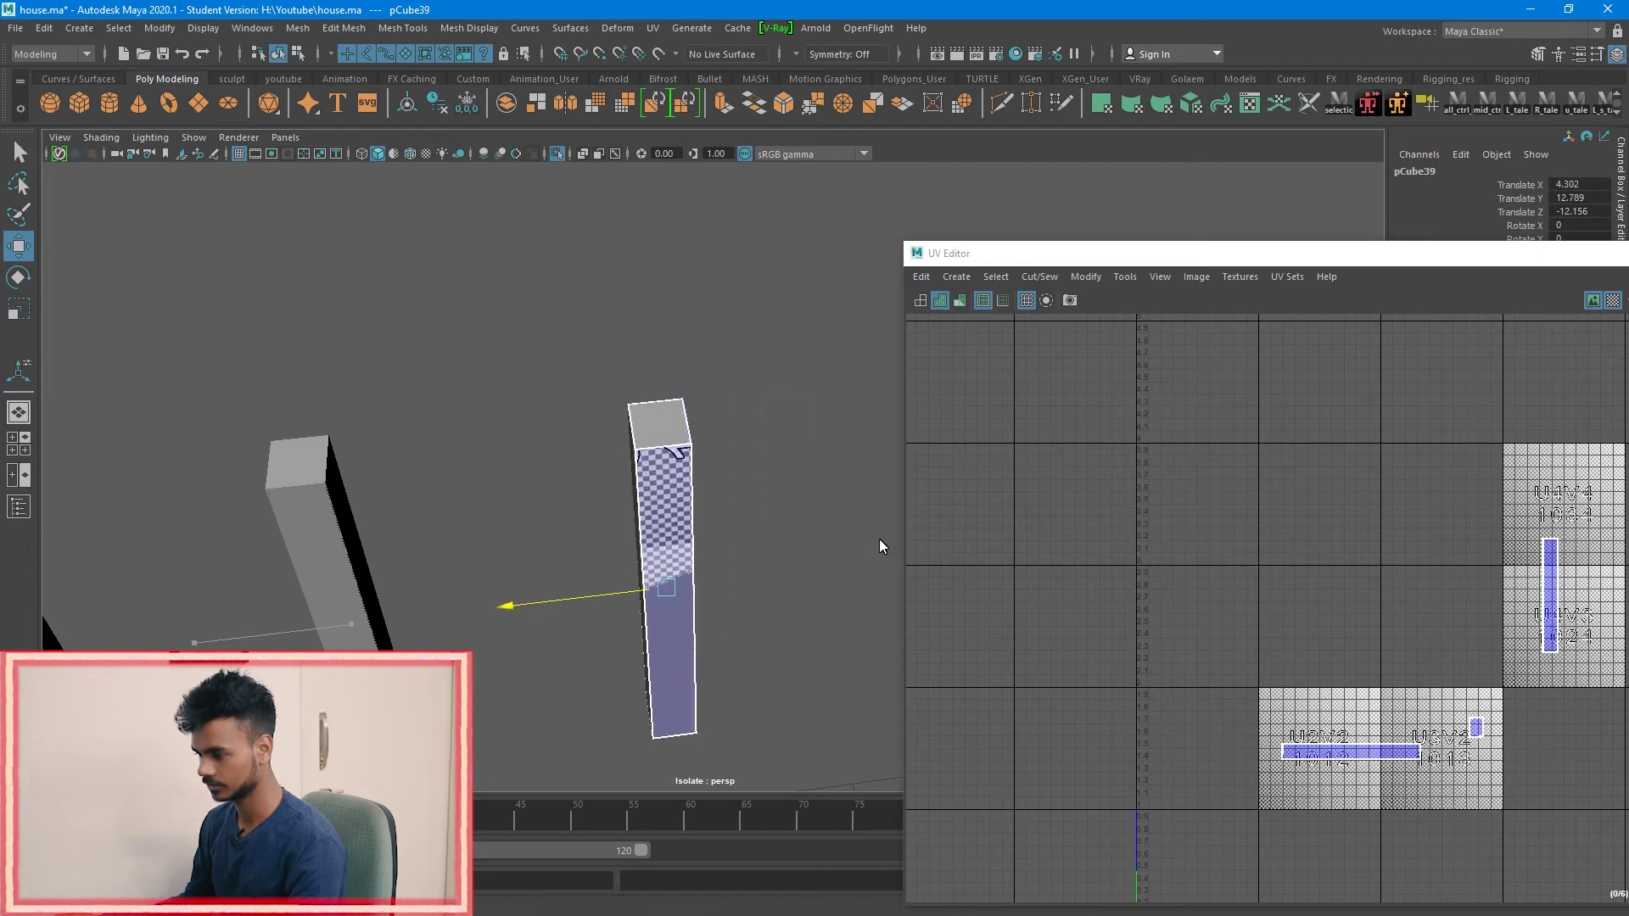
Step: Duplicate the last side-row baluster and move the copy across to the matching baluster of the opposite side row
{"action": "right_click_drag", "start_coordinate": [879, 538], "coordinate": [475, 373], "text": "alt"}
{"action": "left_click_drag", "start_coordinate": [475, 373], "coordinate": [637, 339], "text": "alt"}
{"action": "key", "text": "ctrl+d"}
{"action": "middle_click_drag", "start_coordinate": [585, 415], "coordinate": [937, 434]}
{"action": "key", "text": "f"}
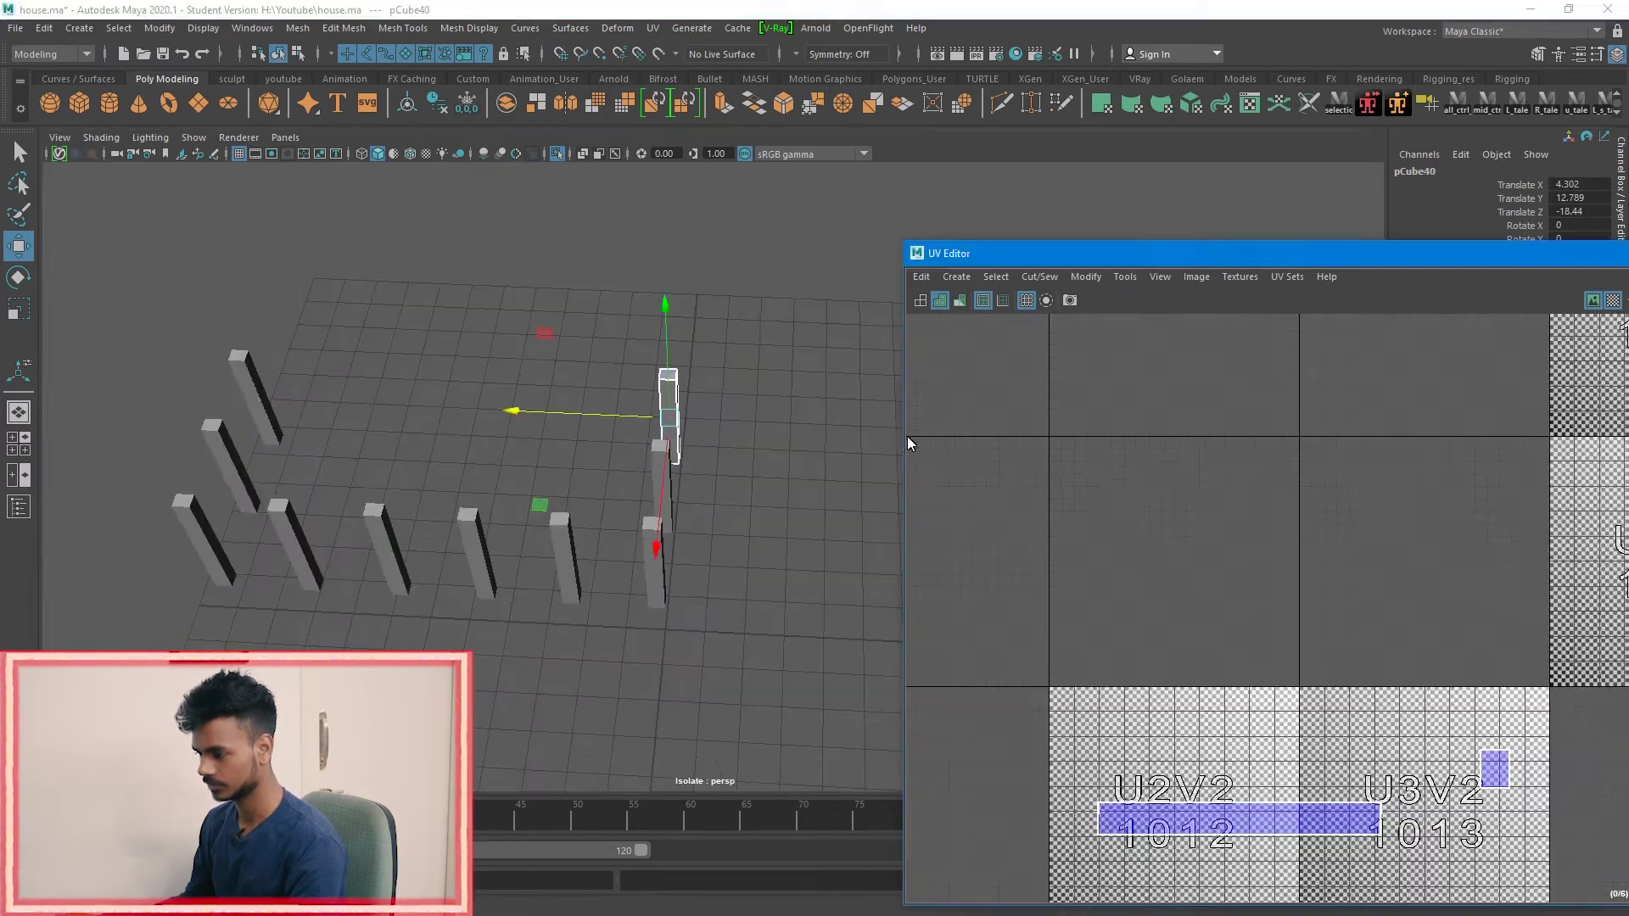
{"action": "key", "text": "f"}
{"action": "left_click_drag", "start_coordinate": [780, 465], "coordinate": [785, 534], "text": "alt"}
{"action": "middle_click_drag", "start_coordinate": [806, 462], "coordinate": [823, 451]}
Step: Duplicate that baluster and place the copy over the middle baluster of the same side row, at about X 5.62
{"action": "left_click_drag", "start_coordinate": [818, 462], "coordinate": [586, 477], "text": "alt"}
{"action": "key", "text": "ctrl+d"}
{"action": "middle_click_drag", "start_coordinate": [769, 478], "coordinate": [453, 472], "text": "shift"}
{"action": "left_click_drag", "start_coordinate": [453, 472], "coordinate": [543, 403], "text": "alt"}
{"action": "right_click_drag", "start_coordinate": [542, 403], "coordinate": [459, 472], "text": "alt"}
{"action": "middle_click_drag", "start_coordinate": [460, 471], "coordinate": [551, 456], "text": "alt"}
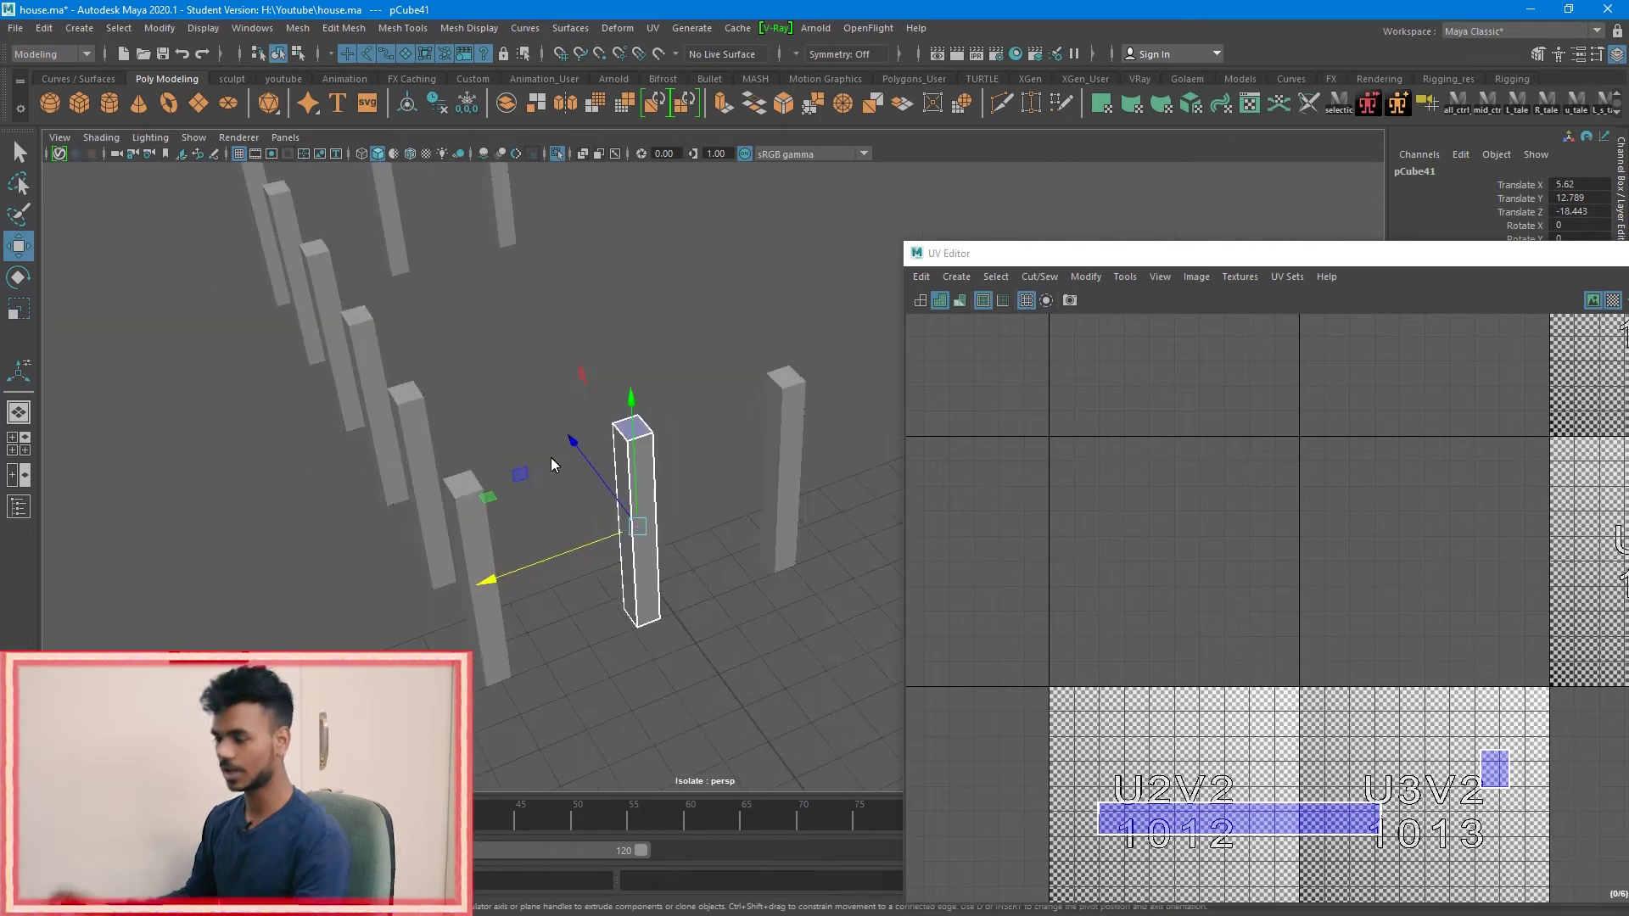
Step: Select and delete the original unmapped balusters that overlap the mapped copies in this side row
{"action": "right_click_drag", "start_coordinate": [567, 448], "coordinate": [552, 404], "text": "alt"}
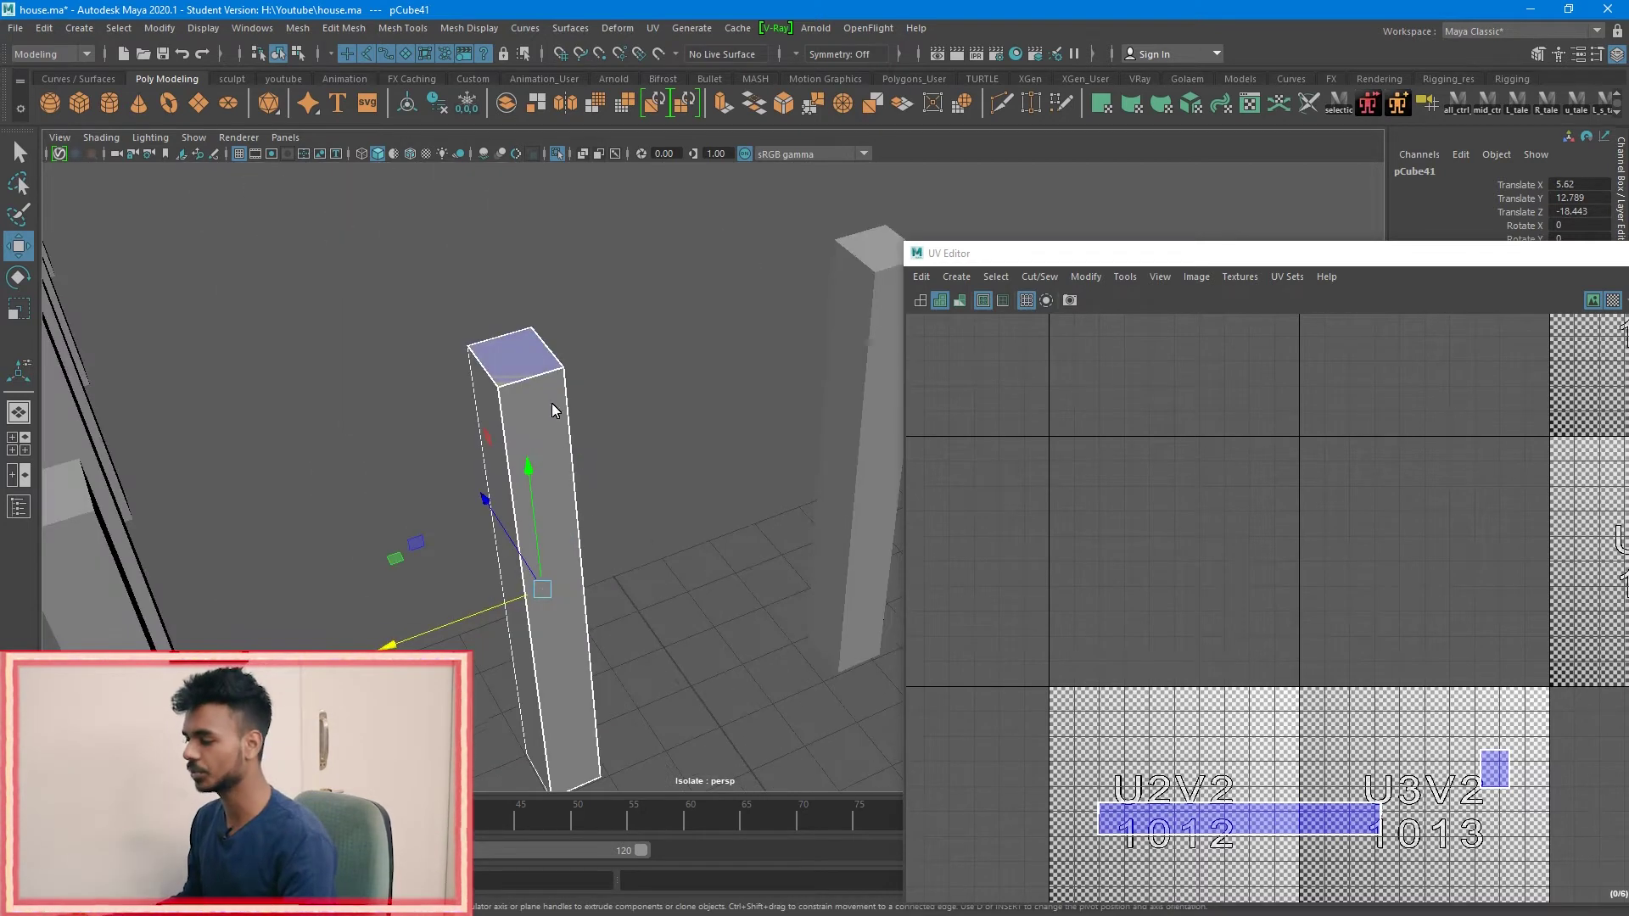
{"action": "left_click", "coordinate": [481, 429]}
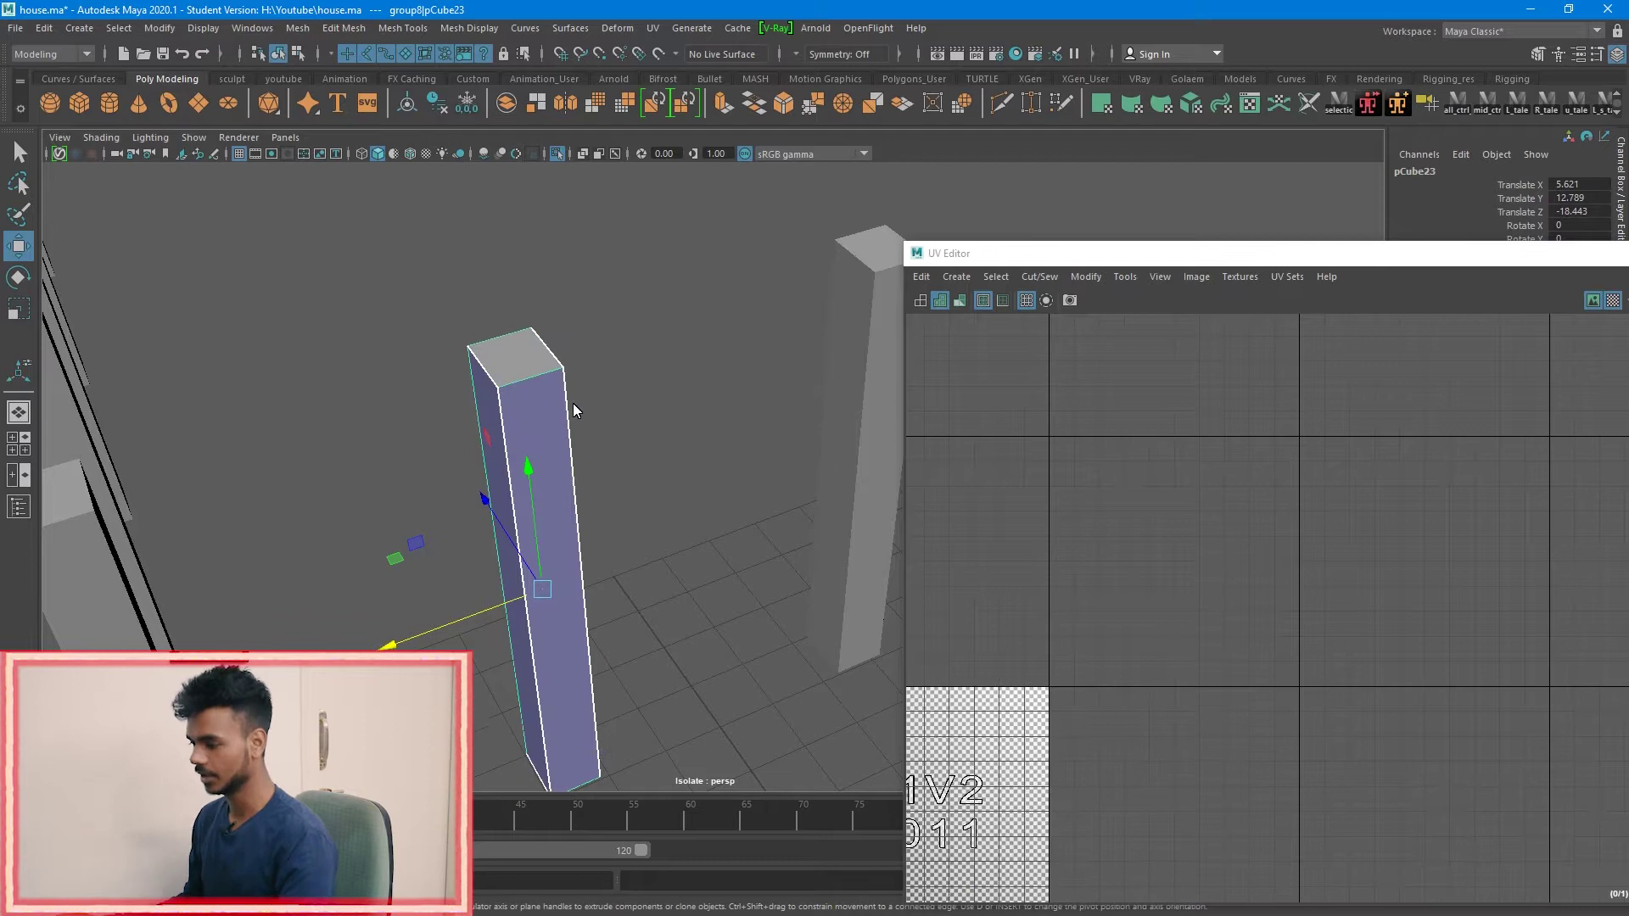
{"action": "left_click", "coordinate": [572, 405]}
{"action": "left_click", "coordinate": [548, 415]}
{"action": "left_click", "coordinate": [857, 275]}
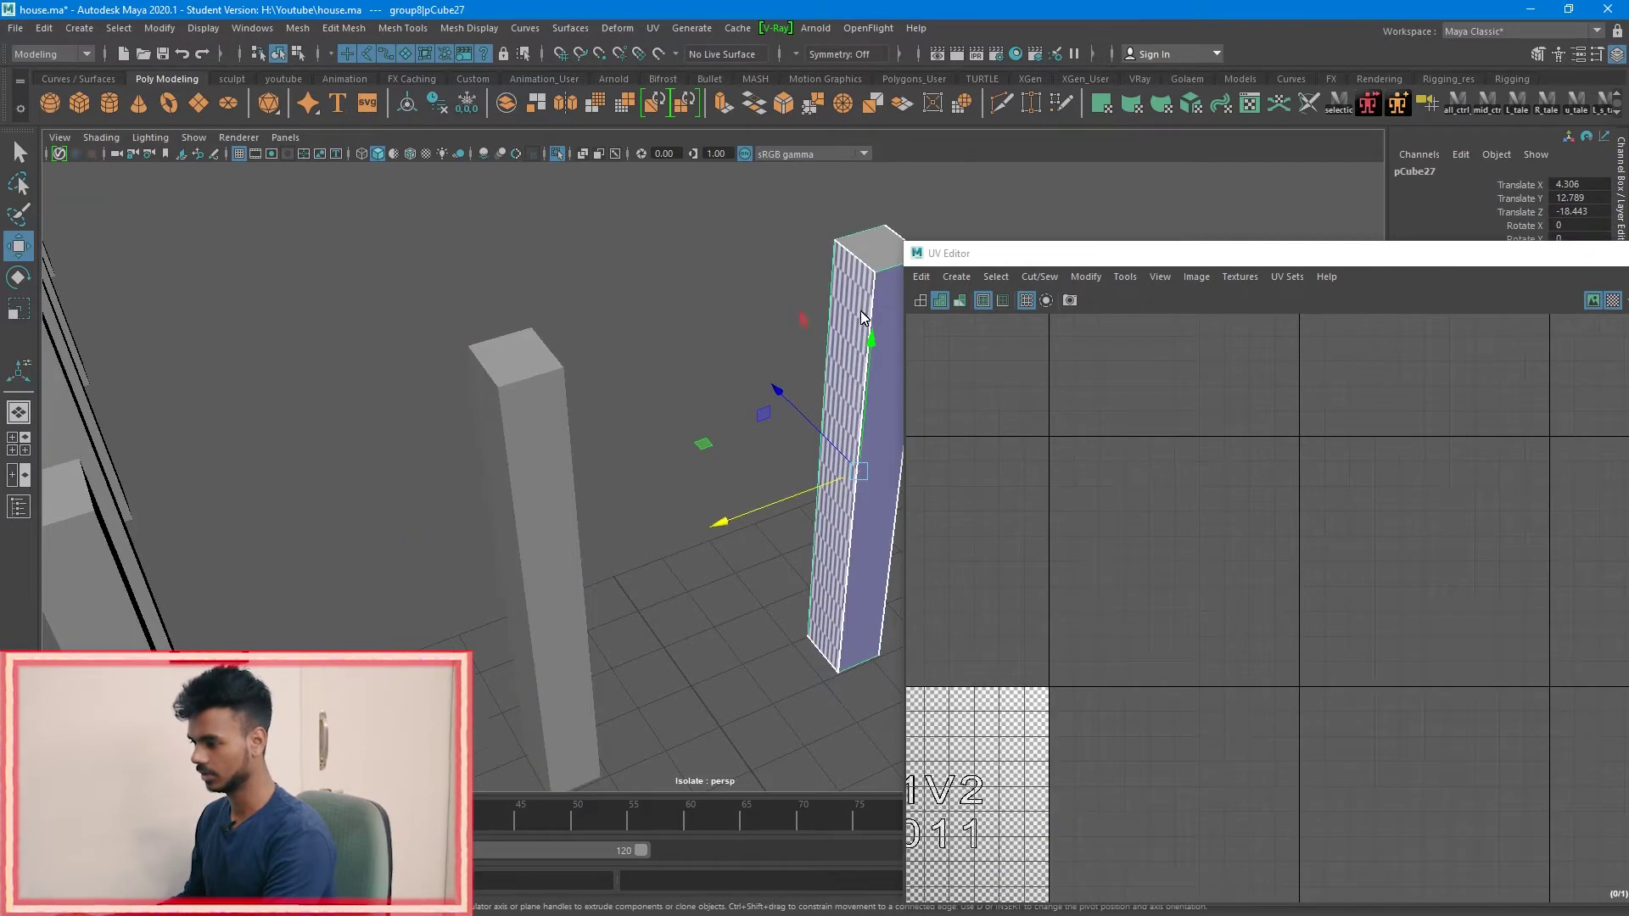
{"action": "left_click", "coordinate": [841, 335]}
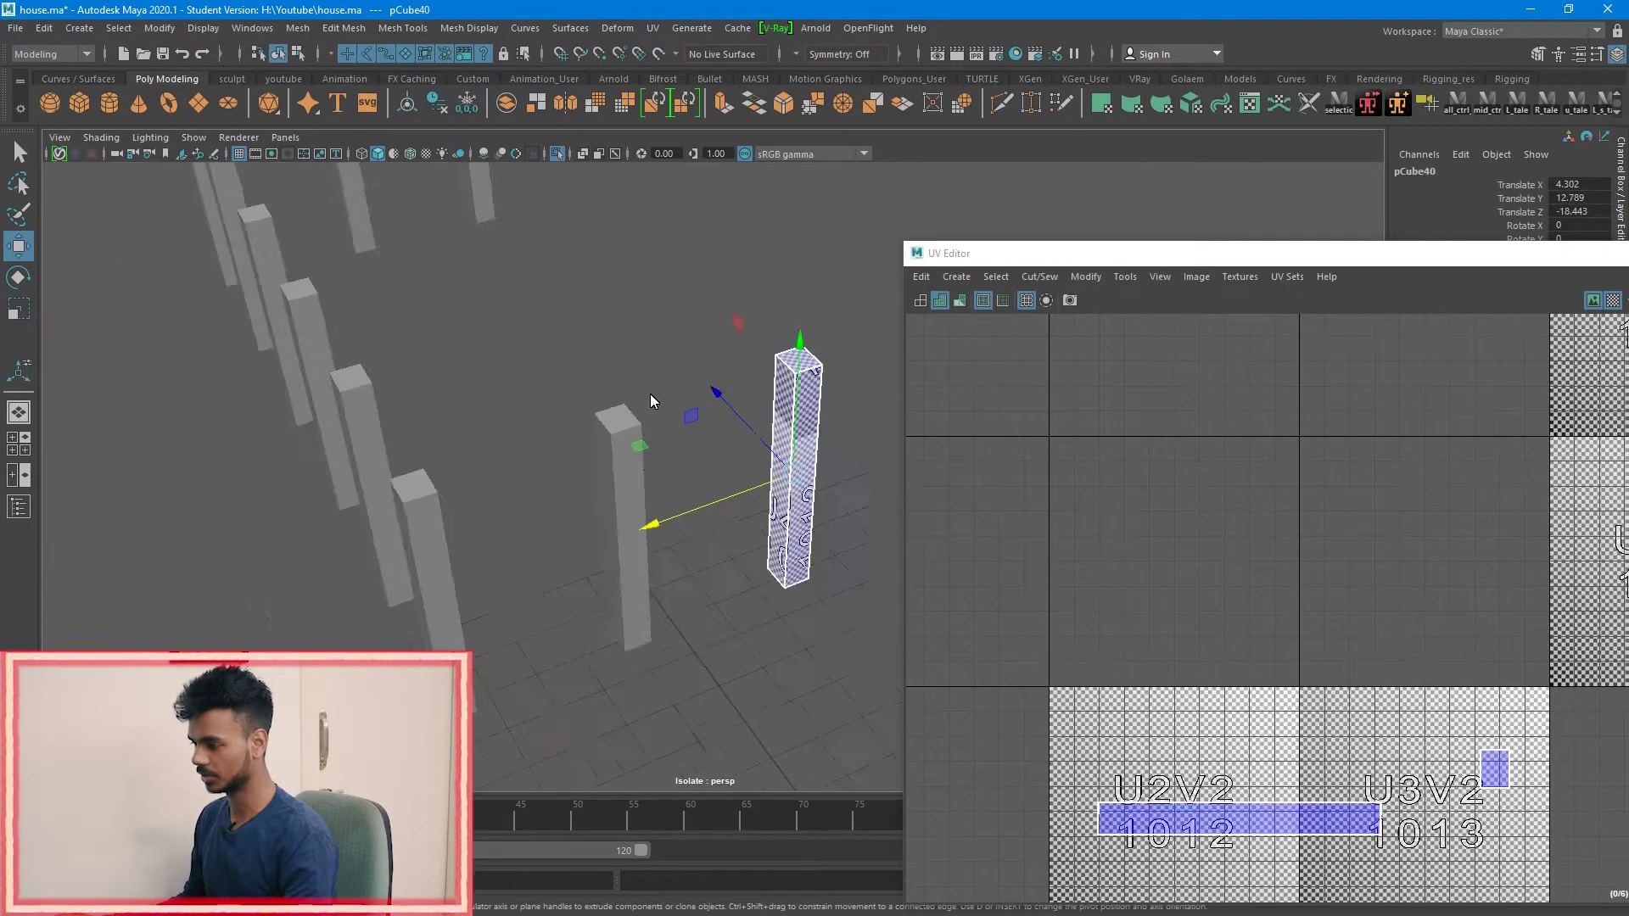
{"action": "left_click_drag", "start_coordinate": [655, 400], "coordinate": [528, 473], "text": "alt"}
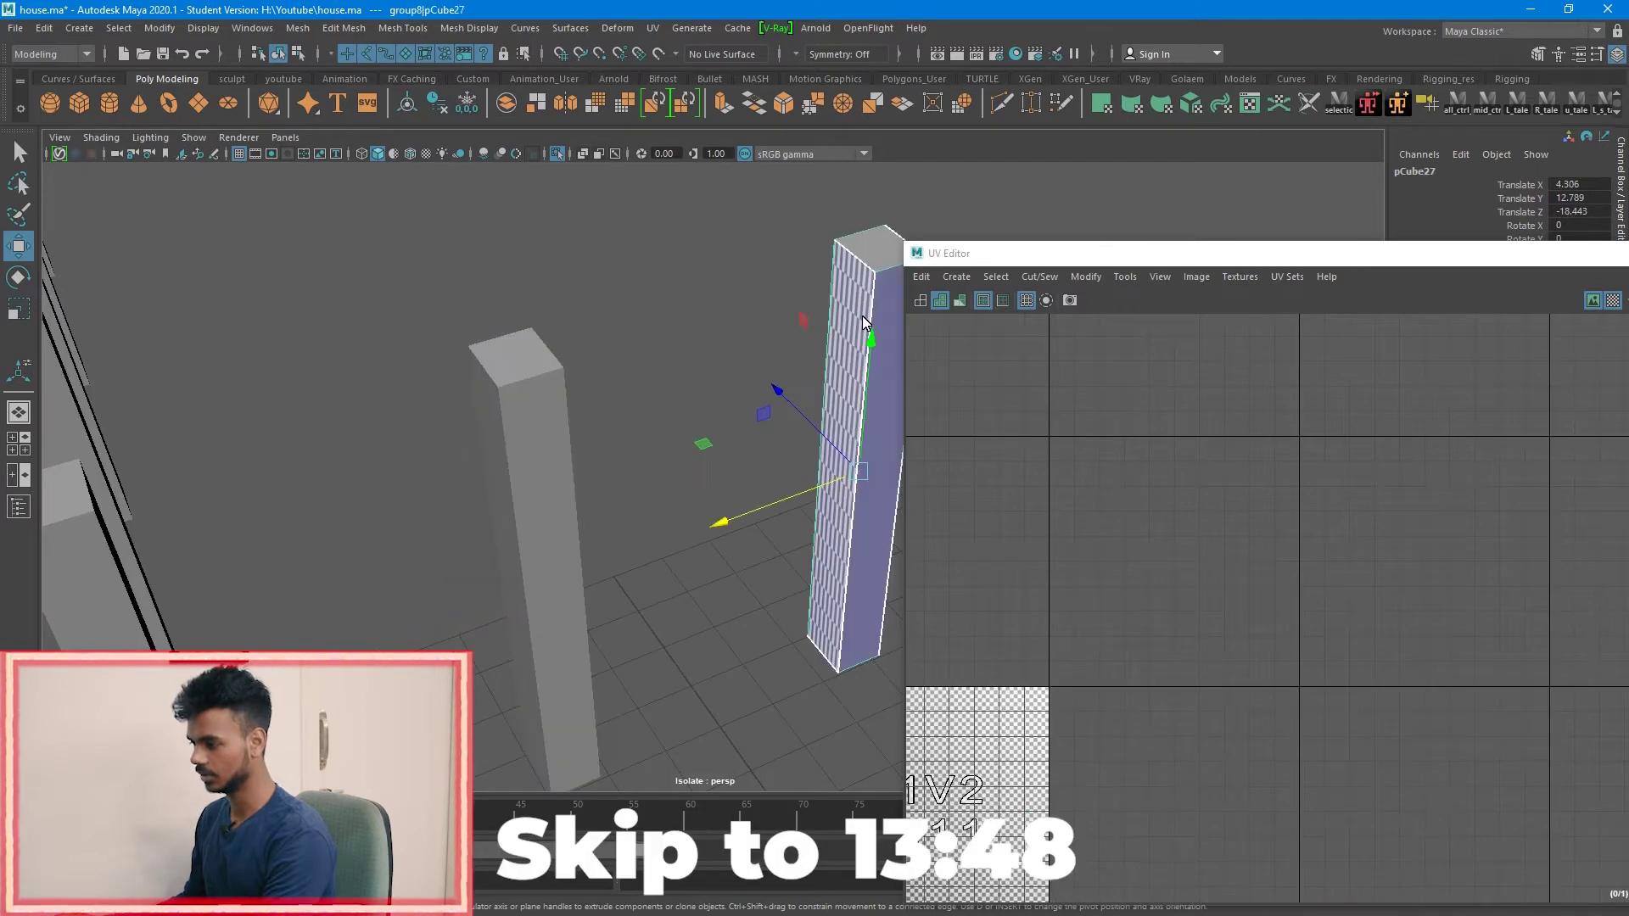
{"action": "left_click", "coordinate": [853, 289]}
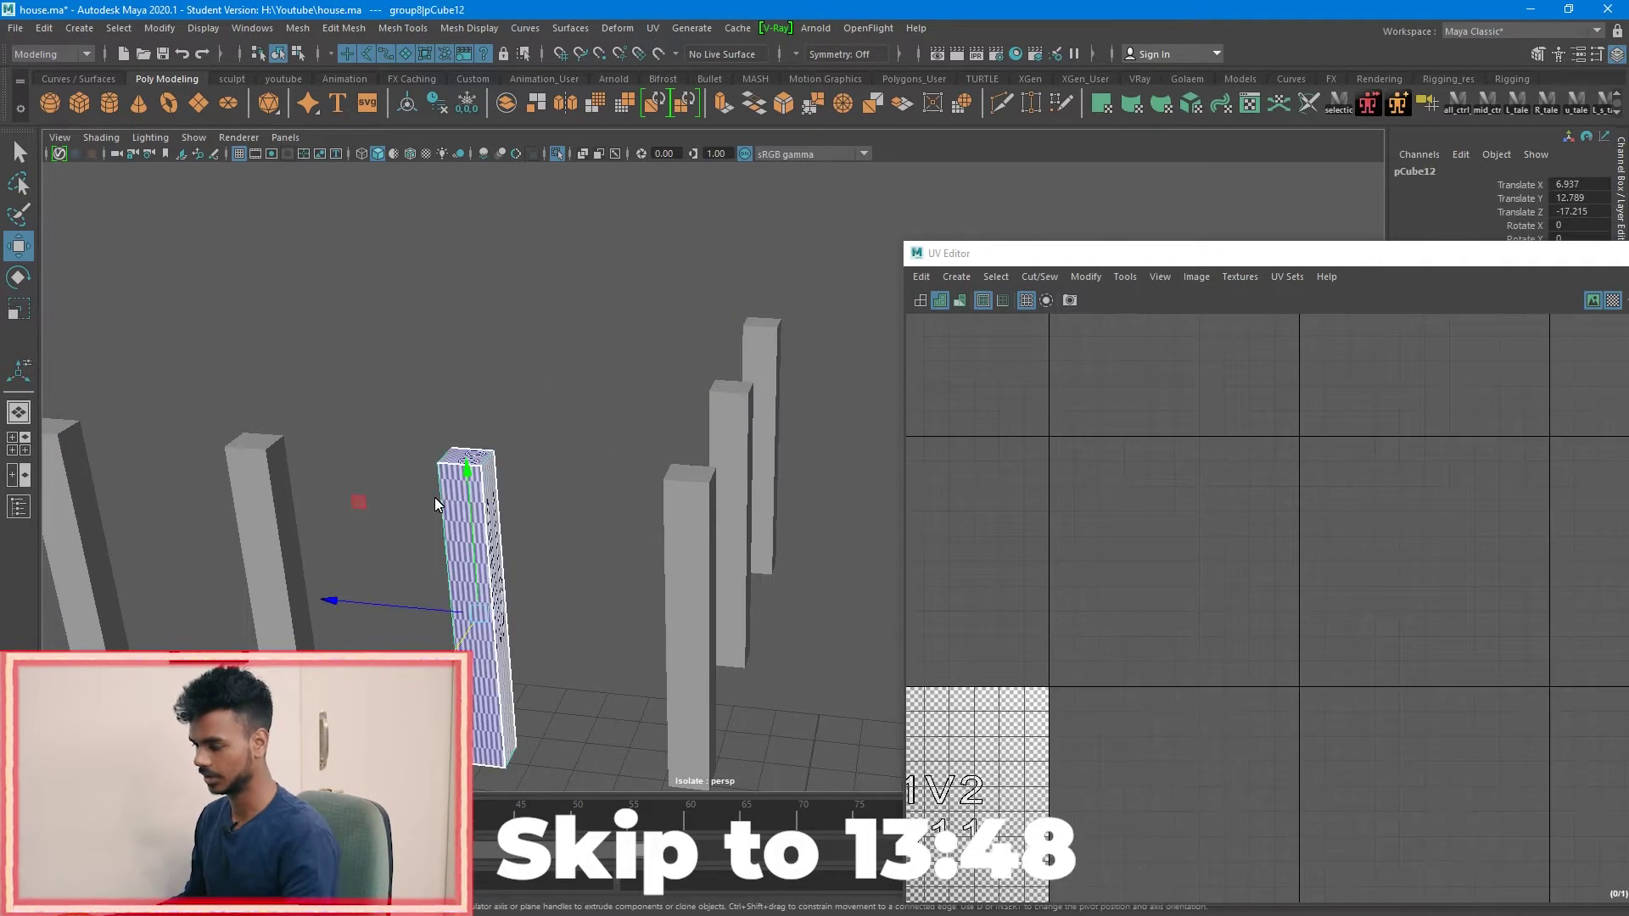
Step: Select and delete the original unmapped balusters overlapping the copies along the front row, through to the corner
{"action": "left_click", "coordinate": [496, 518]}
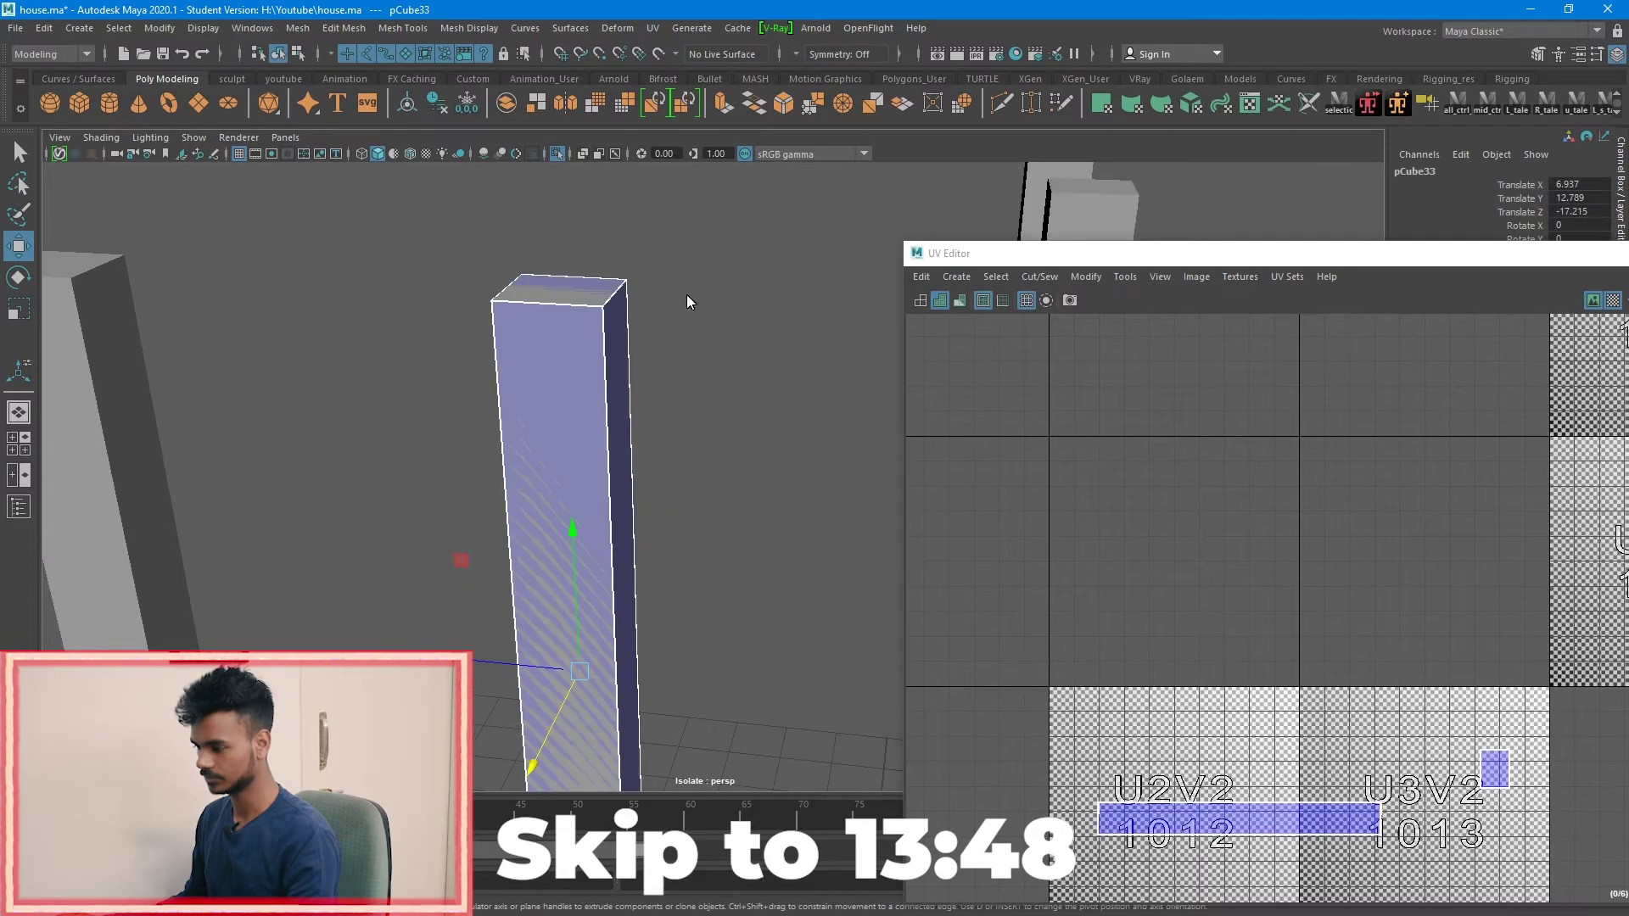
{"action": "left_click", "coordinate": [552, 427]}
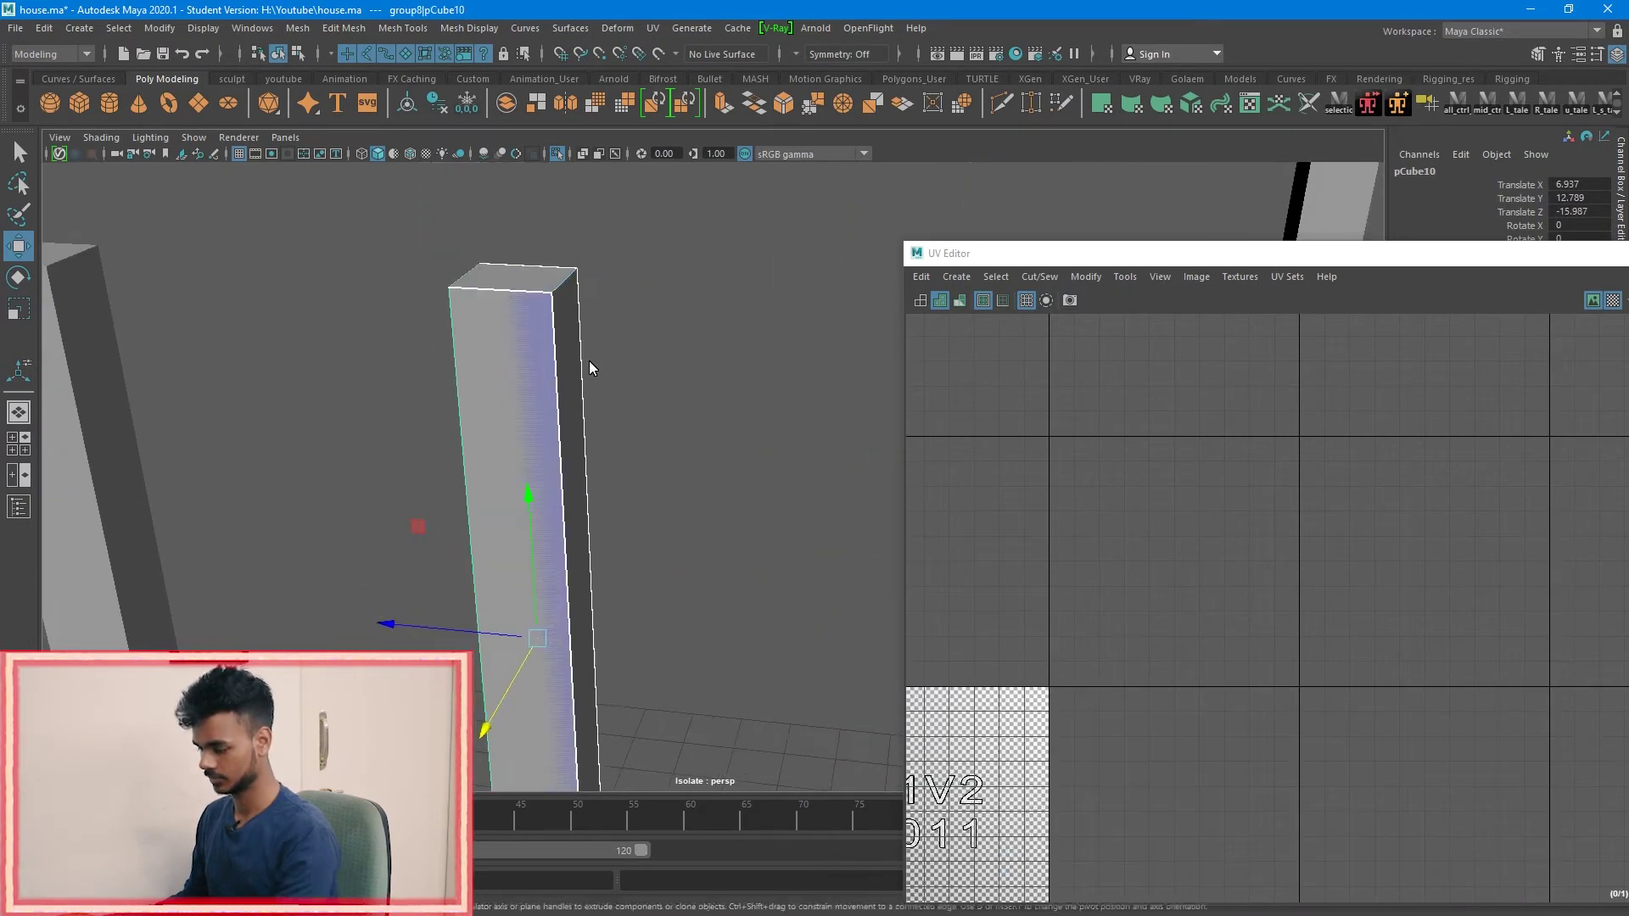
{"action": "left_click", "coordinate": [554, 424]}
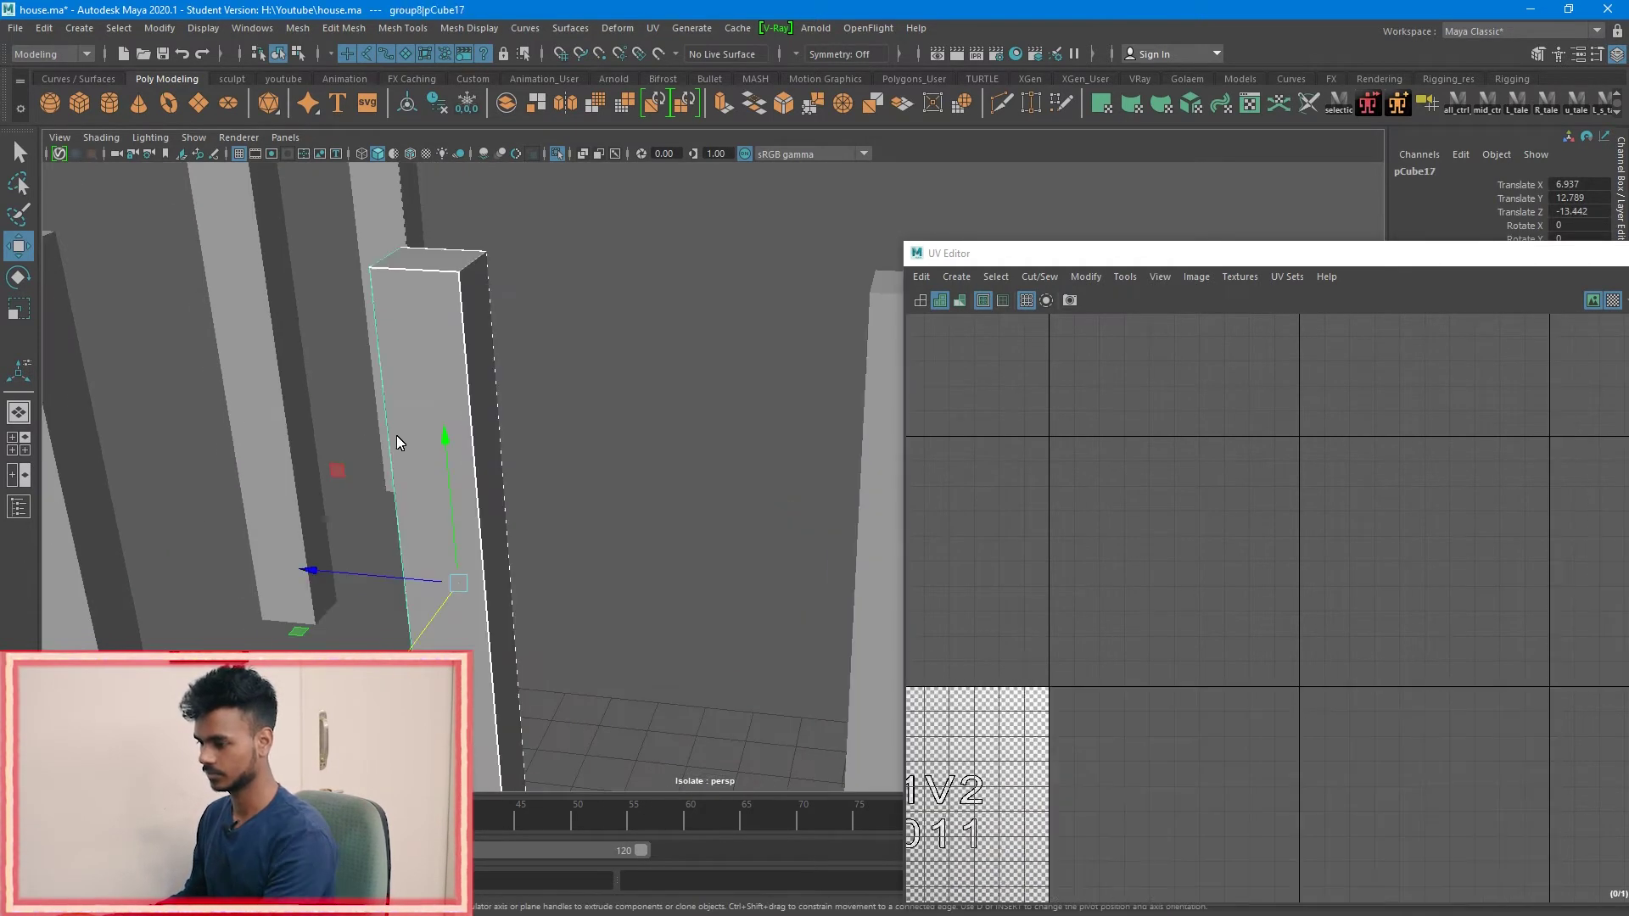
{"action": "left_click", "coordinate": [397, 438]}
{"action": "left_click", "coordinate": [763, 487]}
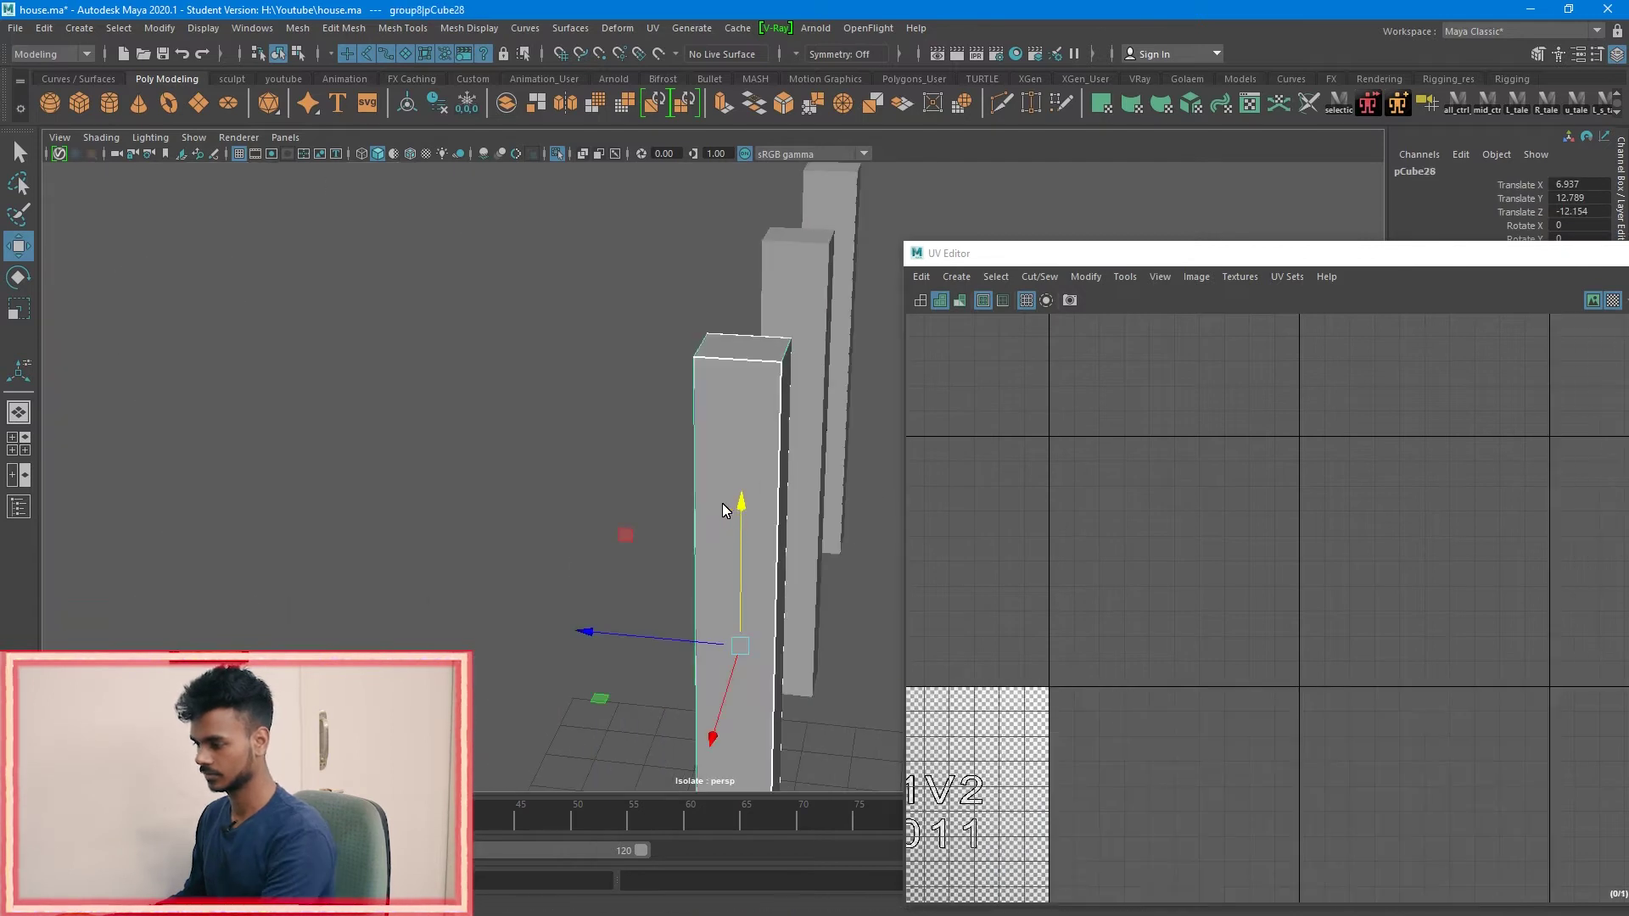
Step: Delete the remaining unmapped originals that overlap the mapped copies in the side row beyond the corner
{"action": "left_click_drag", "start_coordinate": [757, 433], "coordinate": [654, 416], "text": "alt"}
{"action": "left_click_drag", "start_coordinate": [697, 352], "coordinate": [607, 293], "text": "alt"}
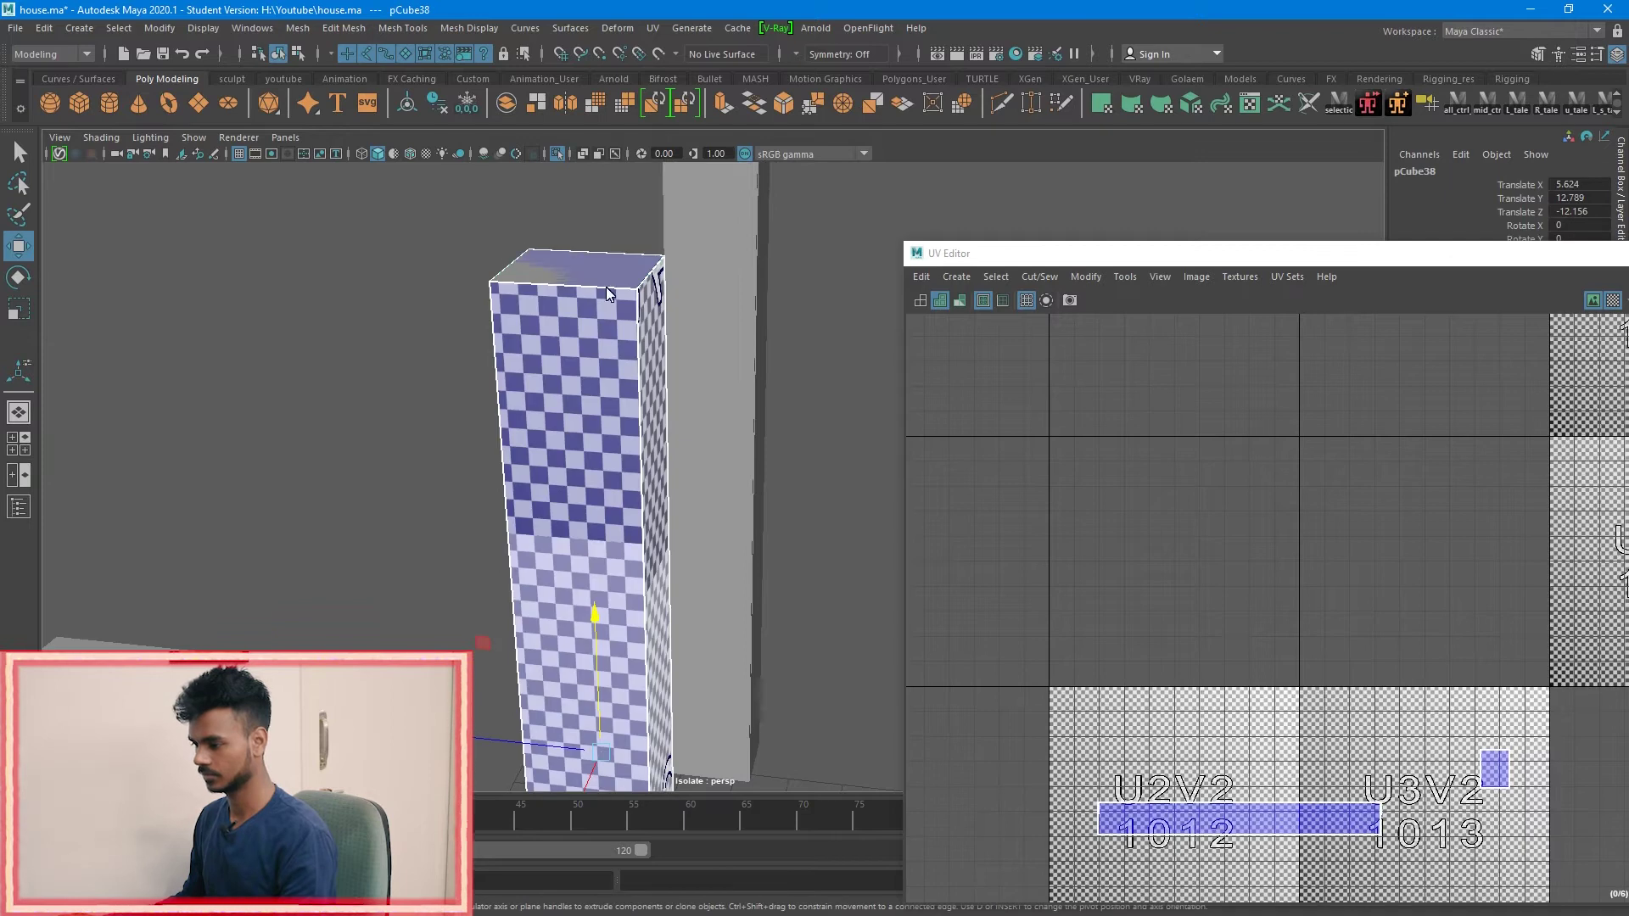
{"action": "left_click_drag", "start_coordinate": [597, 385], "coordinate": [711, 497], "text": "alt"}
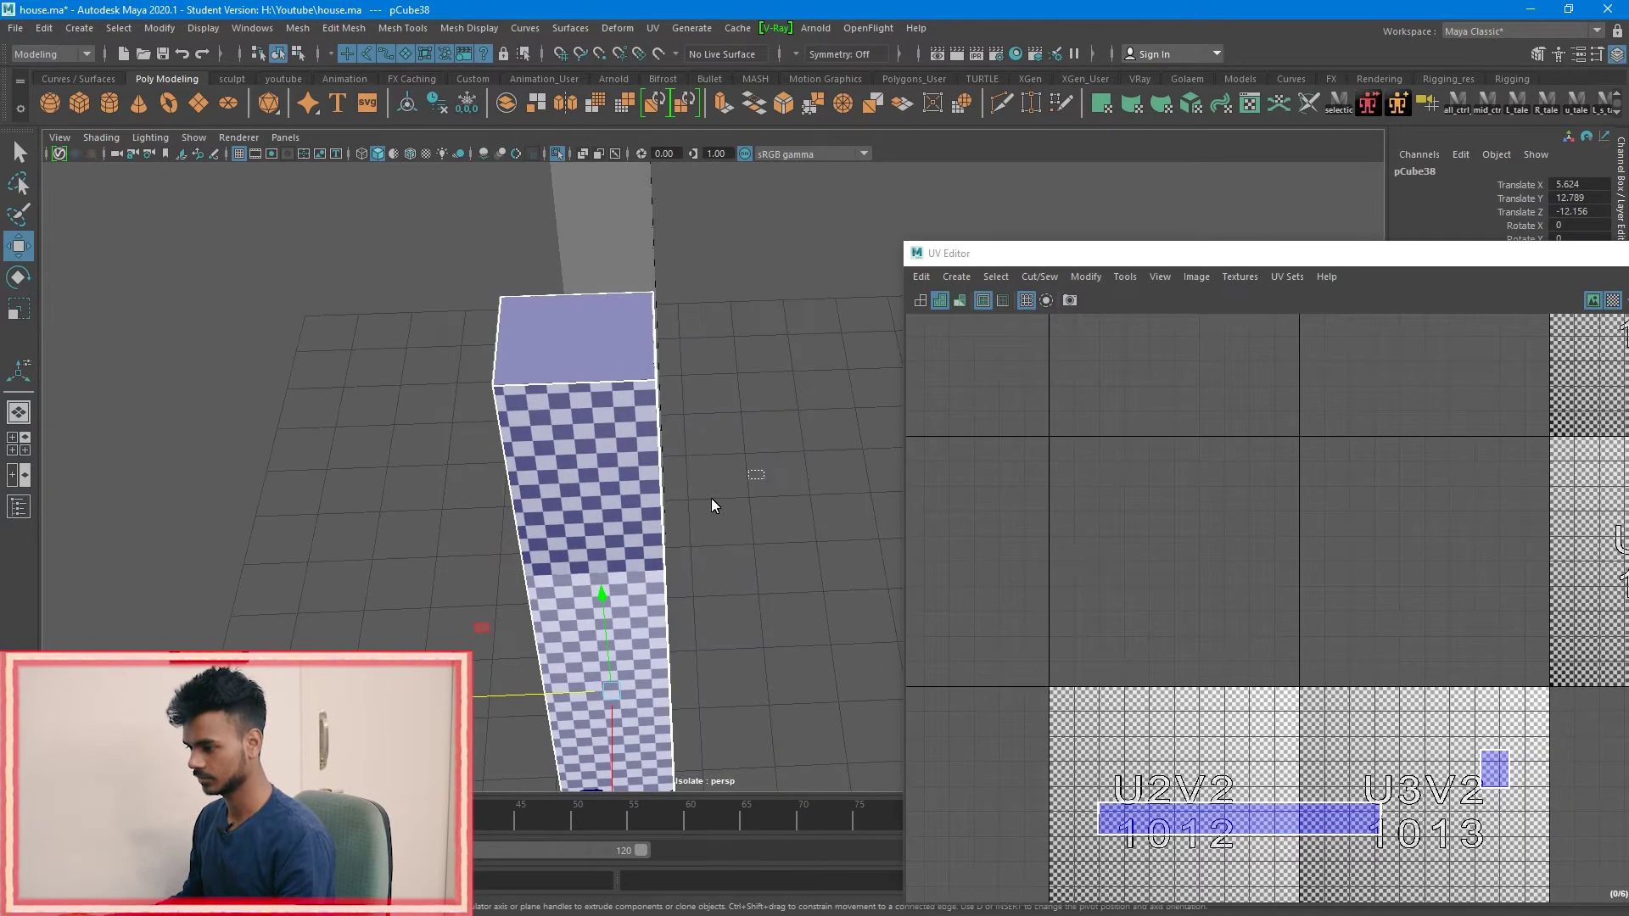
{"action": "left_click", "coordinate": [508, 440]}
{"action": "key", "text": "Delete"}
{"action": "left_click", "coordinate": [629, 409]}
{"action": "middle_click_drag", "start_coordinate": [665, 223], "coordinate": [606, 426], "text": "alt"}
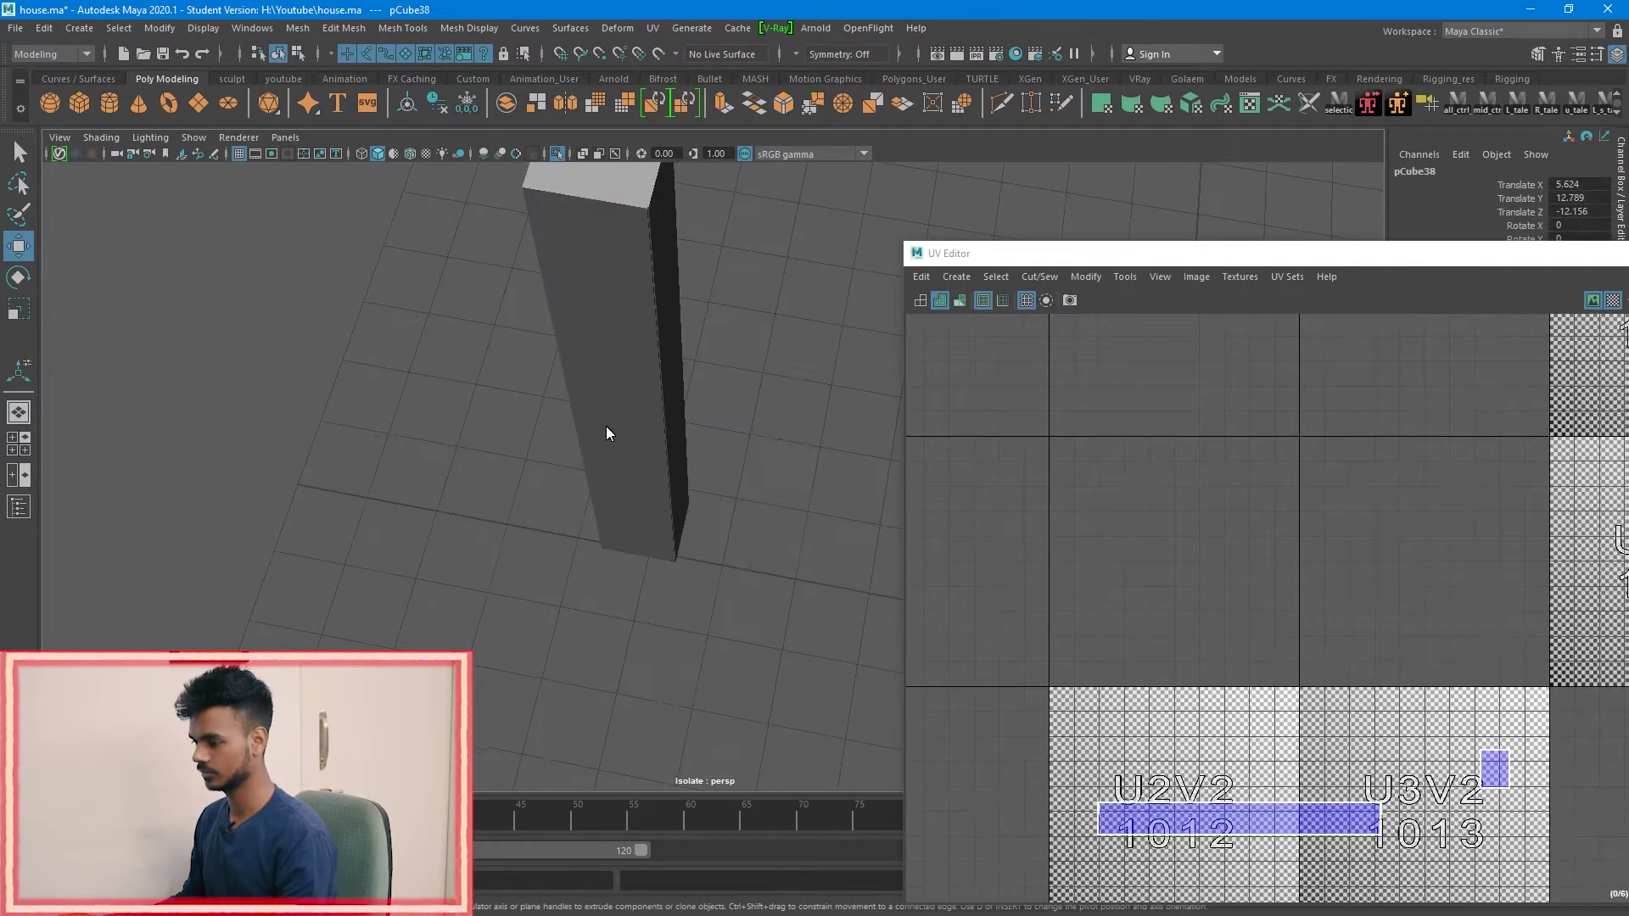
{"action": "left_click", "coordinate": [606, 426]}
{"action": "key", "text": "f"}
{"action": "key", "text": "Delete"}
Step: Planar project the top and bottom faces of the U-shaped balcony handrail and unfold their UV shells
{"action": "right_click_drag", "start_coordinate": [778, 360], "coordinate": [516, 531], "text": "alt"}
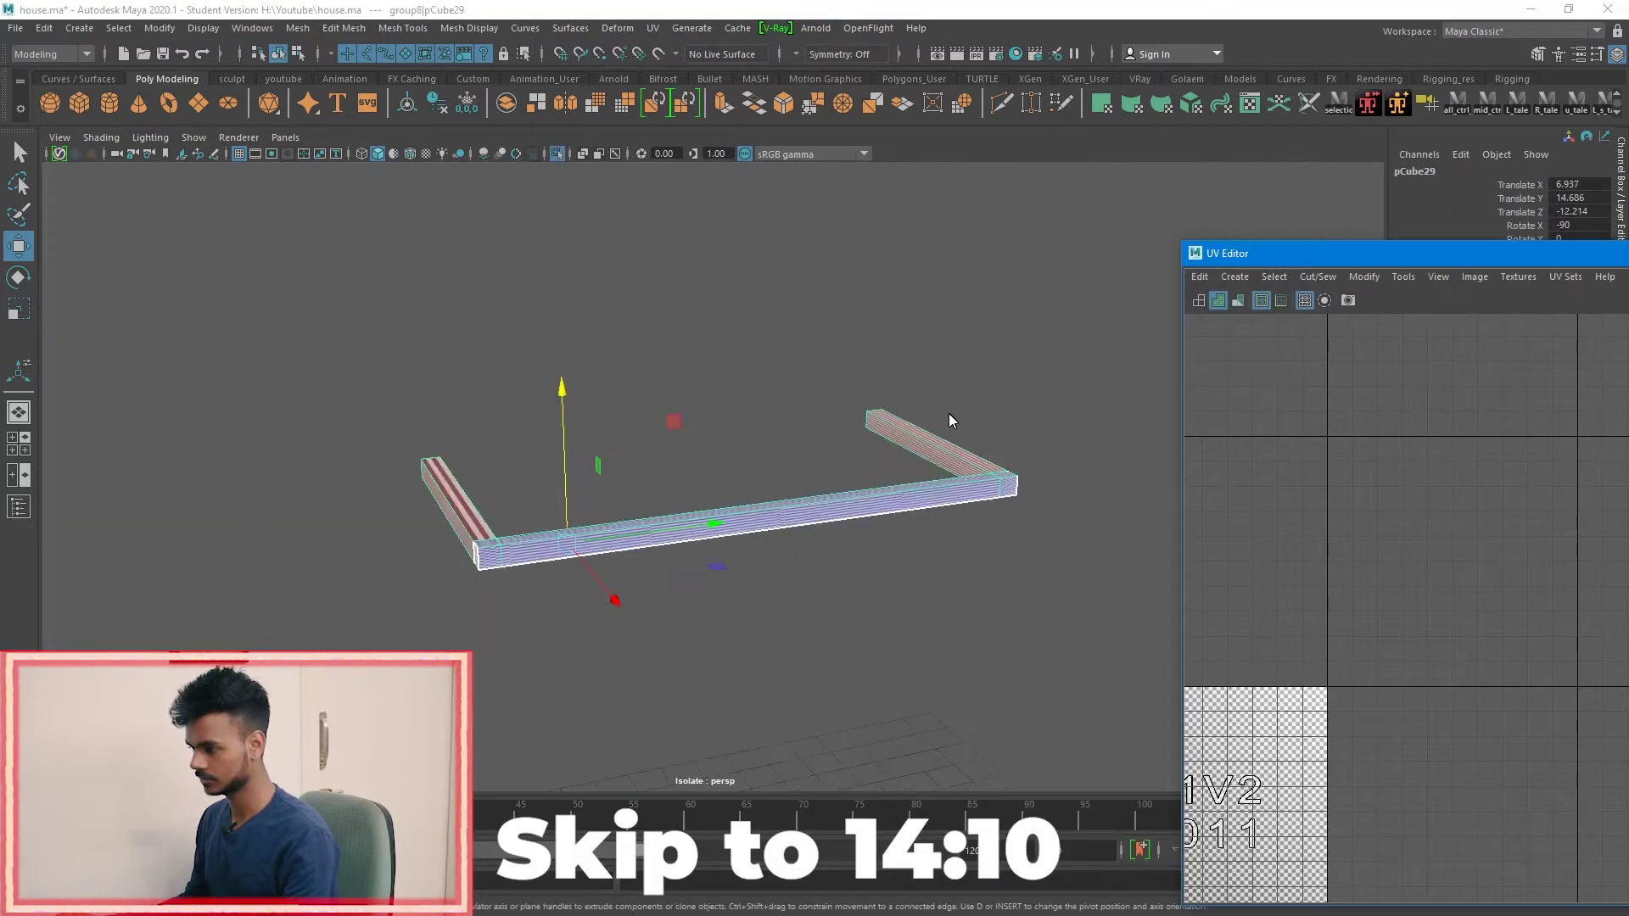
{"action": "left_click_drag", "start_coordinate": [1196, 253], "coordinate": [1495, 457]}
{"action": "left_click_drag", "start_coordinate": [1603, 485], "coordinate": [1265, 291]}
{"action": "left_click_drag", "start_coordinate": [1052, 441], "coordinate": [1030, 509], "text": "alt"}
{"action": "left_click", "coordinate": [1502, 341]}
{"action": "double_click", "coordinate": [721, 471], "text": "shift"}
{"action": "middle_click_drag", "start_coordinate": [1145, 462], "coordinate": [594, 484], "text": "alt"}
{"action": "left_click_drag", "start_coordinate": [908, 484], "coordinate": [1061, 421], "text": "alt"}
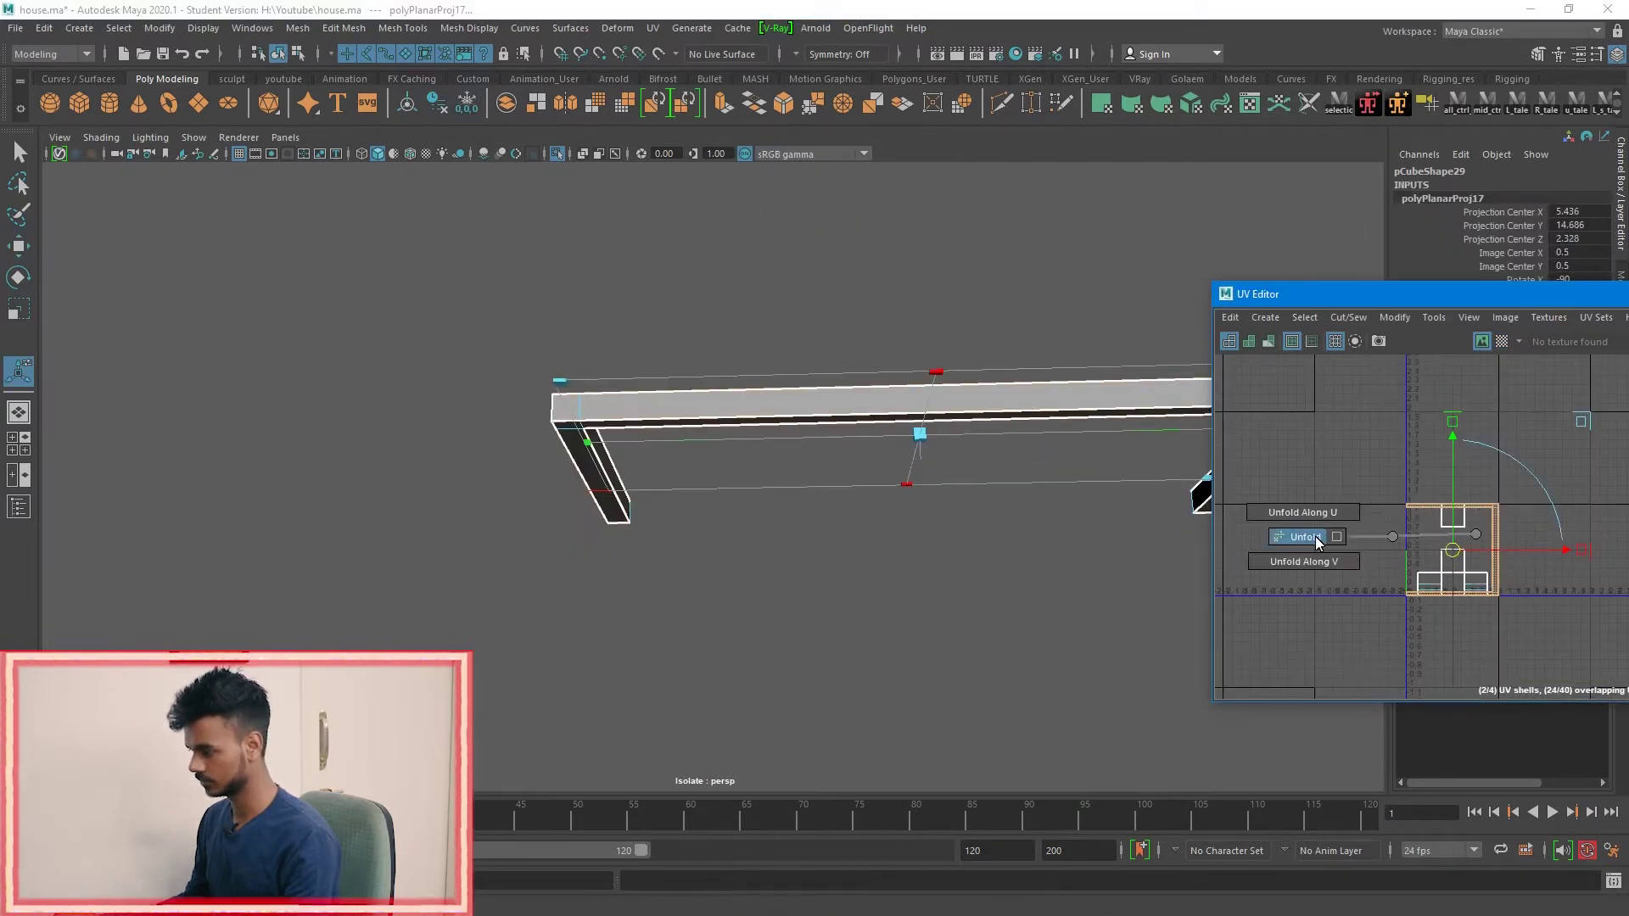
{"action": "left_click", "coordinate": [1317, 543]}
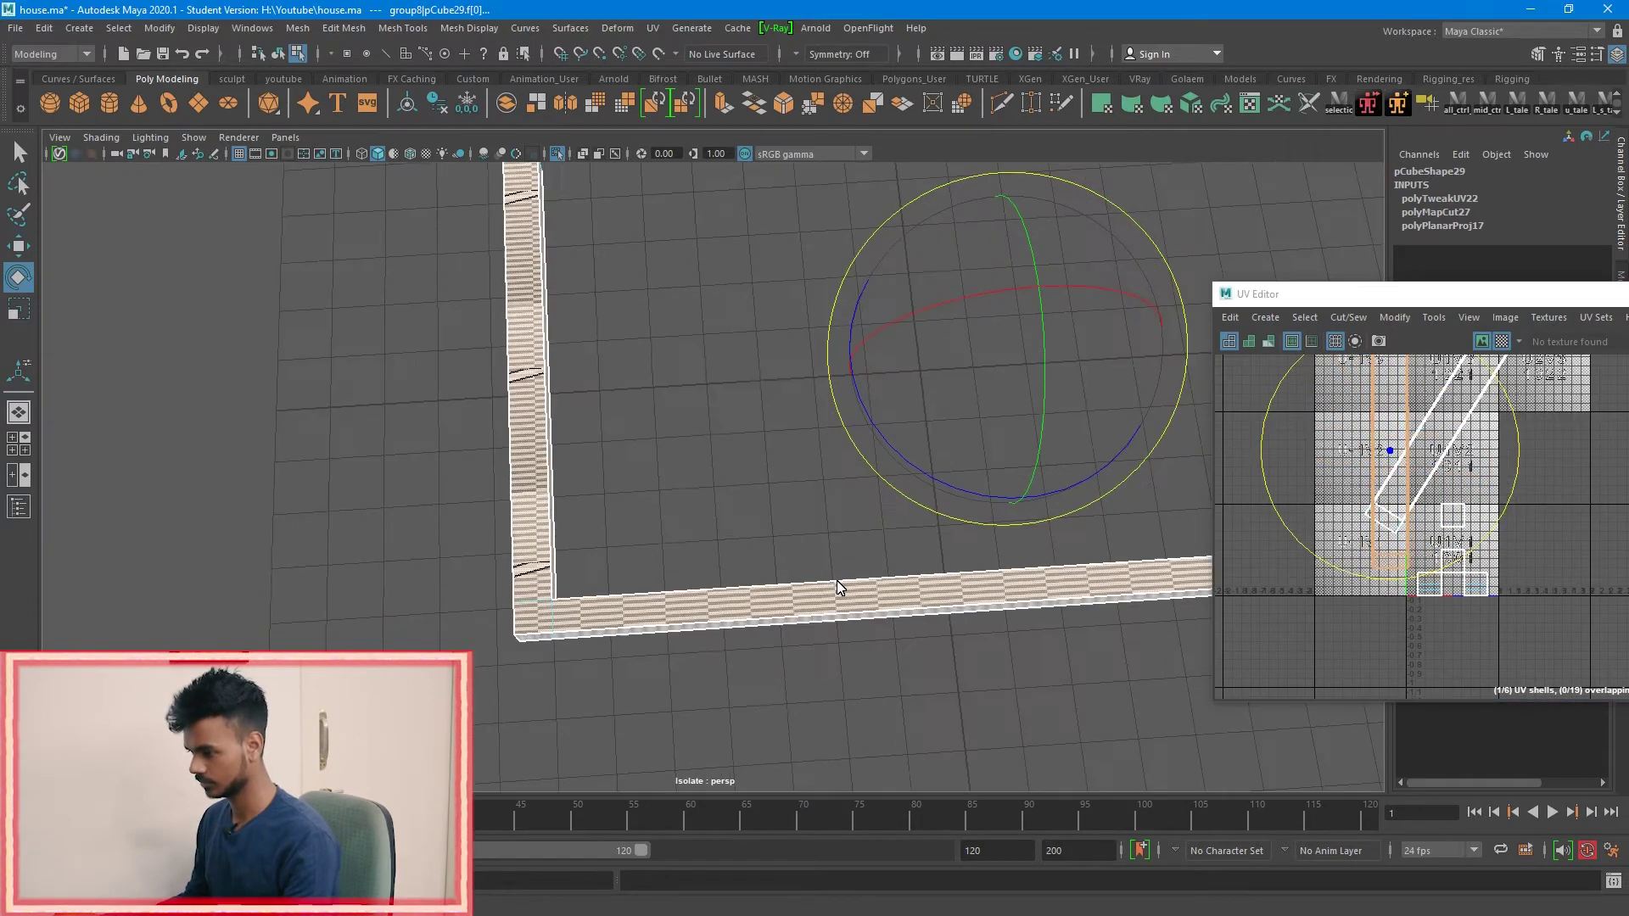
Step: Move the handrail's top and bottom shells clear of the remaining shells and reposition the UV Editor beside the model
{"action": "key", "text": "w"}
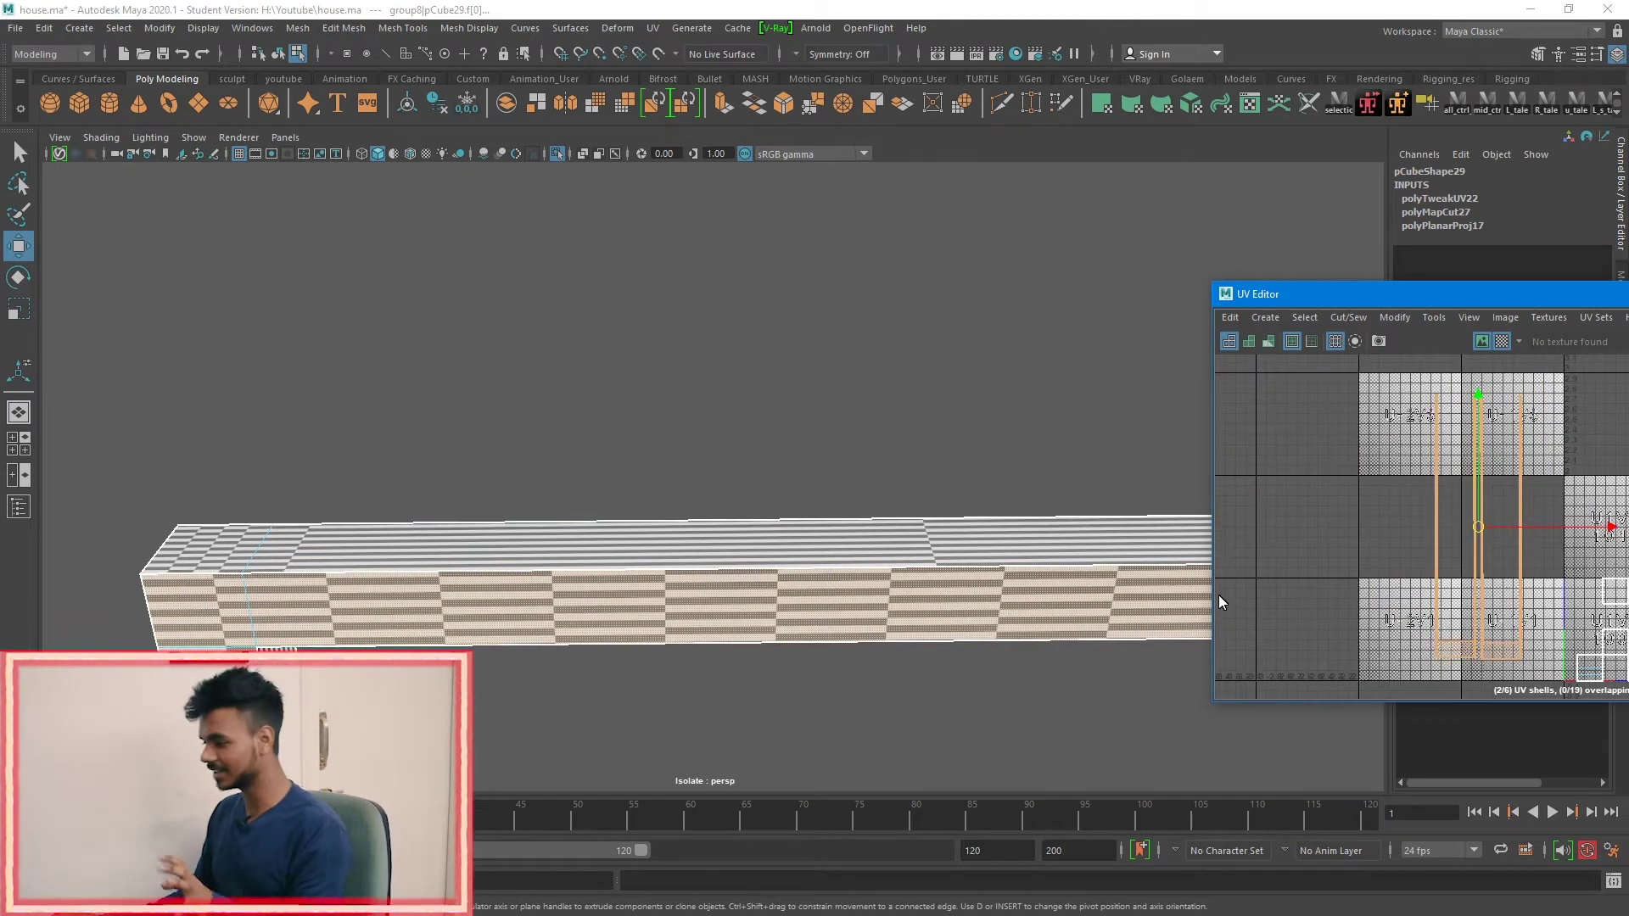
{"action": "left_click_drag", "start_coordinate": [969, 480], "coordinate": [936, 694], "text": "alt"}
{"action": "scroll", "coordinate": [909, 594], "scroll_direction": "up", "scroll_amount": 3}
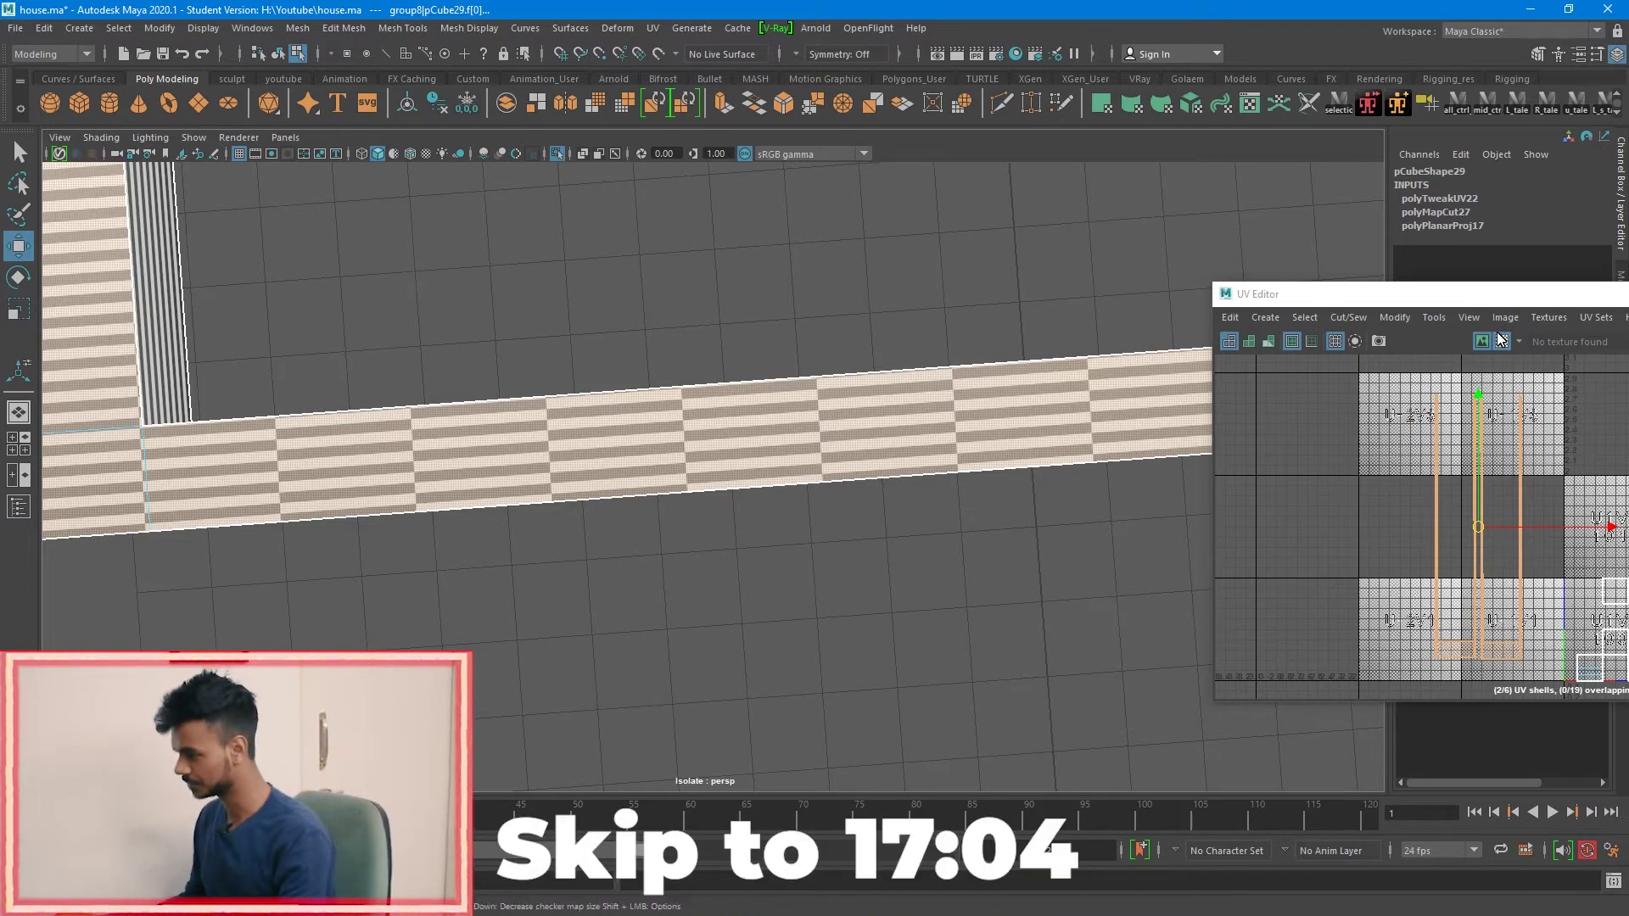
{"action": "left_click_drag", "start_coordinate": [1232, 296], "coordinate": [552, 82]}
{"action": "mouse_move", "coordinate": [404, 379]}
{"action": "left_mouse_down", "text": "alt"}
{"action": "mouse_move", "coordinate": [439, 416]}
{"action": "mouse_move", "coordinate": [424, 396]}
{"action": "left_mouse_up", "text": "alt"}
{"action": "scroll", "coordinate": [1149, 501], "scroll_direction": "up", "scroll_amount": 3}
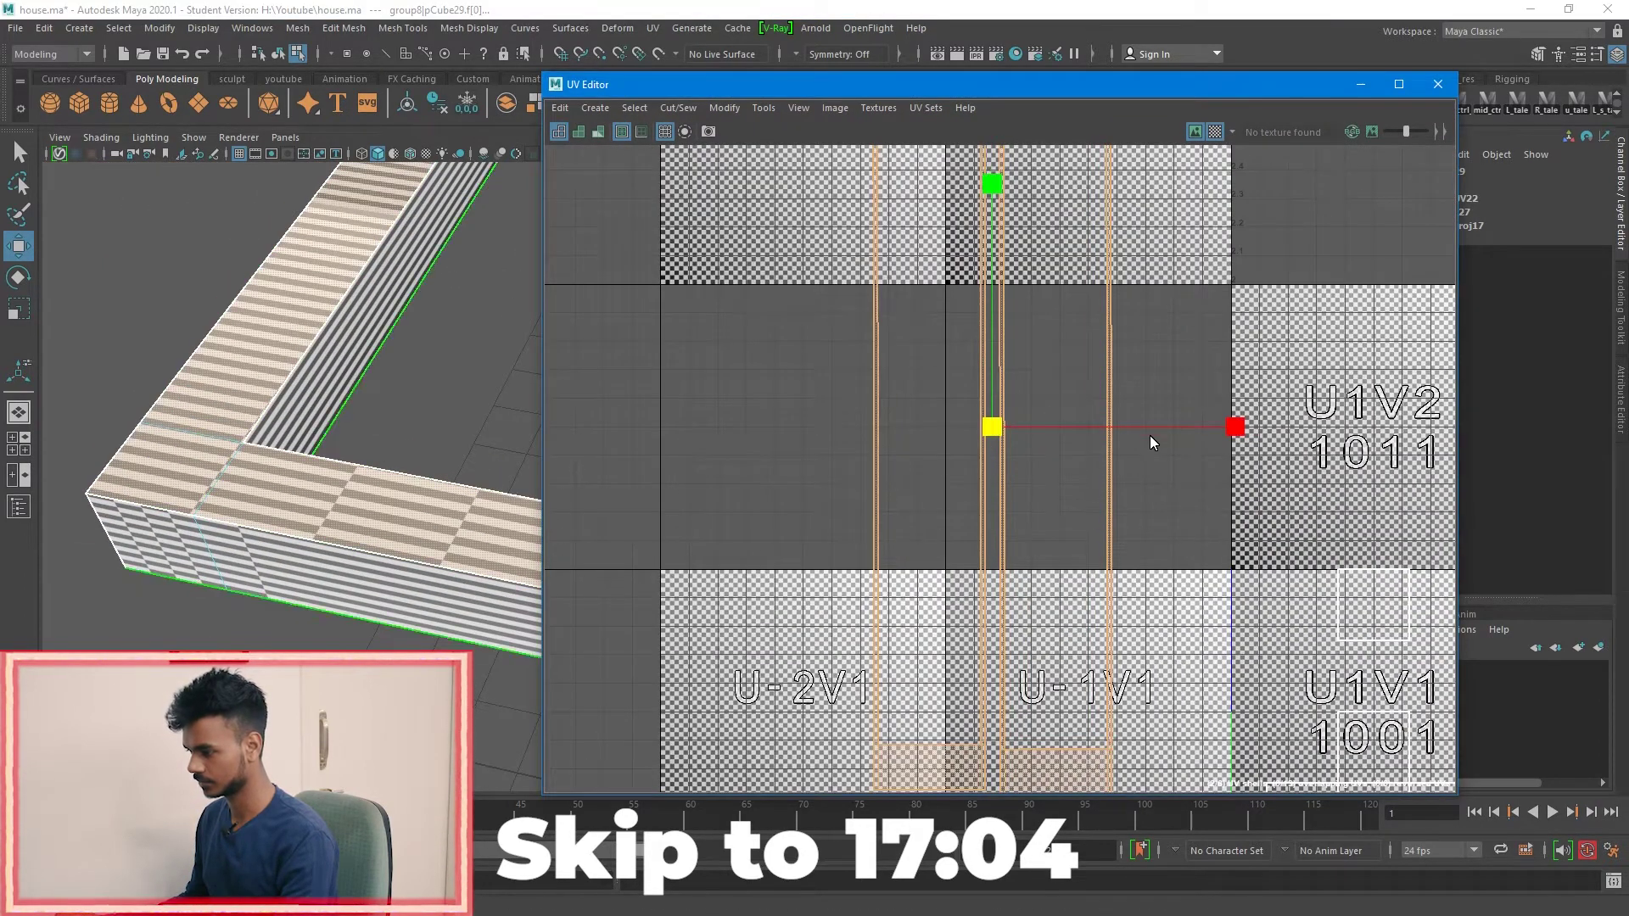
Step: Compress the handrail's top and bottom shells vertically and widen them horizontally until the checkers on the top face look square
{"action": "key", "text": "r"}
{"action": "left_click_drag", "start_coordinate": [1164, 422], "coordinate": [1286, 423]}
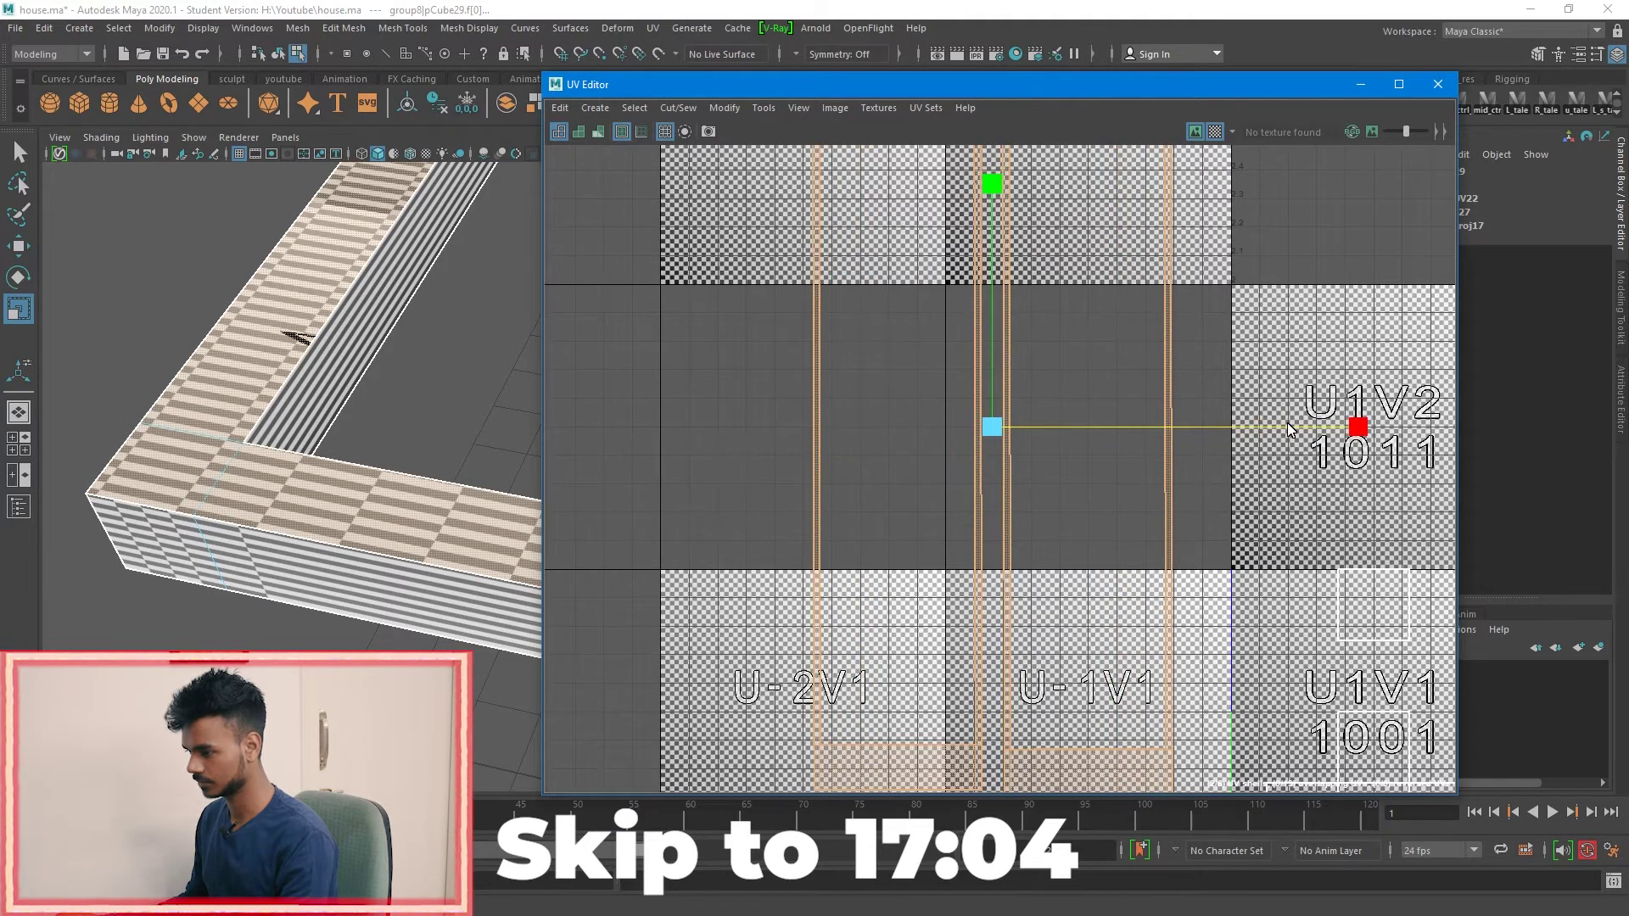
{"action": "key", "text": "ctrl+z"}
{"action": "left_click_drag", "start_coordinate": [1010, 158], "coordinate": [1007, 356]}
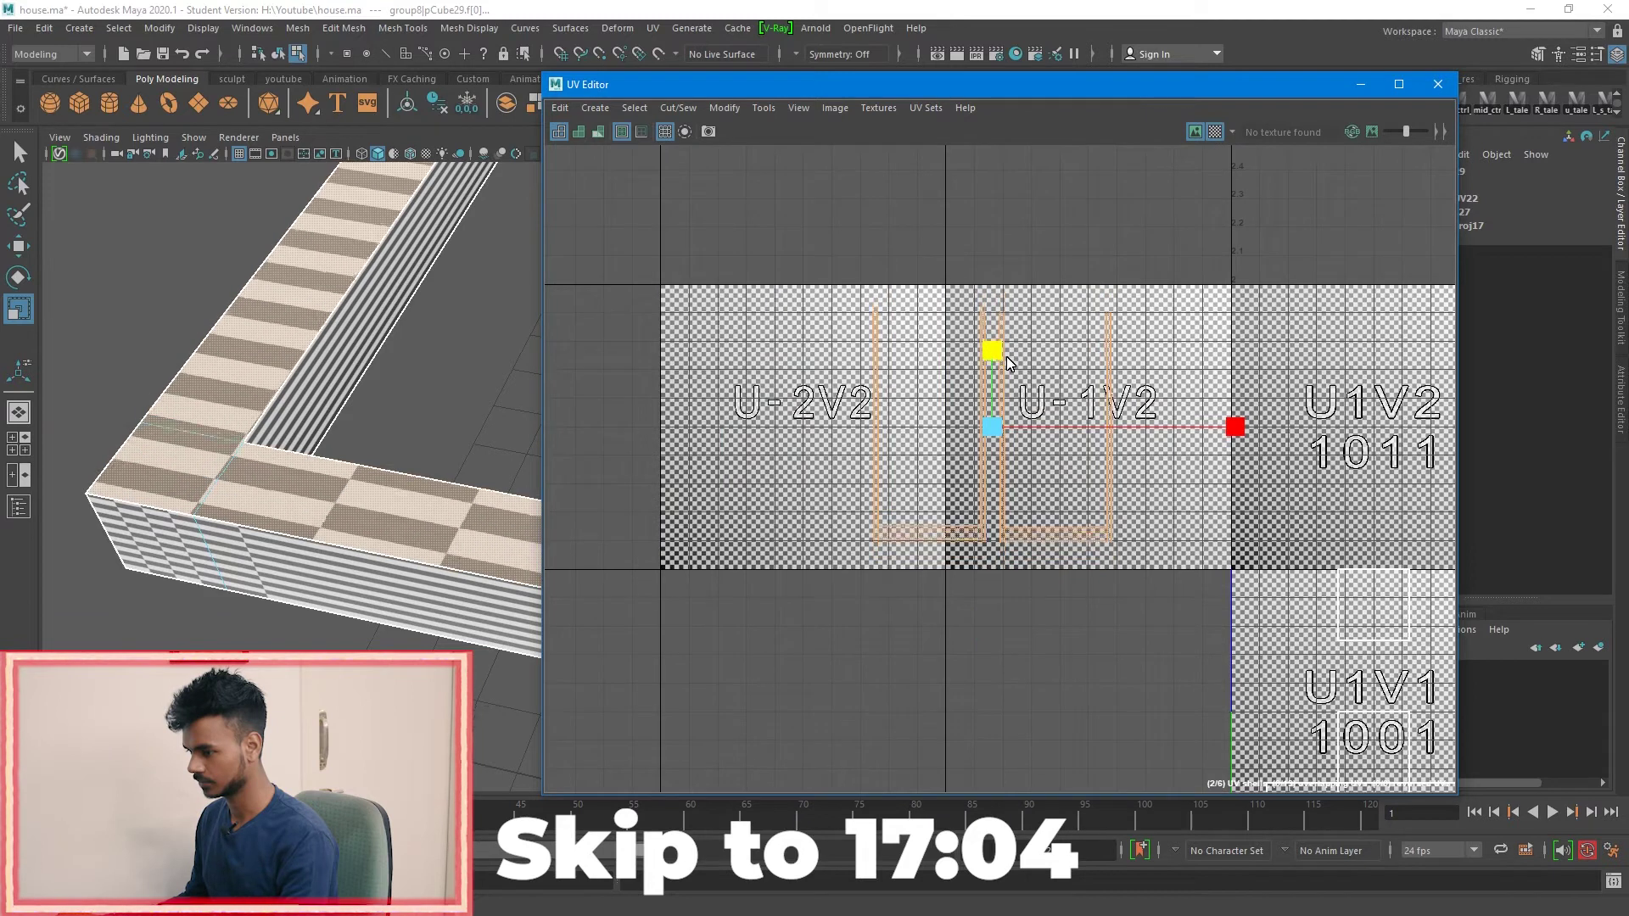
{"action": "left_click_drag", "start_coordinate": [1131, 436], "coordinate": [1288, 439]}
{"action": "scroll", "coordinate": [1036, 426], "scroll_direction": "down", "scroll_amount": 2}
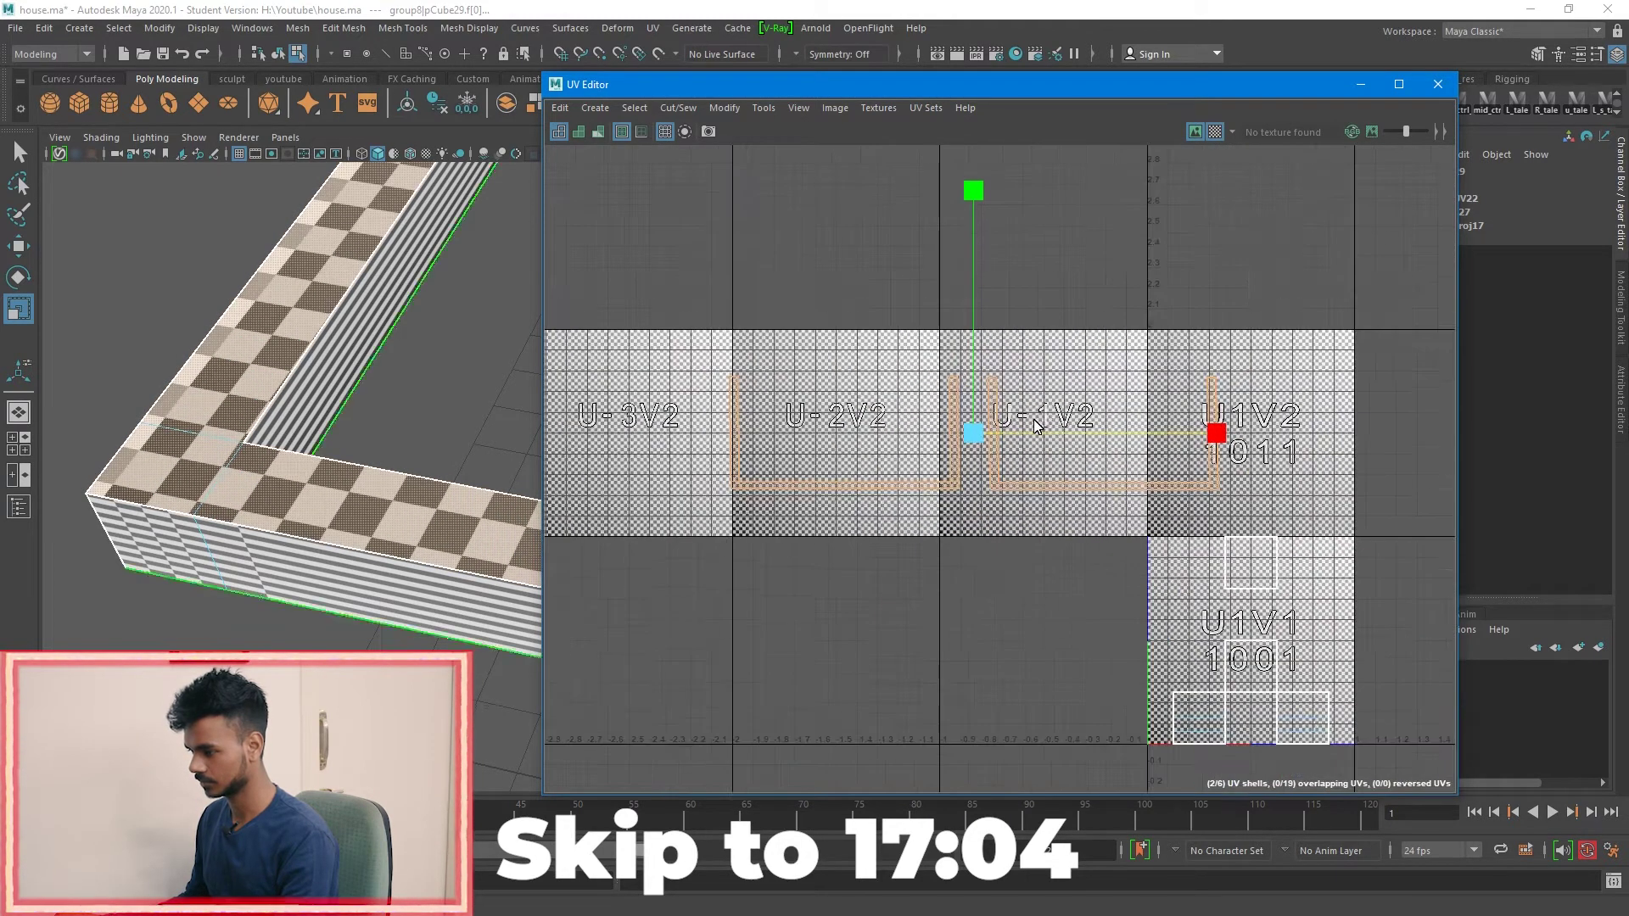
{"action": "left_click_drag", "start_coordinate": [1063, 439], "coordinate": [1094, 441]}
{"action": "left_click_drag", "start_coordinate": [302, 431], "coordinate": [295, 480], "text": "alt"}
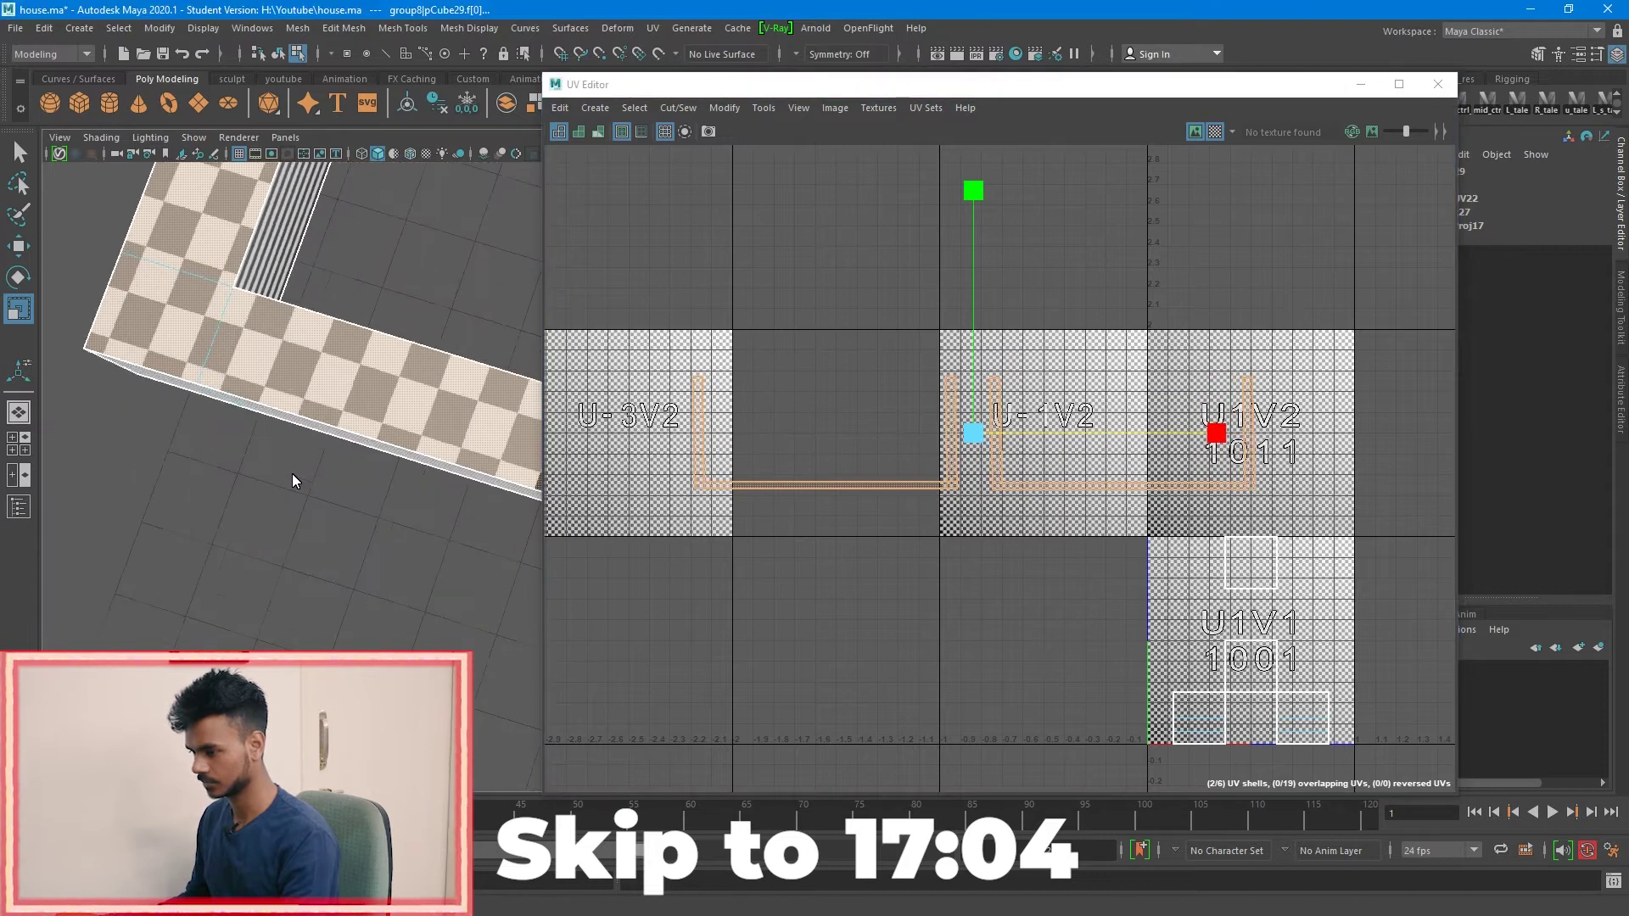
{"action": "left_click_drag", "start_coordinate": [1074, 438], "coordinate": [1022, 431]}
{"action": "scroll", "coordinate": [649, 541], "scroll_direction": "down", "scroll_amount": 1}
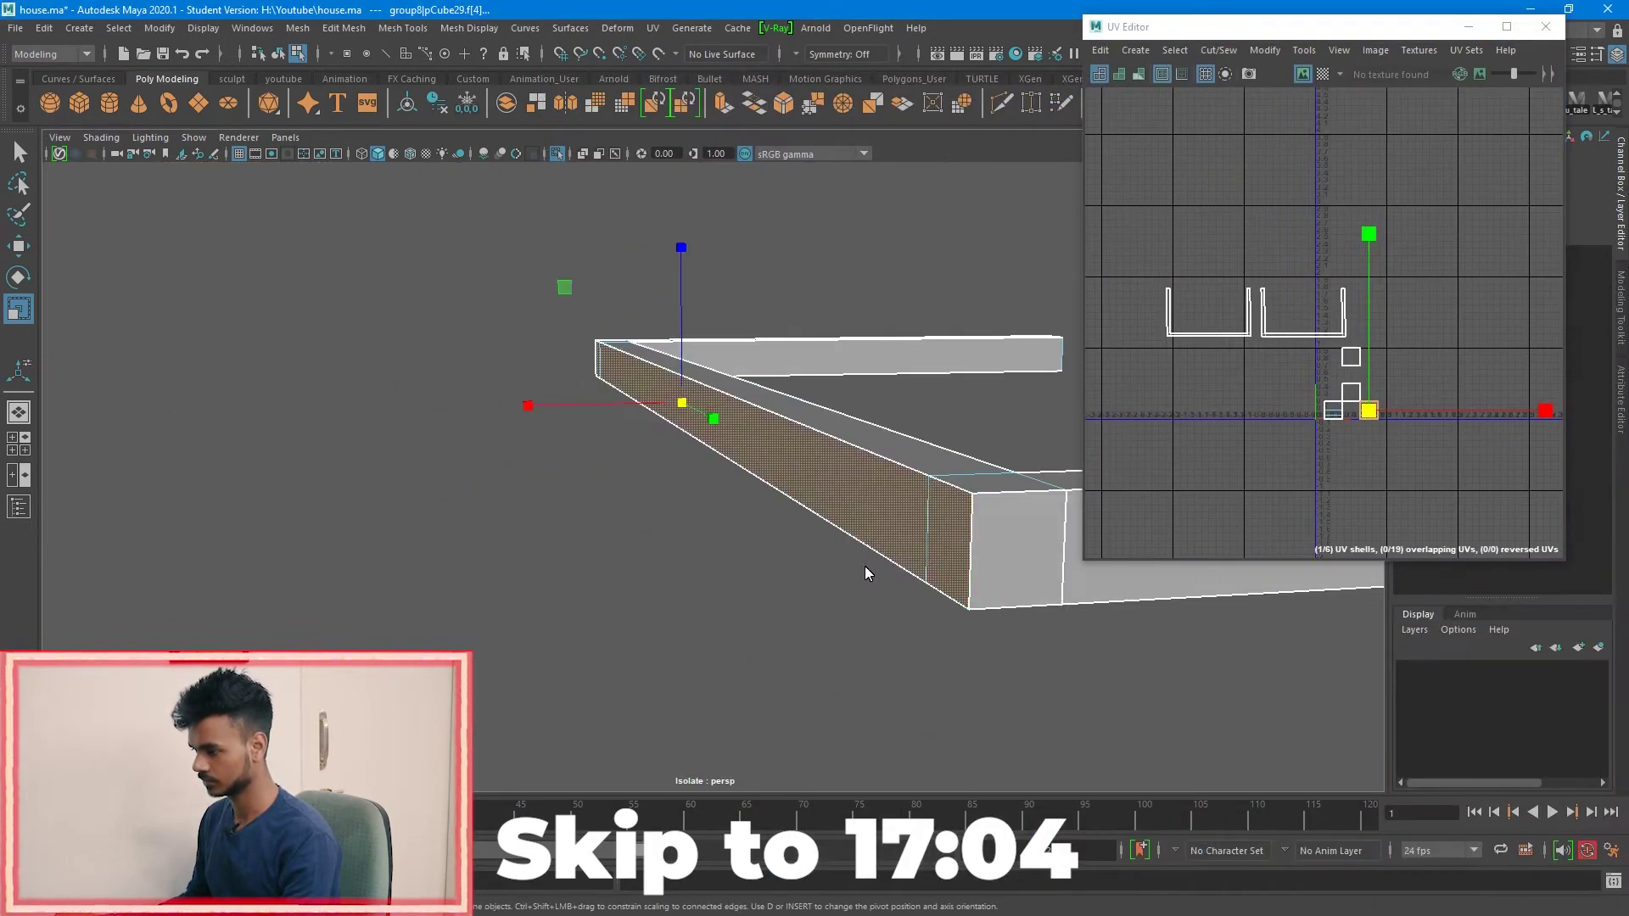
Step: Unfold the UV shells of the handrail's side faces and turn on the checker map to inspect them
{"action": "left_click_drag", "start_coordinate": [800, 530], "coordinate": [840, 594], "text": "alt"}
{"action": "right_click_drag", "start_coordinate": [1352, 363], "coordinate": [1142, 363], "text": "shift"}
{"action": "left_click", "coordinate": [1323, 73]}
{"action": "left_click_drag", "start_coordinate": [764, 594], "coordinate": [1058, 455], "text": "alt"}
Step: Select the side-face shells of the handrail's long front section and move them clear of the other shells
{"action": "left_click", "coordinate": [693, 583]}
{"action": "left_click_drag", "start_coordinate": [692, 583], "coordinate": [622, 675], "text": "alt"}
{"action": "left_click", "coordinate": [475, 514], "text": "shift"}
{"action": "key", "text": "w"}
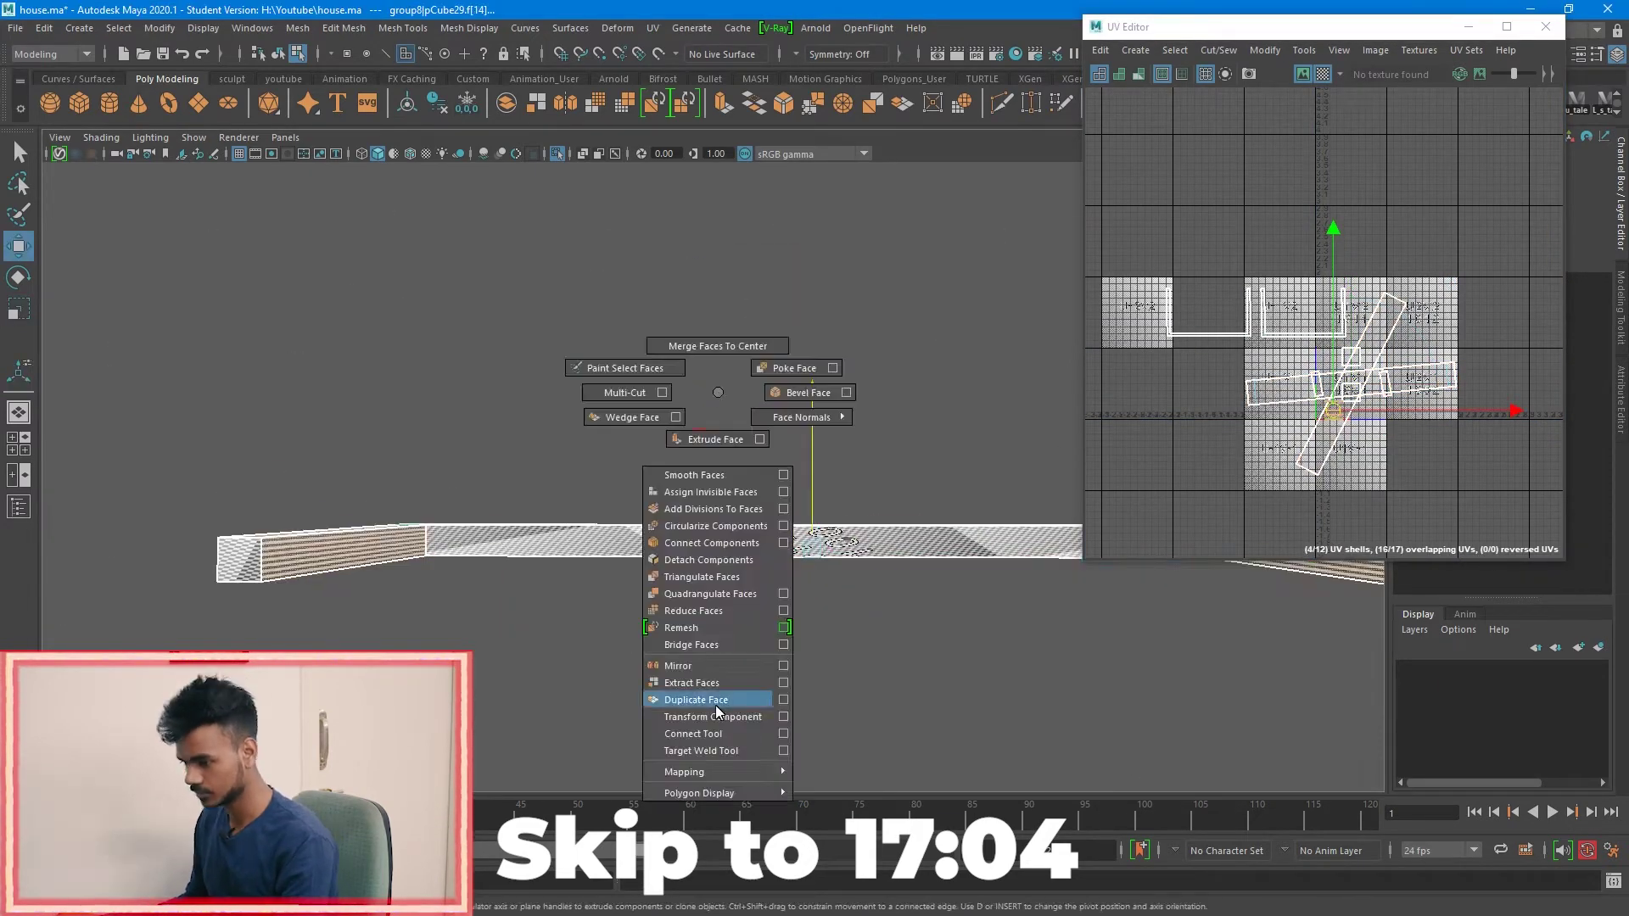
{"action": "scroll", "coordinate": [1349, 382], "scroll_direction": "down", "scroll_amount": 5}
{"action": "left_click_drag", "start_coordinate": [1334, 388], "coordinate": [1309, 303]}
{"action": "scroll", "coordinate": [804, 480], "scroll_direction": "up", "scroll_amount": 5}
Step: Rotate one slanted pair of the handrail's long UV shells level and scale them to reduce the checker distortion
{"action": "left_click_drag", "start_coordinate": [803, 480], "coordinate": [764, 509], "text": "alt"}
{"action": "left_click", "coordinate": [1425, 291]}
{"action": "key", "text": "e"}
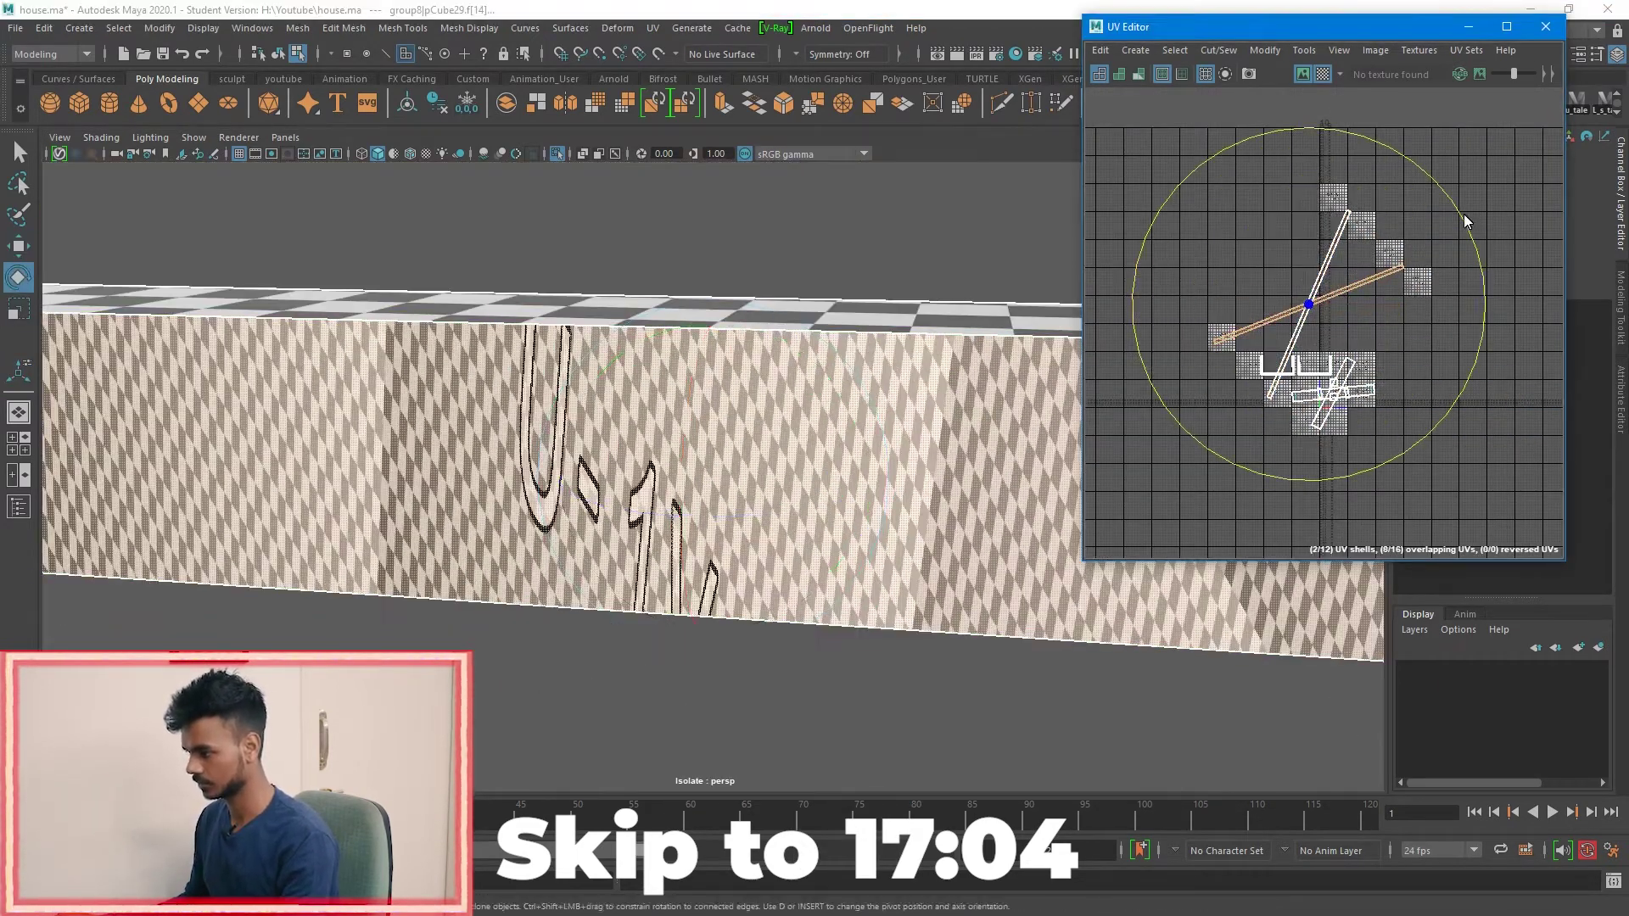
{"action": "left_click_drag", "start_coordinate": [1465, 221], "coordinate": [1483, 287]}
{"action": "key", "text": "r"}
{"action": "left_click_drag", "start_coordinate": [1308, 304], "coordinate": [1383, 304]}
{"action": "left_click_drag", "start_coordinate": [764, 475], "coordinate": [764, 526], "text": "alt"}
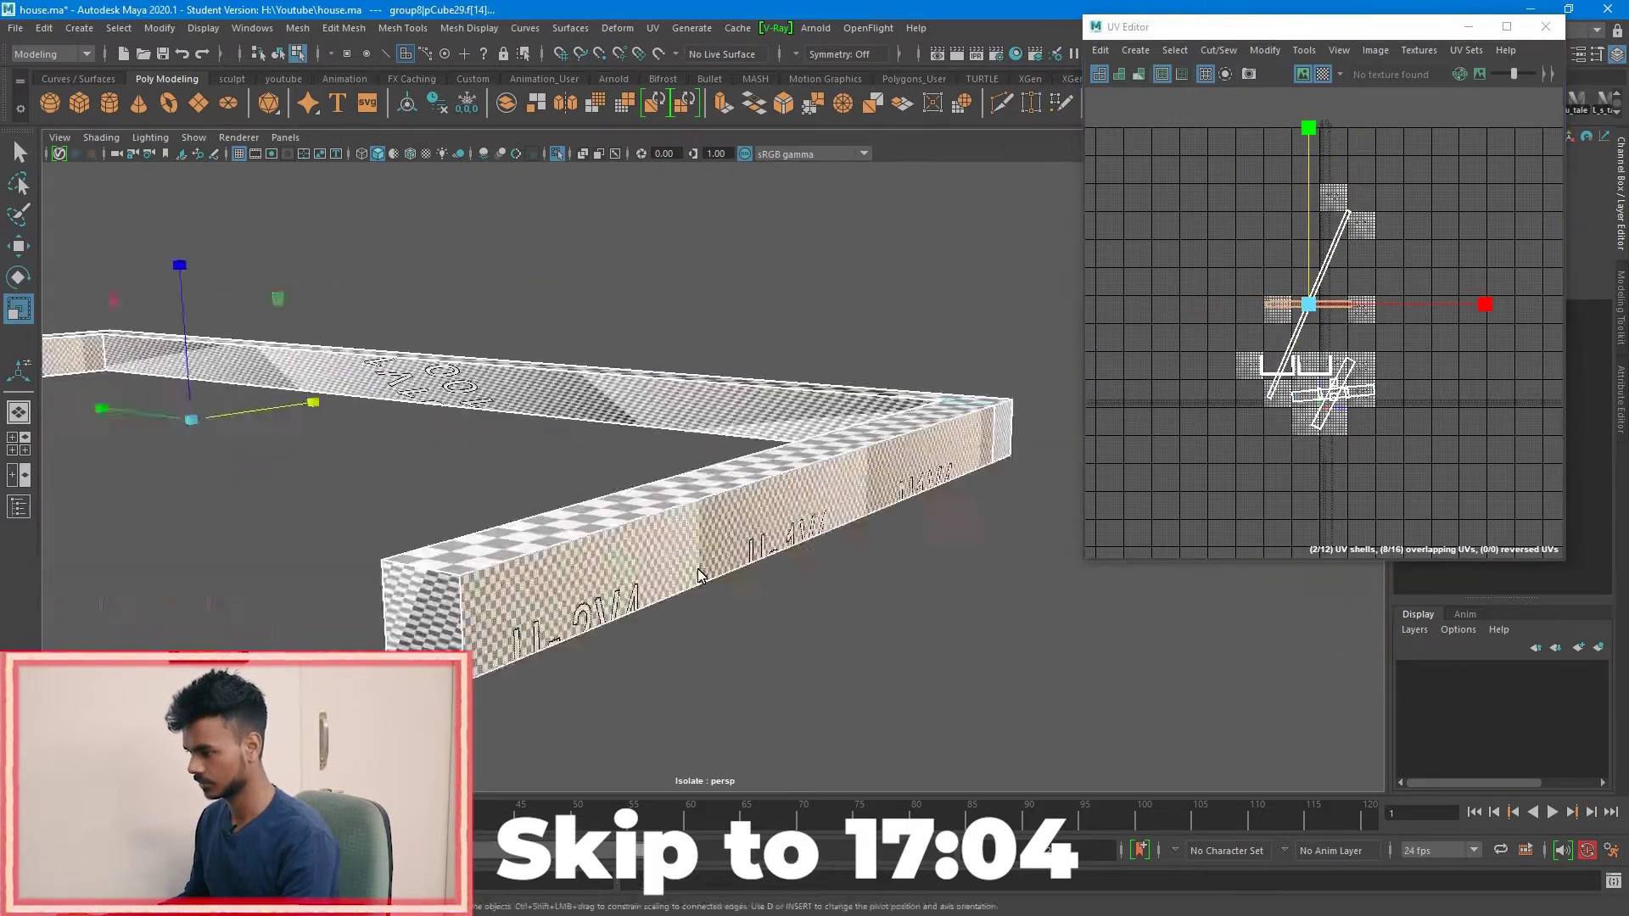
Step: Rotate the other slanted pair of long handrail shells level
{"action": "scroll", "coordinate": [763, 509], "scroll_direction": "up", "scroll_amount": 3}
{"action": "left_click", "coordinate": [1332, 248]}
{"action": "key", "text": "e"}
{"action": "scroll", "coordinate": [1323, 339], "scroll_direction": "up", "scroll_amount": 4}
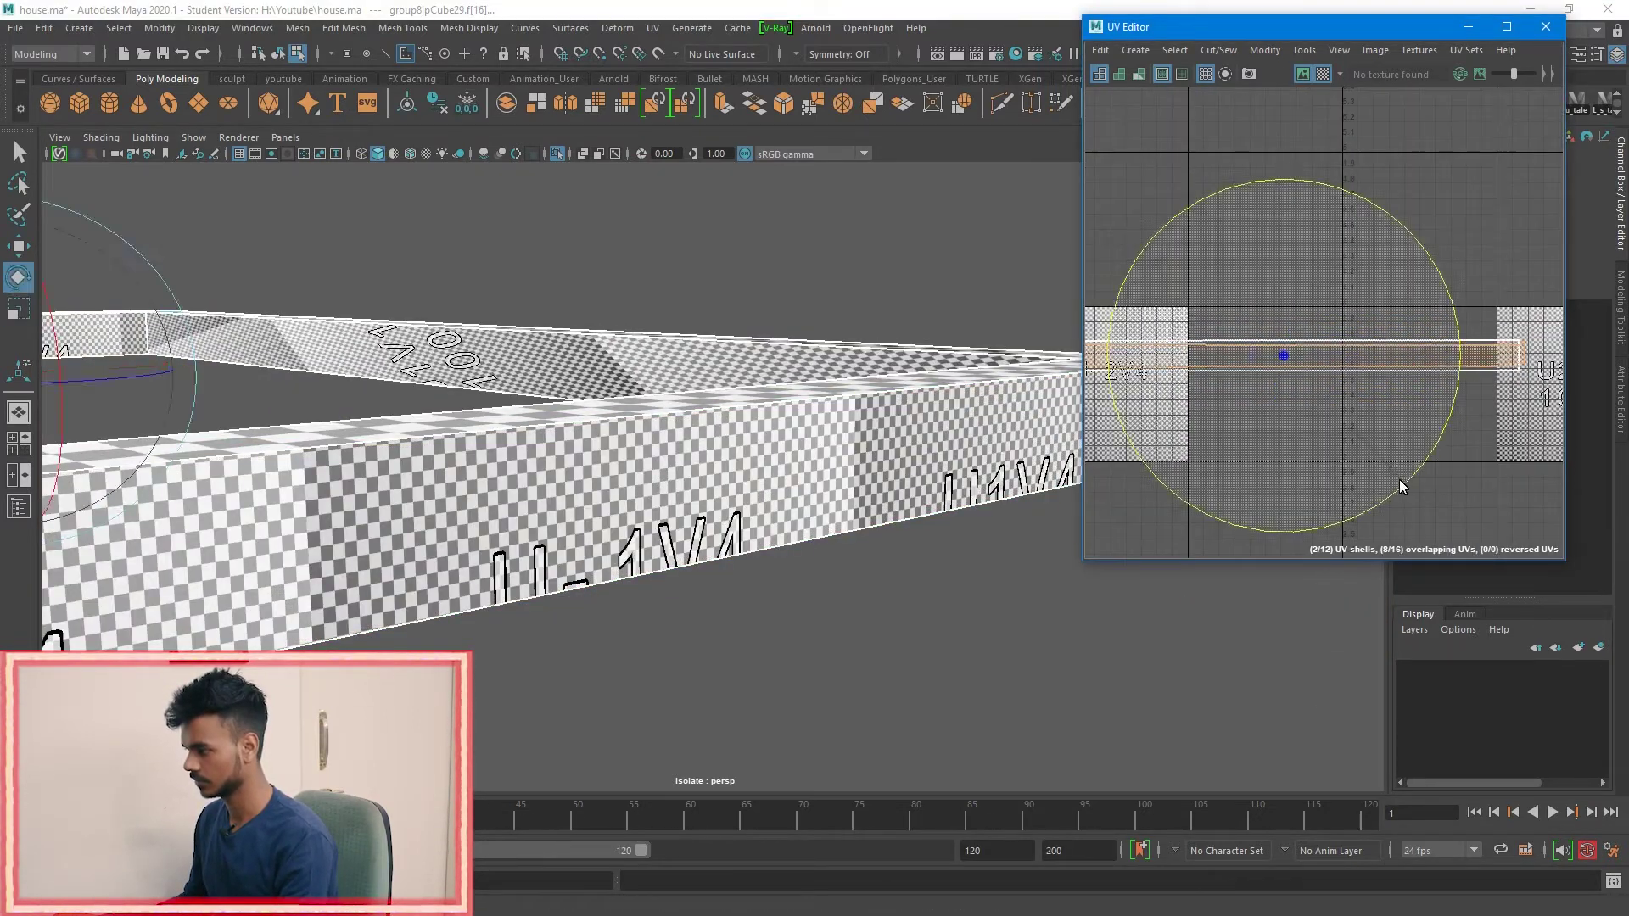
{"action": "middle_click_drag", "start_coordinate": [1186, 384], "coordinate": [1287, 386], "text": "alt"}
{"action": "scroll", "coordinate": [747, 594], "scroll_direction": "down", "scroll_amount": 4}
{"action": "left_click_drag", "start_coordinate": [849, 585], "coordinate": [746, 619], "text": "alt"}
{"action": "scroll", "coordinate": [1475, 456], "scroll_direction": "down", "scroll_amount": 4}
{"action": "middle_click_drag", "start_coordinate": [1474, 457], "coordinate": [1436, 297], "text": "alt"}
Step: Select a face on the handrail's long section and rotate its steeply tilted UV shell level
{"action": "left_click_drag", "start_coordinate": [848, 526], "coordinate": [747, 593], "text": "alt"}
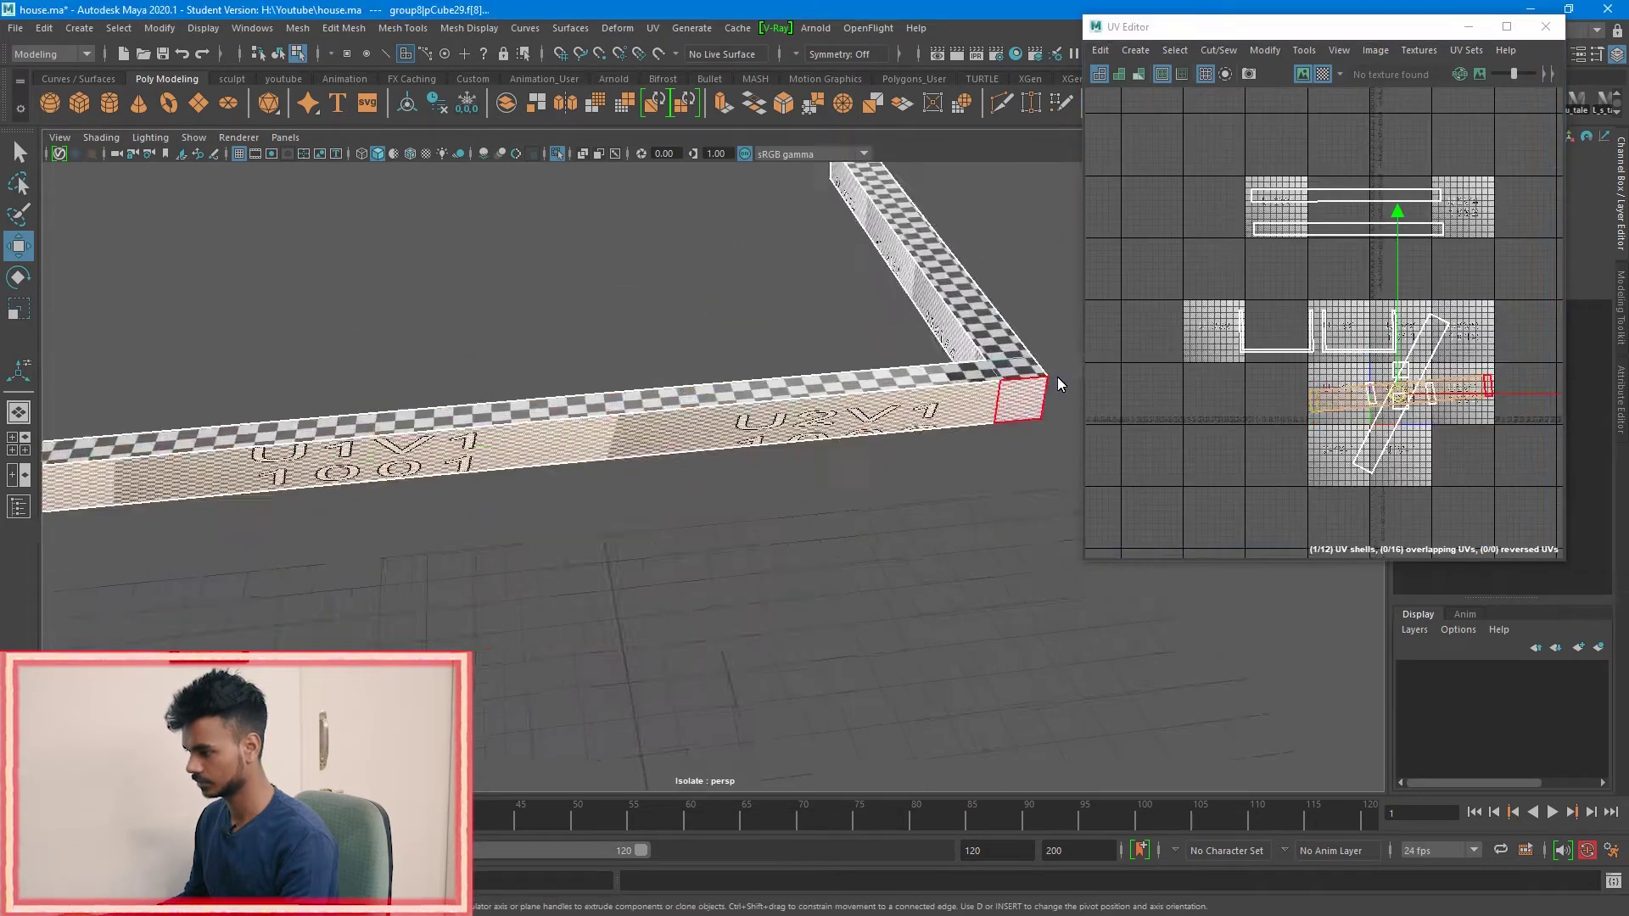
{"action": "left_click_drag", "start_coordinate": [1001, 475], "coordinate": [764, 492], "text": "alt"}
{"action": "left_click", "coordinate": [750, 499]}
{"action": "key", "text": "e"}
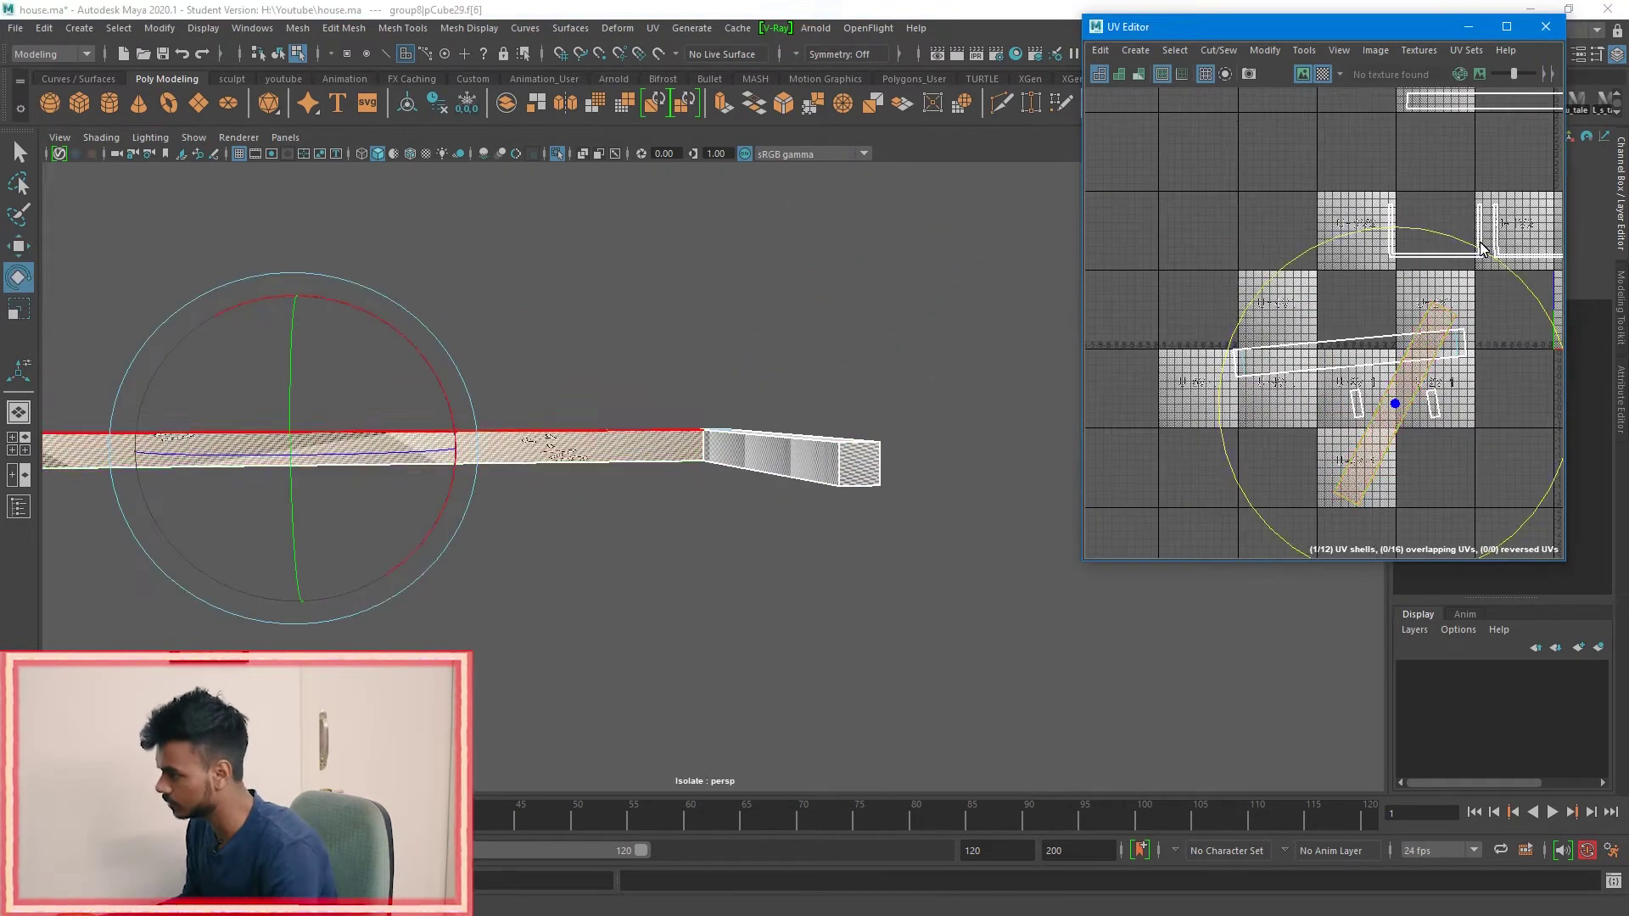
{"action": "left_click_drag", "start_coordinate": [1519, 292], "coordinate": [1553, 424]}
{"action": "scroll", "coordinate": [1358, 382], "scroll_direction": "up", "scroll_amount": 4}
Step: Enlarge the UV Editor, move the remaining tilted long handrail shell onto the level one and rotate it to match
{"action": "left_click_drag", "start_coordinate": [1109, 30], "coordinate": [562, 66]}
{"action": "left_click_drag", "start_coordinate": [1018, 597], "coordinate": [1484, 728]}
{"action": "key", "text": "w"}
{"action": "left_click", "coordinate": [970, 399]}
{"action": "left_click", "coordinate": [1241, 112]}
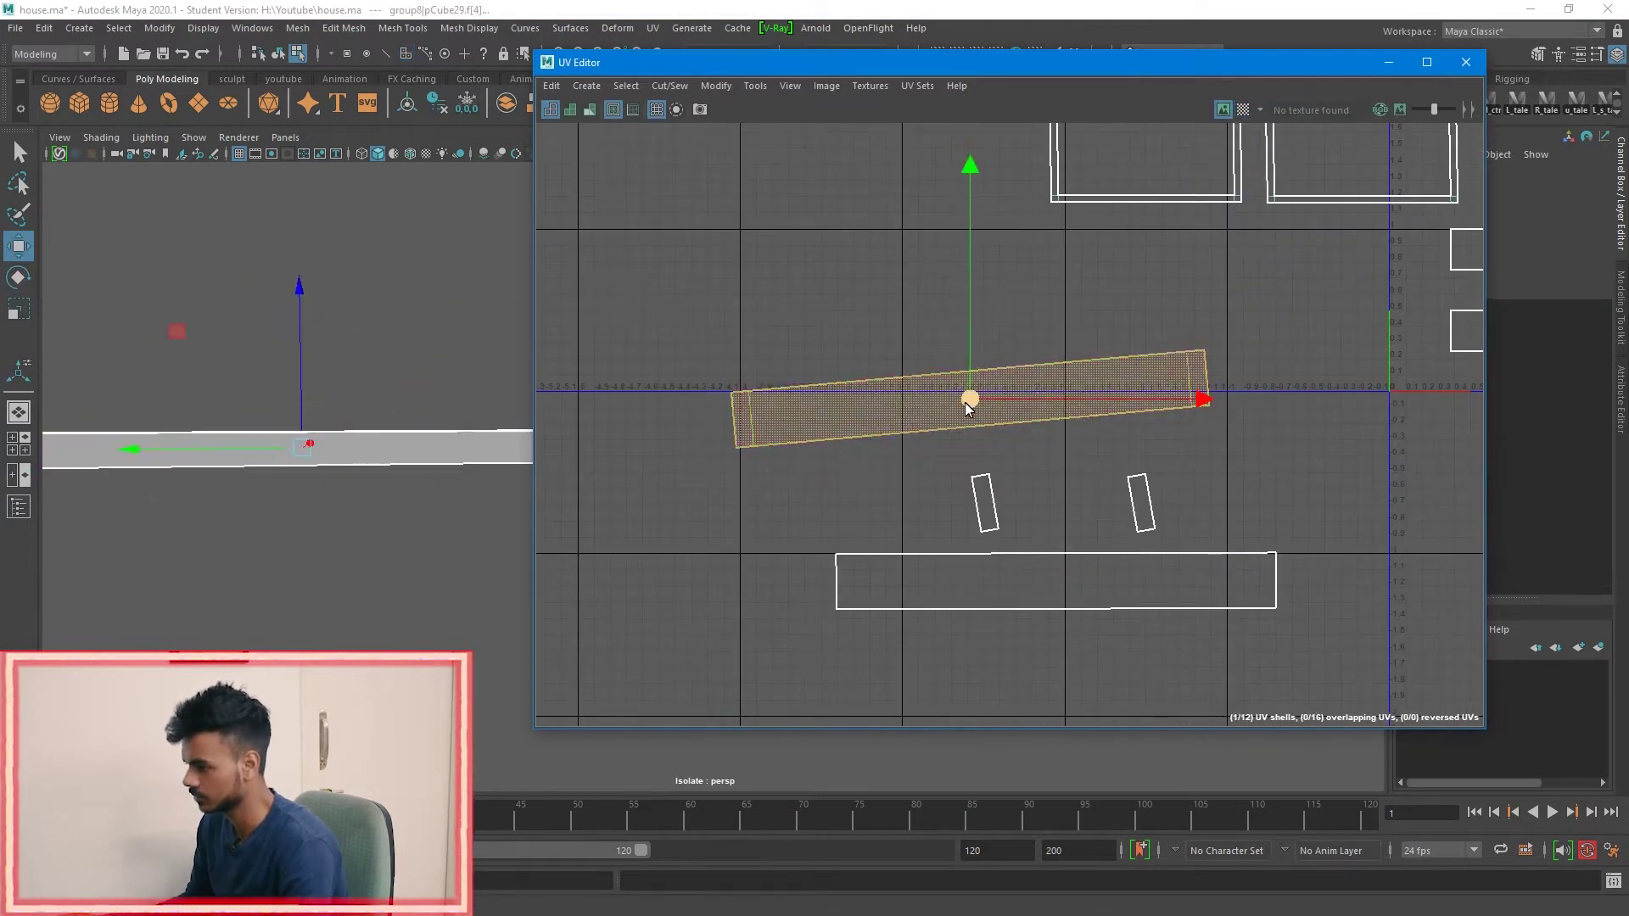
{"action": "left_click_drag", "start_coordinate": [969, 403], "coordinate": [1066, 581]}
{"action": "key", "text": "e"}
{"action": "left_click_drag", "start_coordinate": [1289, 564], "coordinate": [1290, 587]}
{"action": "key", "text": "w"}
Step: Compress the two stacked long handrail shells vertically, using the checker map, until the checkers look square
{"action": "left_click", "coordinate": [1243, 110]}
{"action": "key", "text": "r"}
{"action": "left_click_drag", "start_coordinate": [1066, 355], "coordinate": [1066, 501]}
Step: Rotate the UV shells of the handrail's two small end faces upright
{"action": "key", "text": "e"}
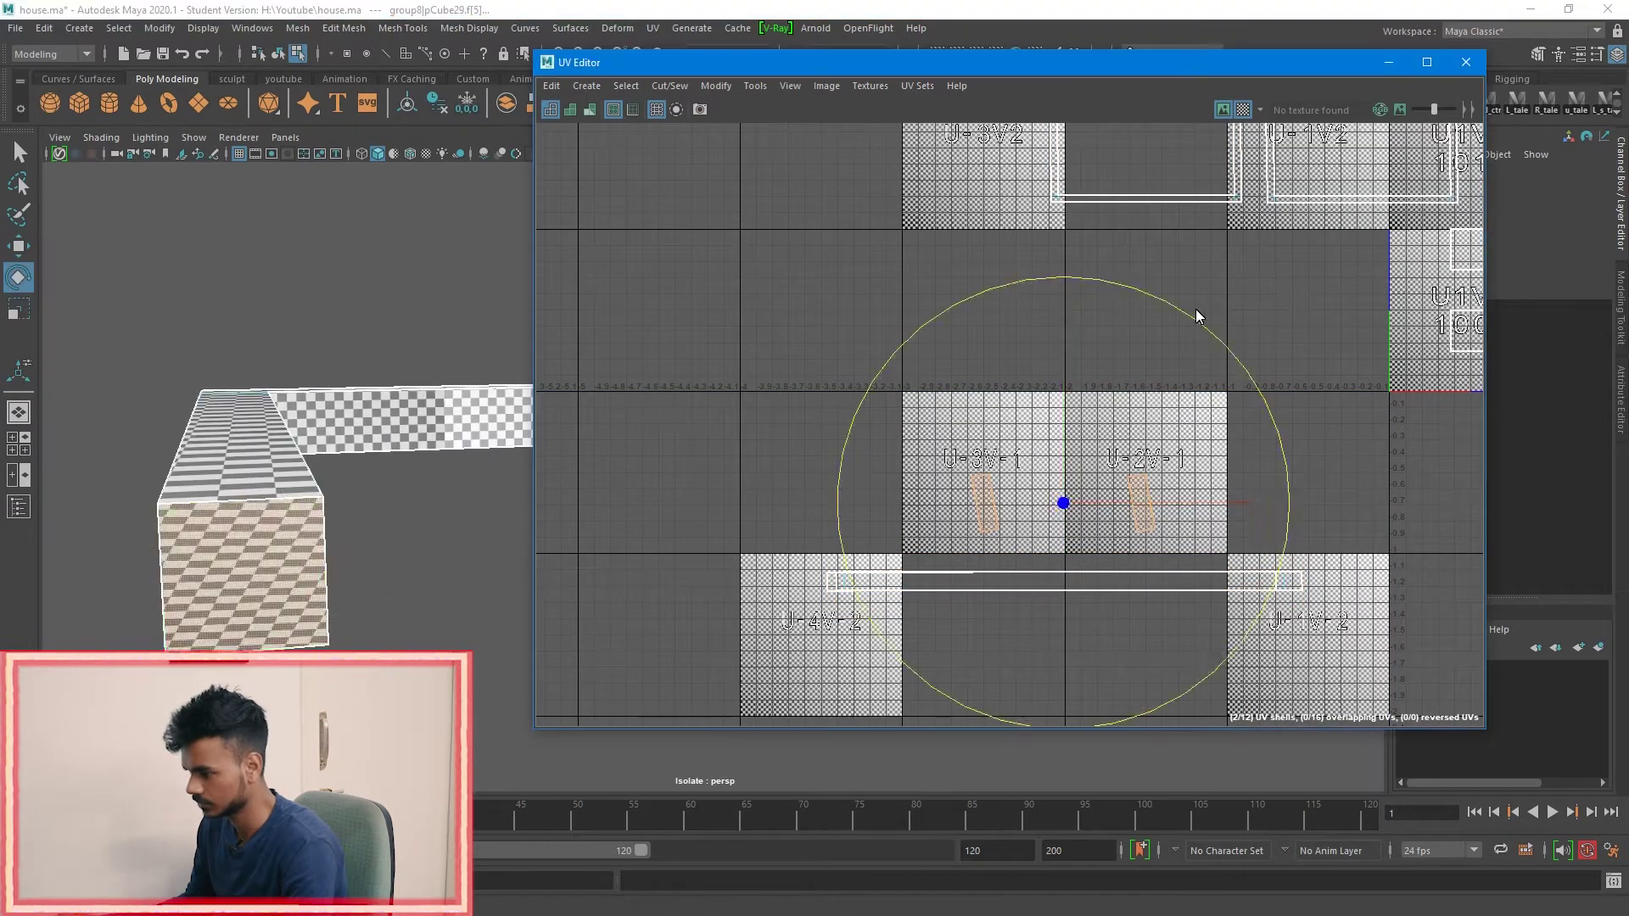
{"action": "left_click_drag", "start_coordinate": [868, 482], "coordinate": [865, 483]}
{"action": "key", "text": "w"}
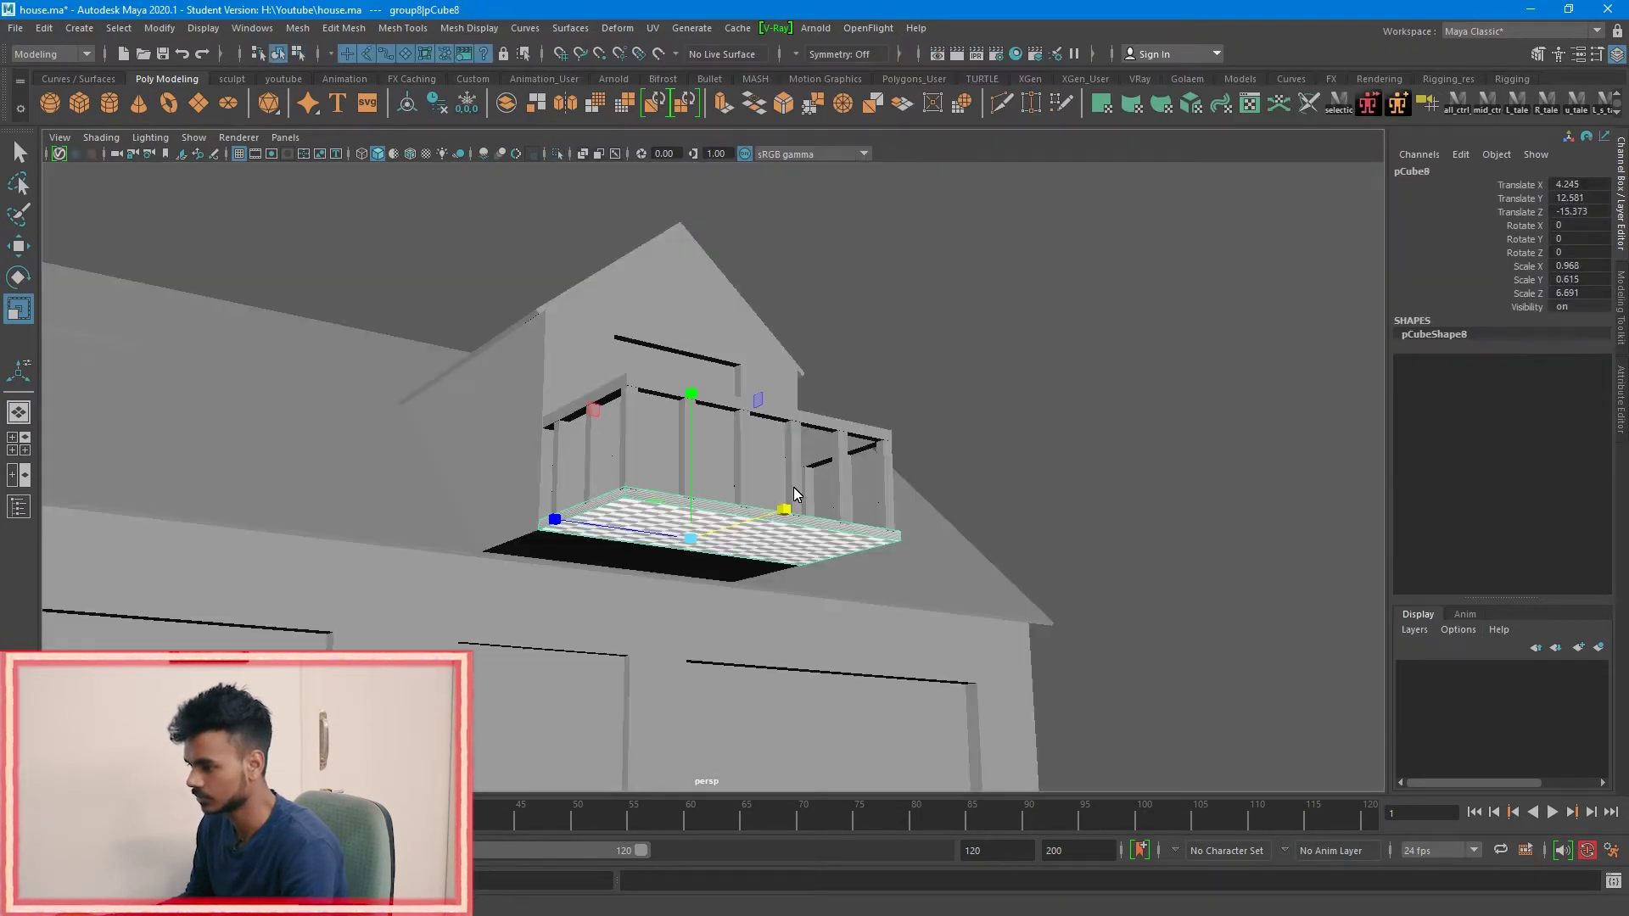
Step: Isolate the balcony floor slab and planar-map its top and bottom faces
{"action": "key", "text": "ctrl+1"}
{"action": "left_click", "coordinate": [741, 625]}
{"action": "key", "text": "w"}
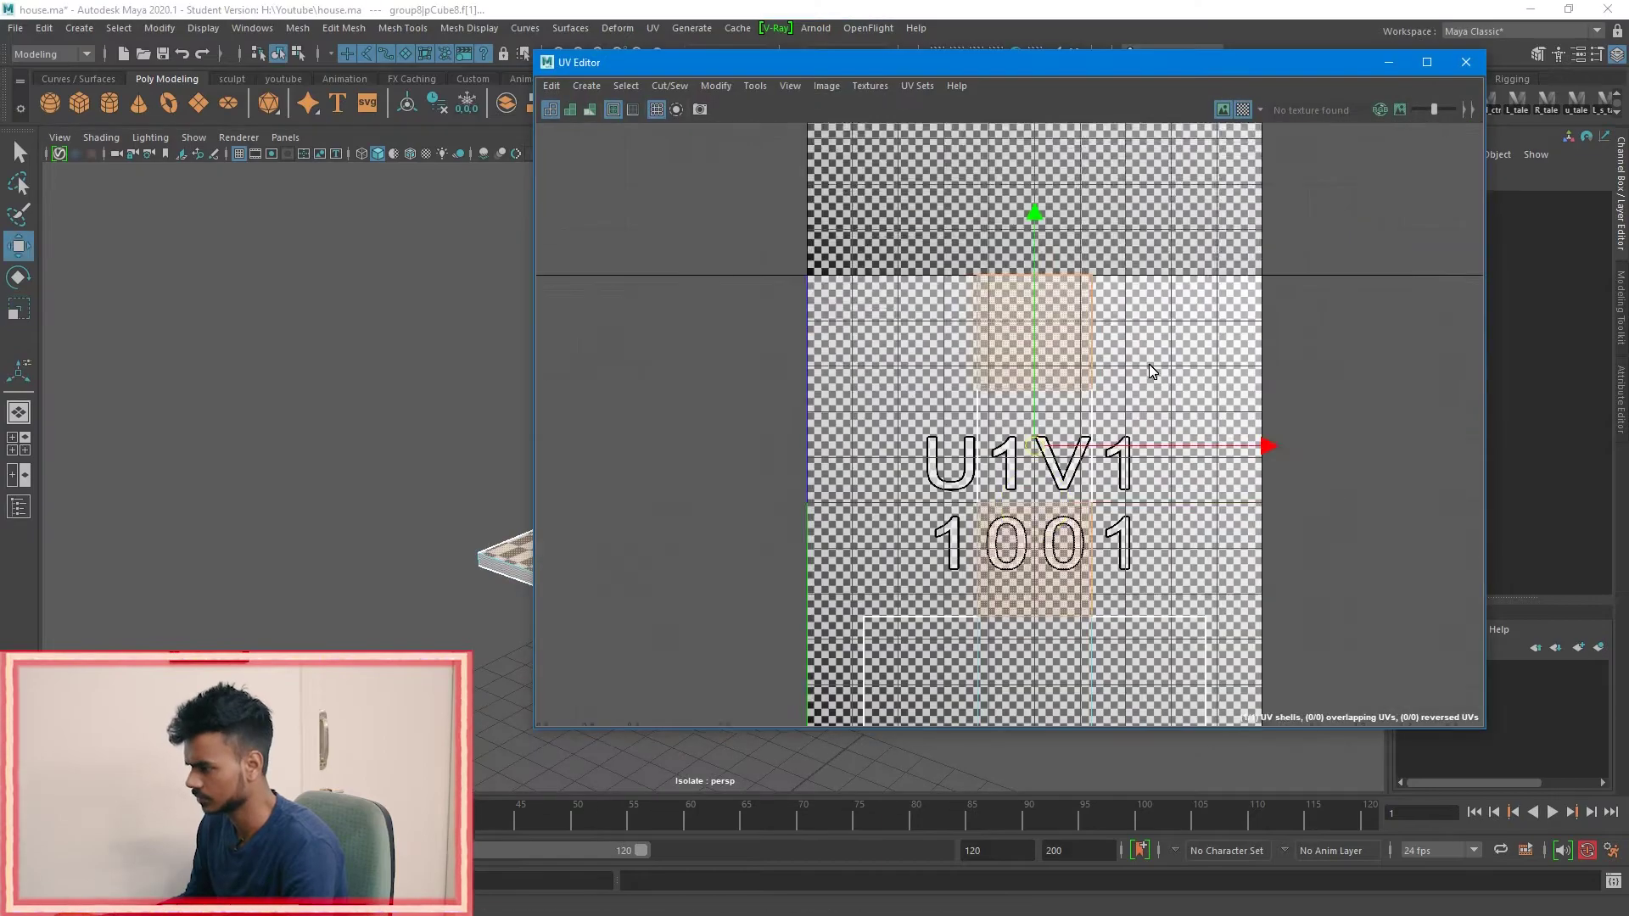
{"action": "left_click", "coordinate": [1466, 62]}
{"action": "key", "text": "w"}
{"action": "right_click_drag", "start_coordinate": [896, 395], "coordinate": [1018, 774], "text": "shift"}
{"action": "right_click_drag", "start_coordinate": [912, 422], "coordinate": [825, 422]}
Step: Reposition the UV Editor beside the slab and scale its top and bottom shells until the checkers look square
{"action": "left_click_drag", "start_coordinate": [849, 61], "coordinate": [1332, 78]}
{"action": "key", "text": "r"}
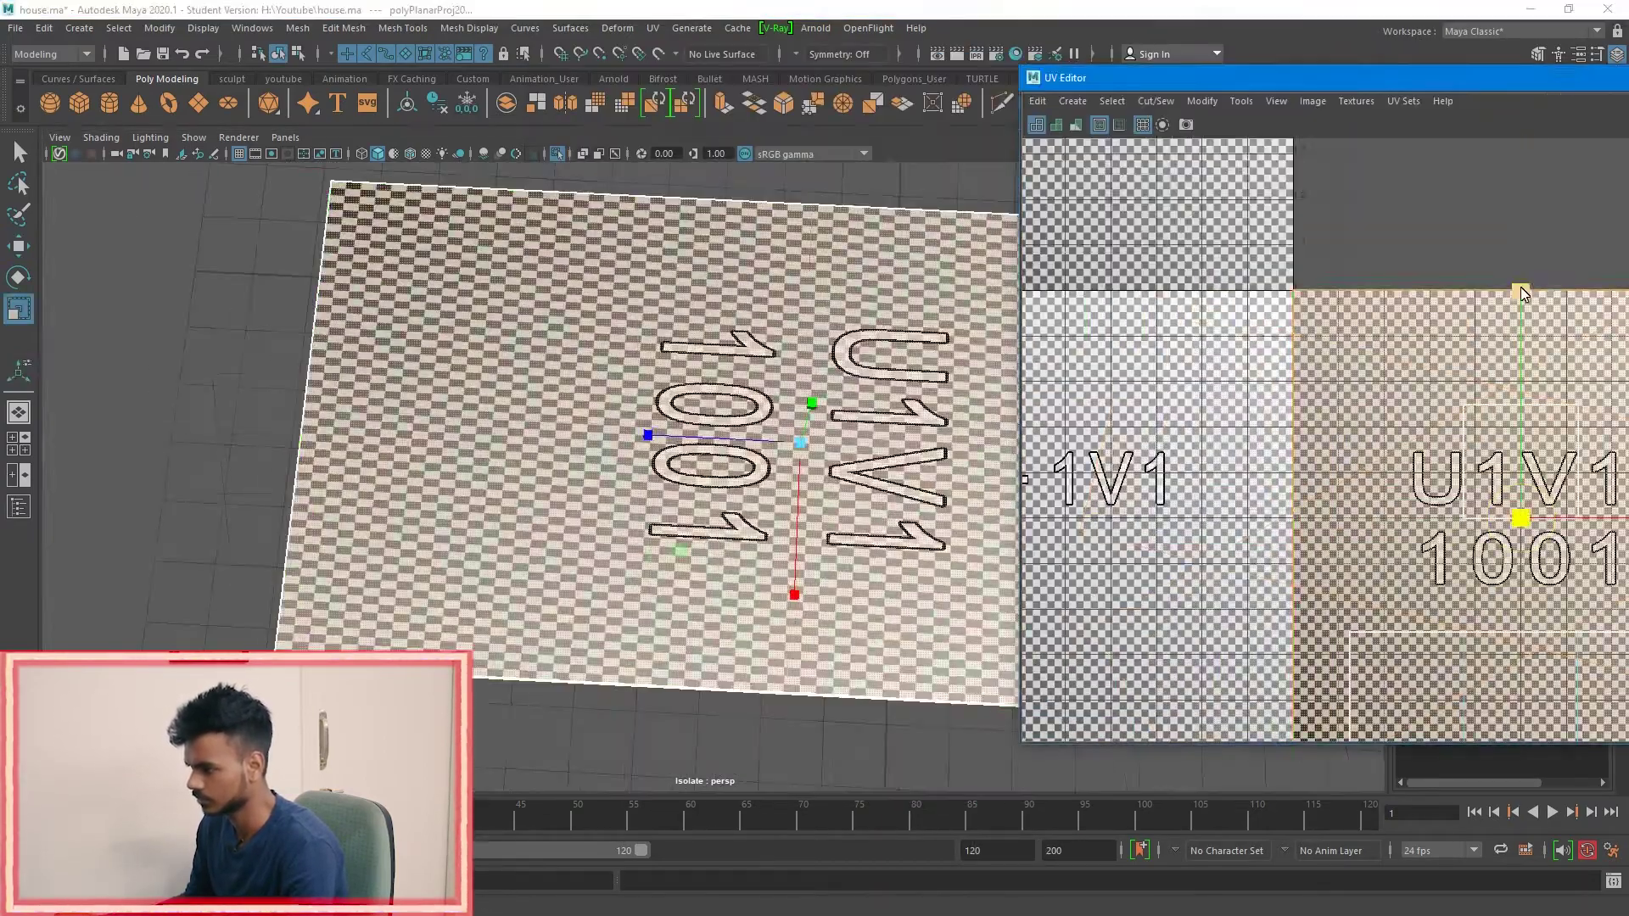
{"action": "left_click_drag", "start_coordinate": [1519, 516], "coordinate": [1569, 516]}
{"action": "left_click_drag", "start_coordinate": [1521, 292], "coordinate": [1521, 339]}
Step: Planar-map the slab's long side faces and fit their shells above the others with square-looking checkers
{"action": "mouse_move", "coordinate": [779, 509]}
{"action": "left_mouse_down", "text": "alt"}
{"action": "mouse_move", "coordinate": [779, 363]}
{"action": "mouse_move", "coordinate": [764, 526]}
{"action": "left_mouse_up", "text": "alt"}
{"action": "key", "text": "w"}
{"action": "right_click_drag", "start_coordinate": [831, 531], "coordinate": [806, 763], "text": "shift"}
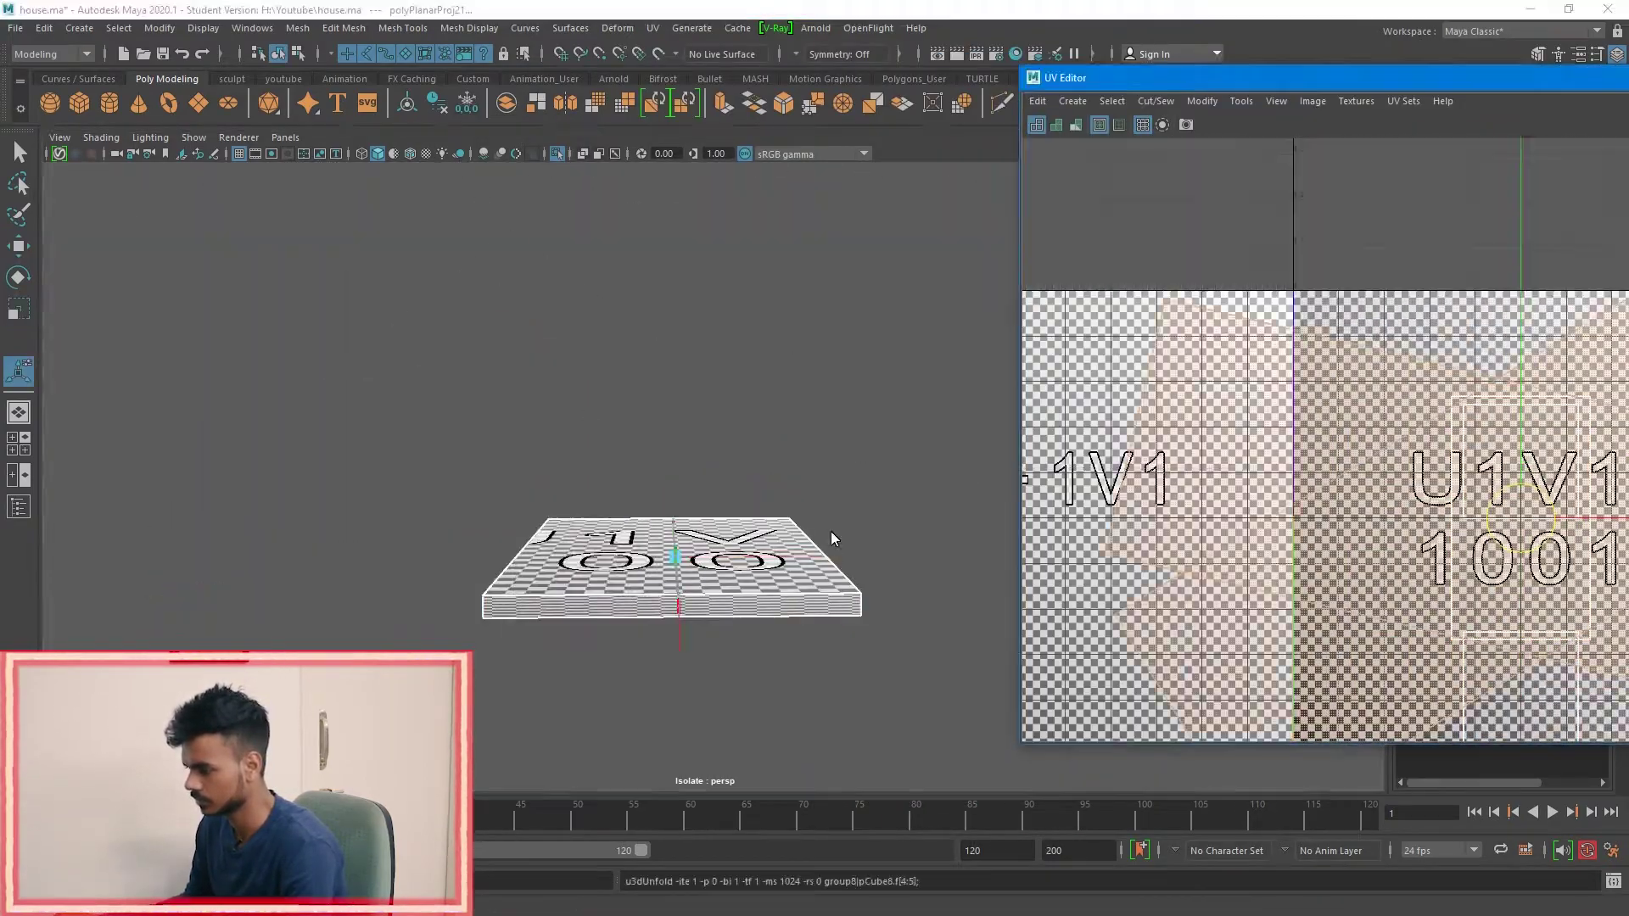
{"action": "left_click_drag", "start_coordinate": [831, 531], "coordinate": [831, 424], "text": "alt"}
{"action": "key", "text": "r"}
{"action": "left_click_drag", "start_coordinate": [1519, 292], "coordinate": [1520, 469]}
{"action": "scroll", "coordinate": [1400, 516], "scroll_direction": "down", "scroll_amount": 3}
{"action": "key", "text": "w"}
{"action": "left_click_drag", "start_coordinate": [1467, 517], "coordinate": [1484, 314]}
Step: Planar-map the slab's remaining side faces and rotate their UV shells level
{"action": "left_click_drag", "start_coordinate": [812, 507], "coordinate": [674, 475], "text": "alt"}
{"action": "left_click", "coordinate": [632, 466]}
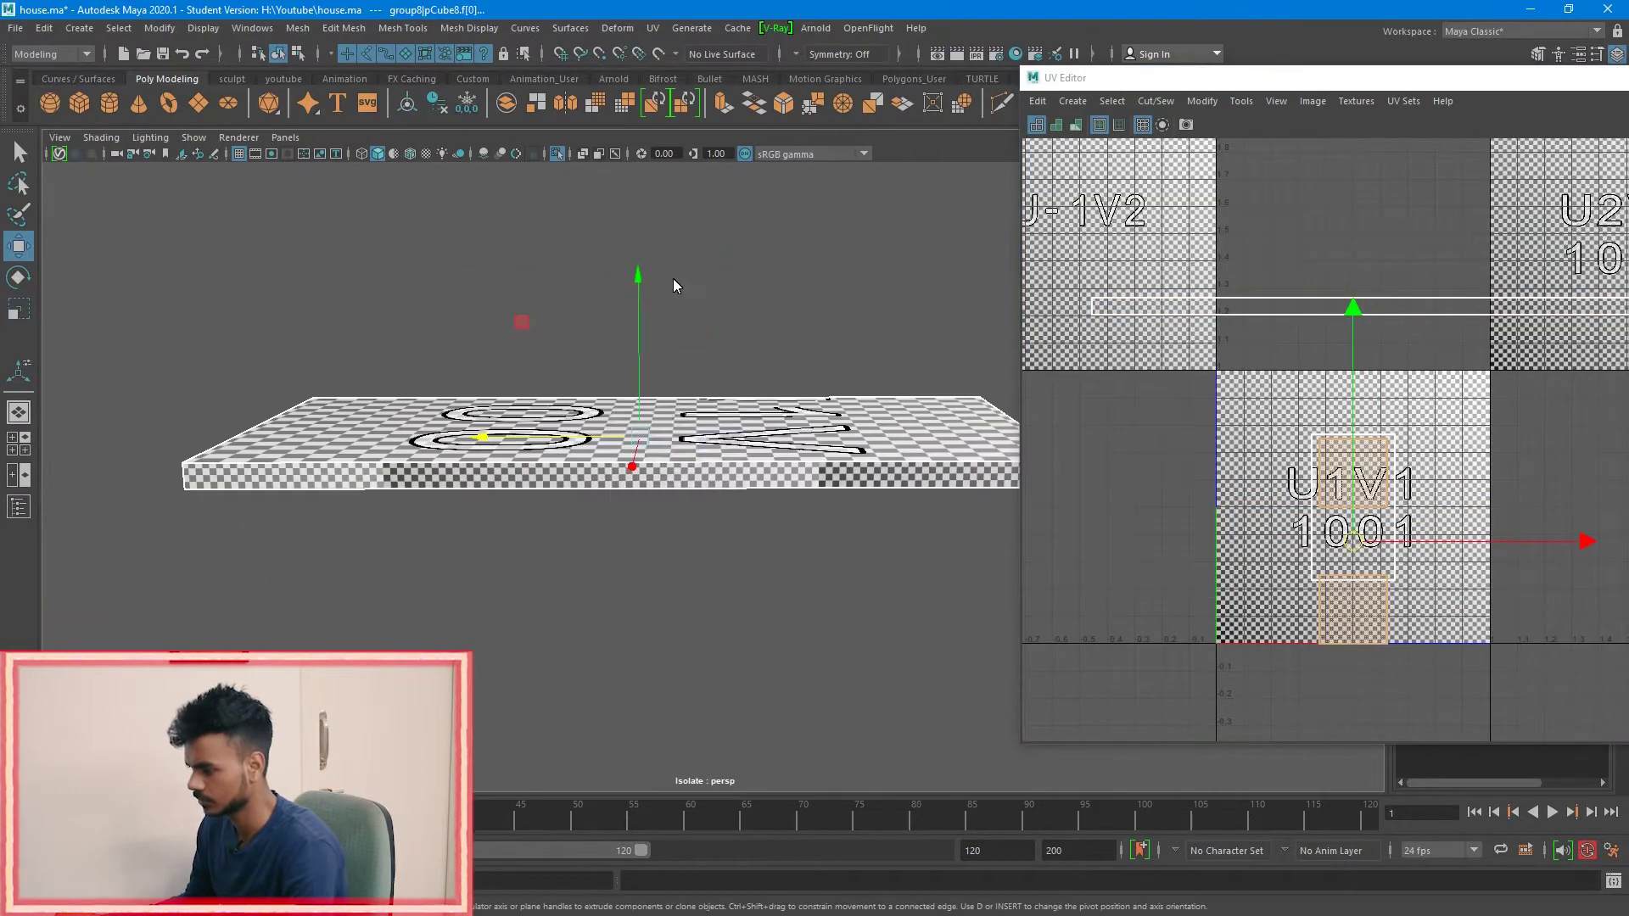
{"action": "right_click_drag", "start_coordinate": [747, 441], "coordinate": [721, 679], "text": "shift"}
{"action": "scroll", "coordinate": [1357, 476], "scroll_direction": "down", "scroll_amount": 3}
{"action": "key", "text": "e"}
{"action": "left_click_drag", "start_coordinate": [1384, 280], "coordinate": [1291, 276]}
{"action": "left_click_drag", "start_coordinate": [1462, 326], "coordinate": [1510, 410]}
Step: Move the slab's UV shells apart so that they no longer overlap
{"action": "key", "text": "w"}
{"action": "right_click_drag", "start_coordinate": [1055, 432], "coordinate": [1054, 462], "text": "shift"}
{"action": "key", "text": "r"}
{"action": "key", "text": "w"}
{"action": "left_click_drag", "start_coordinate": [1308, 492], "coordinate": [1308, 619]}
{"action": "scroll", "coordinate": [1355, 461], "scroll_direction": "up", "scroll_amount": 3}
{"action": "left_click_drag", "start_coordinate": [1355, 283], "coordinate": [1355, 204]}
Step: Flip the slab's reversed UV shells along U and close the UV Editor
{"action": "left_click_drag", "start_coordinate": [1357, 77], "coordinate": [664, 130]}
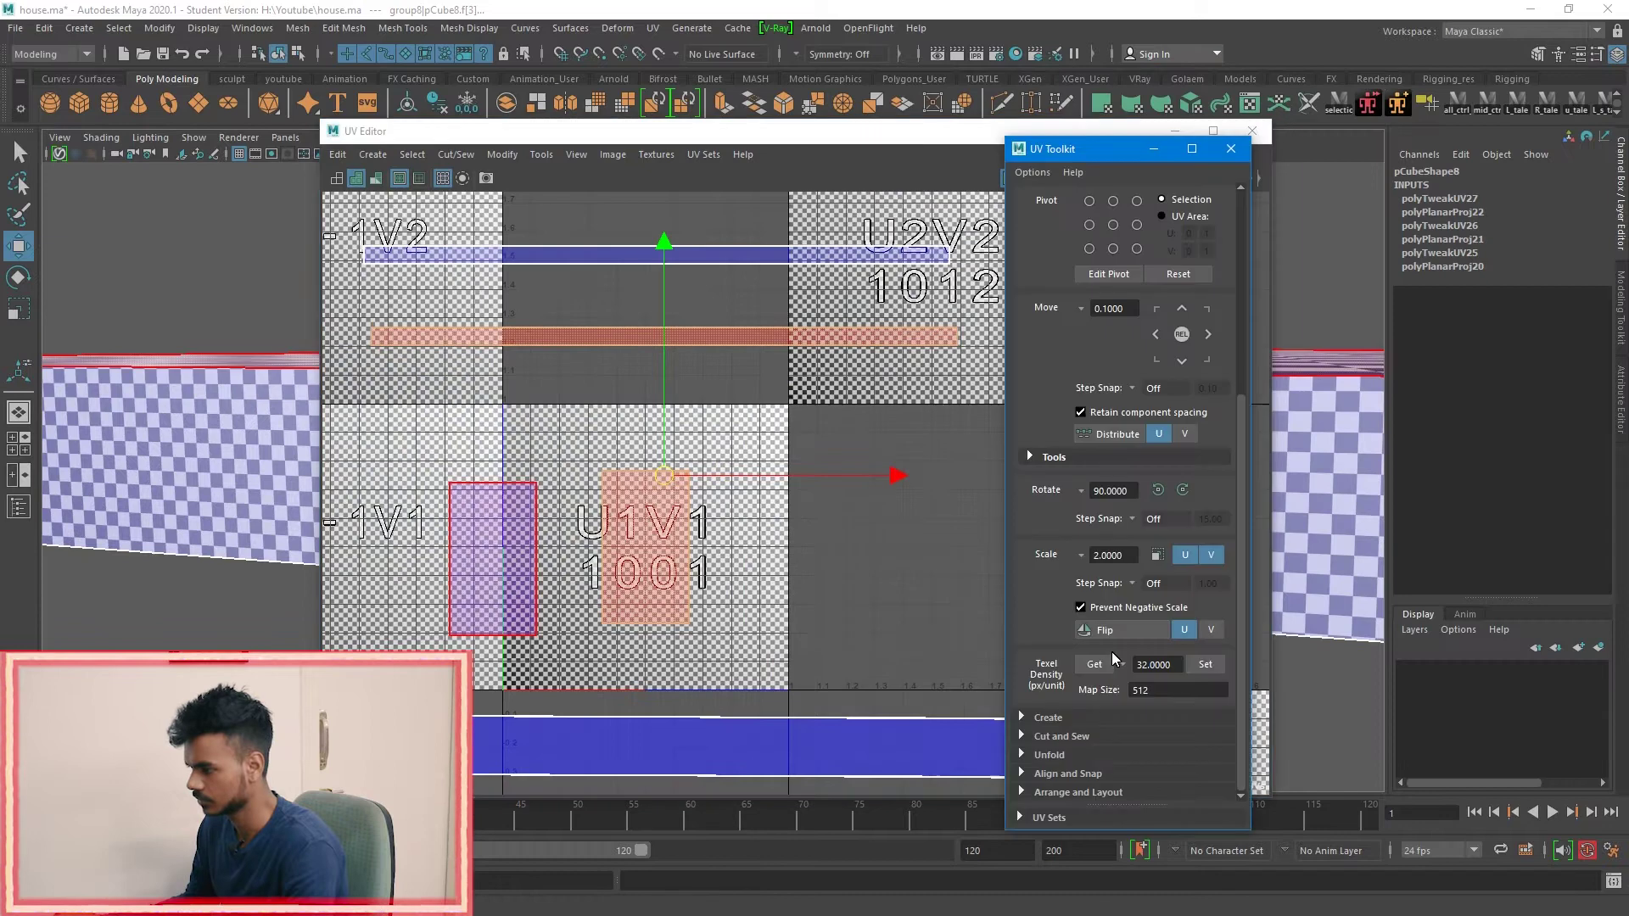
{"action": "left_click", "coordinate": [1111, 632]}
{"action": "scroll", "coordinate": [781, 551], "scroll_direction": "down", "scroll_amount": 5}
{"action": "left_click_drag", "start_coordinate": [781, 648], "coordinate": [781, 695]}
{"action": "left_click", "coordinate": [1257, 131]}
Step: Isolate the main house body, clear the UV windows from the view and switch to face selection
{"action": "key", "text": "ctrl+1"}
{"action": "scroll", "coordinate": [757, 485], "scroll_direction": "down", "scroll_amount": 5}
{"action": "left_click", "coordinate": [900, 552]}
{"action": "key", "text": "ctrl+1"}
{"action": "left_click", "coordinate": [1159, 149]}
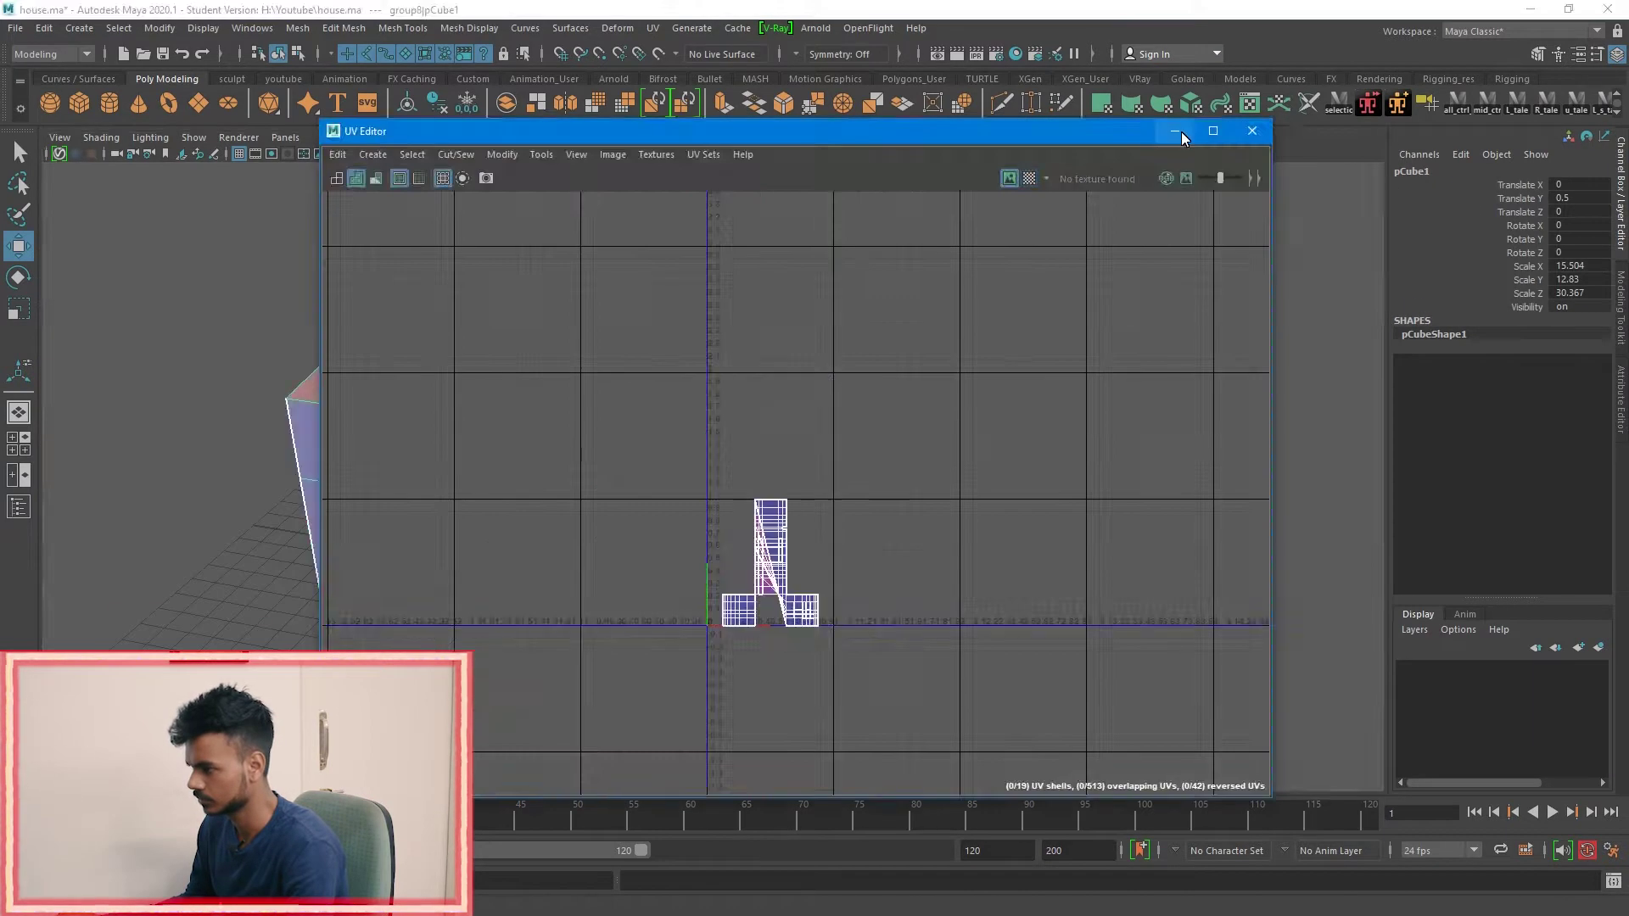
{"action": "left_click", "coordinate": [1181, 131]}
{"action": "right_click_drag", "start_coordinate": [1018, 475], "coordinate": [1018, 552]}
Step: Select the strips of faces along the house body's walls and underside
{"action": "left_click", "coordinate": [654, 475]}
{"action": "double_click", "coordinate": [1187, 490], "text": "shift"}
{"action": "left_click_drag", "start_coordinate": [1187, 490], "coordinate": [940, 523], "text": "alt"}
{"action": "double_click", "coordinate": [767, 379], "text": "shift"}
{"action": "scroll", "coordinate": [767, 379], "scroll_direction": "up", "scroll_amount": 5}
{"action": "double_click", "coordinate": [411, 335], "text": "shift"}
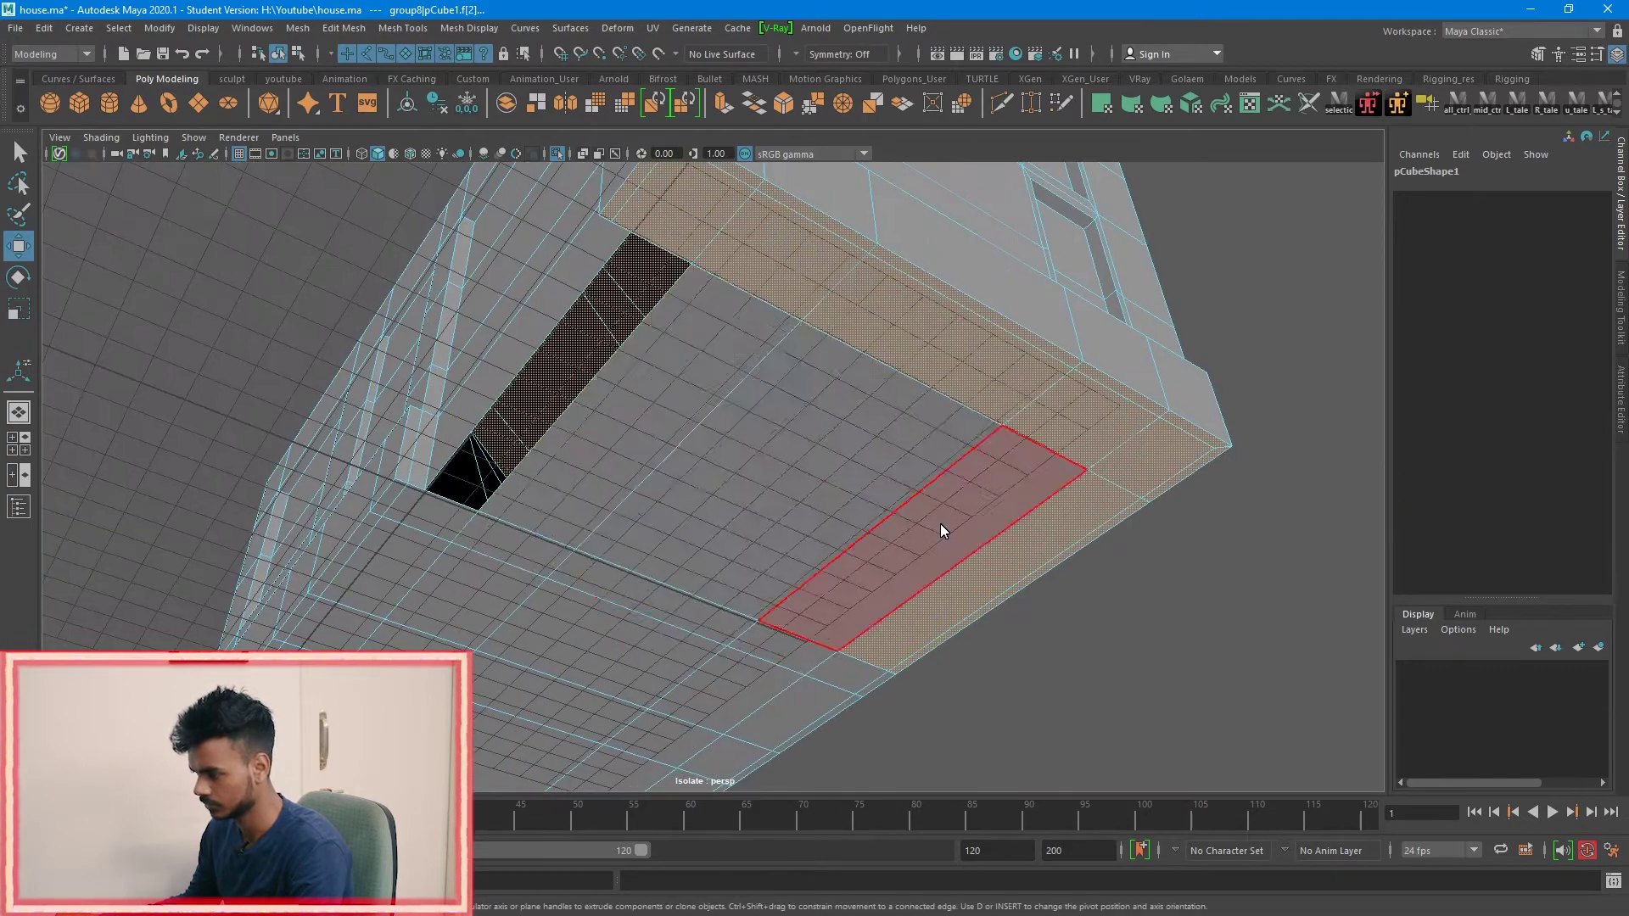
Step: Unfold the projected UV shells of the house body and reposition the UV Editor
{"action": "left_click_drag", "start_coordinate": [350, 508], "coordinate": [994, 451], "text": "alt"}
{"action": "left_click_drag", "start_coordinate": [991, 608], "coordinate": [934, 256], "text": "alt"}
{"action": "left_click_drag", "start_coordinate": [934, 339], "coordinate": [806, 509], "text": "alt"}
{"action": "right_click_drag", "start_coordinate": [1411, 272], "coordinate": [1222, 266], "text": "shift"}
{"action": "left_click_drag", "start_coordinate": [1323, 134], "coordinate": [1037, 199]}
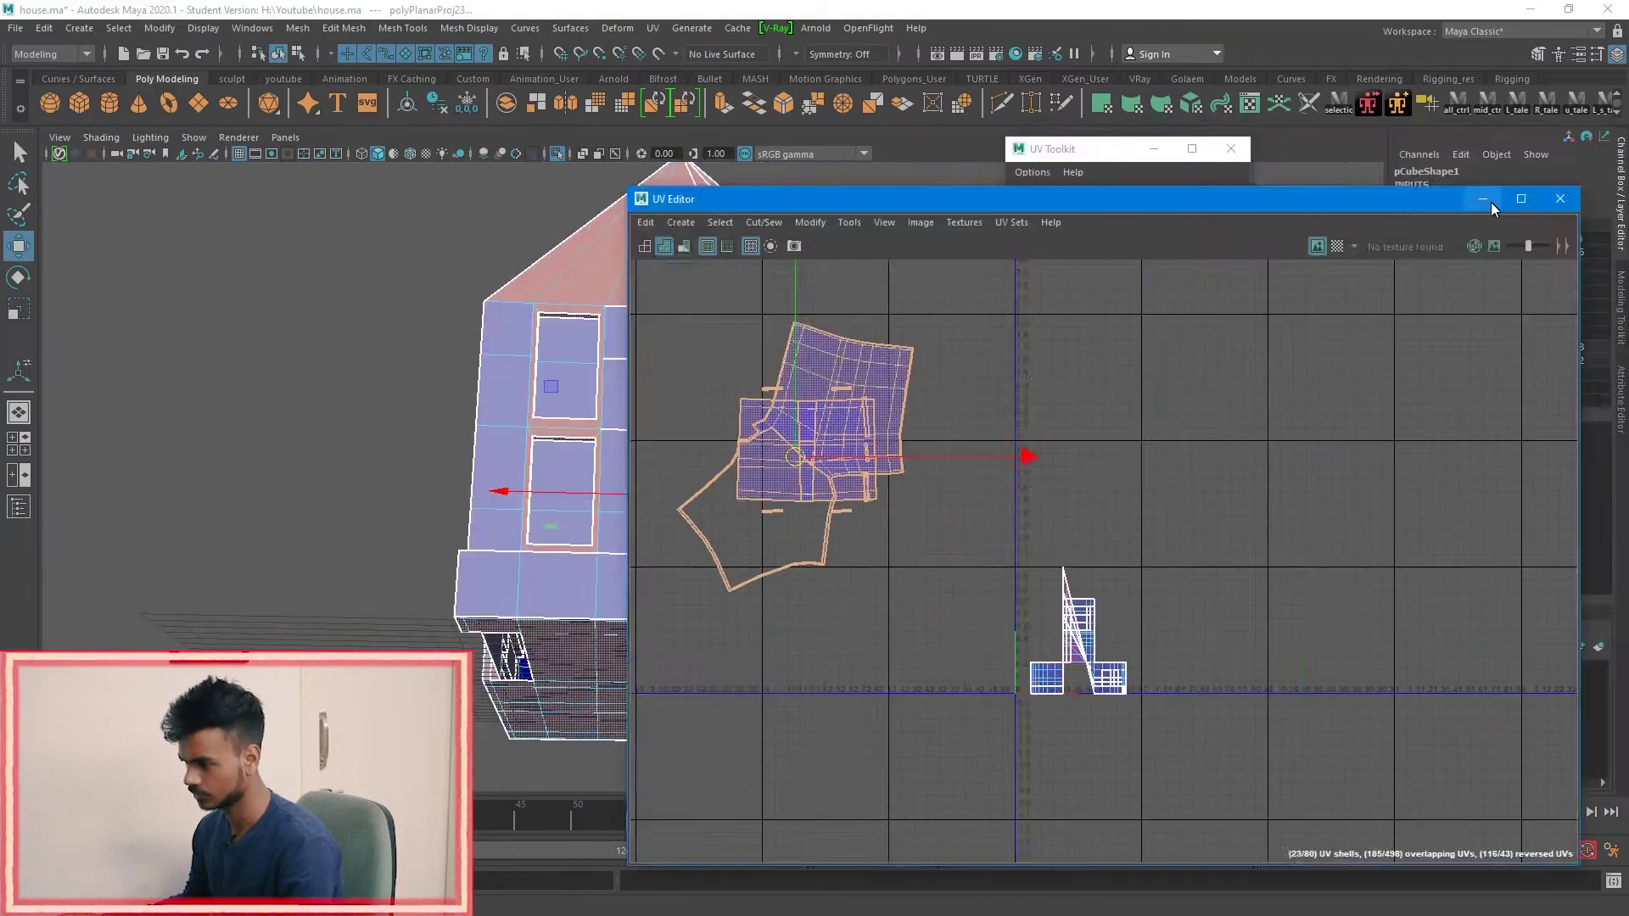
Step: Planar-map the next group of wall faces on the house body
{"action": "left_click", "coordinate": [1490, 202]}
{"action": "left_click_drag", "start_coordinate": [654, 461], "coordinate": [446, 337], "text": "alt"}
{"action": "left_click_drag", "start_coordinate": [344, 485], "coordinate": [795, 591], "text": "alt"}
{"action": "left_click_drag", "start_coordinate": [682, 600], "coordinate": [717, 509], "text": "alt"}
{"action": "right_click_drag", "start_coordinate": [717, 498], "coordinate": [840, 793], "text": "shift"}
{"action": "left_click", "coordinate": [1484, 199]}
Step: Planar-map the long front wall's faces along X and toggle the checker map for the unfolded shells
{"action": "left_click_drag", "start_coordinate": [690, 512], "coordinate": [783, 593], "text": "alt"}
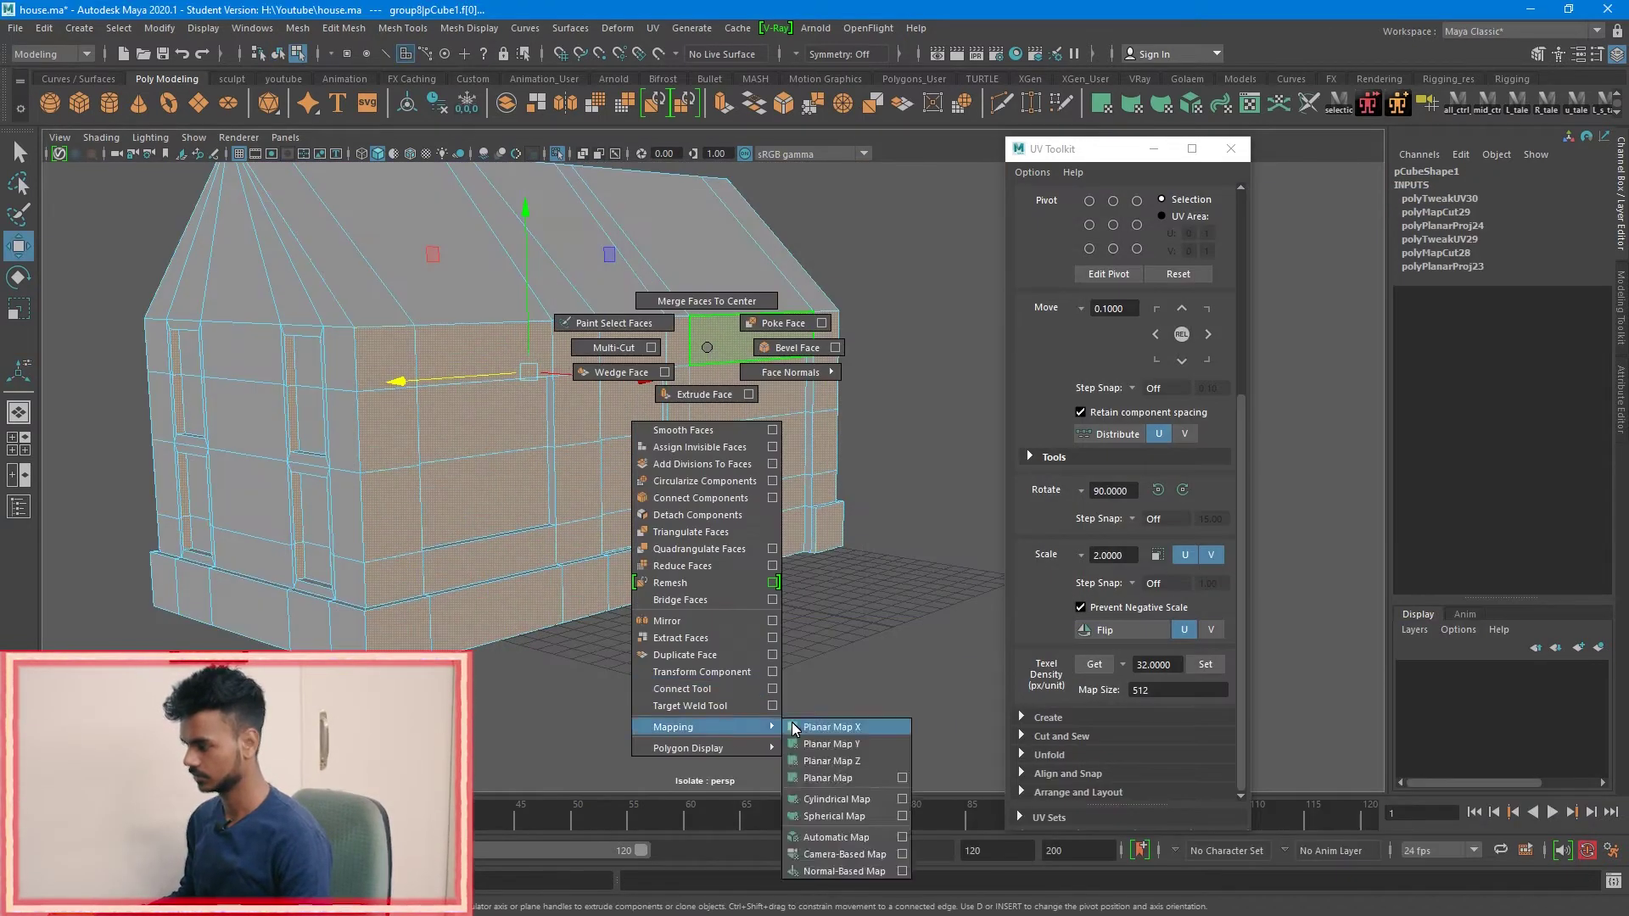
{"action": "right_click_drag", "start_coordinate": [797, 728], "coordinate": [844, 732], "text": "shift"}
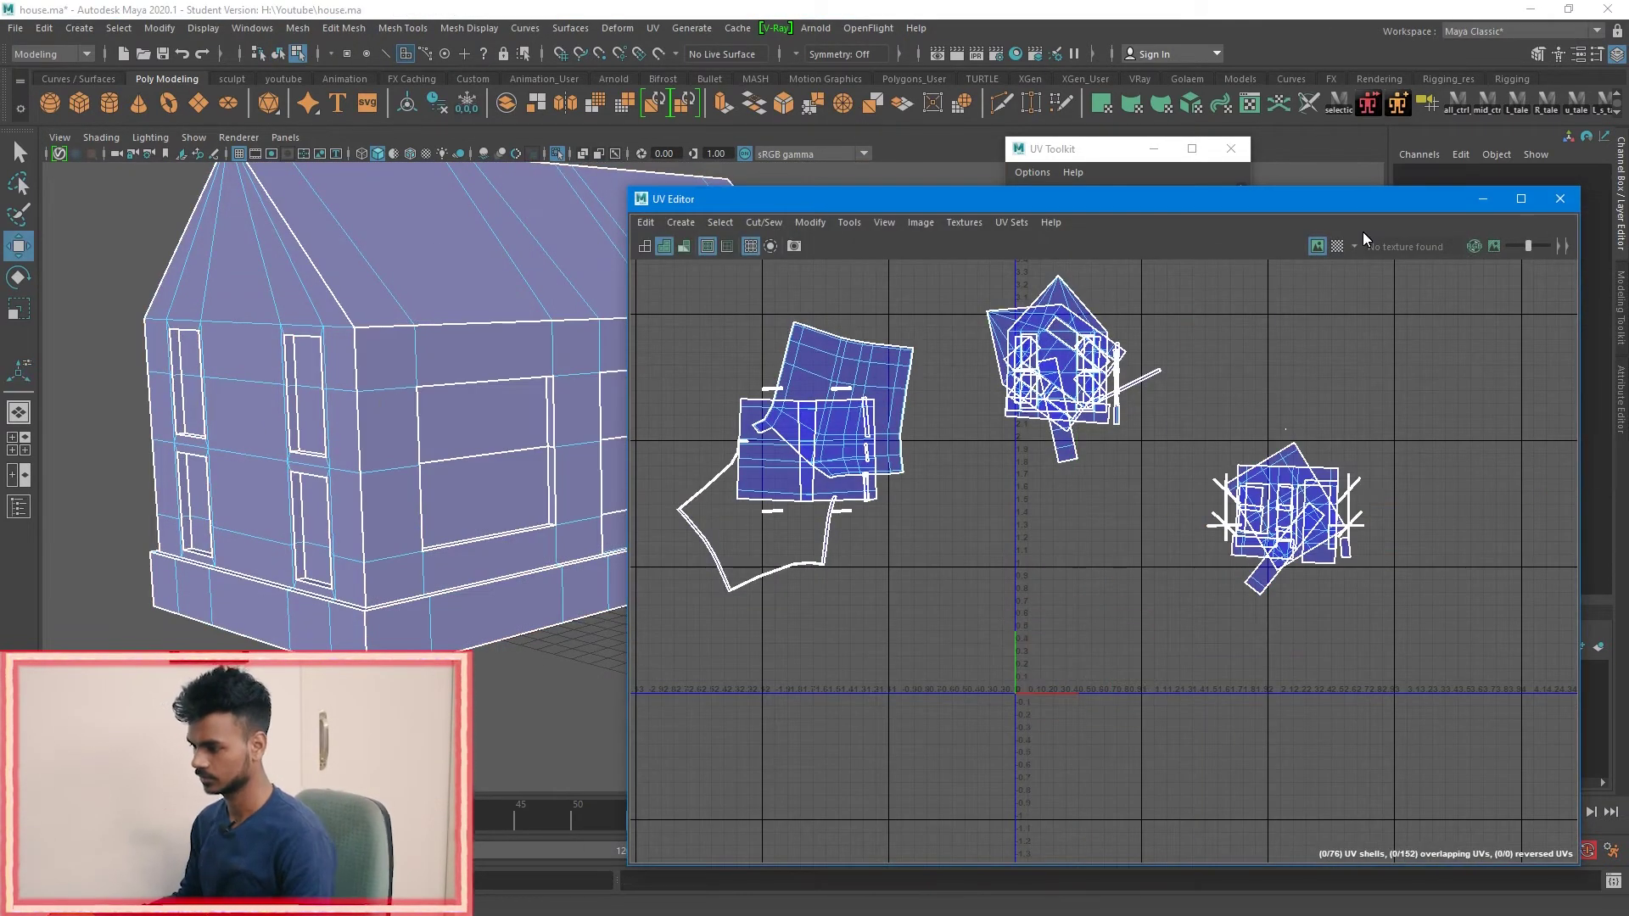
{"action": "left_click", "coordinate": [1337, 246]}
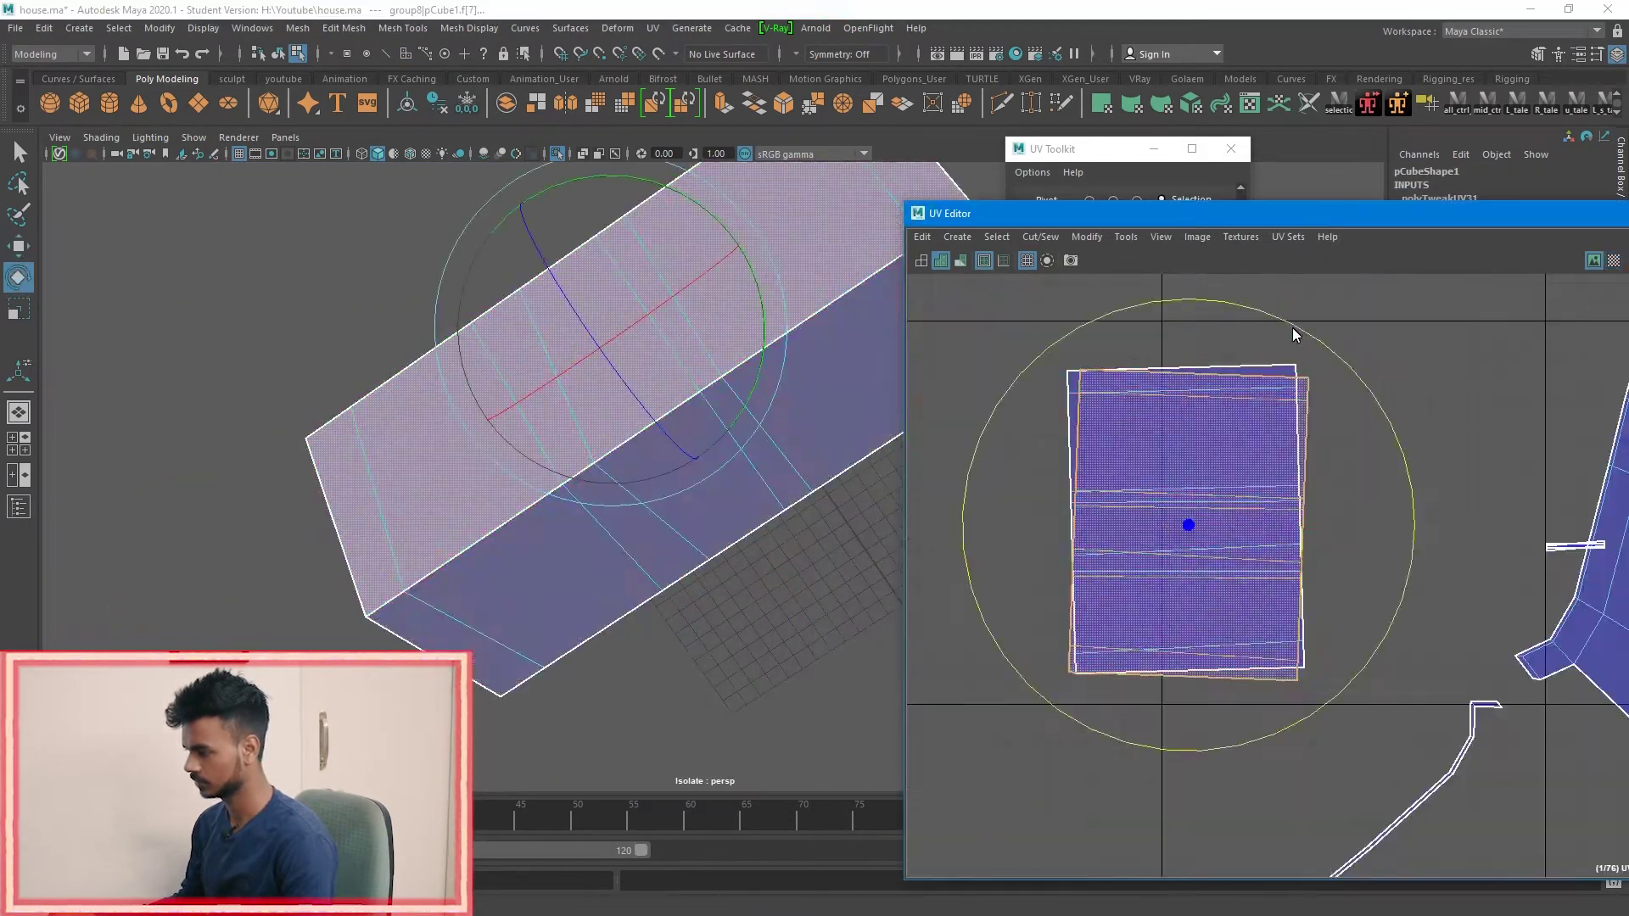
{"action": "key", "text": "w"}
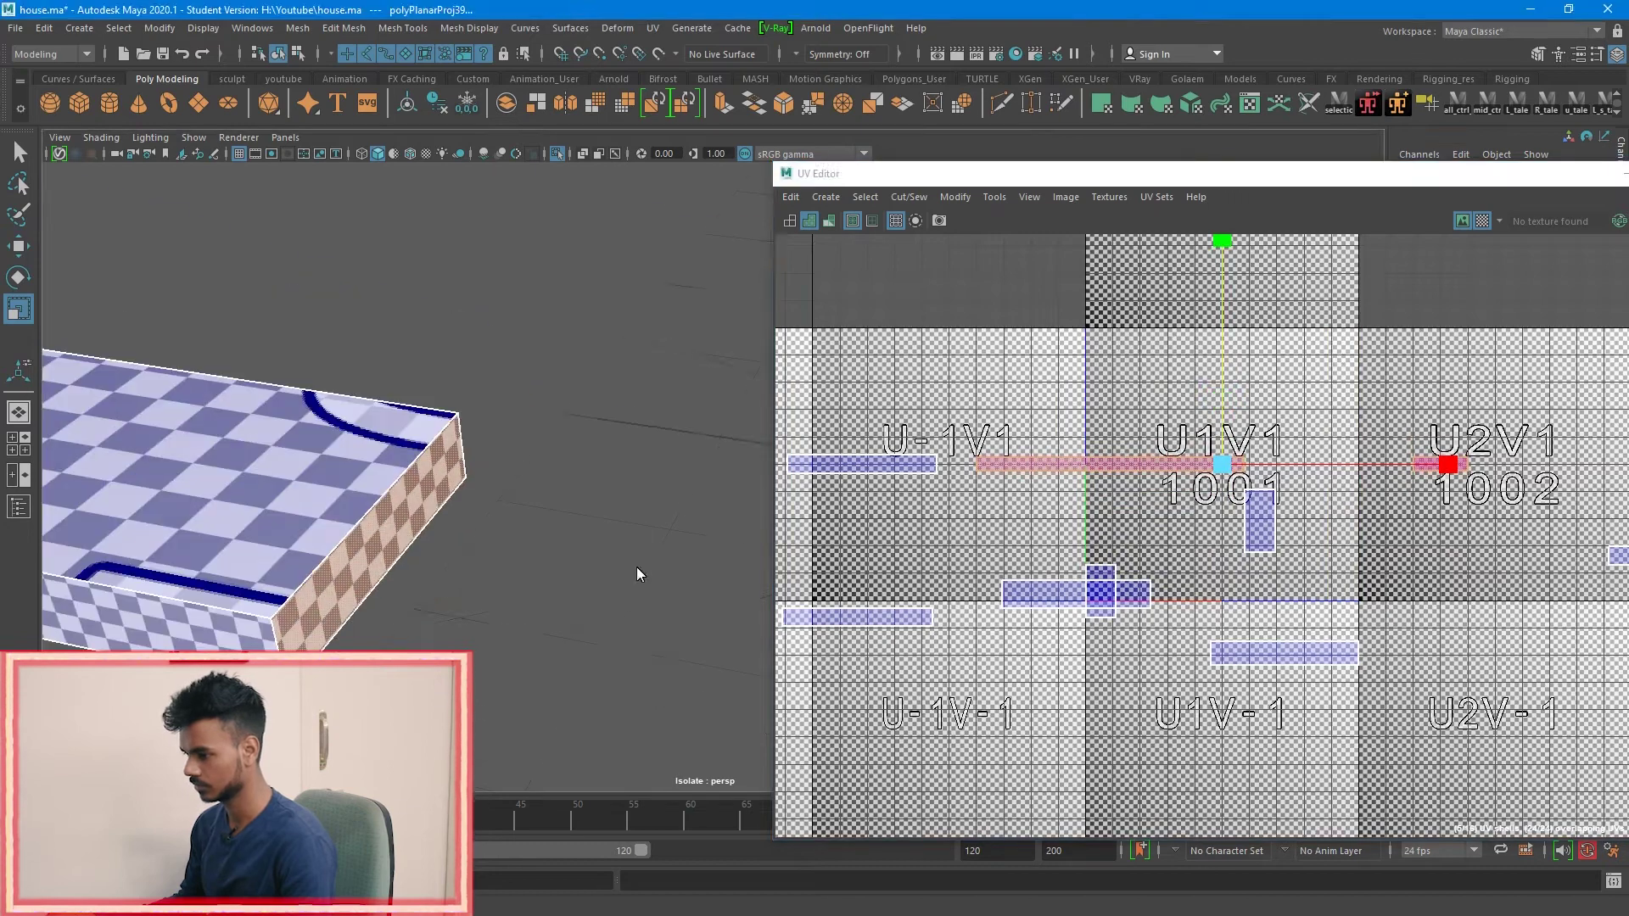
Step: Rearrange the UV windows and move one of the slab's stacked long side-face shells above the other
{"action": "left_click_drag", "start_coordinate": [1280, 181], "coordinate": [1045, 458]}
{"action": "left_click_drag", "start_coordinate": [937, 547], "coordinate": [962, 444]}
{"action": "left_click", "coordinate": [1141, 501]}
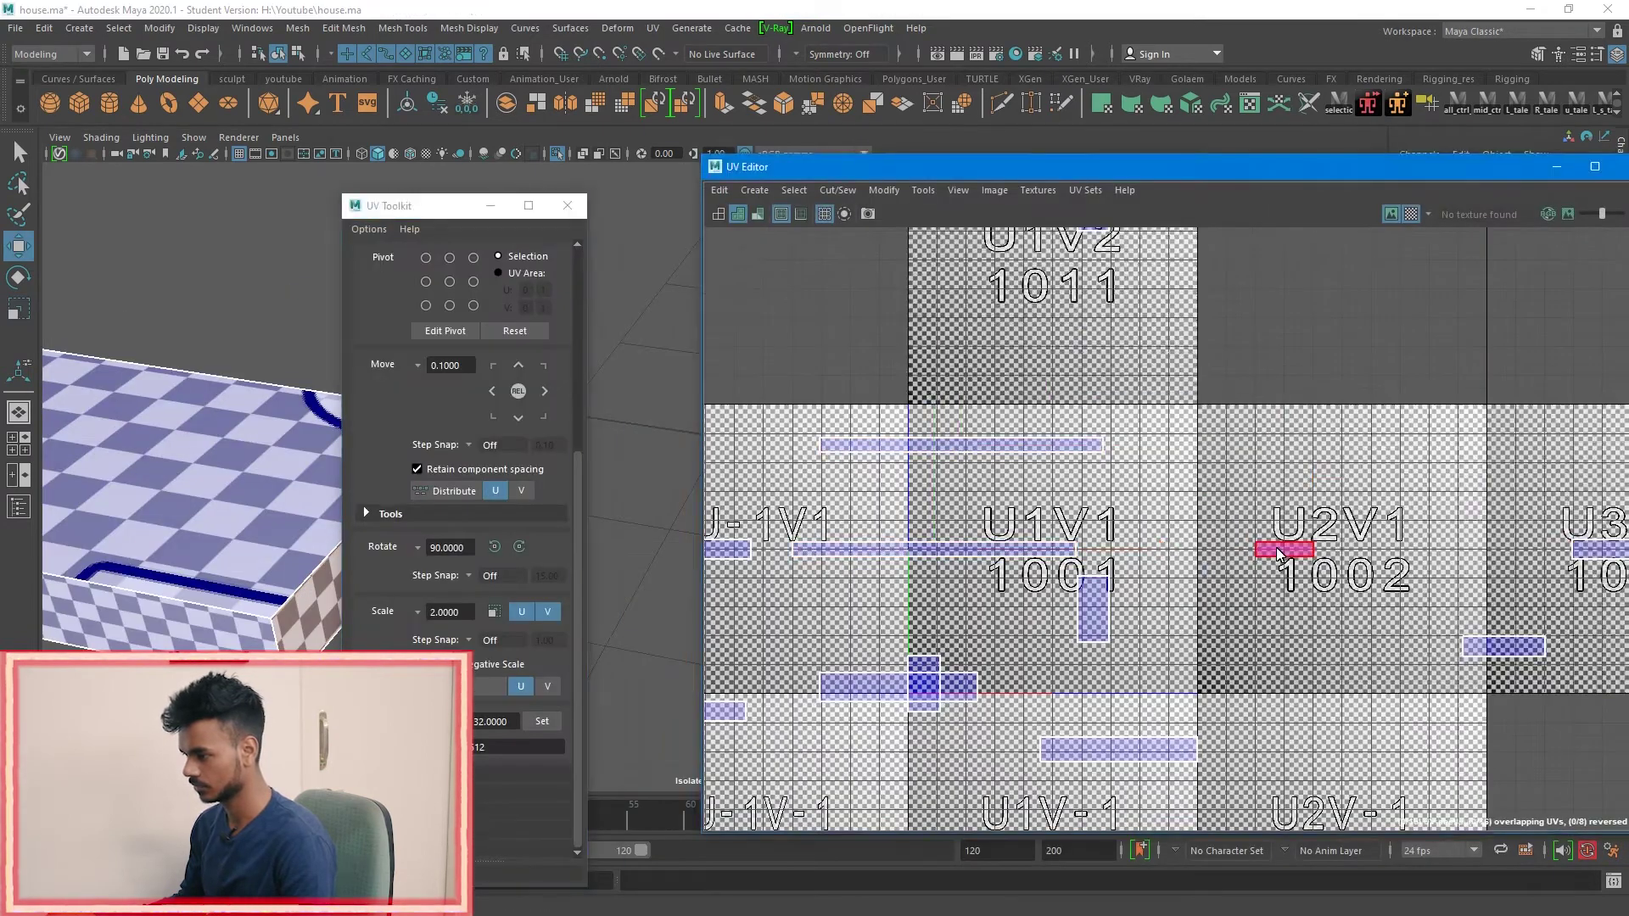
Step: Space the slab's stacked short side-face shells apart vertically and close the UV Toolkit
{"action": "left_click_drag", "start_coordinate": [1283, 550], "coordinate": [1280, 481]}
{"action": "scroll", "coordinate": [1276, 481], "scroll_direction": "down", "scroll_amount": 5}
{"action": "left_click", "coordinate": [1193, 631]}
{"action": "scroll", "coordinate": [1221, 640], "scroll_direction": "up", "scroll_amount": 5}
{"action": "left_click_drag", "start_coordinate": [1157, 619], "coordinate": [1156, 684]}
{"action": "left_click", "coordinate": [1219, 631]}
{"action": "scroll", "coordinate": [1209, 630], "scroll_direction": "up", "scroll_amount": 5}
{"action": "left_click", "coordinate": [1135, 609]}
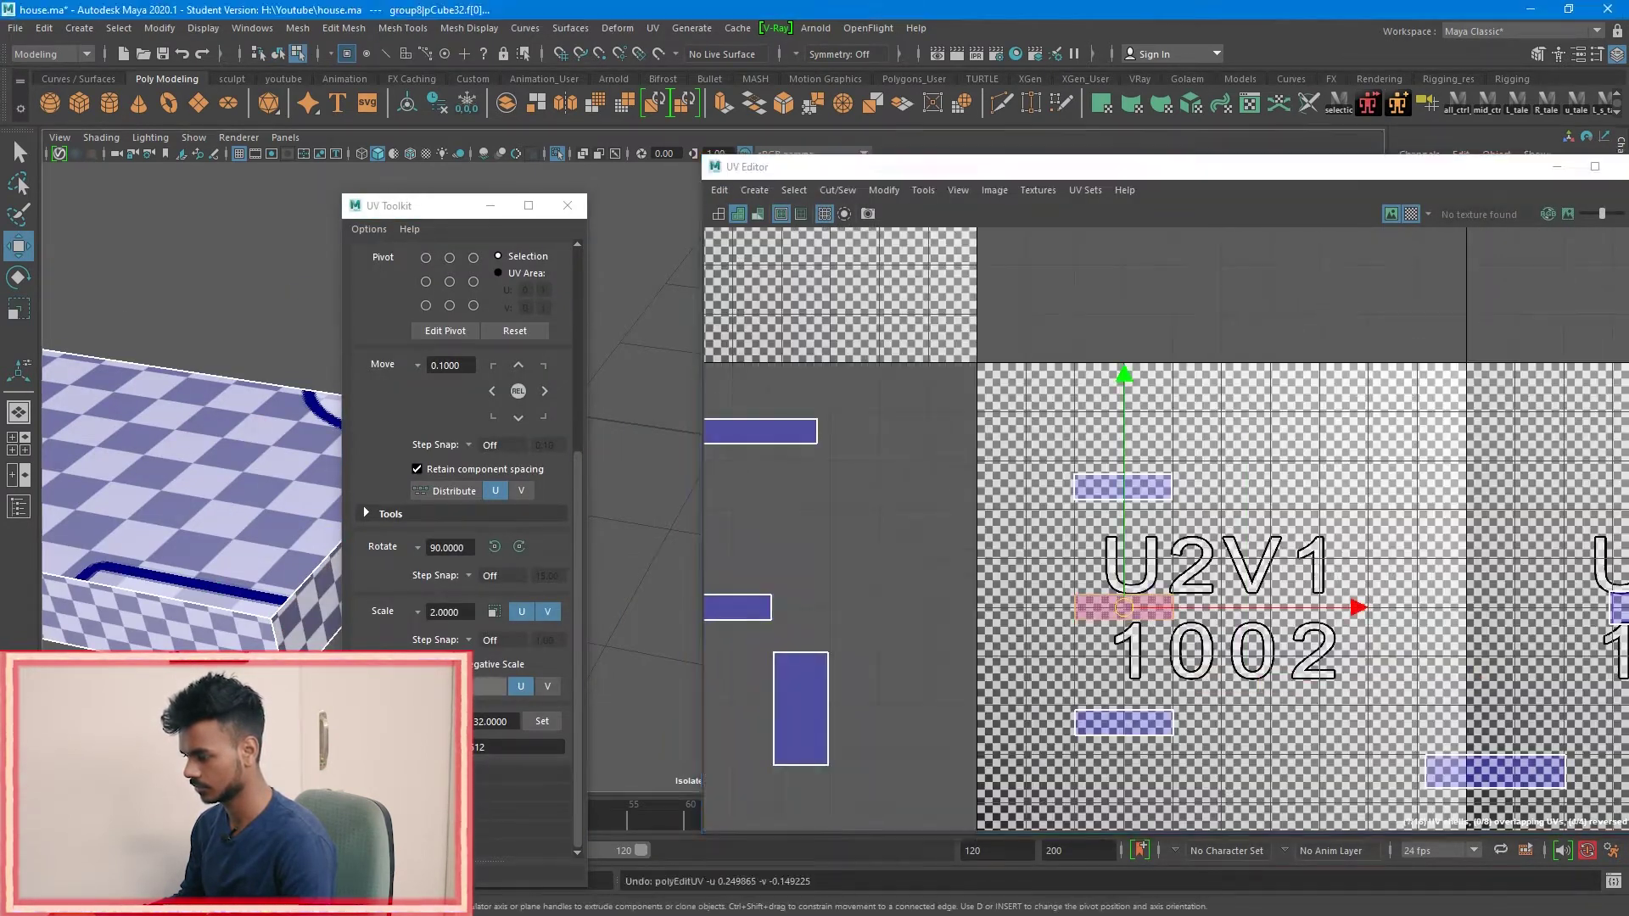
{"action": "right_click_drag", "start_coordinate": [1061, 512], "coordinate": [747, 514], "text": "shift"}
{"action": "left_click_drag", "start_coordinate": [636, 509], "coordinate": [715, 512], "text": "alt"}
{"action": "left_click", "coordinate": [567, 206]}
{"action": "key", "text": "r"}
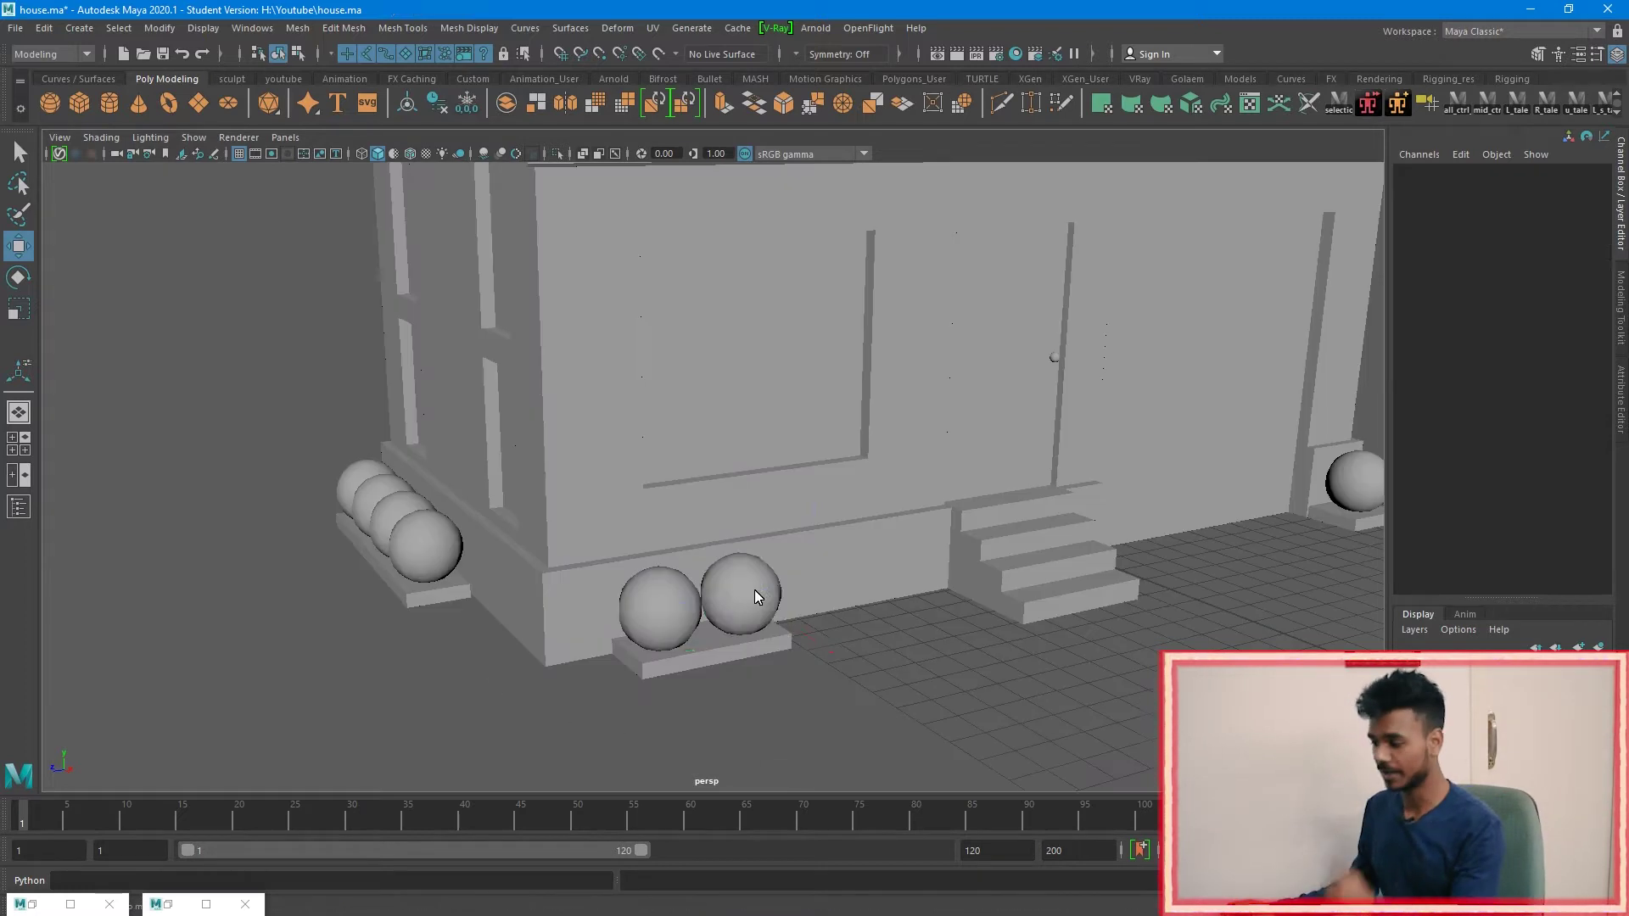
Step: Select the whole house model to examine the checker pattern on all its parts, and clear the selection
{"action": "left_click", "coordinate": [754, 594]}
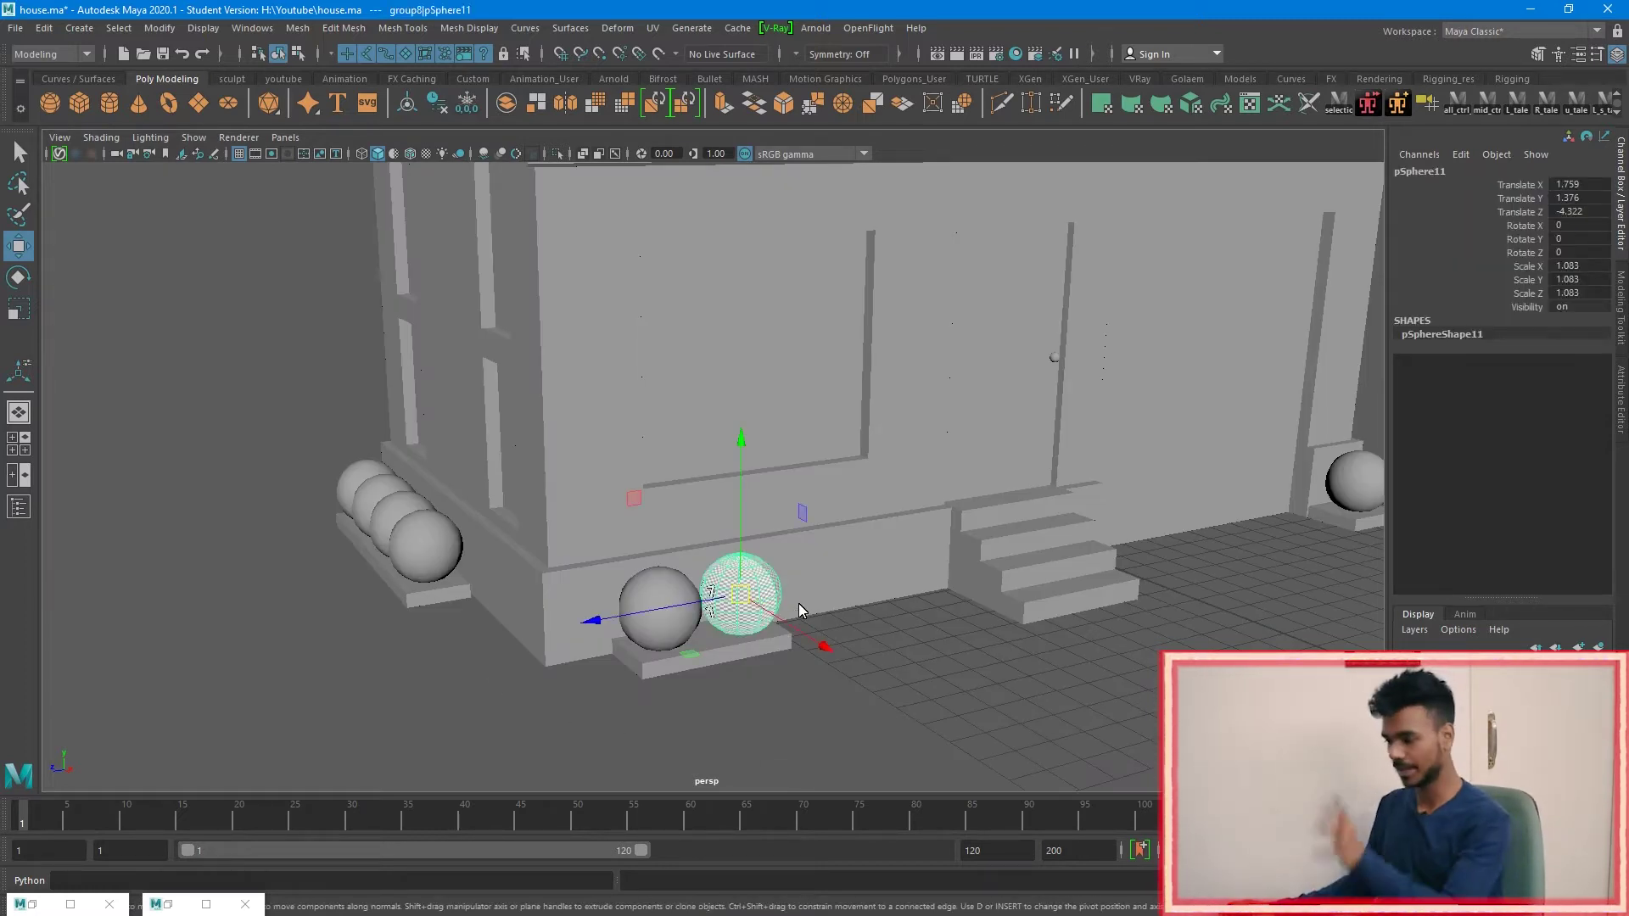
{"action": "scroll", "coordinate": [802, 599], "scroll_direction": "down", "scroll_amount": 6}
{"action": "left_click_drag", "start_coordinate": [1045, 534], "coordinate": [473, 200]}
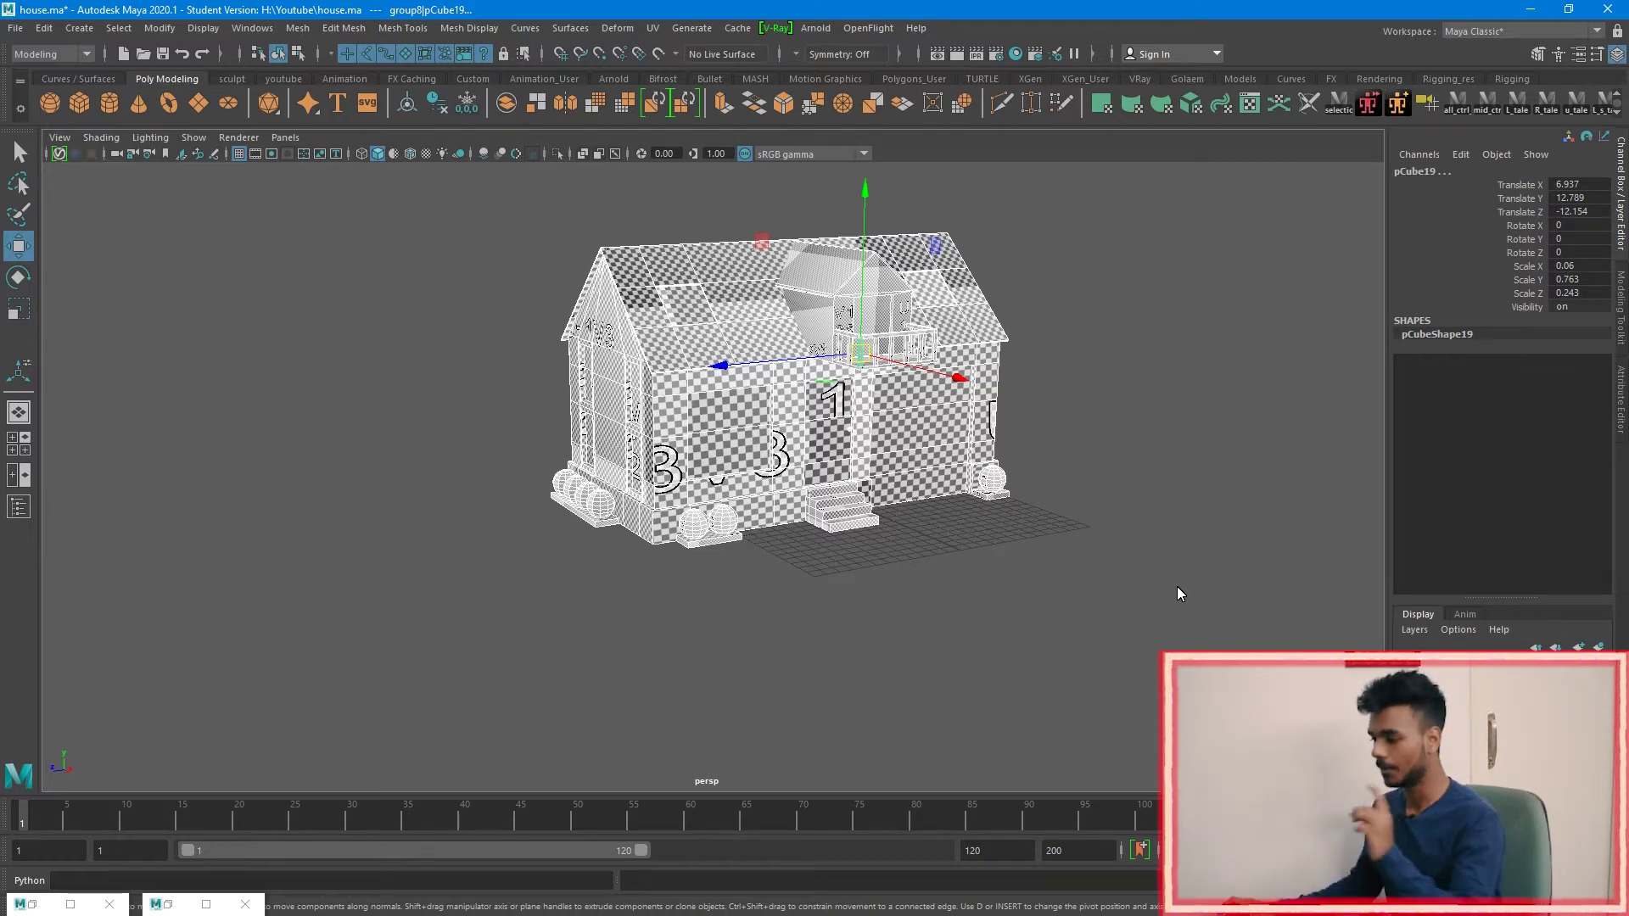
{"action": "scroll", "coordinate": [803, 635], "scroll_direction": "up", "scroll_amount": 5}
{"action": "key", "text": "5"}
{"action": "left_click", "coordinate": [749, 572]}
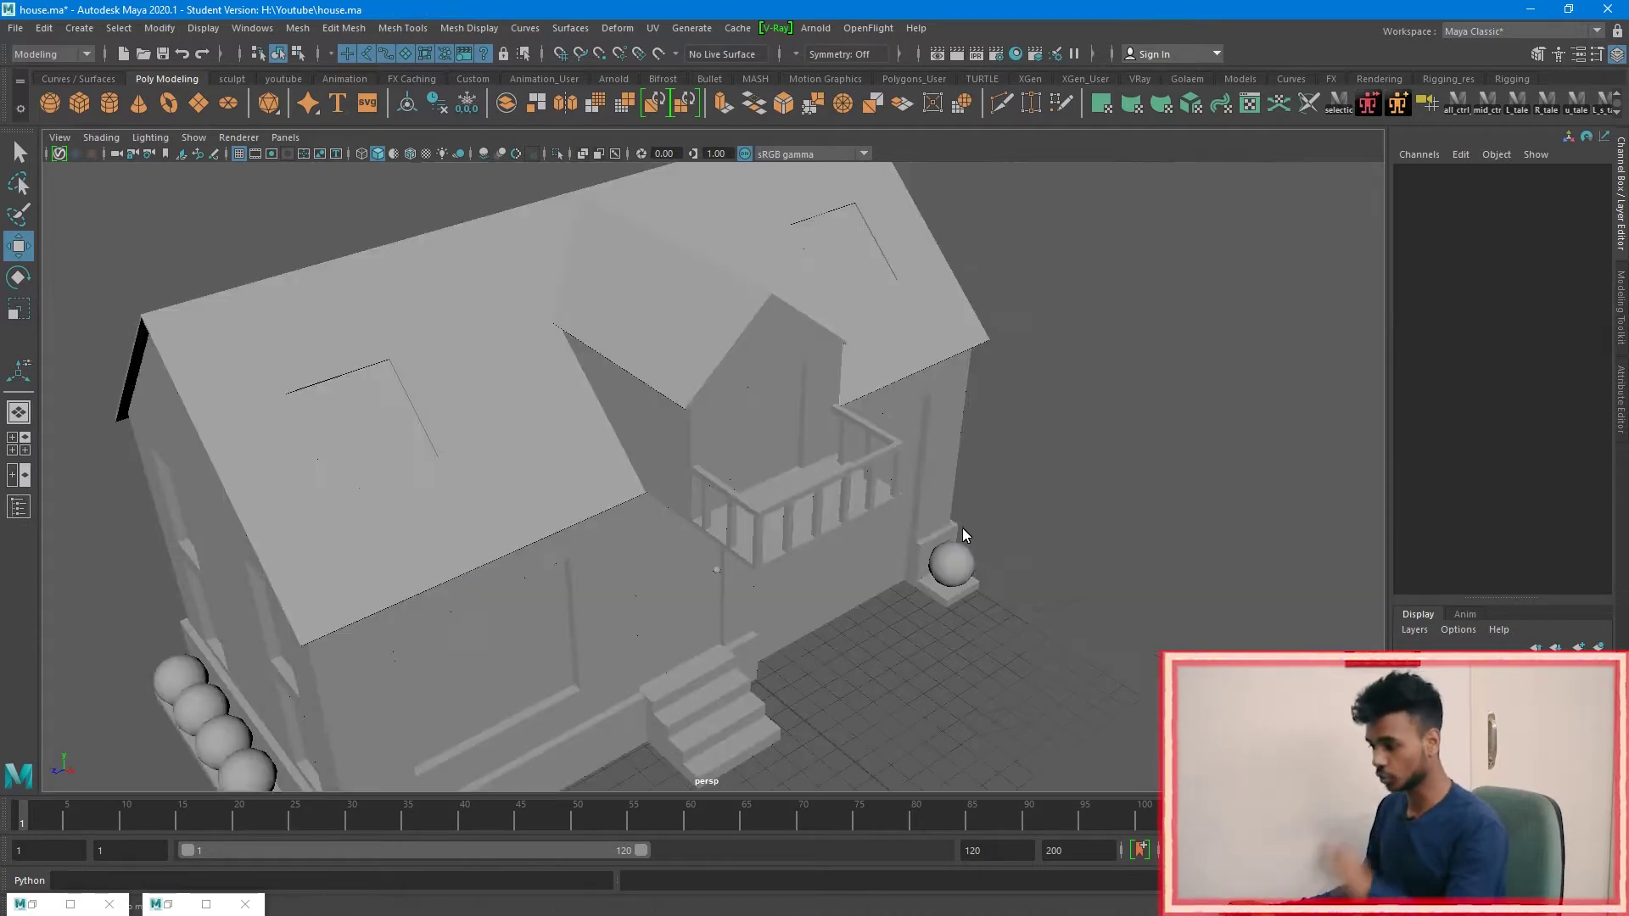
Step: Select and frame a balcony baluster in textured display to examine its checker pattern
{"action": "scroll", "coordinate": [962, 528], "scroll_direction": "up", "scroll_amount": 5}
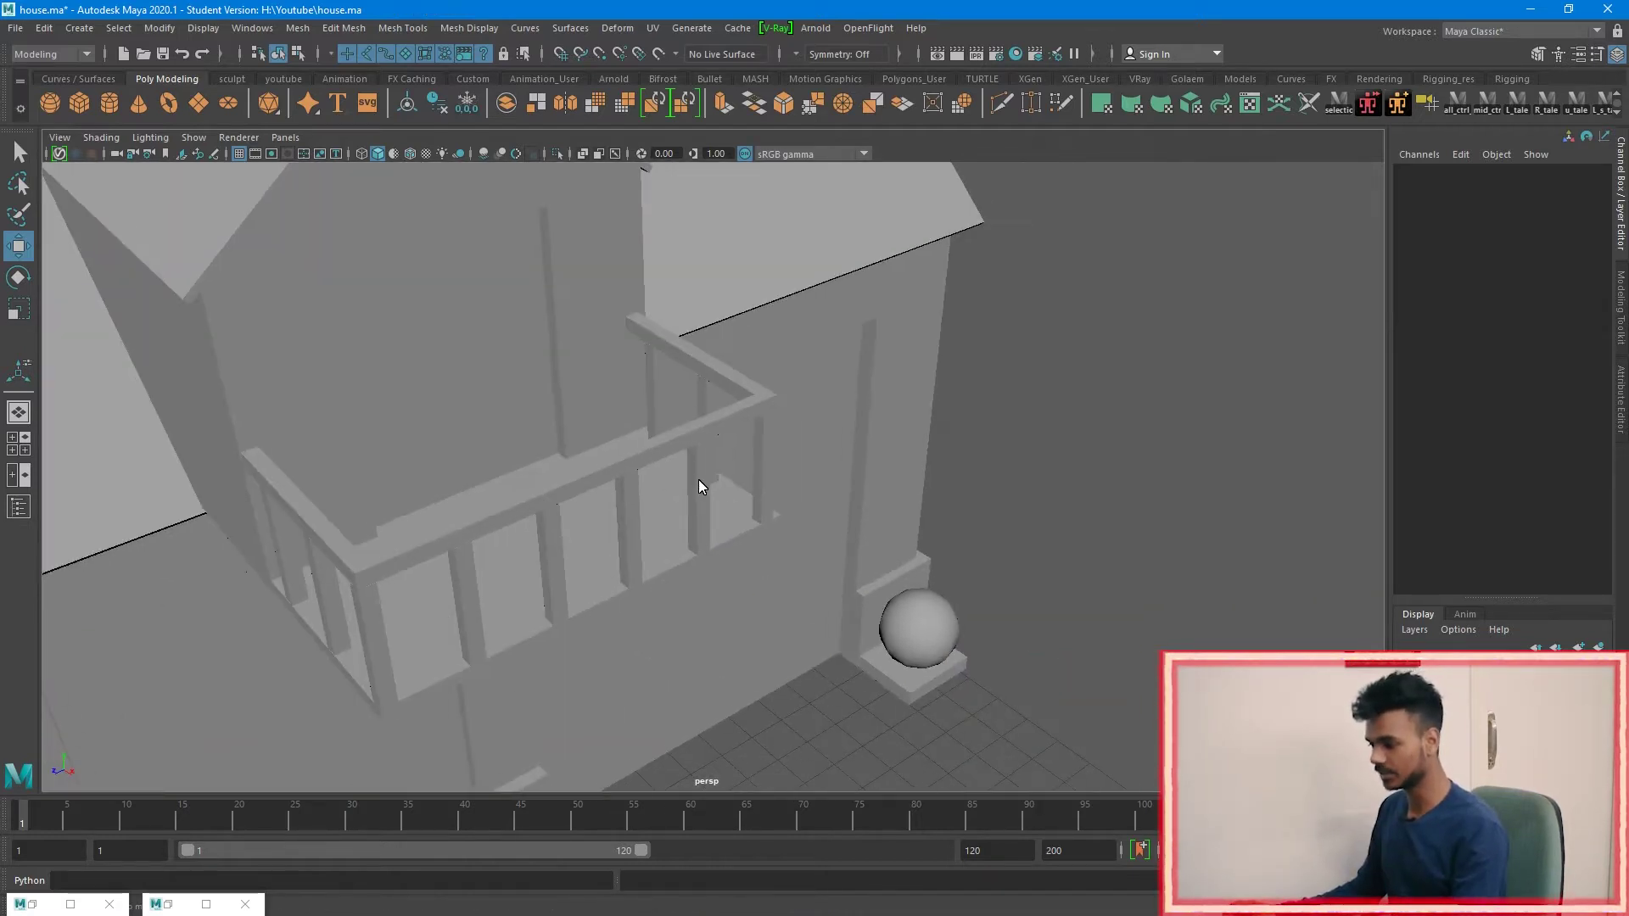
{"action": "left_click", "coordinate": [701, 486]}
{"action": "key", "text": "6"}
{"action": "key", "text": "f"}
{"action": "scroll", "coordinate": [841, 502], "scroll_direction": "down", "scroll_amount": 5}
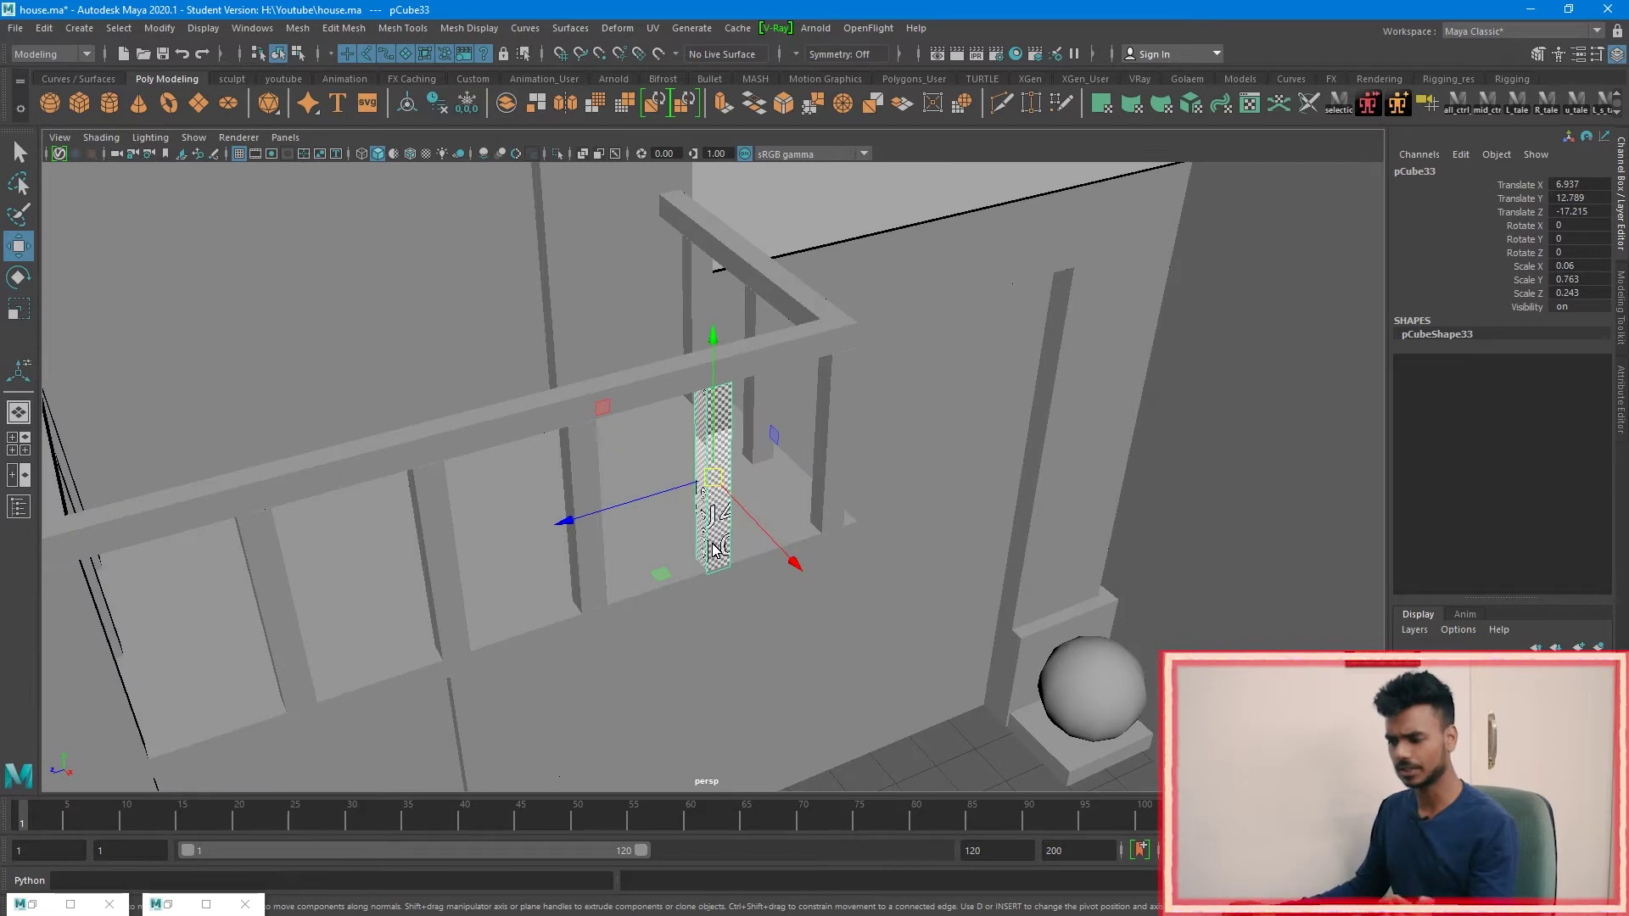
{"action": "scroll", "coordinate": [716, 560], "scroll_direction": "down", "scroll_amount": 5}
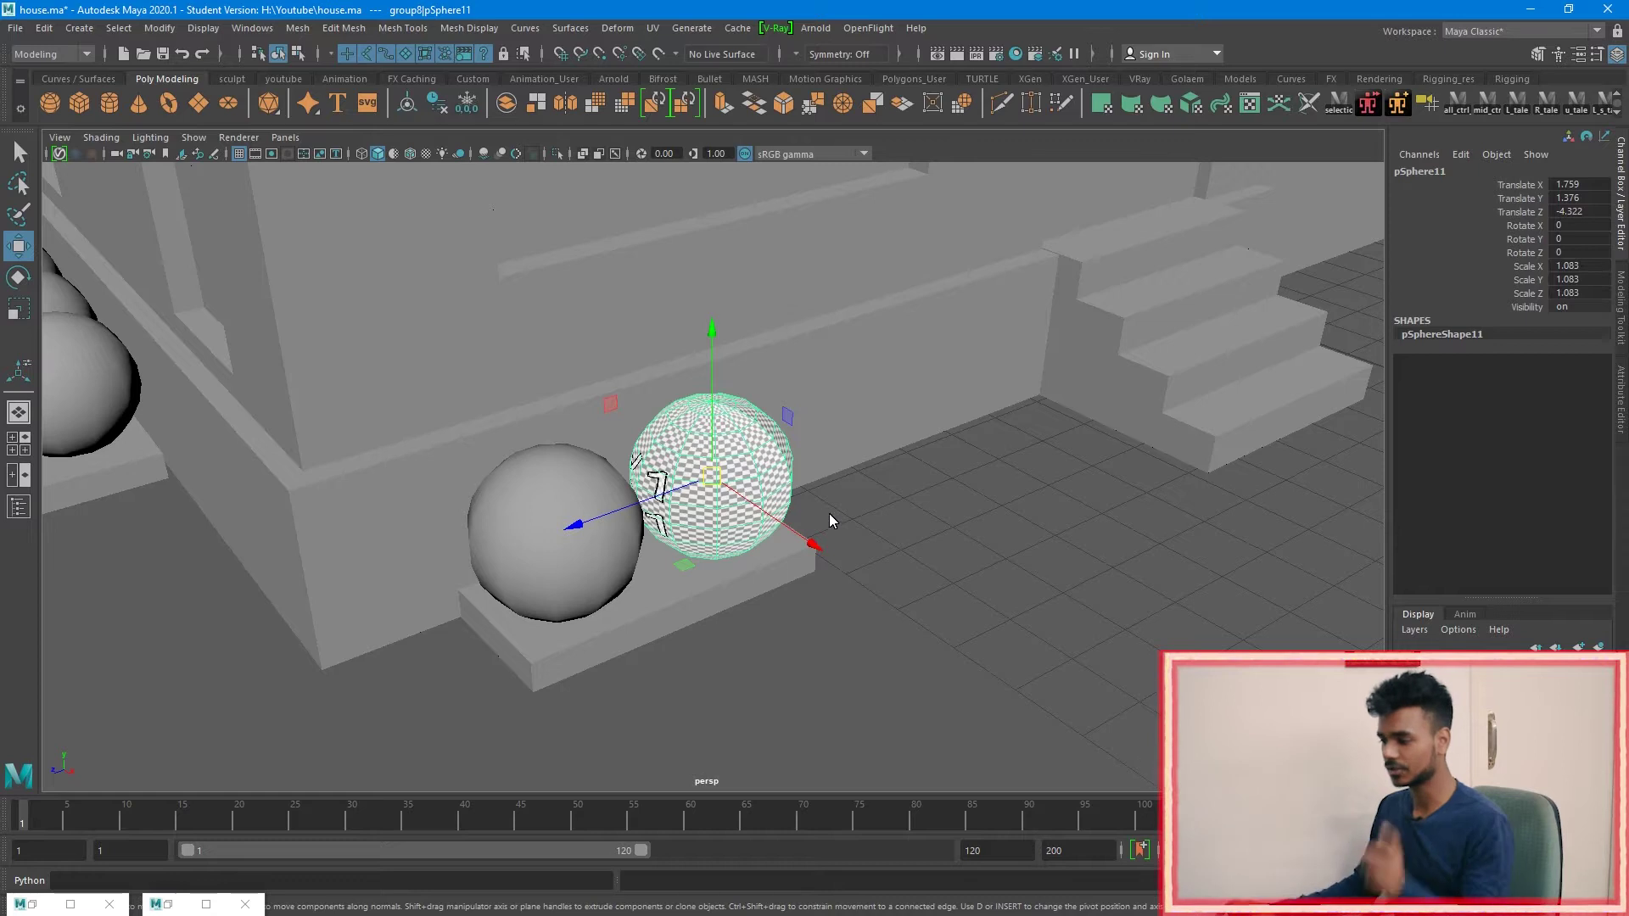
Step: Select the sphere nearest the front steps on the planter and isolate it in the viewport
{"action": "scroll", "coordinate": [848, 543], "scroll_direction": "down", "scroll_amount": 4}
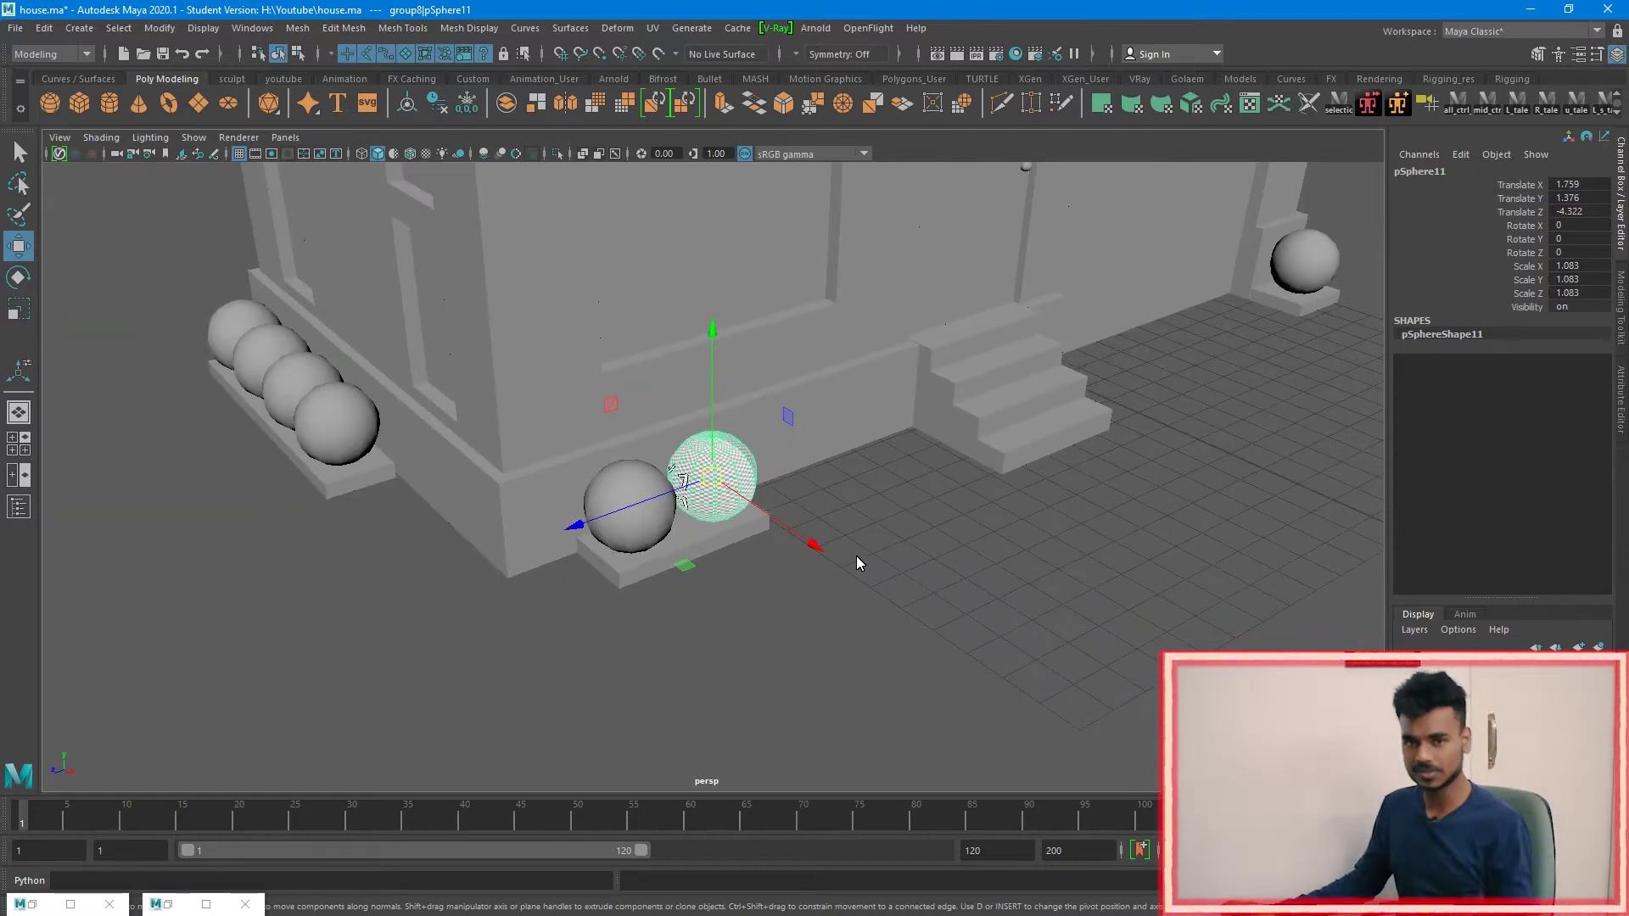
{"action": "scroll", "coordinate": [857, 556], "scroll_direction": "up", "scroll_amount": 5}
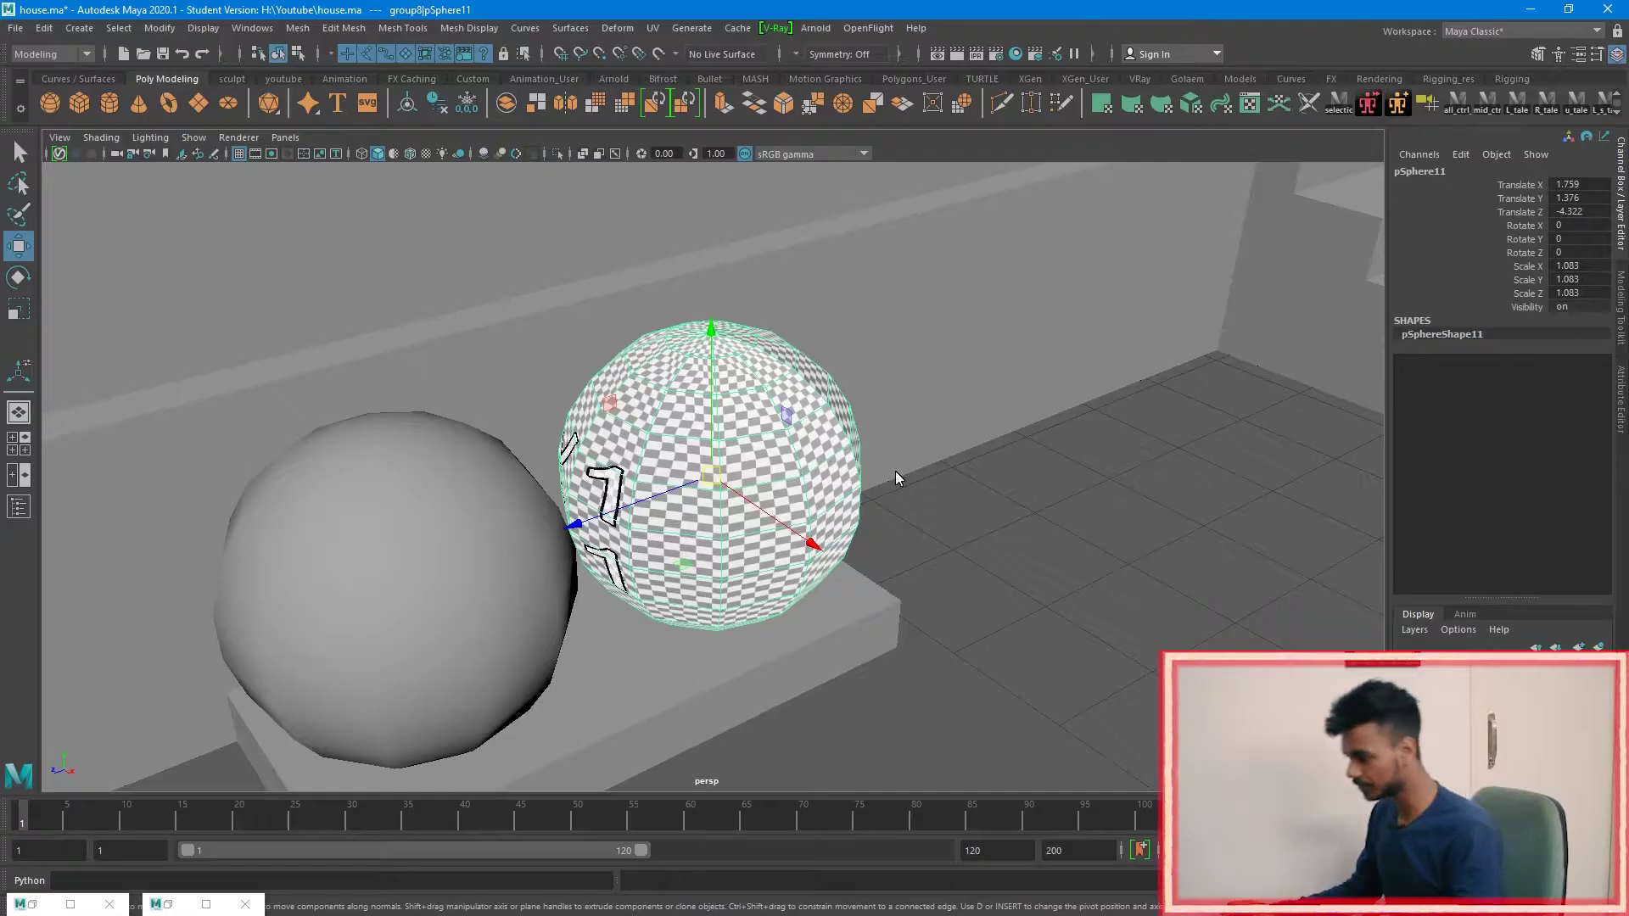
{"action": "left_click", "coordinate": [934, 543]}
{"action": "left_click", "coordinate": [791, 448]}
{"action": "key", "text": "f"}
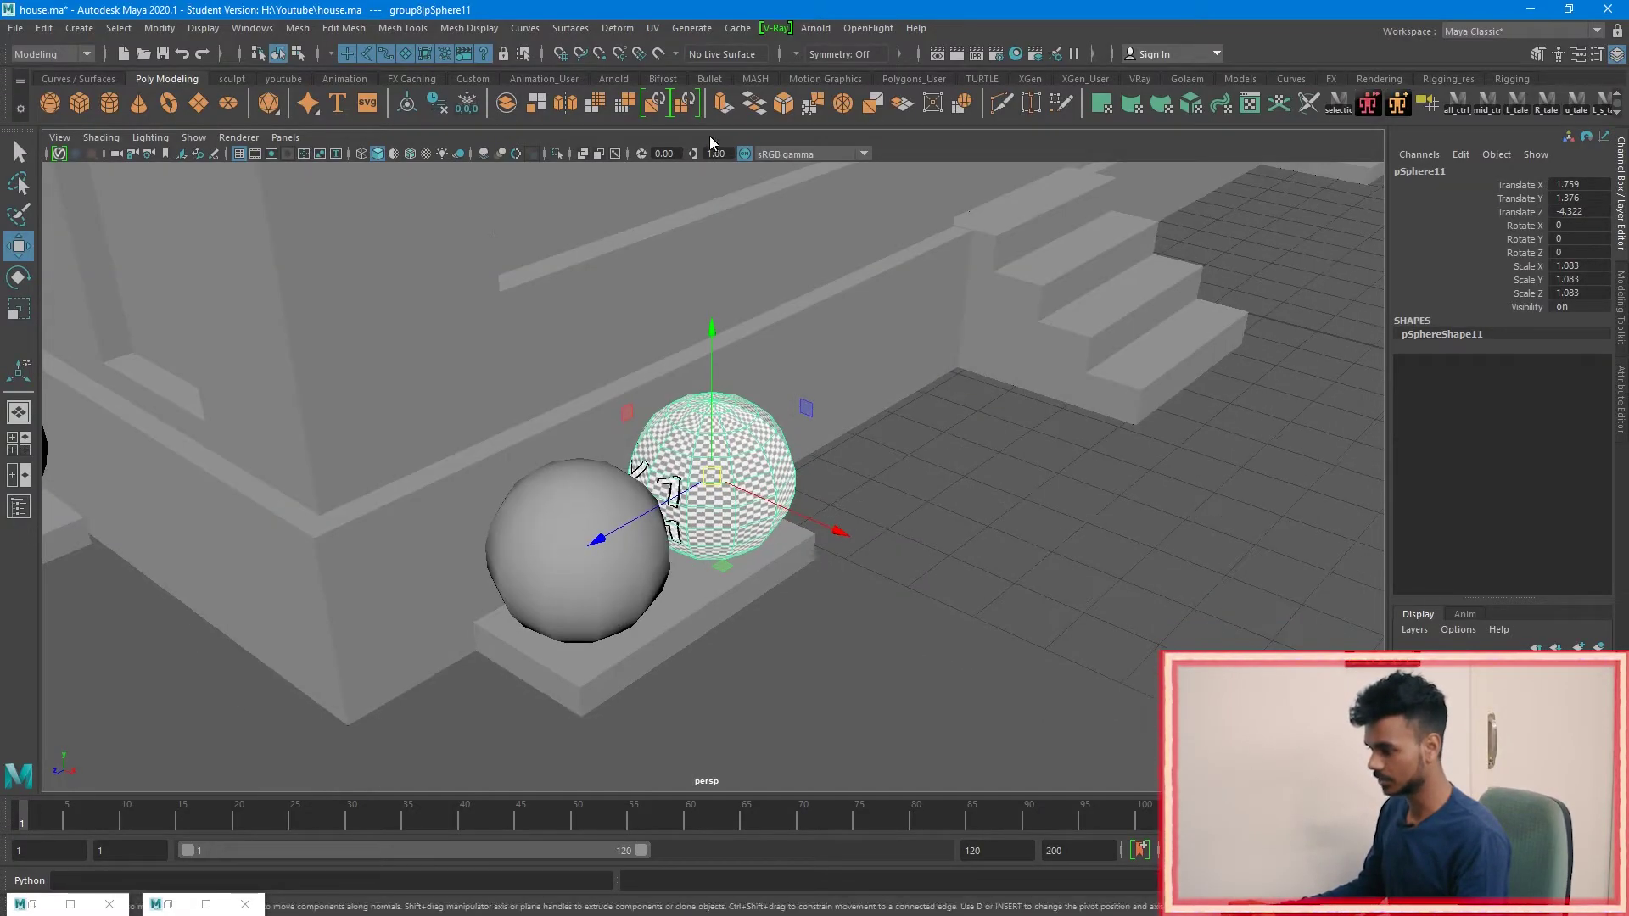
{"action": "left_click", "coordinate": [557, 154]}
{"action": "left_click", "coordinate": [859, 443]}
Step: Create a new polygon sphere and move it beside the isolated one for UV comparison
{"action": "left_click_drag", "start_coordinate": [858, 443], "coordinate": [905, 366], "text": "alt"}
{"action": "right_click_drag", "start_coordinate": [897, 340], "coordinate": [984, 336], "text": "shift"}
{"action": "middle_click_drag", "start_coordinate": [1031, 543], "coordinate": [496, 634]}
{"action": "key", "text": "f"}
{"action": "middle_click_drag", "start_coordinate": [662, 499], "coordinate": [938, 518], "text": "alt"}
{"action": "left_click_drag", "start_coordinate": [937, 518], "coordinate": [807, 533], "text": "alt"}
{"action": "scroll", "coordinate": [807, 533], "scroll_direction": "down", "scroll_amount": 6}
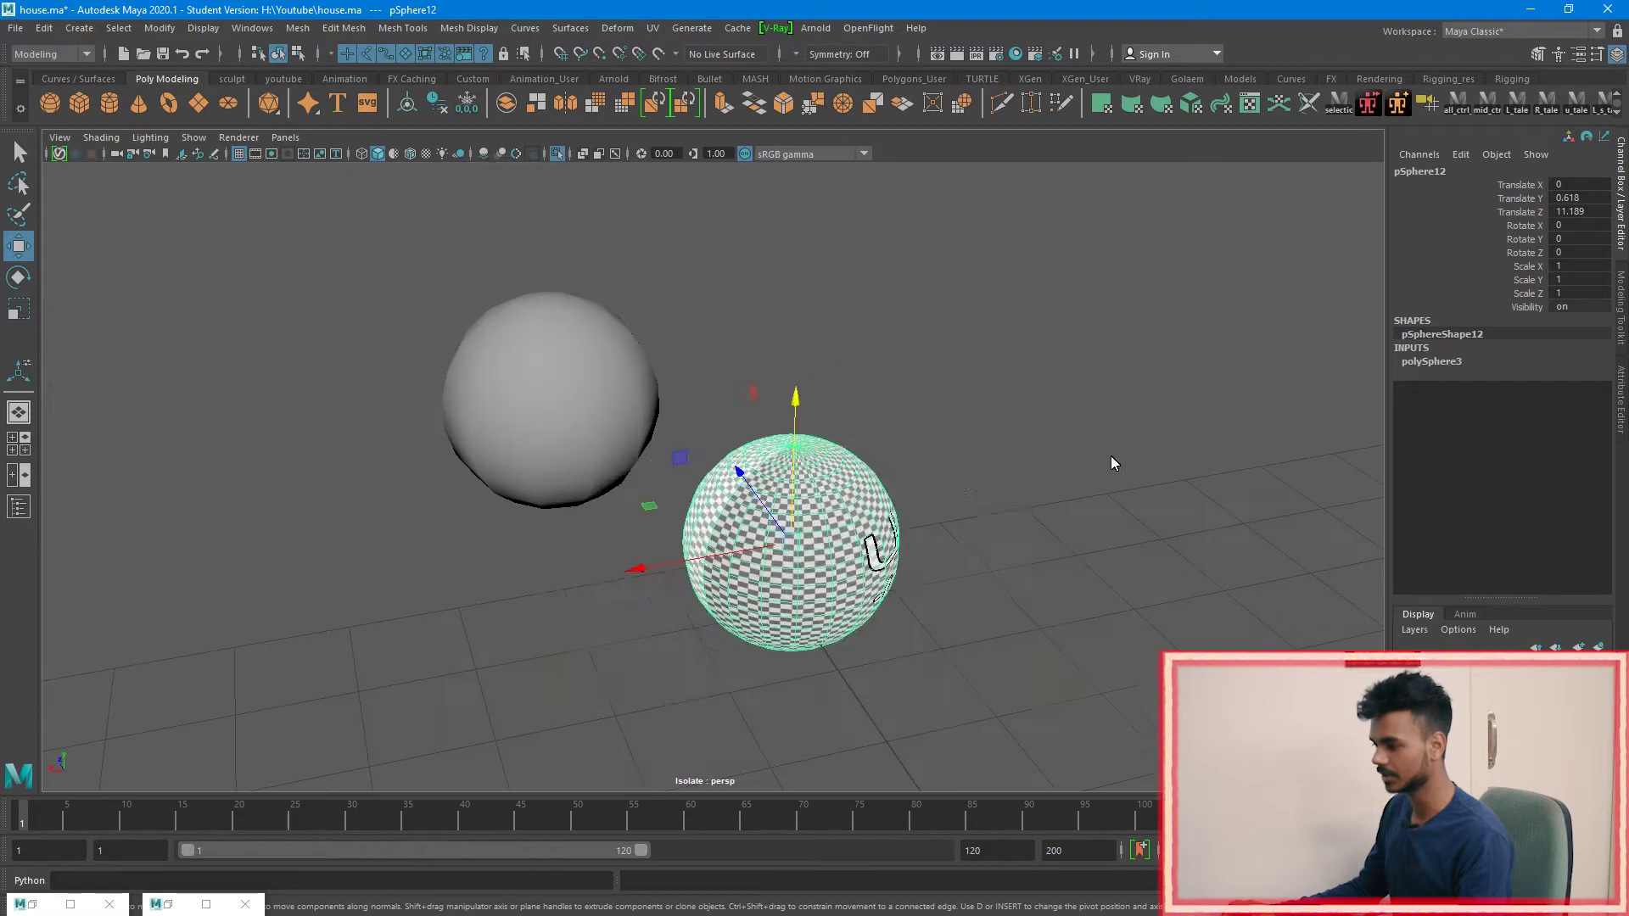
{"action": "middle_click_drag", "start_coordinate": [1112, 458], "coordinate": [893, 475], "text": "shift"}
Step: Select the original bush sphere, frame it and select an edge loop on it
{"action": "left_click_drag", "start_coordinate": [776, 486], "coordinate": [802, 465], "text": "alt"}
{"action": "left_click", "coordinate": [801, 465]}
{"action": "key", "text": "f"}
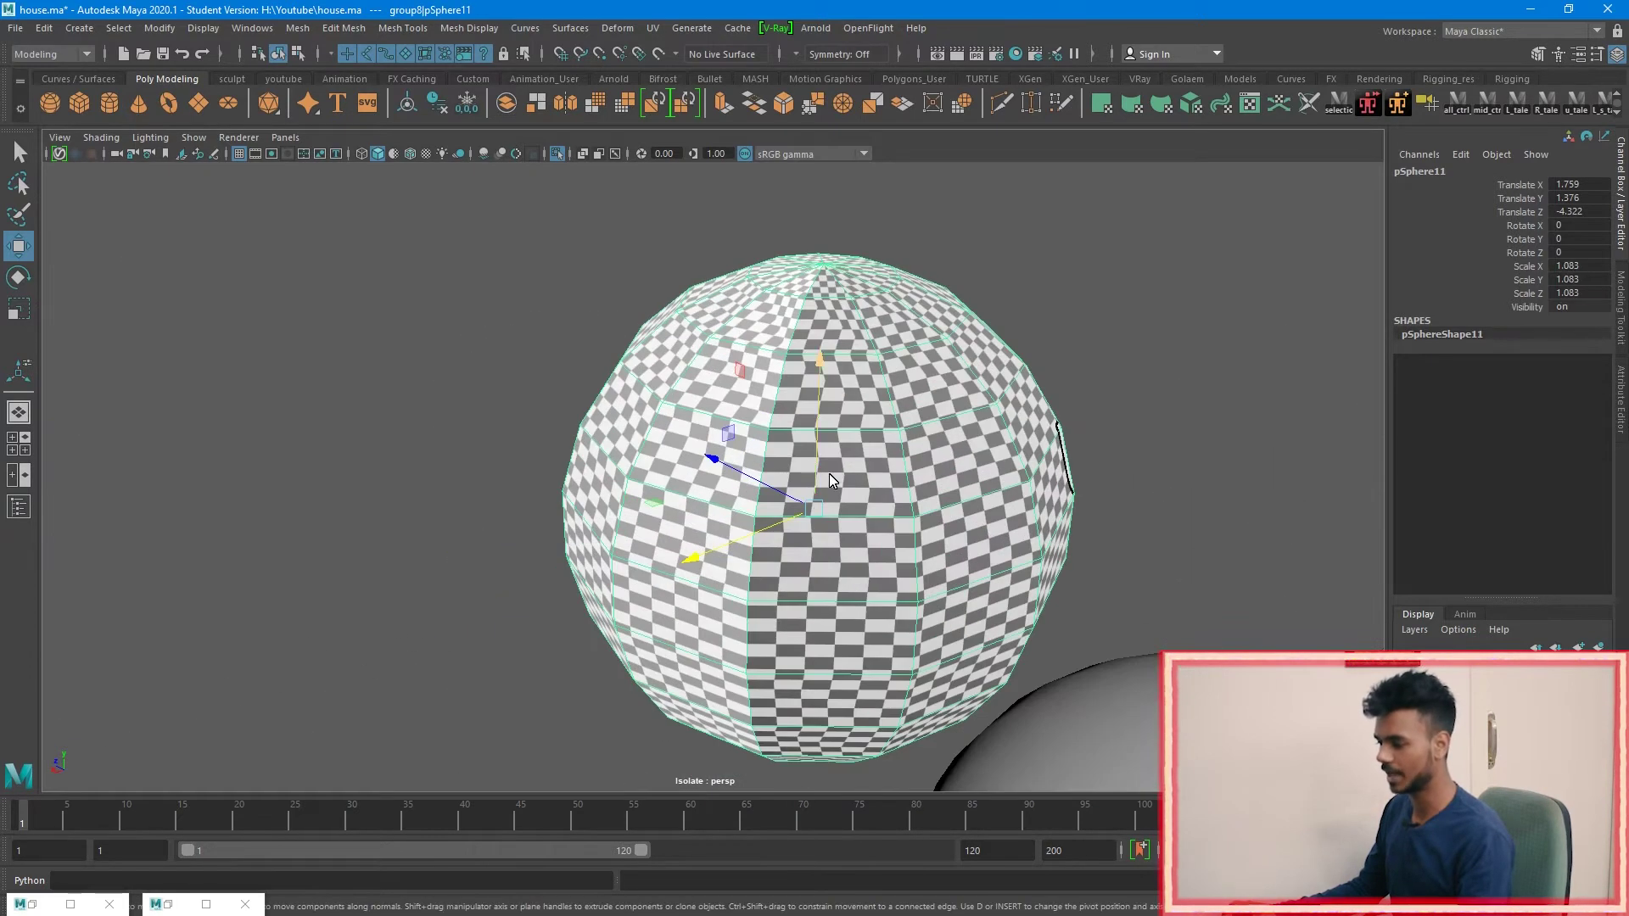
{"action": "right_click_drag", "start_coordinate": [852, 470], "coordinate": [872, 416]}
{"action": "double_click", "coordinate": [873, 425]}
{"action": "scroll", "coordinate": [933, 506], "scroll_direction": "down", "scroll_amount": 6}
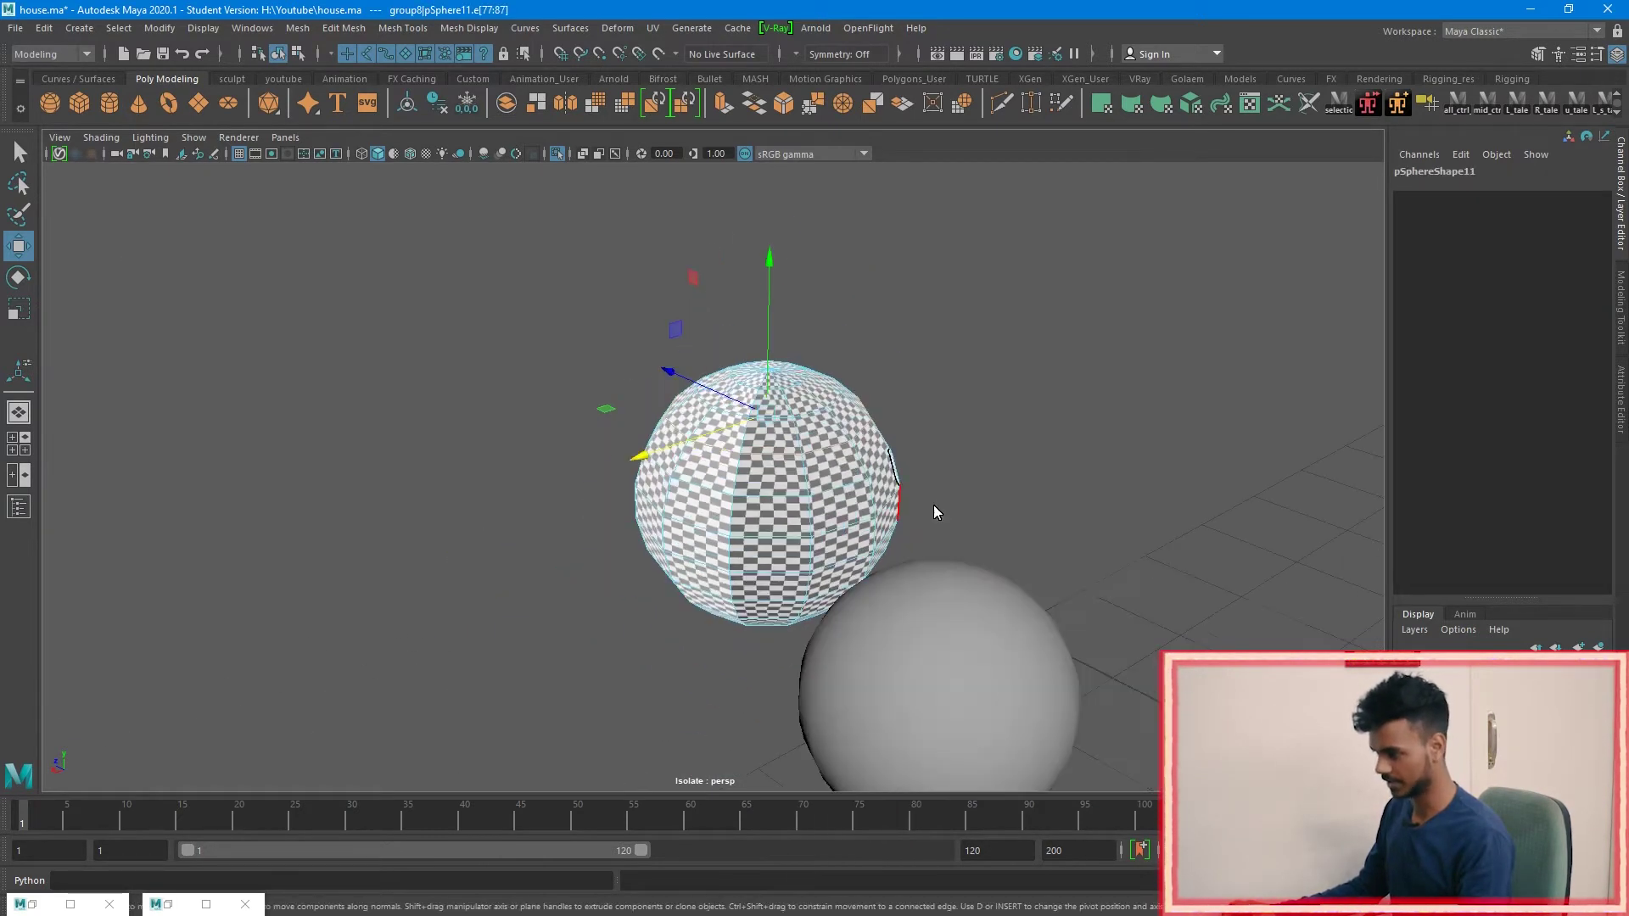
Step: Delete the comparison sphere and turn off the checker pattern display for the original bush sphere
{"action": "left_click", "coordinate": [961, 616]}
{"action": "left_click_drag", "start_coordinate": [961, 617], "coordinate": [901, 549], "text": "alt"}
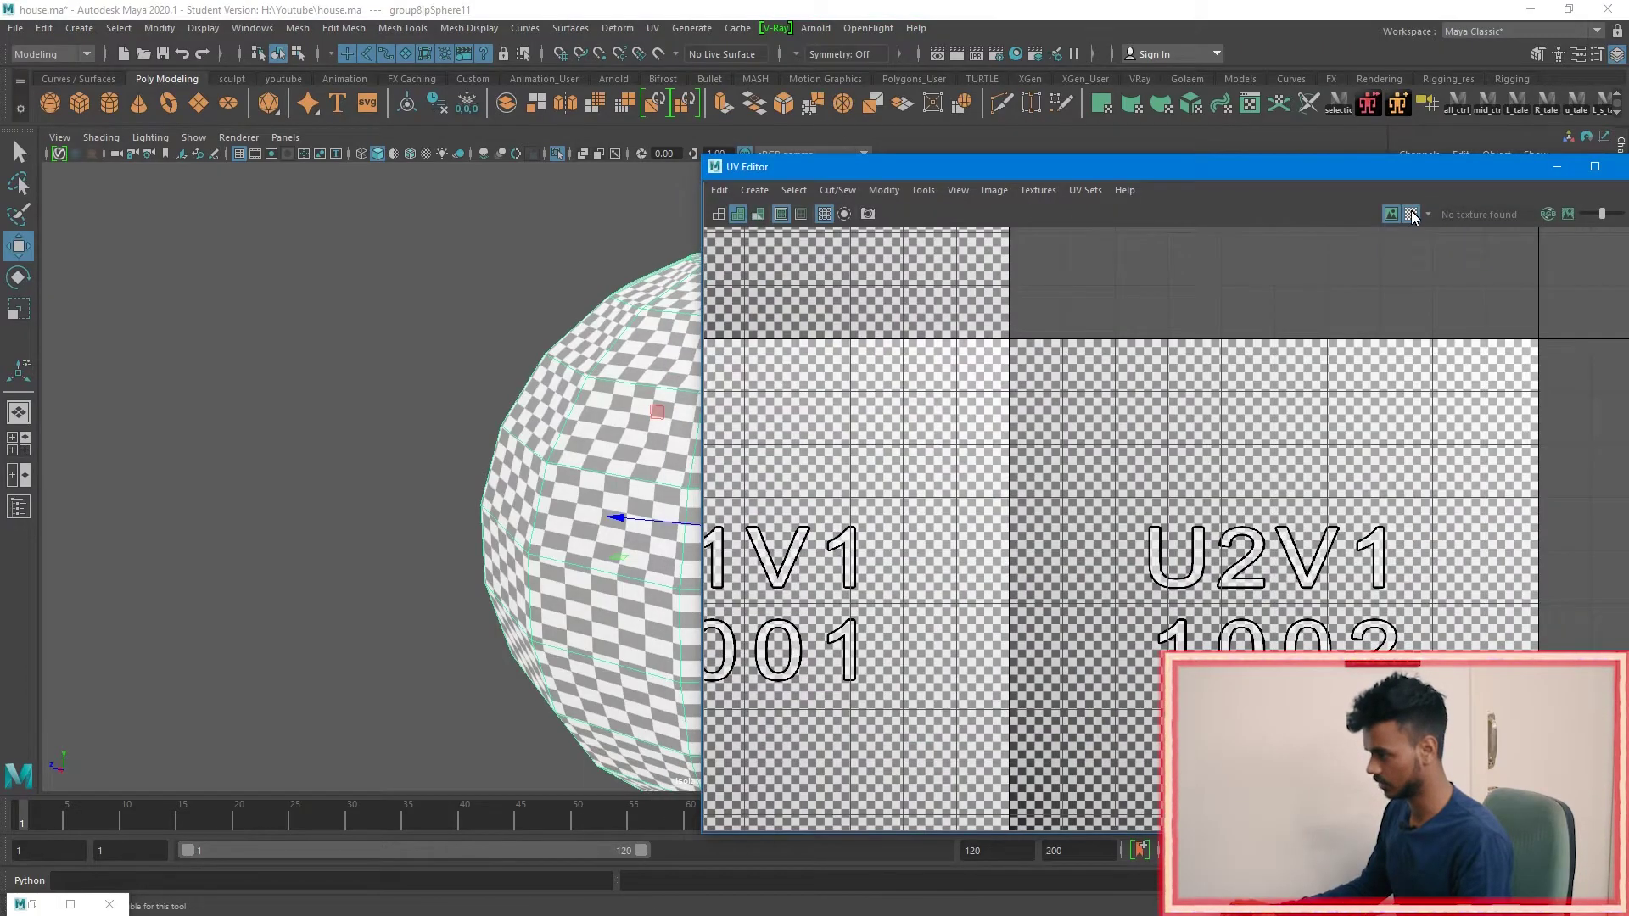
{"action": "left_click", "coordinate": [1412, 214]}
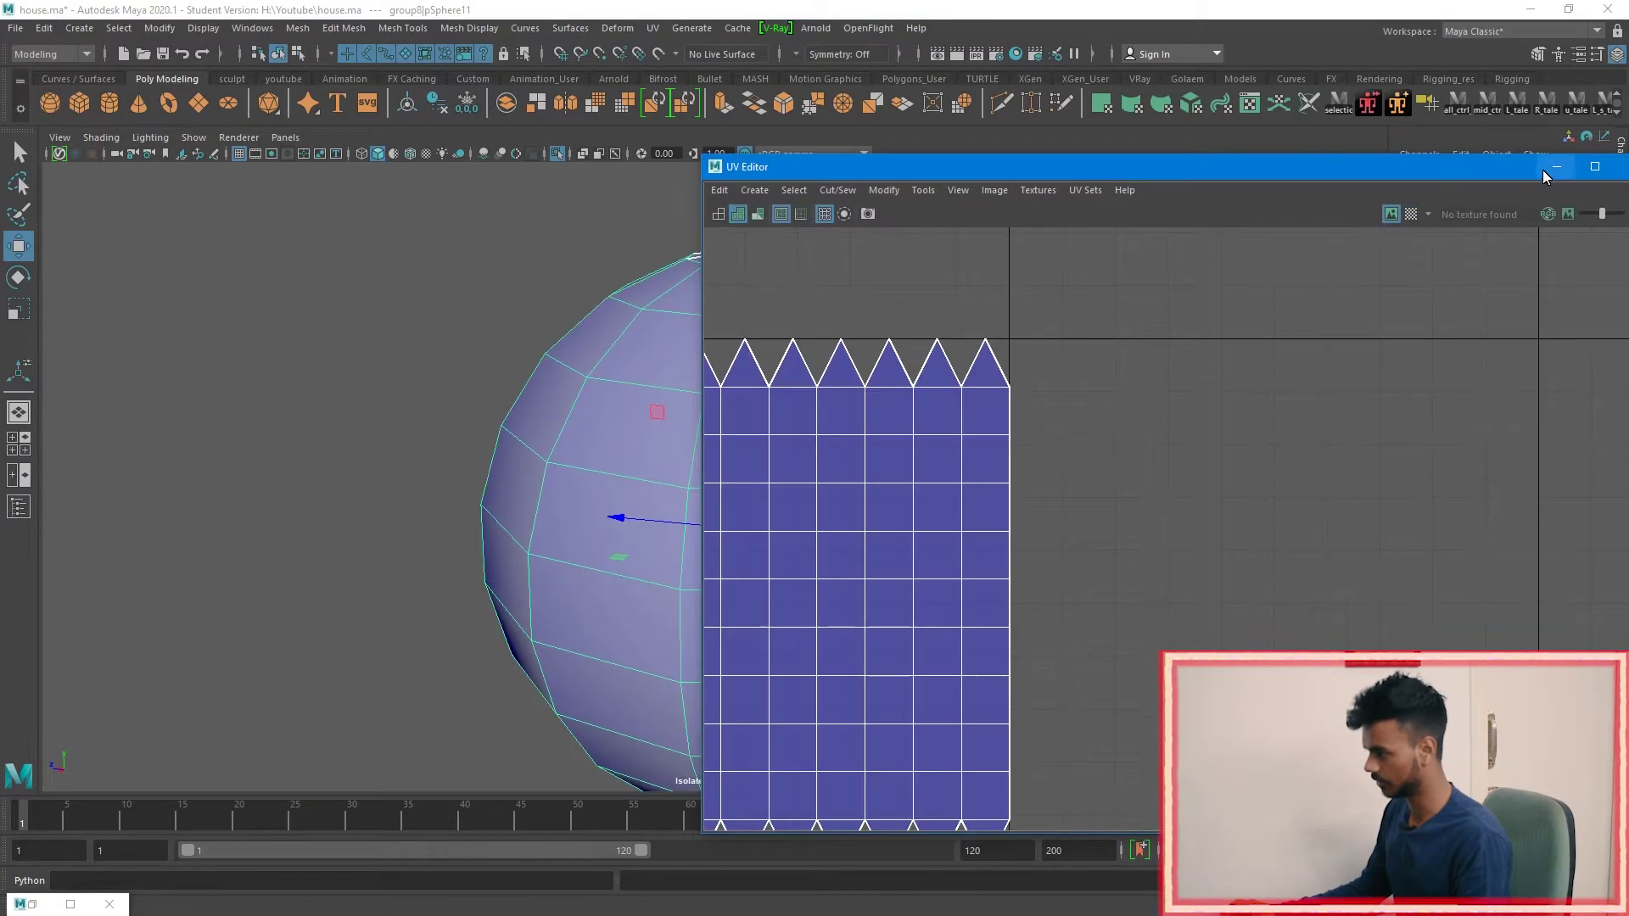
{"action": "left_click", "coordinate": [1556, 166]}
{"action": "scroll", "coordinate": [799, 416], "scroll_direction": "down", "scroll_amount": 3}
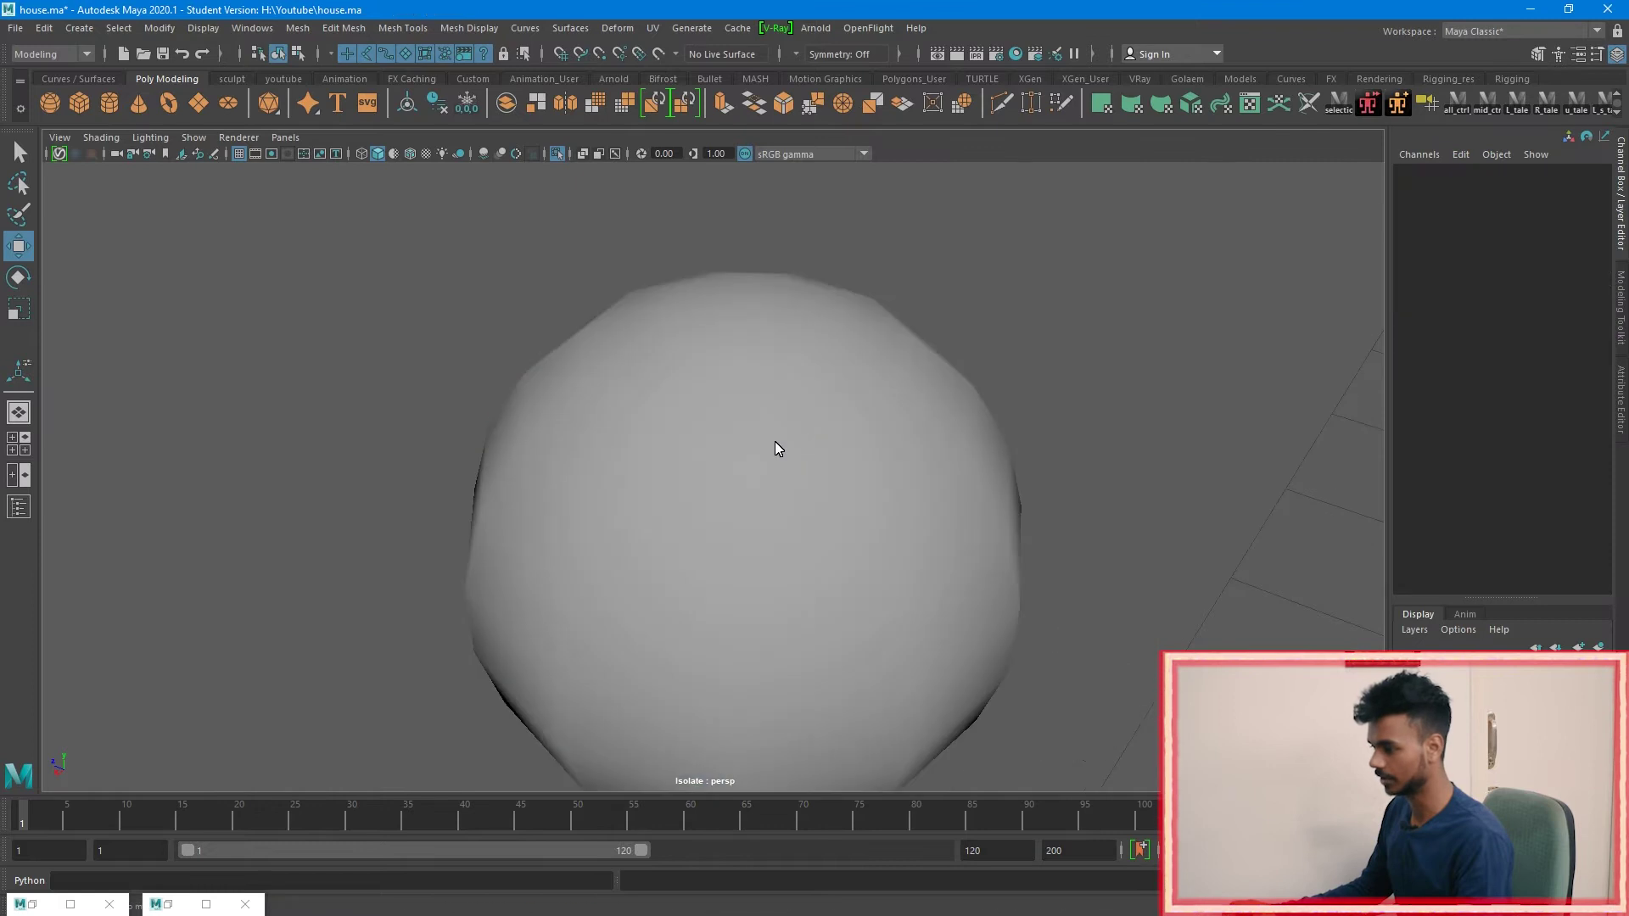
Step: Select half of the bush sphere's faces, sector by sector around its upper pole
{"action": "left_click", "coordinate": [787, 315]}
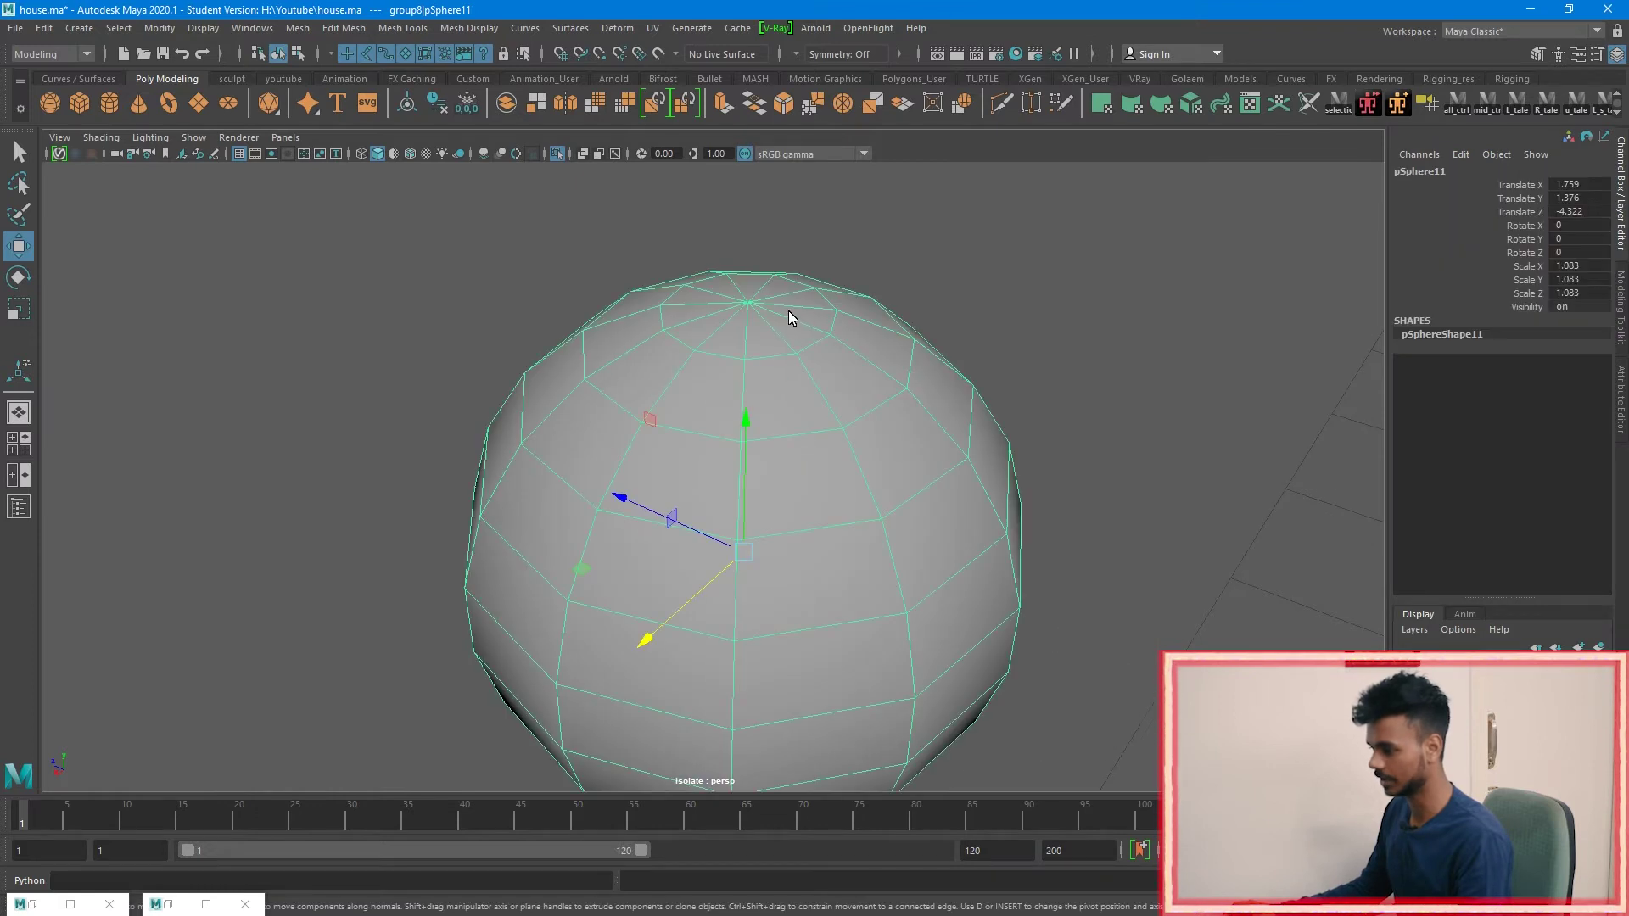
{"action": "left_click", "coordinate": [746, 509]}
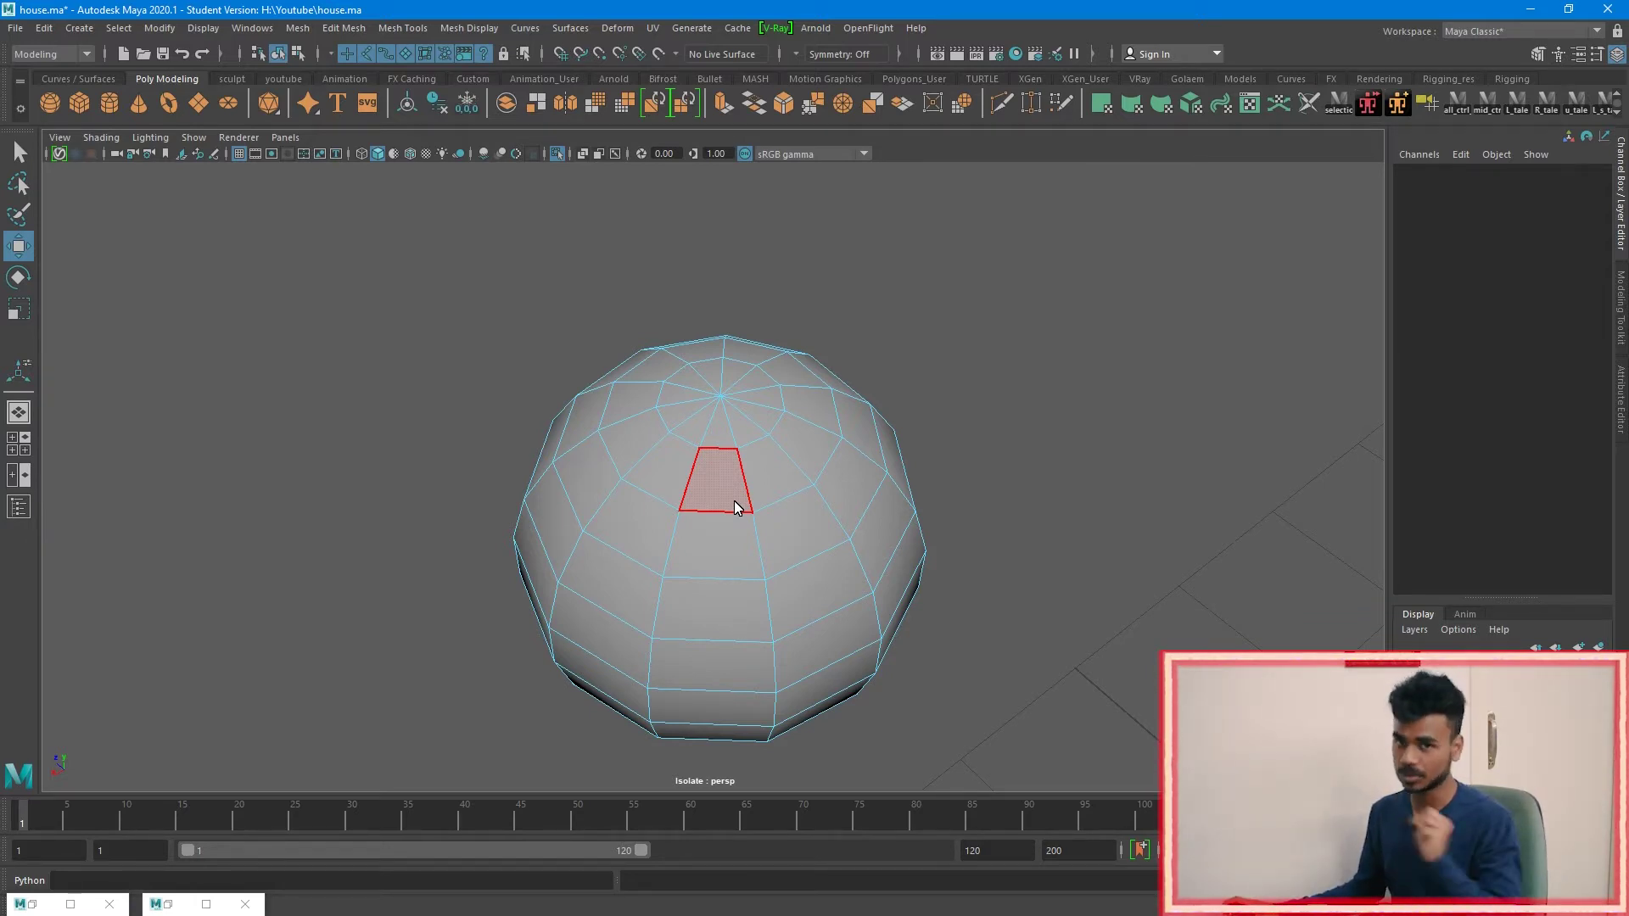
{"action": "left_click_drag", "start_coordinate": [735, 506], "coordinate": [945, 629], "text": "alt"}
{"action": "left_click", "coordinate": [764, 477]}
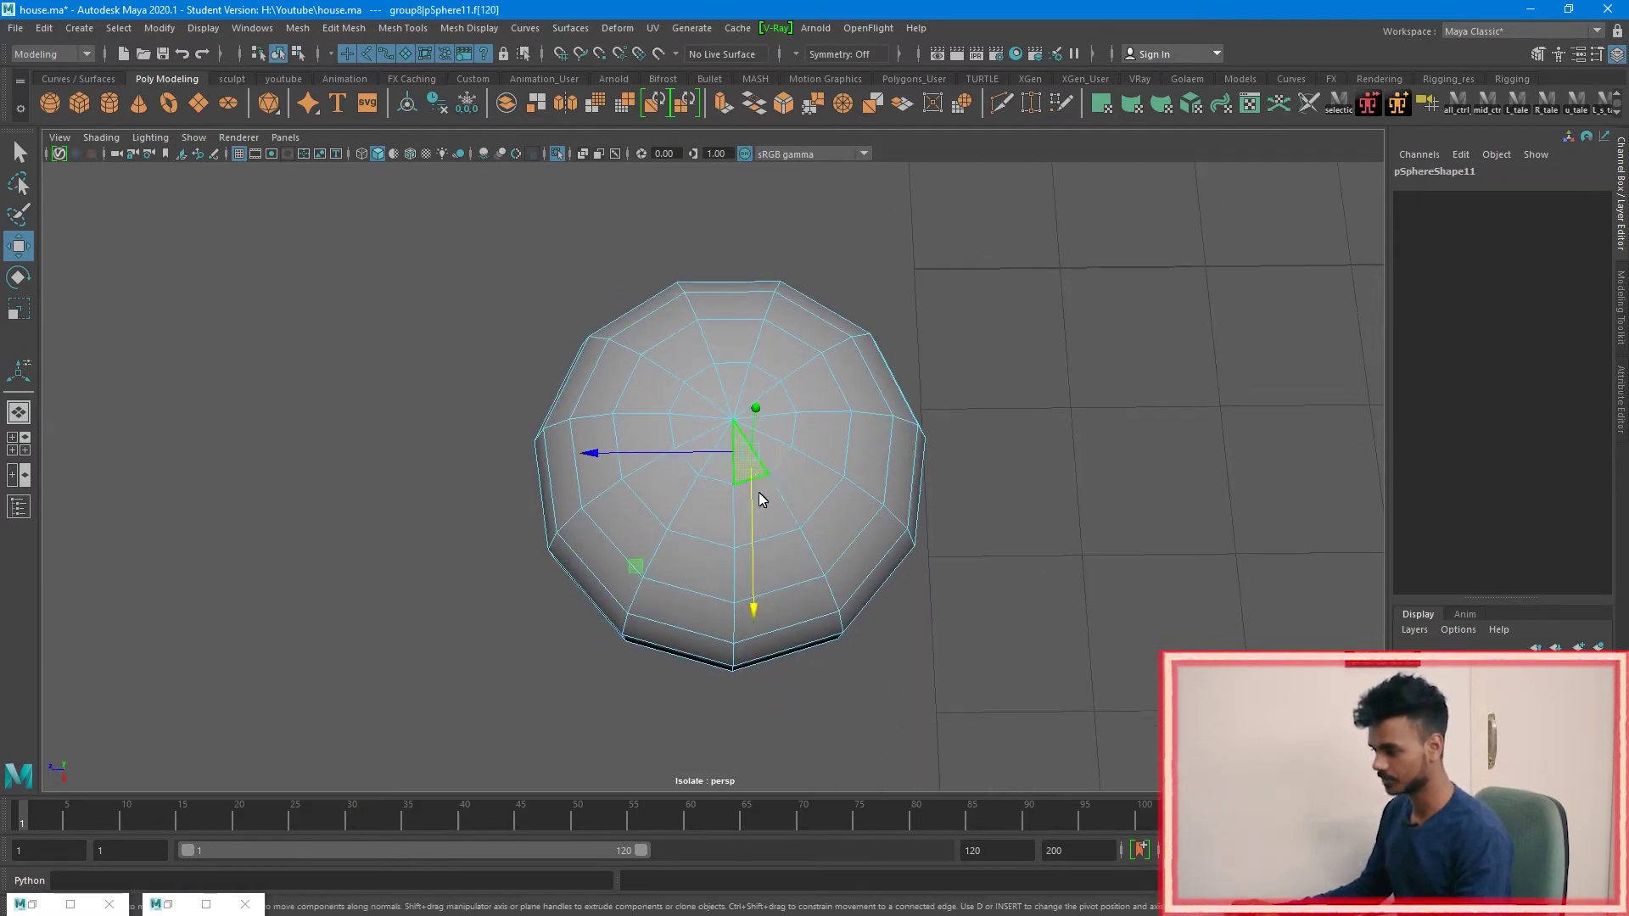
{"action": "double_click", "coordinate": [760, 499], "text": "shift"}
{"action": "left_click", "coordinate": [766, 379], "text": "shift"}
{"action": "double_click", "coordinate": [778, 370], "text": "shift"}
{"action": "left_click", "coordinate": [777, 402], "text": "shift"}
{"action": "double_click", "coordinate": [801, 401], "text": "shift"}
{"action": "left_click", "coordinate": [780, 425], "text": "shift"}
{"action": "double_click", "coordinate": [808, 430], "text": "shift"}
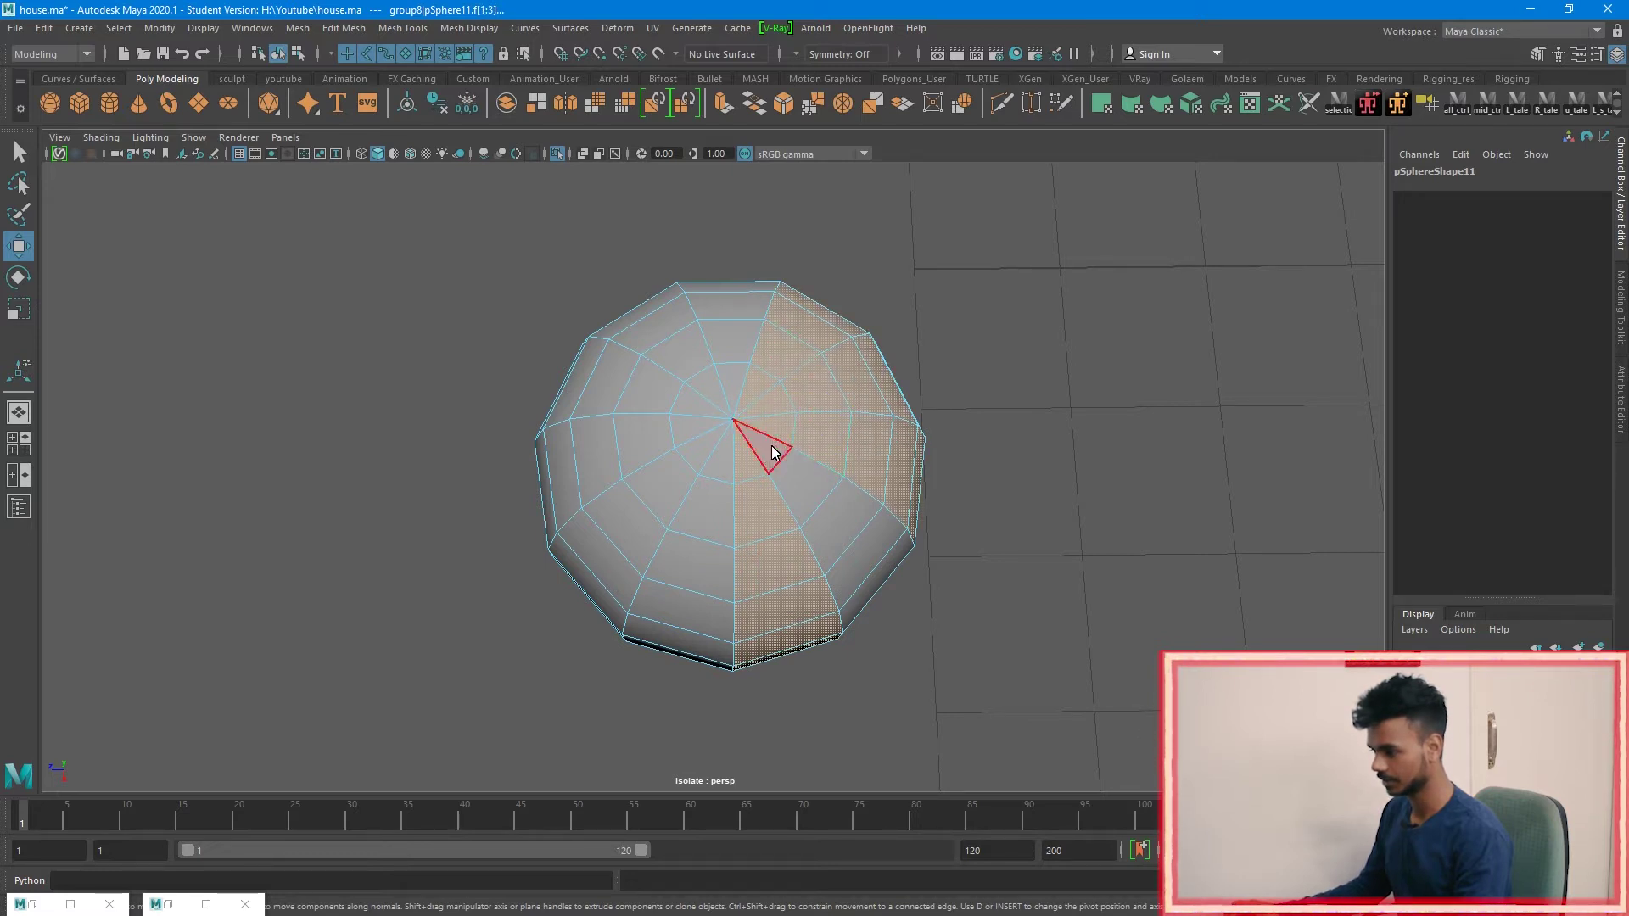
{"action": "double_click", "coordinate": [772, 452], "text": "shift"}
{"action": "left_click_drag", "start_coordinate": [800, 472], "coordinate": [797, 501], "text": "alt"}
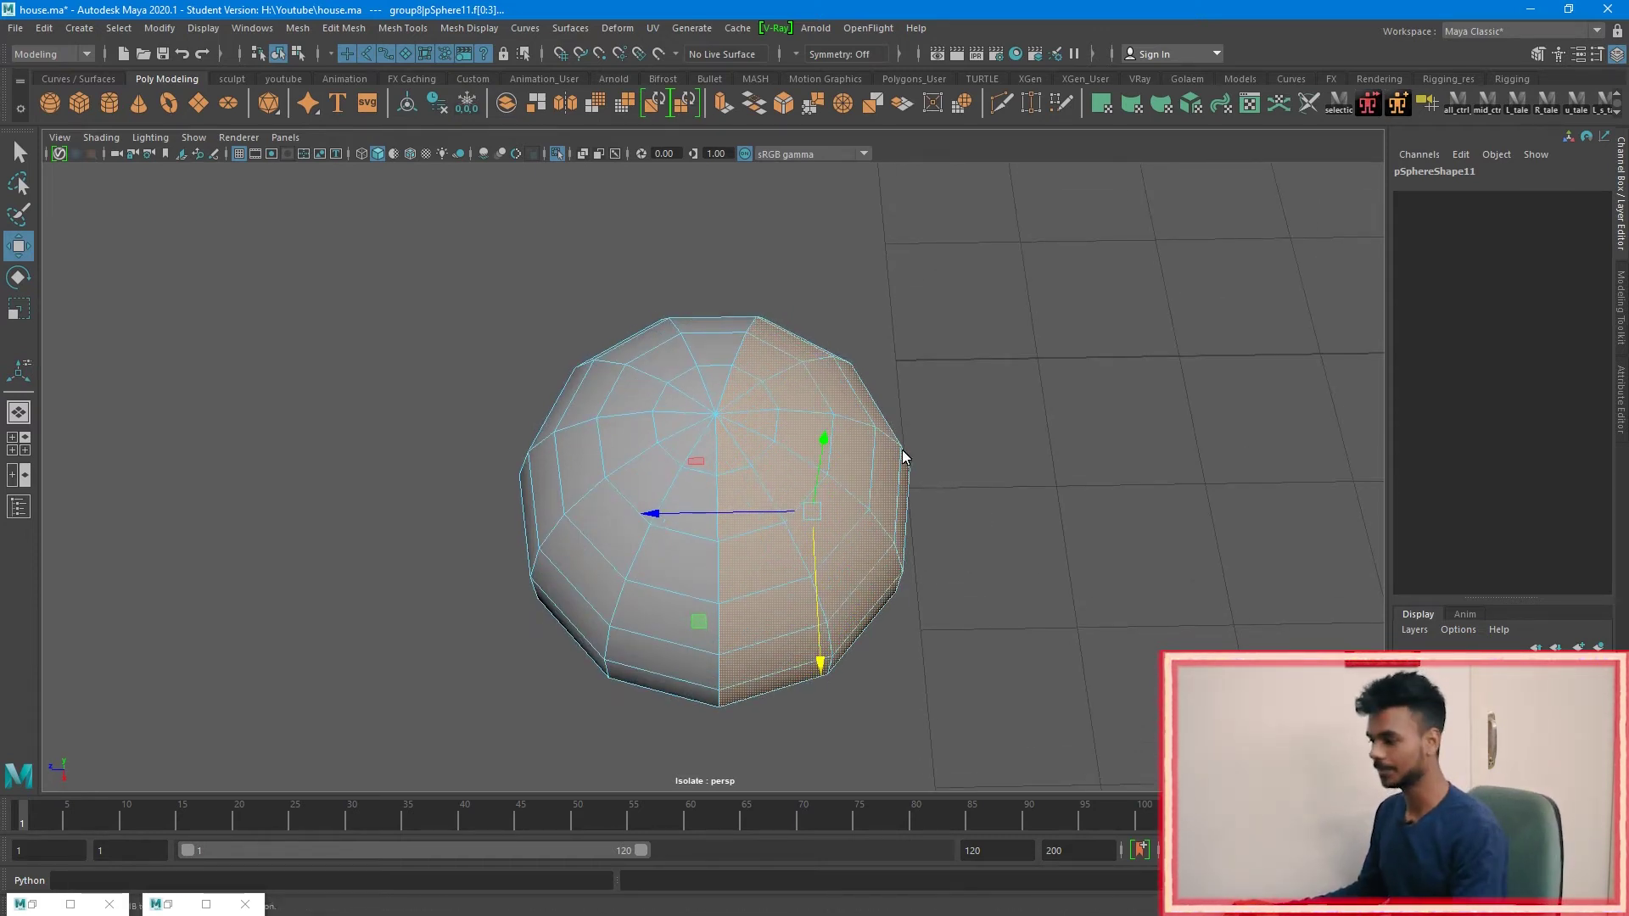
{"action": "left_click", "coordinate": [762, 435]}
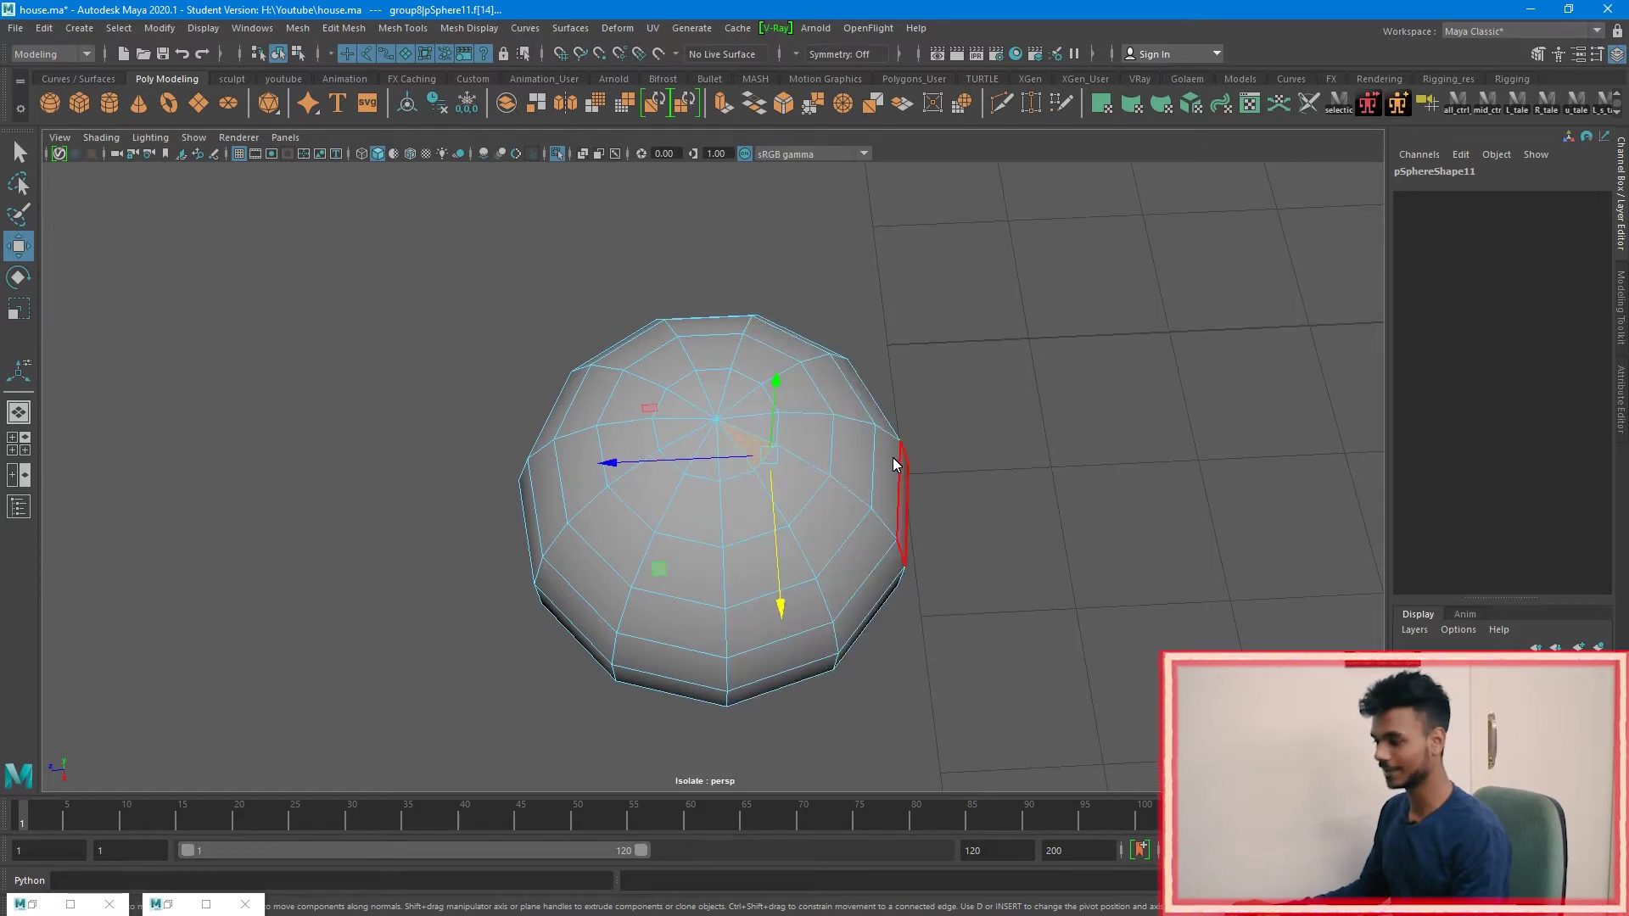
{"action": "left_click_drag", "start_coordinate": [894, 462], "coordinate": [751, 419], "text": "alt"}
{"action": "left_click", "coordinate": [726, 423]}
{"action": "left_click", "coordinate": [797, 623]}
{"action": "mouse_move", "coordinate": [797, 624]}
{"action": "left_mouse_down", "text": "alt"}
{"action": "mouse_move", "coordinate": [812, 674]}
{"action": "mouse_move", "coordinate": [813, 630]}
{"action": "left_mouse_up", "text": "alt"}
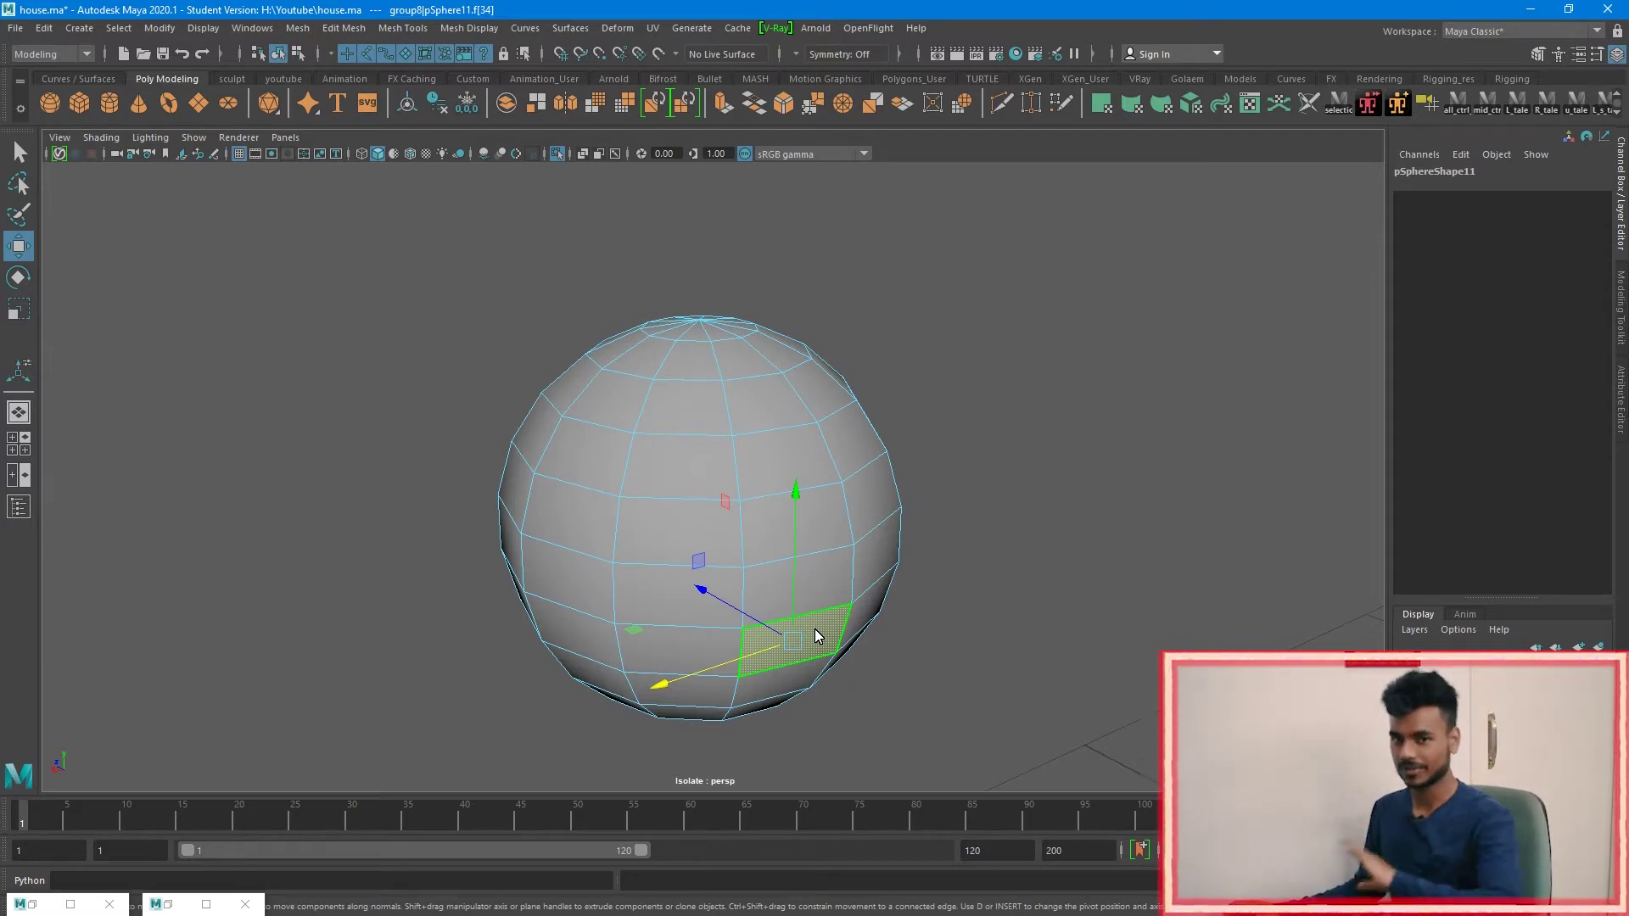
{"action": "left_click", "coordinate": [901, 503]}
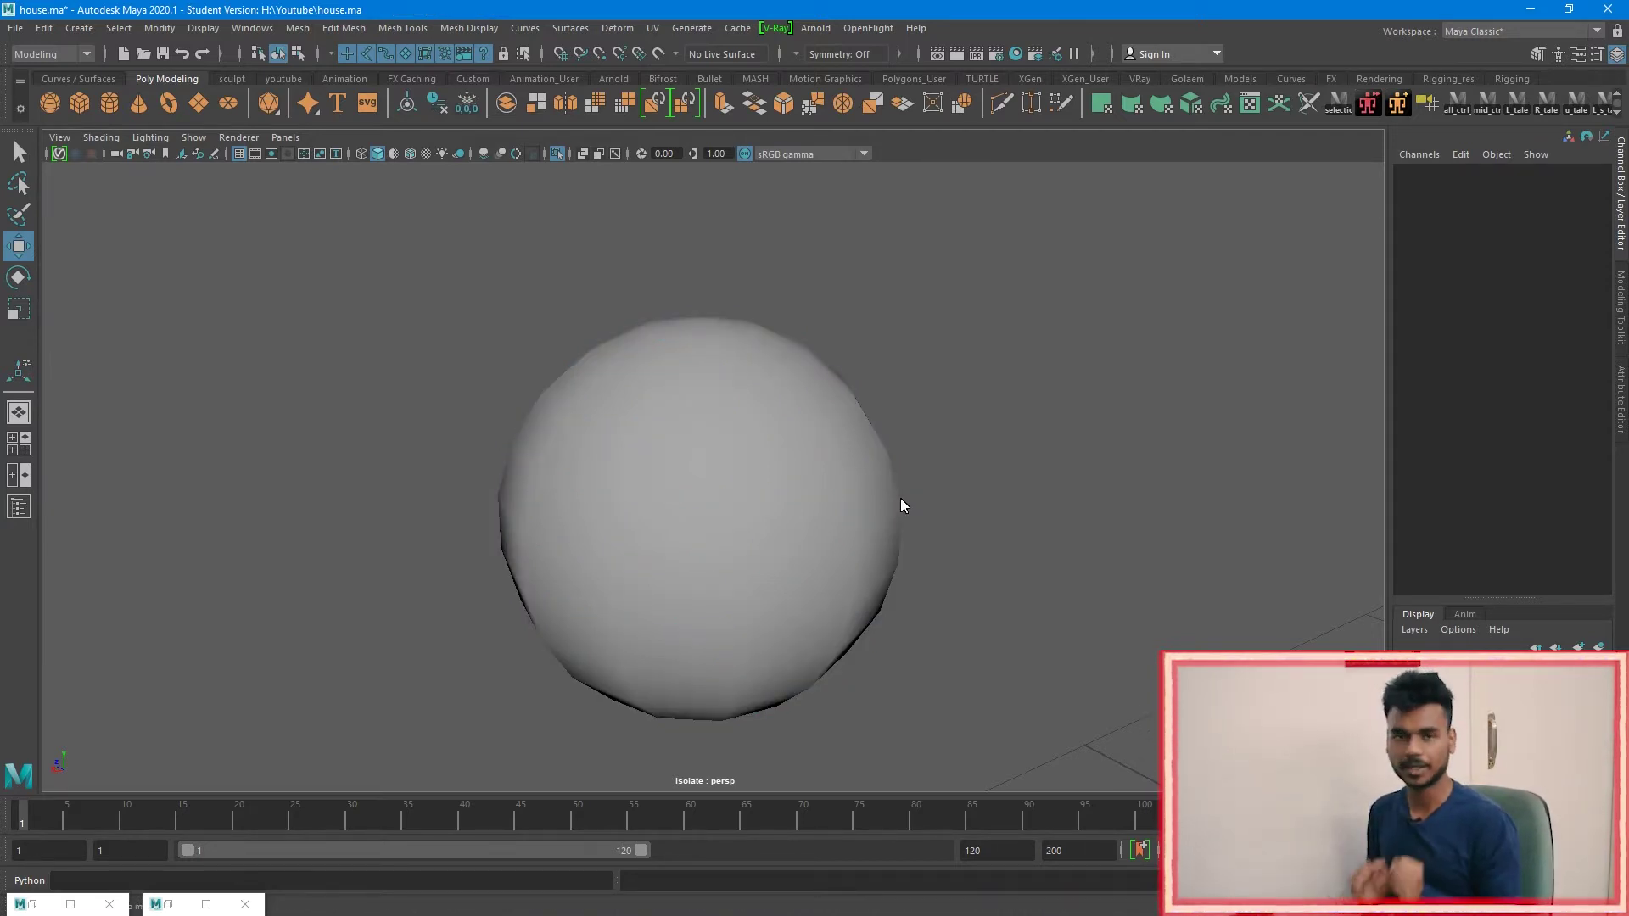
Step: Select all faces of the bush sphere and apply a planar UV projection to them
{"action": "right_click_drag", "start_coordinate": [727, 362], "coordinate": [725, 415]}
{"action": "scroll", "coordinate": [794, 515], "scroll_direction": "down", "scroll_amount": 6}
{"action": "left_click_drag", "start_coordinate": [942, 662], "coordinate": [422, 248]}
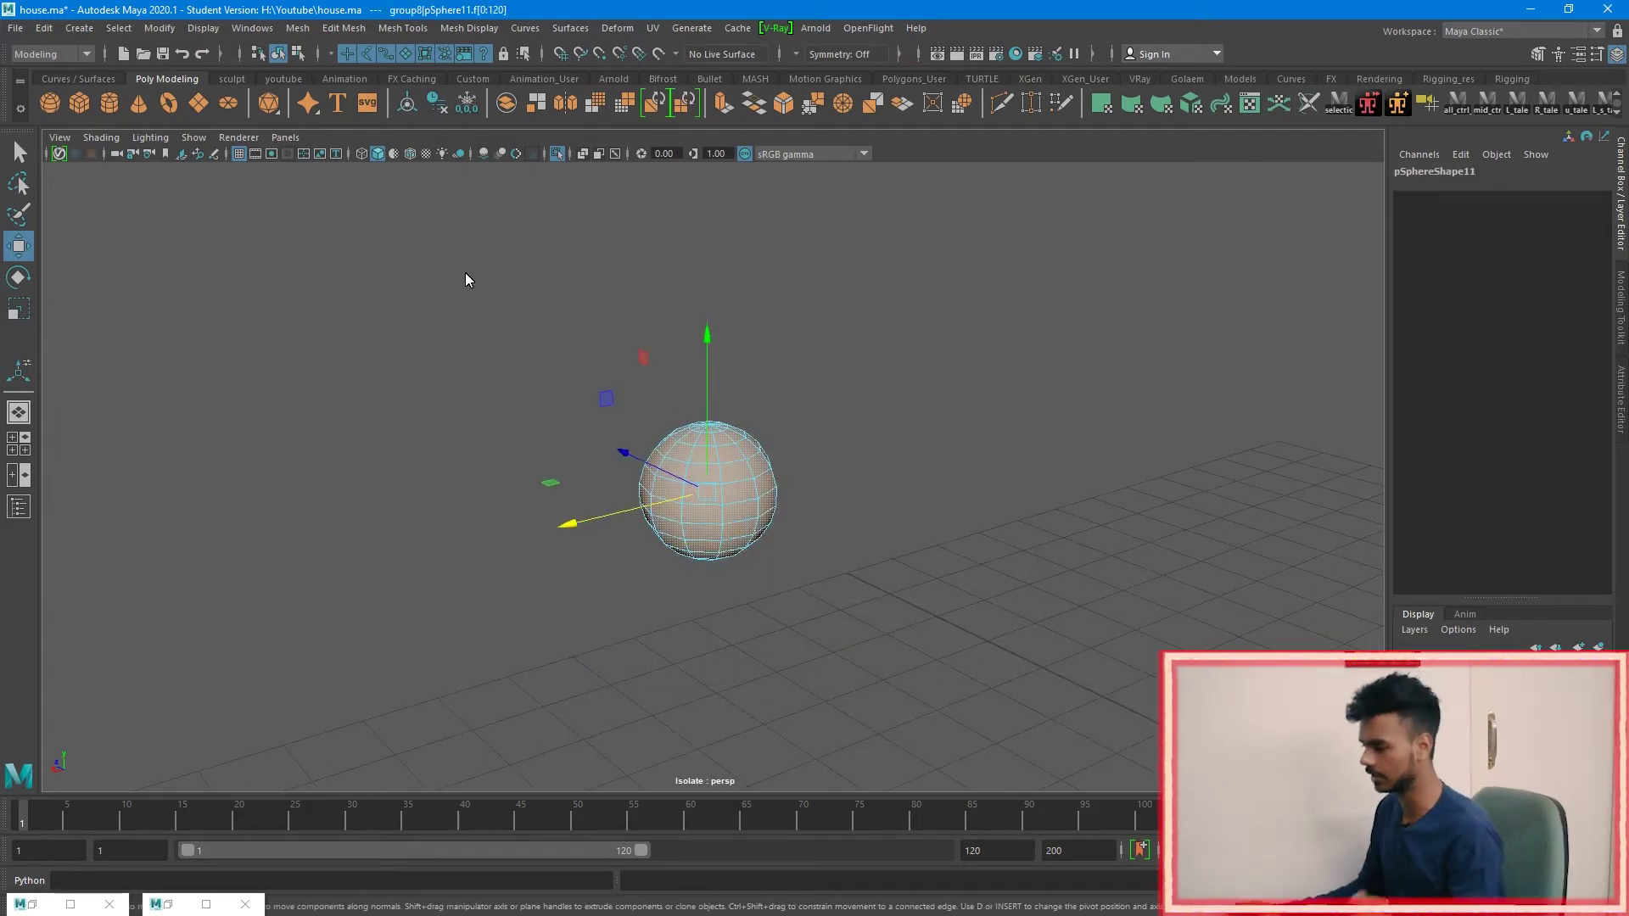
{"action": "right_click_drag", "start_coordinate": [714, 435], "coordinate": [727, 816], "text": "shift"}
{"action": "right_click_drag", "start_coordinate": [830, 808], "coordinate": [3, 641], "text": "shift"}
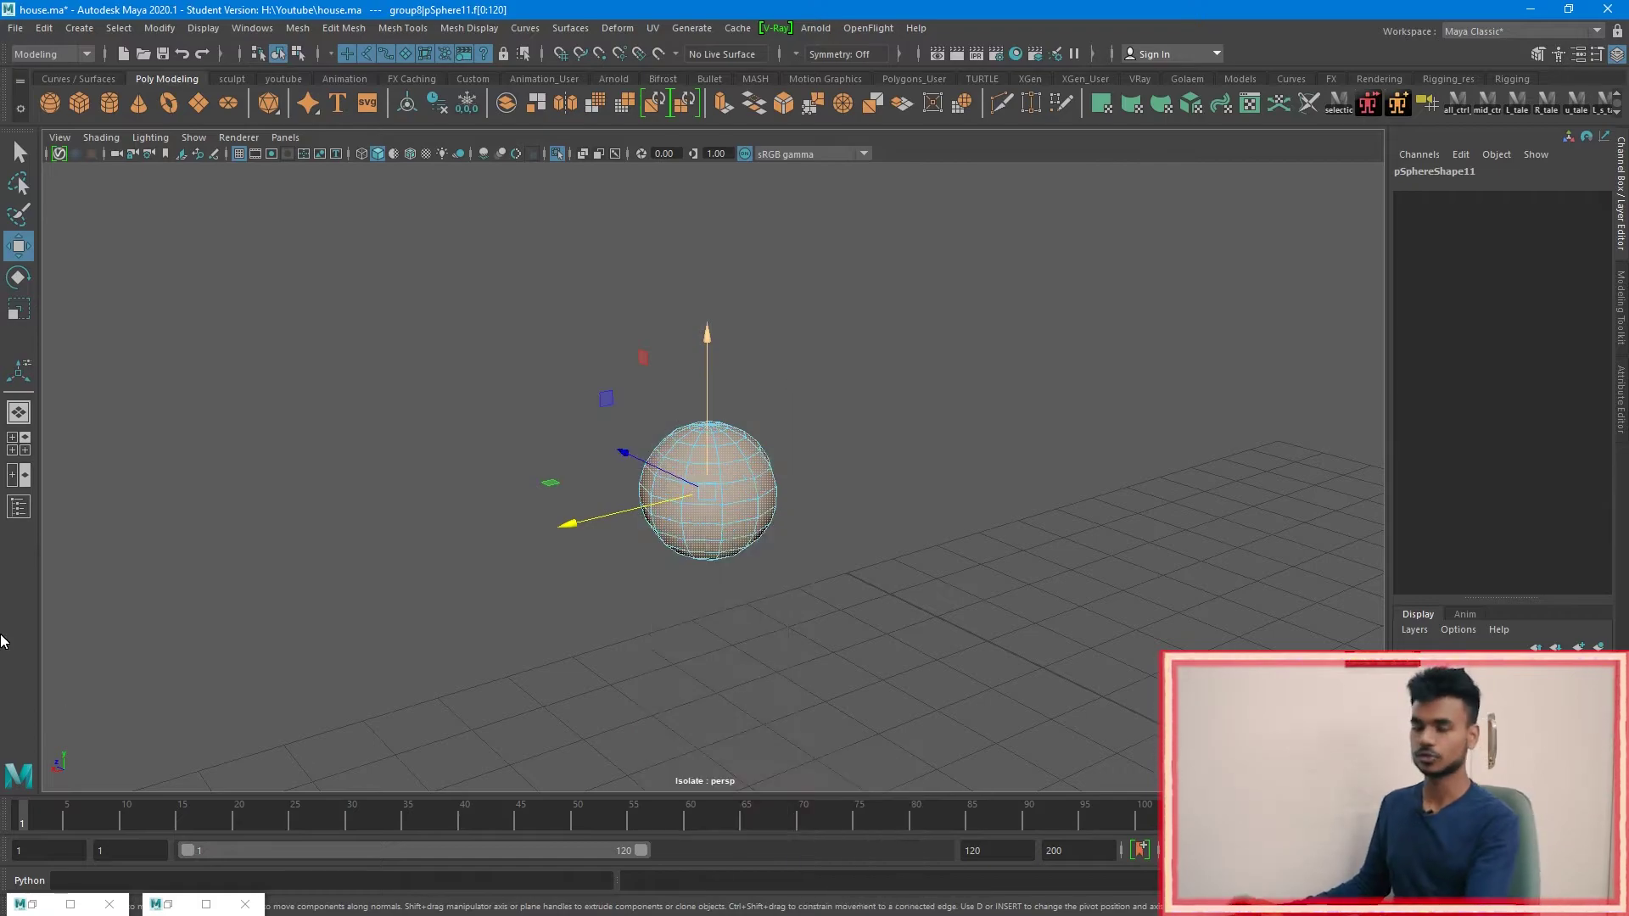
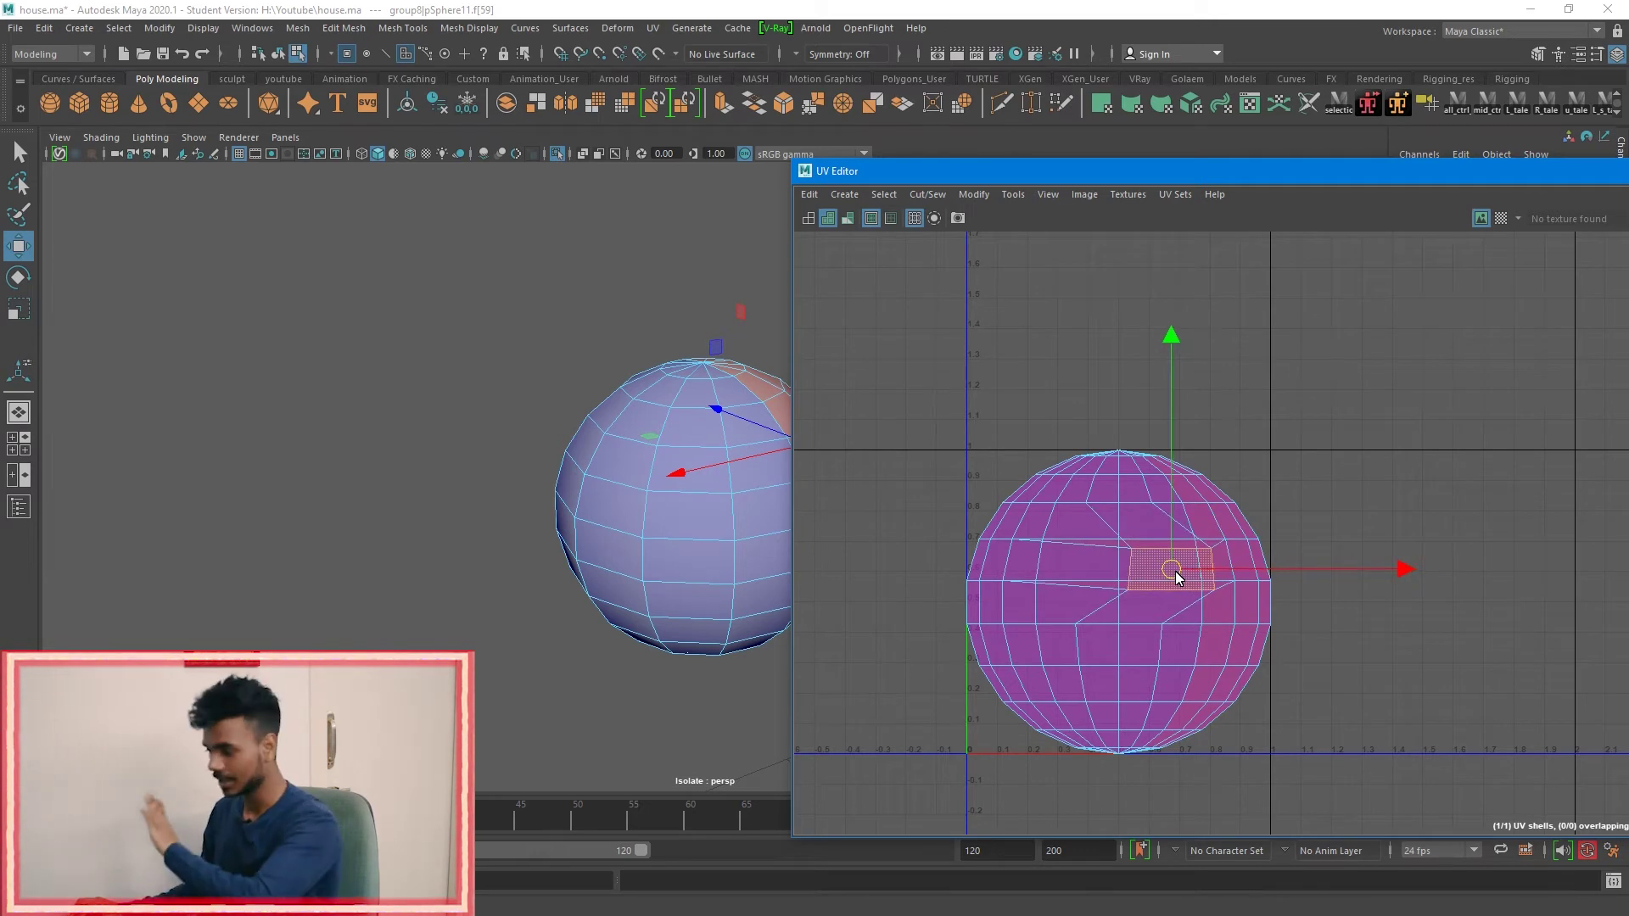
Step: Undo the last UV face move and try to unfold the whole uncut sphere shell
{"action": "key", "text": "ctrl+z"}
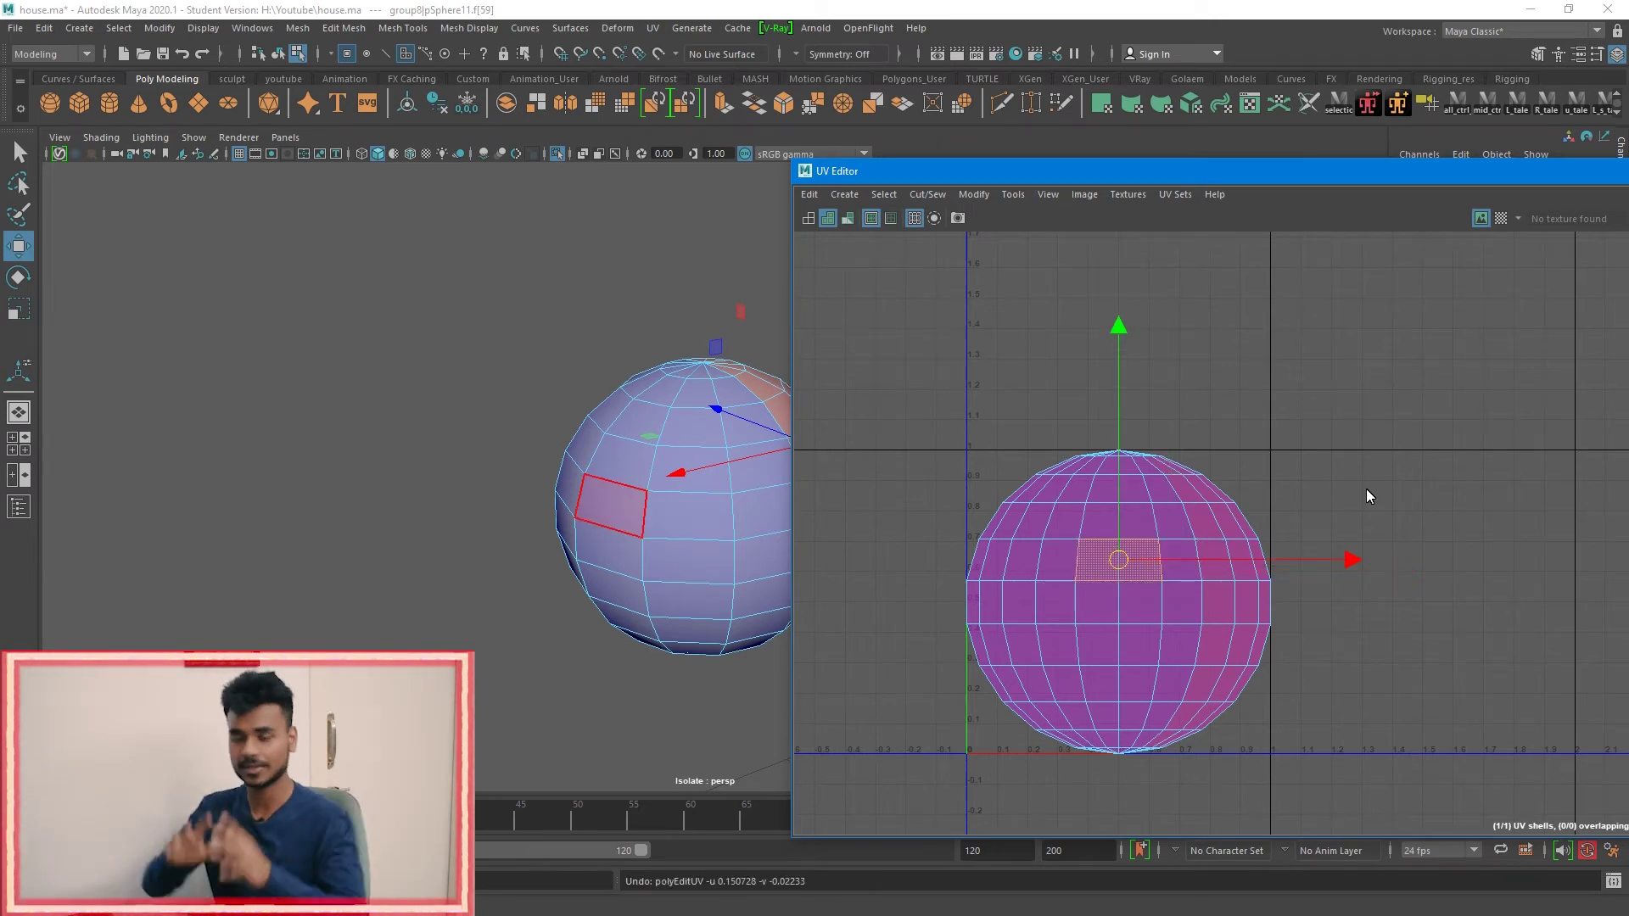
{"action": "mouse_move", "coordinate": [1367, 490]}
{"action": "right_mouse_down"}
{"action": "mouse_move", "coordinate": [1240, 441]}
{"action": "mouse_move", "coordinate": [1203, 478]}
{"action": "mouse_move", "coordinate": [934, 462]}
{"action": "right_mouse_up"}
{"action": "left_click", "coordinate": [1177, 562]}
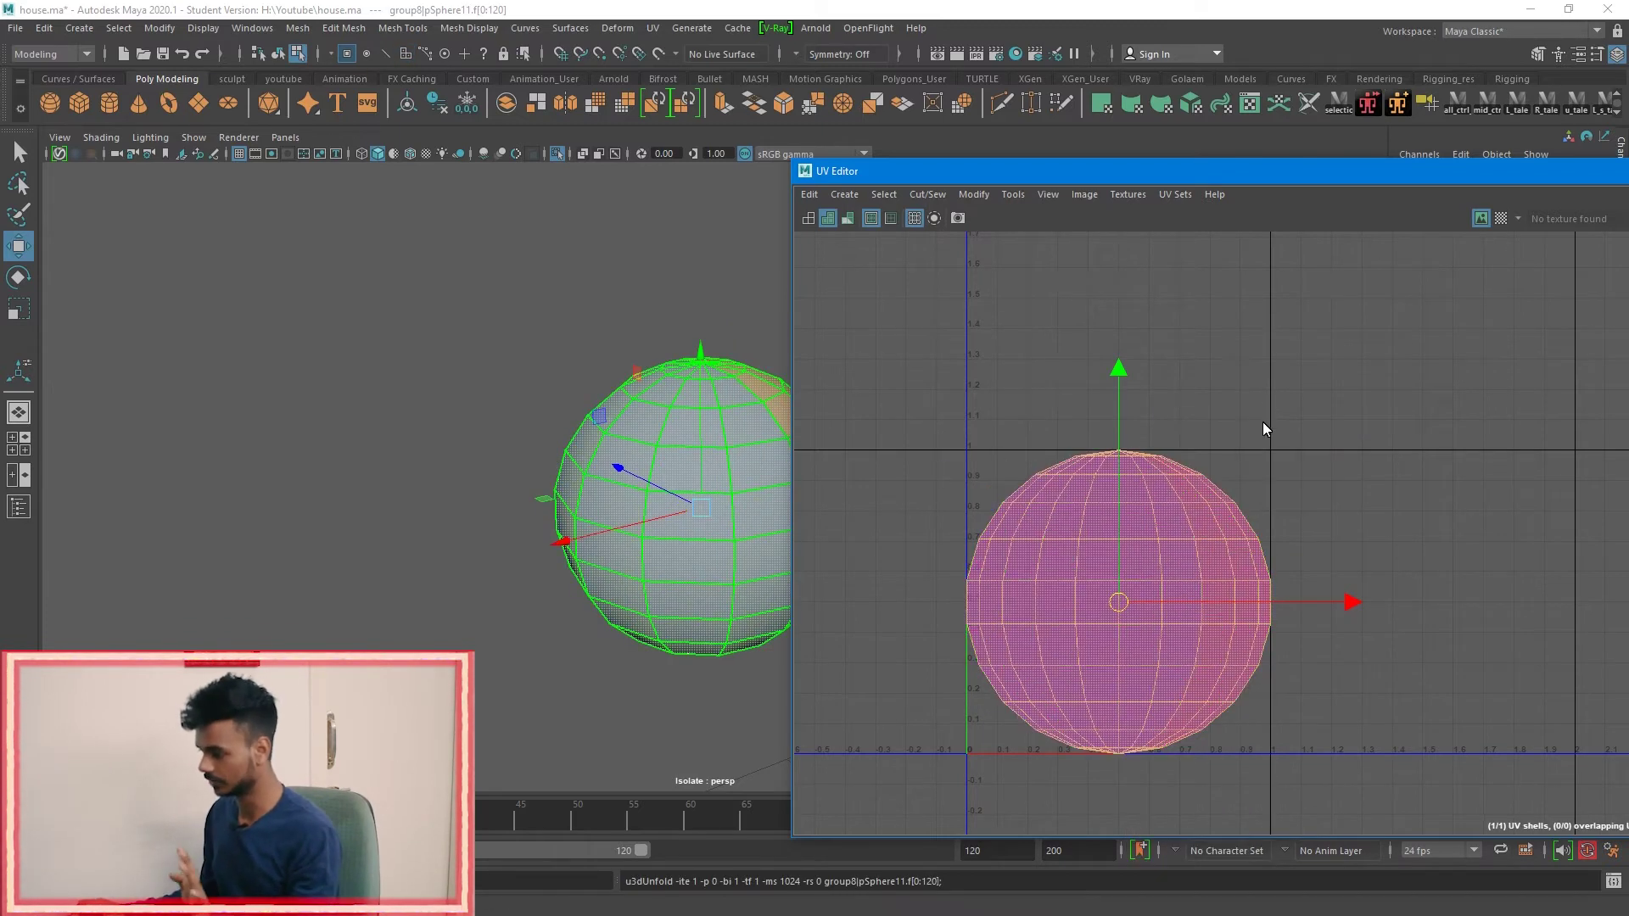
{"action": "right_click_drag", "start_coordinate": [1117, 431], "coordinate": [978, 434], "text": "shift"}
{"action": "left_click", "coordinate": [1194, 411]}
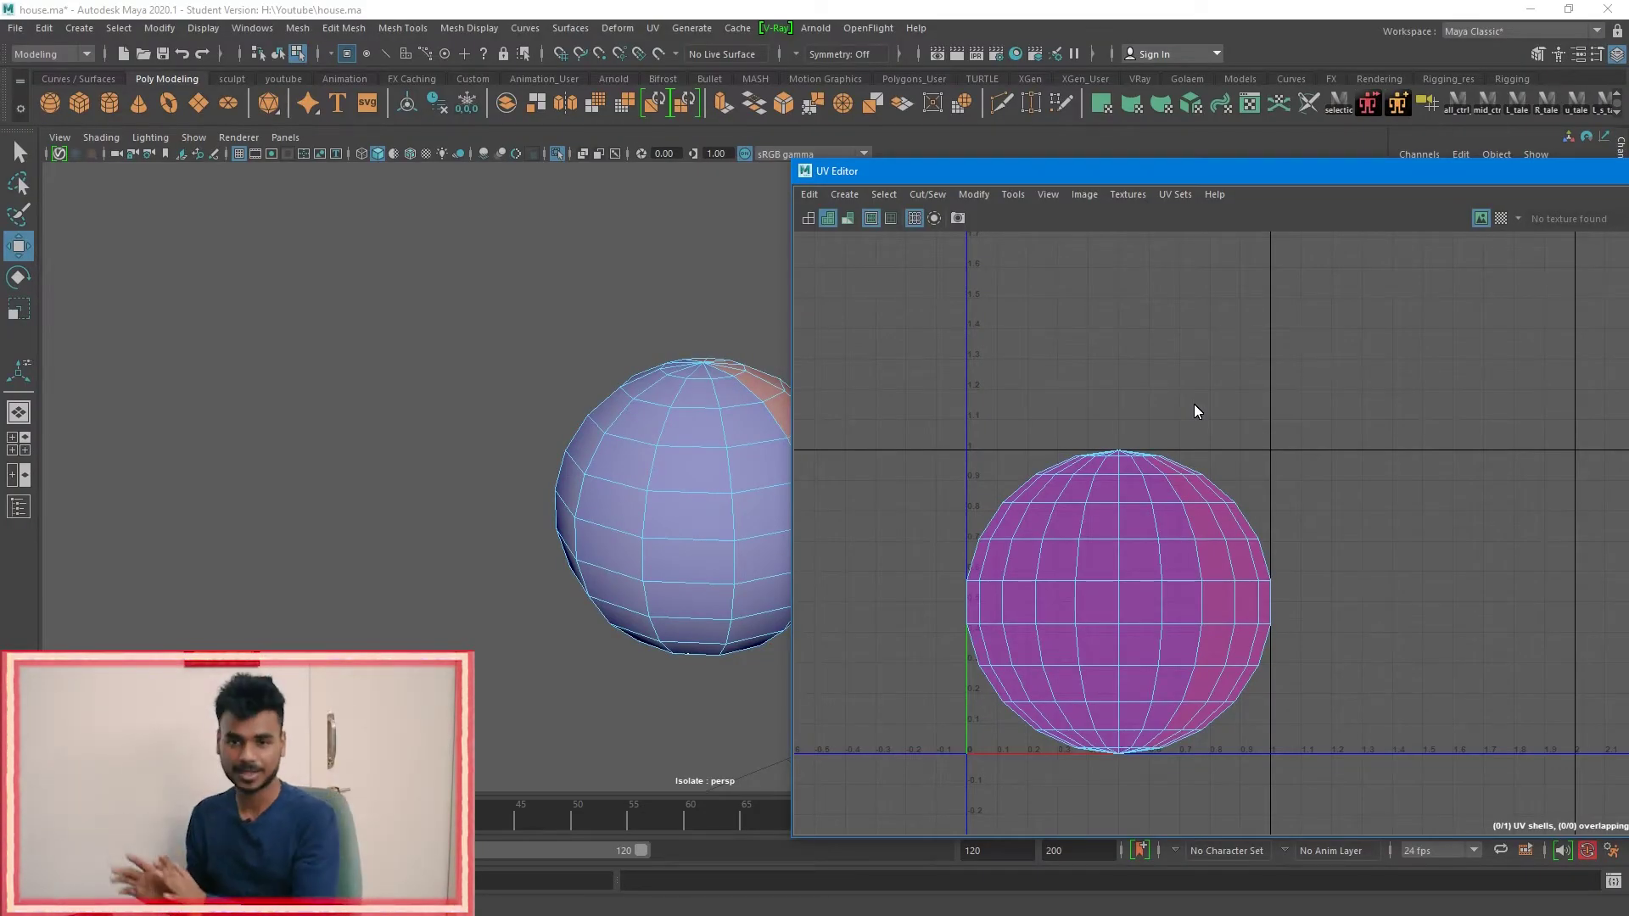
Step: Select the horizontal edge loop around the middle of the bush sphere
{"action": "left_click", "coordinate": [1189, 517]}
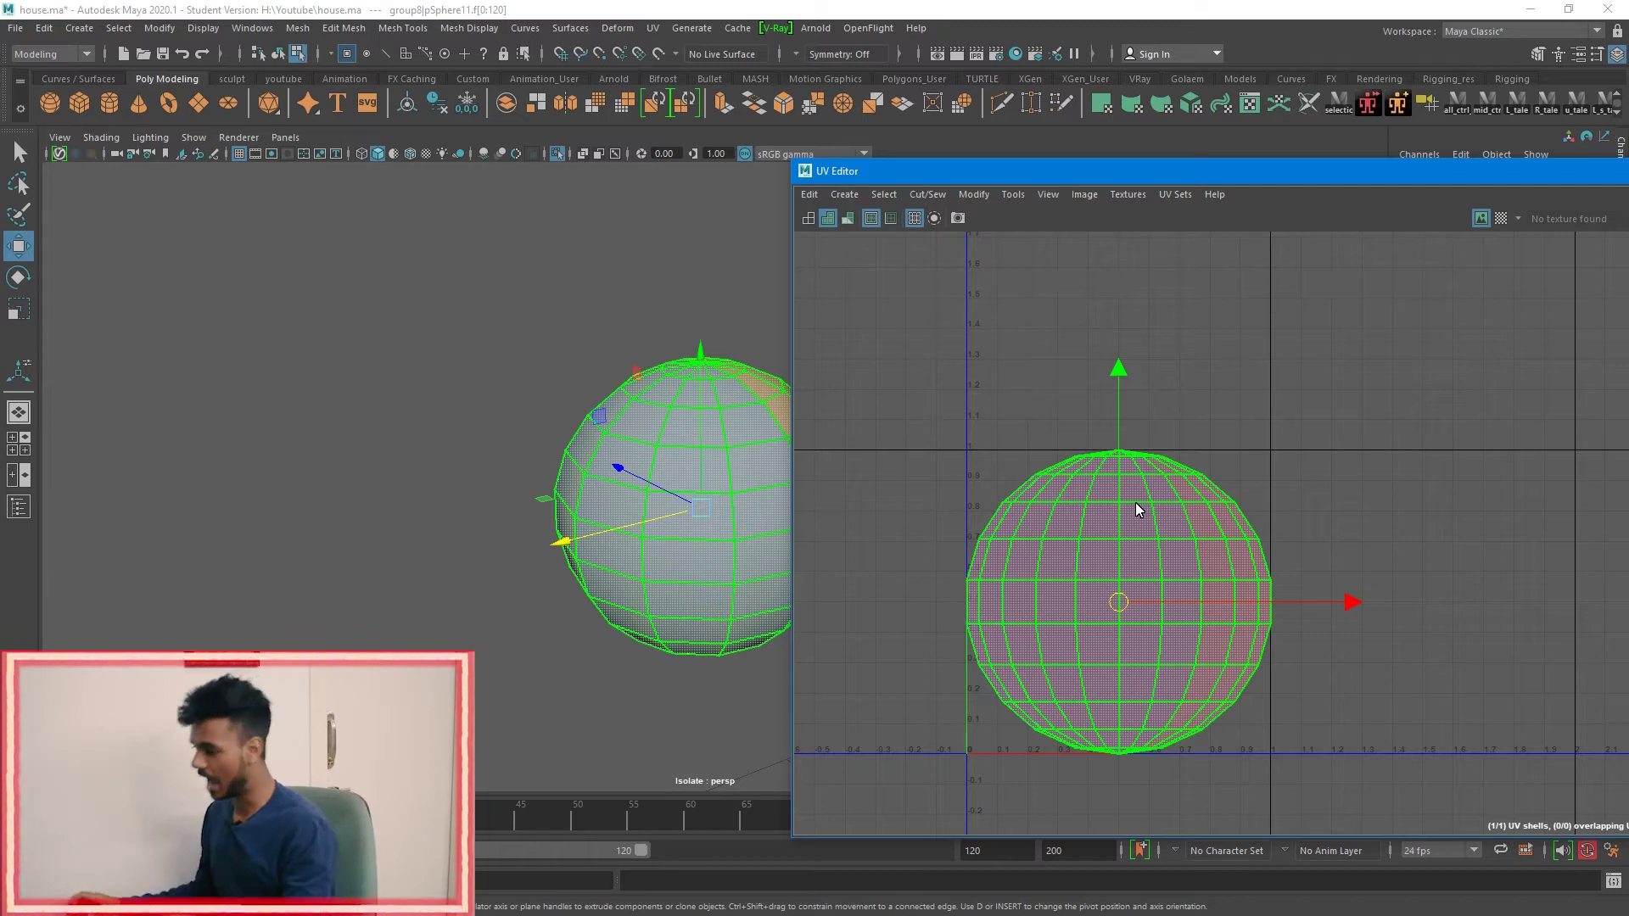
{"action": "left_click_drag", "start_coordinate": [656, 473], "coordinate": [646, 543], "text": "alt"}
{"action": "scroll", "coordinate": [594, 518], "scroll_direction": "up", "scroll_amount": 3}
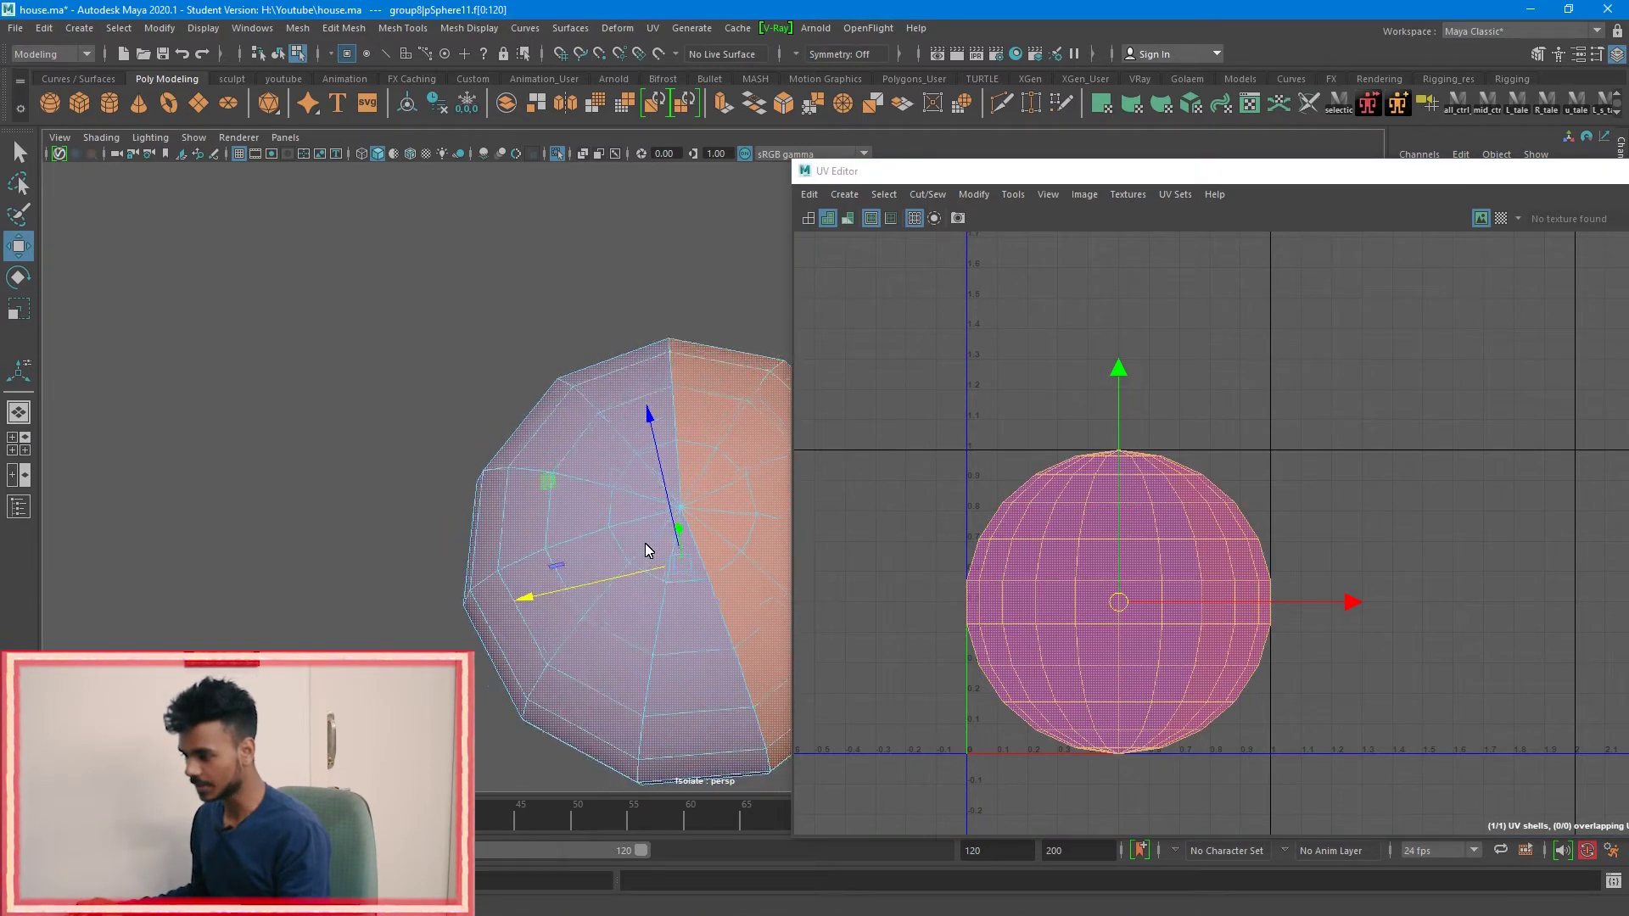
{"action": "middle_click_drag", "start_coordinate": [646, 543], "coordinate": [656, 502], "text": "alt"}
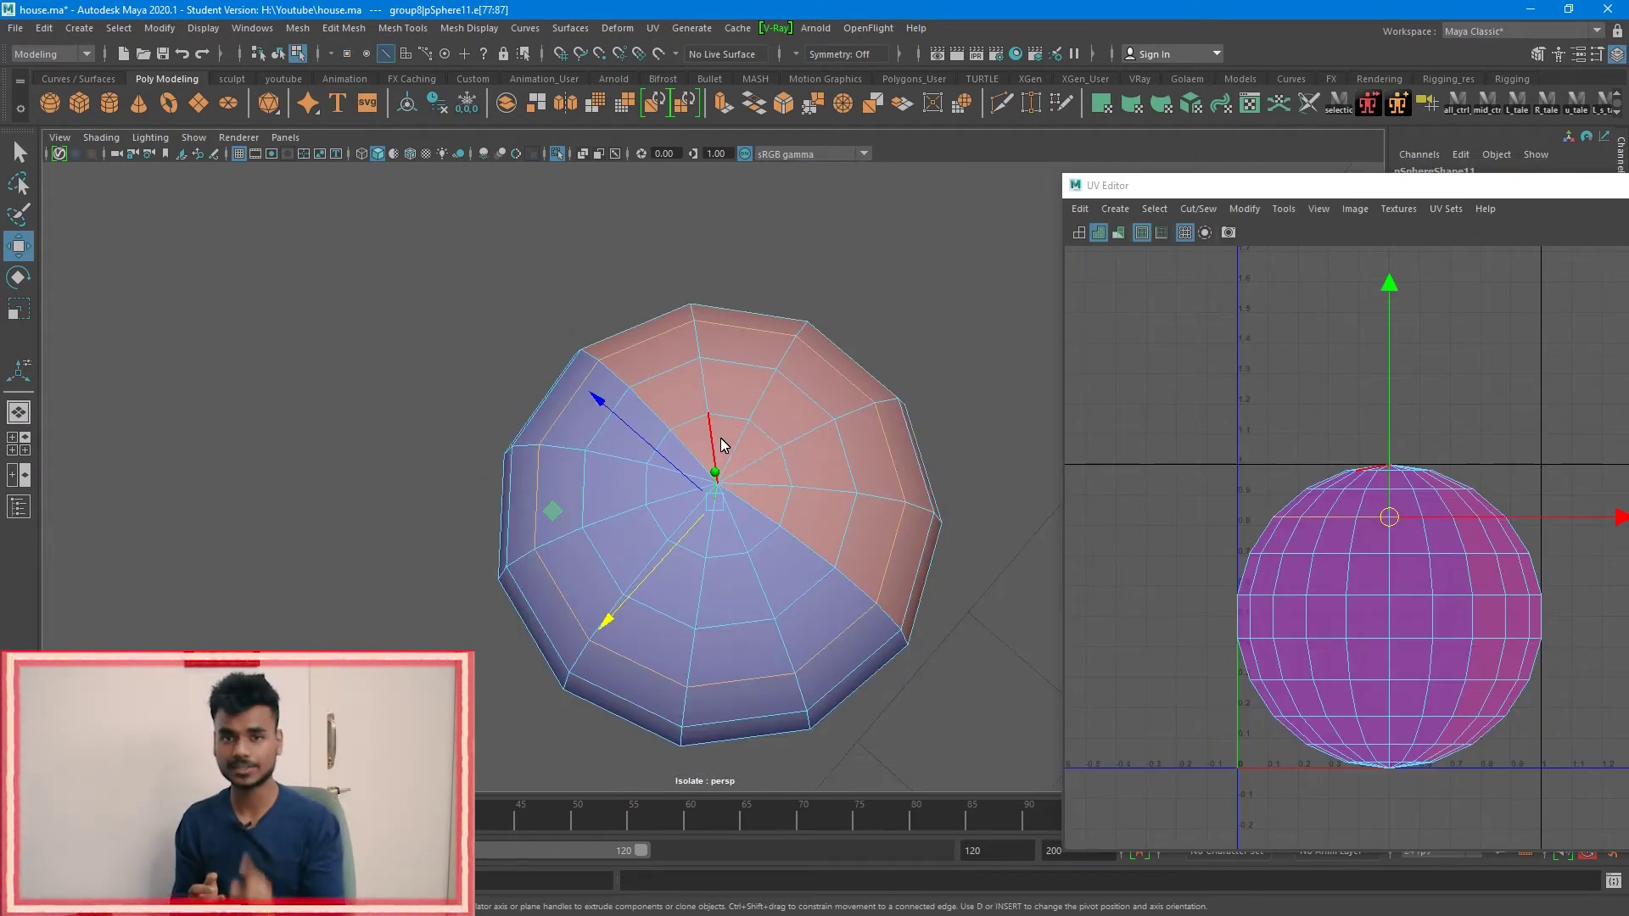
{"action": "scroll", "coordinate": [757, 466], "scroll_direction": "up", "scroll_amount": 3}
{"action": "left_click_drag", "start_coordinate": [759, 497], "coordinate": [739, 458], "text": "alt"}
{"action": "scroll", "coordinate": [751, 472], "scroll_direction": "down", "scroll_amount": 3}
{"action": "double_click", "coordinate": [764, 517]}
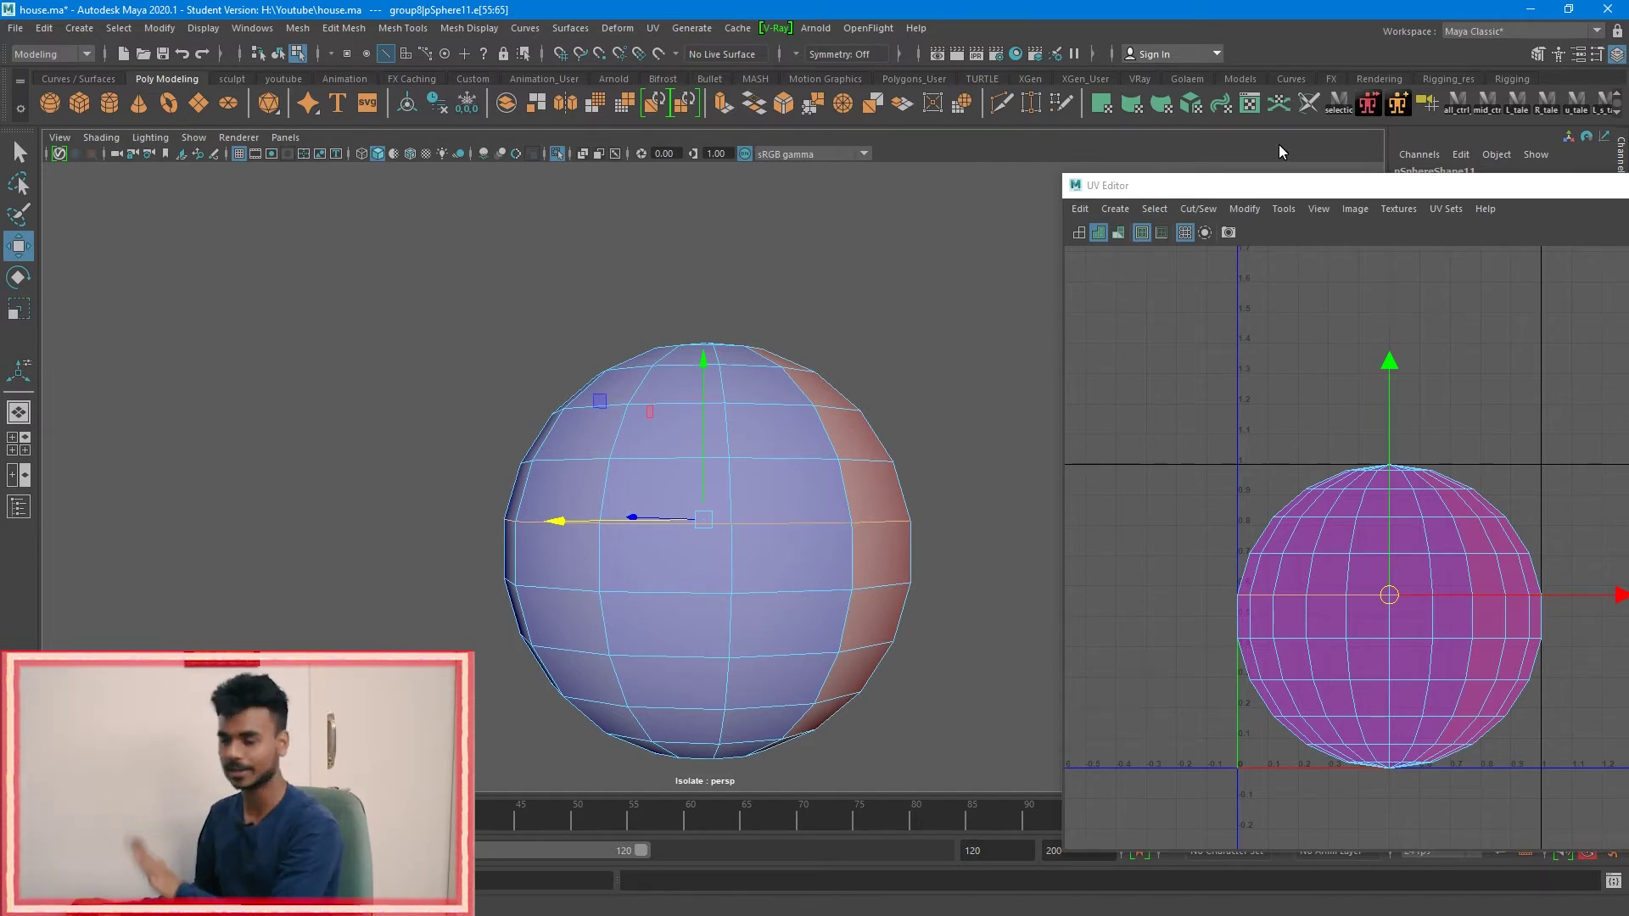
Step: Cut the sphere's UVs along the selected middle edge loop
{"action": "left_click_drag", "start_coordinate": [1303, 185], "coordinate": [1156, 170]}
{"action": "scroll", "coordinate": [1307, 416], "scroll_direction": "up", "scroll_amount": 3}
{"action": "middle_click_drag", "start_coordinate": [1238, 609], "coordinate": [1286, 453], "text": "alt"}
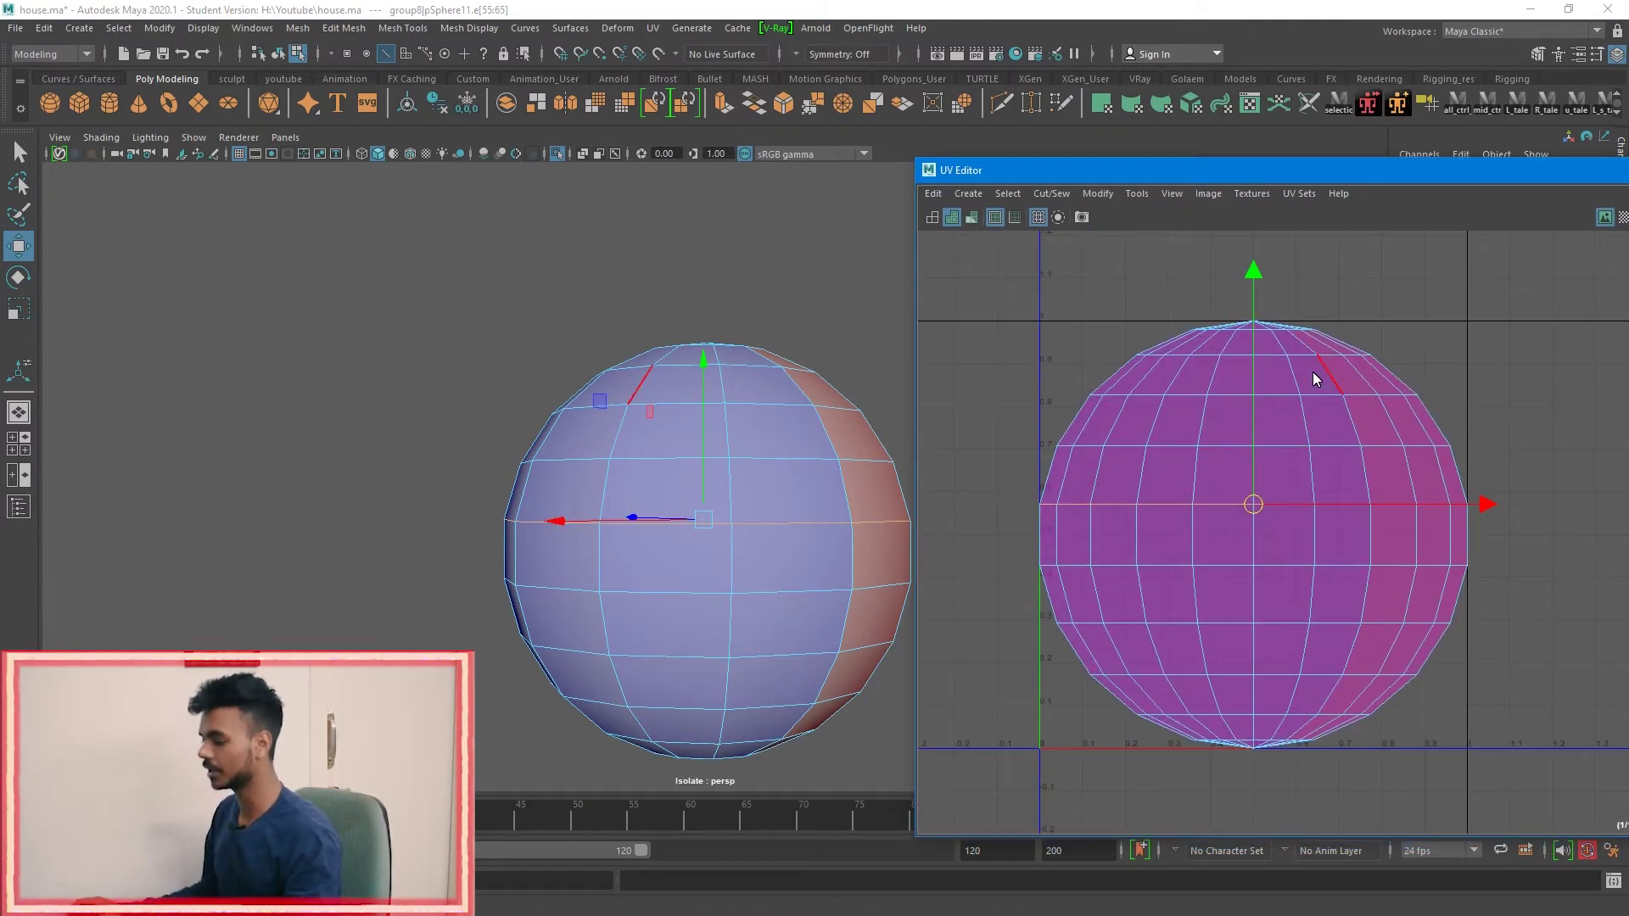
{"action": "right_click", "coordinate": [1313, 372], "text": "shift"}
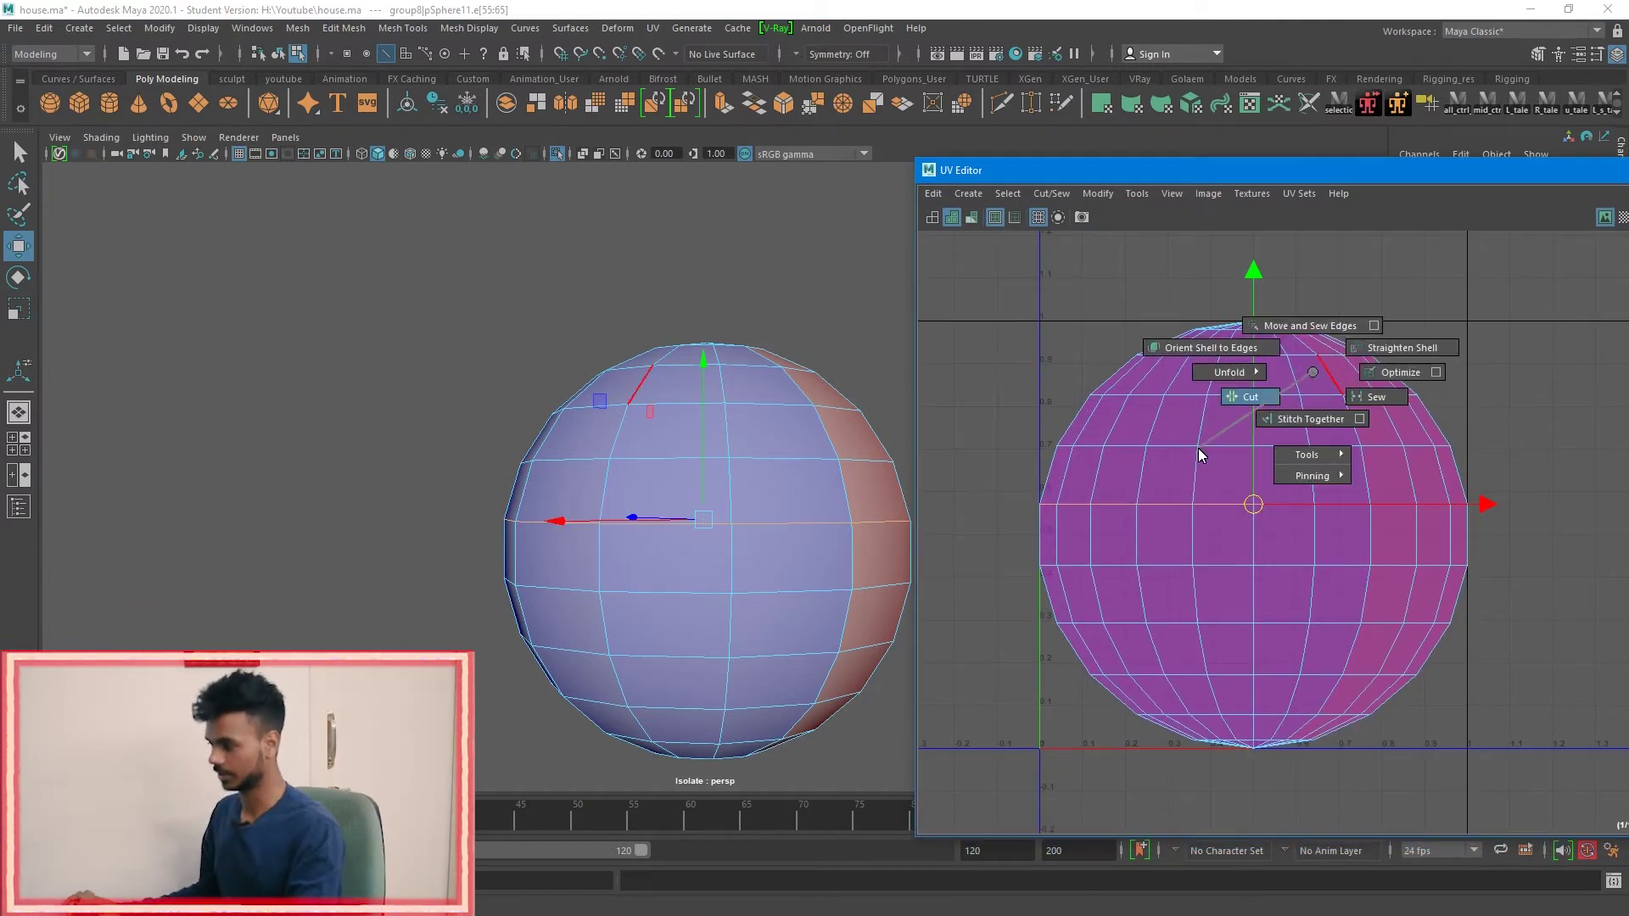
{"action": "right_click_drag", "start_coordinate": [1198, 448], "coordinate": [1313, 374], "text": "shift"}
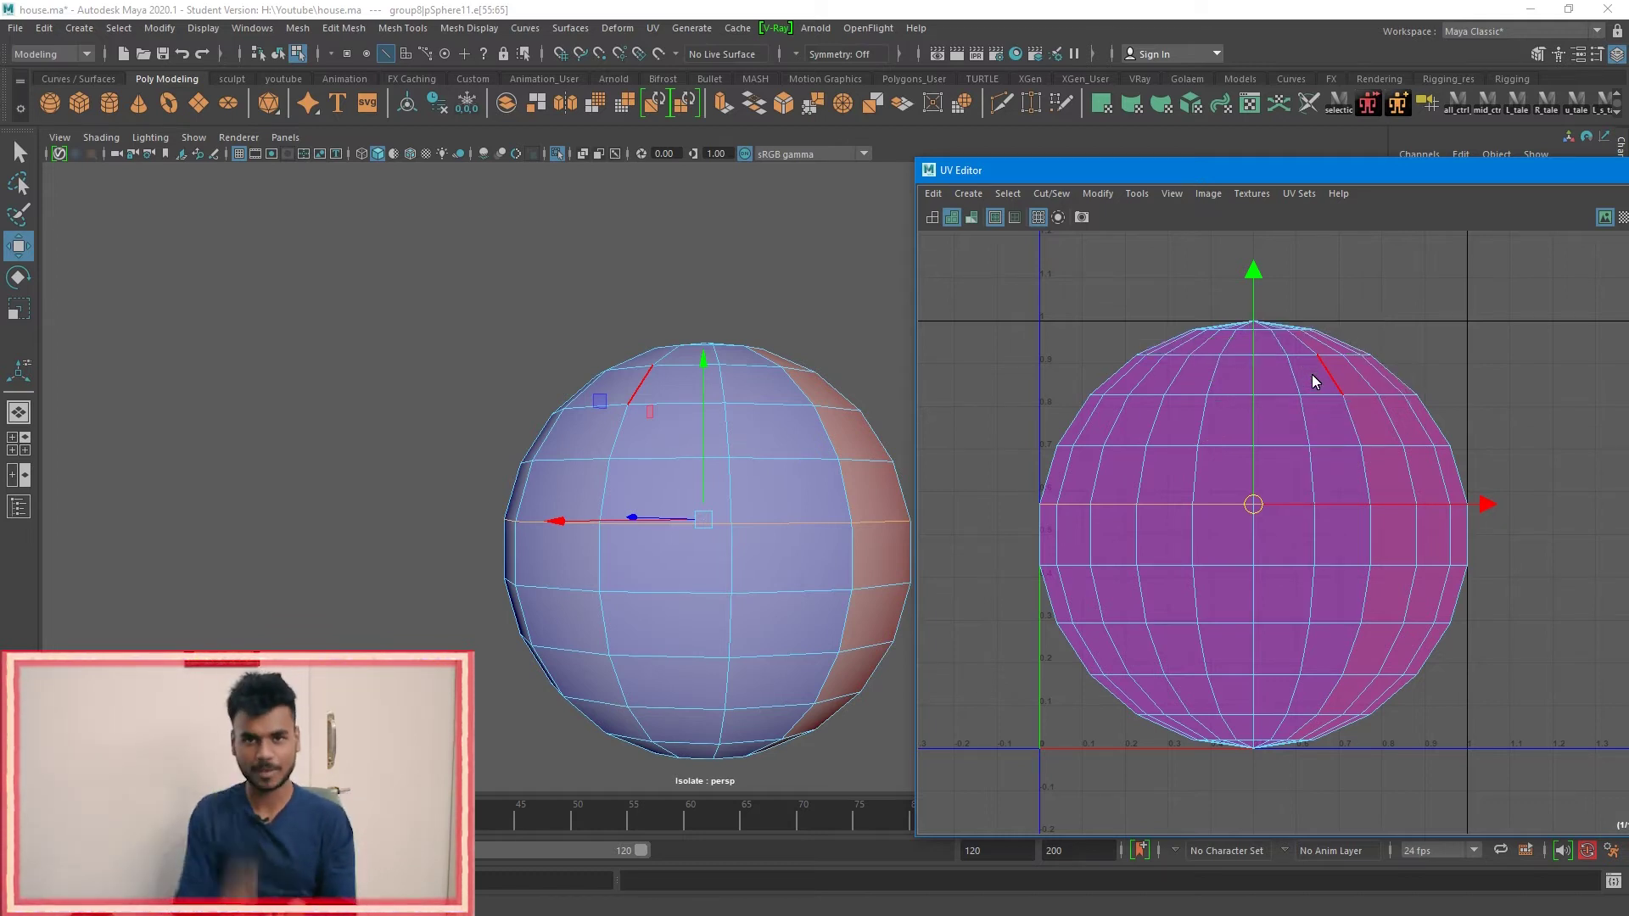
{"action": "left_click", "coordinate": [1309, 440]}
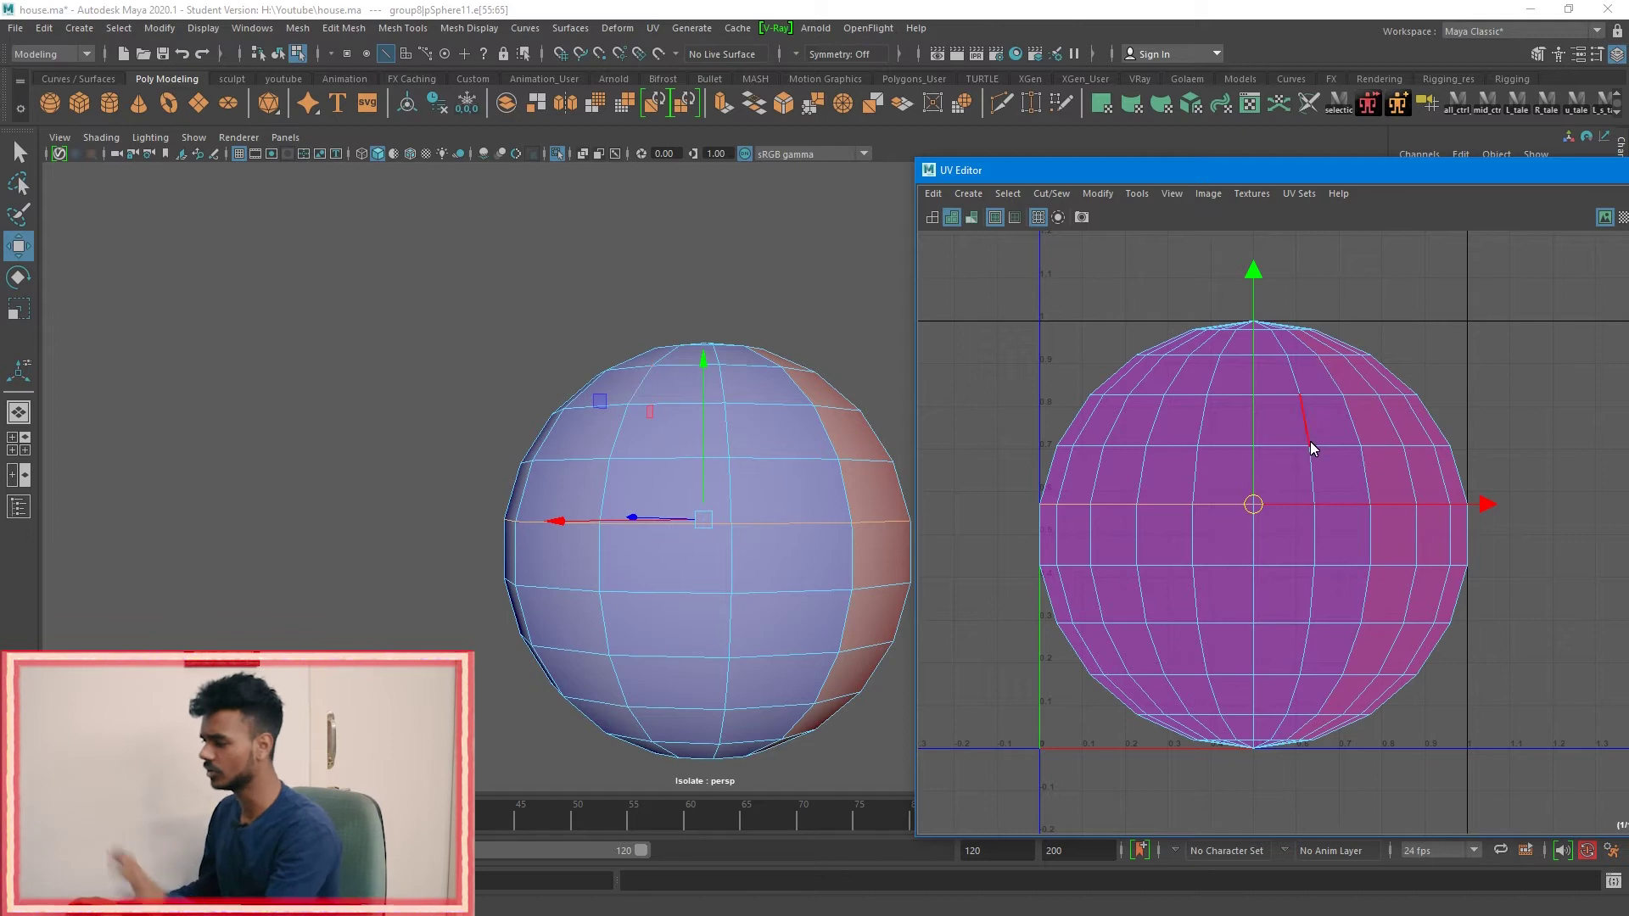
{"action": "mouse_move", "coordinate": [1336, 400]}
{"action": "right_mouse_down", "text": "shift"}
{"action": "mouse_move", "coordinate": [1254, 442]}
{"action": "mouse_move", "coordinate": [1340, 403]}
{"action": "right_mouse_up", "text": "shift"}
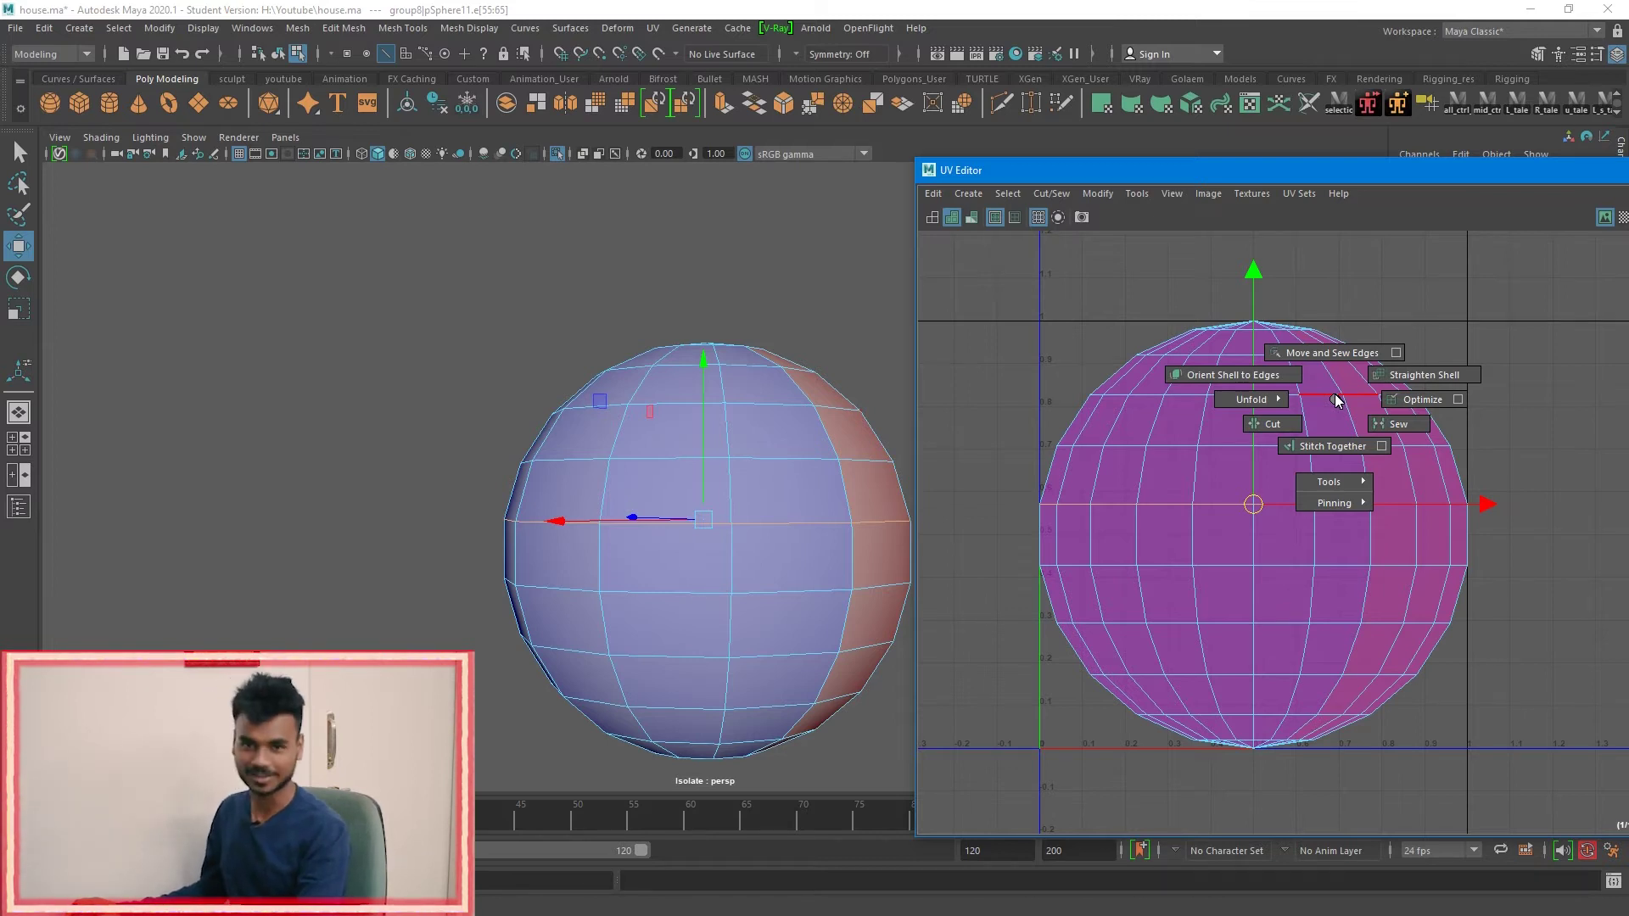
{"action": "right_click_drag", "start_coordinate": [1320, 406], "coordinate": [1261, 407], "text": "shift"}
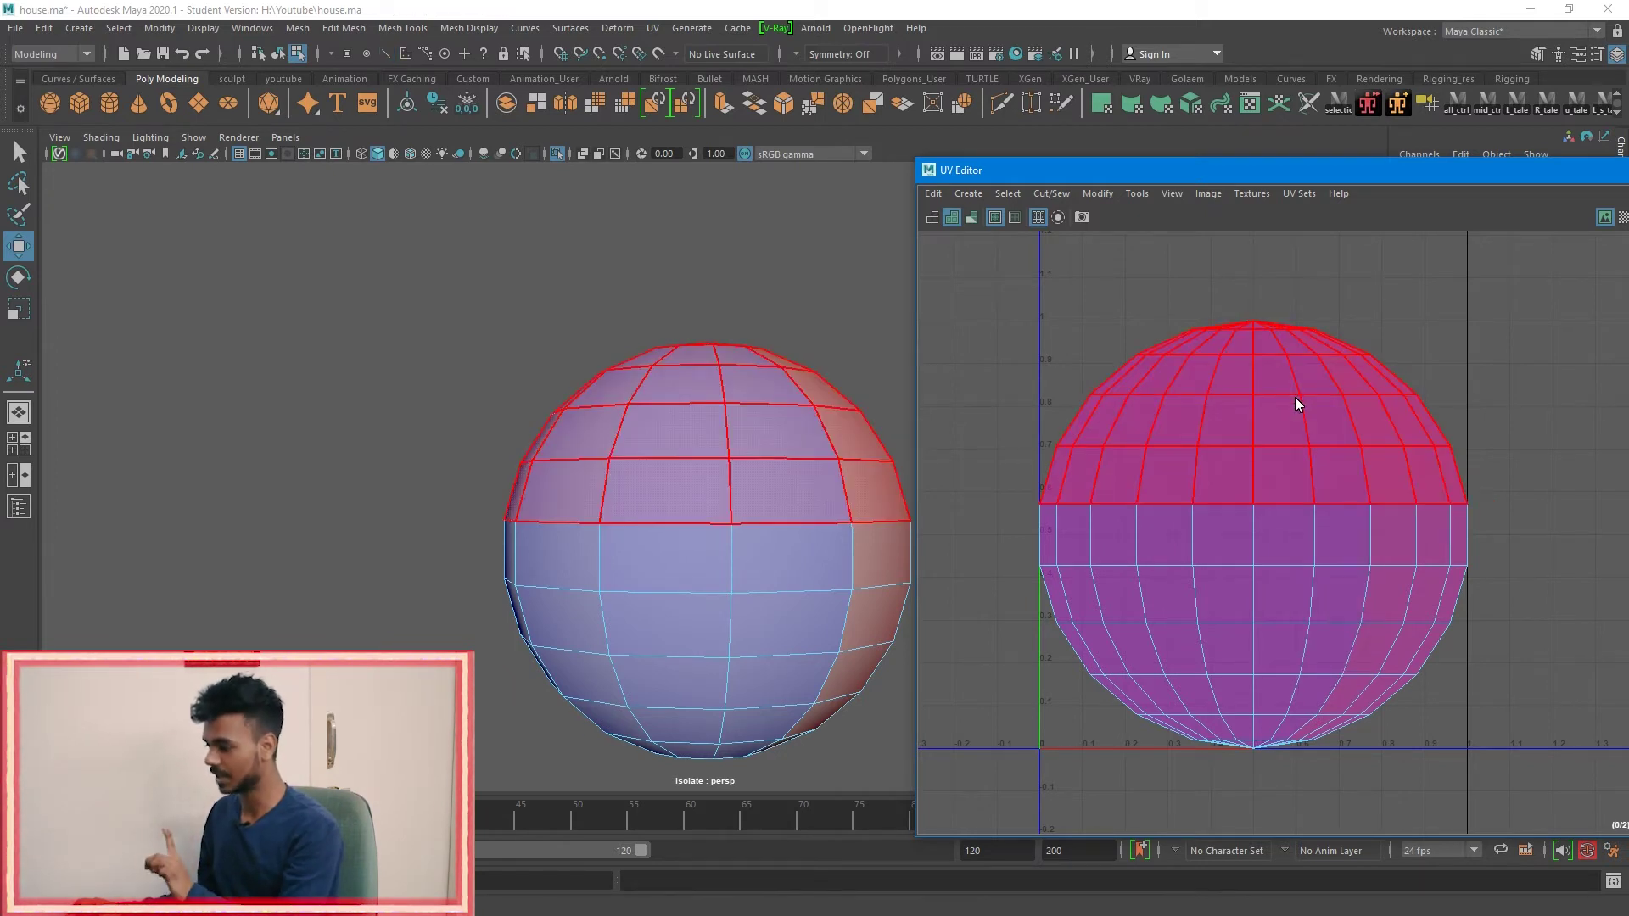
Step: Separate the two hemisphere UV shells, moving the upper one upward and shifting the lower one aside
{"action": "left_click", "coordinate": [1255, 414]}
{"action": "left_click_drag", "start_coordinate": [1255, 414], "coordinate": [1365, 285]}
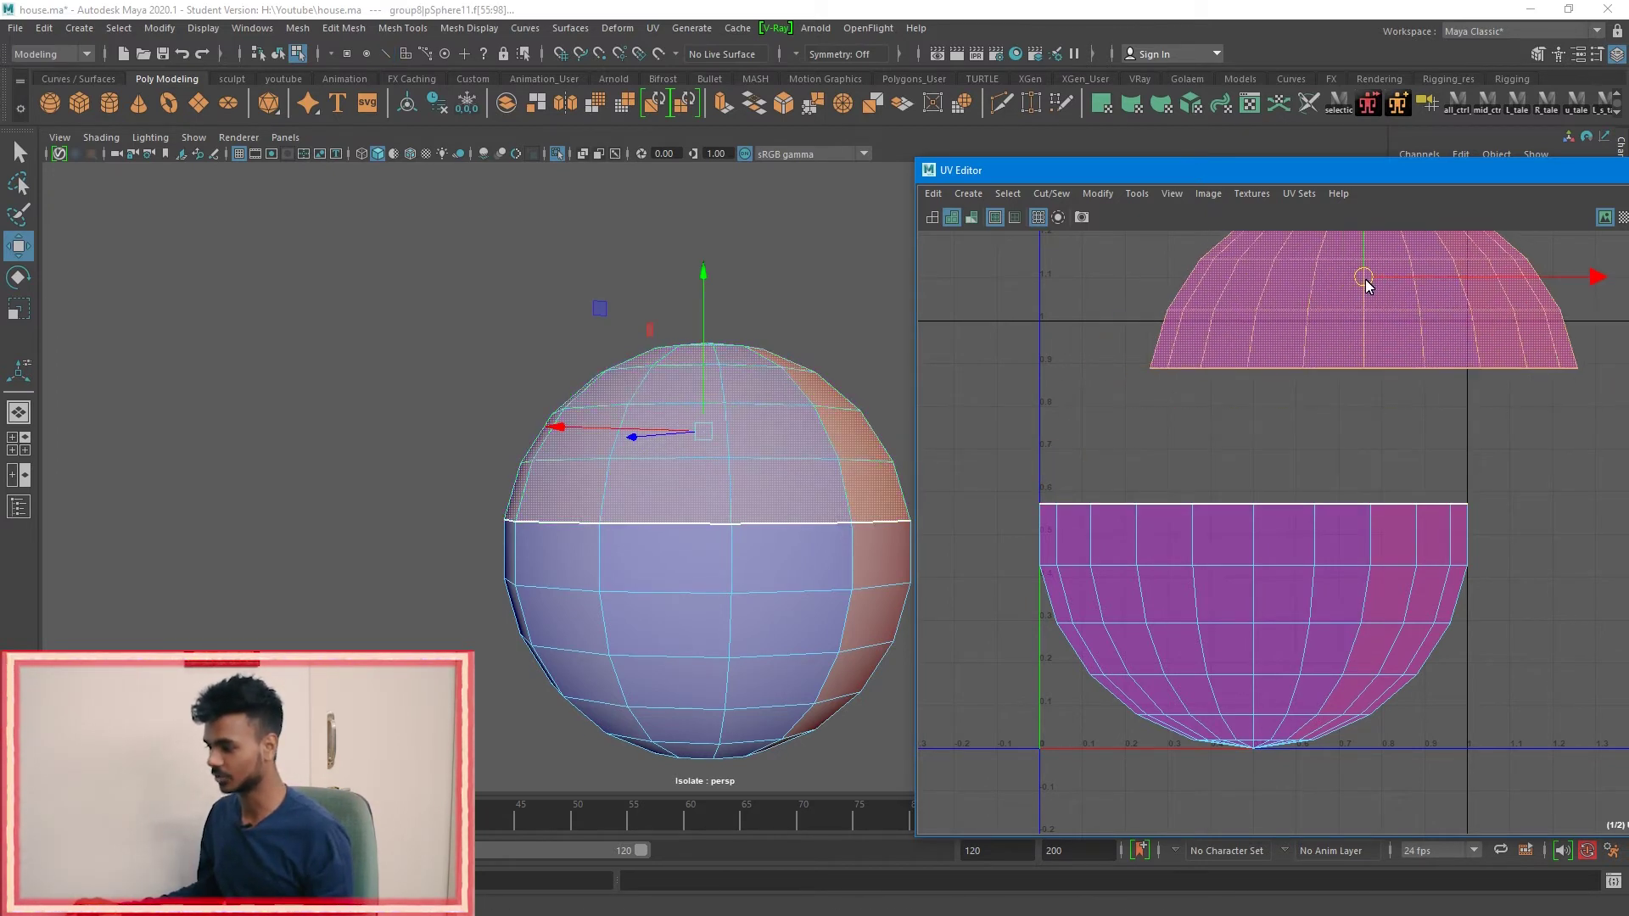
{"action": "left_click", "coordinate": [1315, 557]}
{"action": "left_click_drag", "start_coordinate": [1254, 626], "coordinate": [1369, 567]}
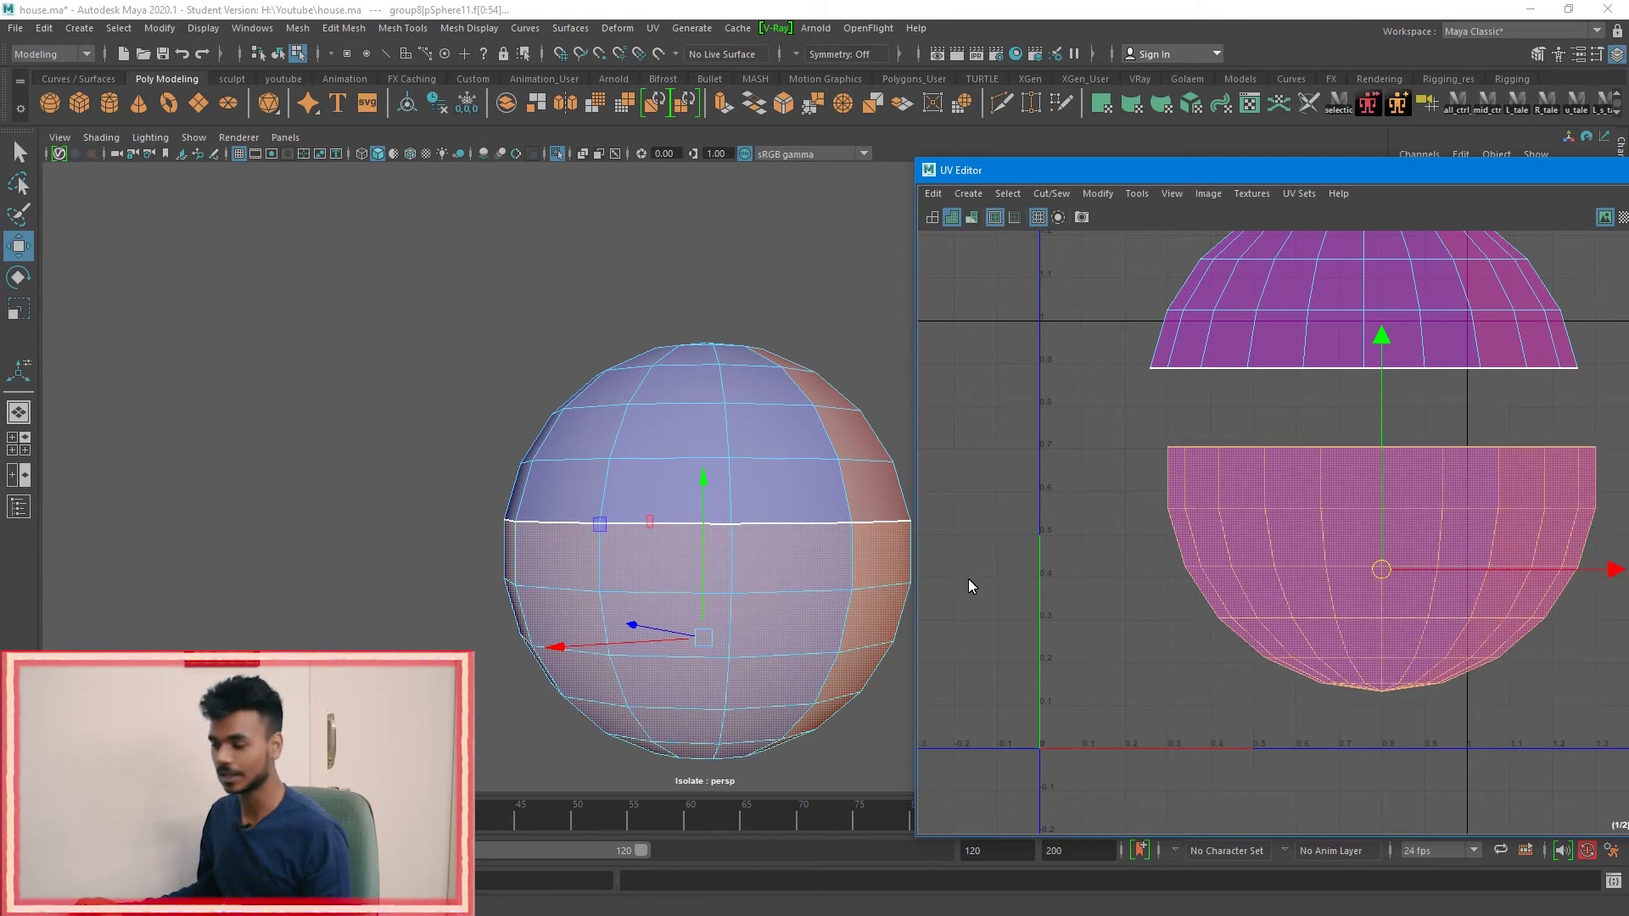
{"action": "key", "text": "F8"}
{"action": "left_click_drag", "start_coordinate": [697, 542], "coordinate": [669, 446]}
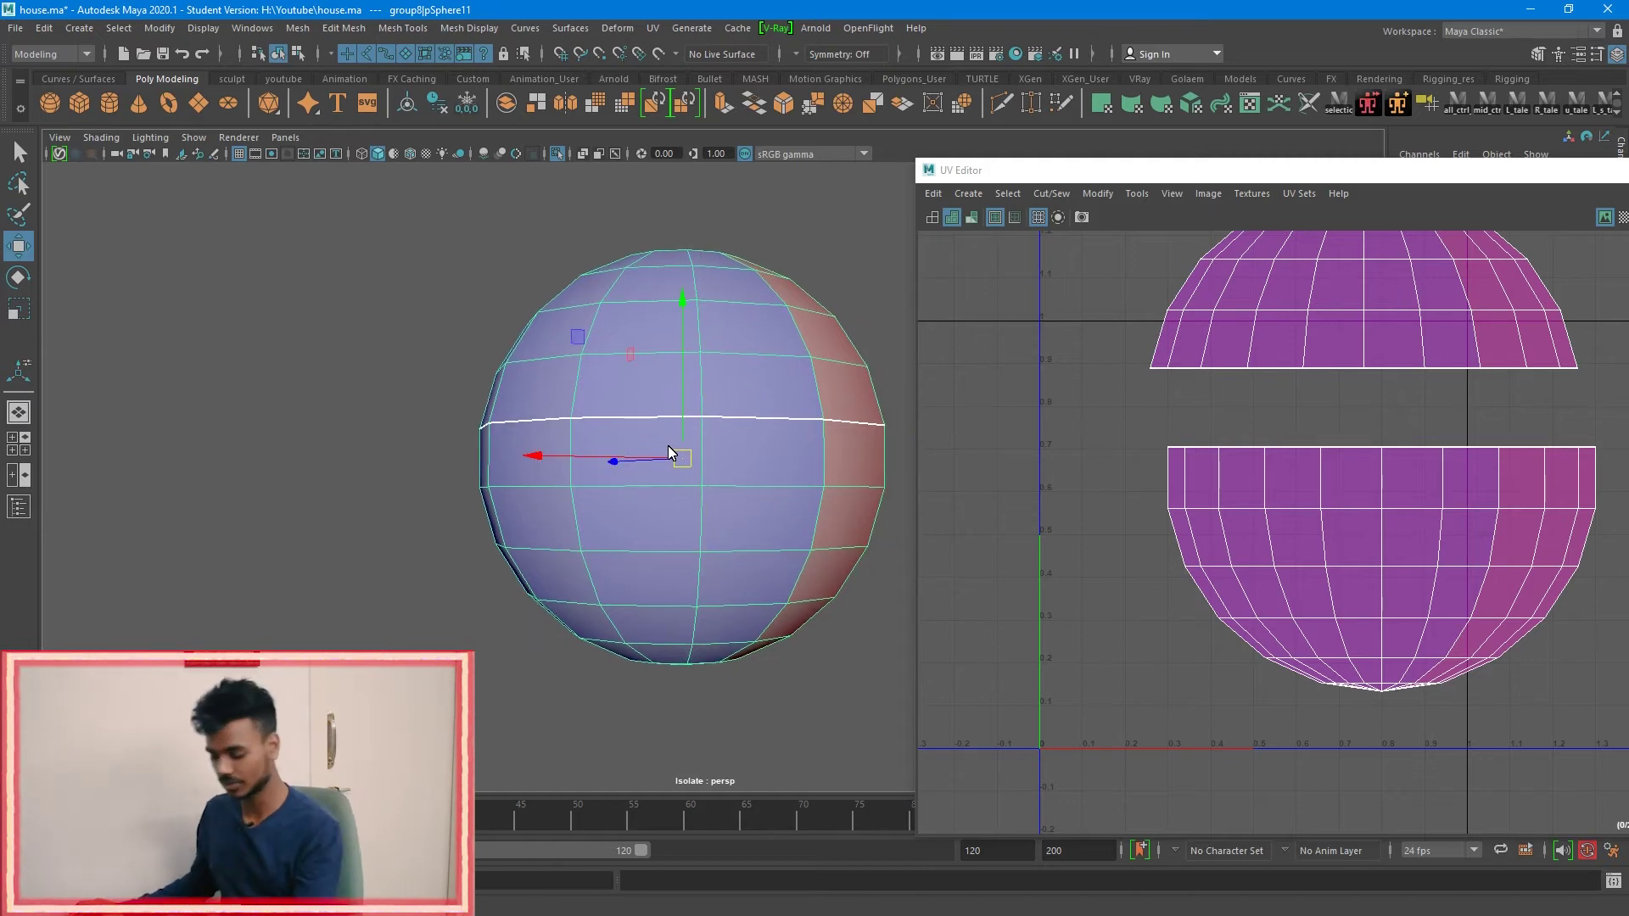
{"action": "key", "text": "ctrl+z"}
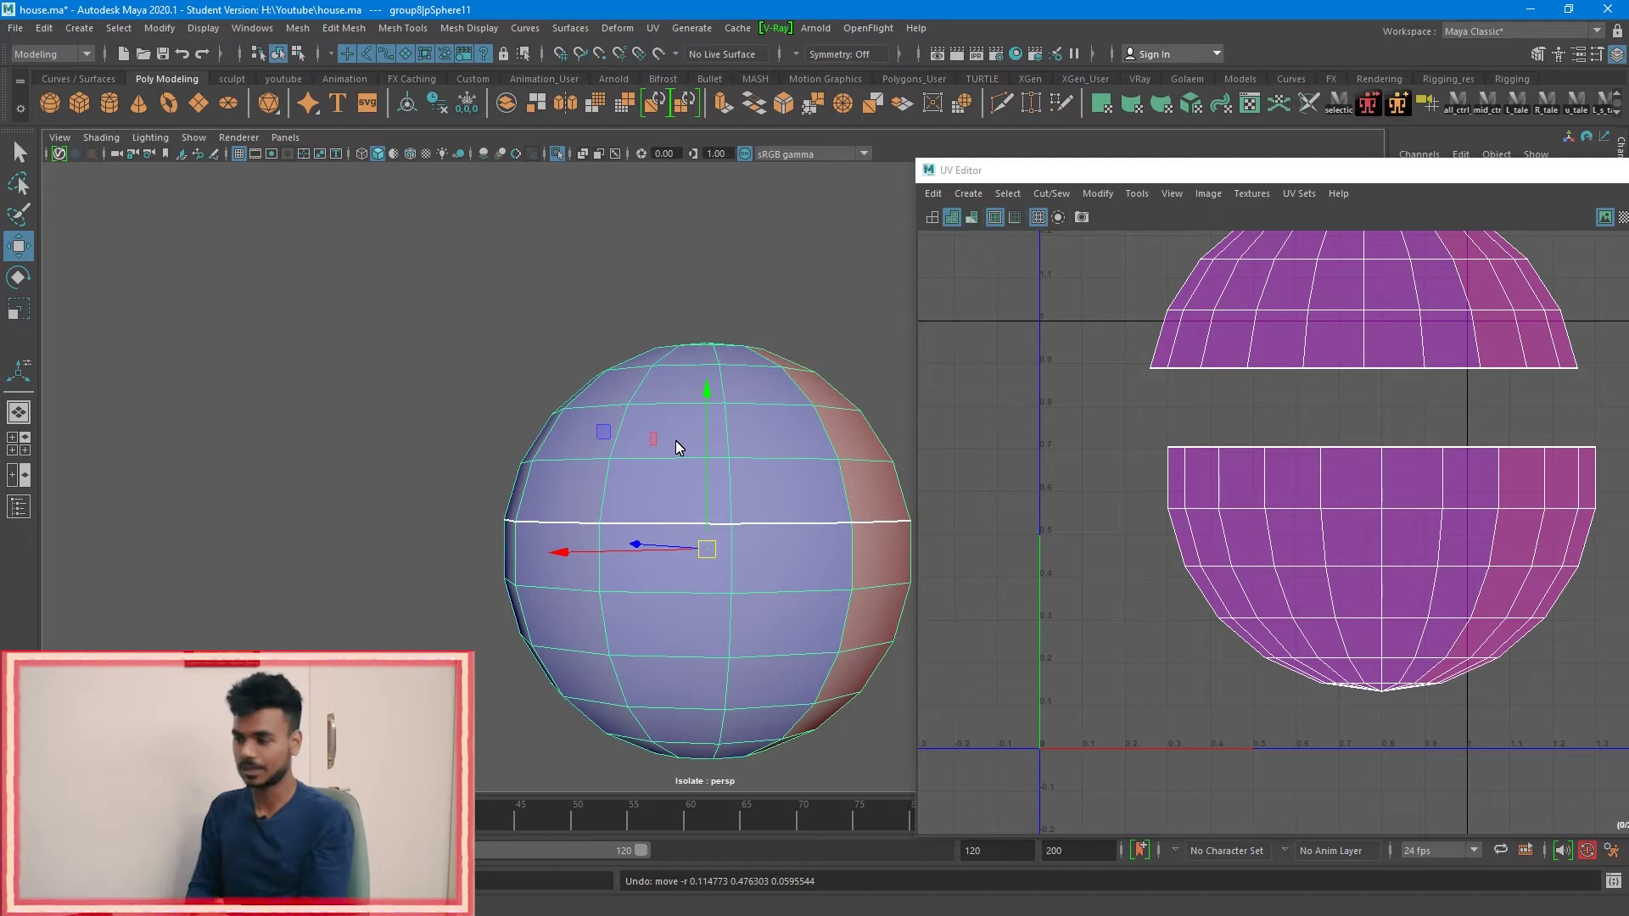
Step: Frame both hemisphere UV shells and select the upper shell to examine it, then clear the selection
{"action": "left_click", "coordinate": [1300, 497]}
{"action": "key", "text": "f"}
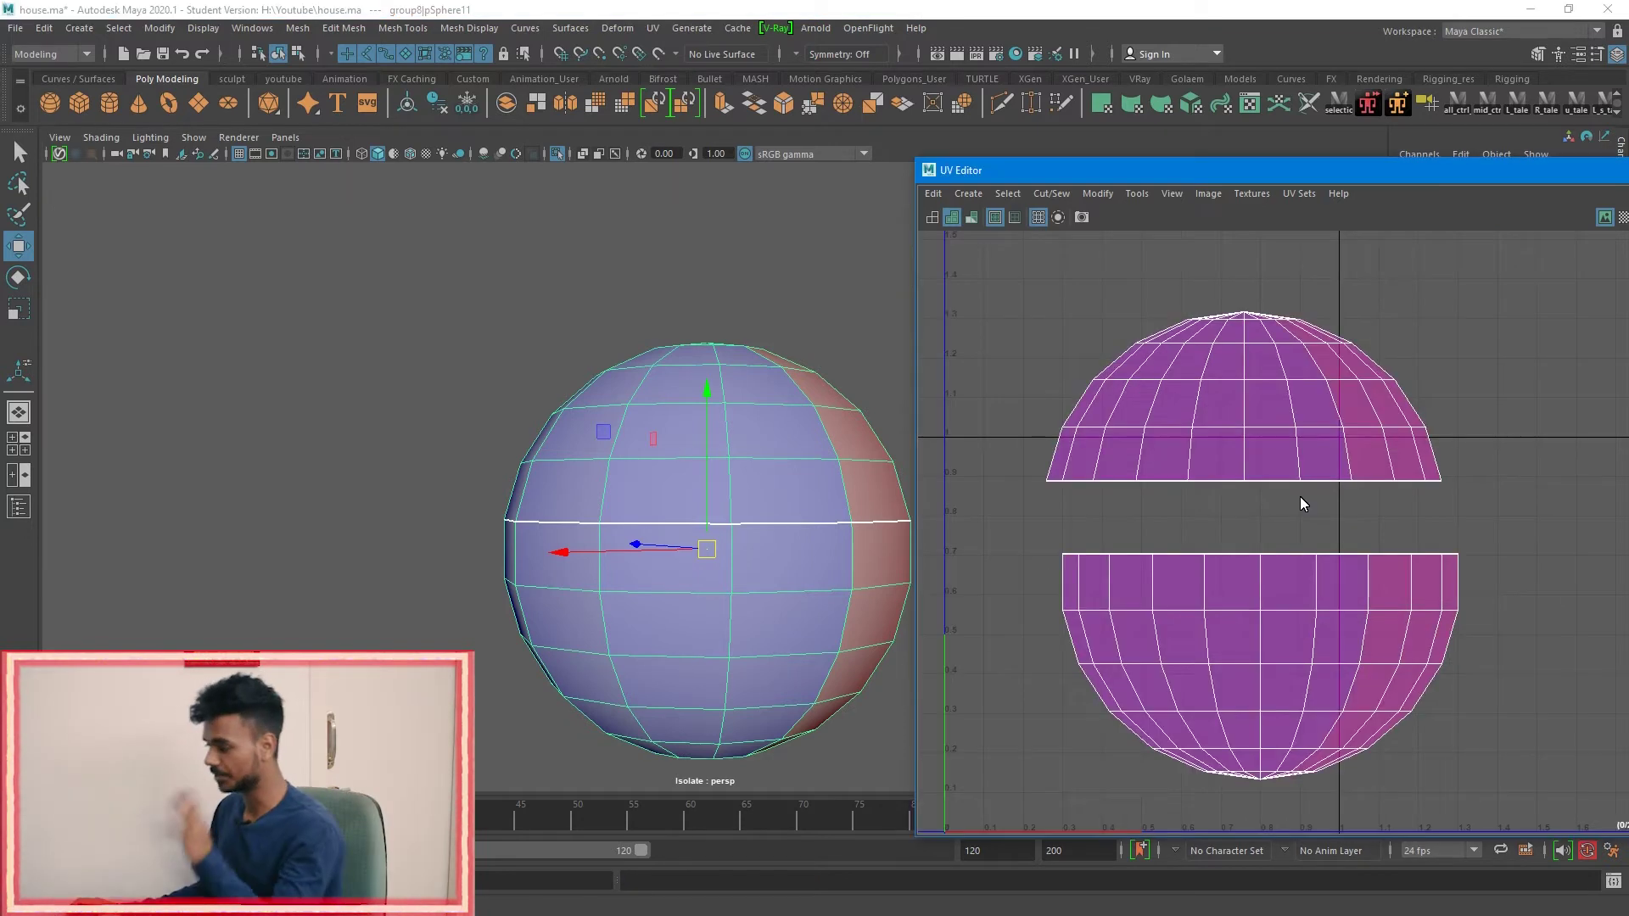
{"action": "right_click_drag", "start_coordinate": [1319, 447], "coordinate": [1257, 408]}
{"action": "left_click", "coordinate": [1295, 432]}
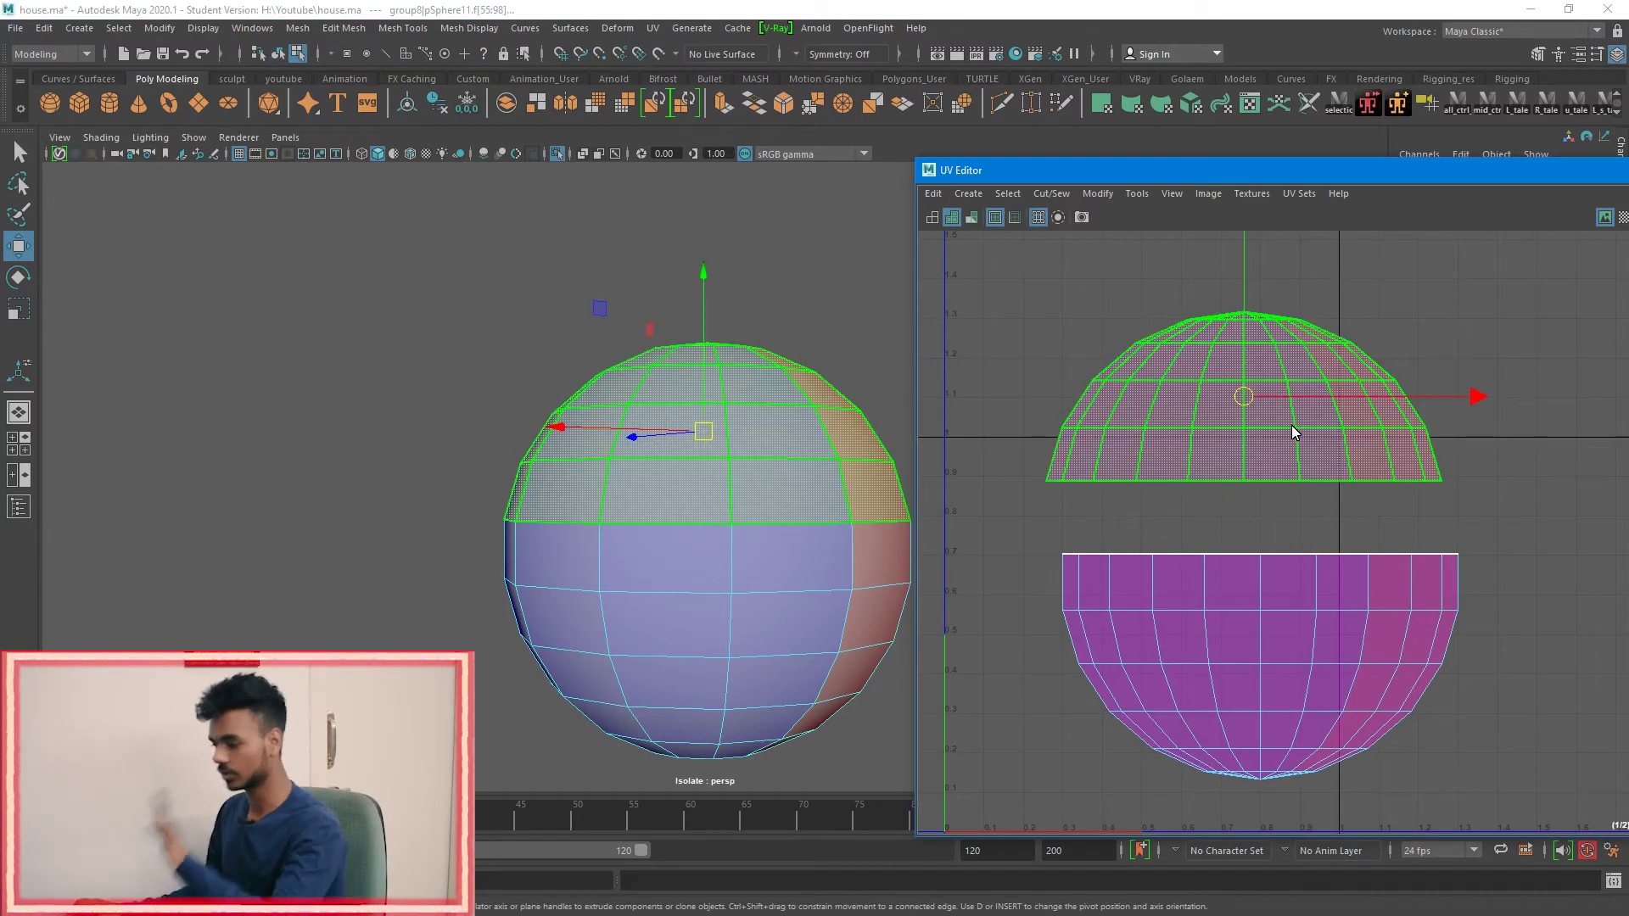
{"action": "left_click_drag", "start_coordinate": [1528, 616], "coordinate": [1312, 417]}
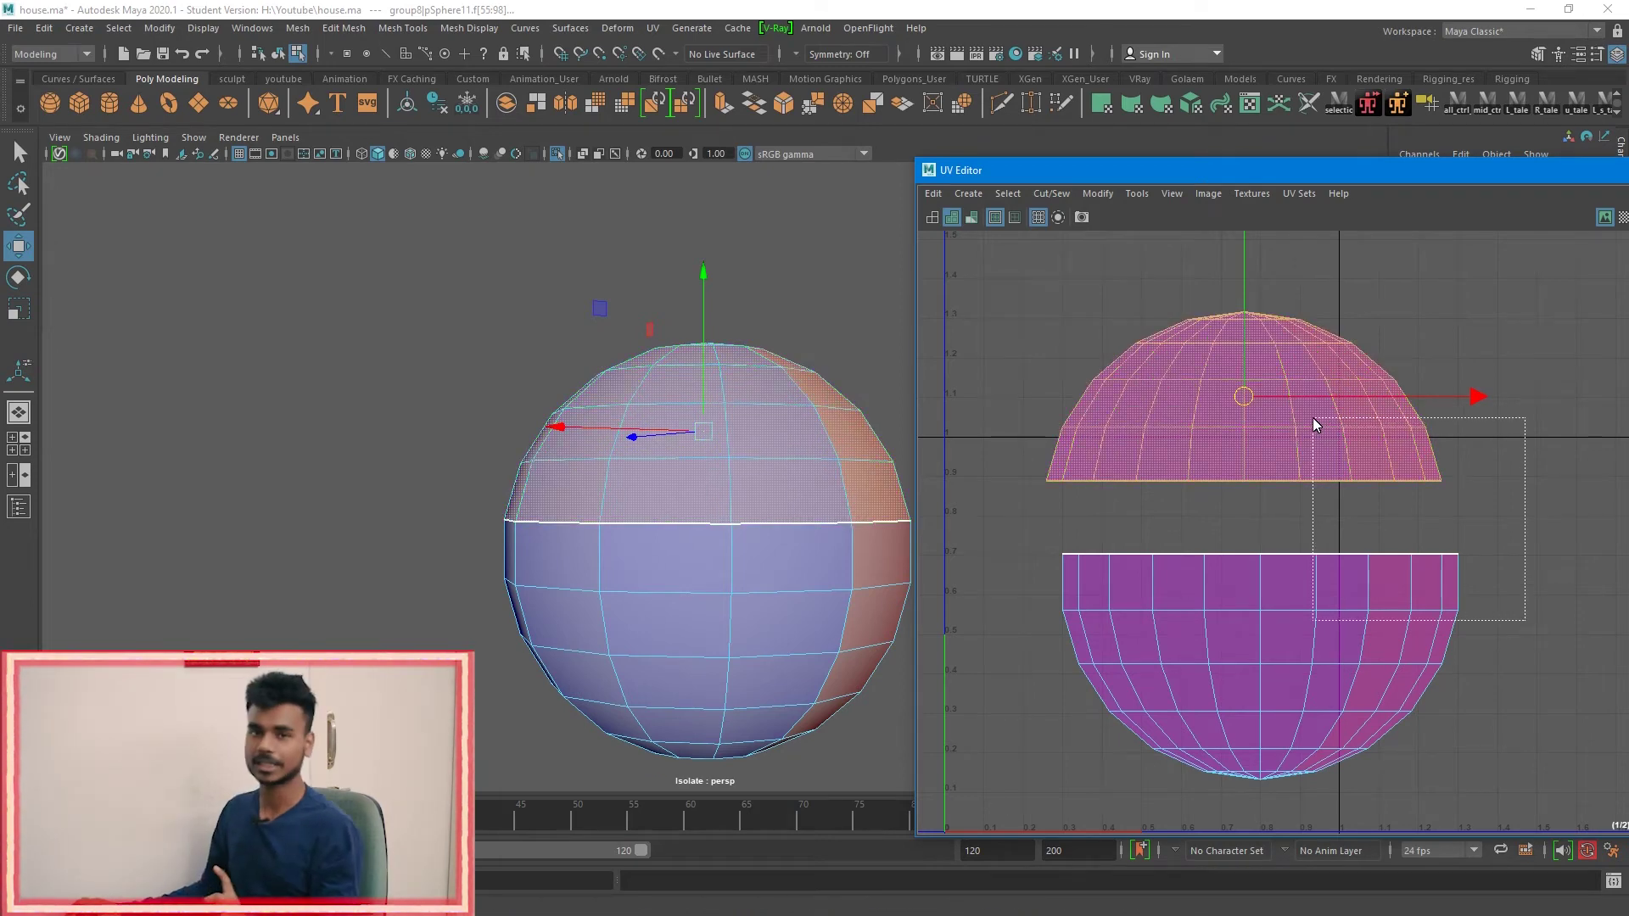
{"action": "left_click_drag", "start_coordinate": [1312, 417], "coordinate": [1311, 418]}
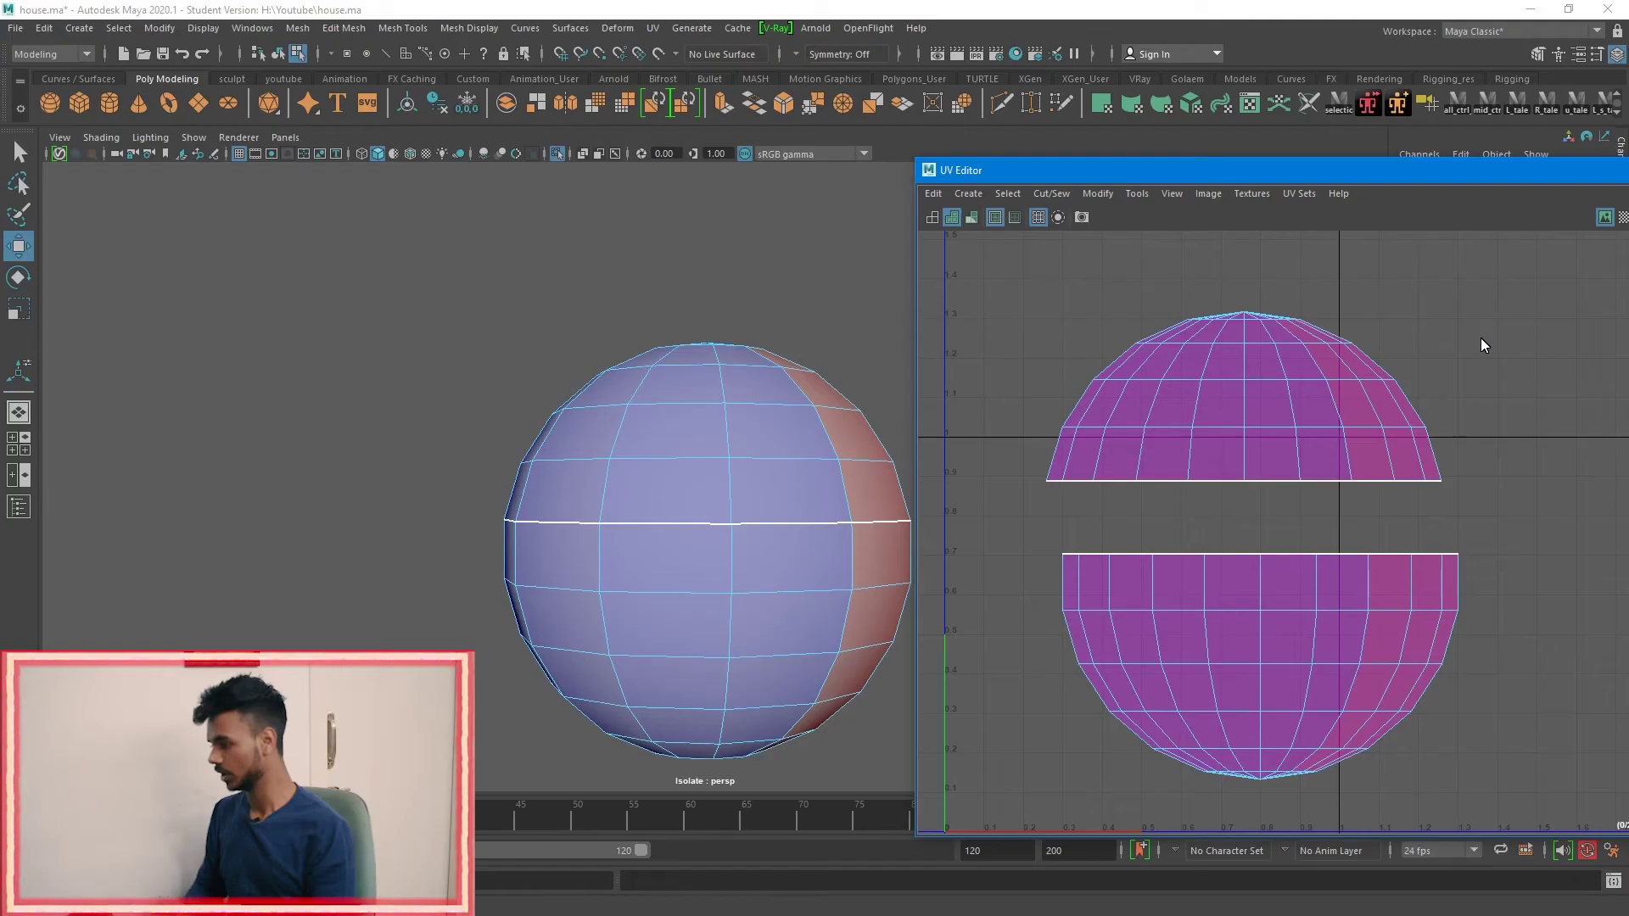
Step: Unfold both hemisphere UV shells and show the checker pattern to inspect distortion on the sphere's surface
{"action": "left_click_drag", "start_coordinate": [1536, 640], "coordinate": [1223, 373]}
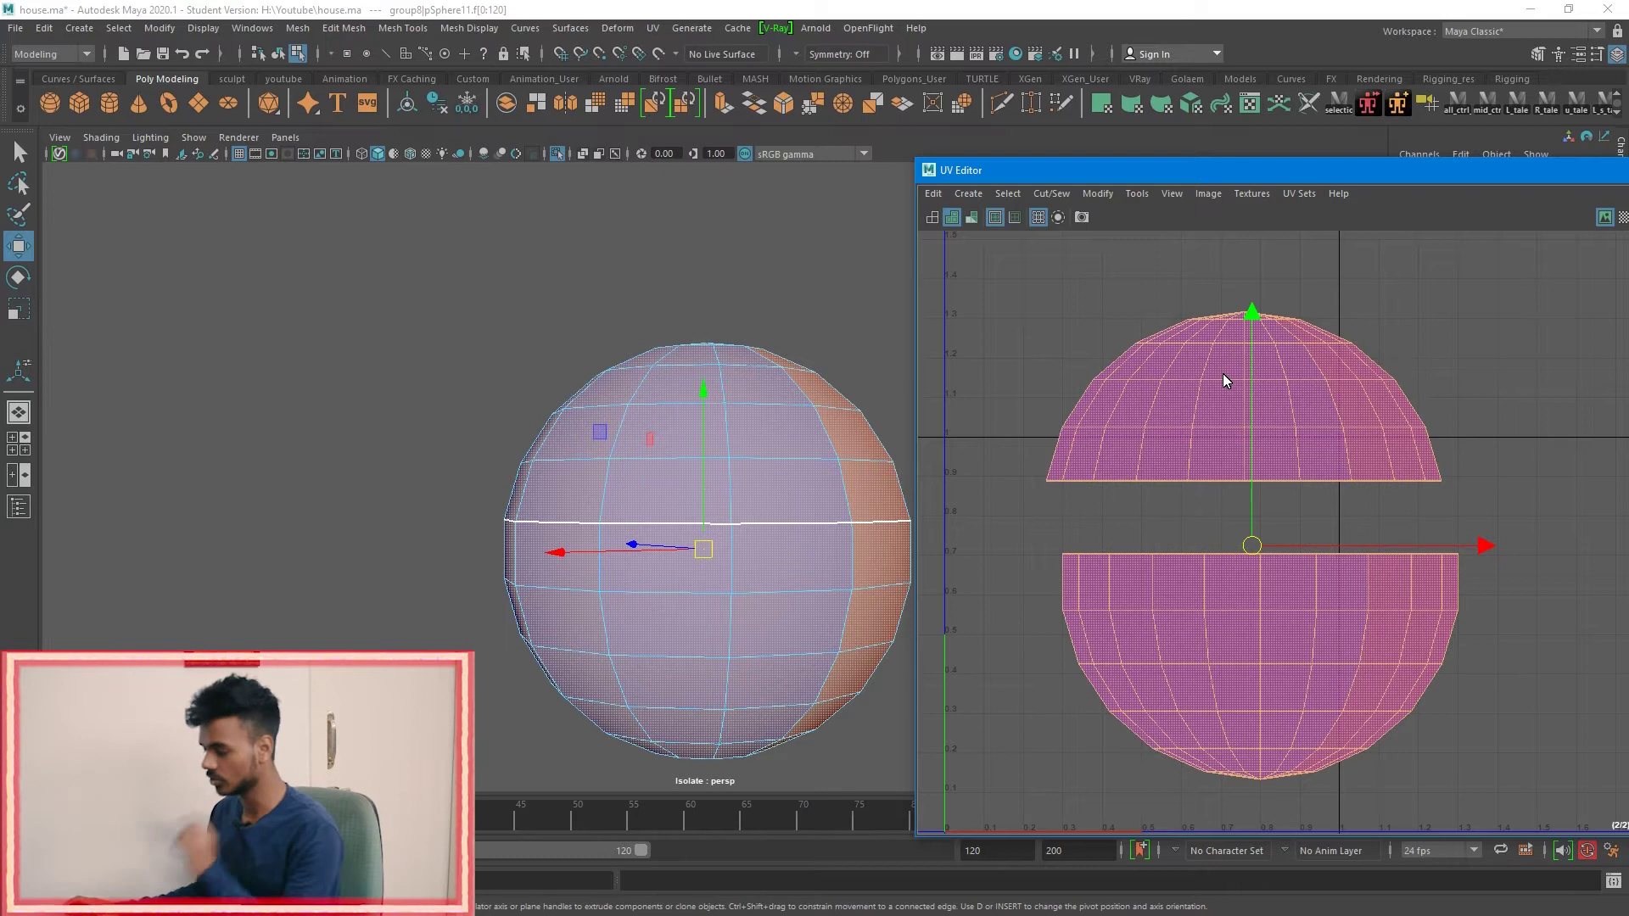
{"action": "right_click_drag", "start_coordinate": [1187, 327], "coordinate": [1079, 329], "text": "shift"}
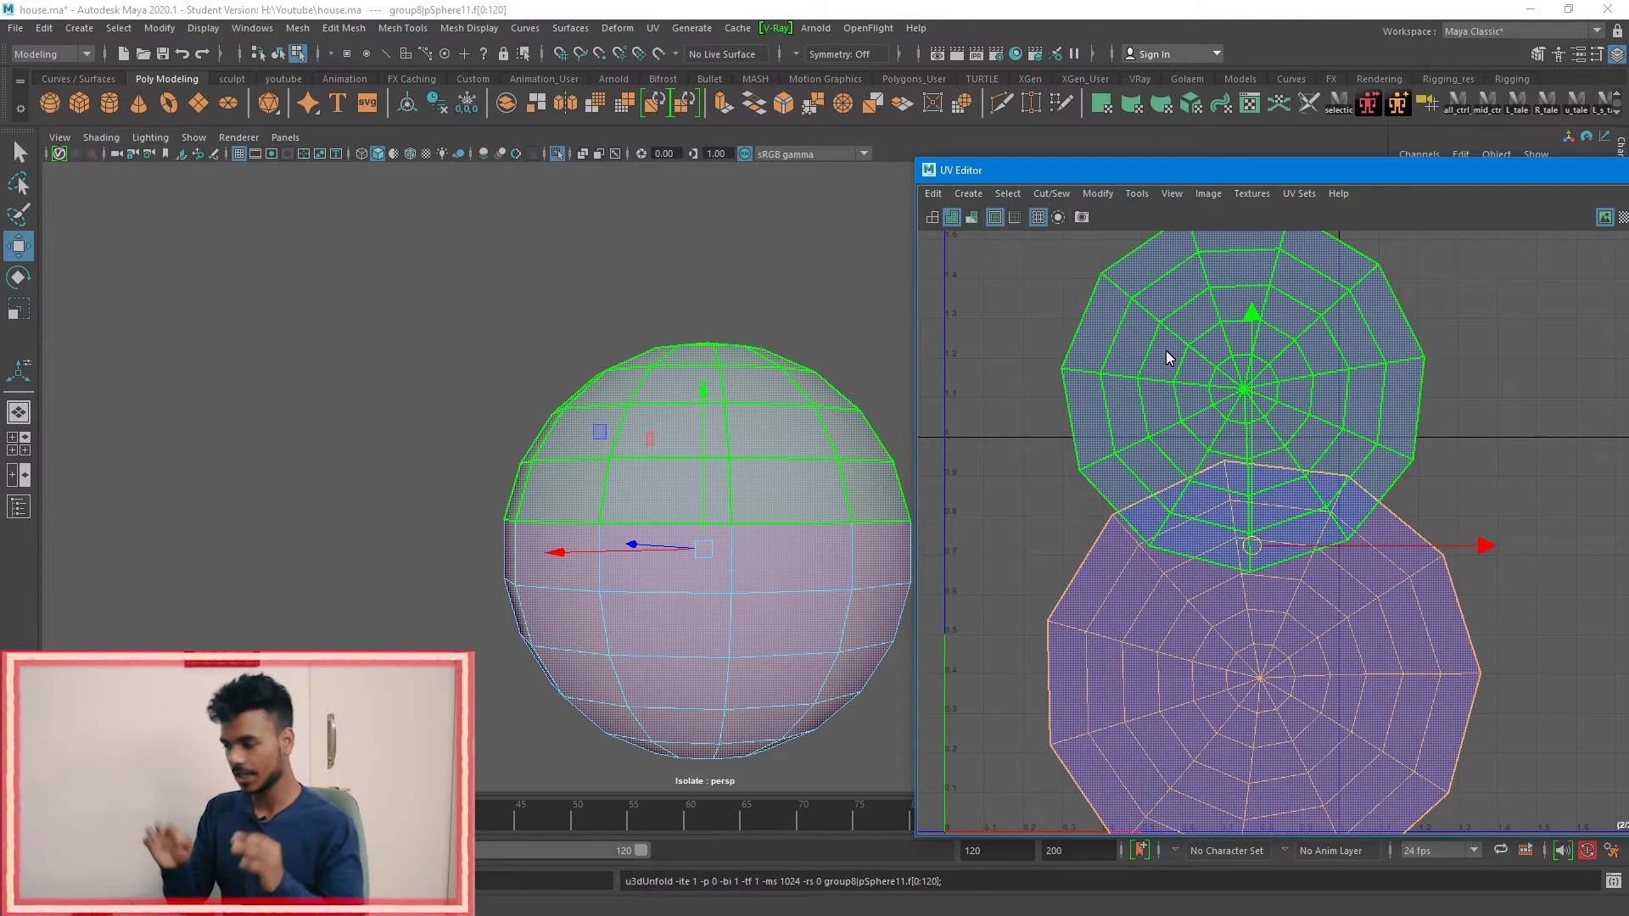
{"action": "left_click", "coordinate": [1622, 217]}
{"action": "left_click_drag", "start_coordinate": [817, 453], "coordinate": [680, 402], "text": "alt"}
{"action": "scroll", "coordinate": [700, 521], "scroll_direction": "up", "scroll_amount": 5}
{"action": "scroll", "coordinate": [645, 498], "scroll_direction": "down", "scroll_amount": 4}
{"action": "scroll", "coordinate": [680, 405], "scroll_direction": "up", "scroll_amount": 5}
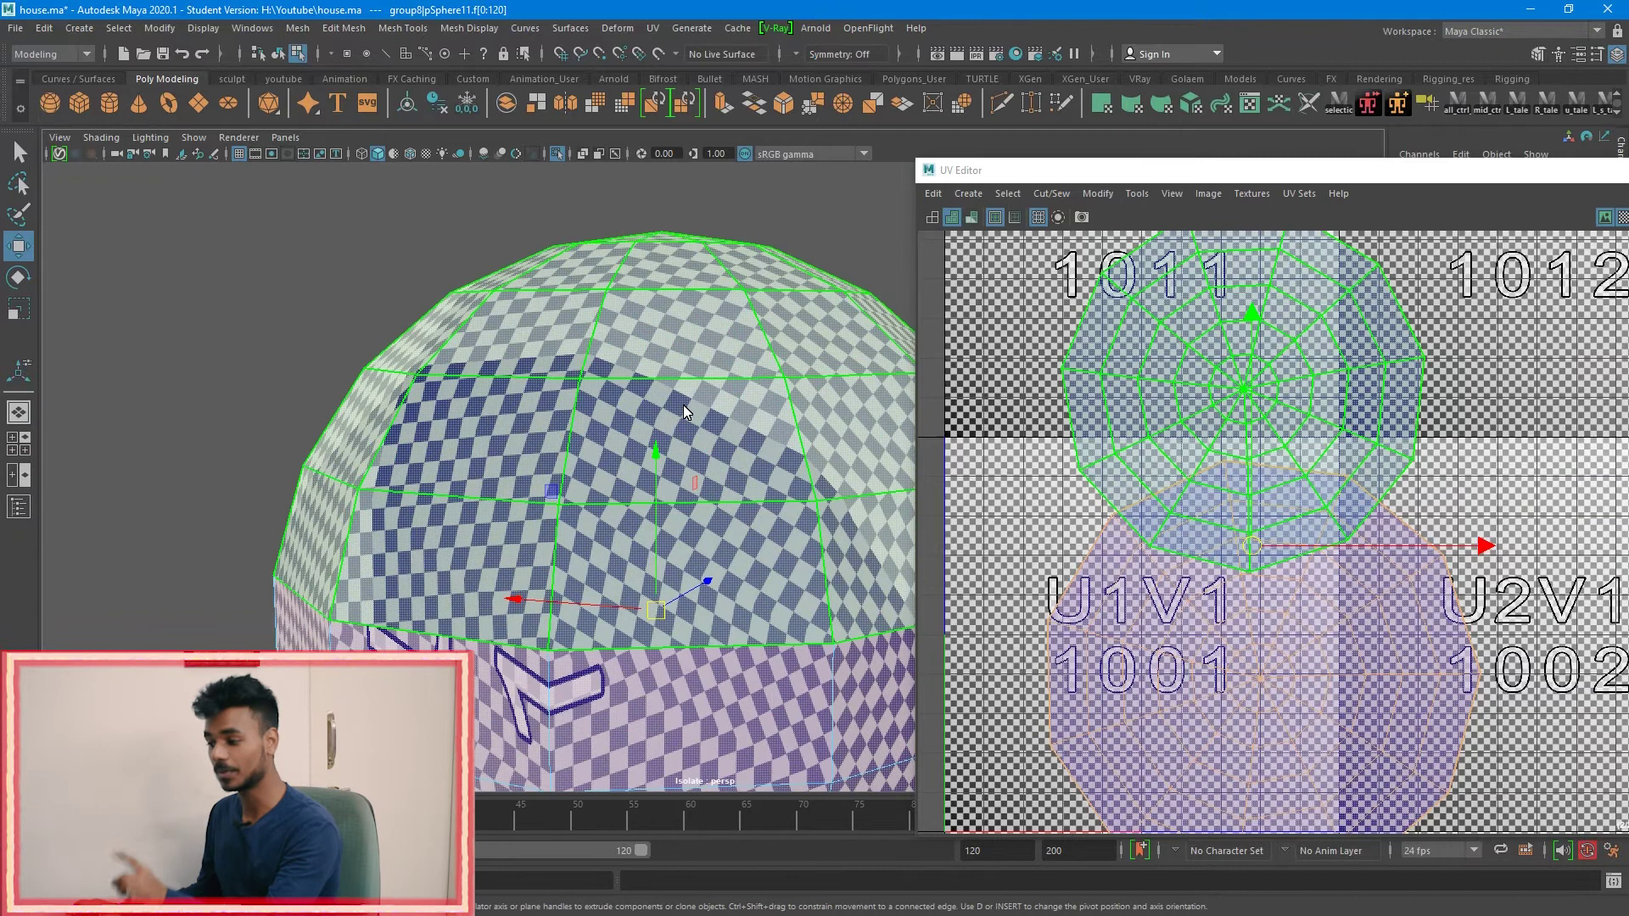
{"action": "scroll", "coordinate": [683, 404], "scroll_direction": "down", "scroll_amount": 2}
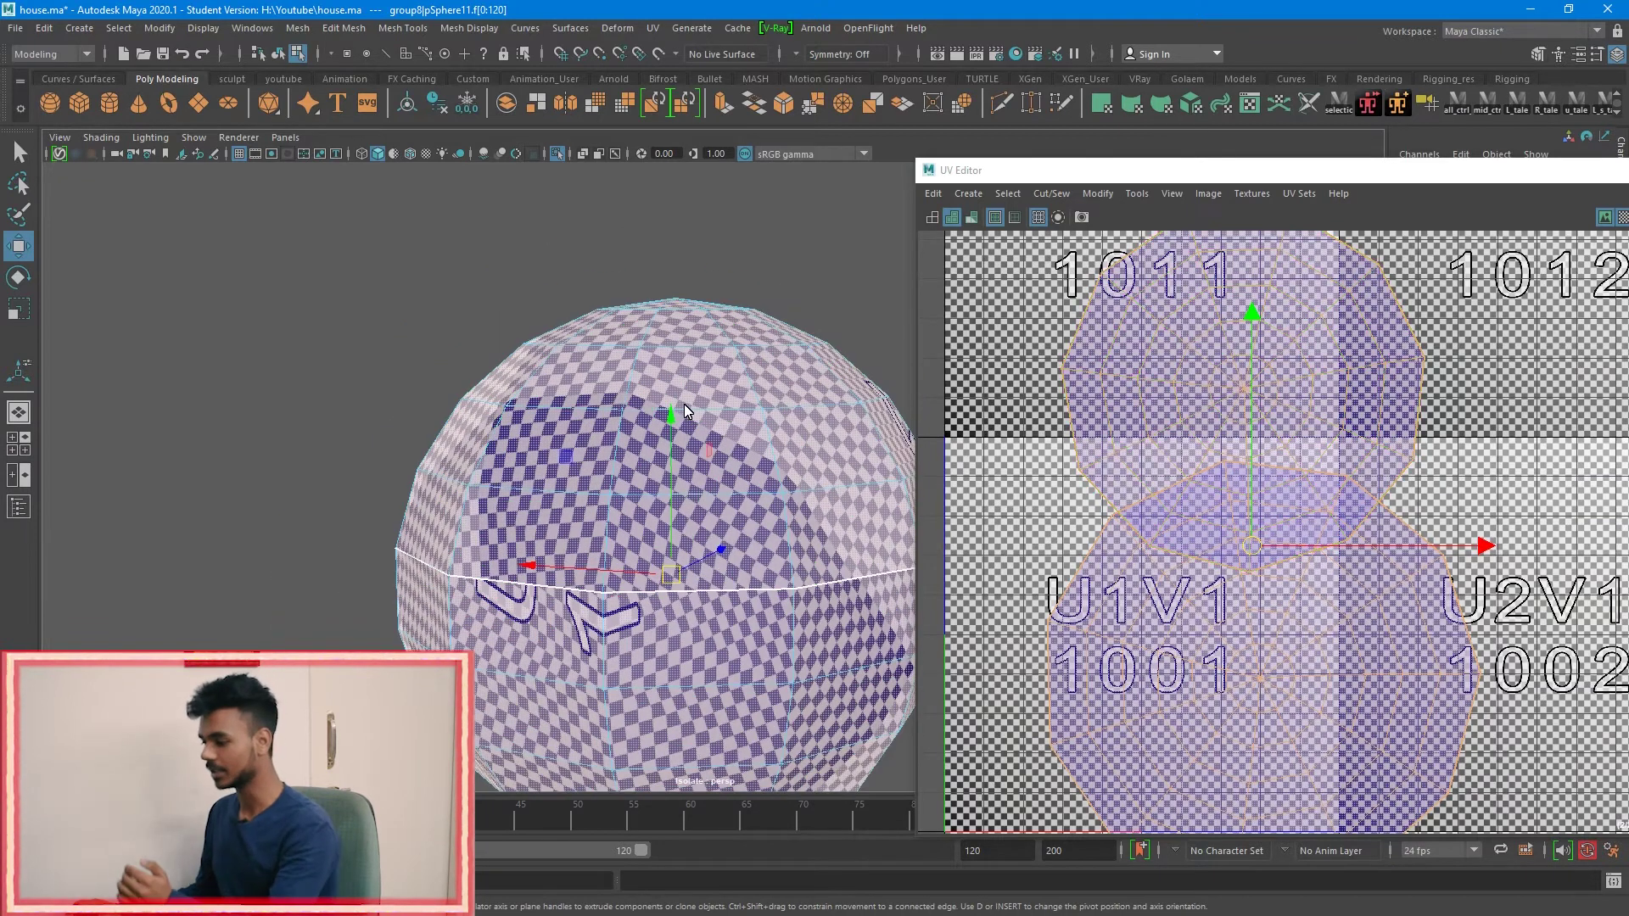
{"action": "scroll", "coordinate": [684, 417], "scroll_direction": "up", "scroll_amount": 2}
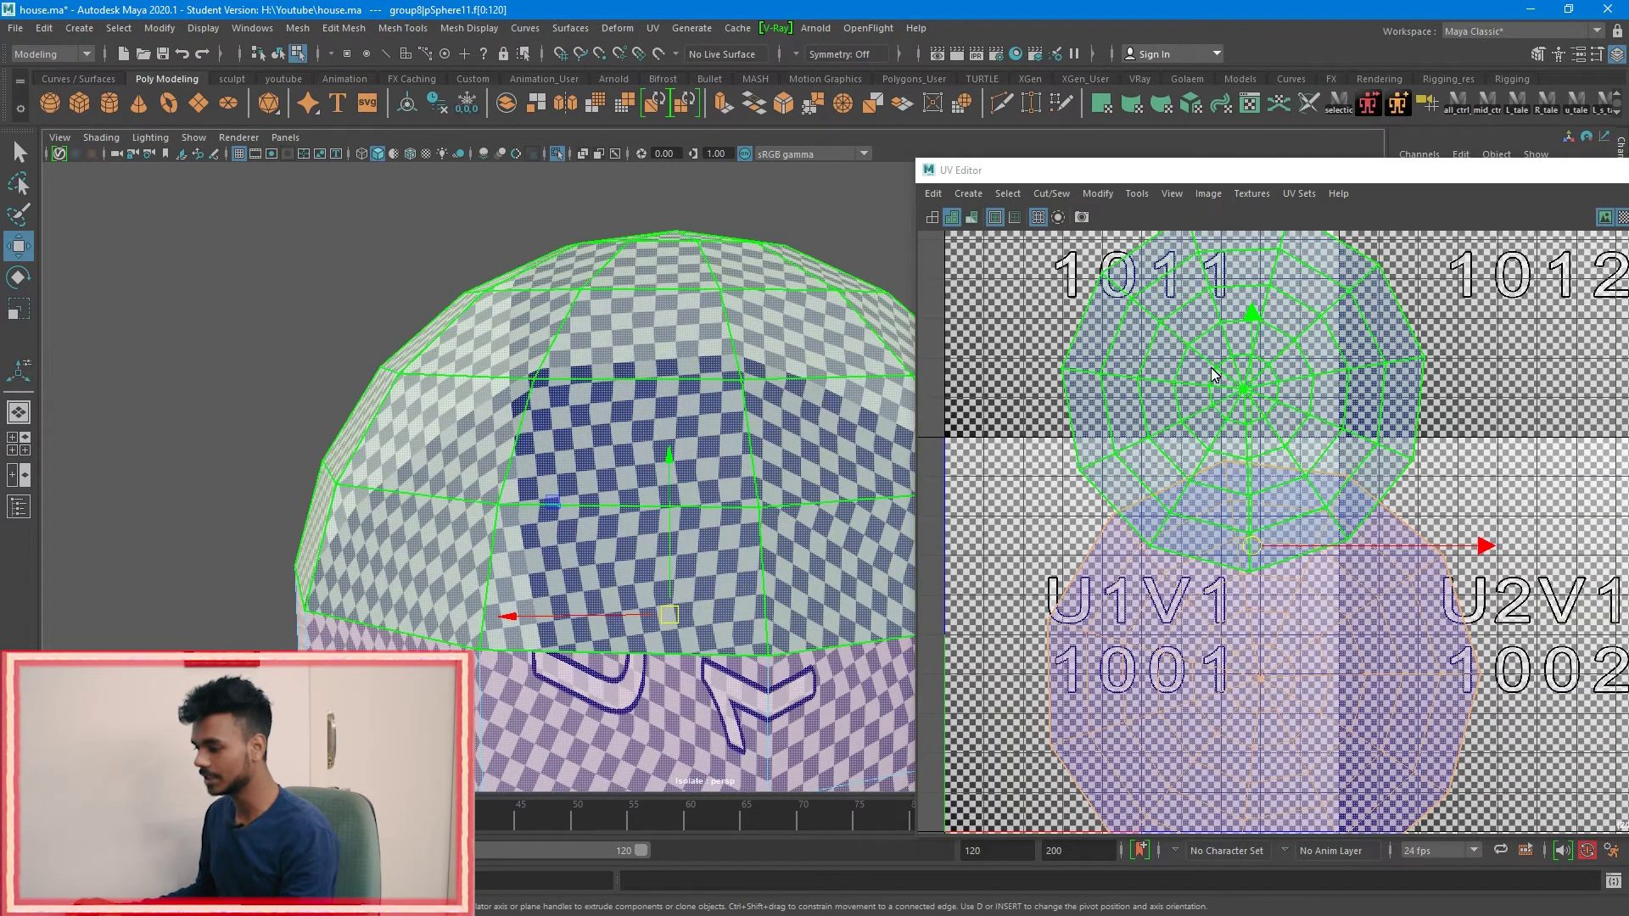
Step: Move the unfolded upper hemisphere shell off the lower one and rotate it while comparing its checkers on the sphere
{"action": "left_click", "coordinate": [1243, 405]}
{"action": "left_click_drag", "start_coordinate": [1242, 406], "coordinate": [1434, 338]}
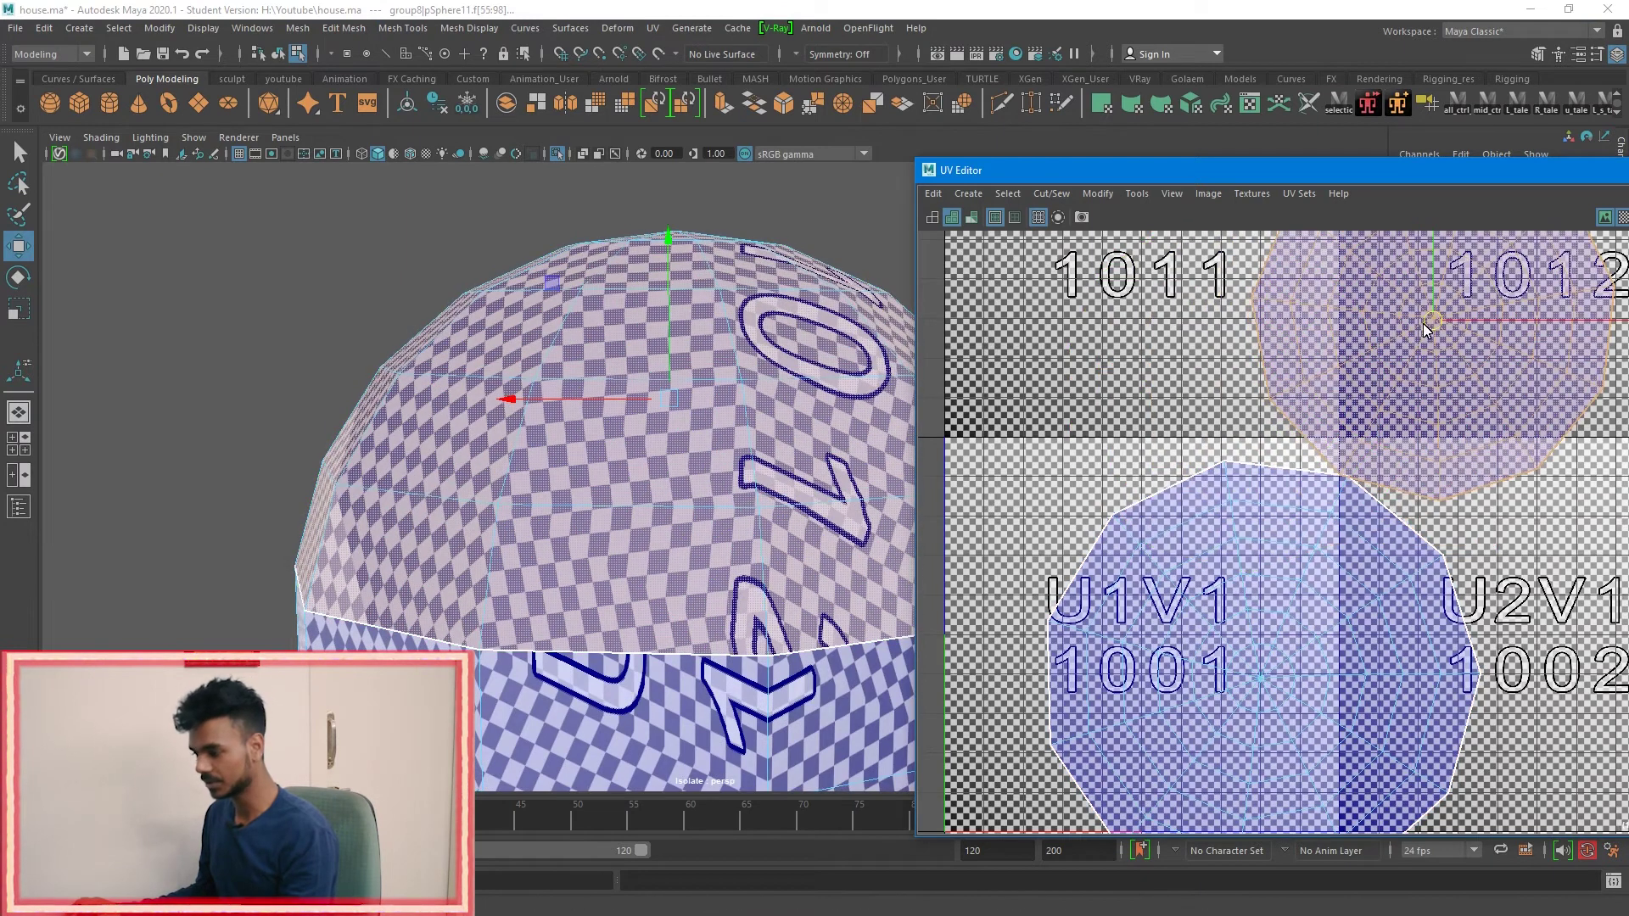
{"action": "middle_click_drag", "start_coordinate": [494, 419], "coordinate": [488, 388], "text": "alt"}
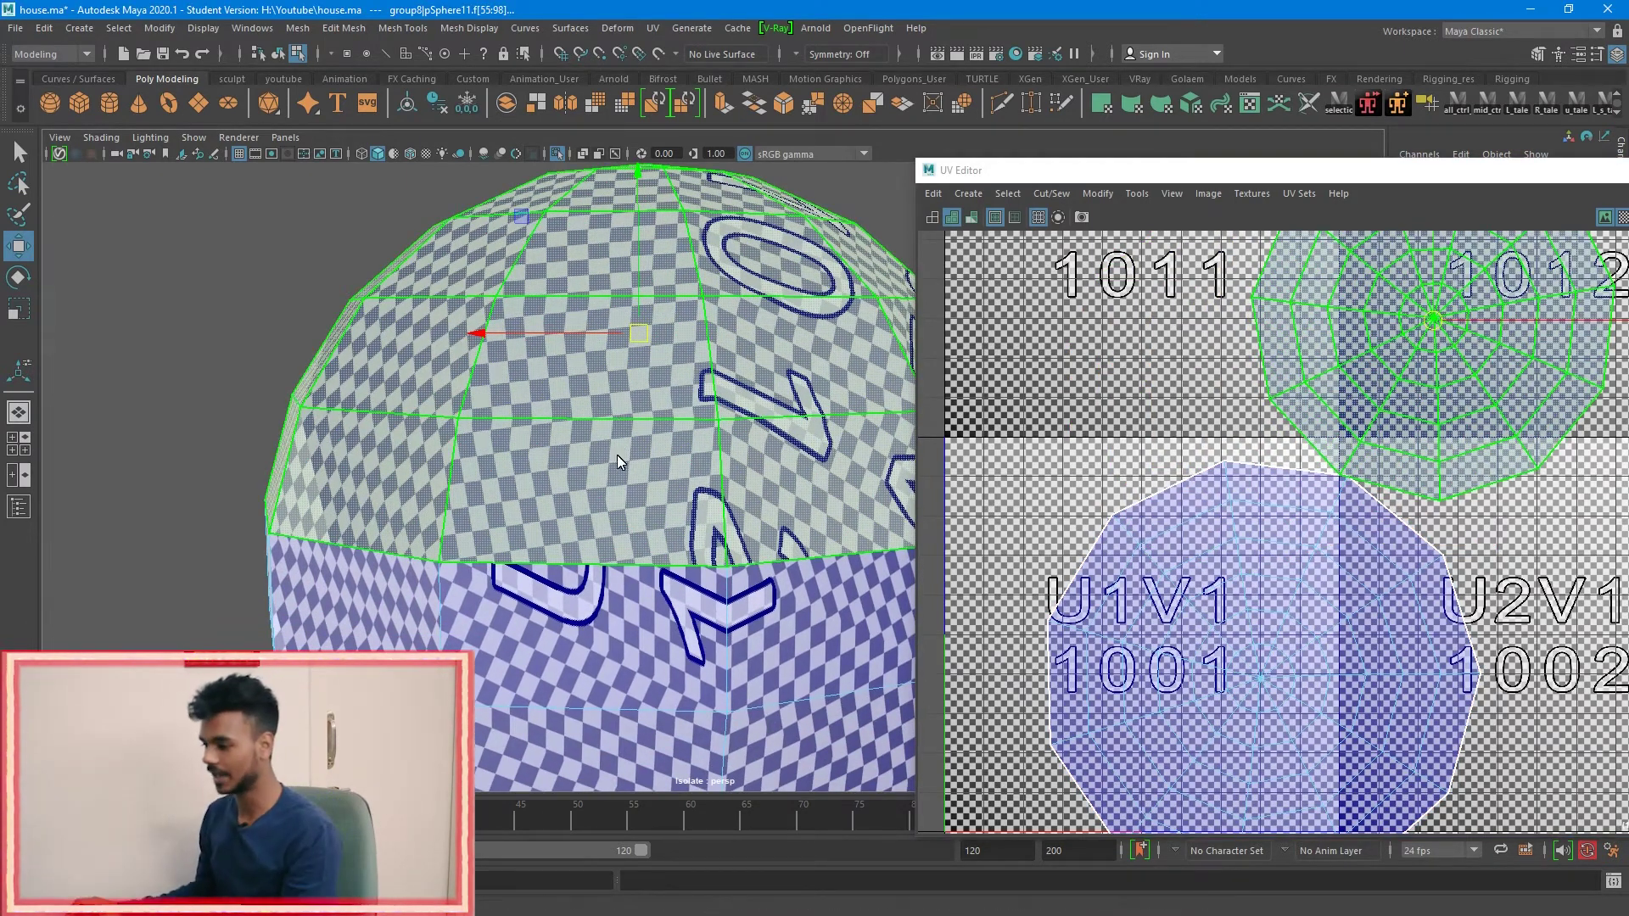
{"action": "scroll", "coordinate": [618, 454], "scroll_direction": "up", "scroll_amount": 5}
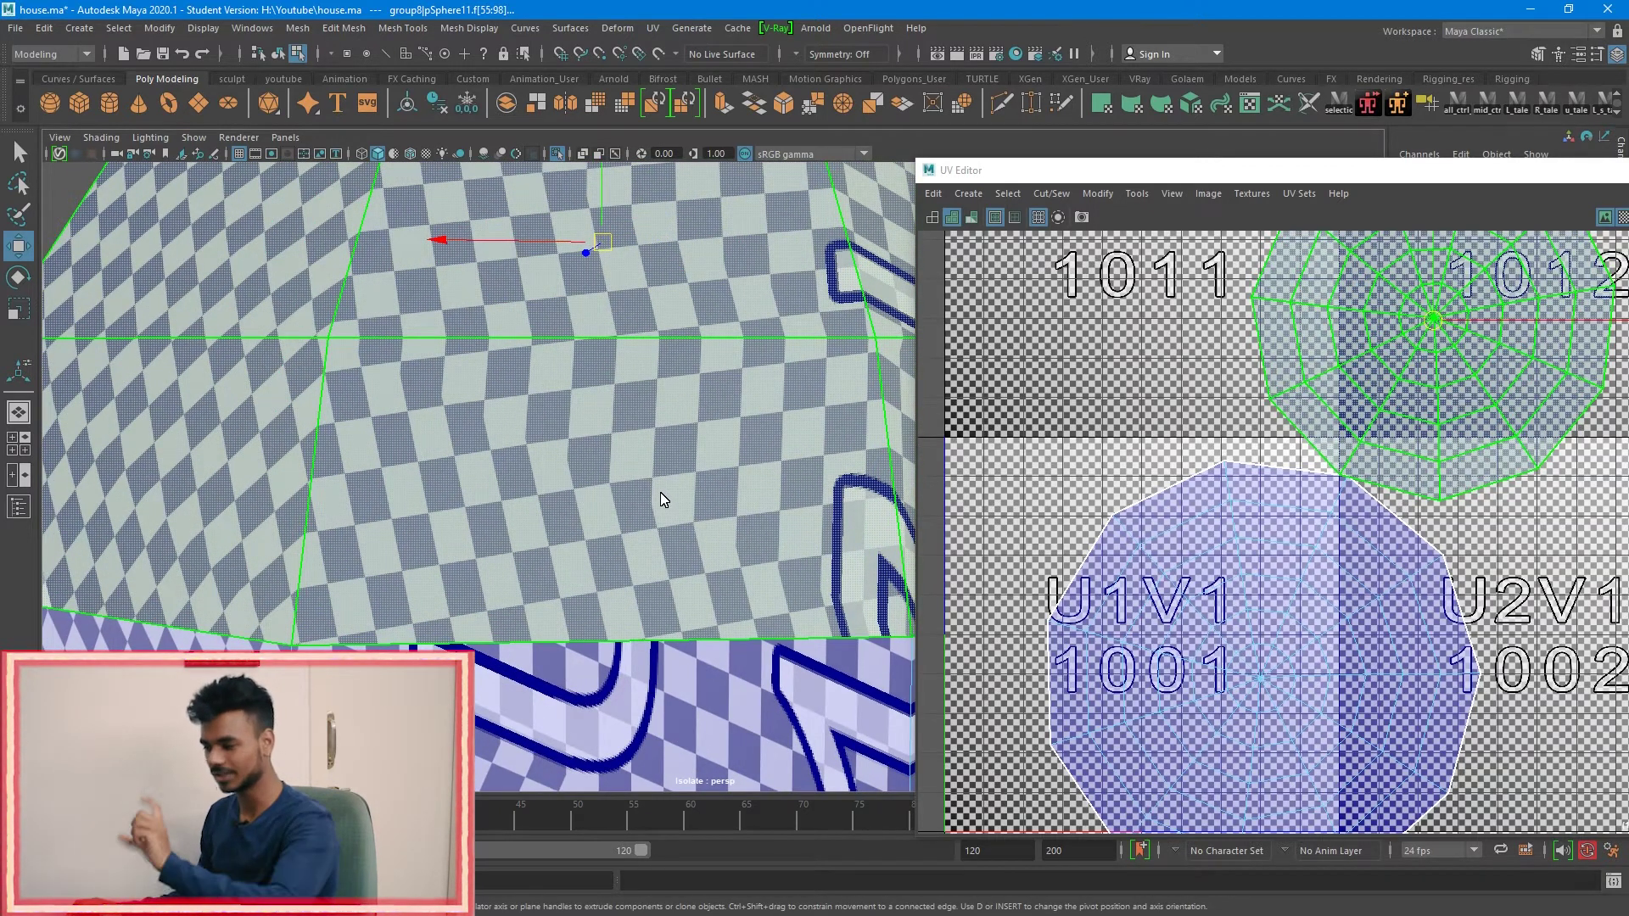
{"action": "key", "text": "e"}
{"action": "left_click_drag", "start_coordinate": [1434, 540], "coordinate": [1399, 545]}
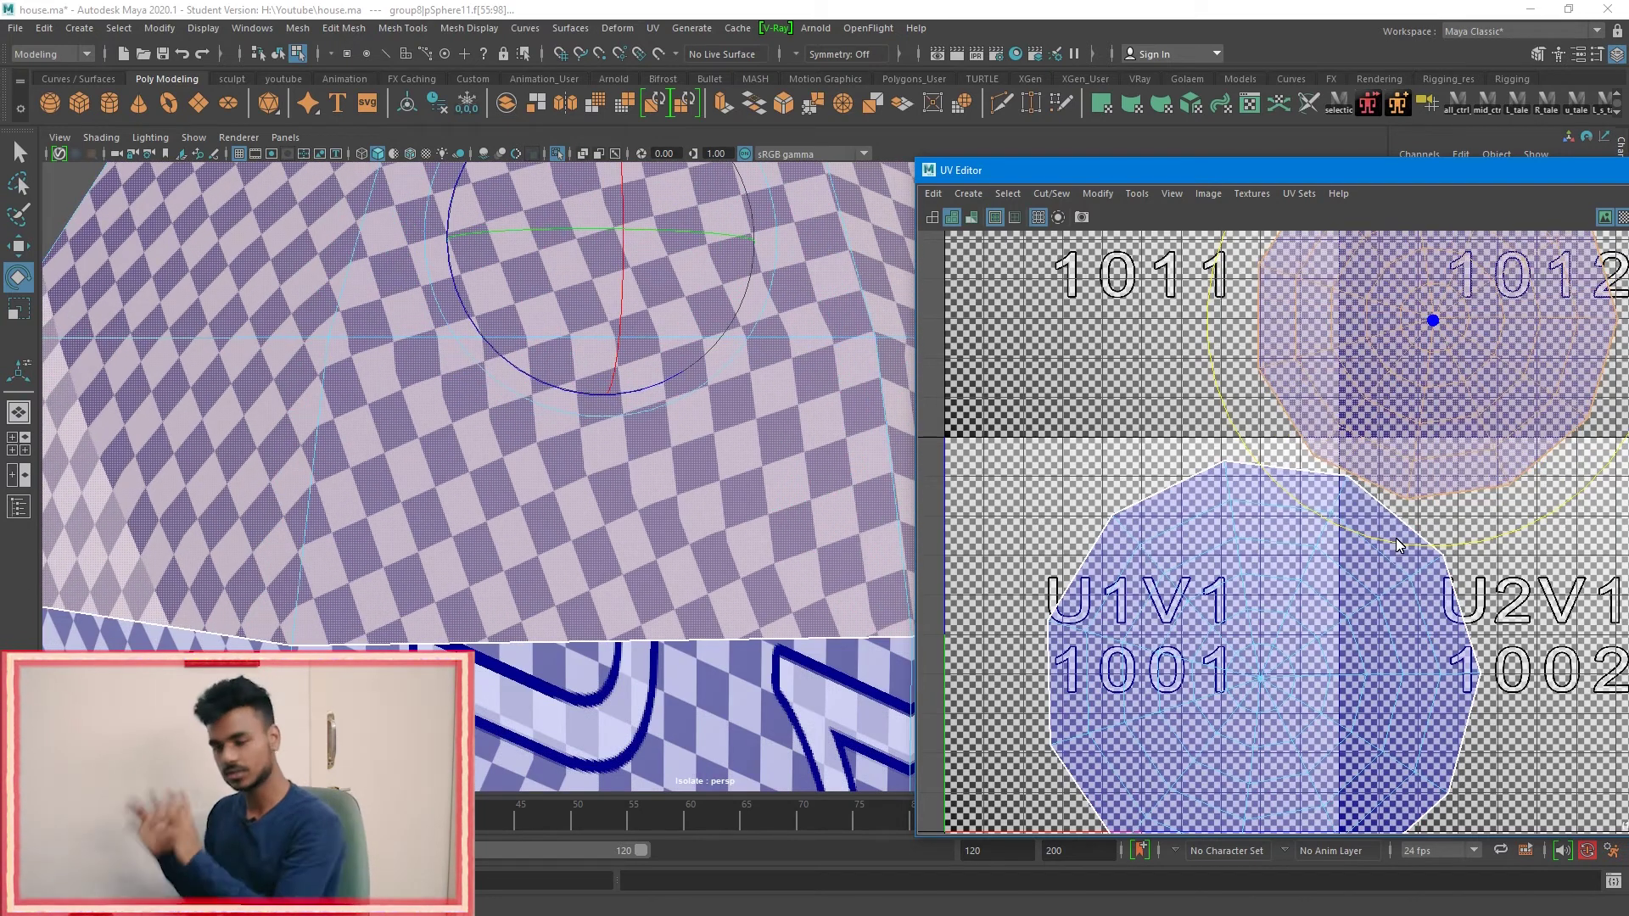
{"action": "scroll", "coordinate": [1398, 554], "scroll_direction": "down", "scroll_amount": 3}
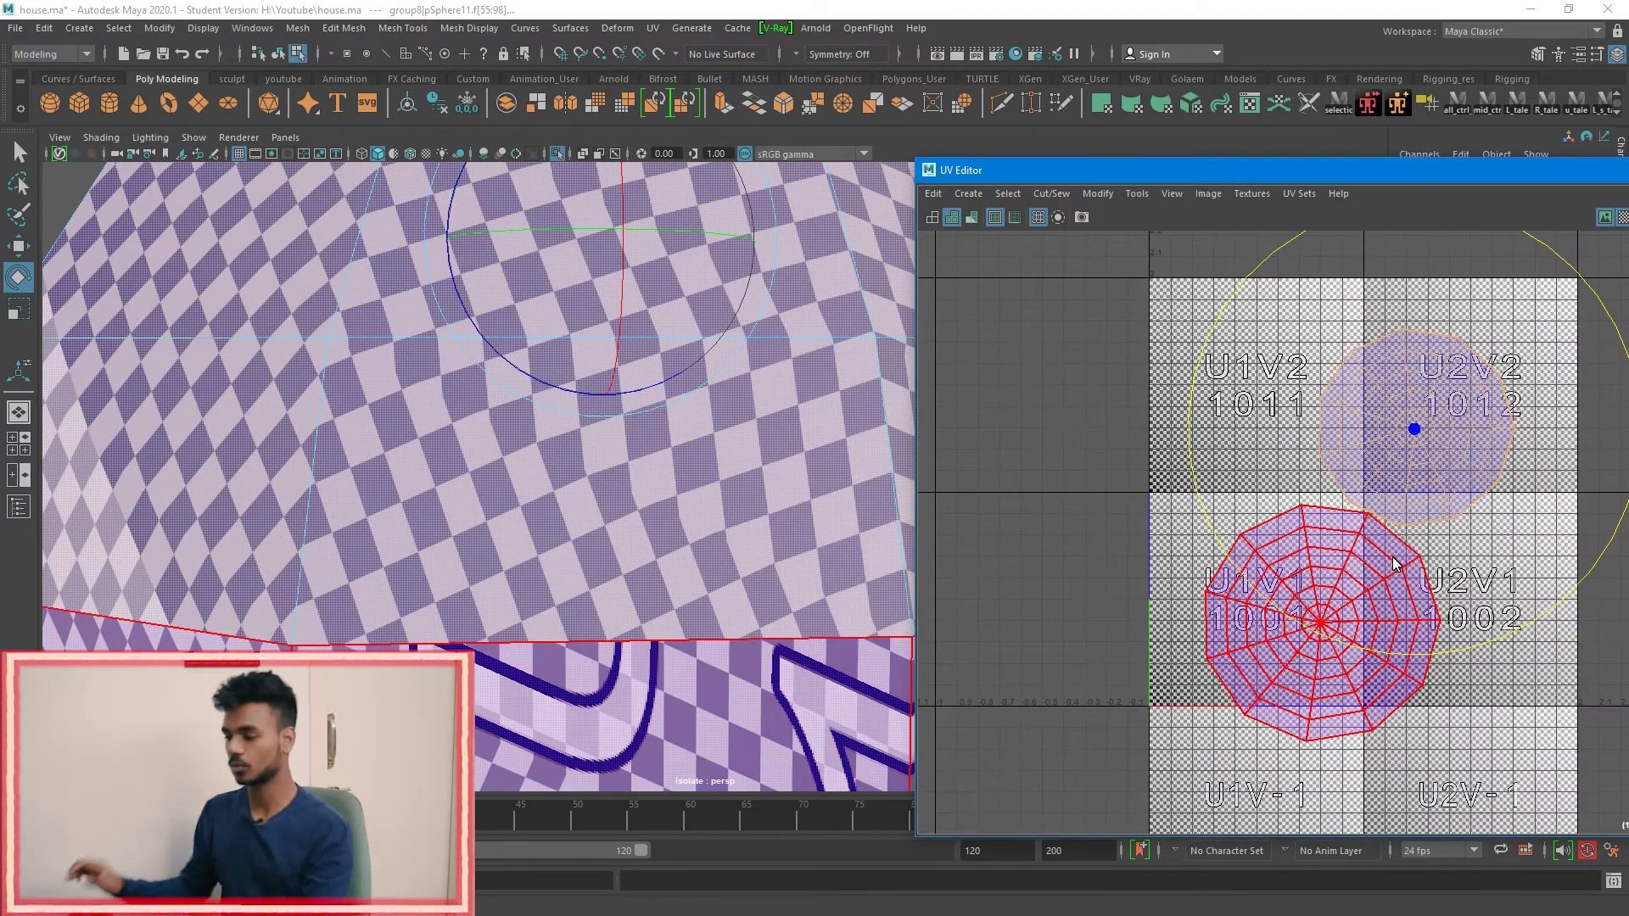
Step: Select an edge loop running through the sphere's pole on the unfolded hemispheres
{"action": "scroll", "coordinate": [833, 548], "scroll_direction": "down", "scroll_amount": 5}
{"action": "middle_click_drag", "start_coordinate": [758, 562], "coordinate": [666, 500], "text": "alt"}
{"action": "key", "text": "F10"}
{"action": "double_click", "coordinate": [743, 456]}
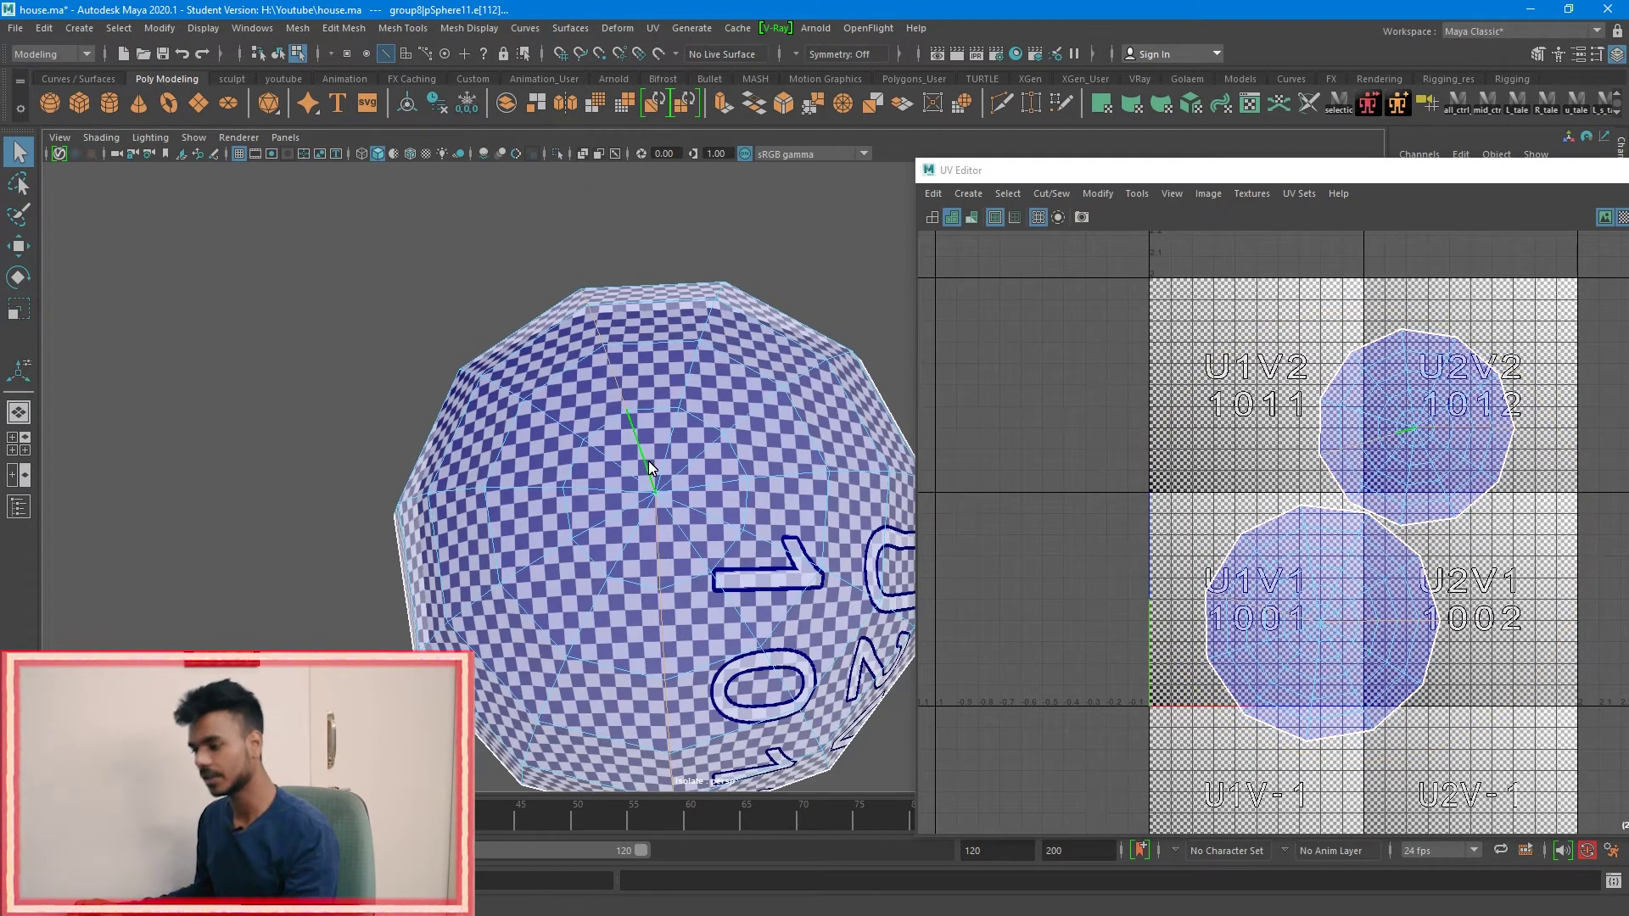
{"action": "left_click_drag", "start_coordinate": [652, 480], "coordinate": [661, 465], "text": "alt"}
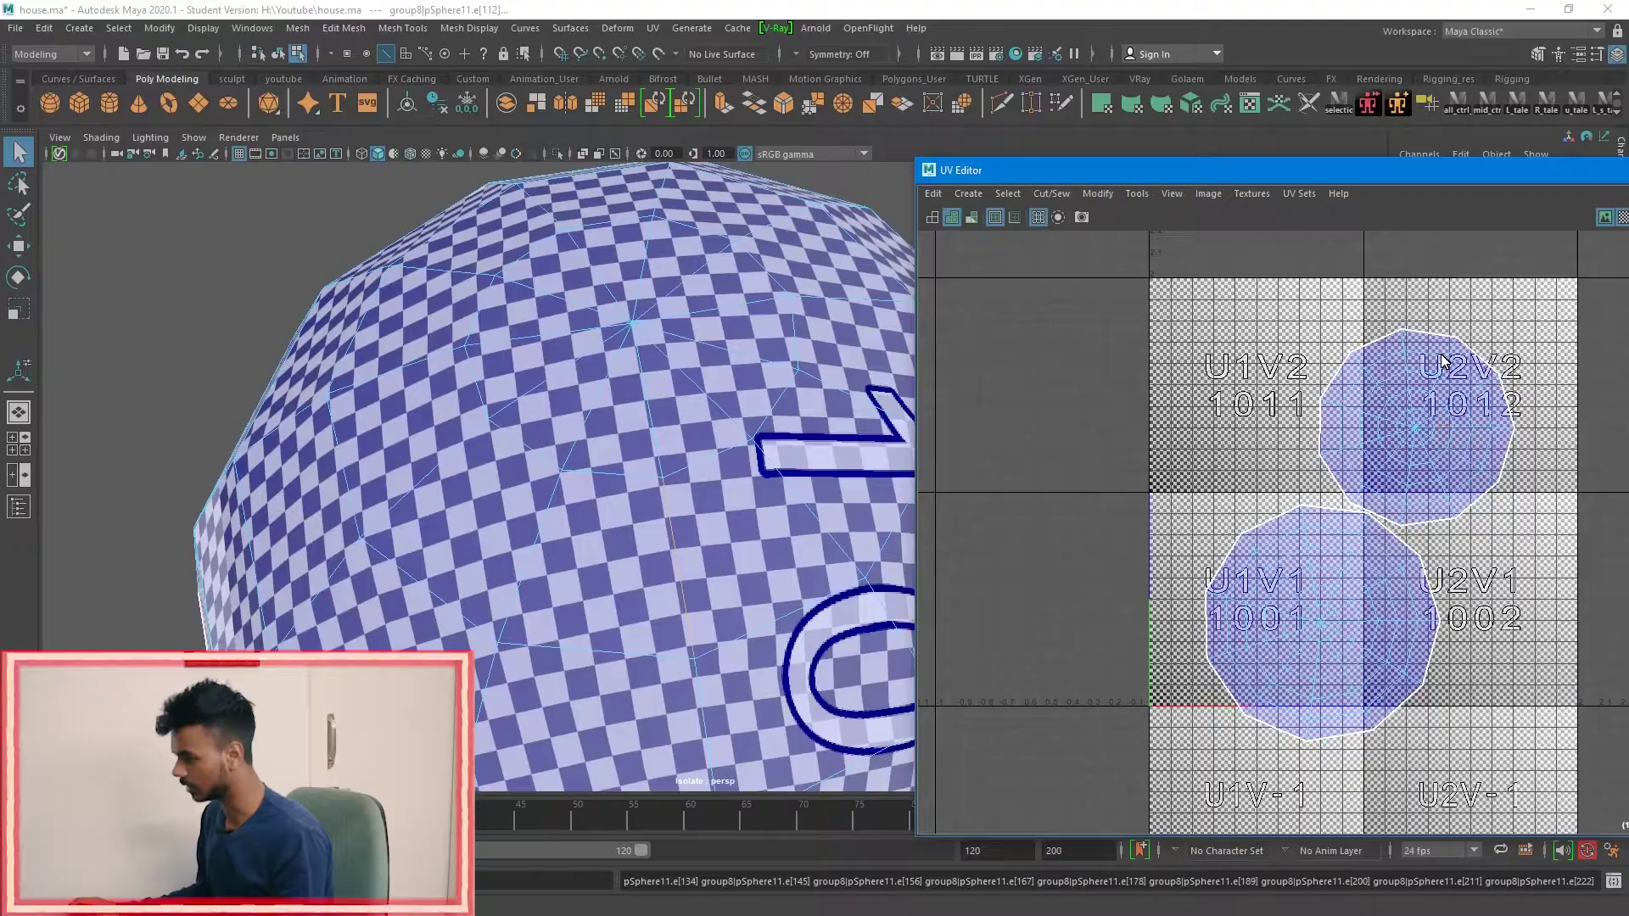
Step: Undo the hemisphere unfold, the shell moves and the horizontal middle cut, back to the single projected sphere shell
{"action": "key", "text": "ctrl+z"}
{"action": "key", "text": "ctrl+z"}
{"action": "key", "text": "ctrl+z"}
{"action": "key", "text": "ctrl+z"}
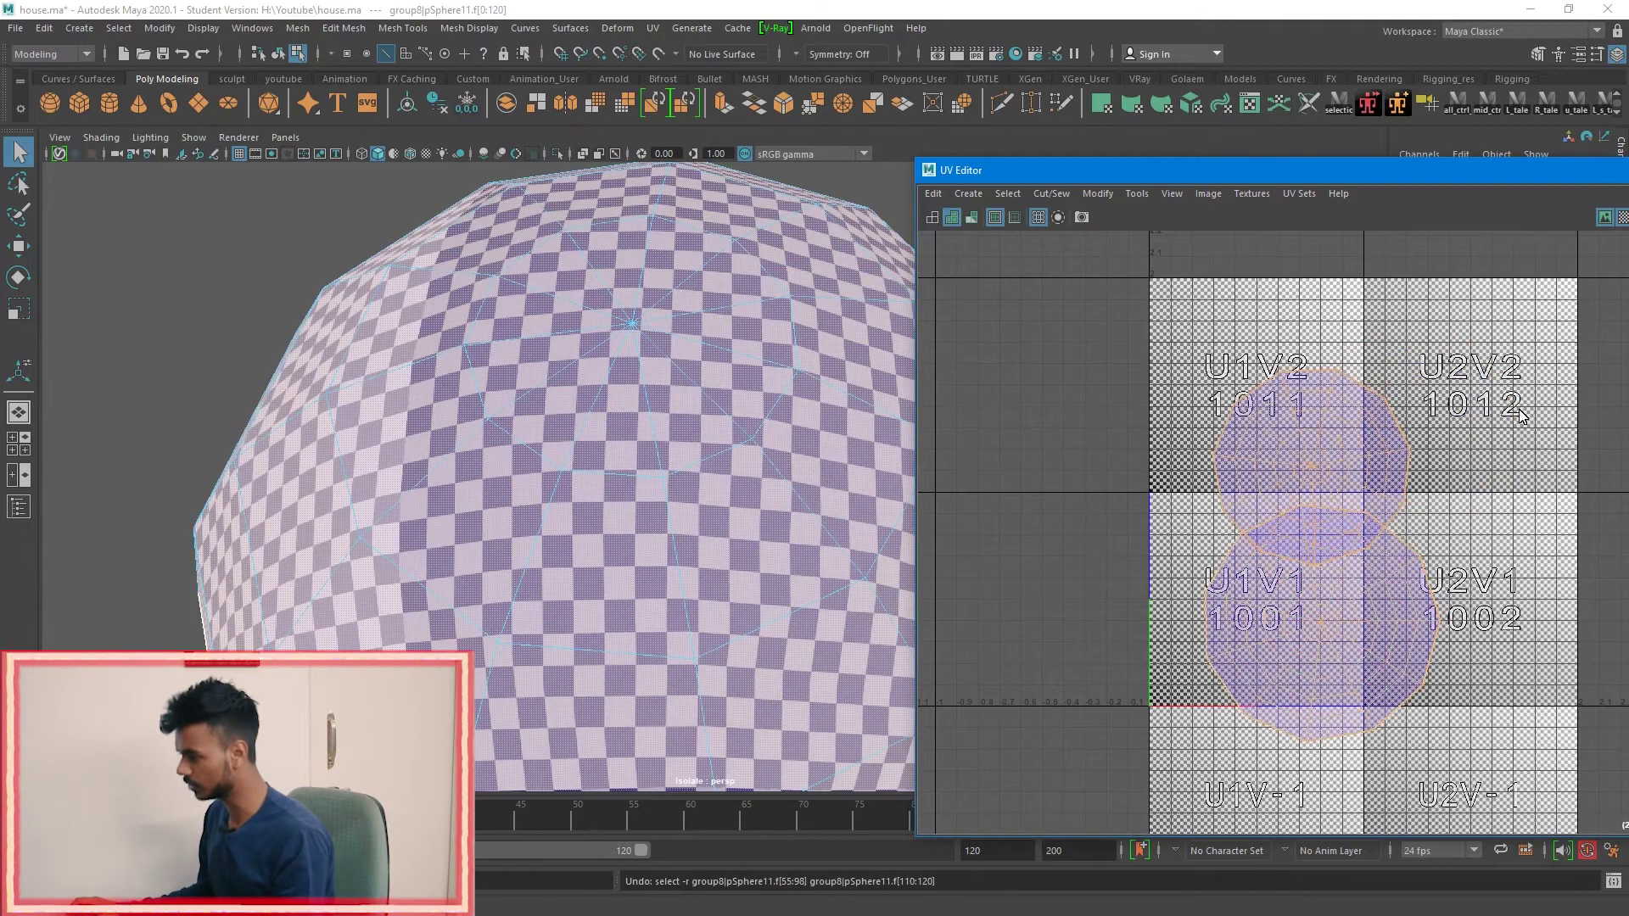
{"action": "key", "text": "ctrl+z"}
{"action": "key", "text": "ctrl+z"}
{"action": "key", "text": "ctrl+z"}
{"action": "key", "text": "ctrl+z"}
{"action": "key", "text": "ctrl+z"}
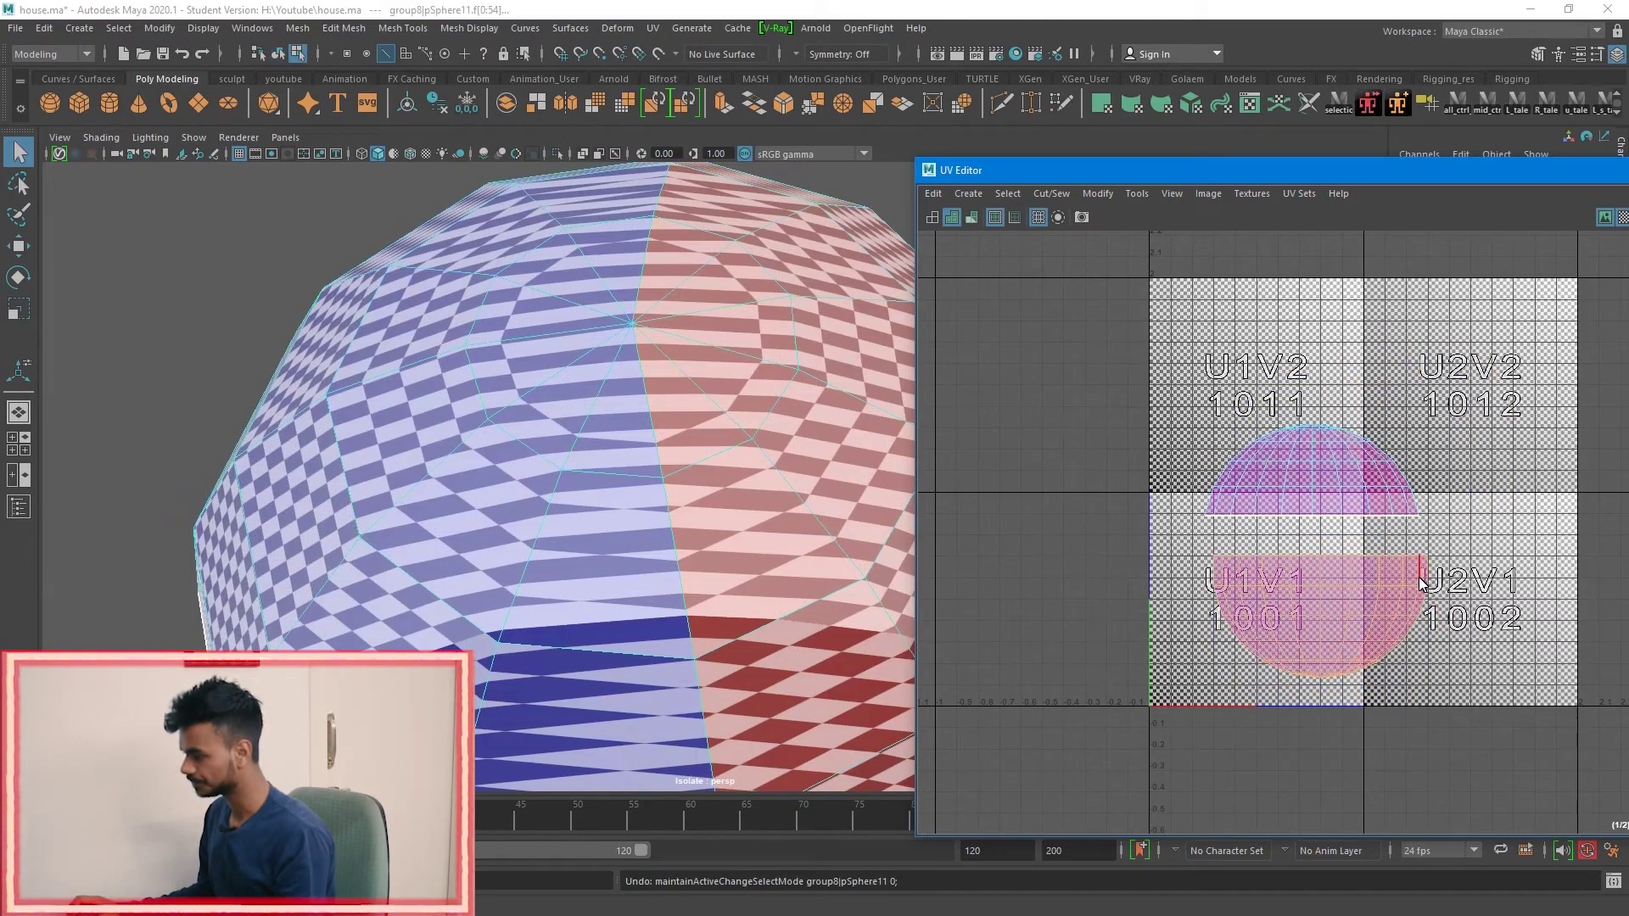
{"action": "key", "text": "ctrl+z"}
{"action": "key", "text": "ctrl+z"}
{"action": "key", "text": "ctrl+z"}
Step: Hide the checker pattern and cut the sphere's UVs along a full vertical edge loop through both poles
{"action": "scroll", "coordinate": [1285, 596], "scroll_direction": "up", "scroll_amount": 4}
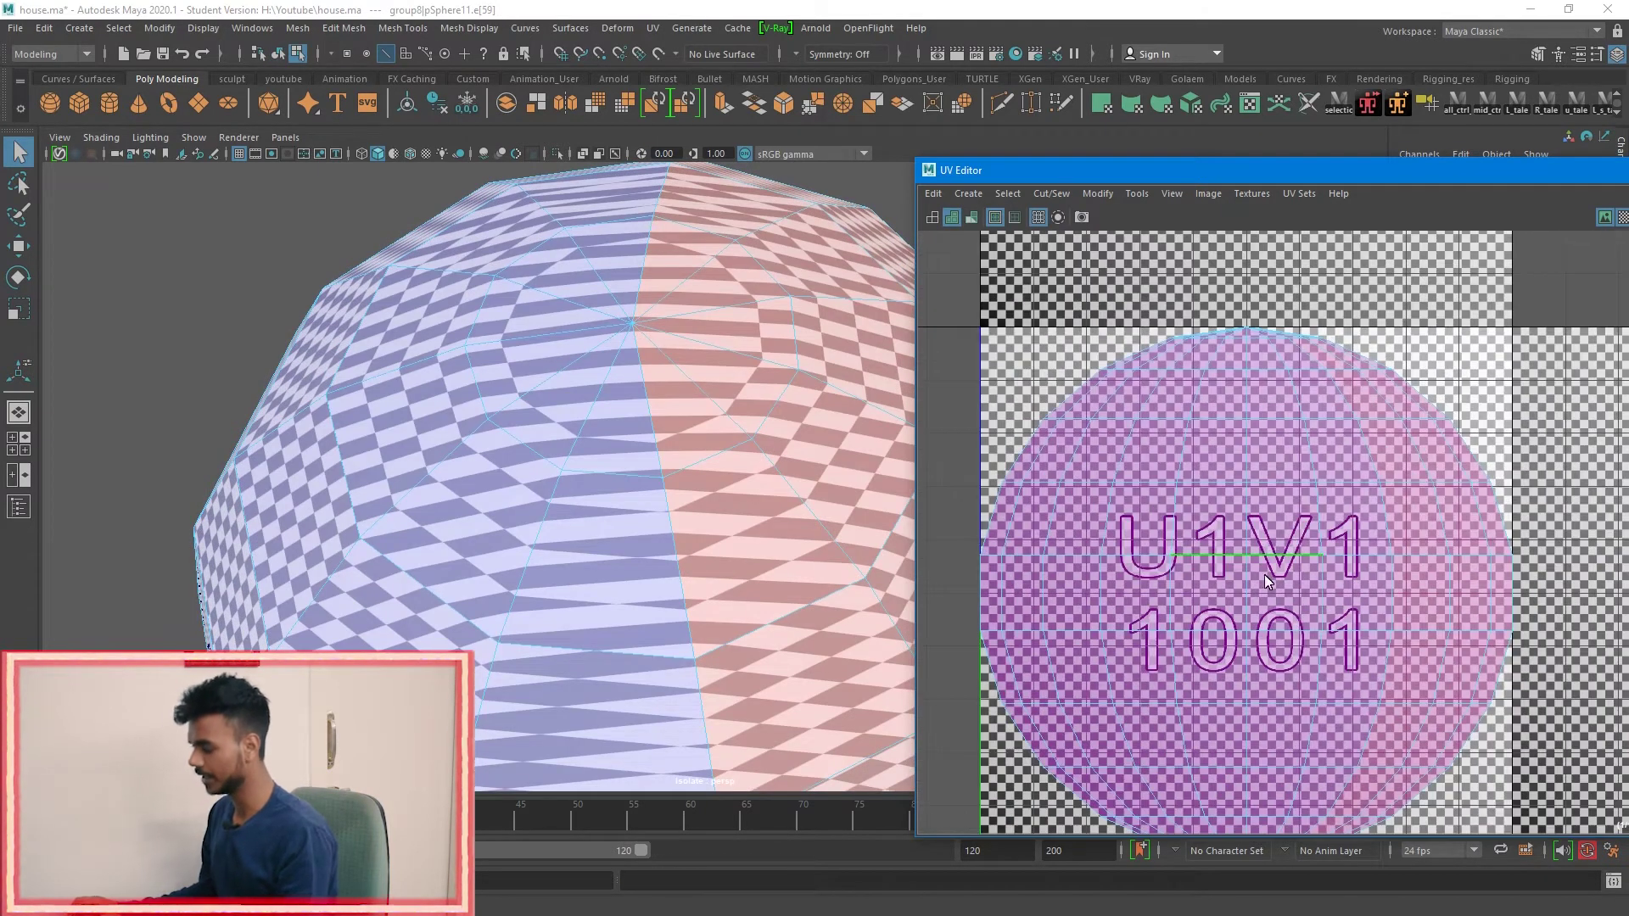
{"action": "double_click", "coordinate": [1267, 557]}
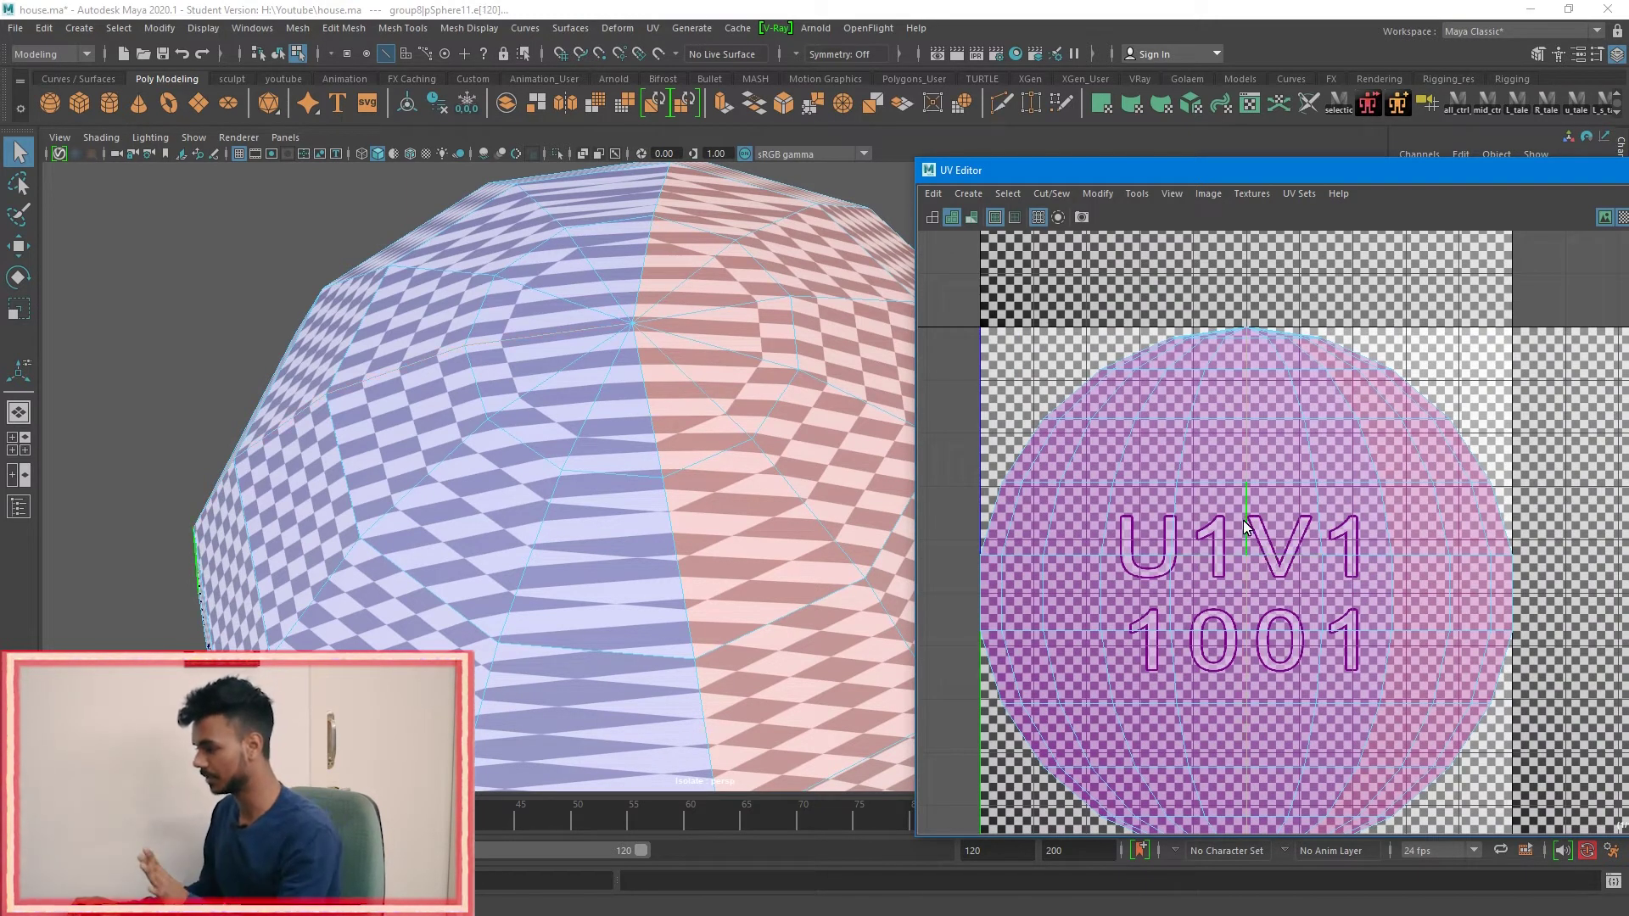
{"action": "left_click", "coordinate": [1619, 220]}
{"action": "left_click_drag", "start_coordinate": [494, 447], "coordinate": [340, 416], "text": "alt"}
{"action": "double_click", "coordinate": [471, 390], "text": "shift"}
{"action": "right_click_drag", "start_coordinate": [862, 496], "coordinate": [786, 500], "text": "alt"}
{"action": "left_click_drag", "start_coordinate": [786, 501], "coordinate": [771, 369], "text": "alt"}
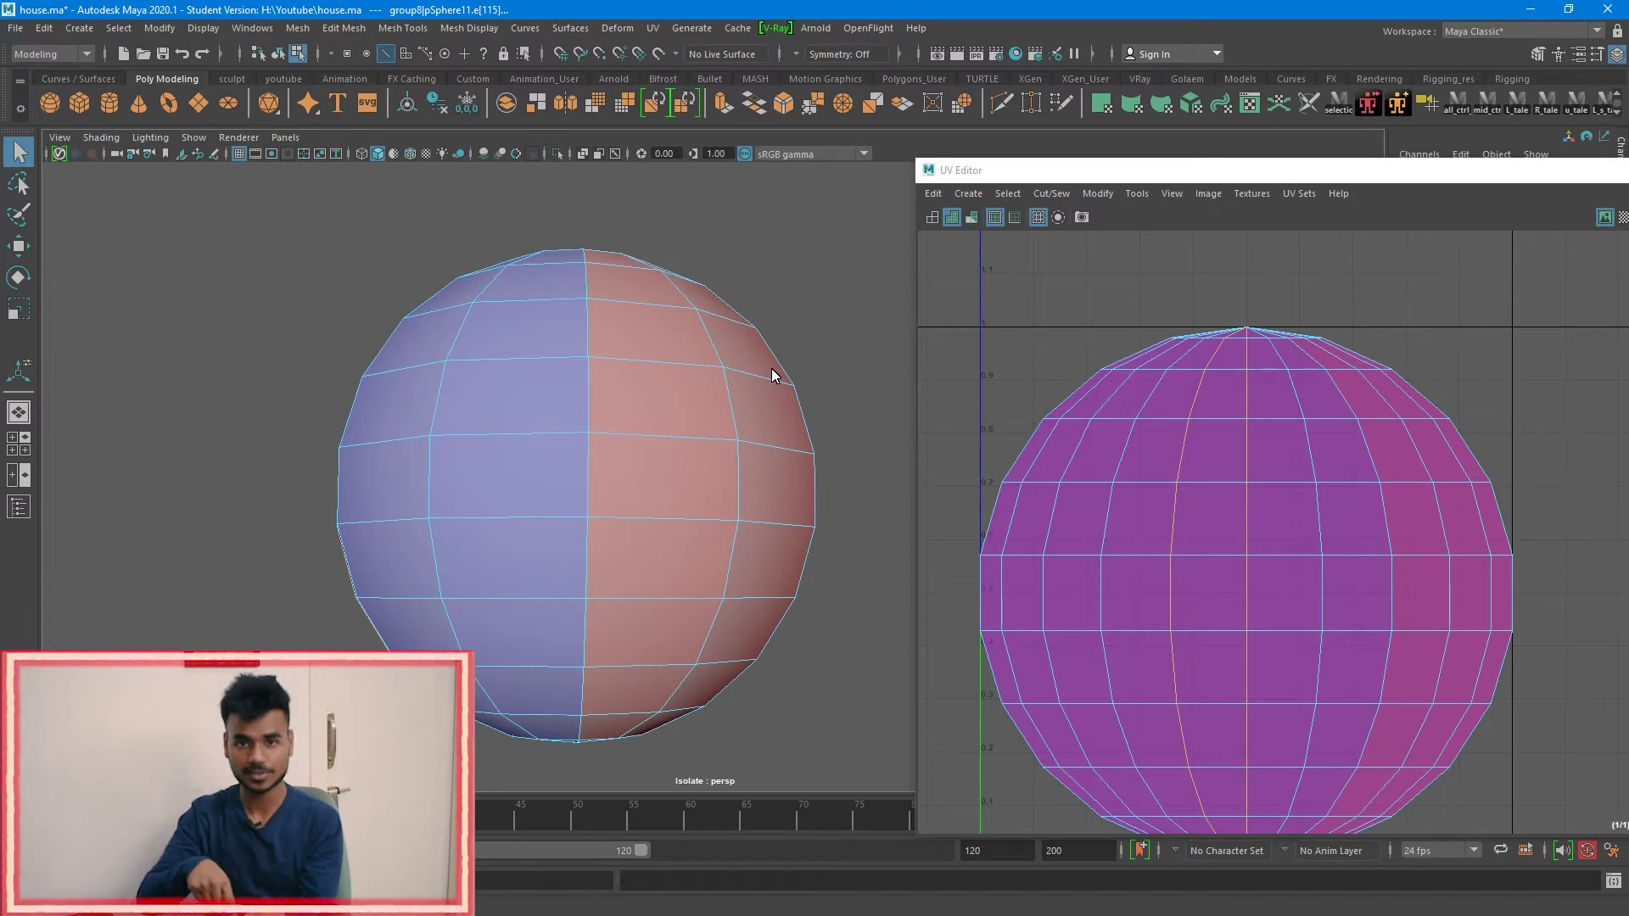
{"action": "scroll", "coordinate": [1455, 526], "scroll_direction": "down", "scroll_amount": 3}
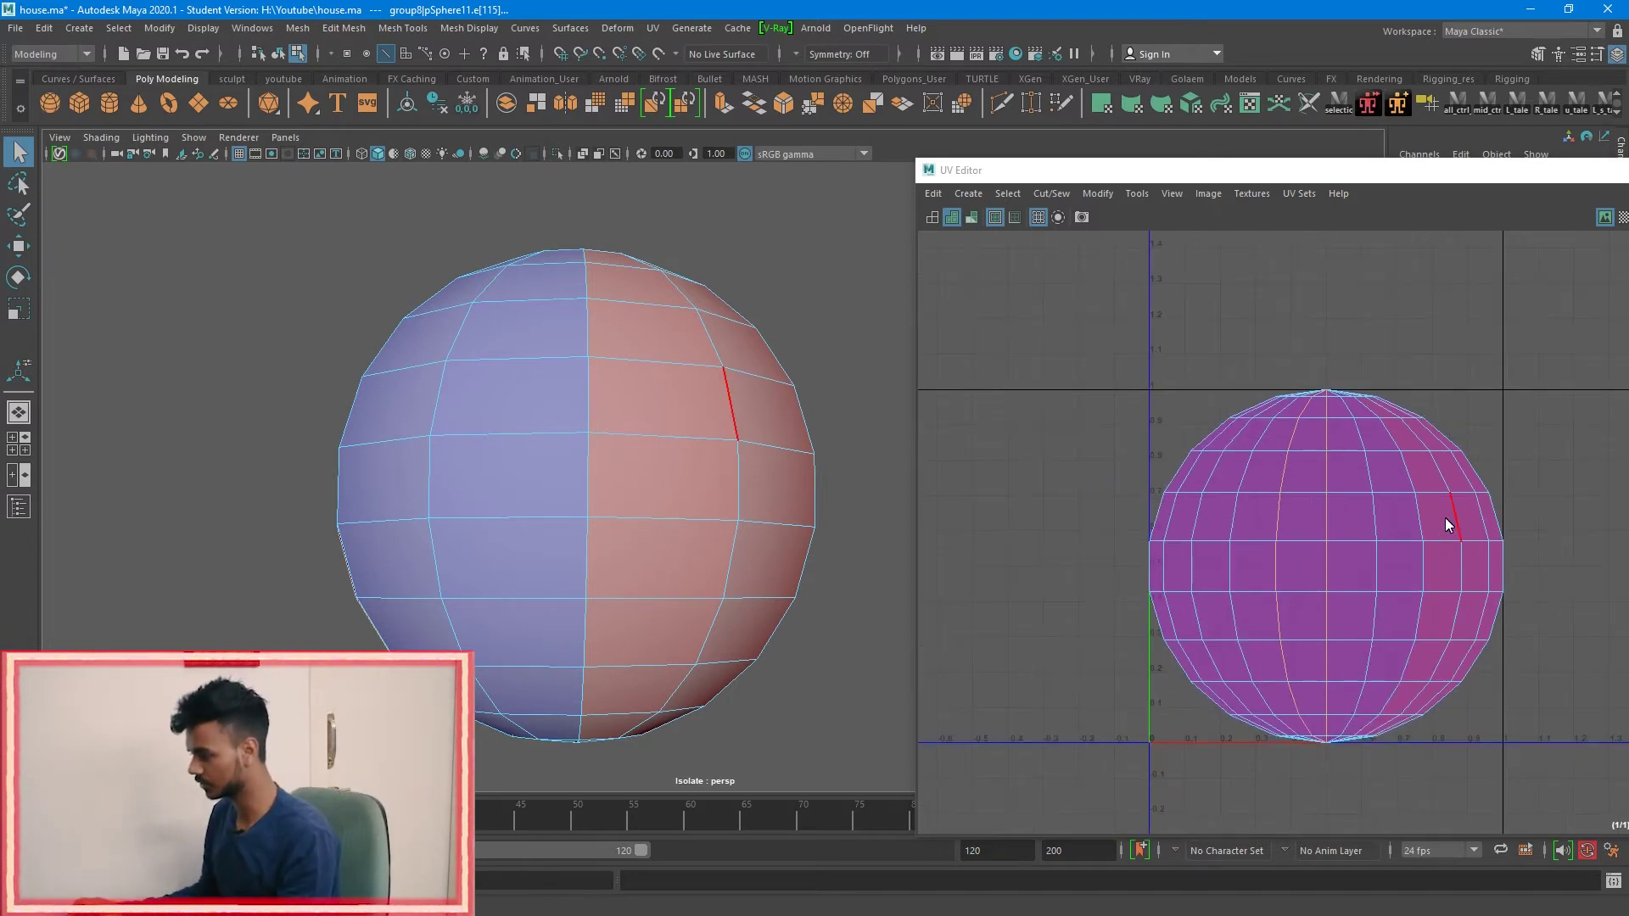
{"action": "left_click", "coordinate": [1406, 332]}
{"action": "right_click_drag", "start_coordinate": [1407, 332], "coordinate": [1331, 358], "text": "shift"}
Step: Separate the two vertical half shells in UV space, moving one to the right and the other to the left
{"action": "scroll", "coordinate": [1392, 421], "scroll_direction": "up", "scroll_amount": 2}
{"action": "right_click_drag", "start_coordinate": [1391, 421], "coordinate": [1315, 416]}
{"action": "left_click", "coordinate": [1335, 475]}
{"action": "scroll", "coordinate": [1356, 531], "scroll_direction": "down", "scroll_amount": 2}
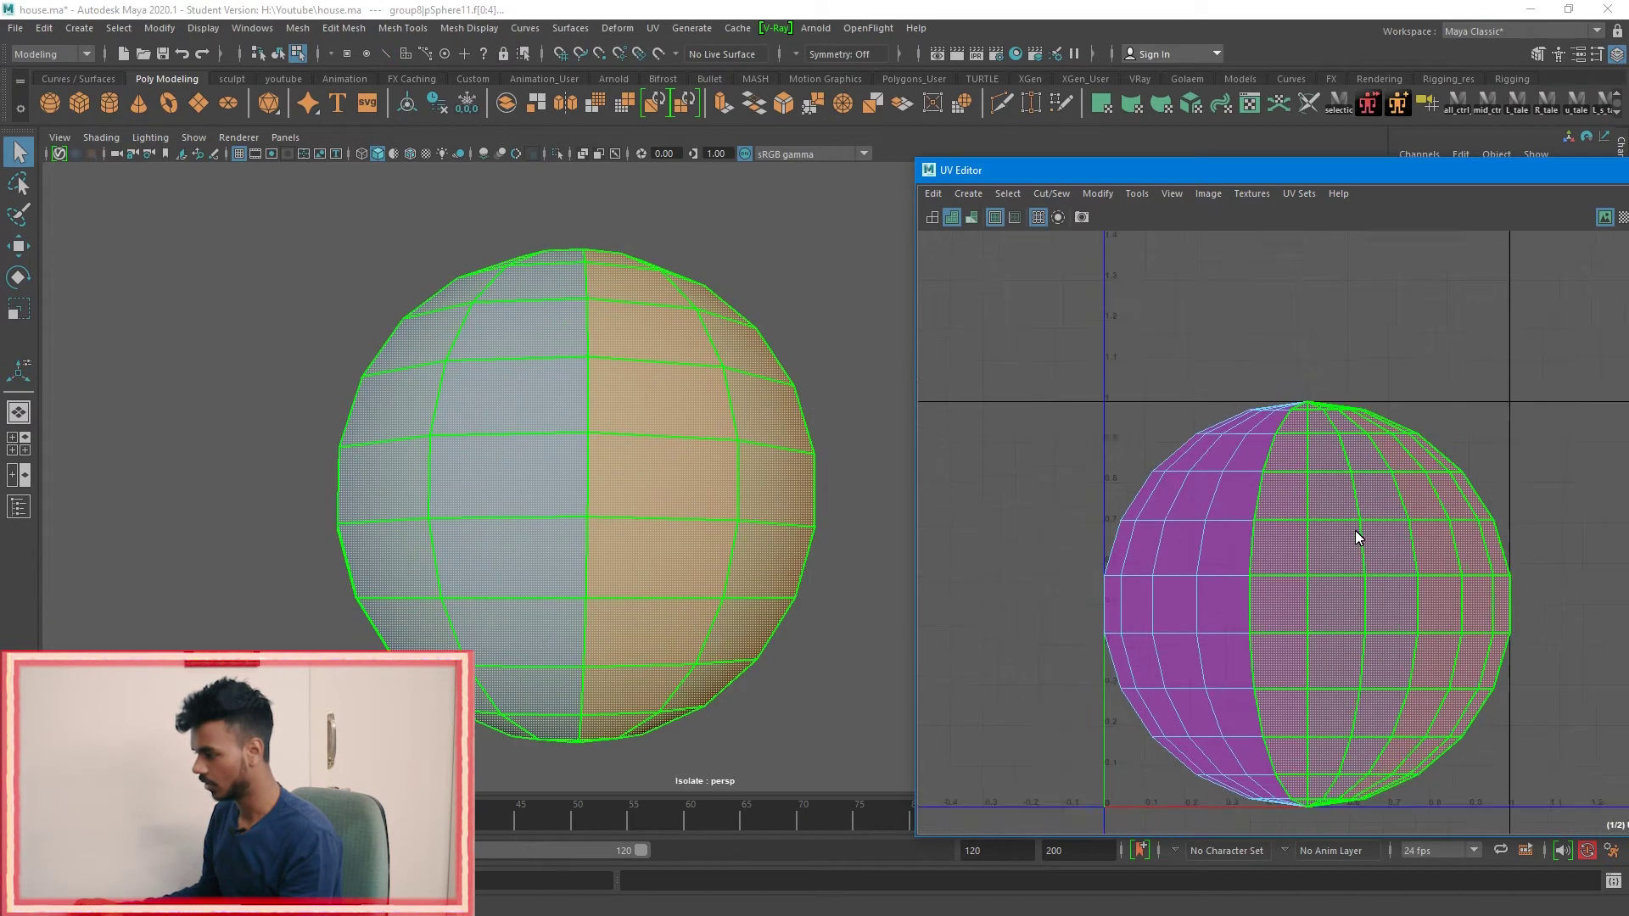
{"action": "key", "text": "w"}
{"action": "left_click_drag", "start_coordinate": [1388, 609], "coordinate": [1520, 562]}
{"action": "left_click", "coordinate": [1283, 581]}
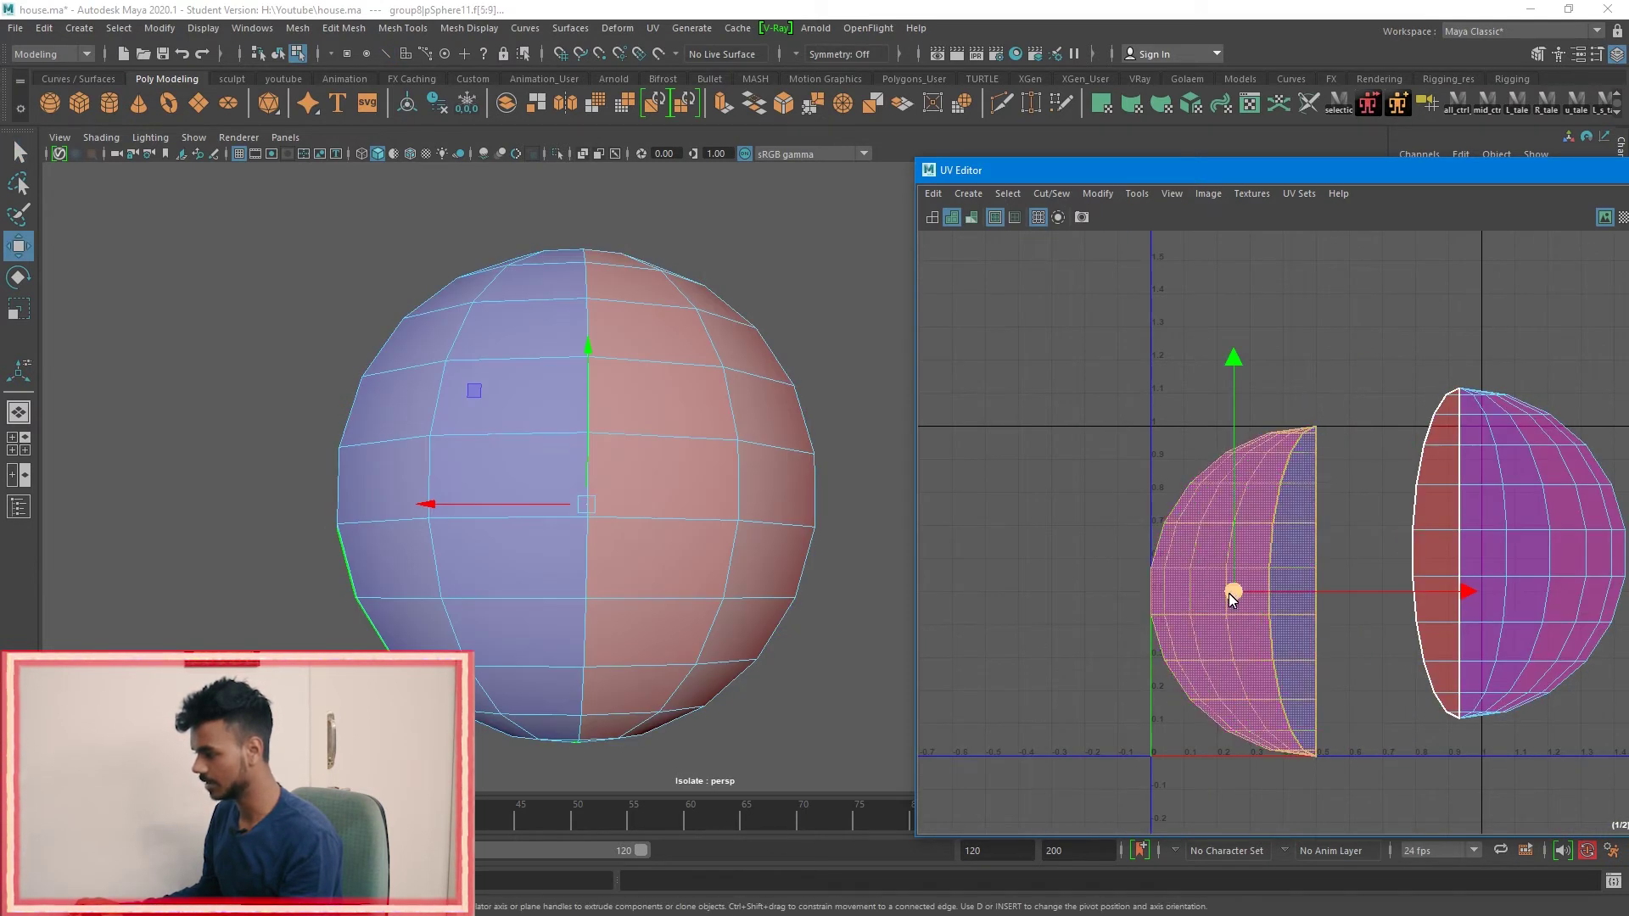
{"action": "left_click_drag", "start_coordinate": [1233, 596], "coordinate": [1177, 564]}
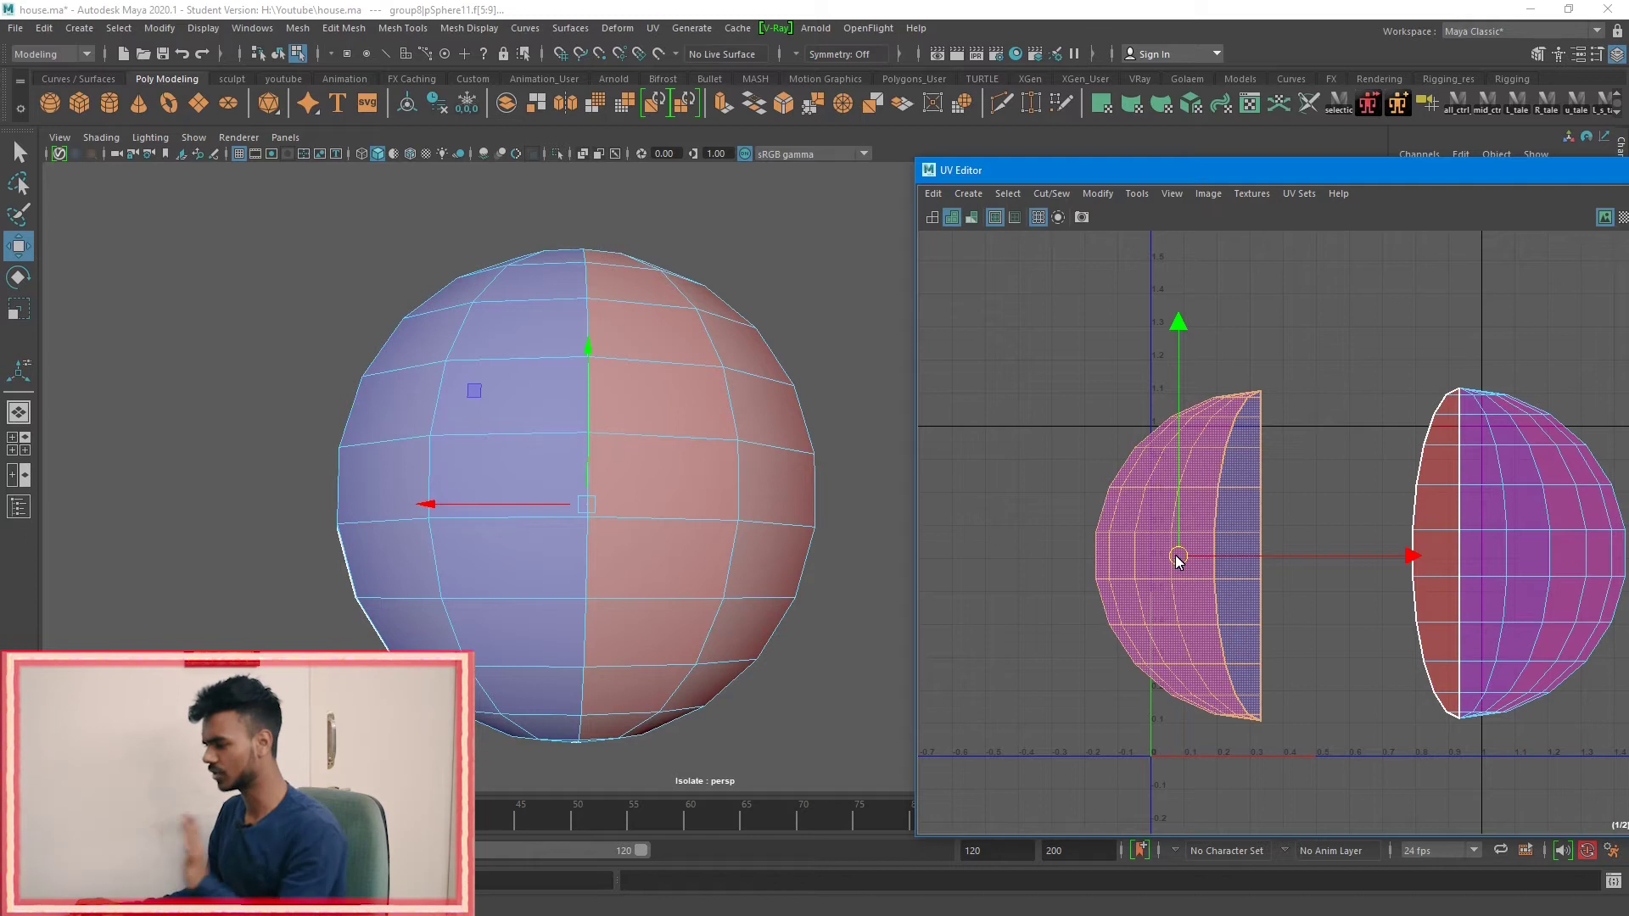
Step: Unfold both vertical half shells and show the checker pattern to inspect the sphere around the seam and pole
{"action": "left_click_drag", "start_coordinate": [1500, 357], "coordinate": [1181, 501]}
{"action": "right_click_drag", "start_coordinate": [1387, 353], "coordinate": [1161, 348], "text": "shift"}
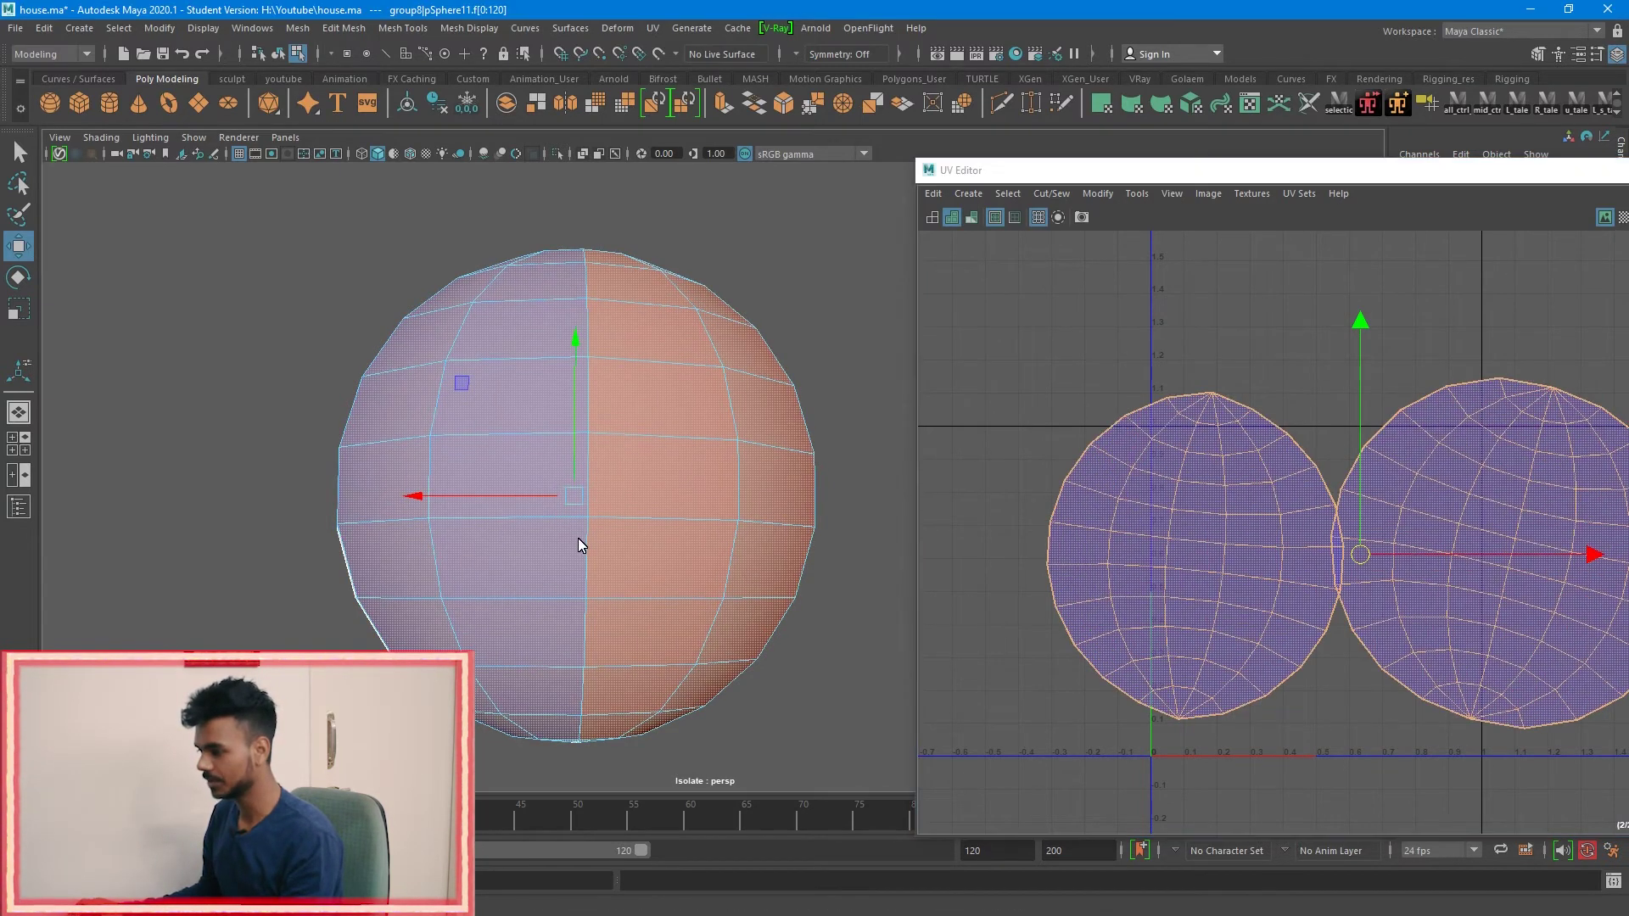
{"action": "left_click_drag", "start_coordinate": [578, 540], "coordinate": [519, 563], "text": "alt"}
{"action": "left_click", "coordinate": [1623, 218]}
{"action": "left_click_drag", "start_coordinate": [755, 526], "coordinate": [806, 647], "text": "alt"}
{"action": "scroll", "coordinate": [640, 648], "scroll_direction": "up", "scroll_amount": 5}
{"action": "left_click_drag", "start_coordinate": [639, 647], "coordinate": [573, 577], "text": "alt"}
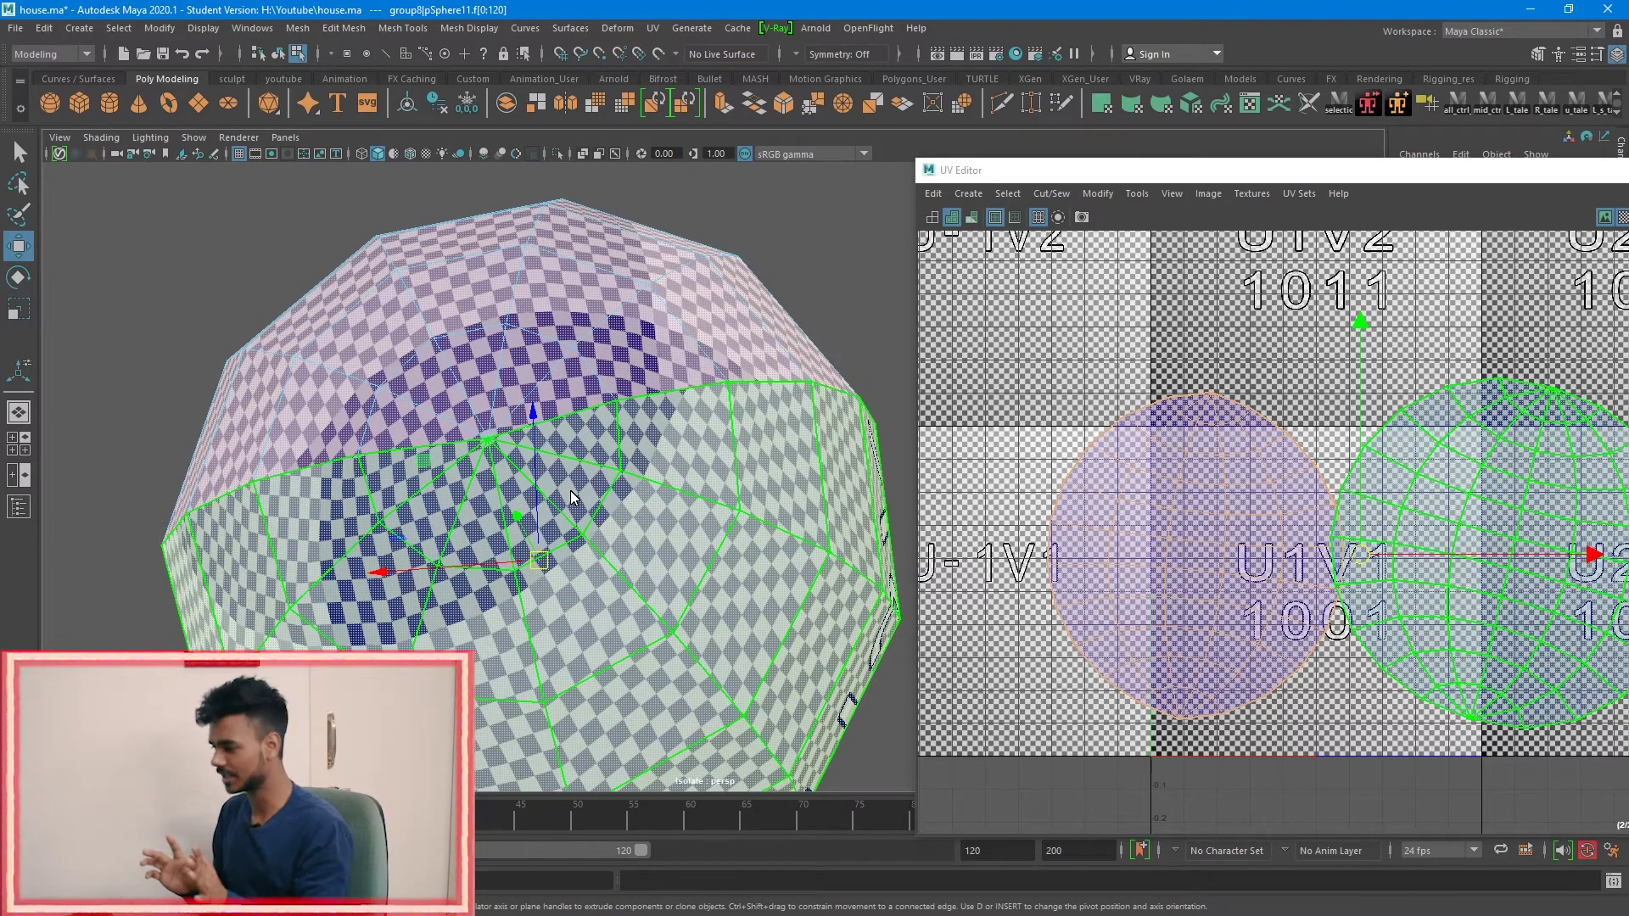
Step: Move the larger half shell to the right so it no longer overlaps the smaller one
{"action": "middle_click_drag", "start_coordinate": [1523, 560], "coordinate": [1353, 475], "text": "alt"}
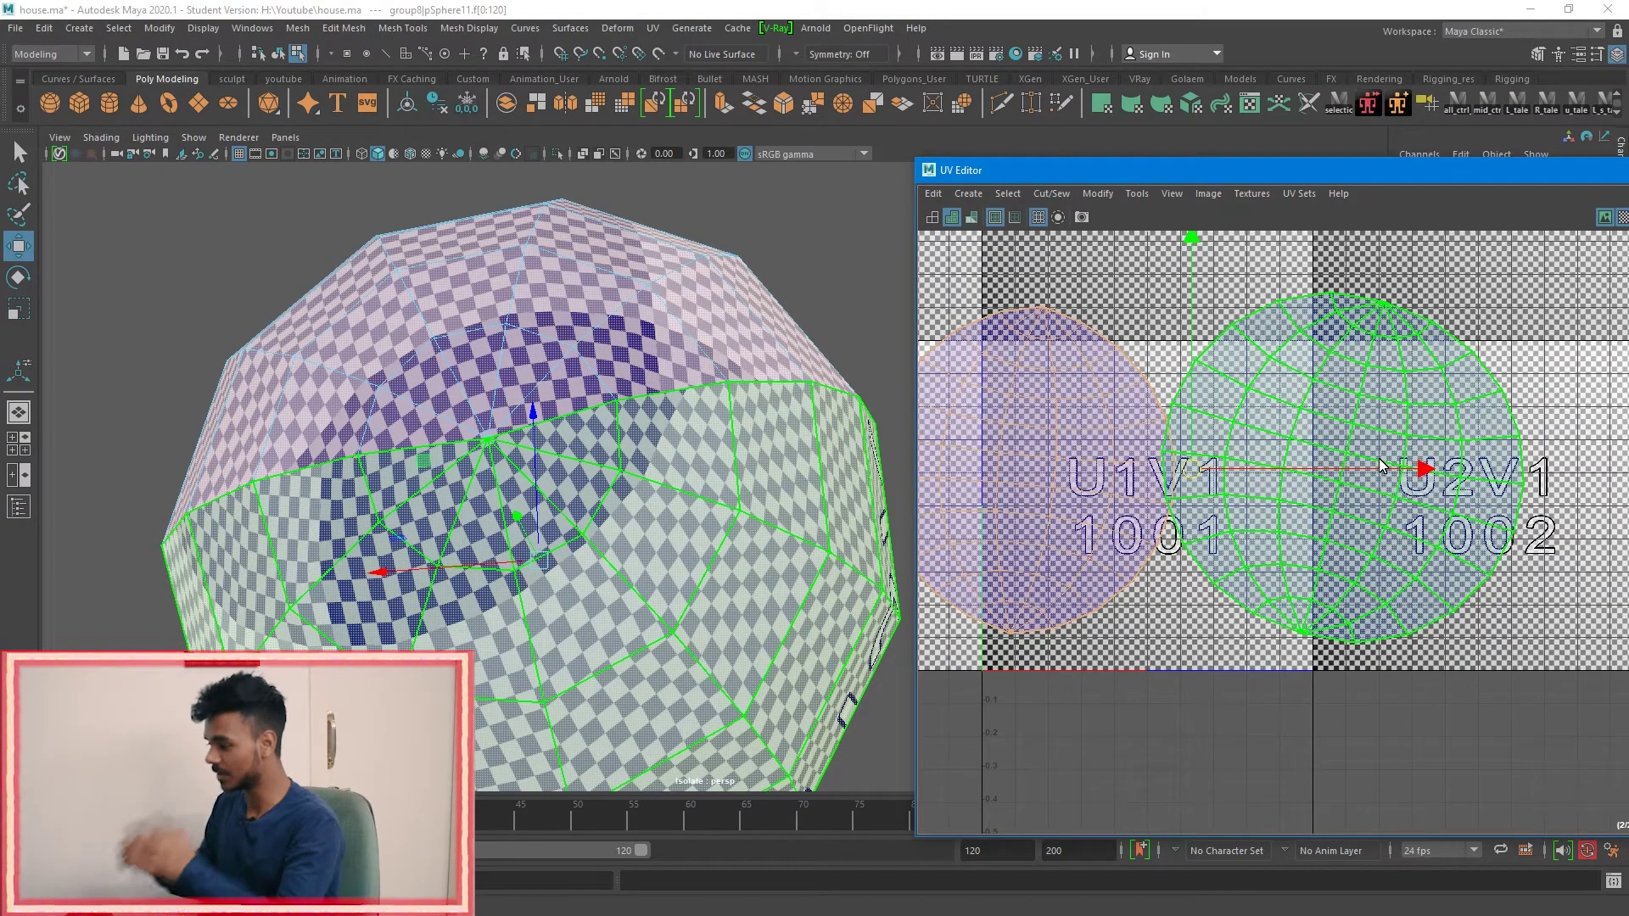
{"action": "left_click", "coordinate": [1355, 474]}
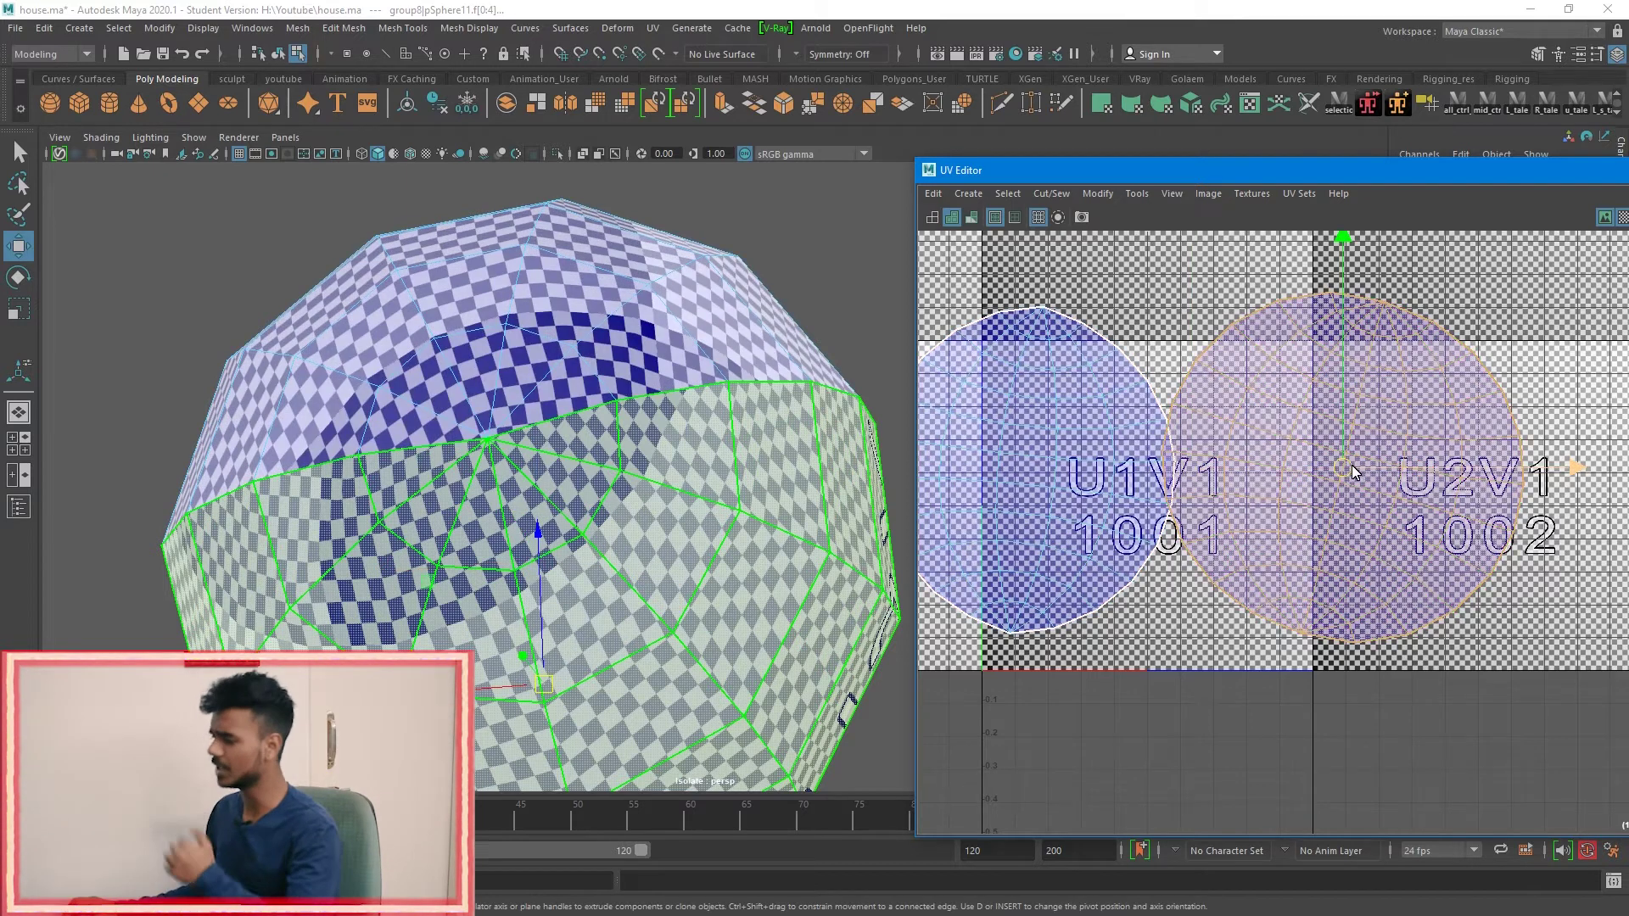
{"action": "left_click_drag", "start_coordinate": [1339, 470], "coordinate": [1417, 482]}
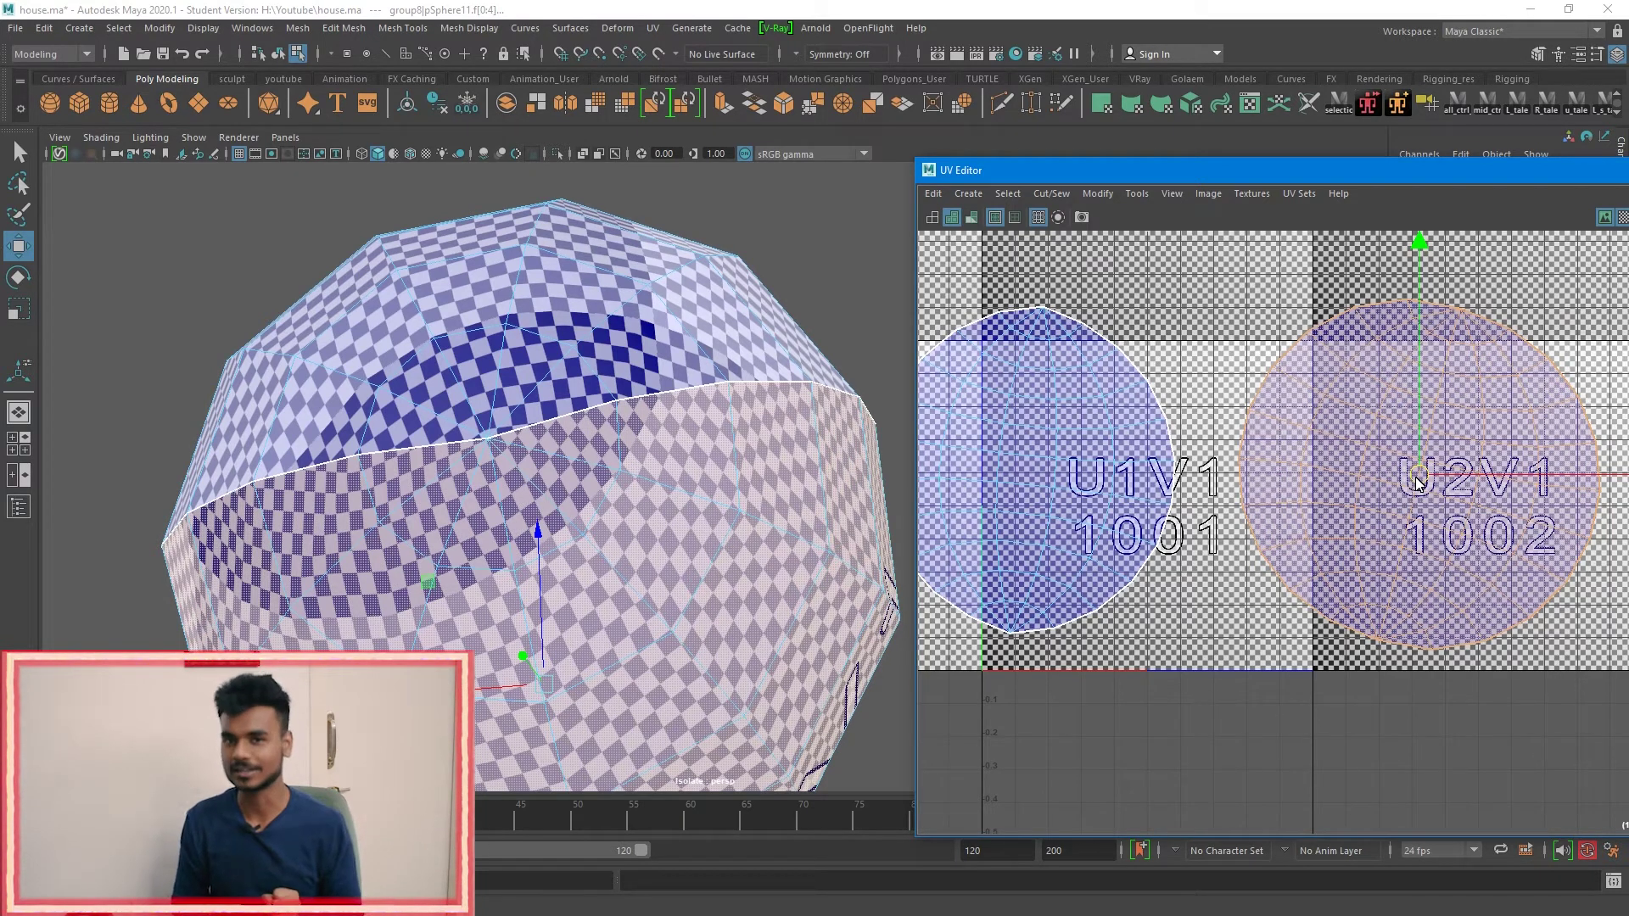
Step: Select the middle horizontal row of edges across the larger half shell and hide the checker pattern
{"action": "key", "text": "F10"}
{"action": "left_click_drag", "start_coordinate": [1344, 487], "coordinate": [1196, 477], "text": "alt"}
{"action": "right_click_drag", "start_coordinate": [1196, 477], "coordinate": [1222, 476], "text": "alt"}
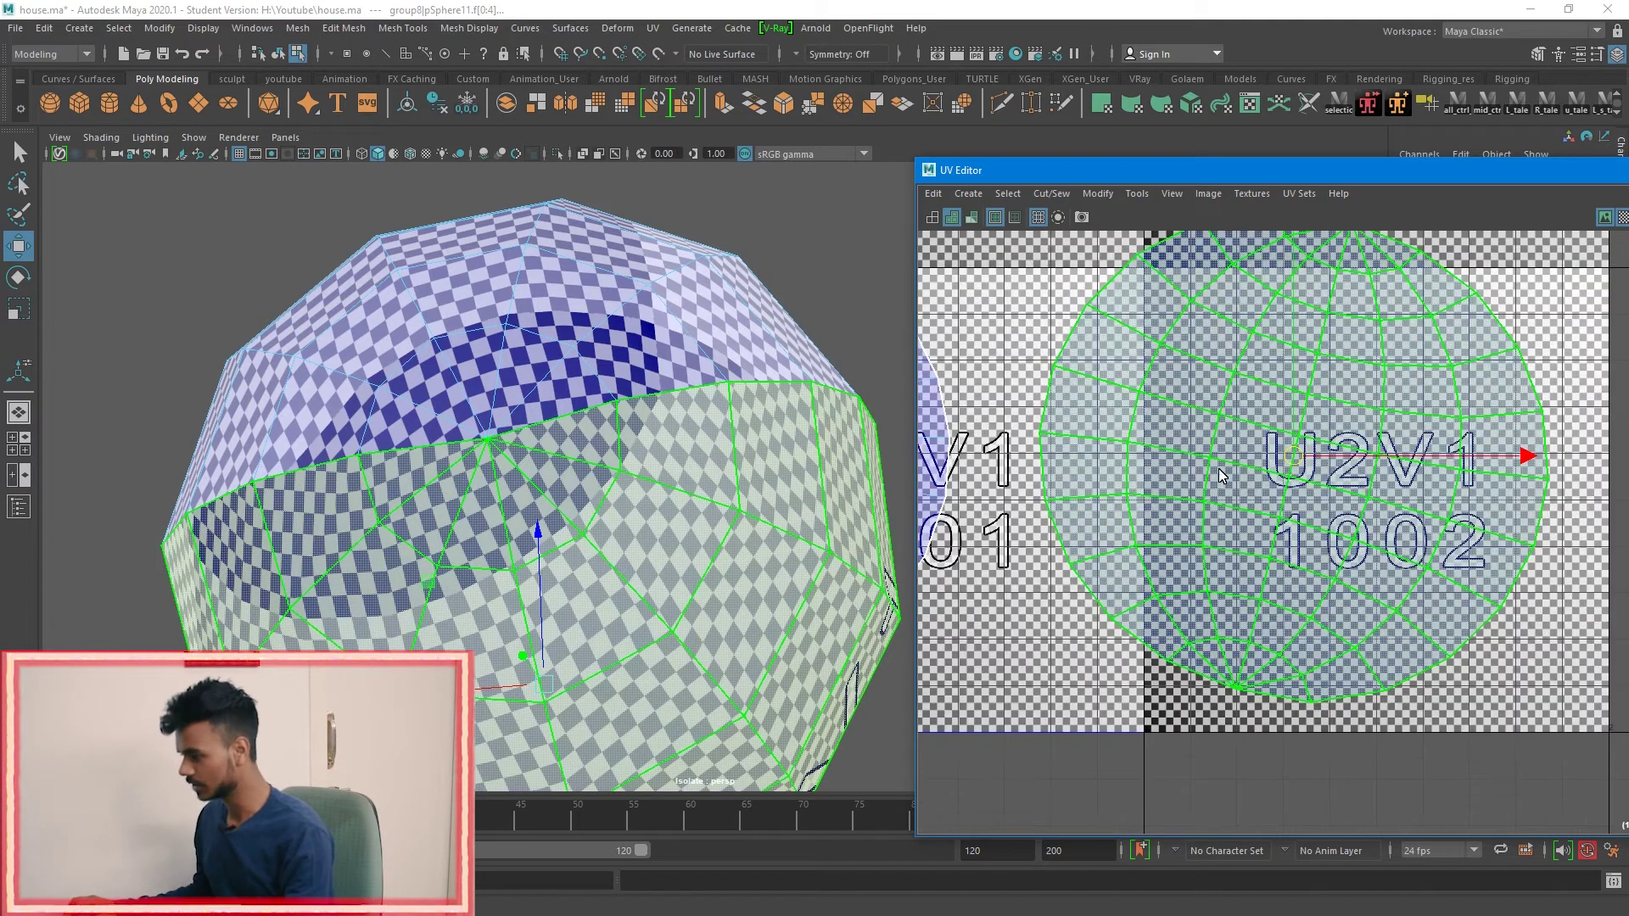
{"action": "double_click", "coordinate": [1225, 324]}
{"action": "double_click", "coordinate": [1243, 450]}
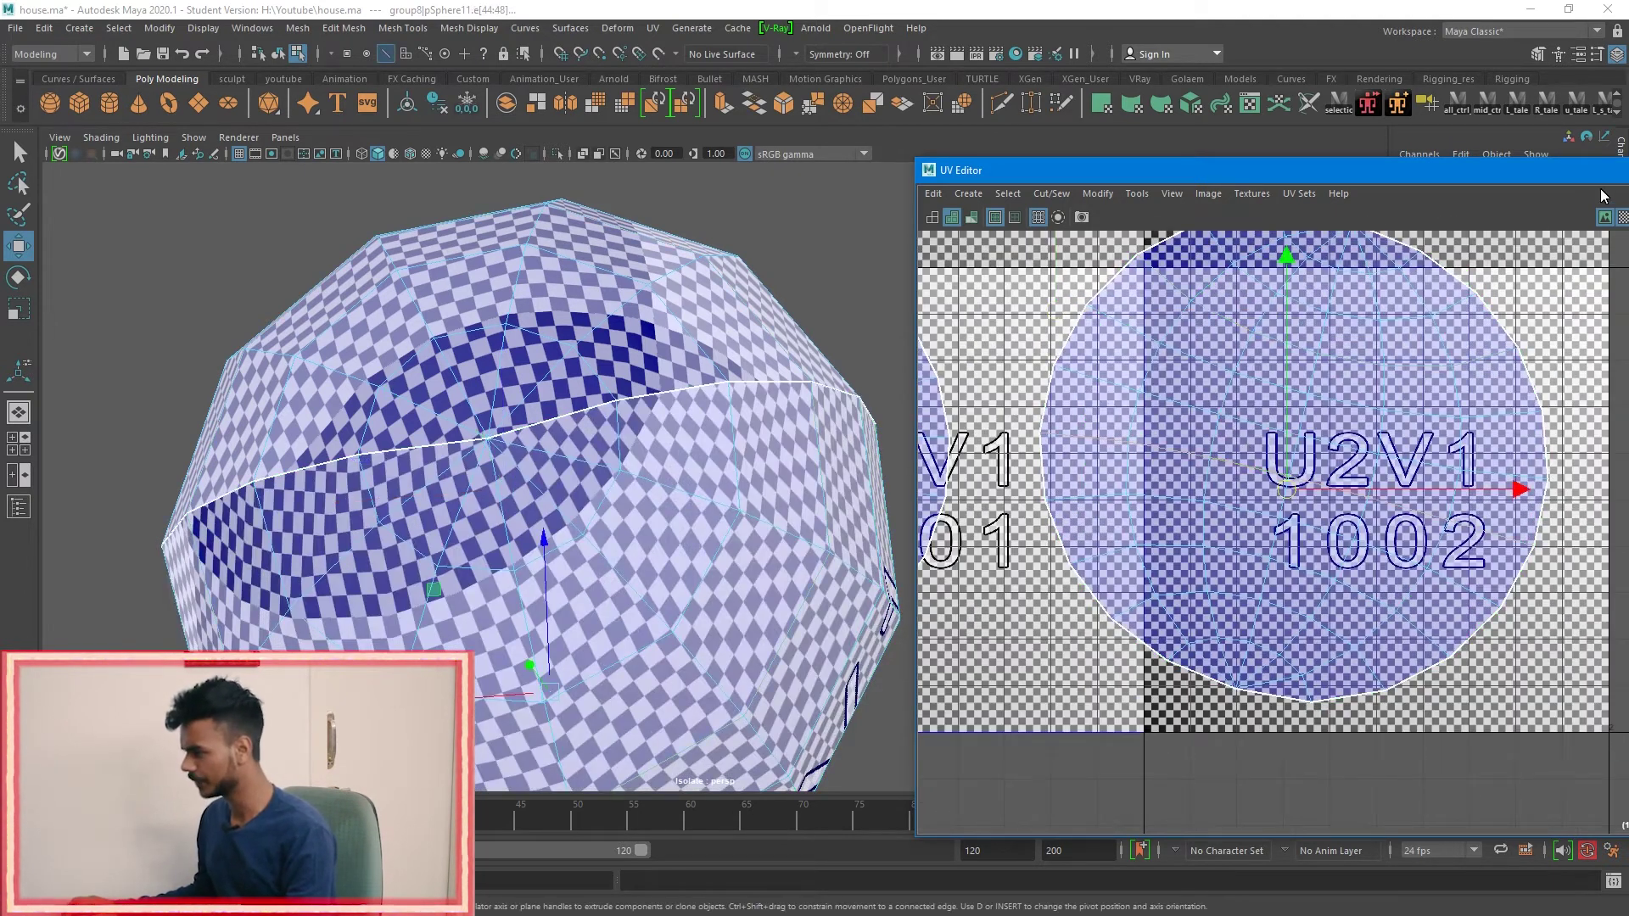
{"action": "left_click", "coordinate": [1622, 217]}
{"action": "scroll", "coordinate": [1216, 506], "scroll_direction": "down", "scroll_amount": 4}
{"action": "middle_click_drag", "start_coordinate": [1487, 485], "coordinate": [1411, 480], "text": "alt"}
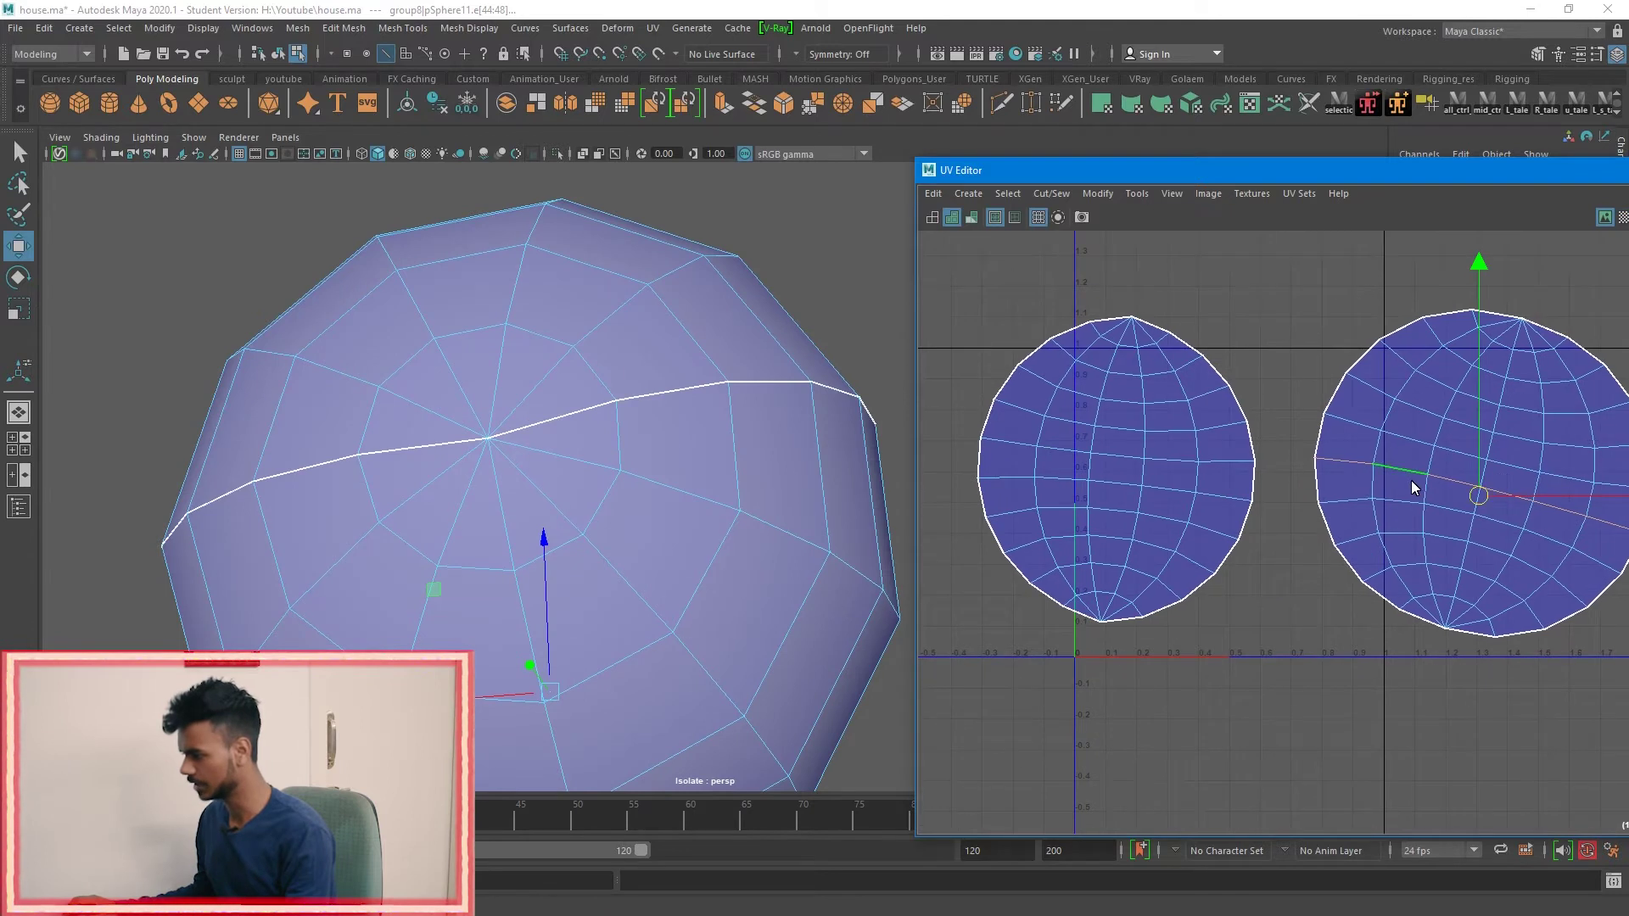
Step: Extend the middle edge selection around the sphere's other half and cut the UVs along the complete loop
{"action": "left_click_drag", "start_coordinate": [594, 582], "coordinate": [543, 461], "text": "alt"}
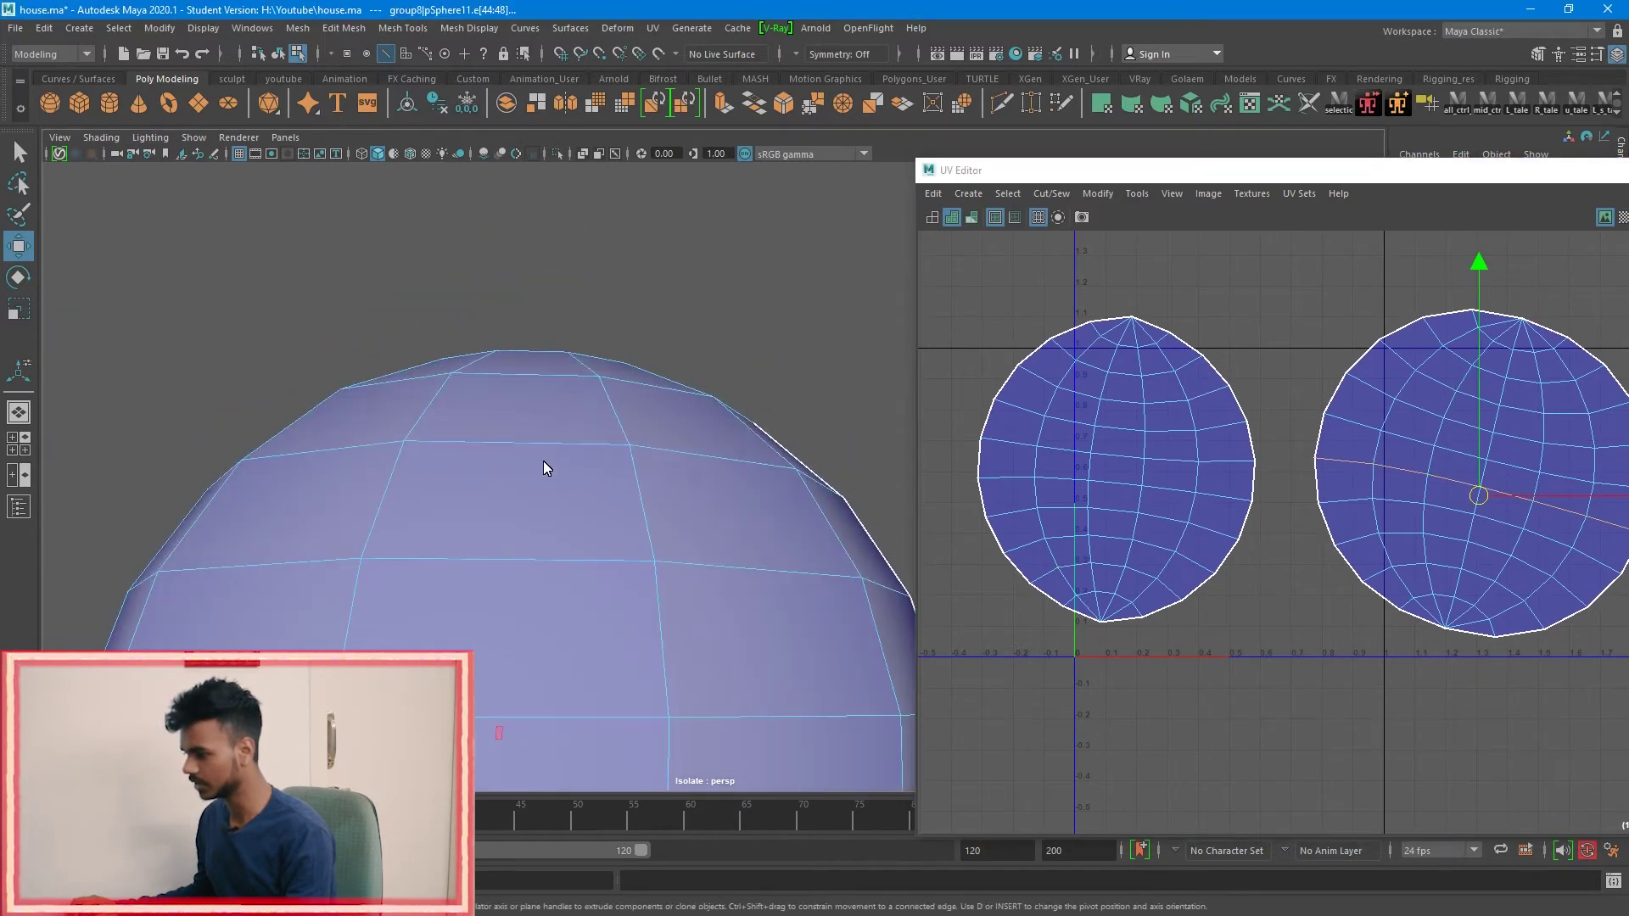
{"action": "scroll", "coordinate": [543, 461], "scroll_direction": "down", "scroll_amount": 4}
{"action": "middle_click_drag", "start_coordinate": [585, 551], "coordinate": [643, 455], "text": "alt"}
{"action": "left_click_drag", "start_coordinate": [643, 455], "coordinate": [645, 540], "text": "alt"}
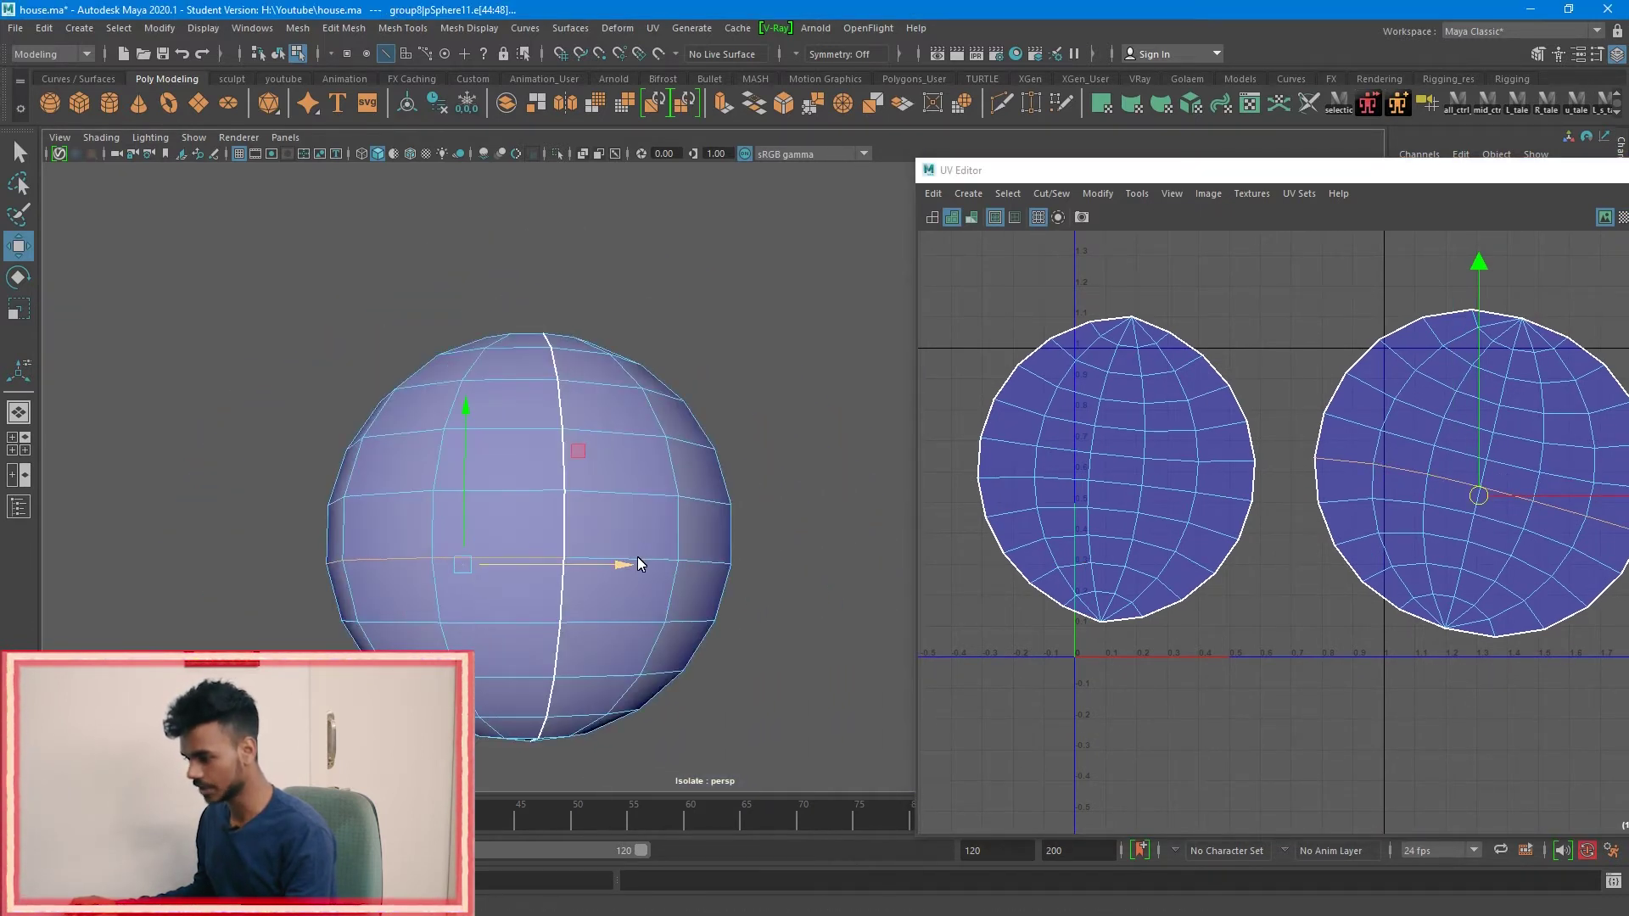
{"action": "left_click", "coordinate": [651, 558], "text": "shift"}
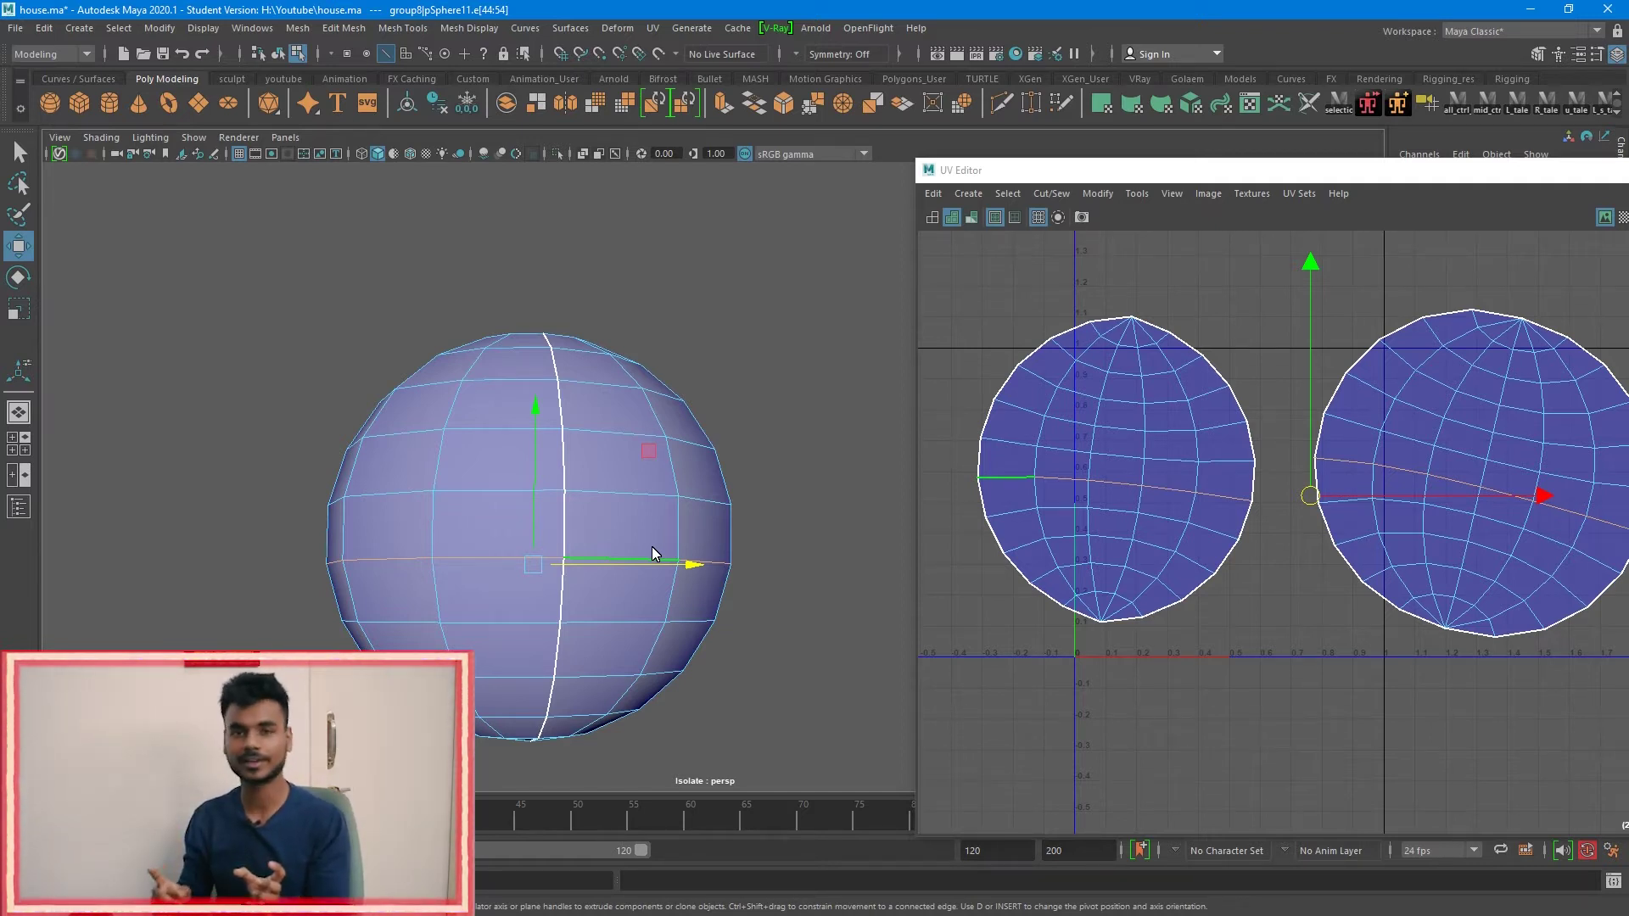
{"action": "right_click_drag", "start_coordinate": [1299, 325], "coordinate": [1278, 323], "text": "shift"}
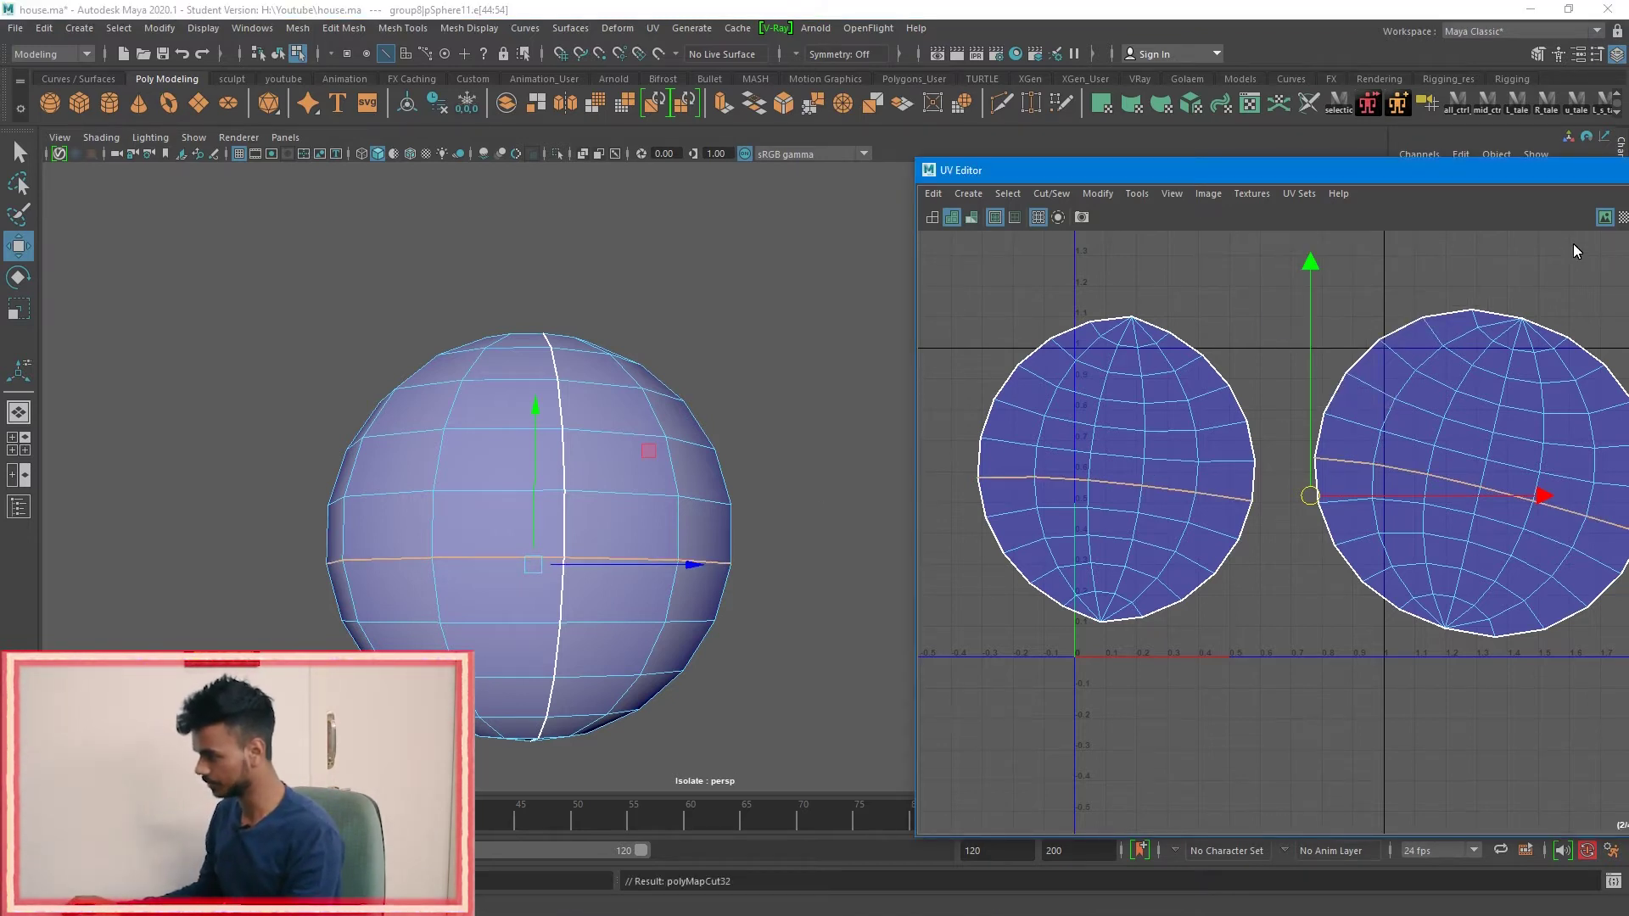
Step: Unfold all the sphere's quarter shells and show the checker pattern to inspect the distortion around the sphere
{"action": "left_click_drag", "start_coordinate": [1512, 252], "coordinate": [1090, 553]}
{"action": "right_click_drag", "start_coordinate": [1304, 324], "coordinate": [1122, 306], "text": "shift"}
{"action": "left_click_drag", "start_coordinate": [412, 472], "coordinate": [605, 523], "text": "alt"}
{"action": "left_click", "coordinate": [1623, 222]}
{"action": "left_click_drag", "start_coordinate": [534, 471], "coordinate": [617, 408], "text": "alt"}
{"action": "scroll", "coordinate": [567, 528], "scroll_direction": "up", "scroll_amount": 4}
{"action": "scroll", "coordinate": [526, 455], "scroll_direction": "down", "scroll_amount": 5}
{"action": "scroll", "coordinate": [560, 409], "scroll_direction": "up", "scroll_amount": 4}
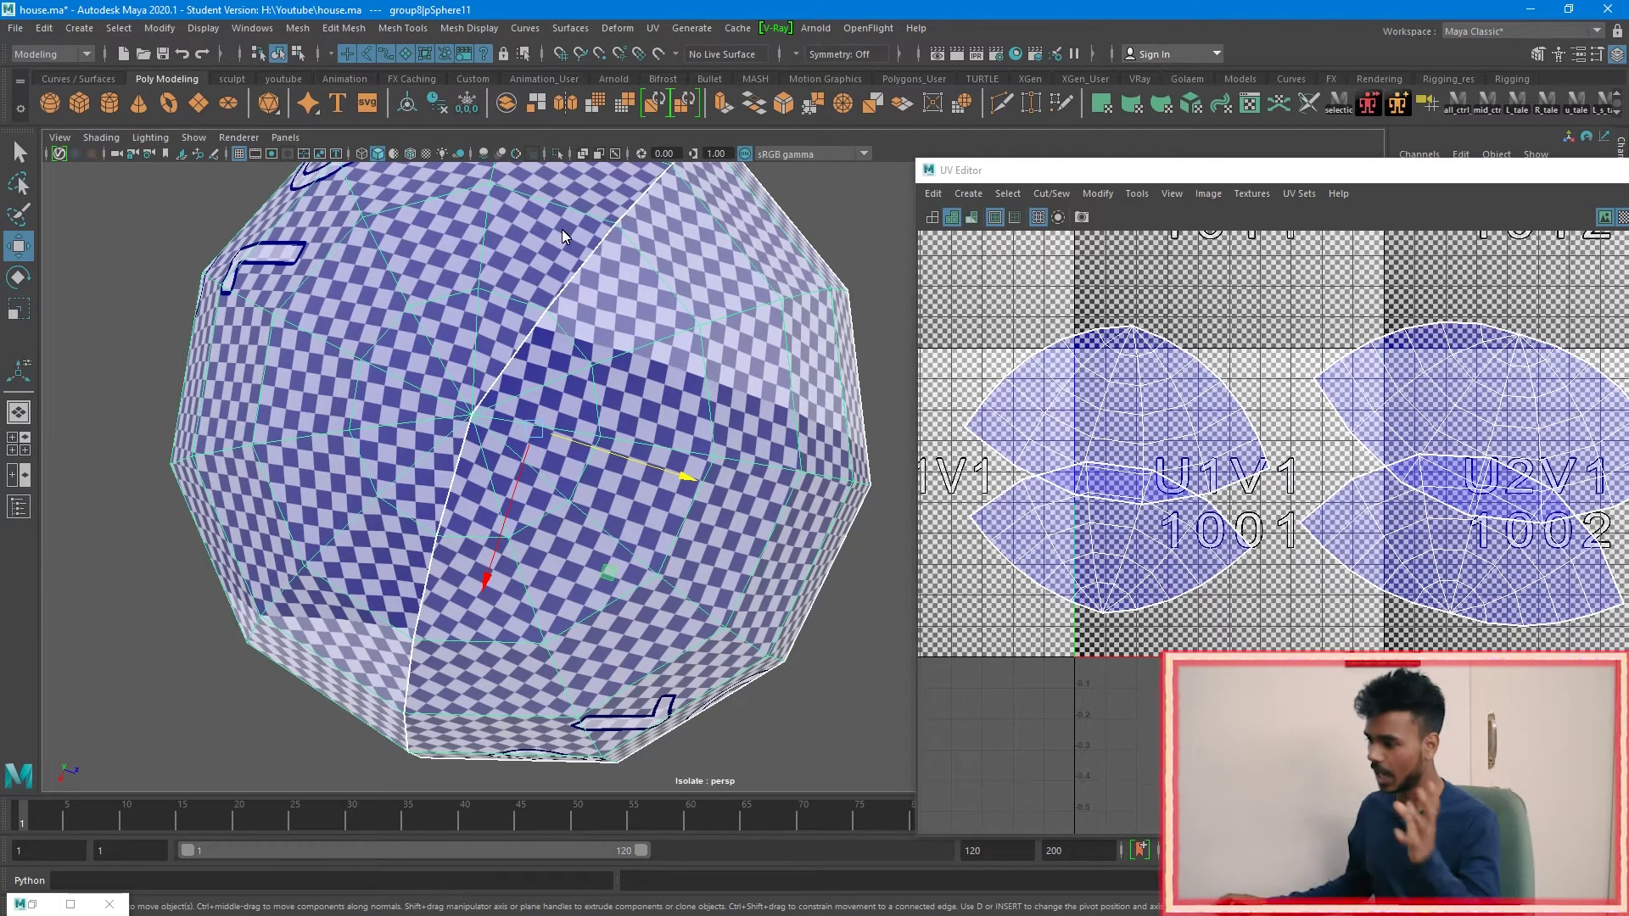
Step: Turn off the sphere's isolation to bring the rest of the house model back into the viewport
{"action": "left_click", "coordinate": [562, 155]}
{"action": "scroll", "coordinate": [655, 372], "scroll_direction": "down", "scroll_amount": 10}
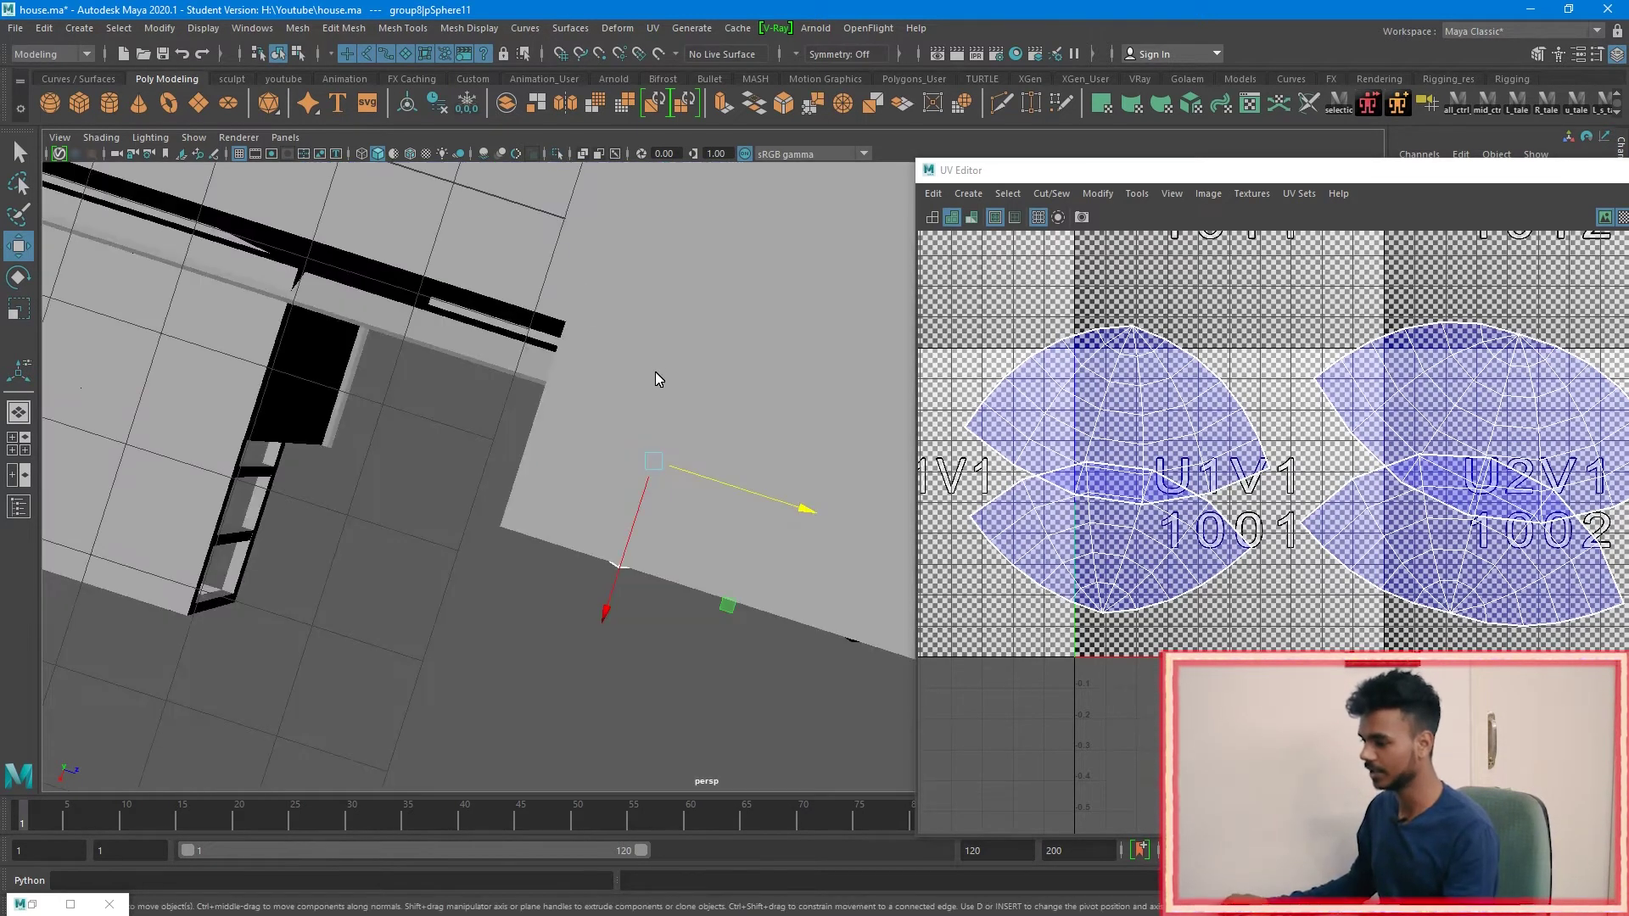
Step: Select the house walls and the front steps in turn to inspect their UV shells
{"action": "left_click_drag", "start_coordinate": [655, 372], "coordinate": [720, 281], "text": "alt"}
{"action": "left_click_drag", "start_coordinate": [638, 394], "coordinate": [562, 550], "text": "alt"}
{"action": "middle_click_drag", "start_coordinate": [594, 447], "coordinate": [543, 500], "text": "alt"}
{"action": "left_click", "coordinate": [543, 500]}
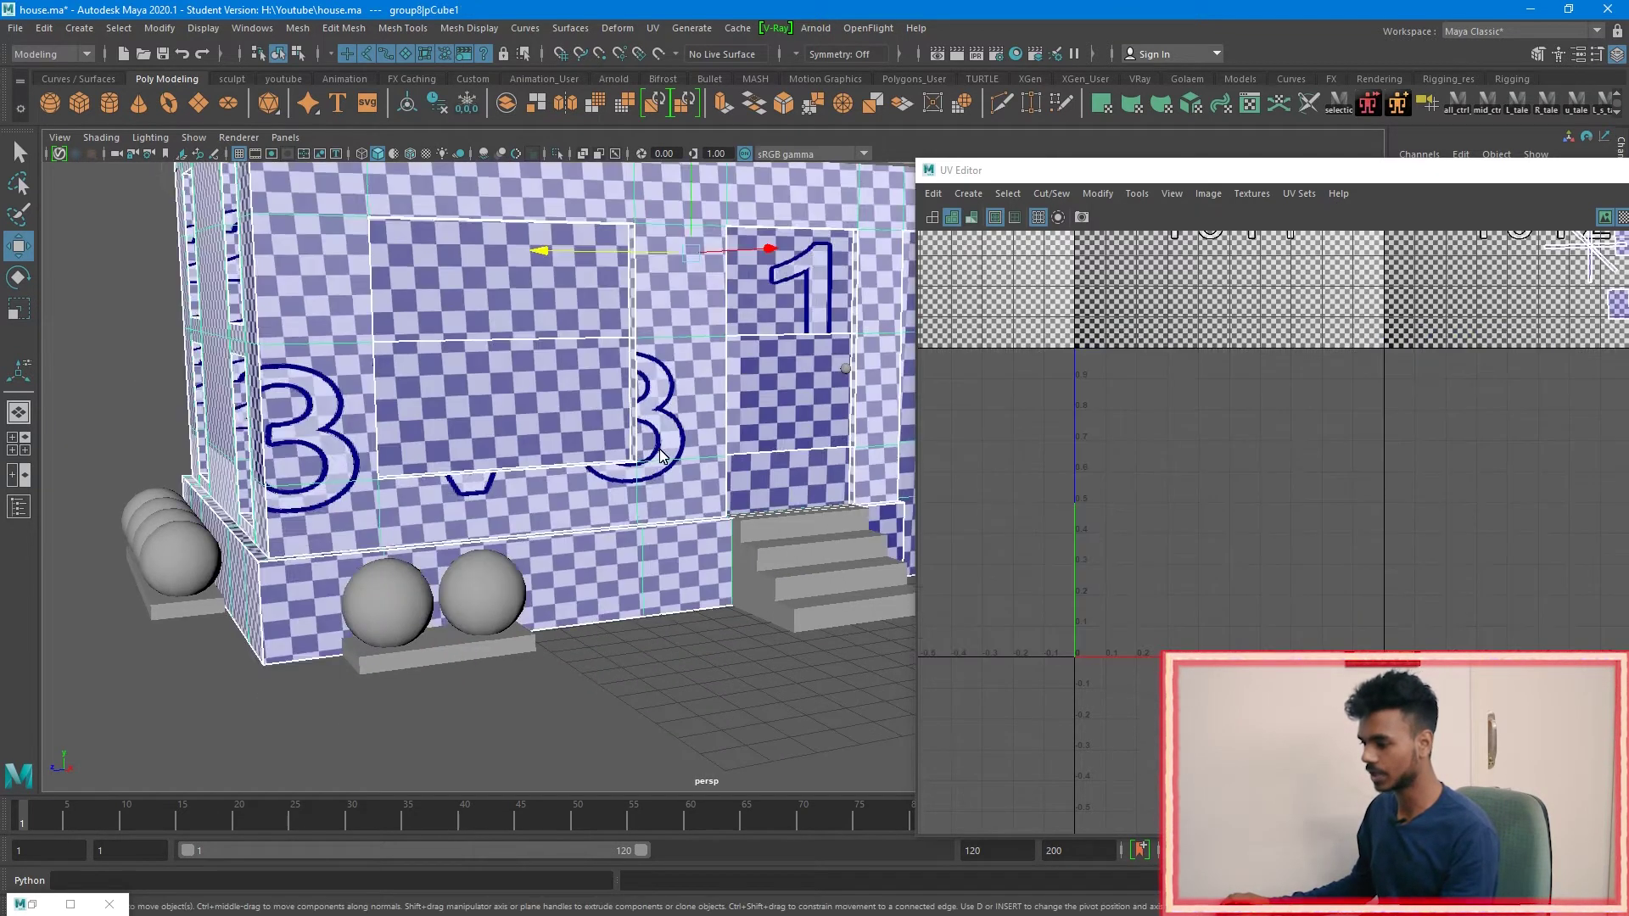
{"action": "middle_click_drag", "start_coordinate": [776, 540], "coordinate": [455, 650], "text": "alt"}
{"action": "left_click", "coordinate": [464, 679]}
{"action": "middle_click_drag", "start_coordinate": [565, 526], "coordinate": [551, 699], "text": "alt"}
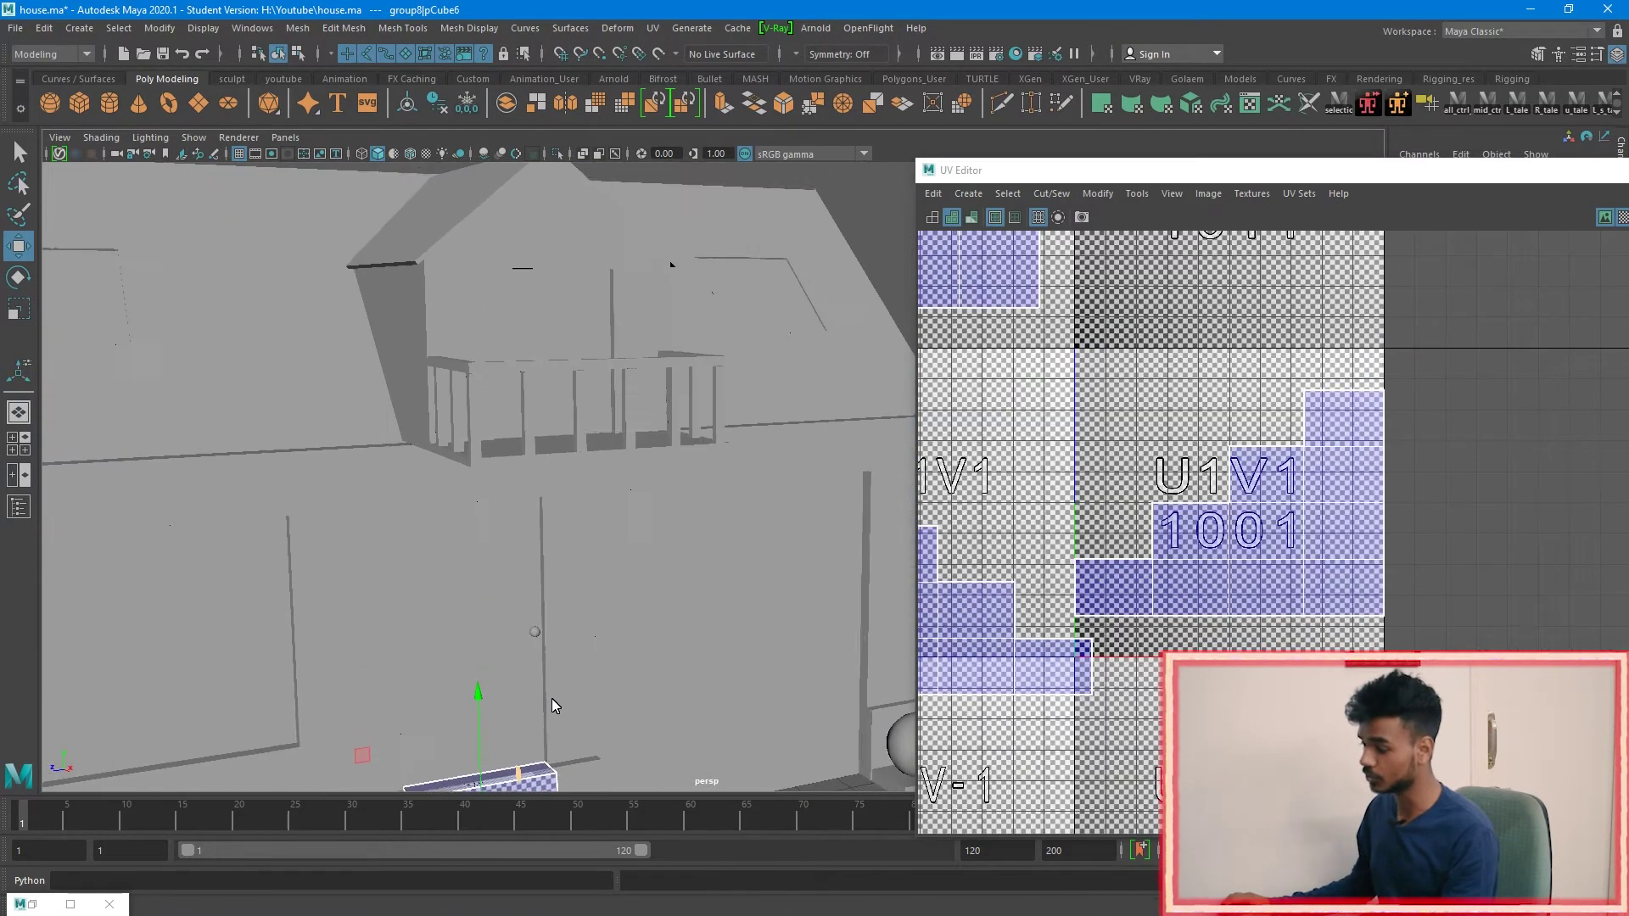
Step: Select a balcony baluster and the roof dormer in turn to inspect their UVs, and clear the selection
{"action": "left_click", "coordinate": [673, 429]}
{"action": "left_click_drag", "start_coordinate": [674, 495], "coordinate": [651, 471], "text": "alt"}
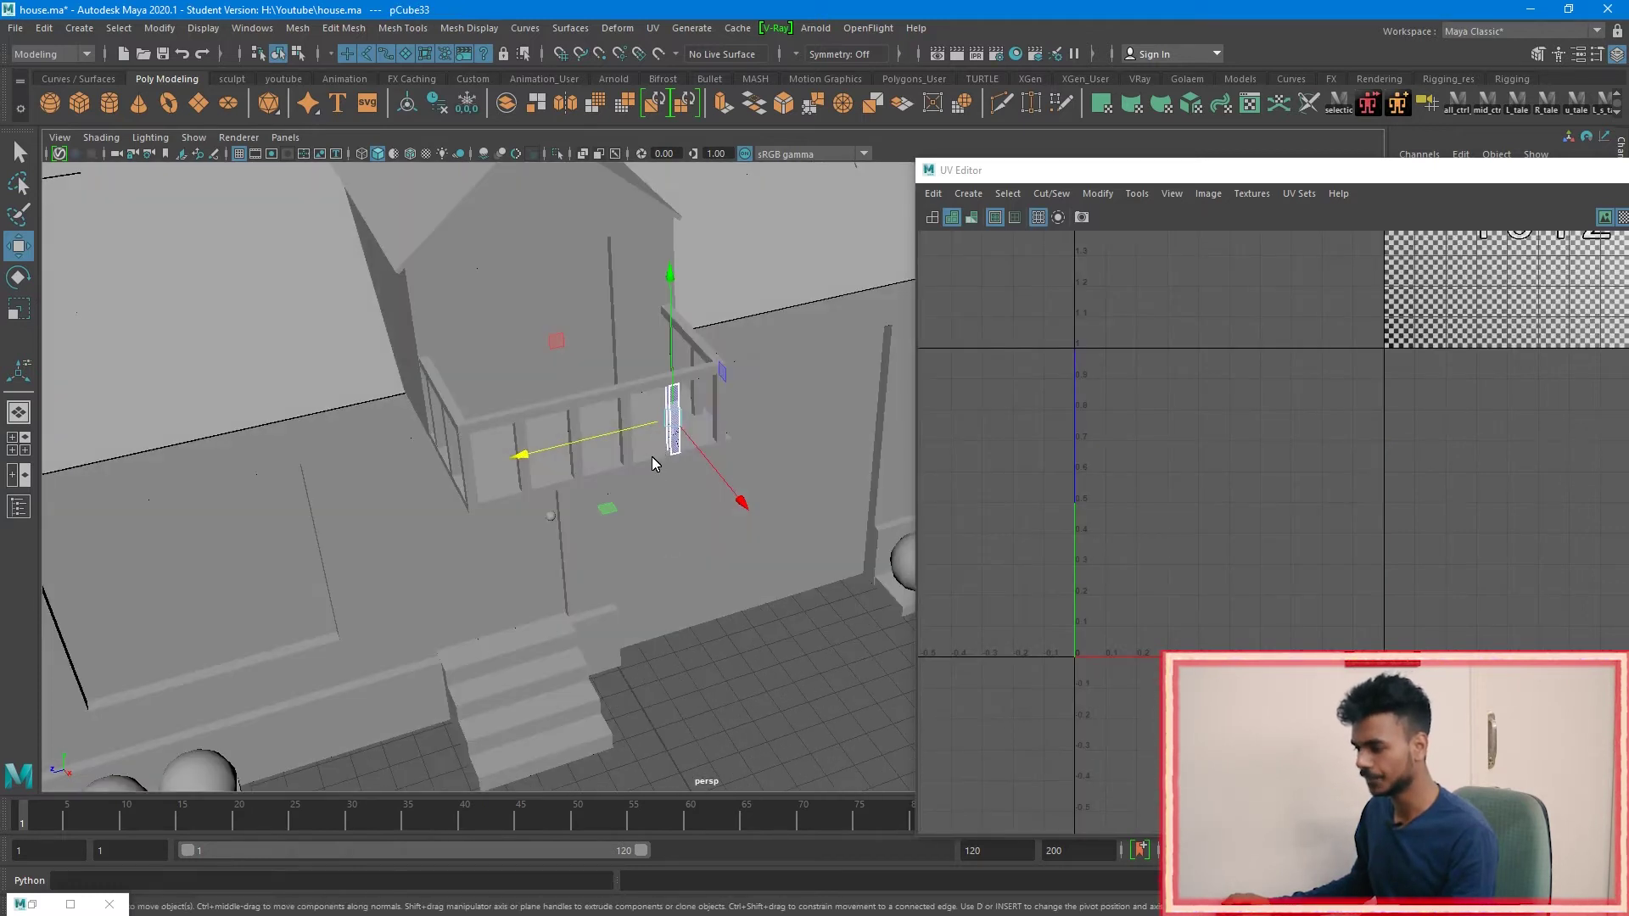
{"action": "key", "text": "q"}
{"action": "left_click", "coordinate": [636, 429]}
{"action": "middle_click_drag", "start_coordinate": [652, 458], "coordinate": [696, 626], "text": "alt"}
{"action": "left_click", "coordinate": [607, 387]}
{"action": "right_click_drag", "start_coordinate": [607, 387], "coordinate": [521, 444], "text": "alt"}
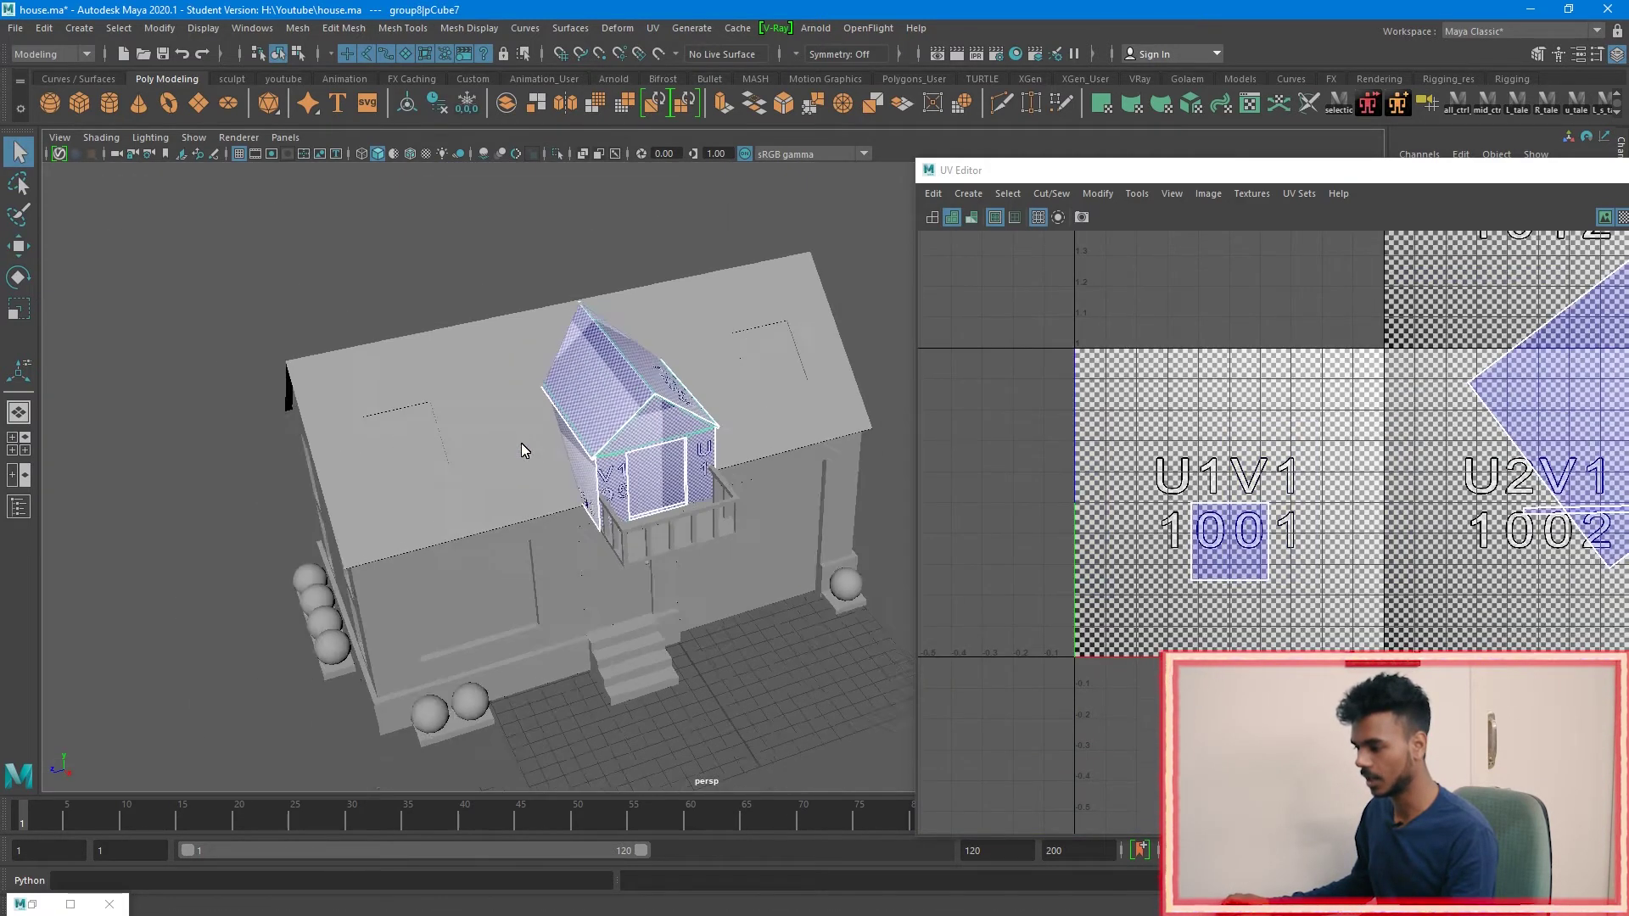
{"action": "left_click_drag", "start_coordinate": [521, 442], "coordinate": [585, 439], "text": "alt"}
{"action": "left_click", "coordinate": [453, 494]}
{"action": "left_click_drag", "start_coordinate": [462, 523], "coordinate": [520, 473], "text": "alt"}
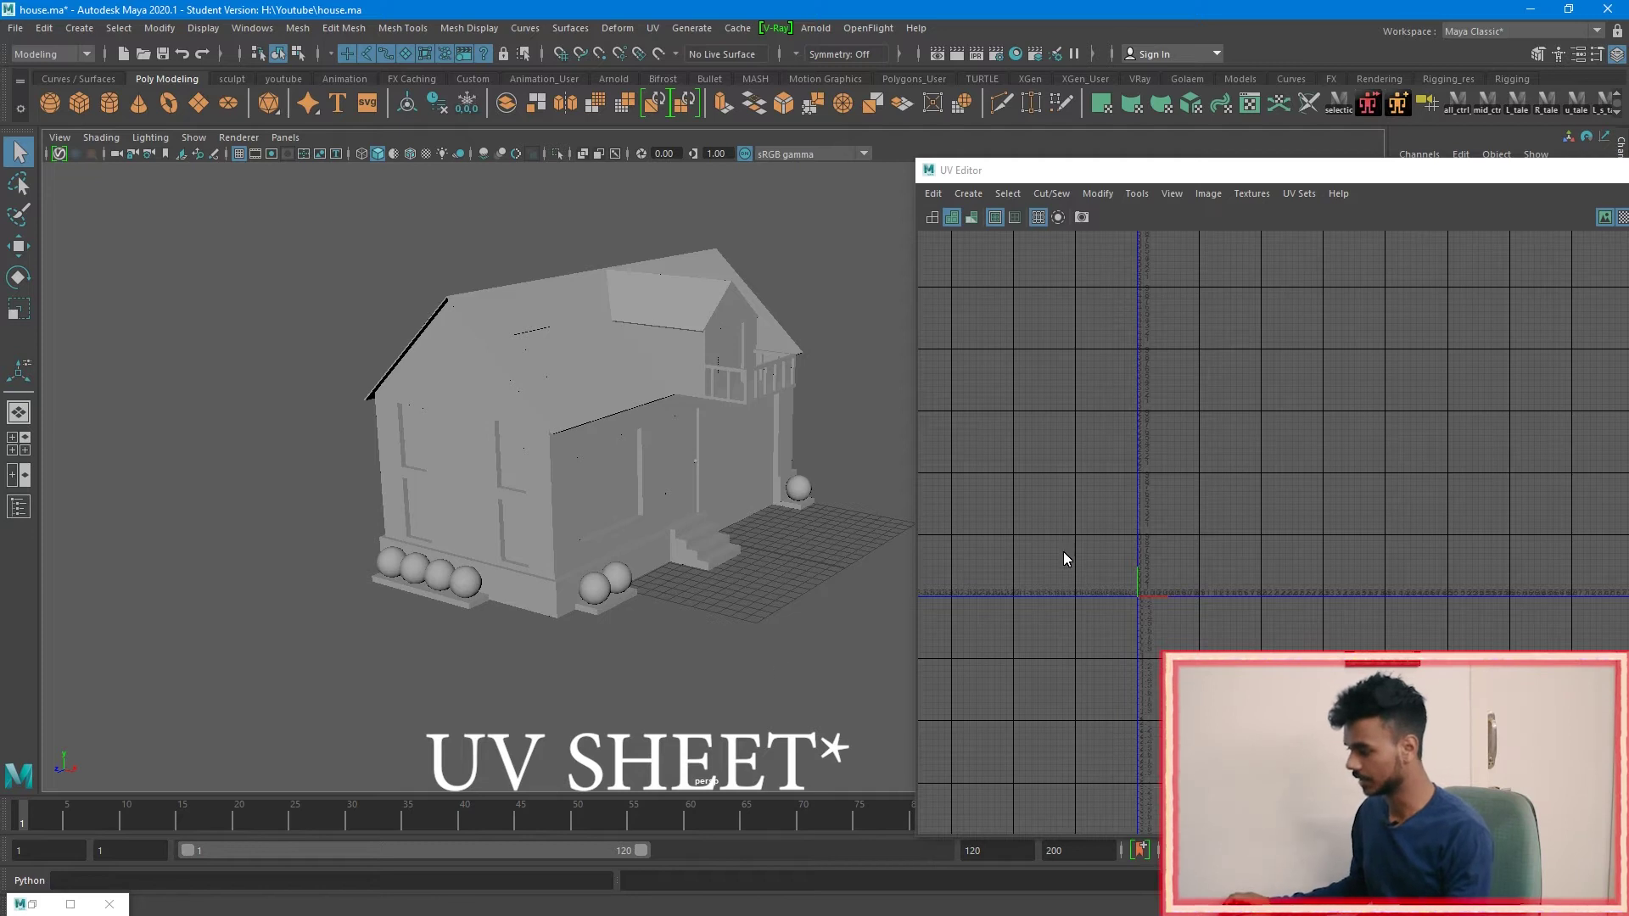
Step: Move the UV Editor over the viewport and examine the 0 to 1 UV tile against the surrounding grid
{"action": "scroll", "coordinate": [1086, 558], "scroll_direction": "up", "scroll_amount": 6}
{"action": "middle_click_drag", "start_coordinate": [1215, 556], "coordinate": [1148, 539], "text": "alt"}
{"action": "left_click_drag", "start_coordinate": [1163, 178], "coordinate": [715, 168]}
{"action": "left_click_drag", "start_coordinate": [624, 455], "coordinate": [761, 594]}
{"action": "left_click_drag", "start_coordinate": [813, 642], "coordinate": [816, 648]}
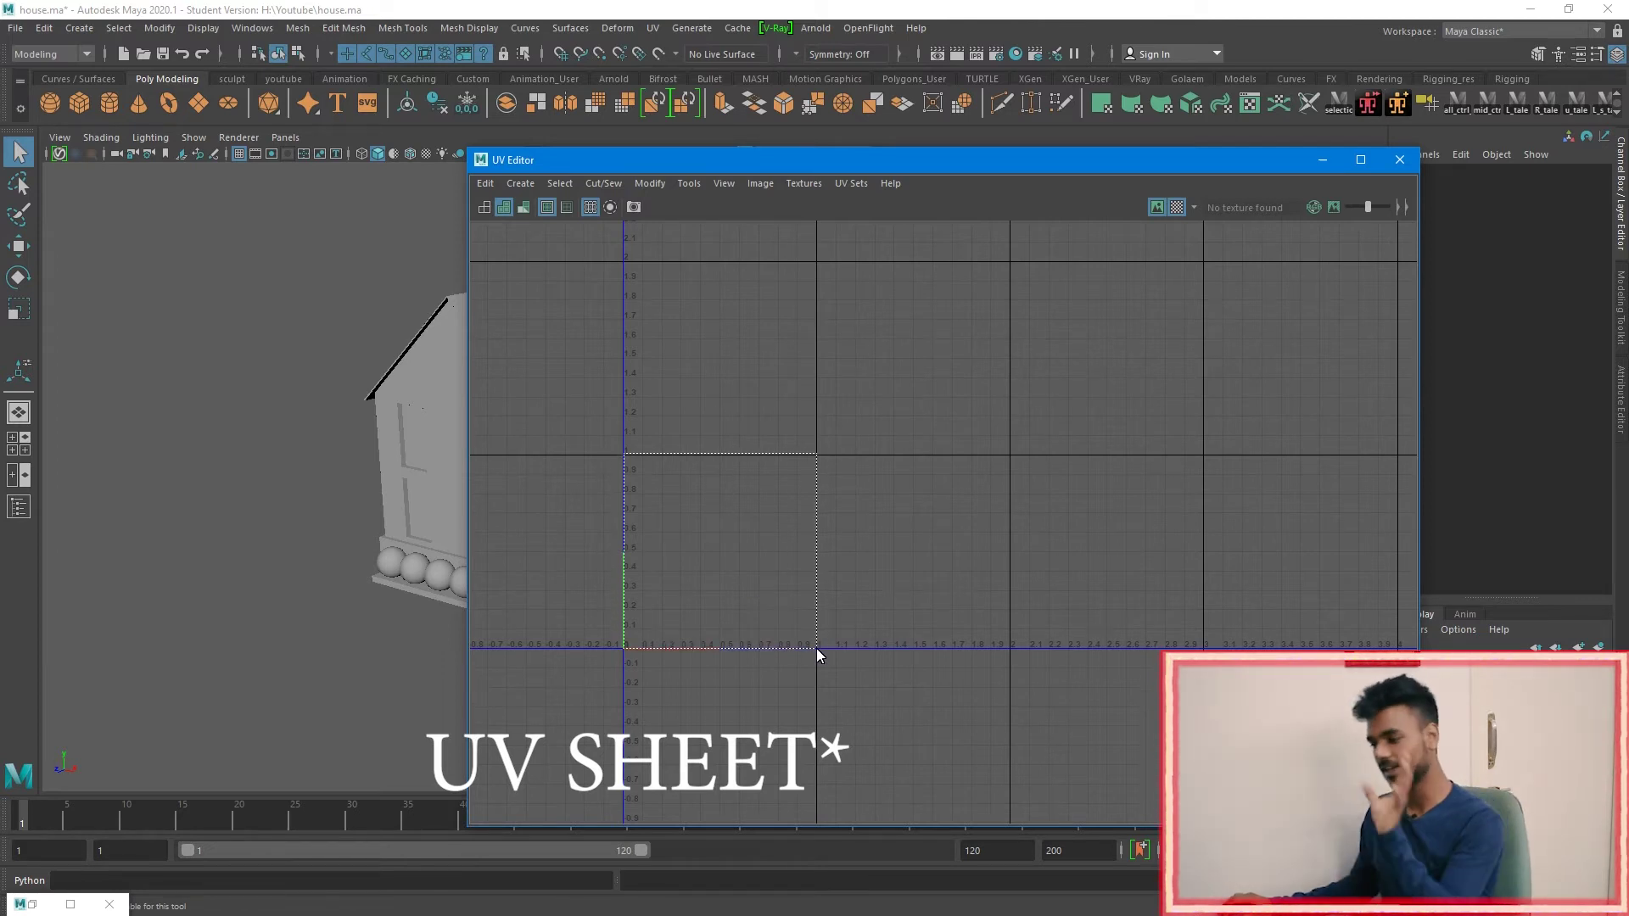
{"action": "left_click_drag", "start_coordinate": [816, 648], "coordinate": [817, 648]}
{"action": "scroll", "coordinate": [817, 648], "scroll_direction": "down", "scroll_amount": 3}
{"action": "left_click_drag", "start_coordinate": [1188, 277], "coordinate": [502, 511]}
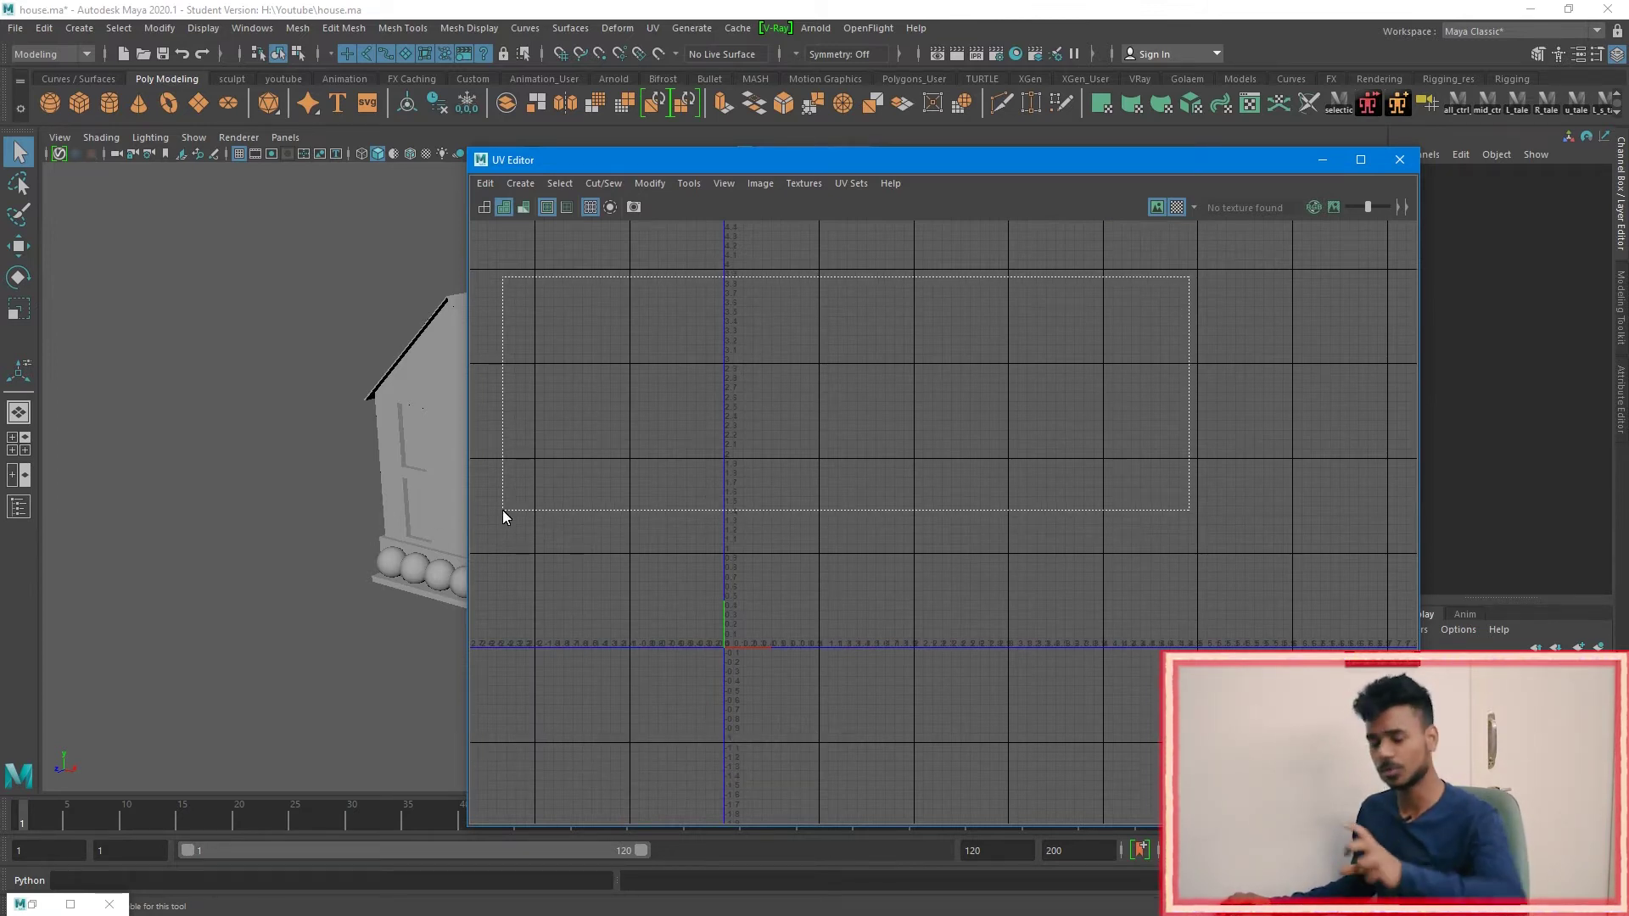
{"action": "left_click_drag", "start_coordinate": [503, 510], "coordinate": [929, 497]}
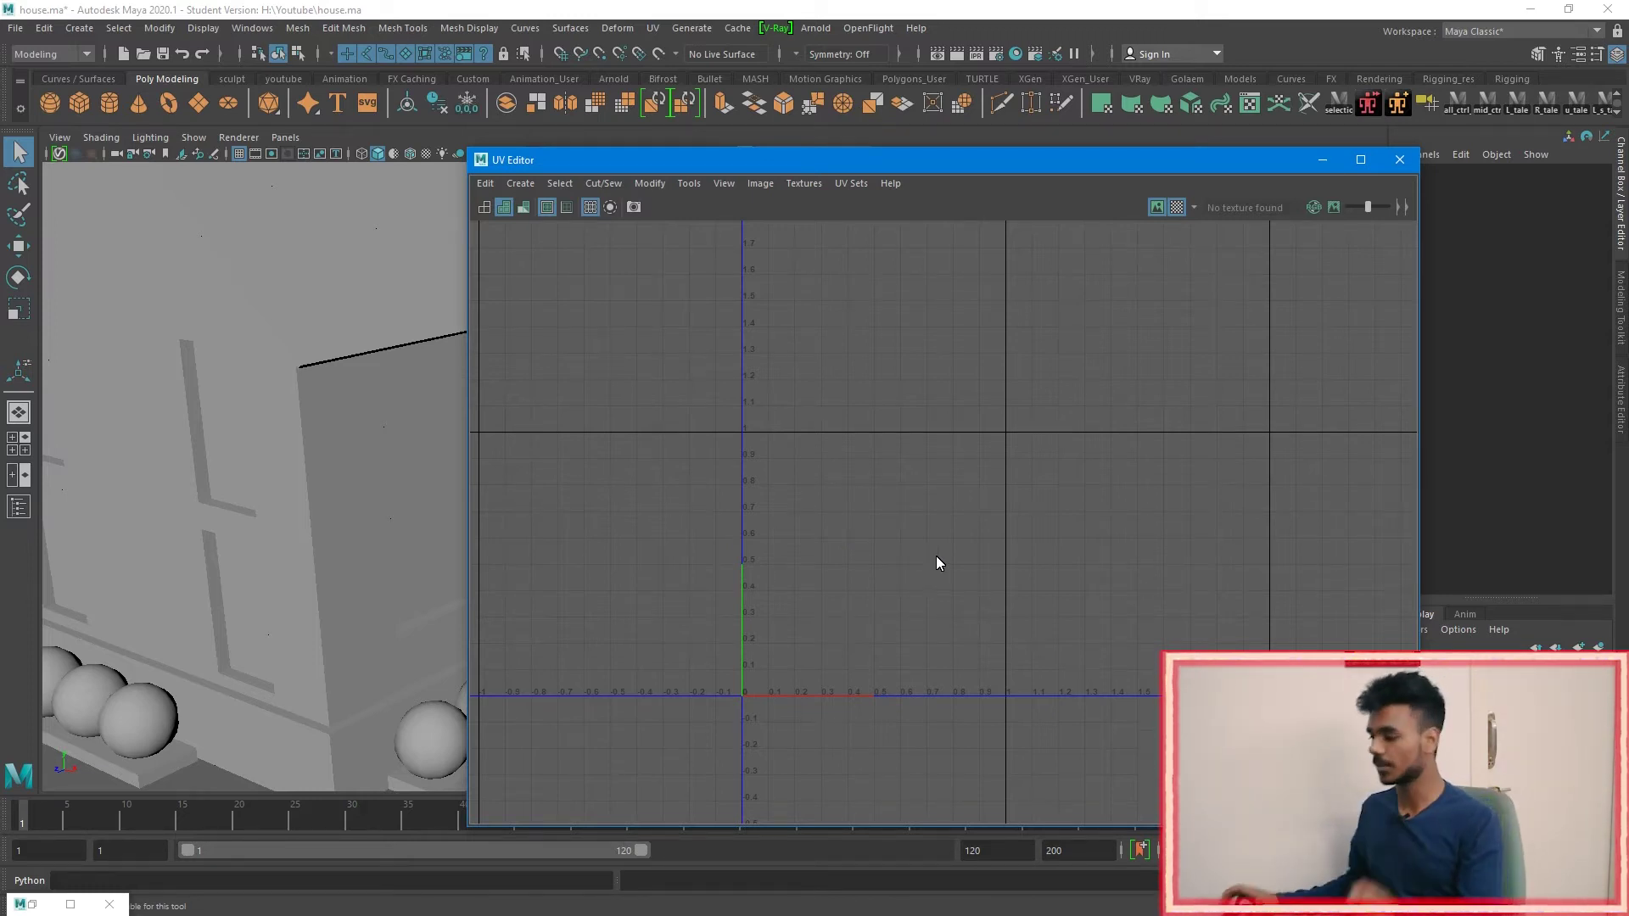
{"action": "left_click_drag", "start_coordinate": [735, 433], "coordinate": [1010, 704]}
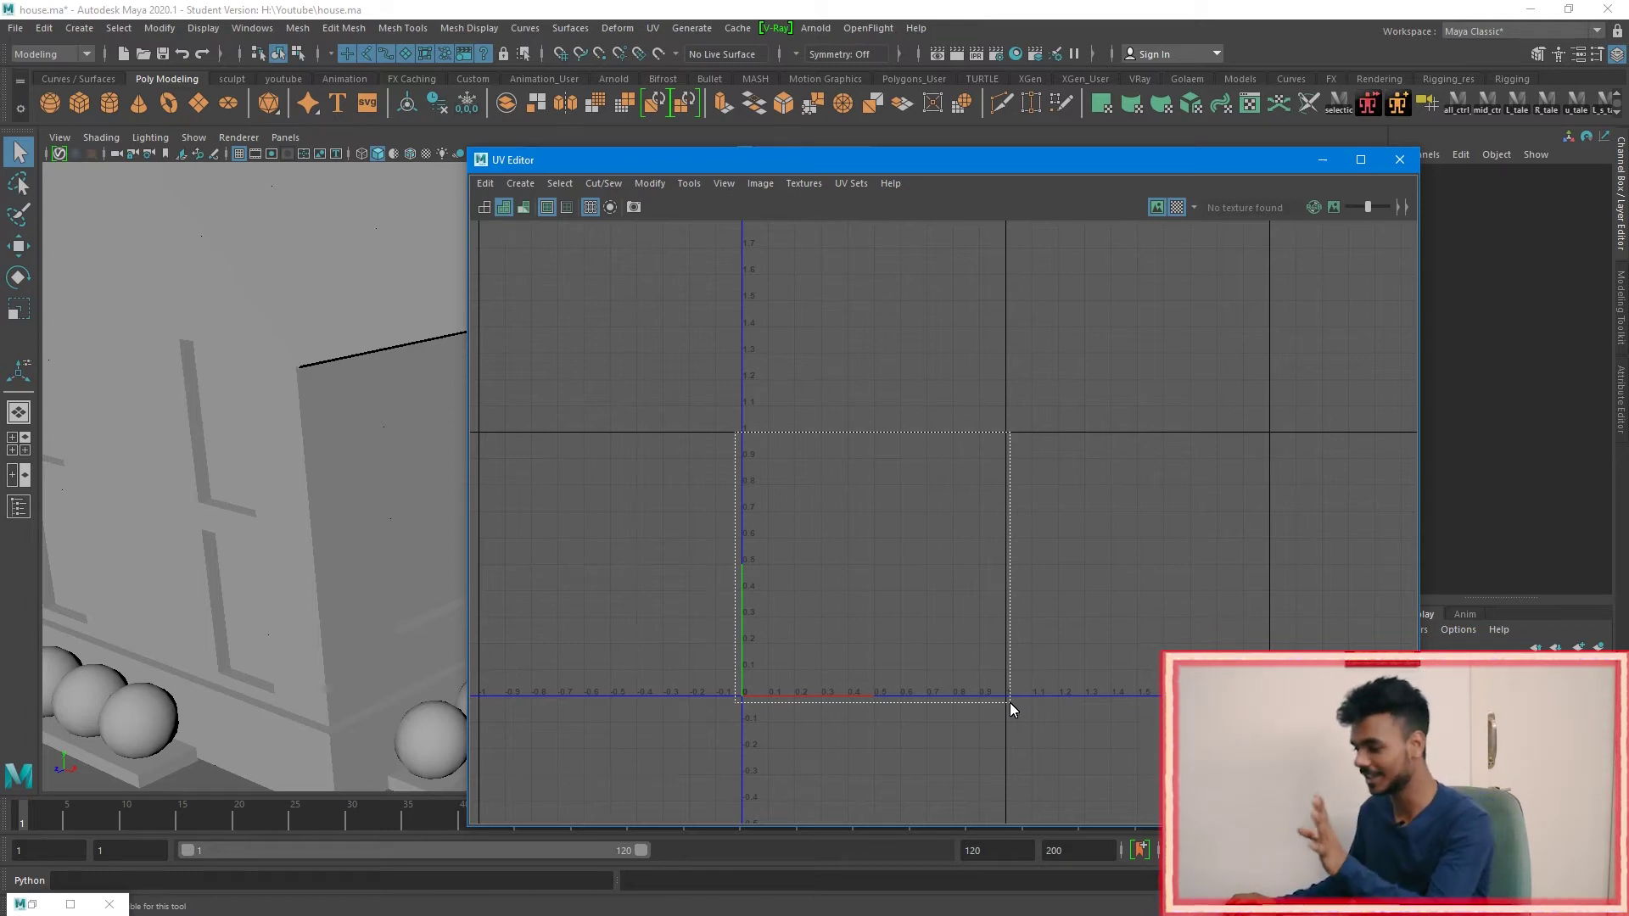
{"action": "left_click_drag", "start_coordinate": [737, 427], "coordinate": [1015, 716]}
Step: Select the house walls and examine where their UV shells lie relative to the 0 to 1 tile
{"action": "left_click", "coordinate": [307, 445]}
{"action": "scroll", "coordinate": [942, 396], "scroll_direction": "down", "scroll_amount": 3}
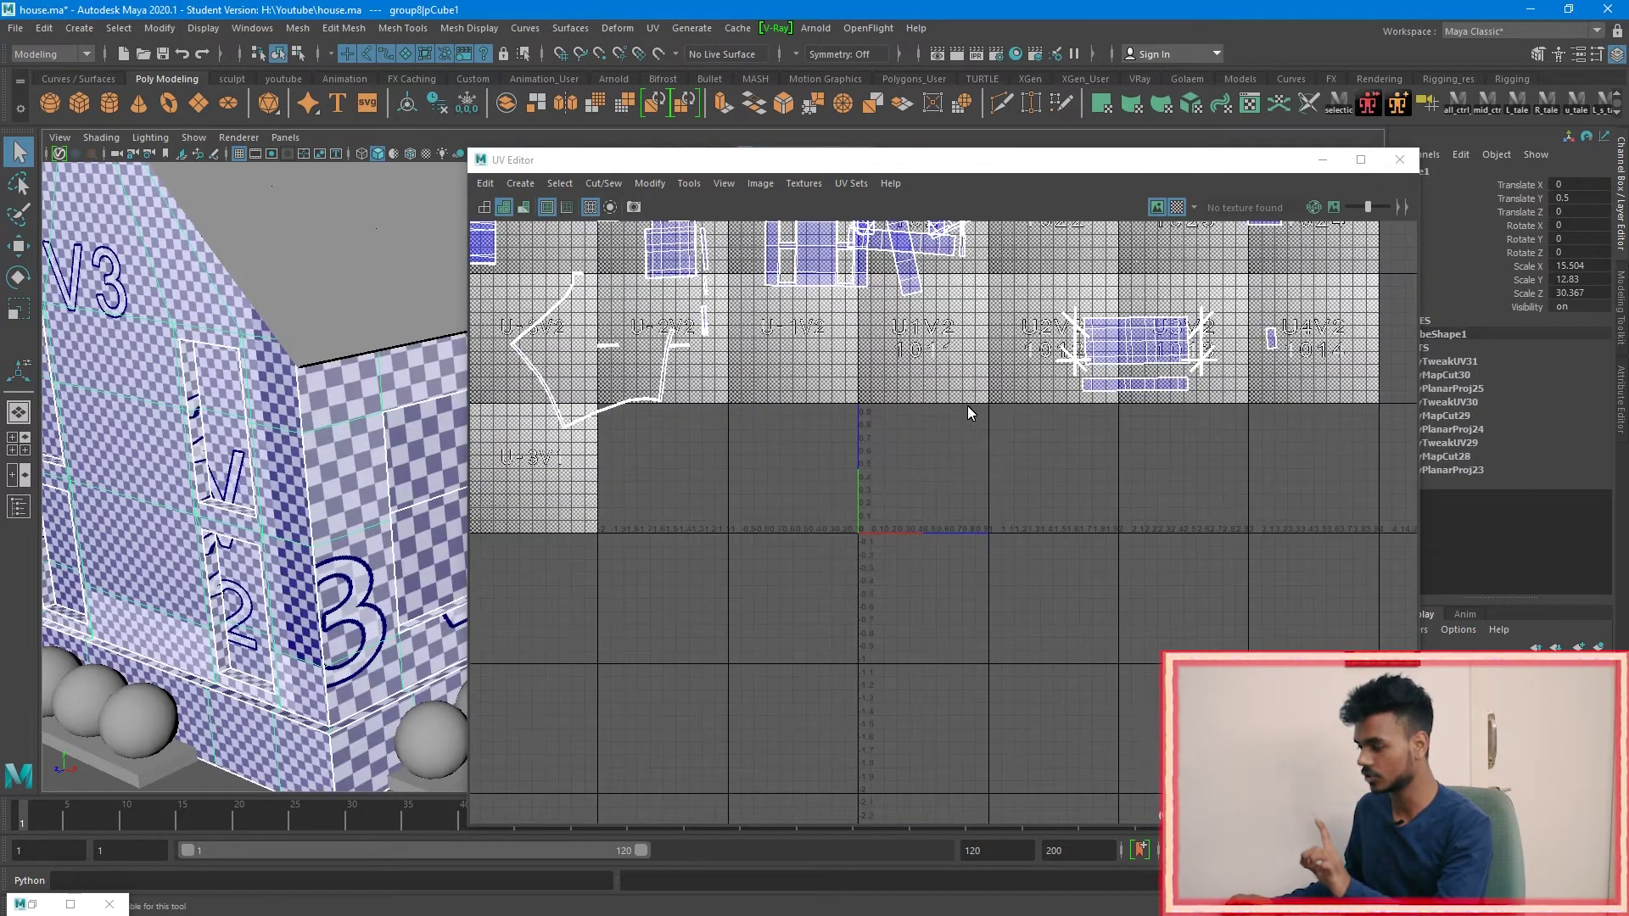
{"action": "right_click_drag", "start_coordinate": [1188, 428], "coordinate": [1200, 433]}
{"action": "left_click_drag", "start_coordinate": [1200, 431], "coordinate": [962, 242]}
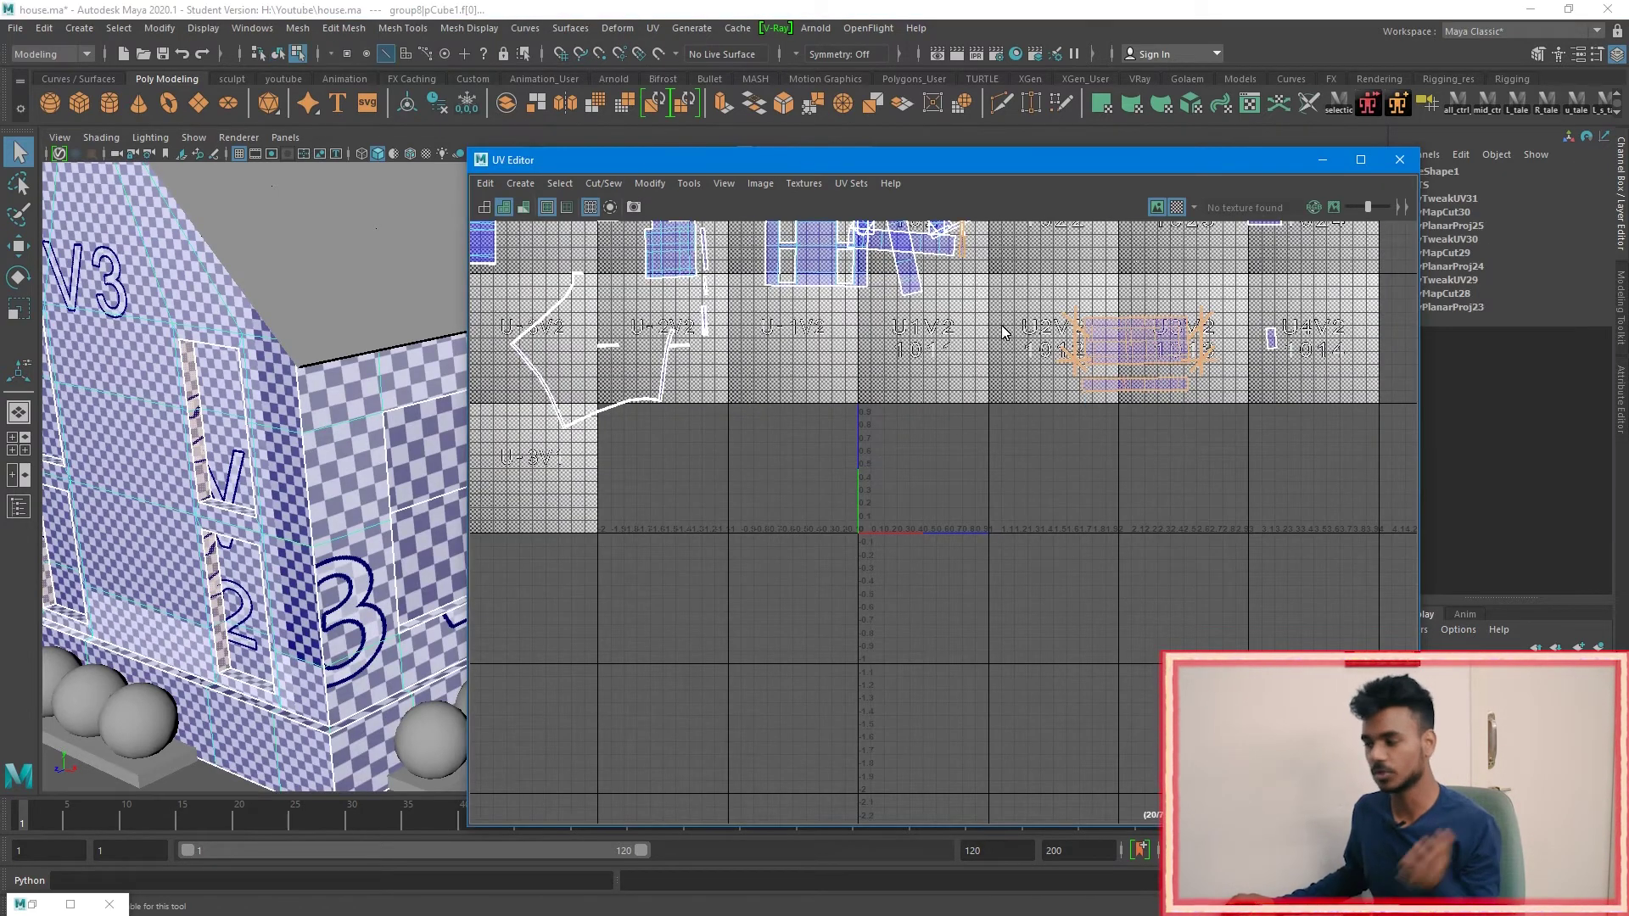
{"action": "right_click_drag", "start_coordinate": [938, 360], "coordinate": [1173, 284]}
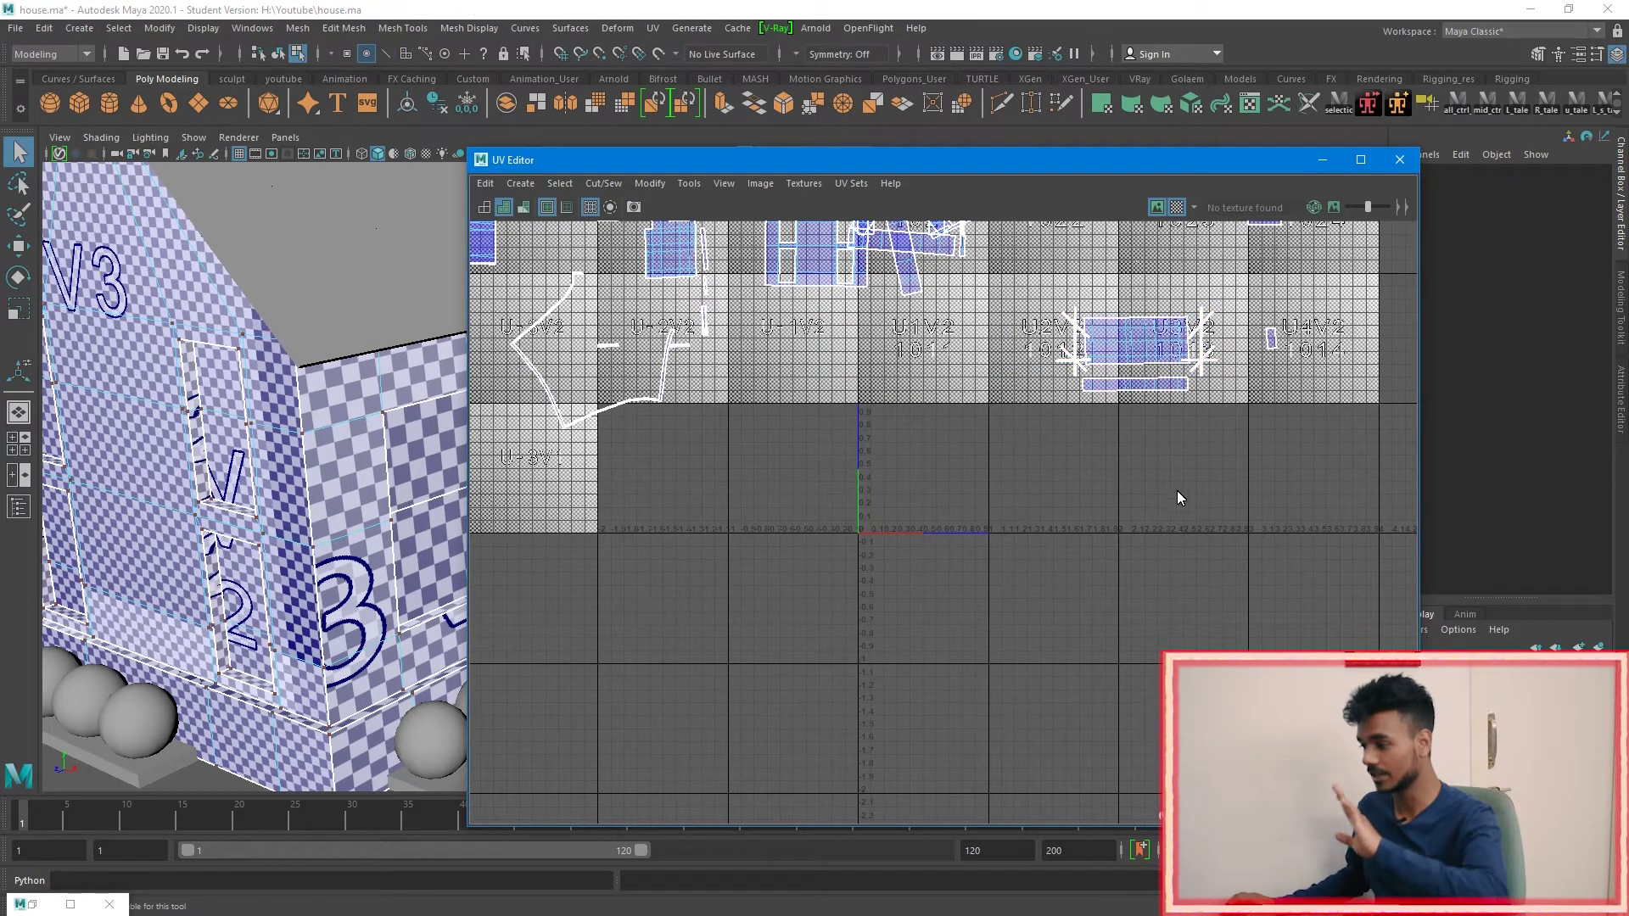
{"action": "scroll", "coordinate": [1052, 573], "scroll_direction": "up", "scroll_amount": 2}
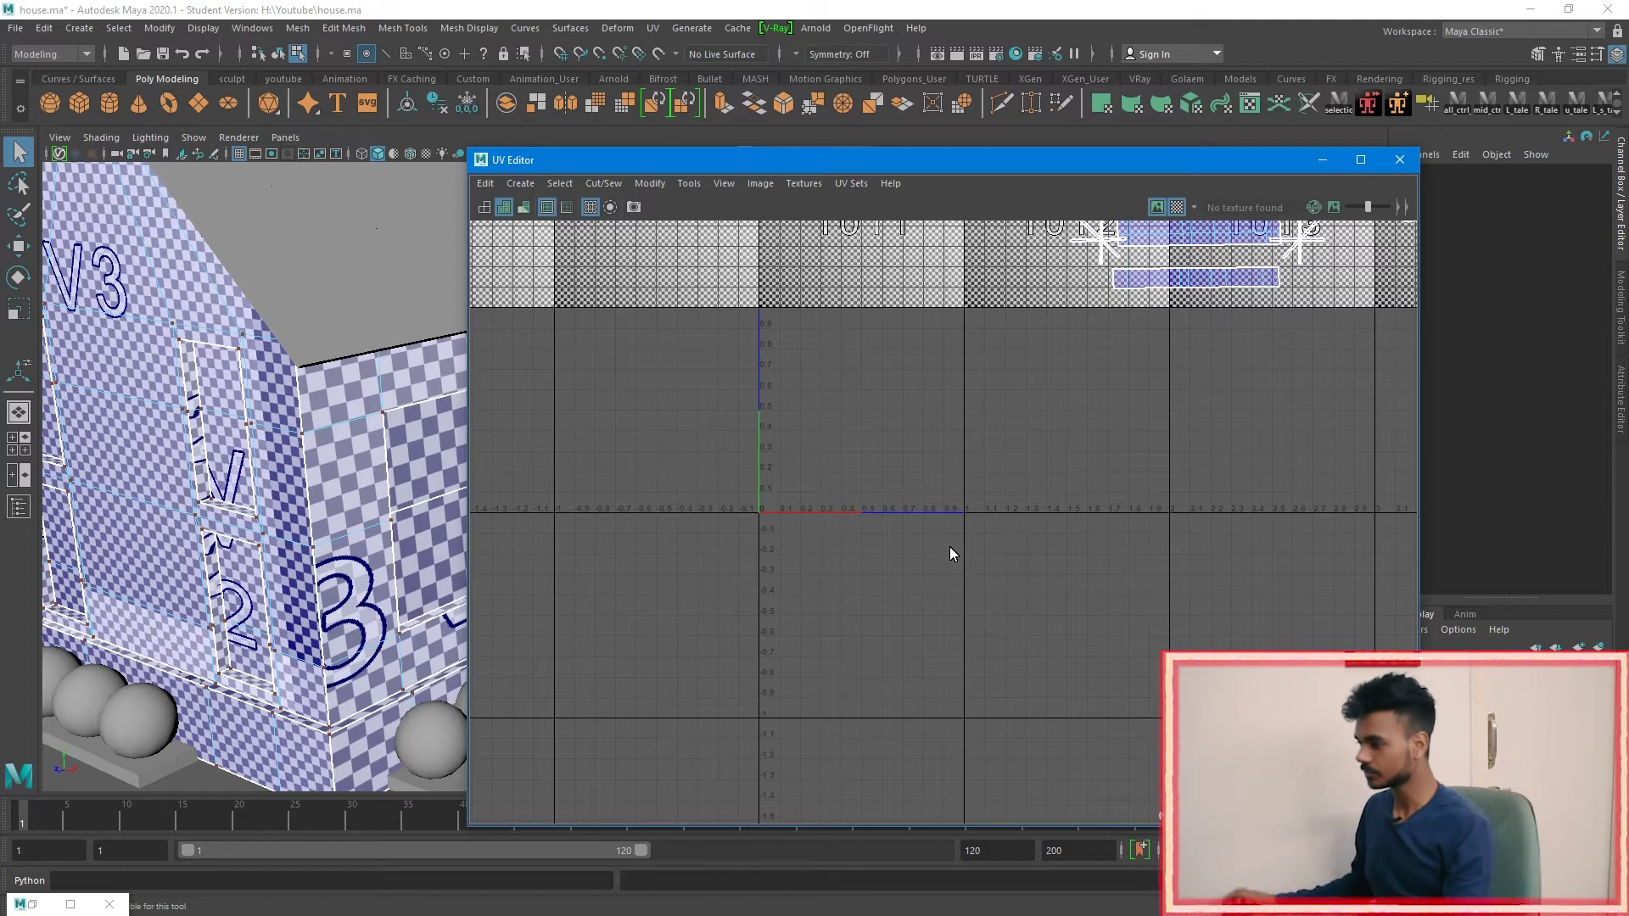
Step: Minimize the UV Editor, return the walls to object selection and deselect everything in the viewport
{"action": "left_click", "coordinate": [1321, 159]}
{"action": "scroll", "coordinate": [921, 482], "scroll_direction": "down", "scroll_amount": 5}
{"action": "right_click_drag", "start_coordinate": [791, 470], "coordinate": [1154, 287]}
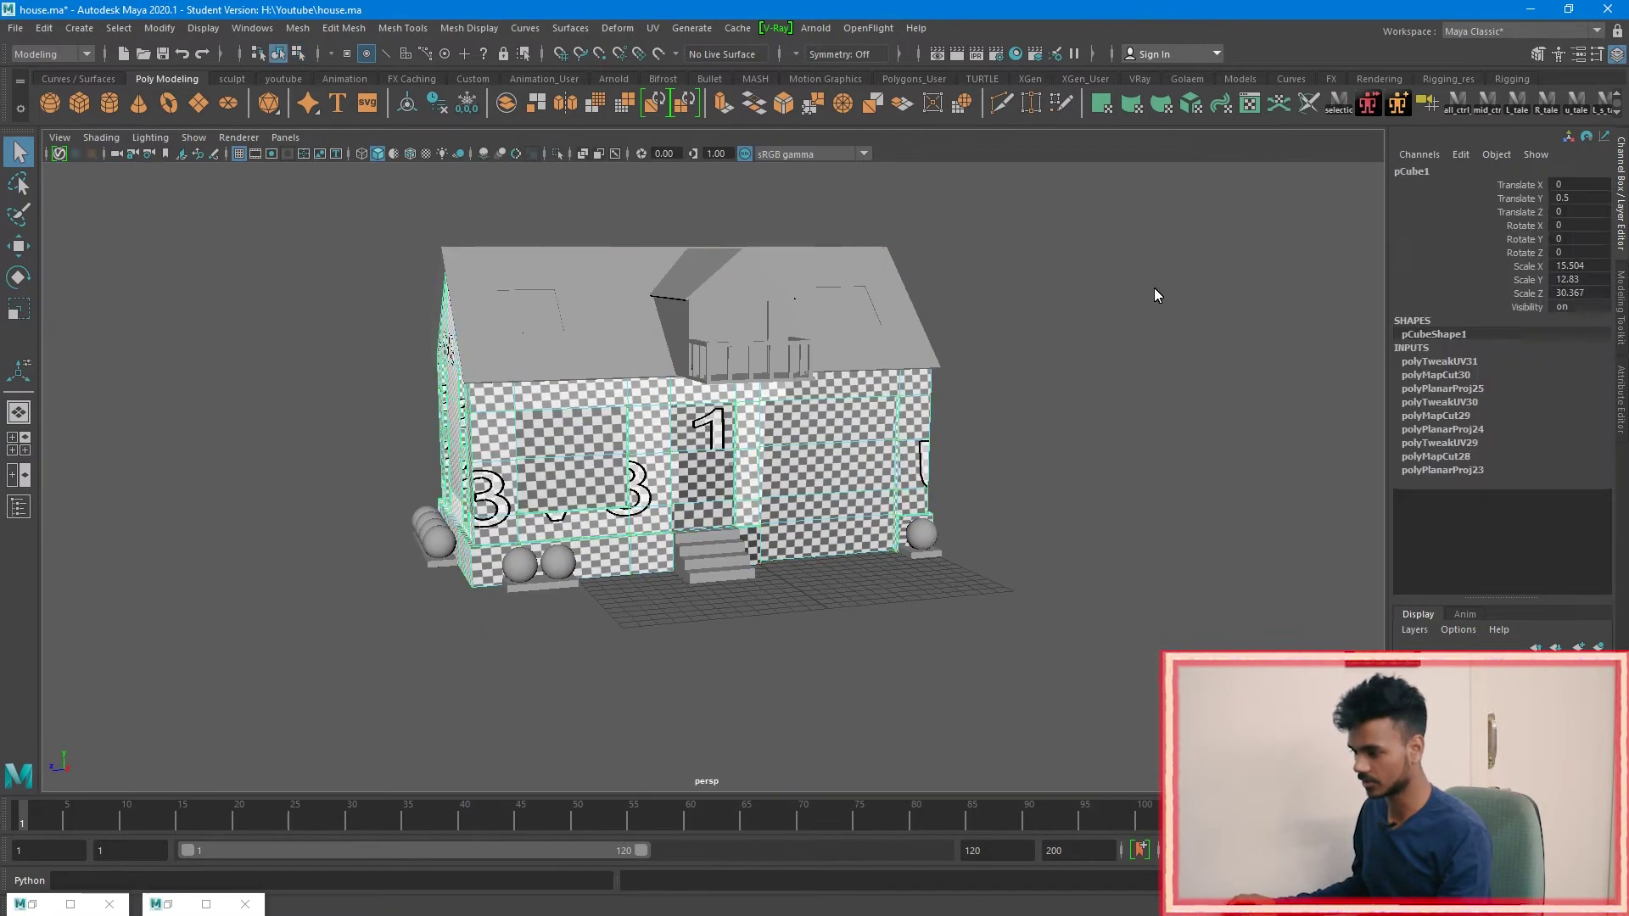
{"action": "left_click", "coordinate": [1153, 288]}
{"action": "scroll", "coordinate": [996, 390], "scroll_direction": "up", "scroll_amount": 5}
{"action": "left_click_drag", "start_coordinate": [996, 391], "coordinate": [954, 396], "text": "alt"}
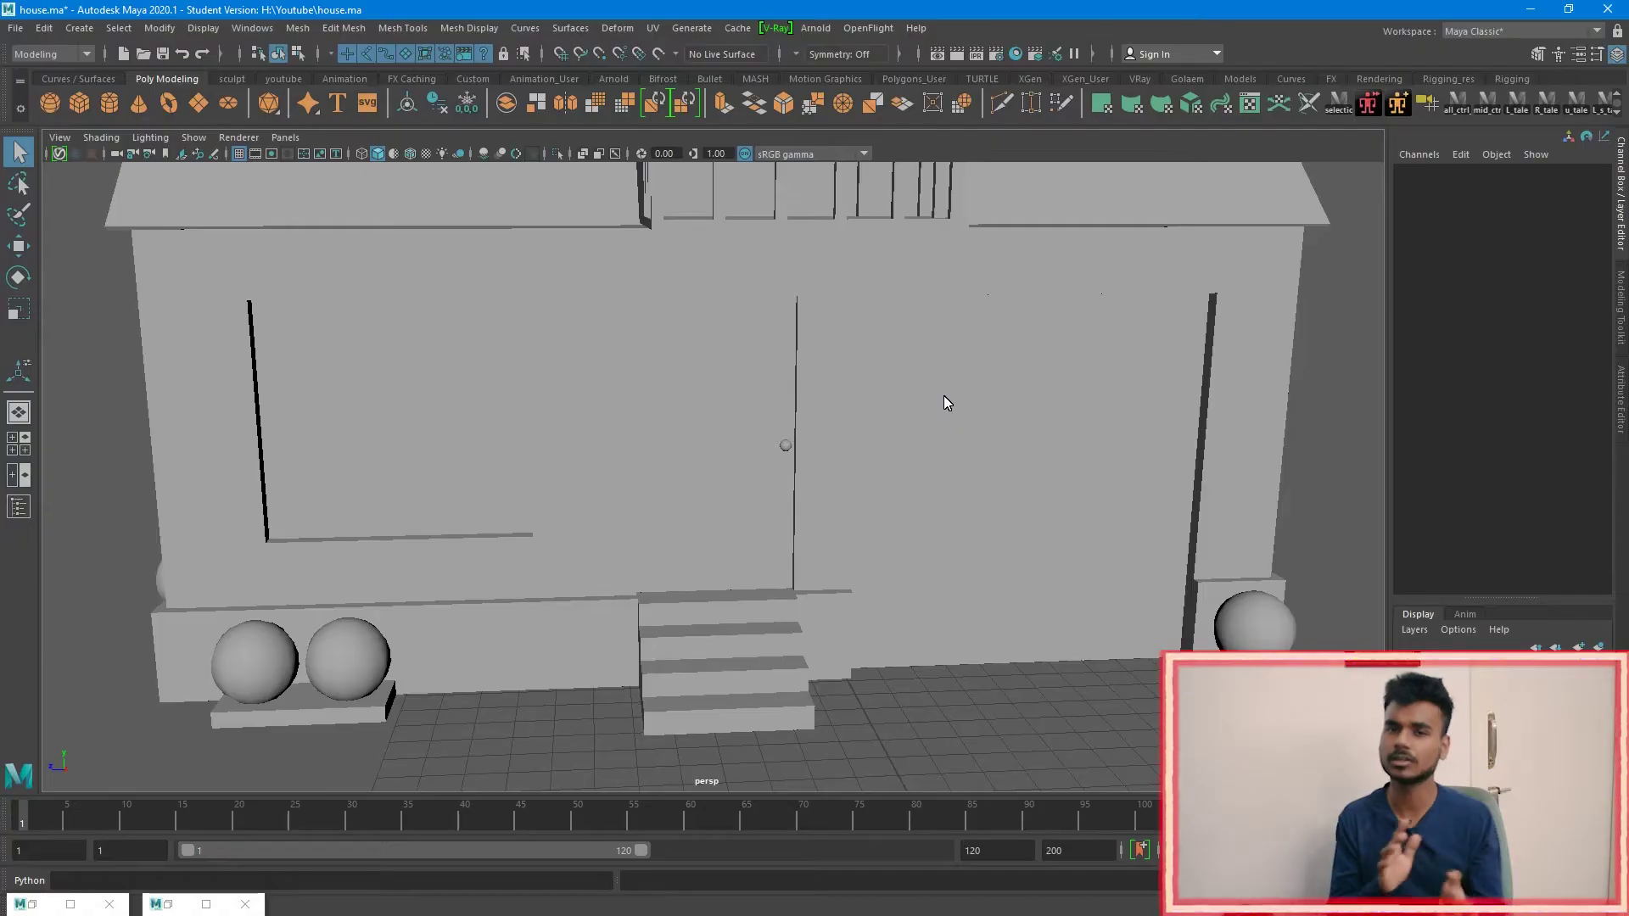
Step: Select the whole house model, examine its combined UV layout in the UV Editor, and minimize the editor
{"action": "scroll", "coordinate": [943, 395], "scroll_direction": "down", "scroll_amount": 6}
{"action": "left_click_drag", "start_coordinate": [404, 216], "coordinate": [1050, 610]}
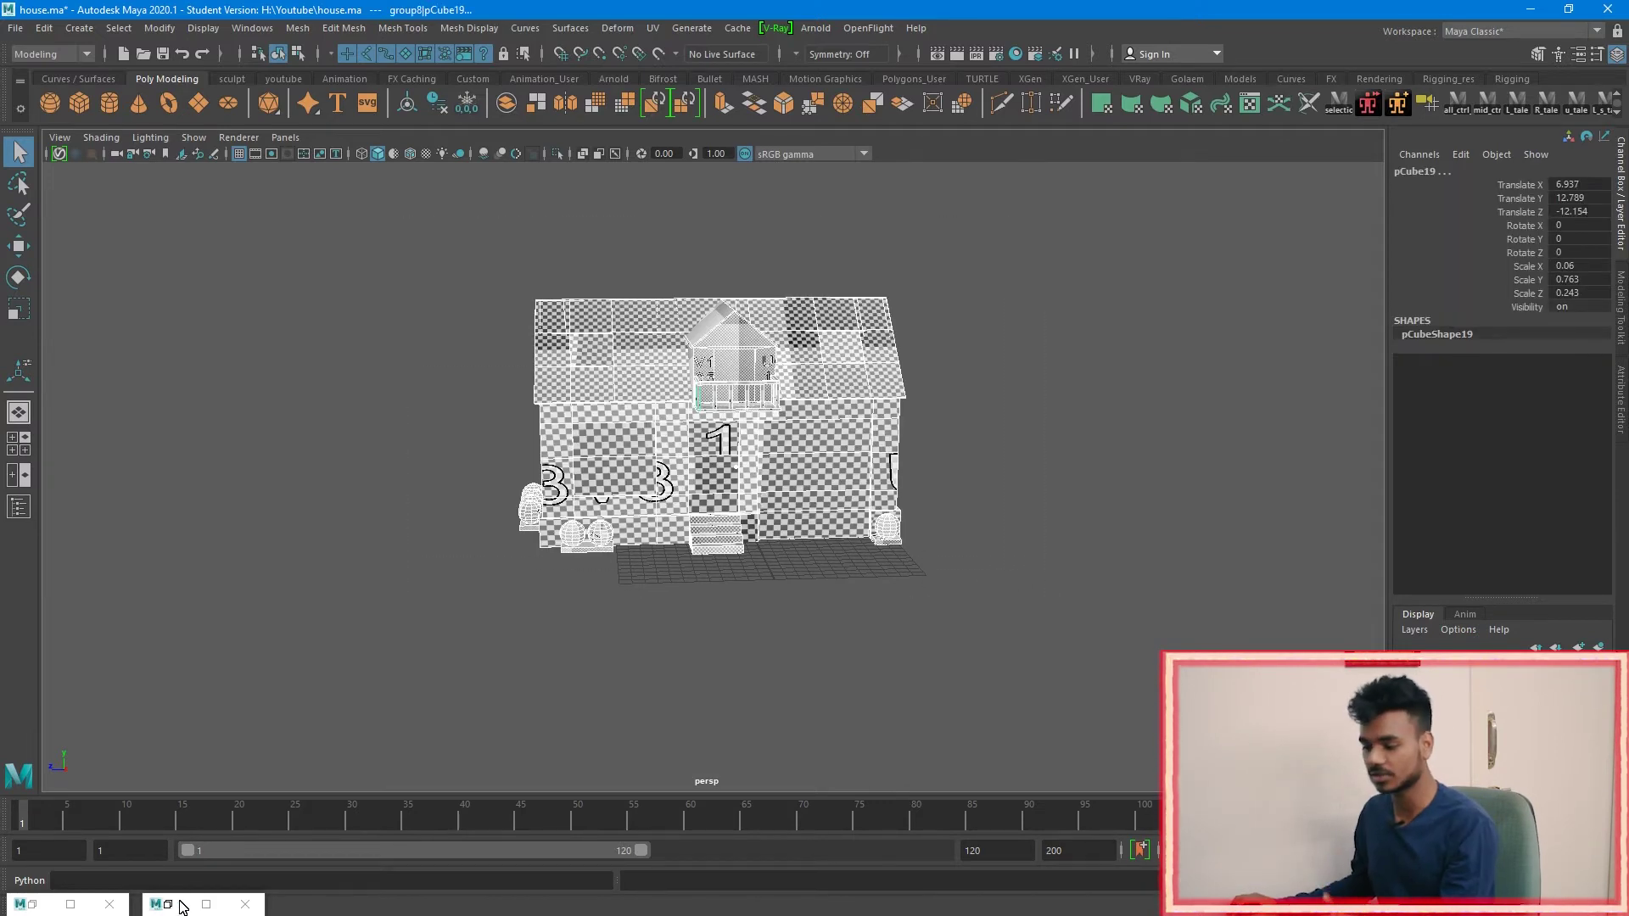
{"action": "left_click", "coordinate": [182, 906]}
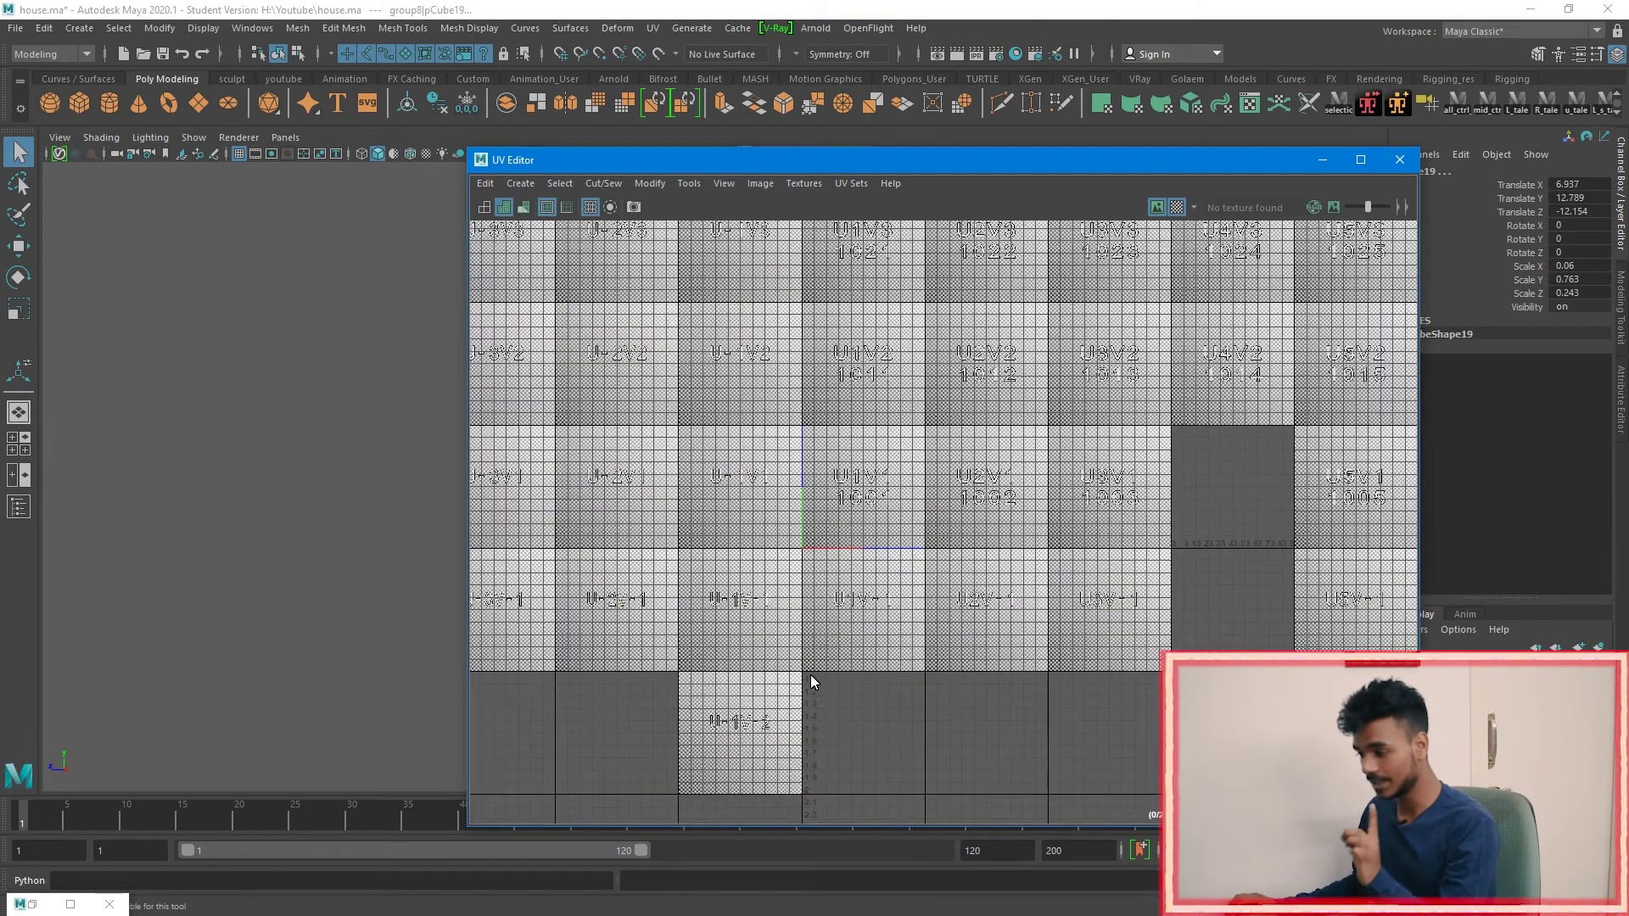
{"action": "left_click_drag", "start_coordinate": [909, 765], "coordinate": [918, 796]}
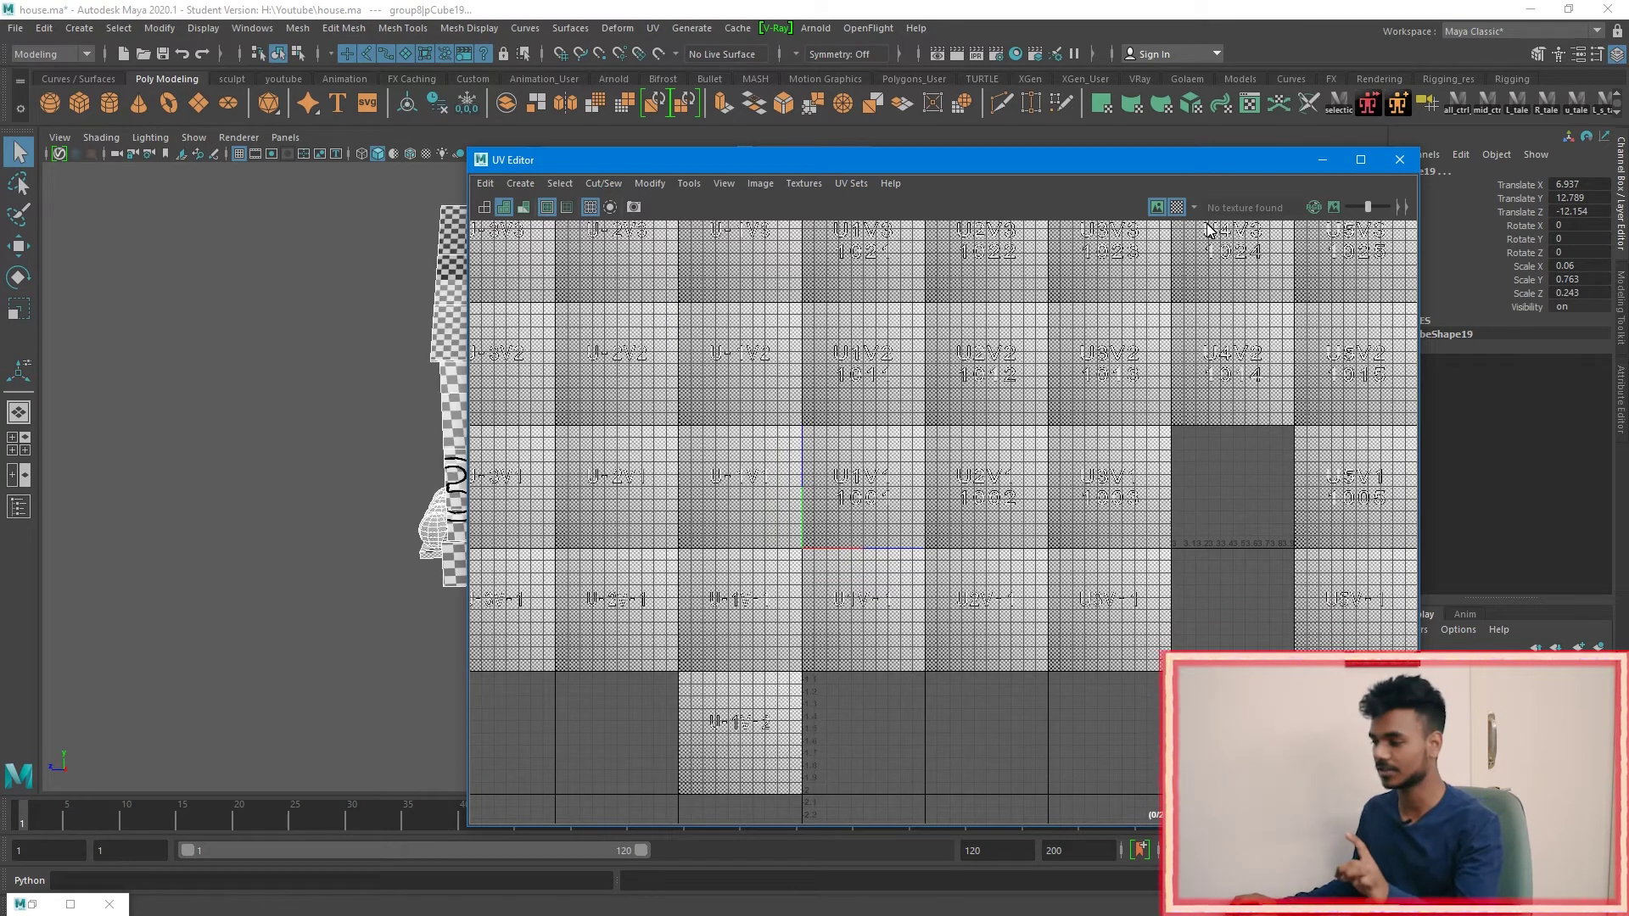
{"action": "left_click", "coordinate": [1317, 163]}
{"action": "scroll", "coordinate": [630, 567], "scroll_direction": "up", "scroll_amount": 4}
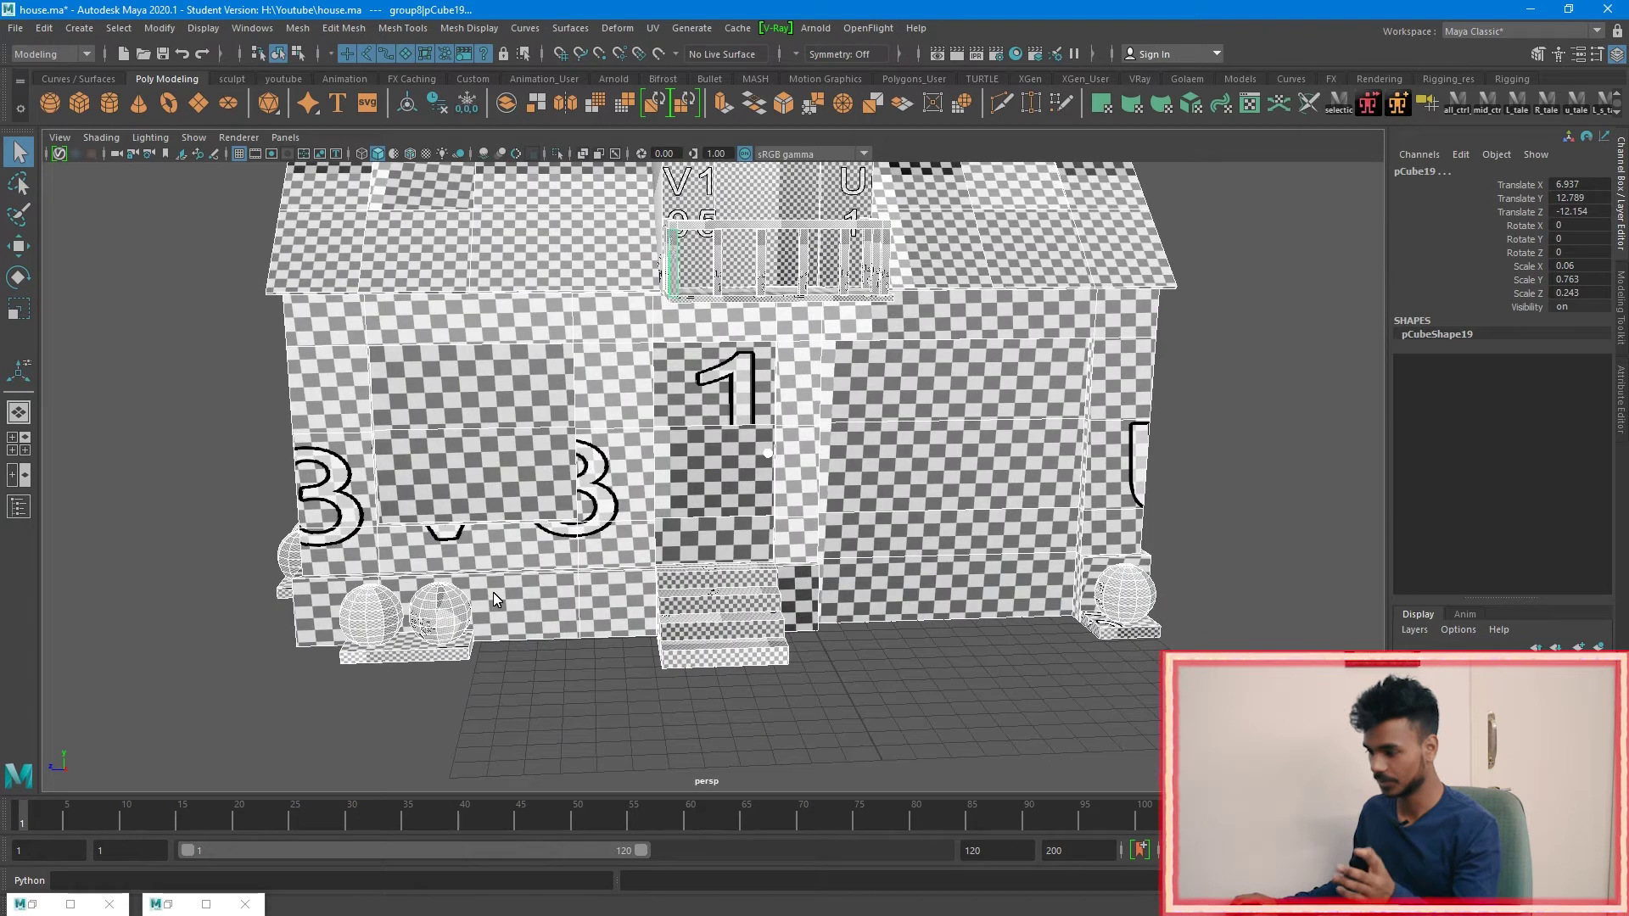
Step: Select a front bush sphere, the house walls and the front steps in turn to compare their checker sizes
{"action": "left_click", "coordinate": [448, 618]}
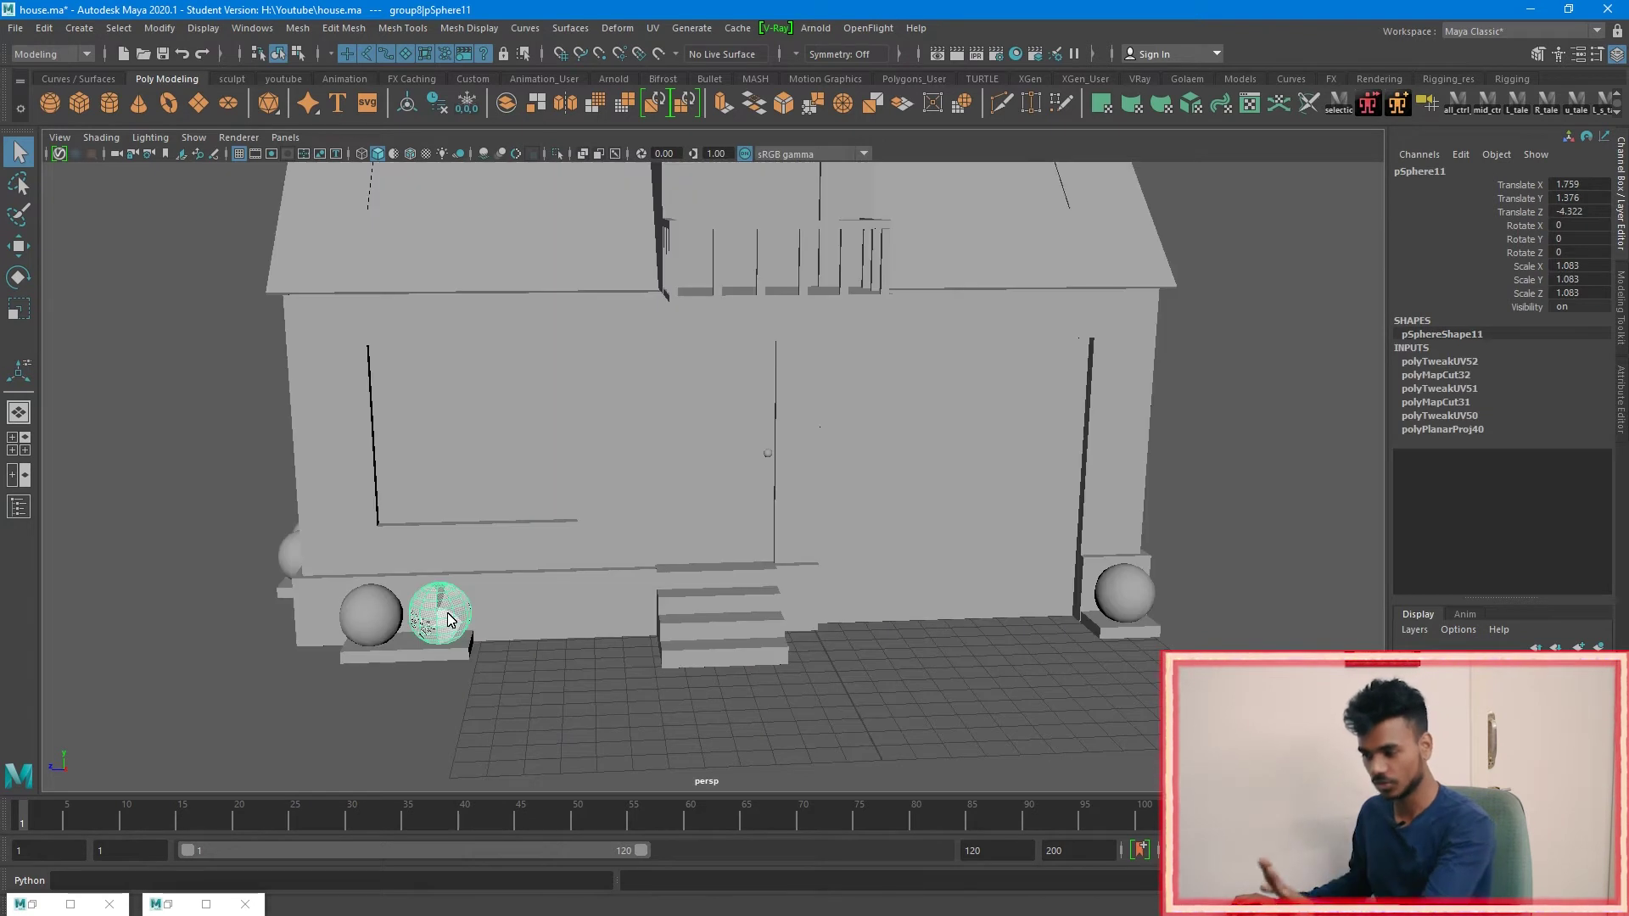
{"action": "left_click", "coordinate": [704, 435]}
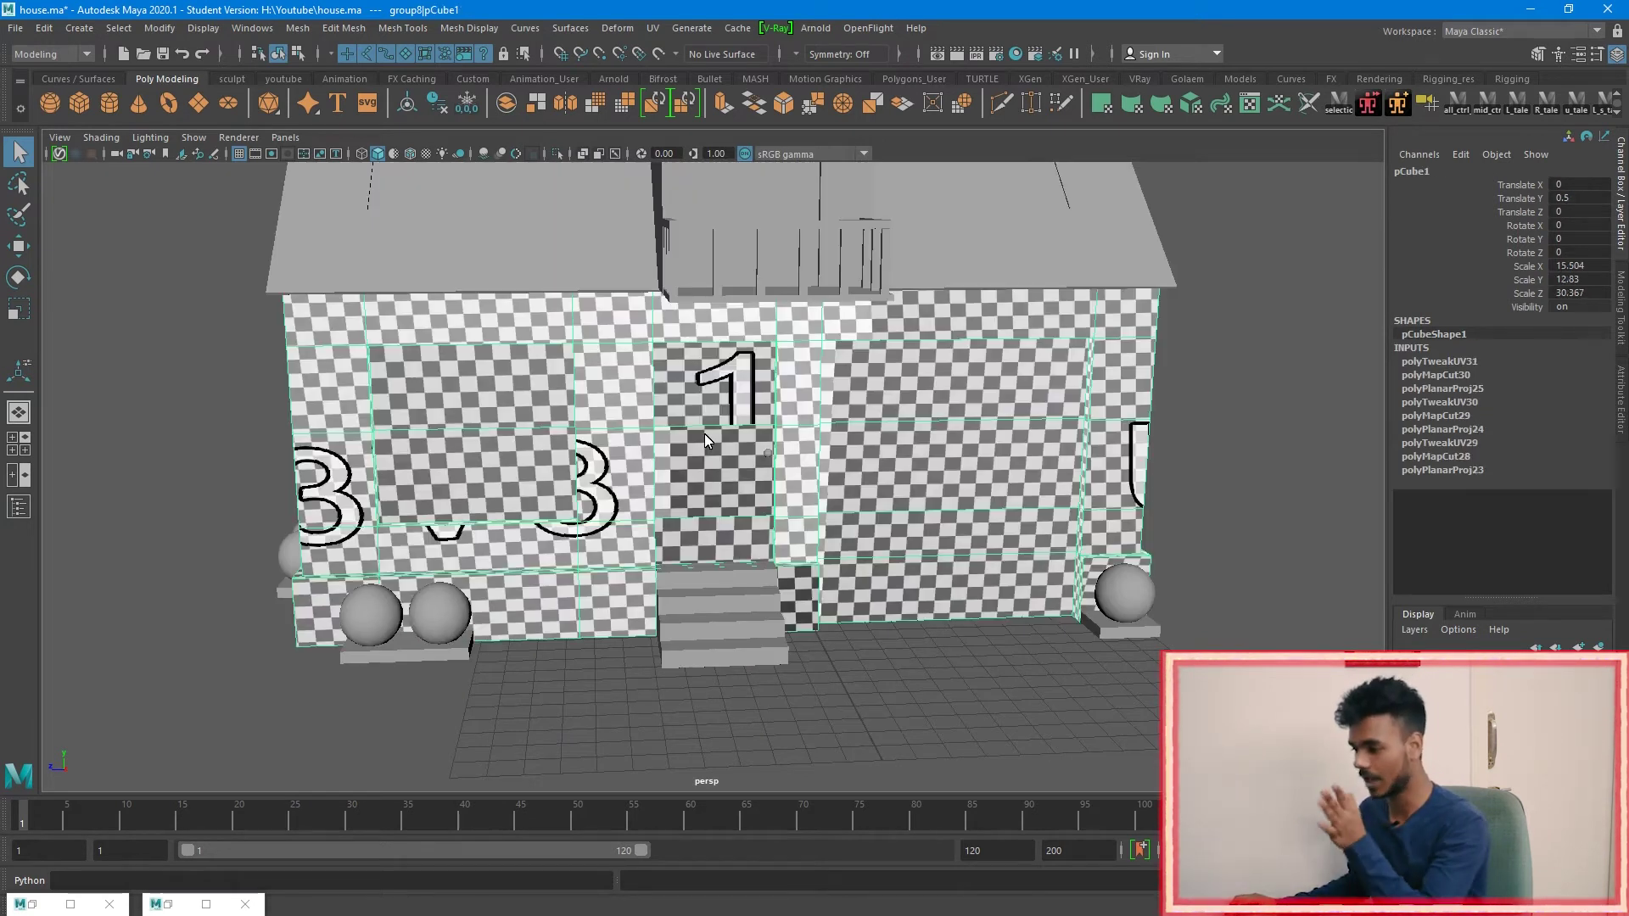
{"action": "left_click", "coordinate": [715, 610]}
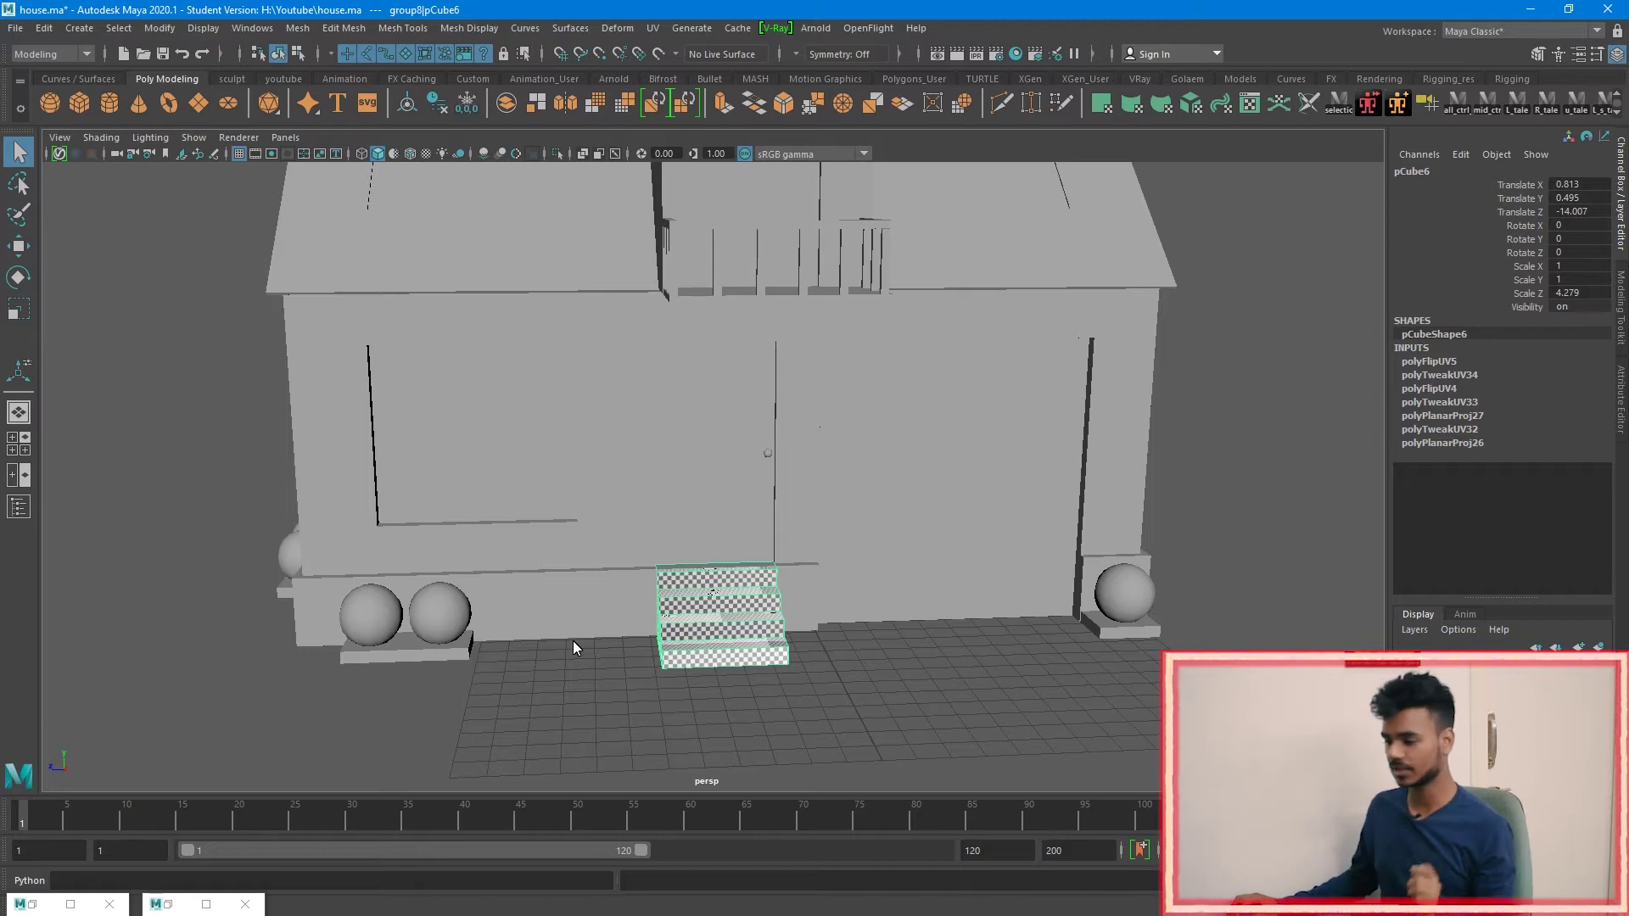
{"action": "key", "text": "Up"}
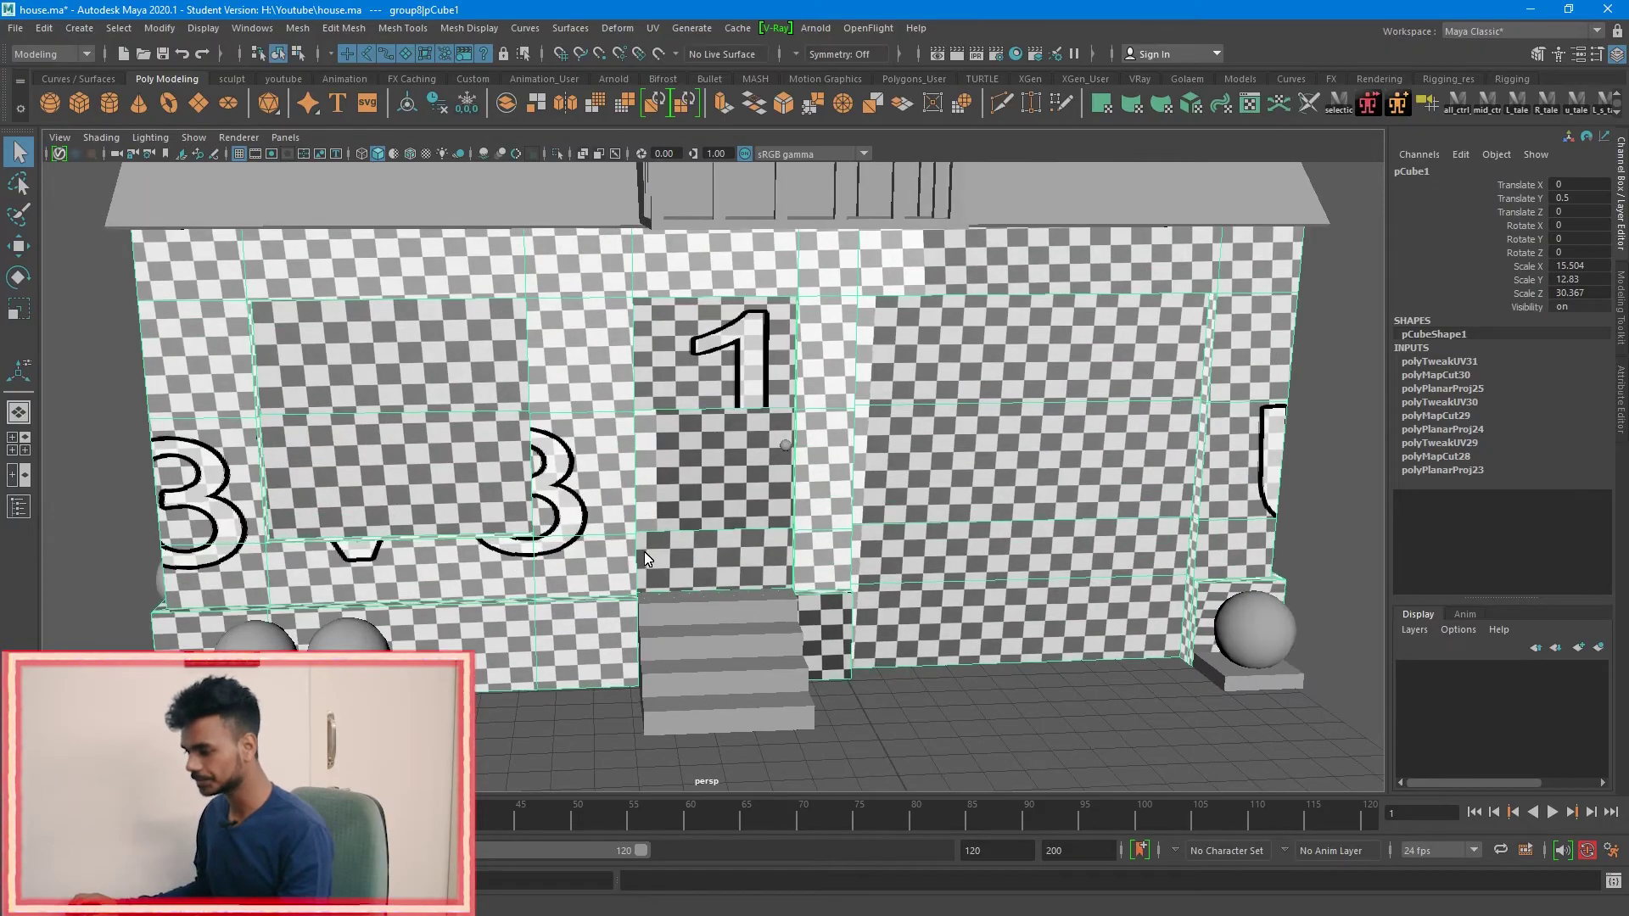
Step: Select the walls together with the front steps, a baluster, the balcony railing and floor, the dormer and the roof
{"action": "left_click_drag", "start_coordinate": [644, 552], "coordinate": [745, 614], "text": "alt"}
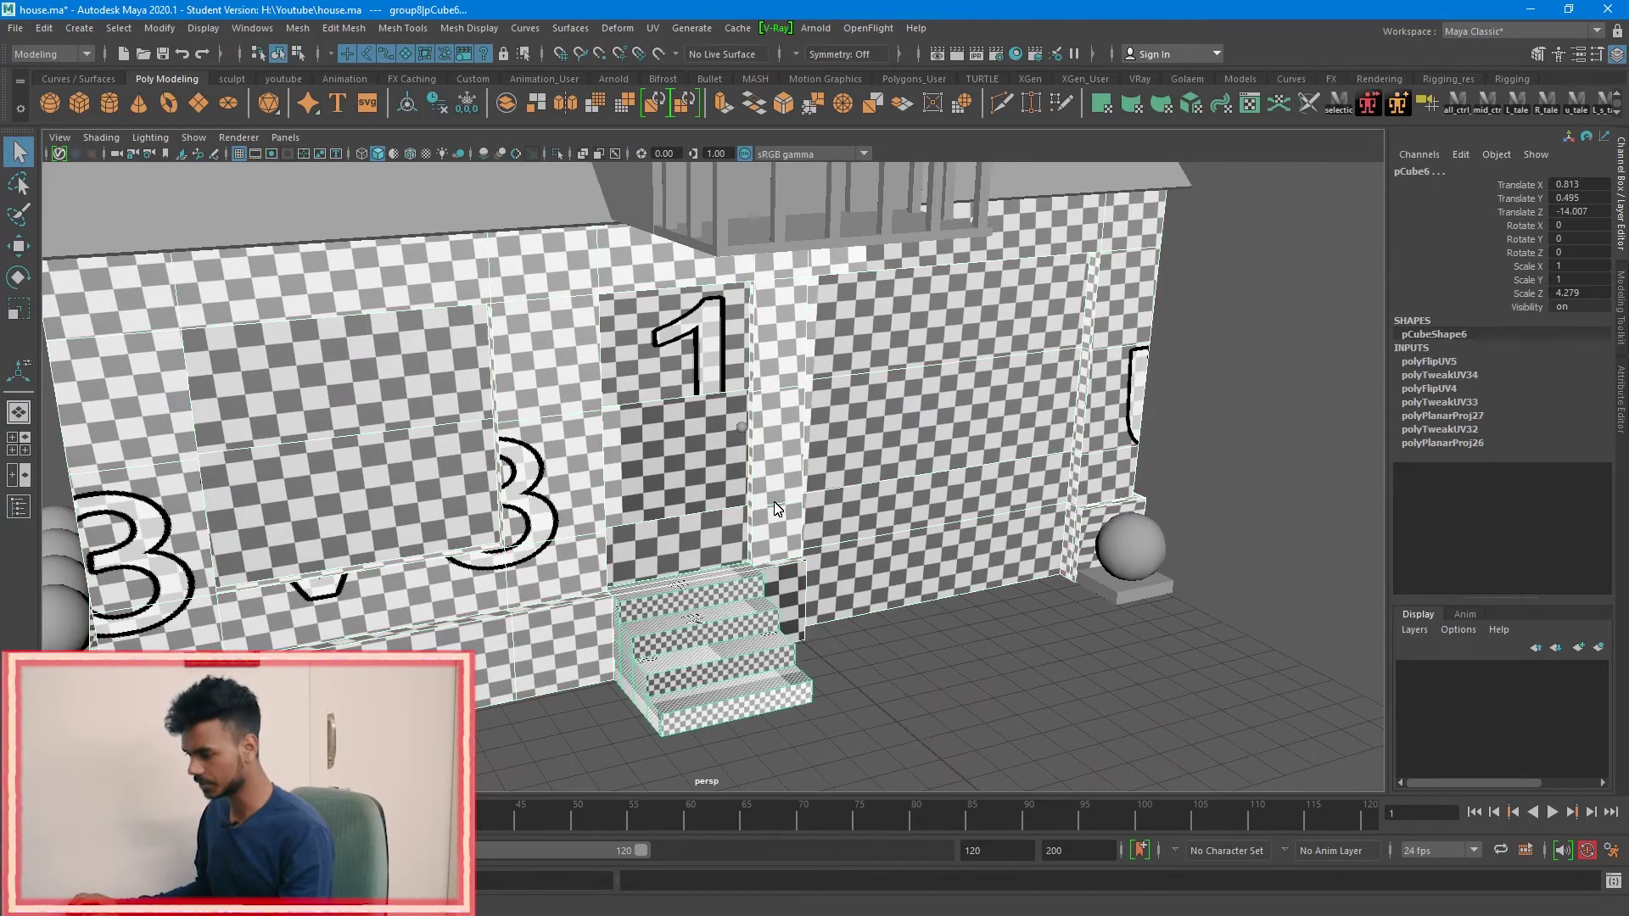
{"action": "left_click_drag", "start_coordinate": [773, 509], "coordinate": [747, 761], "text": "alt"}
{"action": "left_click", "coordinate": [879, 560]}
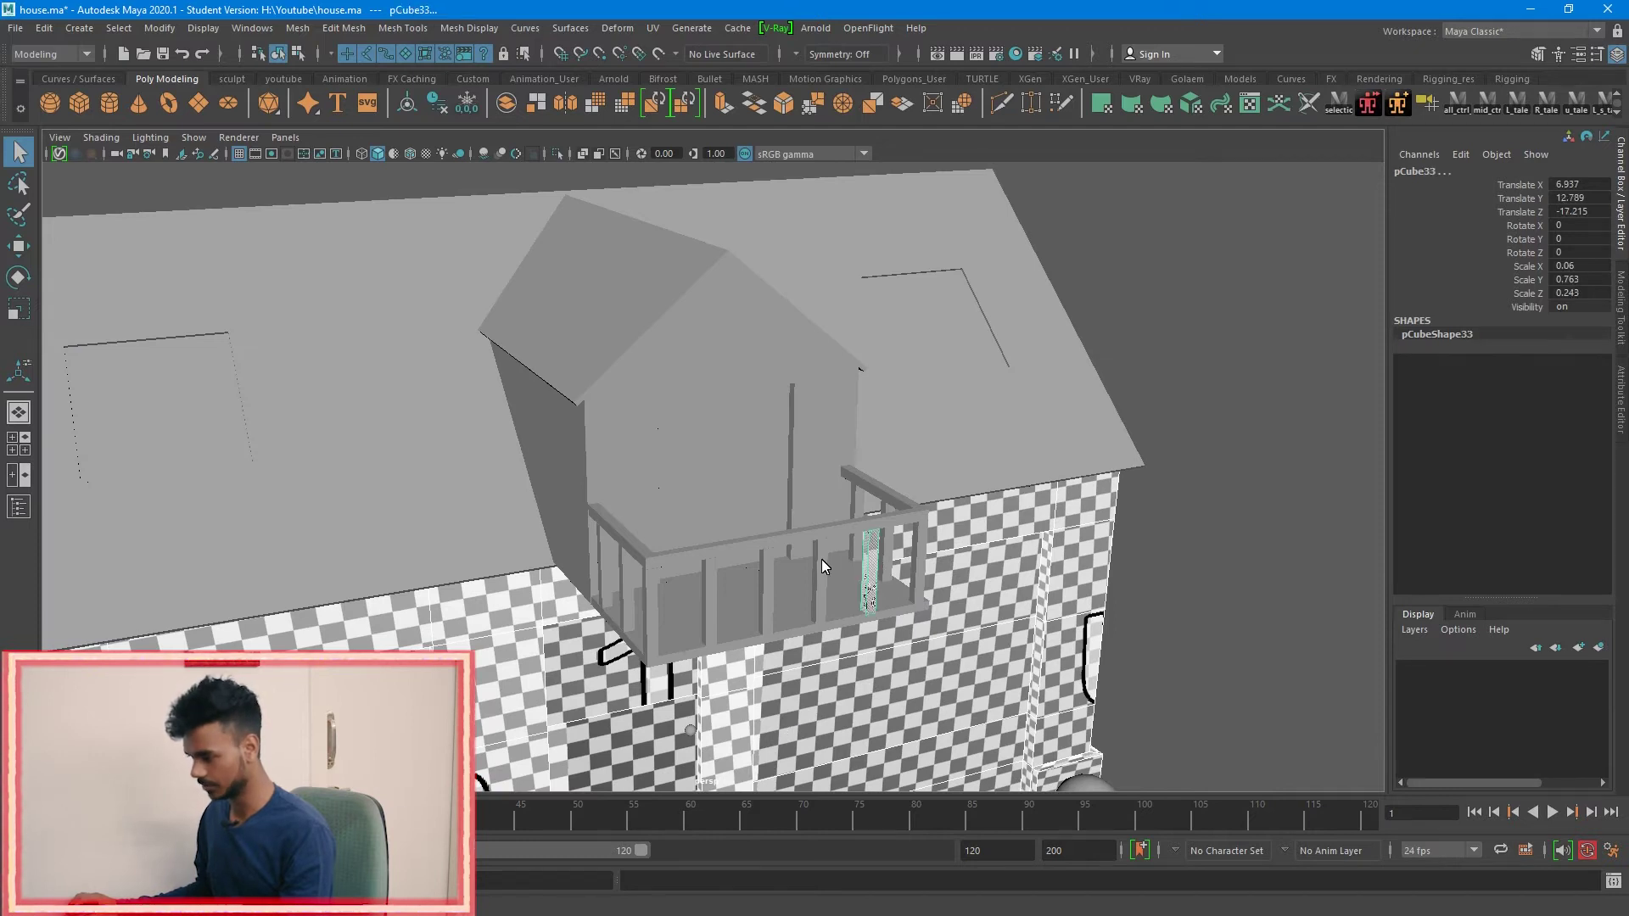
{"action": "left_click_drag", "start_coordinate": [821, 558], "coordinate": [853, 584], "text": "alt"}
{"action": "left_click", "coordinate": [853, 583]}
{"action": "left_click", "coordinate": [858, 633], "text": "shift"}
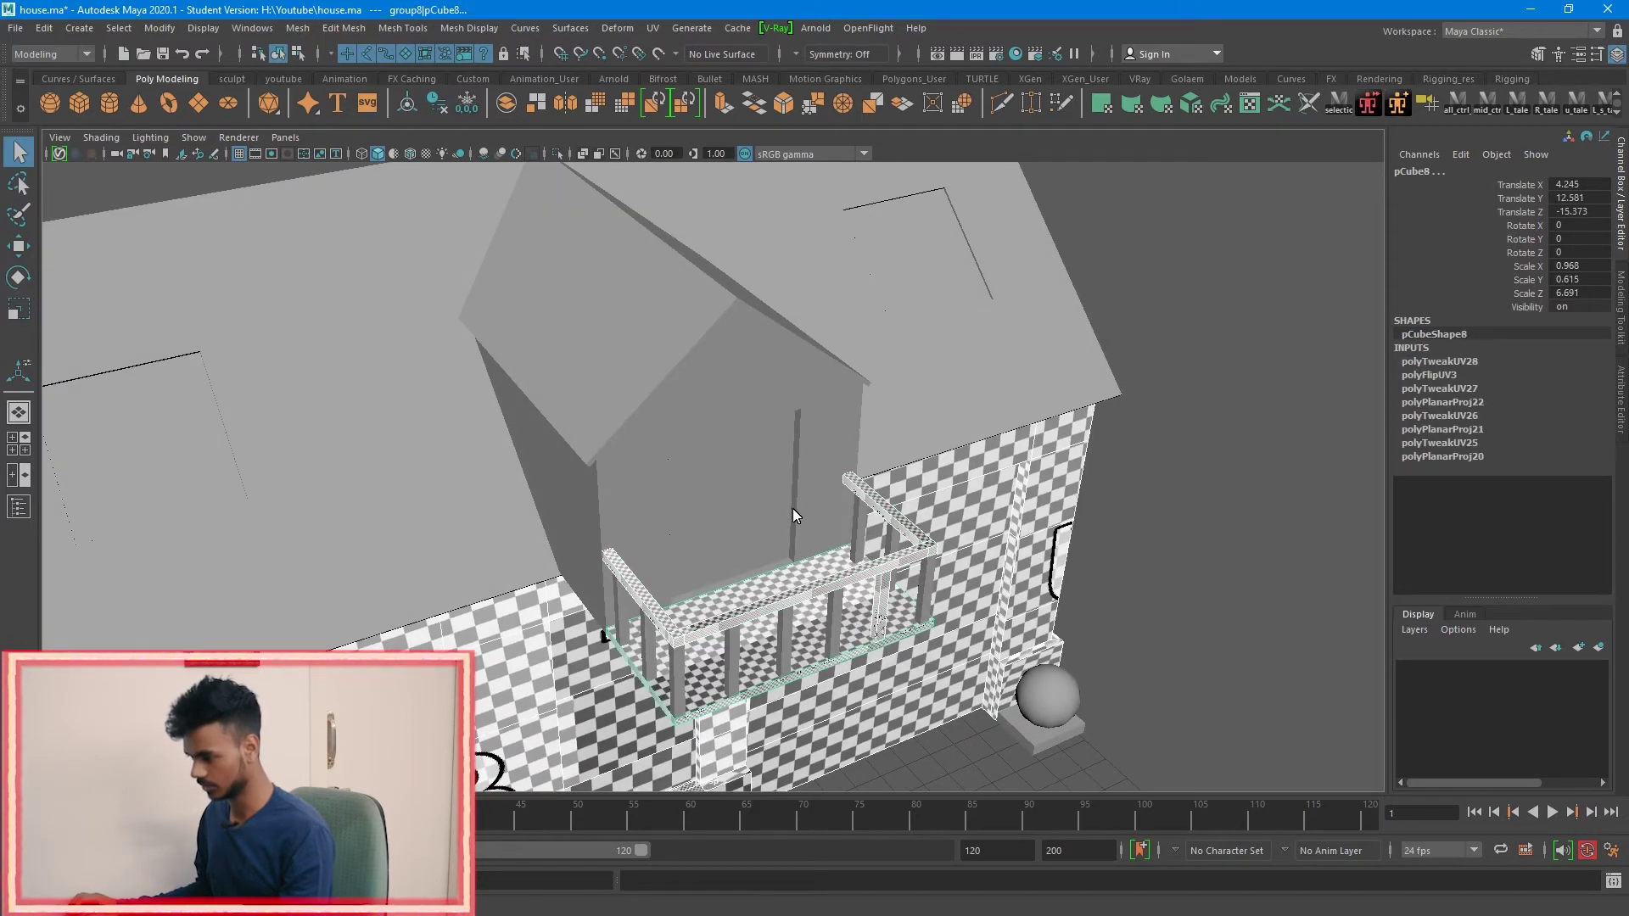
{"action": "left_click", "coordinate": [796, 506], "text": "shift"}
{"action": "scroll", "coordinate": [802, 509], "scroll_direction": "down", "scroll_amount": 5}
{"action": "middle_click_drag", "start_coordinate": [802, 509], "coordinate": [852, 444], "text": "alt"}
{"action": "left_click_drag", "start_coordinate": [902, 319], "coordinate": [763, 459], "text": "alt"}
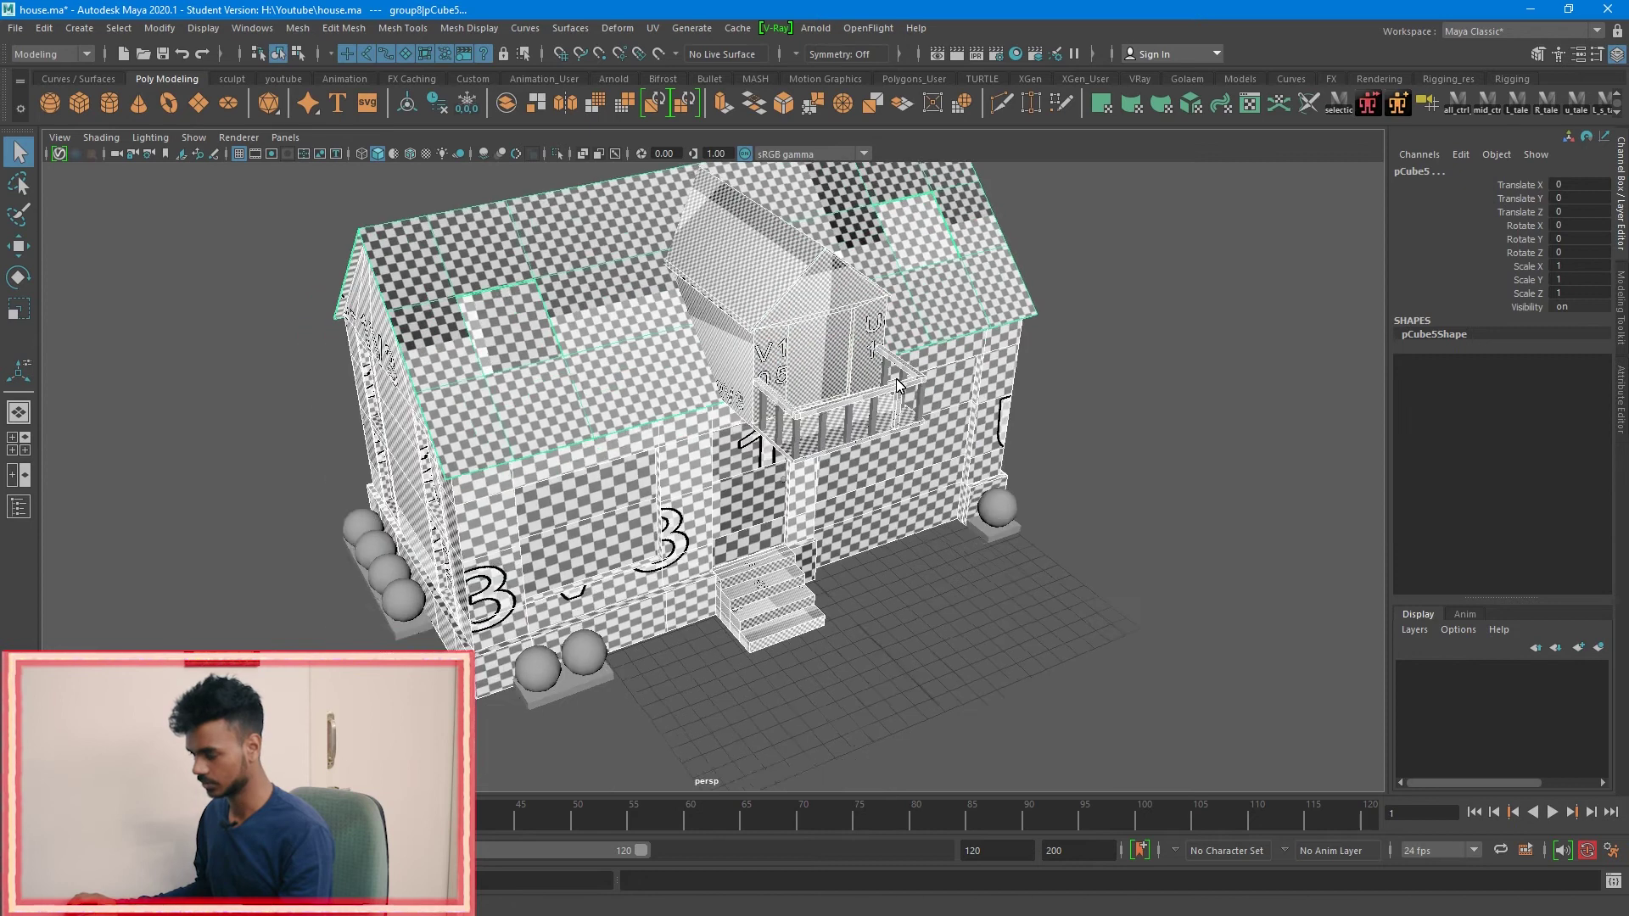
Step: Add the UV-mapped front bush sphere and the planter bases at the front and side to the selection
{"action": "scroll", "coordinate": [630, 582], "scroll_direction": "up", "scroll_amount": 4}
{"action": "left_click", "coordinate": [595, 633]}
{"action": "left_click", "coordinate": [599, 686]}
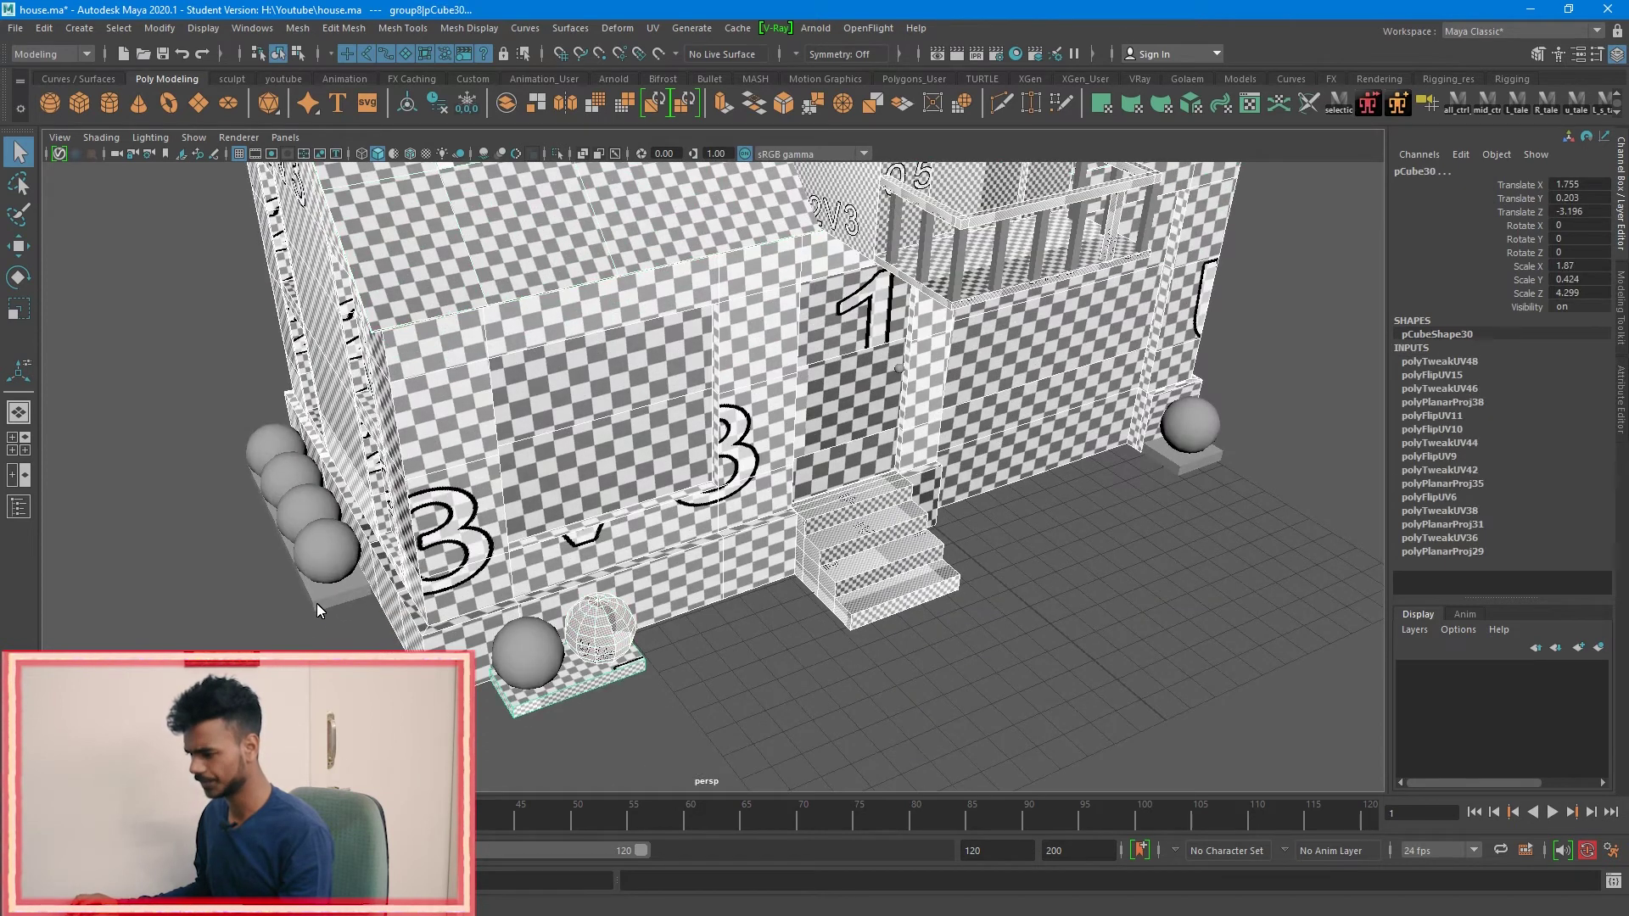
{"action": "left_click", "coordinate": [317, 604]}
{"action": "left_click", "coordinate": [1177, 467]}
{"action": "scroll", "coordinate": [883, 462], "scroll_direction": "down", "scroll_amount": 5}
{"action": "left_click_drag", "start_coordinate": [882, 462], "coordinate": [492, 594], "text": "alt"}
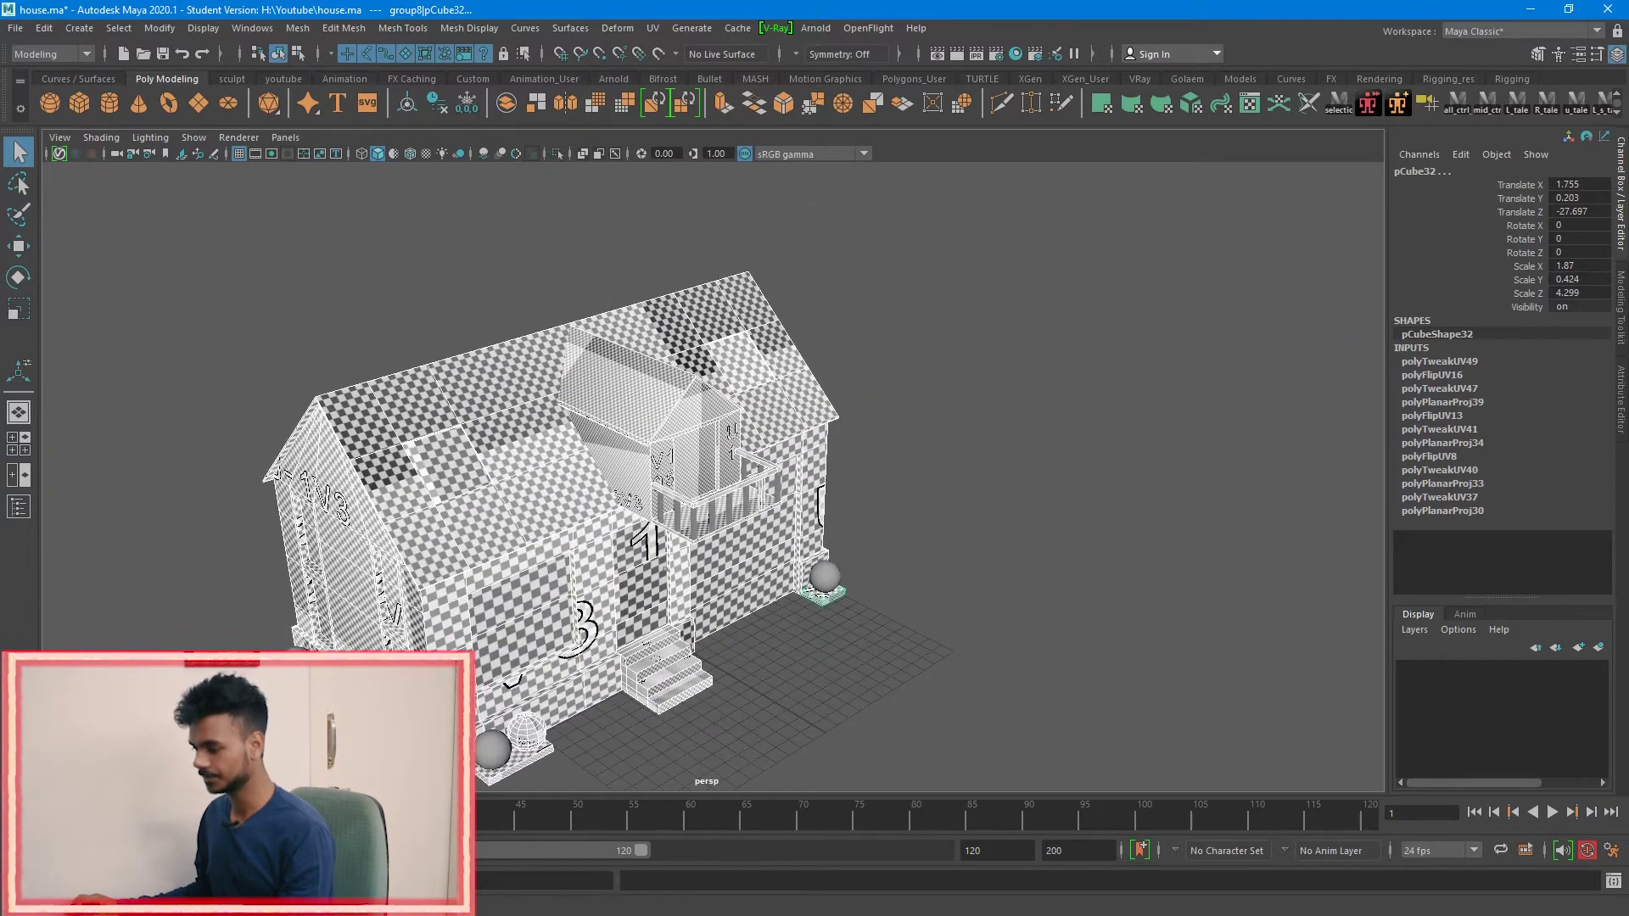
Step: Restore the UV Editor and place it beside the house so the model and the UV layout are both visible
{"action": "left_click", "coordinate": [93, 902]}
{"action": "scroll", "coordinate": [1096, 517], "scroll_direction": "down", "scroll_amount": 4}
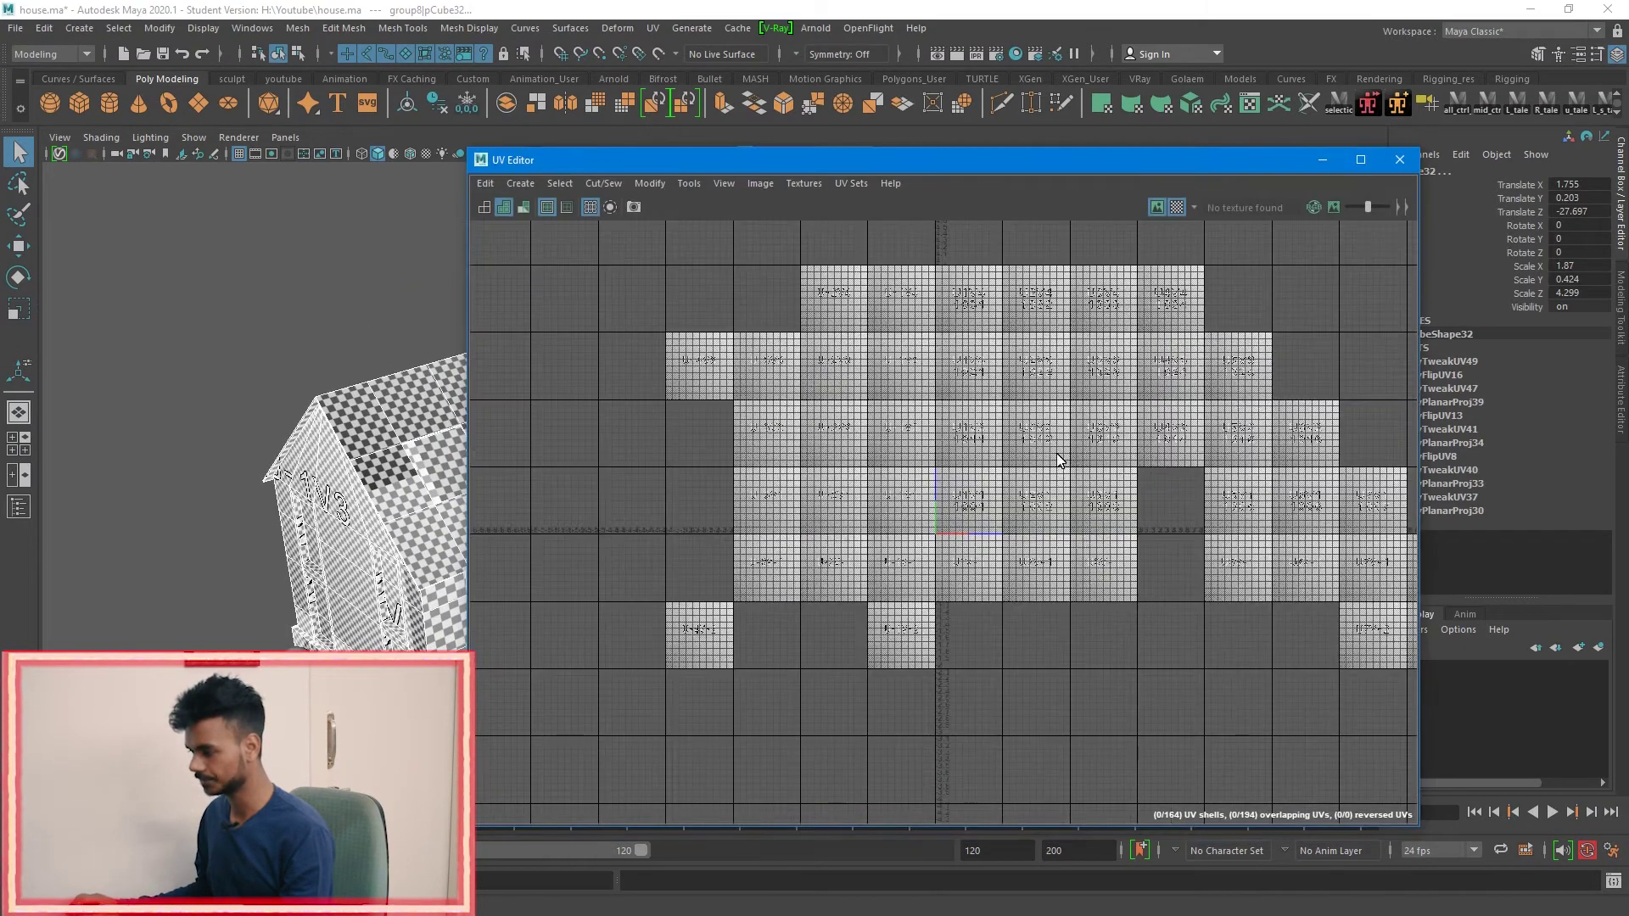
{"action": "right_click", "coordinate": [1097, 439]}
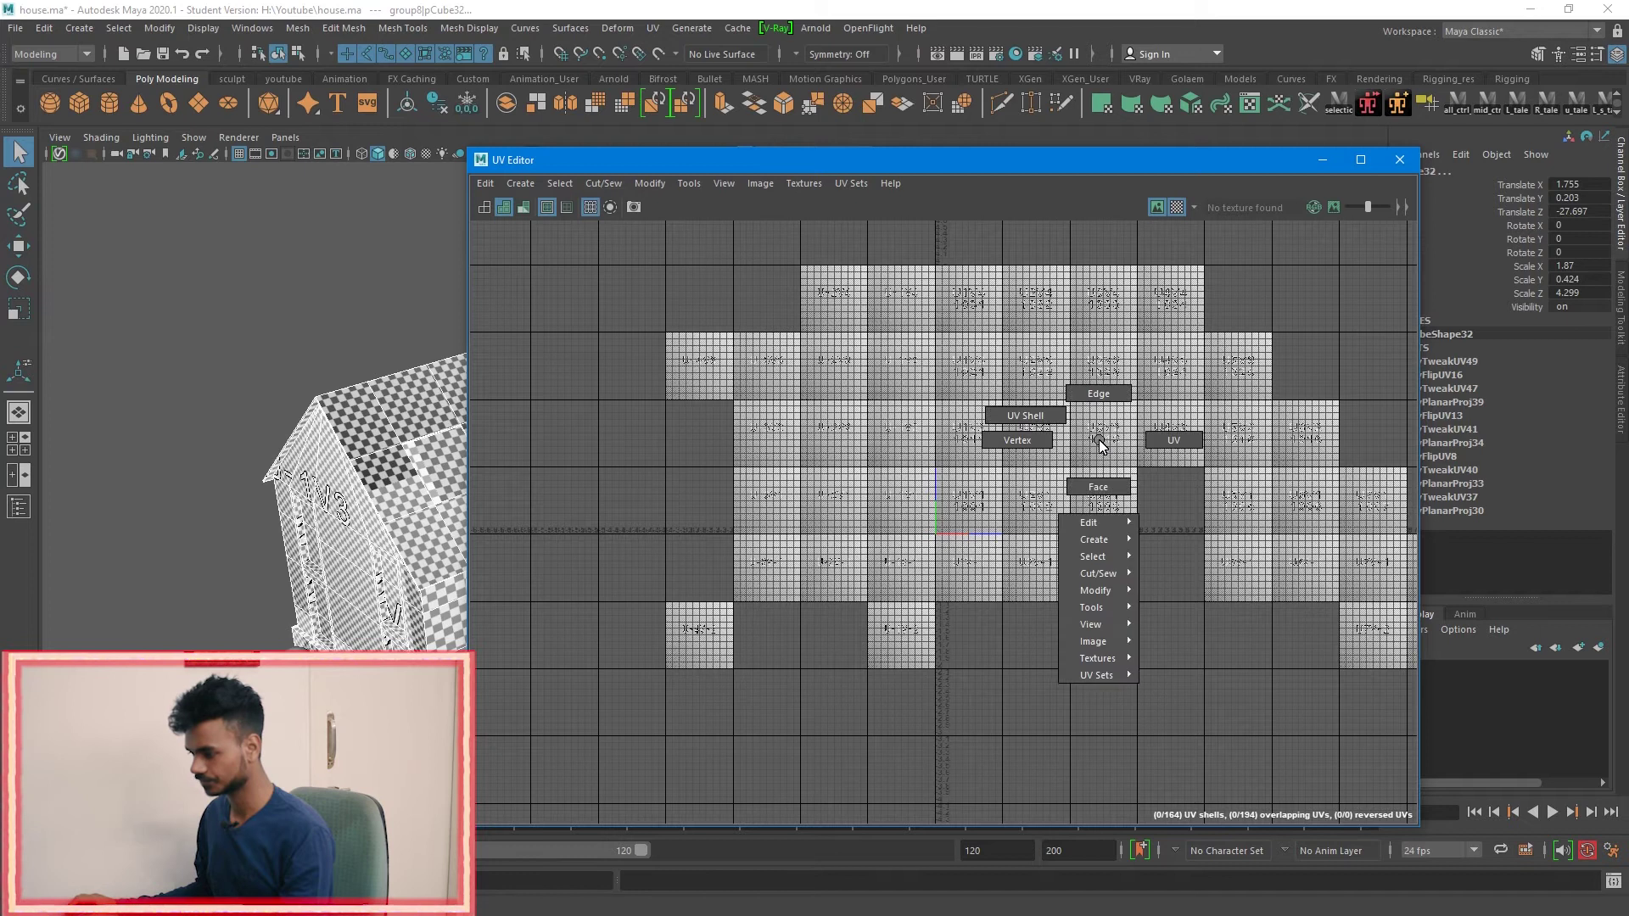
{"action": "left_click_drag", "start_coordinate": [1074, 160], "coordinate": [1442, 148]}
Step: Select the roof and house walls together with the front steps, the front bush sphere and its planter base
{"action": "left_click", "coordinate": [513, 402]}
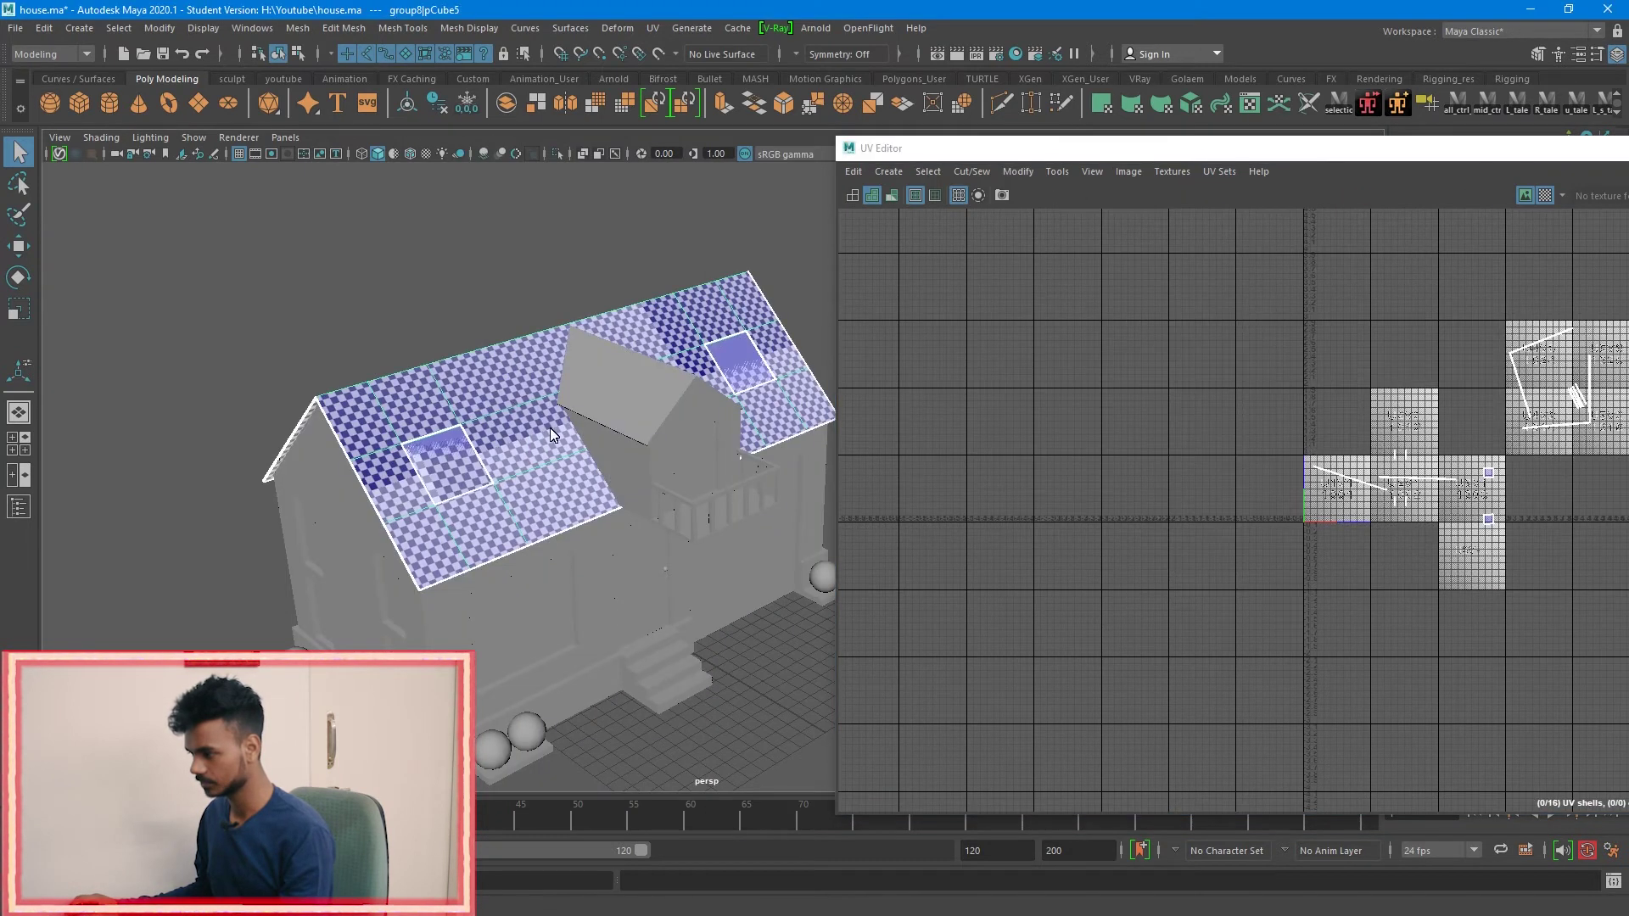
{"action": "middle_click_drag", "start_coordinate": [635, 572], "coordinate": [623, 465], "text": "alt"}
{"action": "left_click", "coordinate": [623, 465]}
{"action": "scroll", "coordinate": [672, 547], "scroll_direction": "up", "scroll_amount": 4}
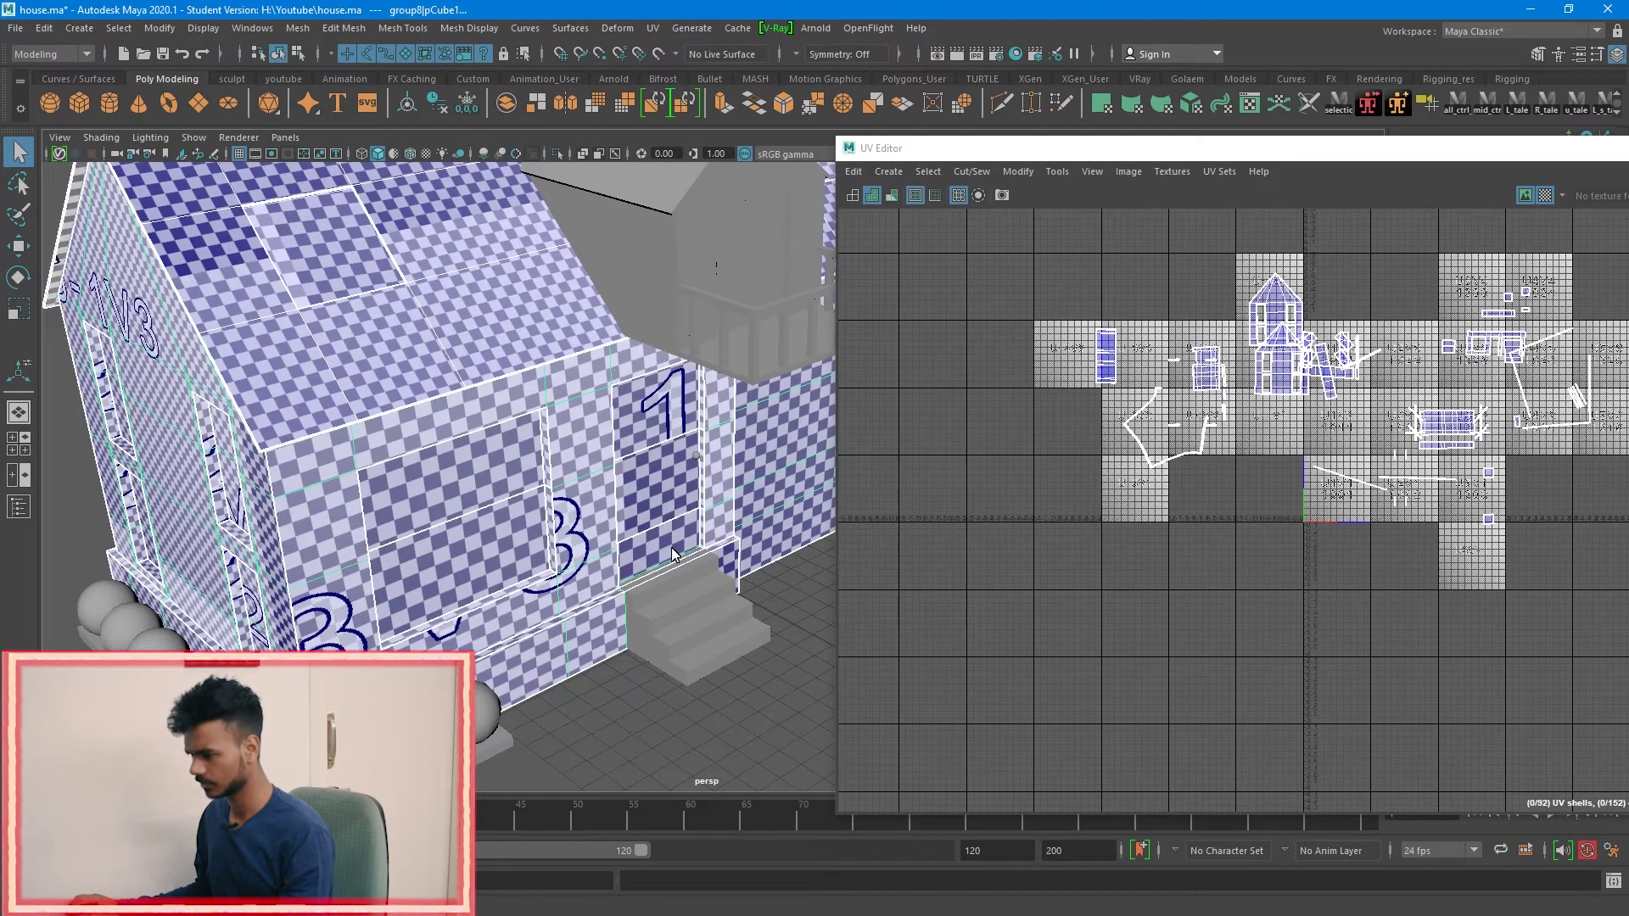
{"action": "left_click", "coordinate": [687, 607], "text": "shift"}
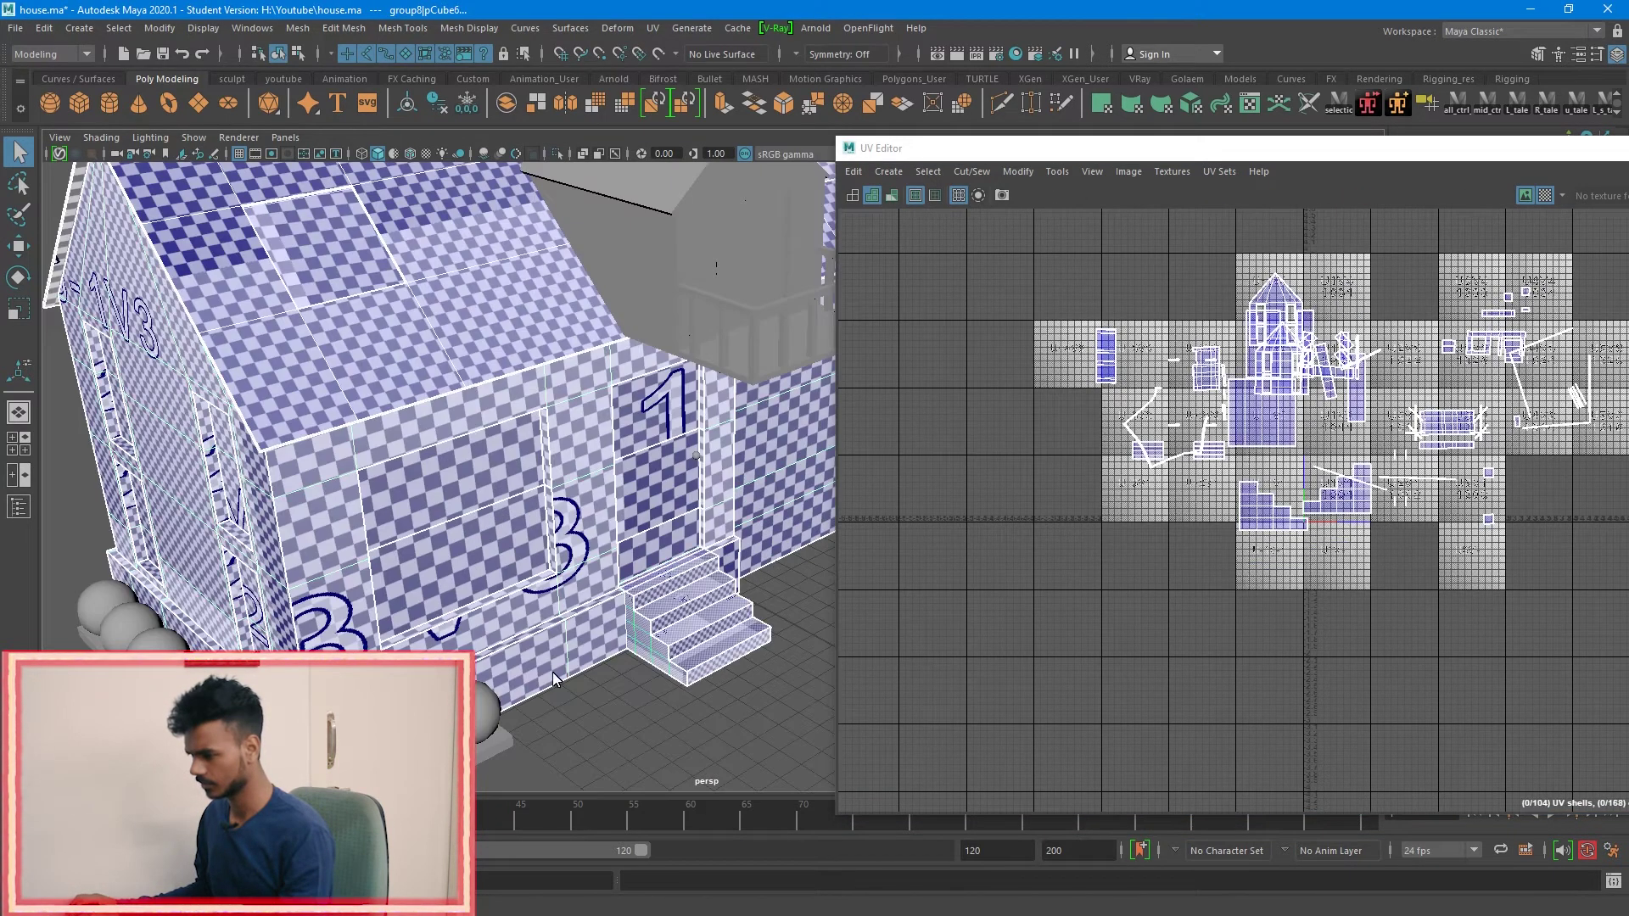
{"action": "left_click", "coordinate": [490, 706], "text": "shift"}
{"action": "left_click", "coordinate": [503, 747], "text": "shift"}
{"action": "left_click", "coordinate": [497, 742], "text": "shift"}
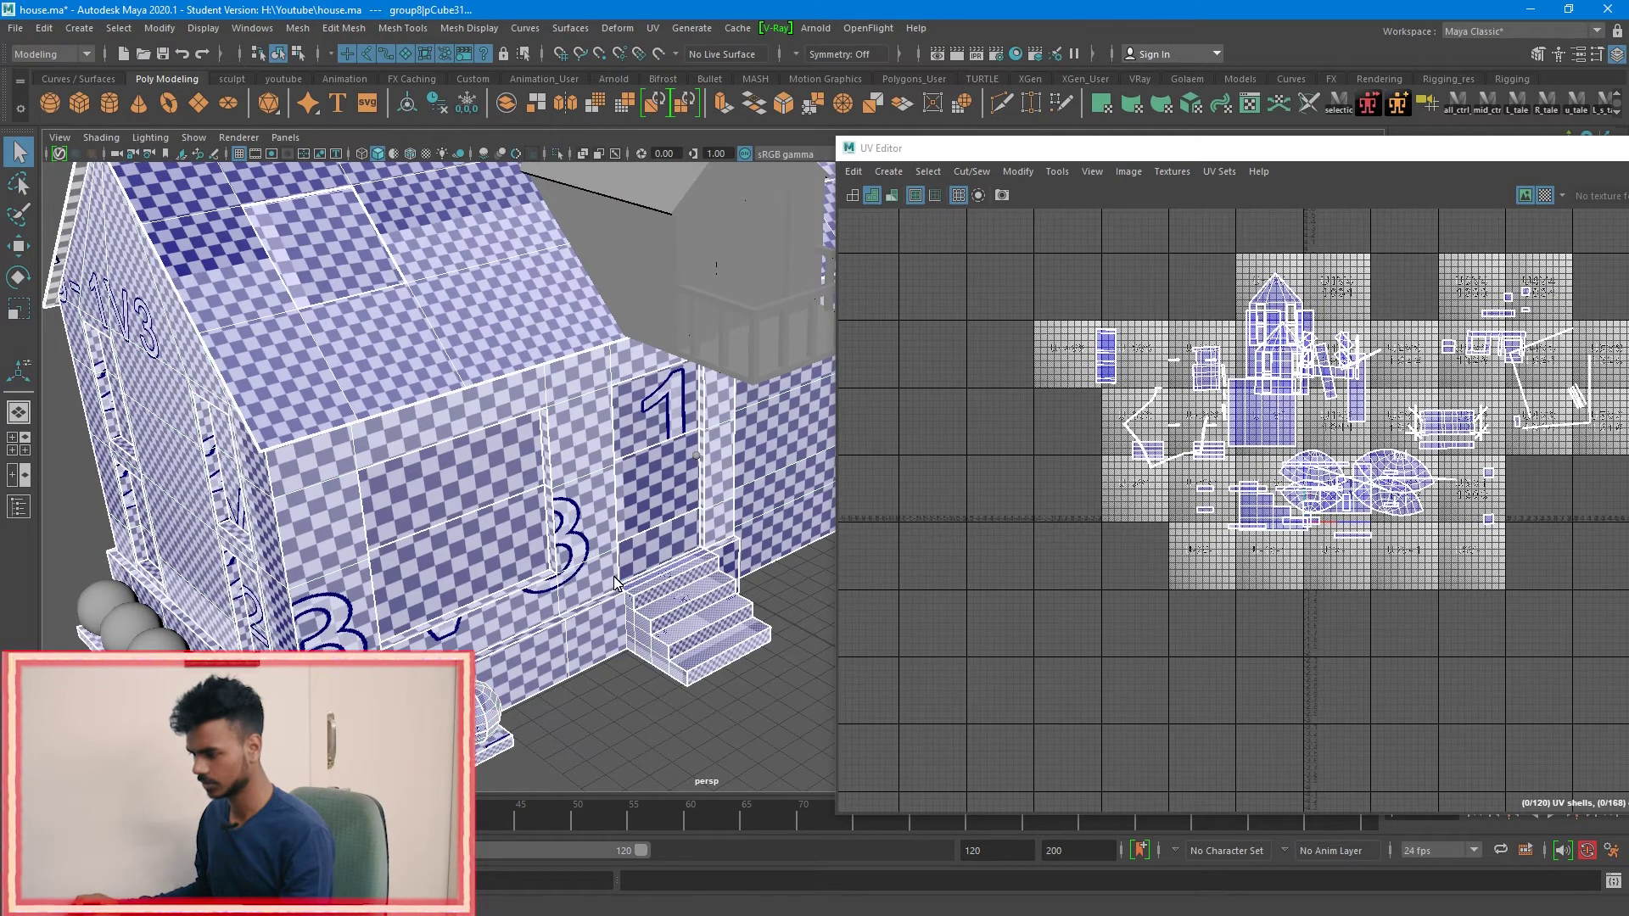
Step: Add the dormer, the balcony railing and the balcony floor to the selection
{"action": "middle_click_drag", "start_coordinate": [651, 566], "coordinate": [256, 569], "text": "alt"}
{"action": "left_click", "coordinate": [344, 265], "text": "shift"}
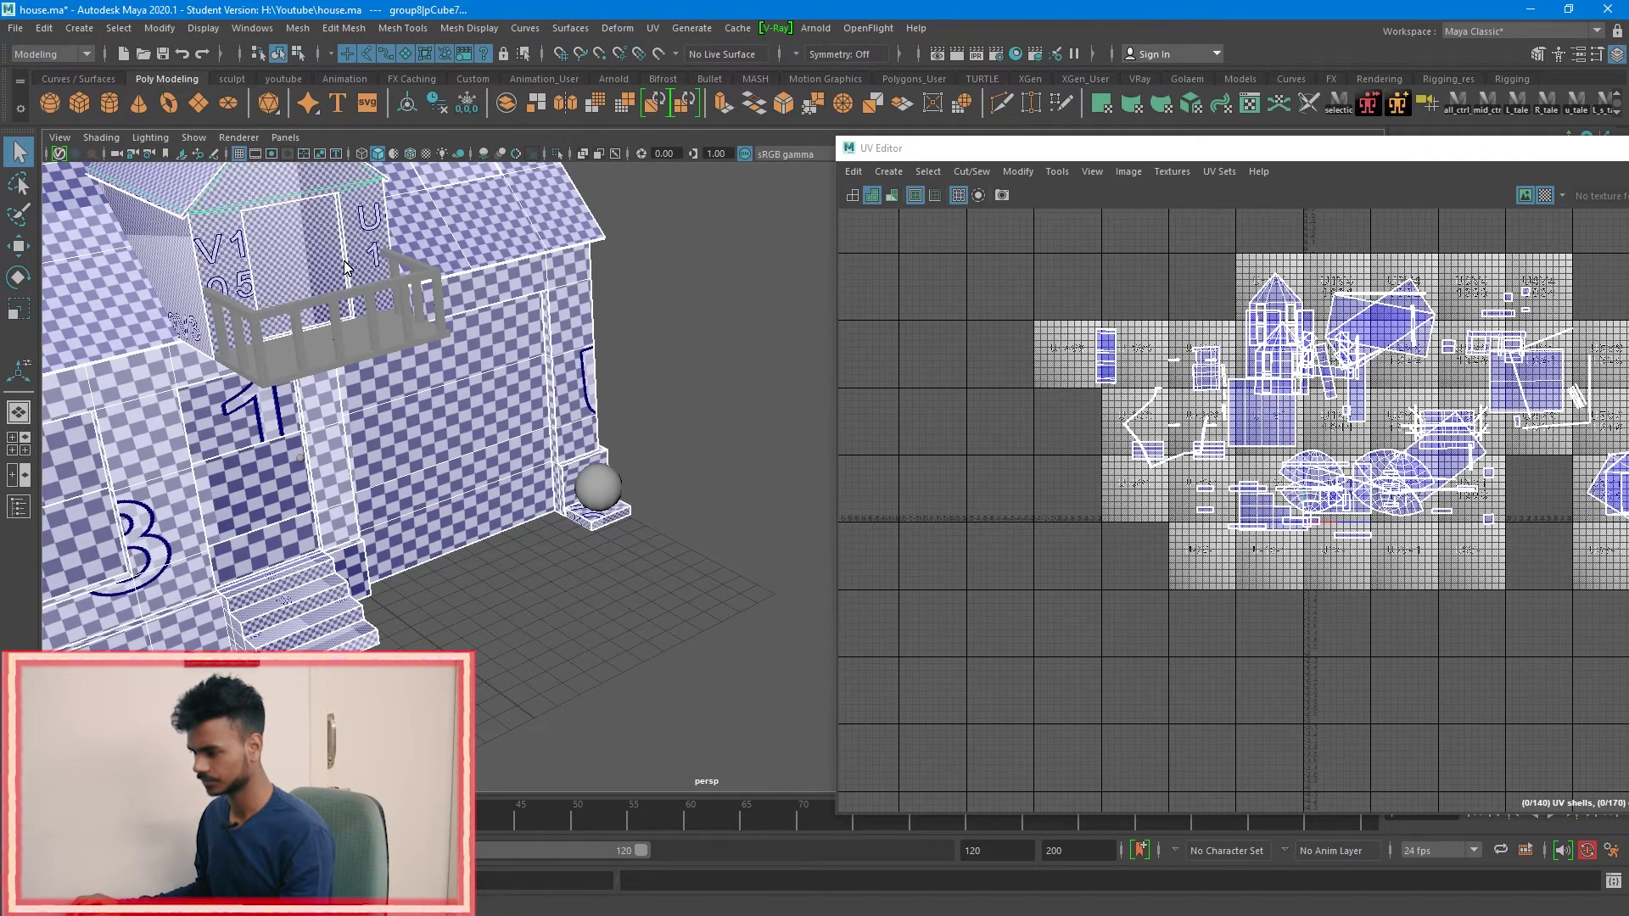
{"action": "left_click", "coordinate": [402, 313], "text": "shift"}
{"action": "left_click", "coordinate": [435, 347], "text": "shift"}
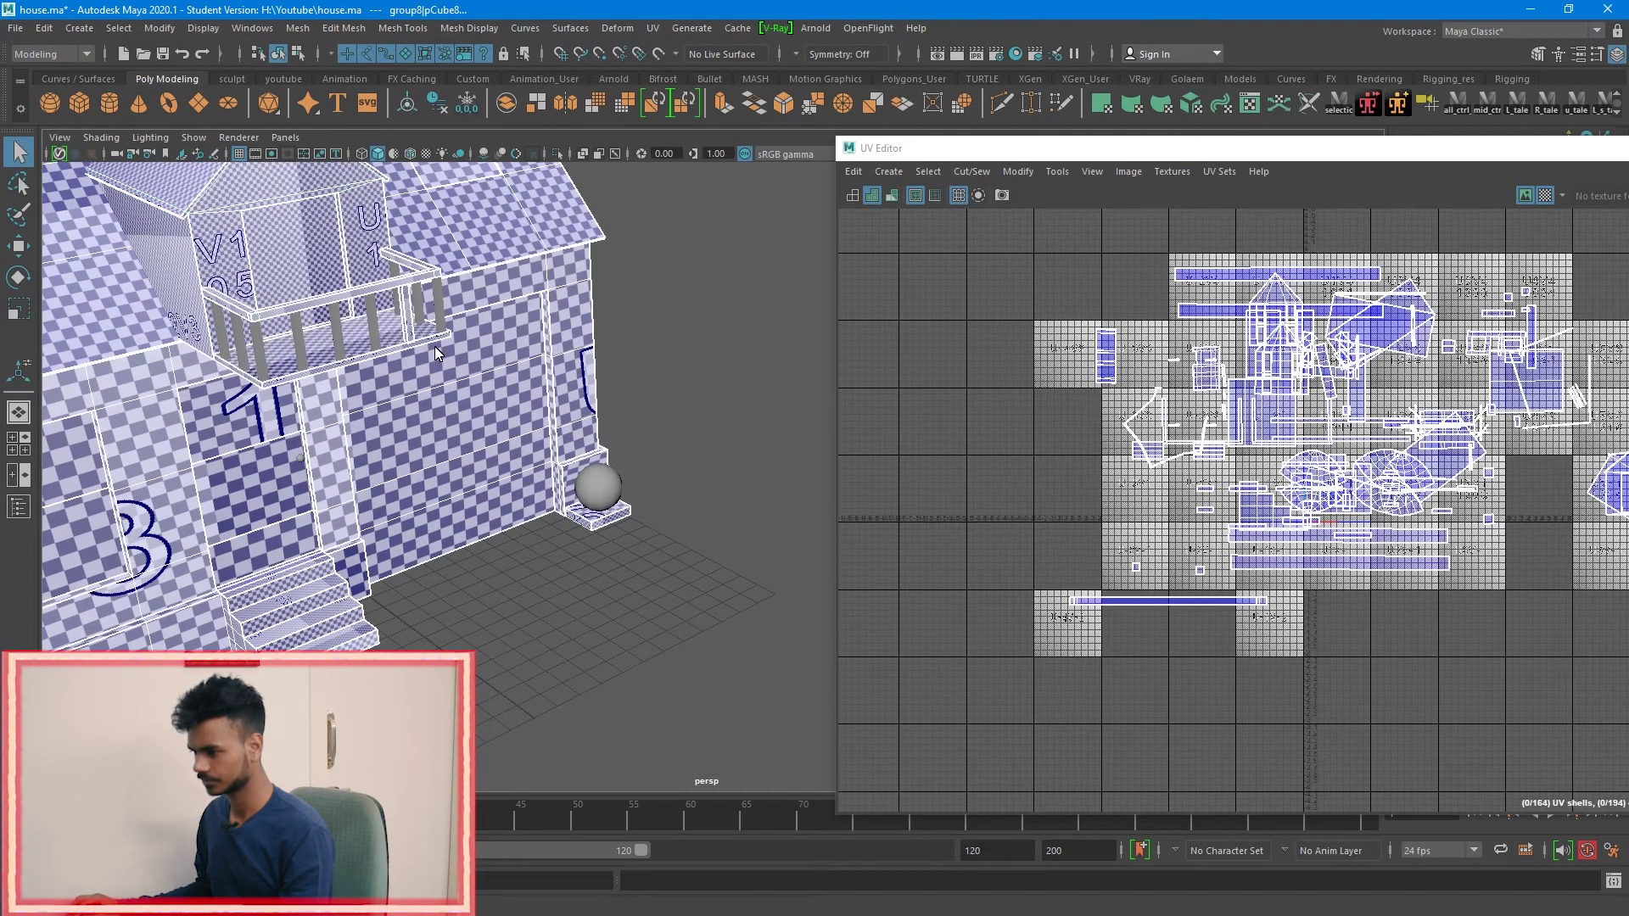
{"action": "scroll", "coordinate": [434, 346], "scroll_direction": "down", "scroll_amount": 5}
{"action": "middle_click_drag", "start_coordinate": [570, 402], "coordinate": [583, 424], "text": "alt"}
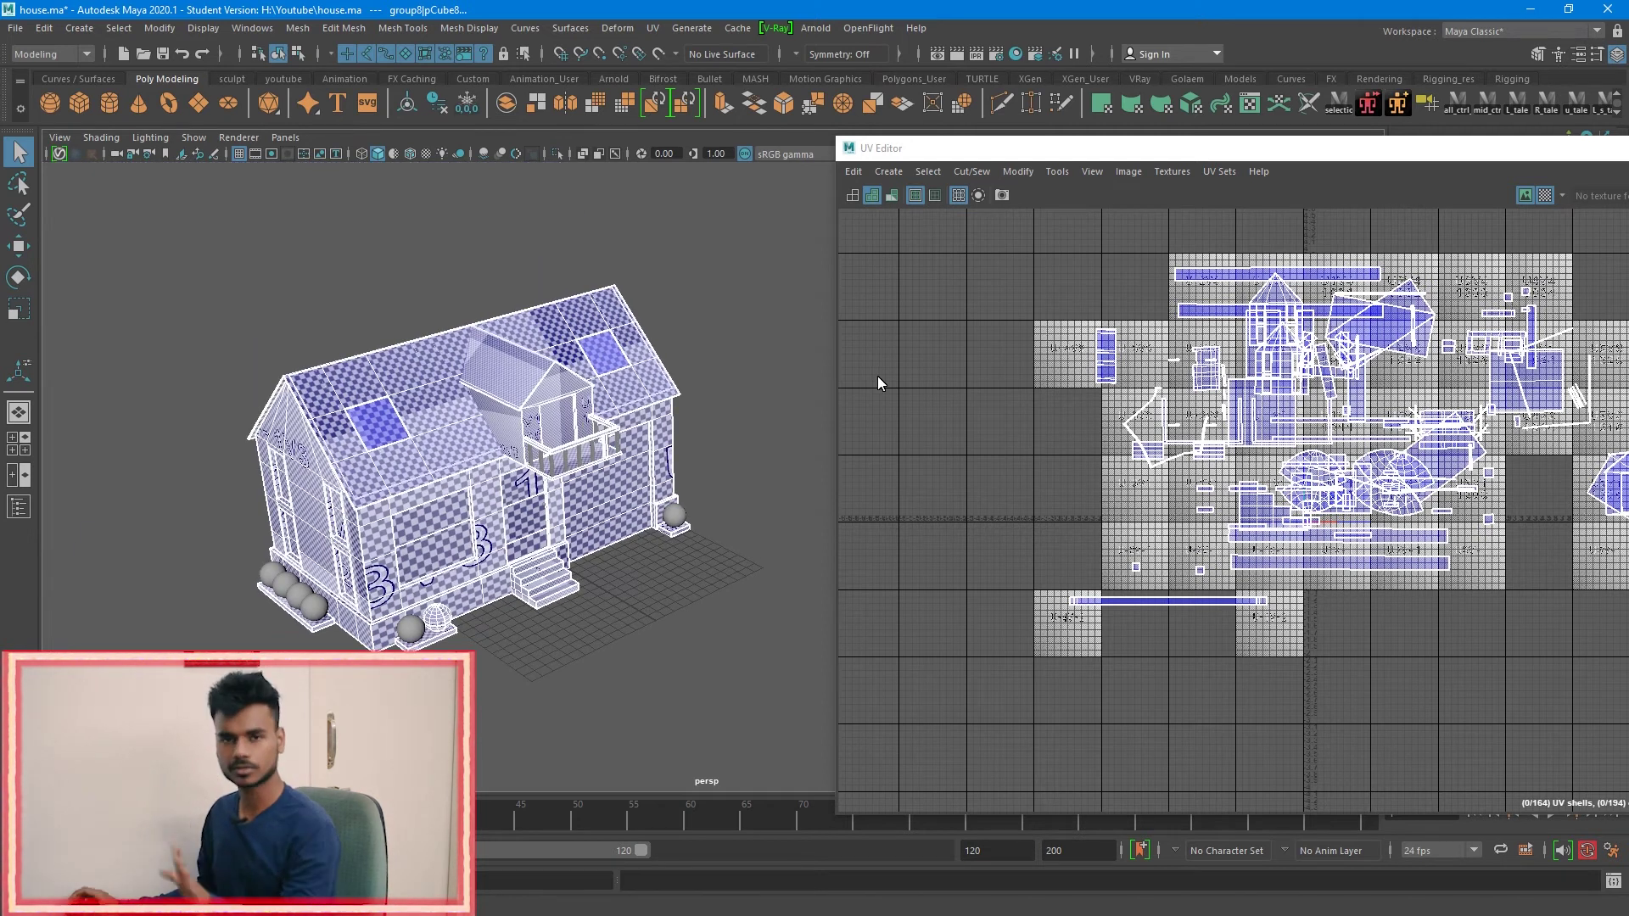
Step: Select all UV shells of the chosen parts and lay them out automatically within the first UV tile
{"action": "scroll", "coordinate": [1434, 472], "scroll_direction": "down", "scroll_amount": 5}
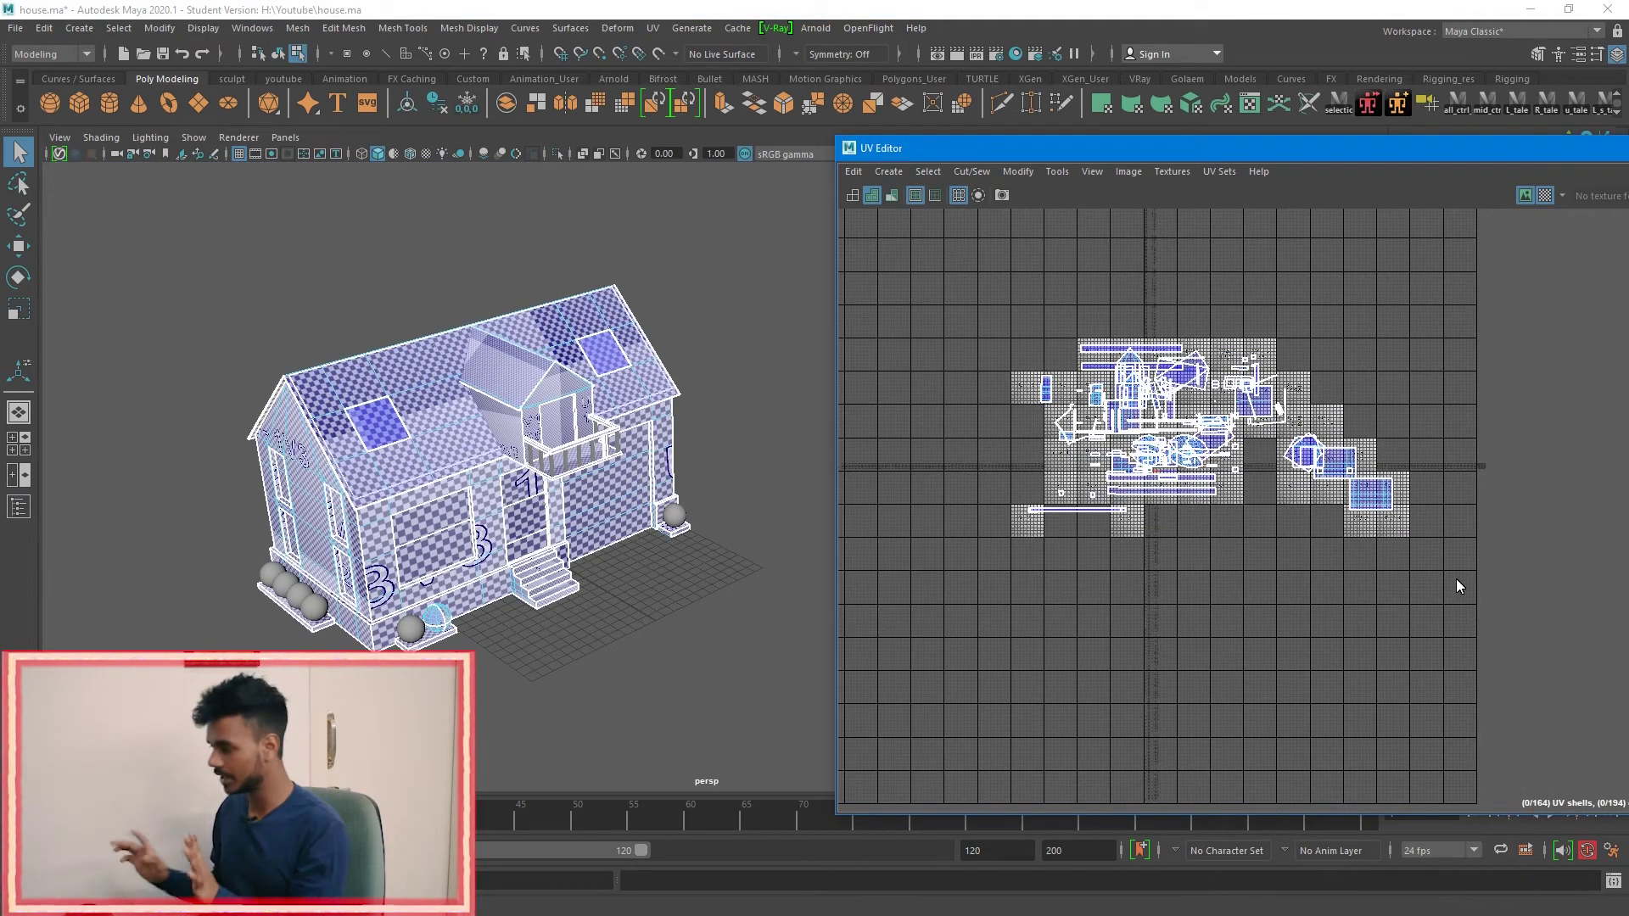
{"action": "left_click_drag", "start_coordinate": [1476, 620], "coordinate": [1444, 591]}
{"action": "scroll", "coordinate": [1444, 591], "scroll_direction": "up", "scroll_amount": 3}
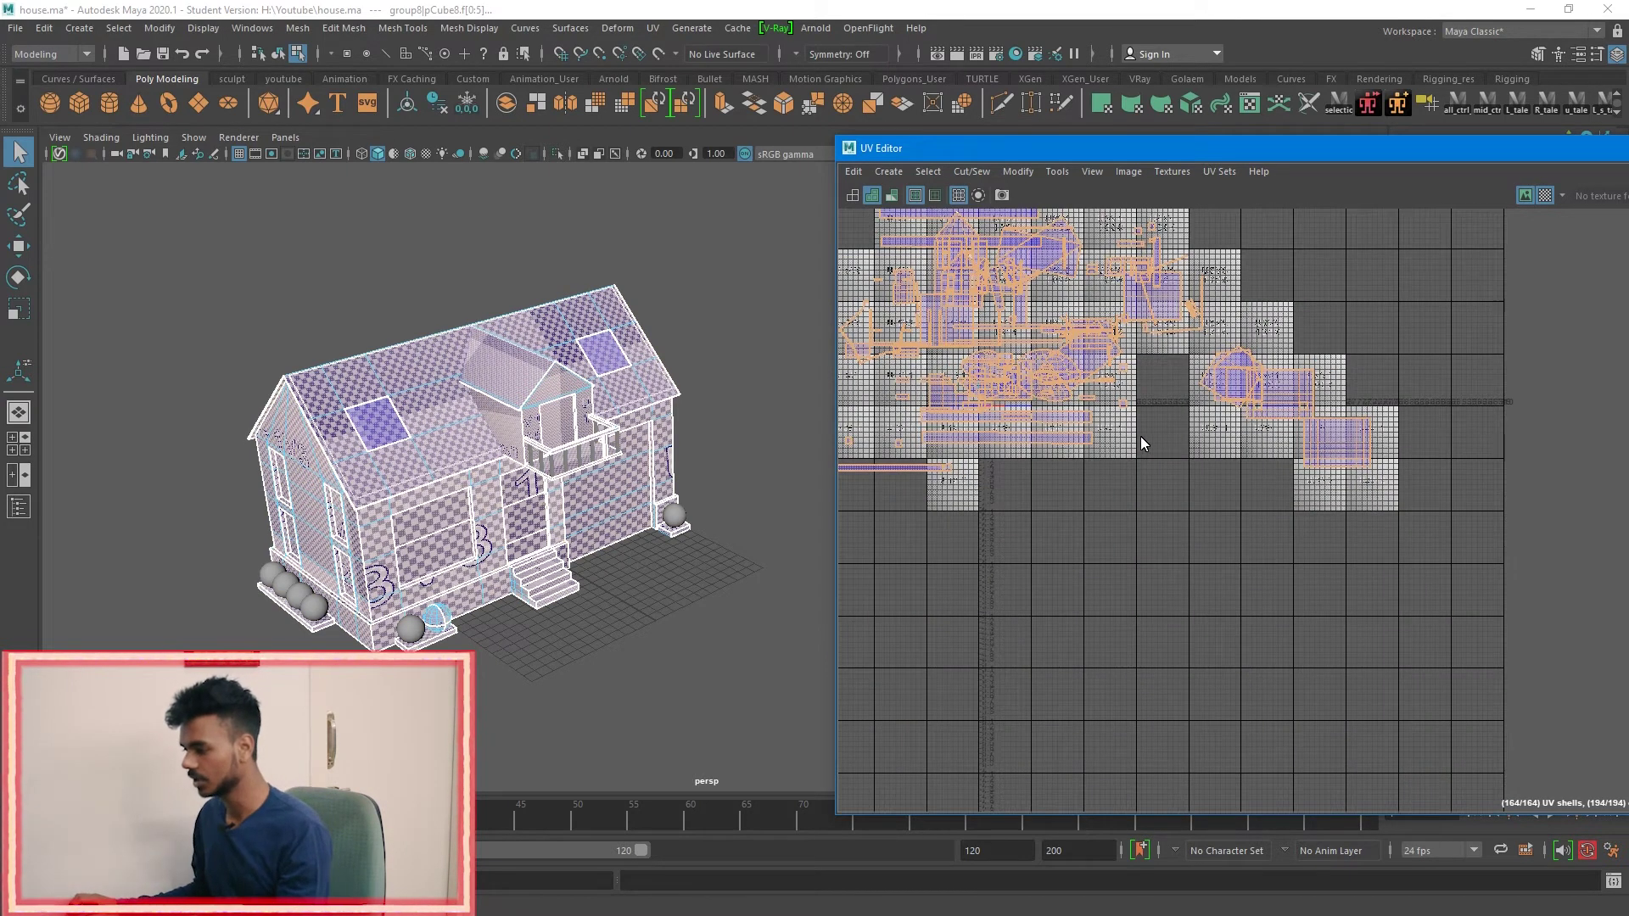
{"action": "key", "text": "f"}
{"action": "right_click", "coordinate": [1302, 405], "text": "shift"}
{"action": "right_click_drag", "start_coordinate": [1302, 405], "coordinate": [1132, 465], "text": "shift"}
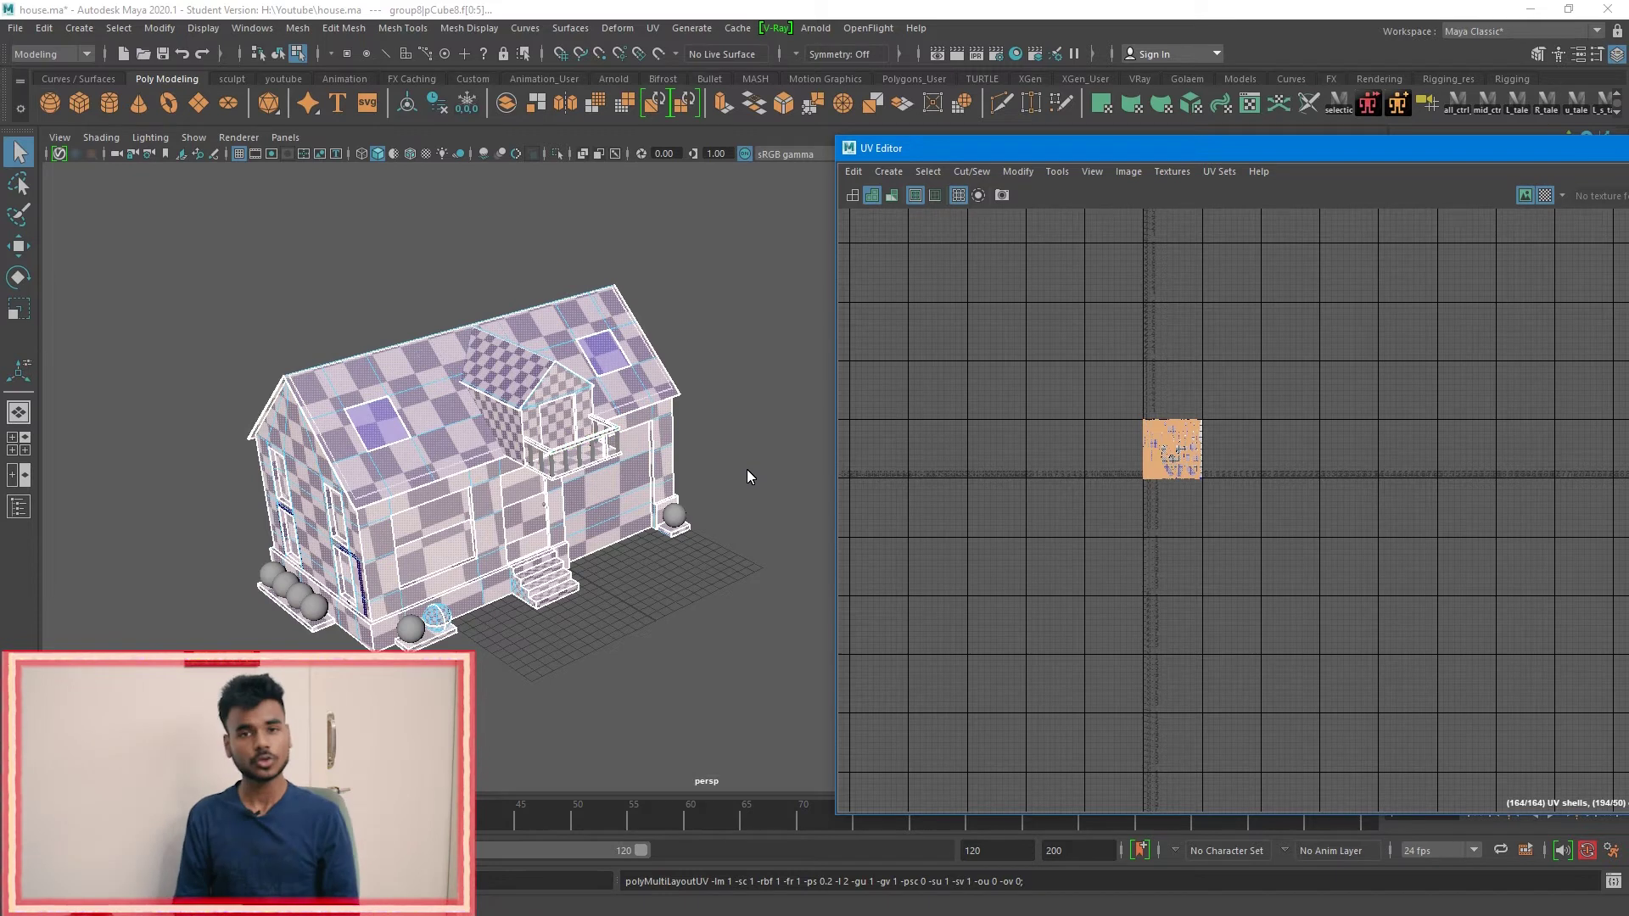
Step: Inspect the dormer and roof checkers alongside the packed tile, and undo the automatic UV layout
{"action": "scroll", "coordinate": [747, 470], "scroll_direction": "up", "scroll_amount": 5}
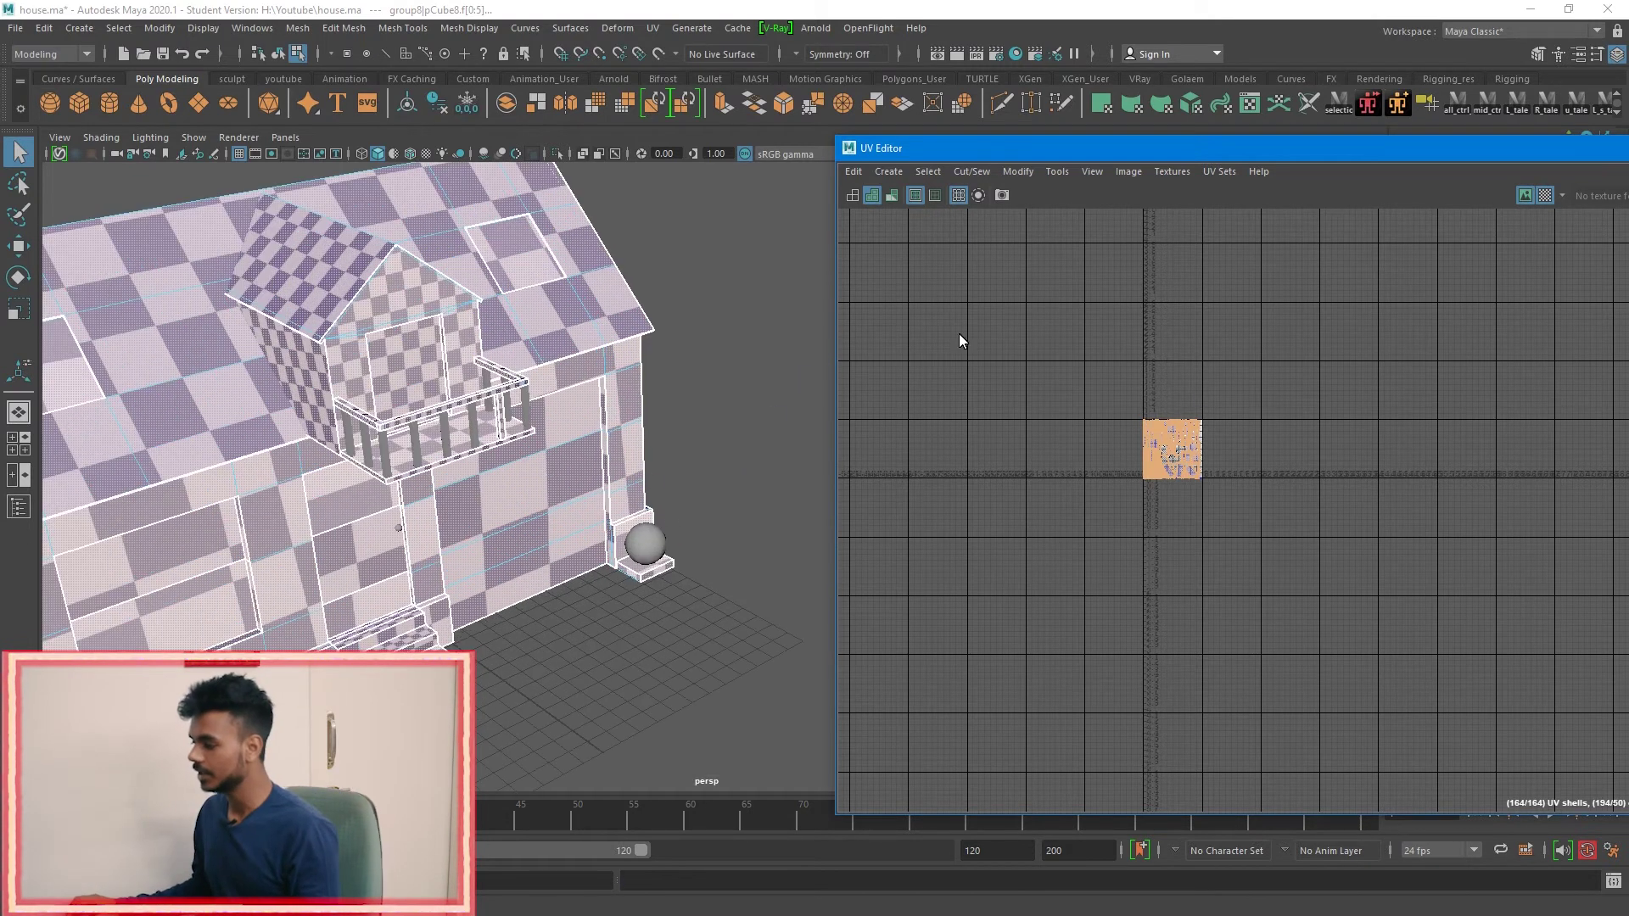
{"action": "scroll", "coordinate": [1198, 412], "scroll_direction": "up", "scroll_amount": 5}
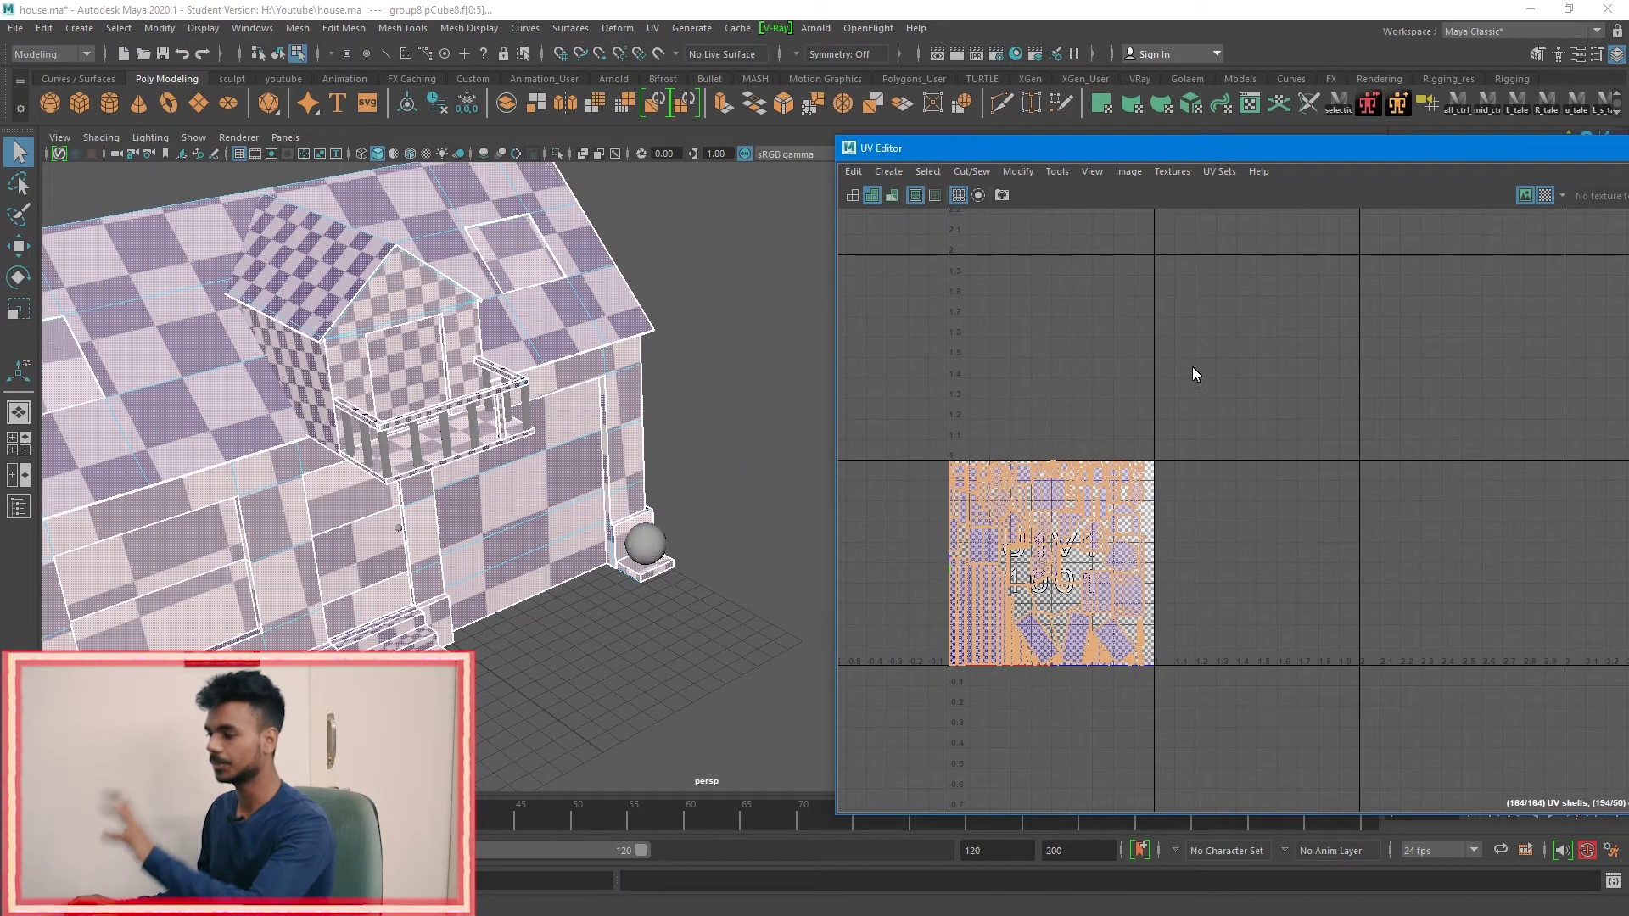
{"action": "left_click_drag", "start_coordinate": [1204, 155], "coordinate": [976, 50]}
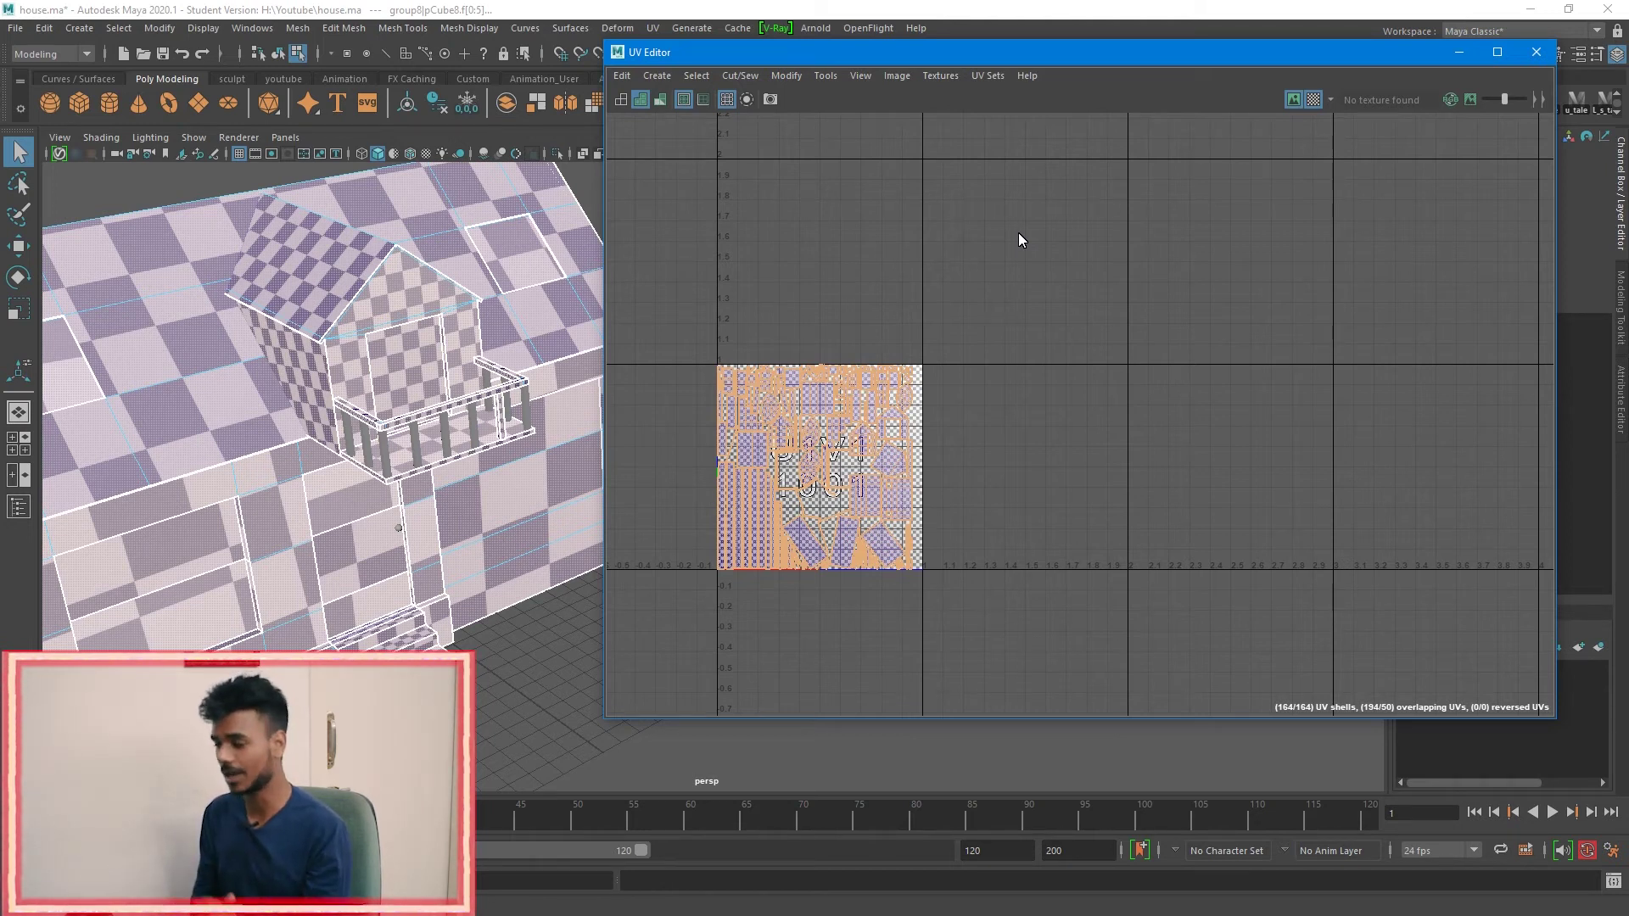
{"action": "key", "text": "ctrl+z"}
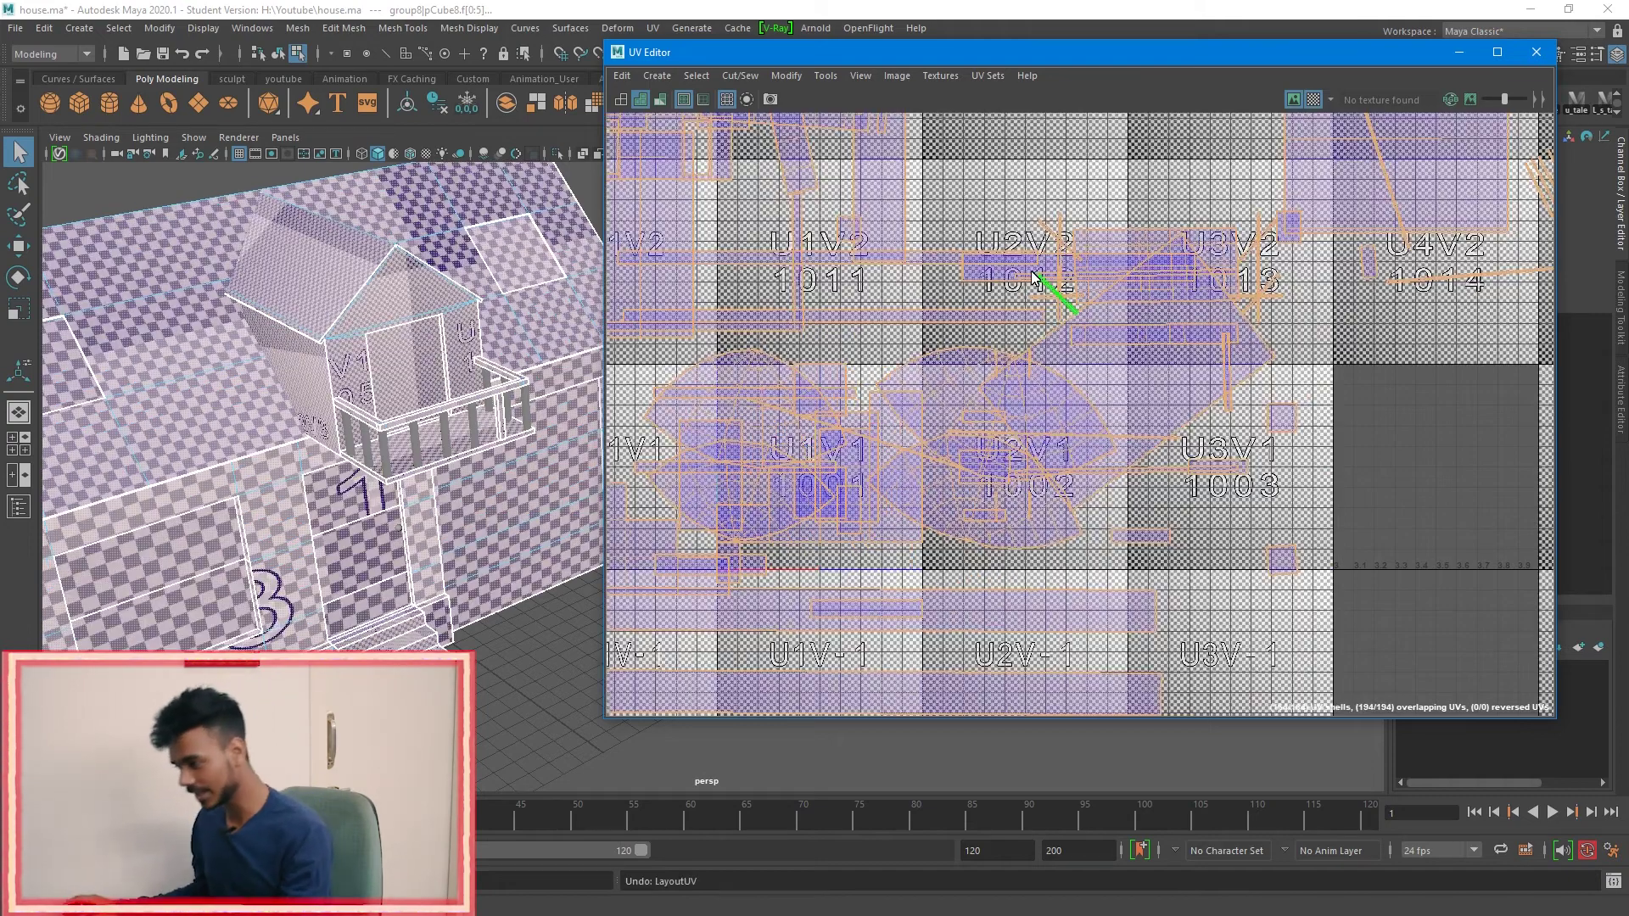
Step: Move all UV shells upward together to clear the first UV tile for manual placement
{"action": "scroll", "coordinate": [1034, 282], "scroll_direction": "down", "scroll_amount": 8}
{"action": "key", "text": "w"}
{"action": "left_click_drag", "start_coordinate": [1097, 396], "coordinate": [1098, 254]}
{"action": "scroll", "coordinate": [1050, 378], "scroll_direction": "up", "scroll_amount": 3}
{"action": "scroll", "coordinate": [1006, 345], "scroll_direction": "up", "scroll_amount": 2}
{"action": "left_click_drag", "start_coordinate": [509, 429], "coordinate": [750, 522], "text": "alt"}
{"action": "scroll", "coordinate": [1108, 438], "scroll_direction": "down", "scroll_amount": 1}
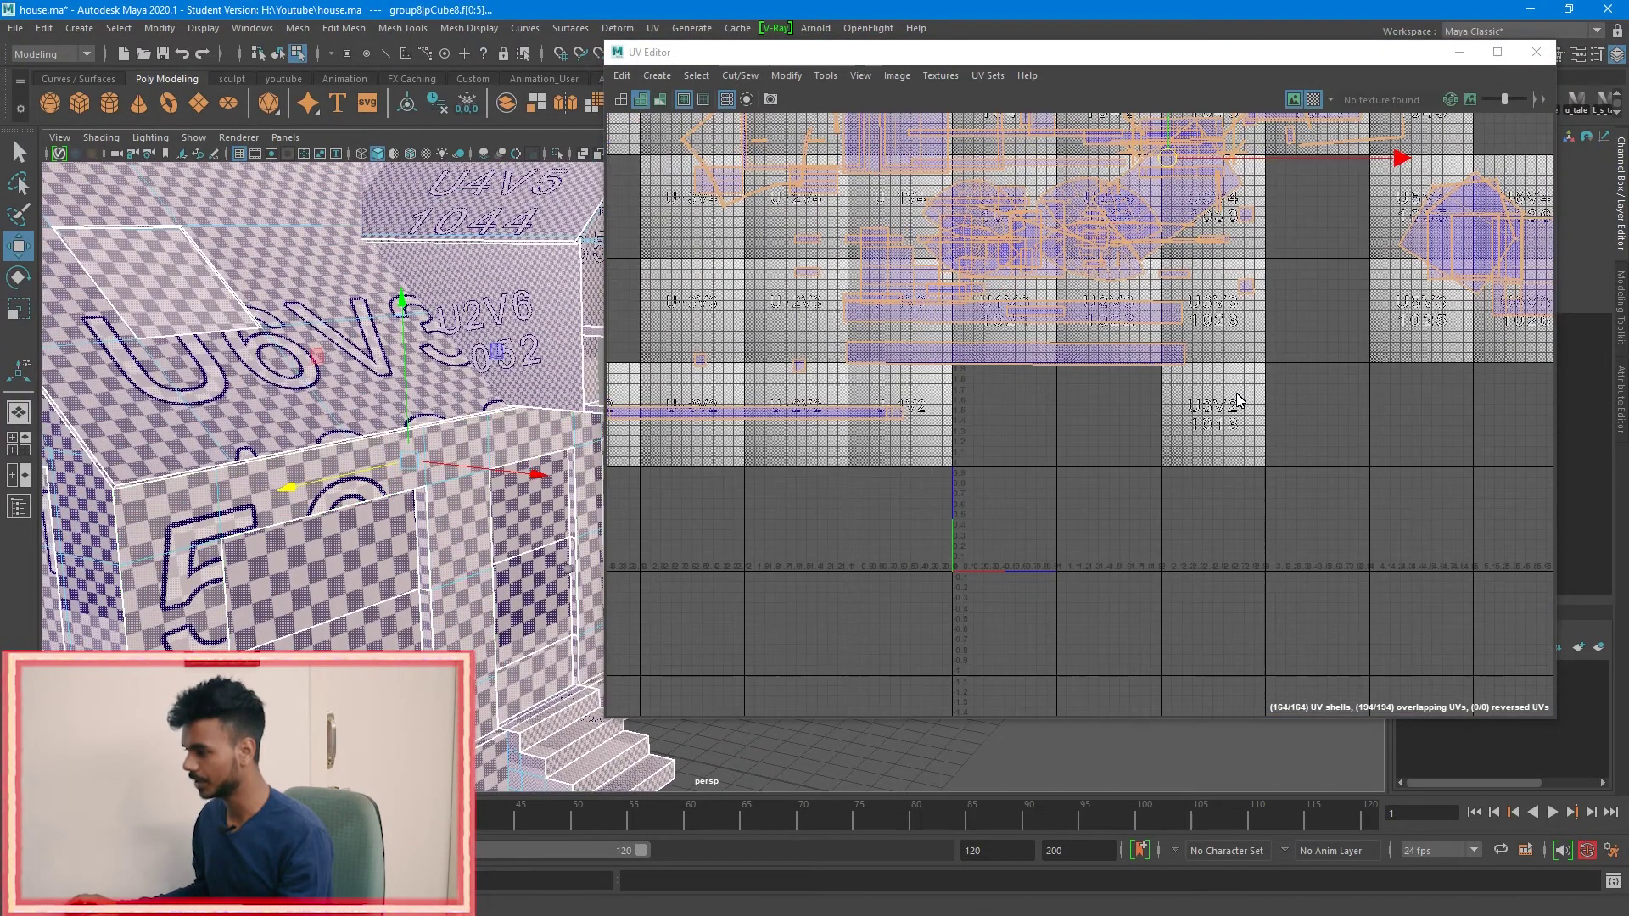
{"action": "scroll", "coordinate": [1257, 393], "scroll_direction": "down", "scroll_amount": 2}
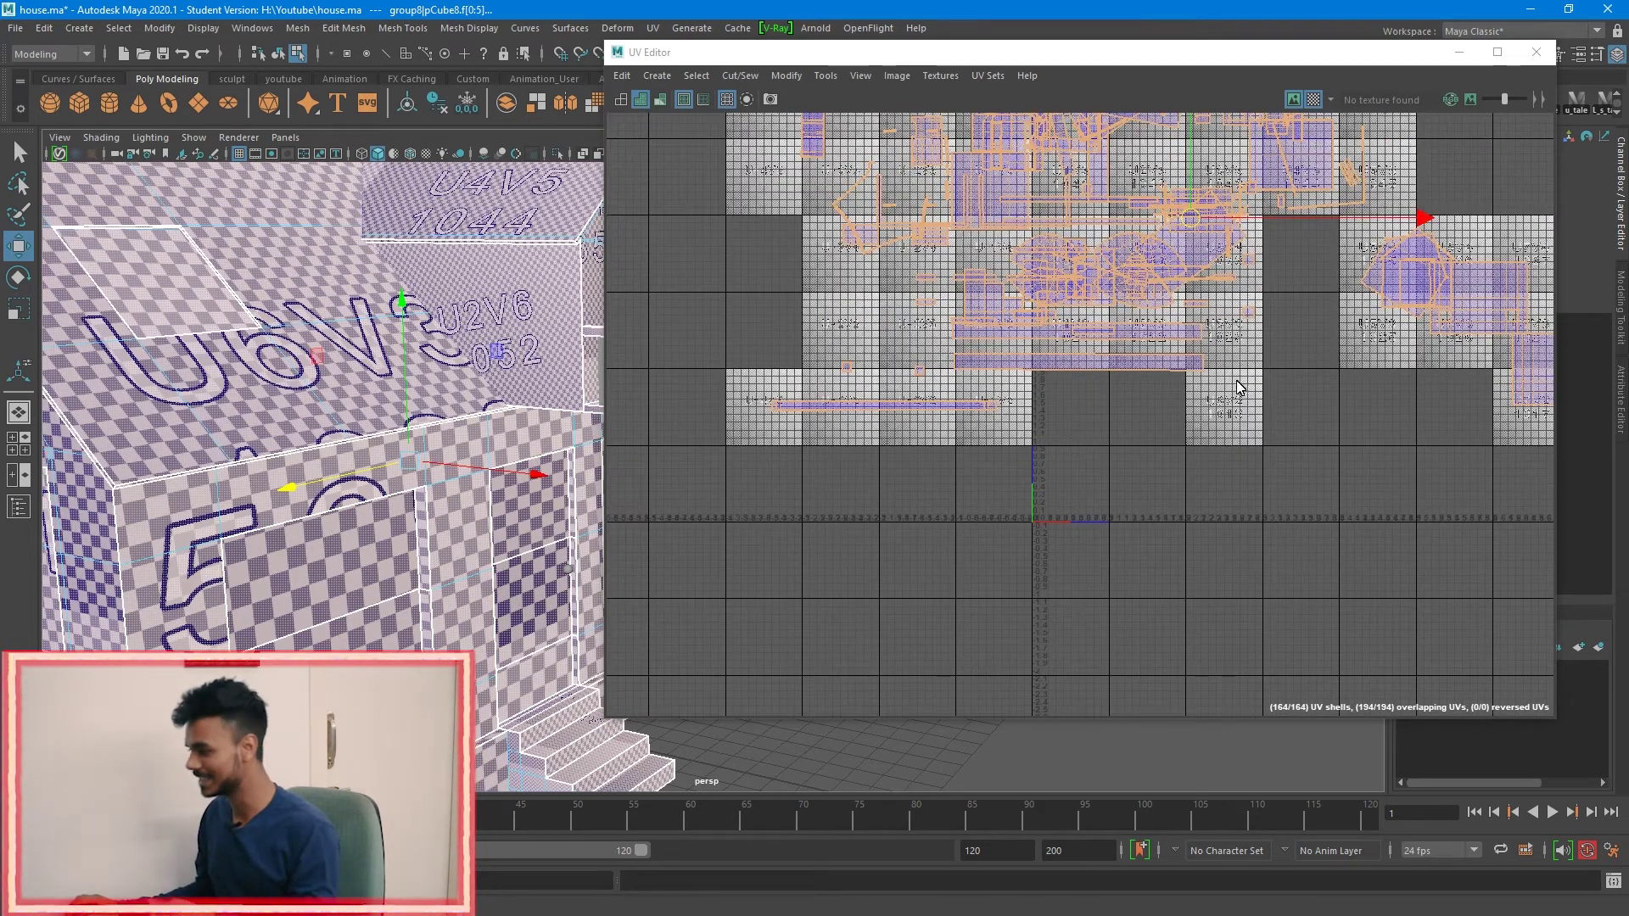
{"action": "left_click", "coordinate": [1180, 377]}
{"action": "left_click_drag", "start_coordinate": [1178, 331], "coordinate": [1175, 330]}
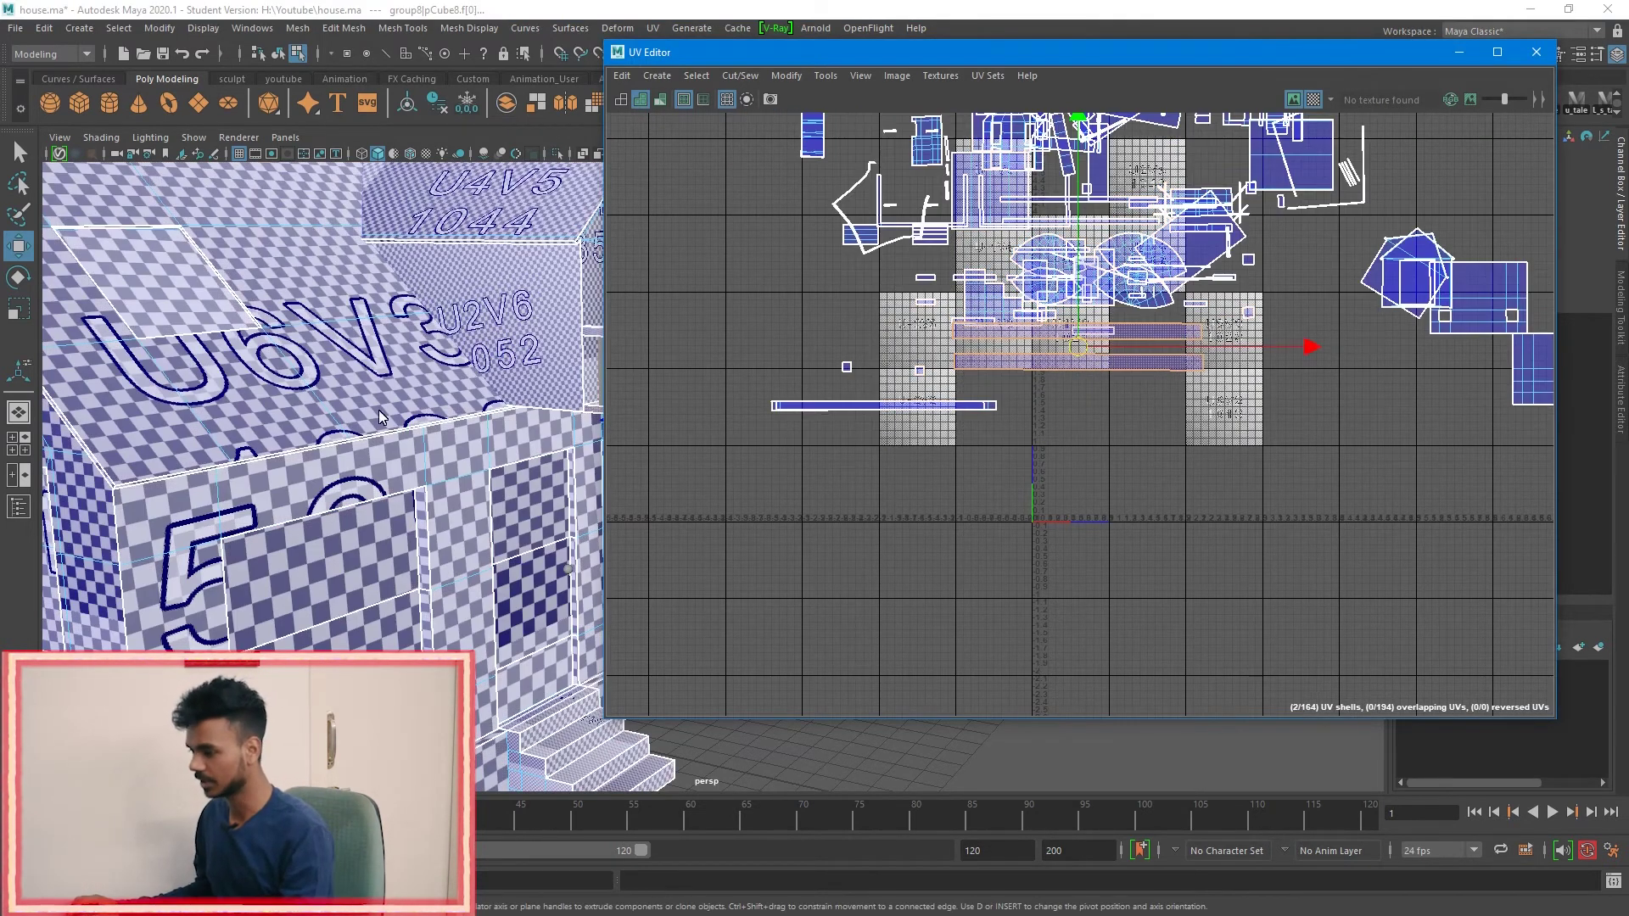
{"action": "scroll", "coordinate": [380, 416], "scroll_direction": "down", "scroll_amount": 5}
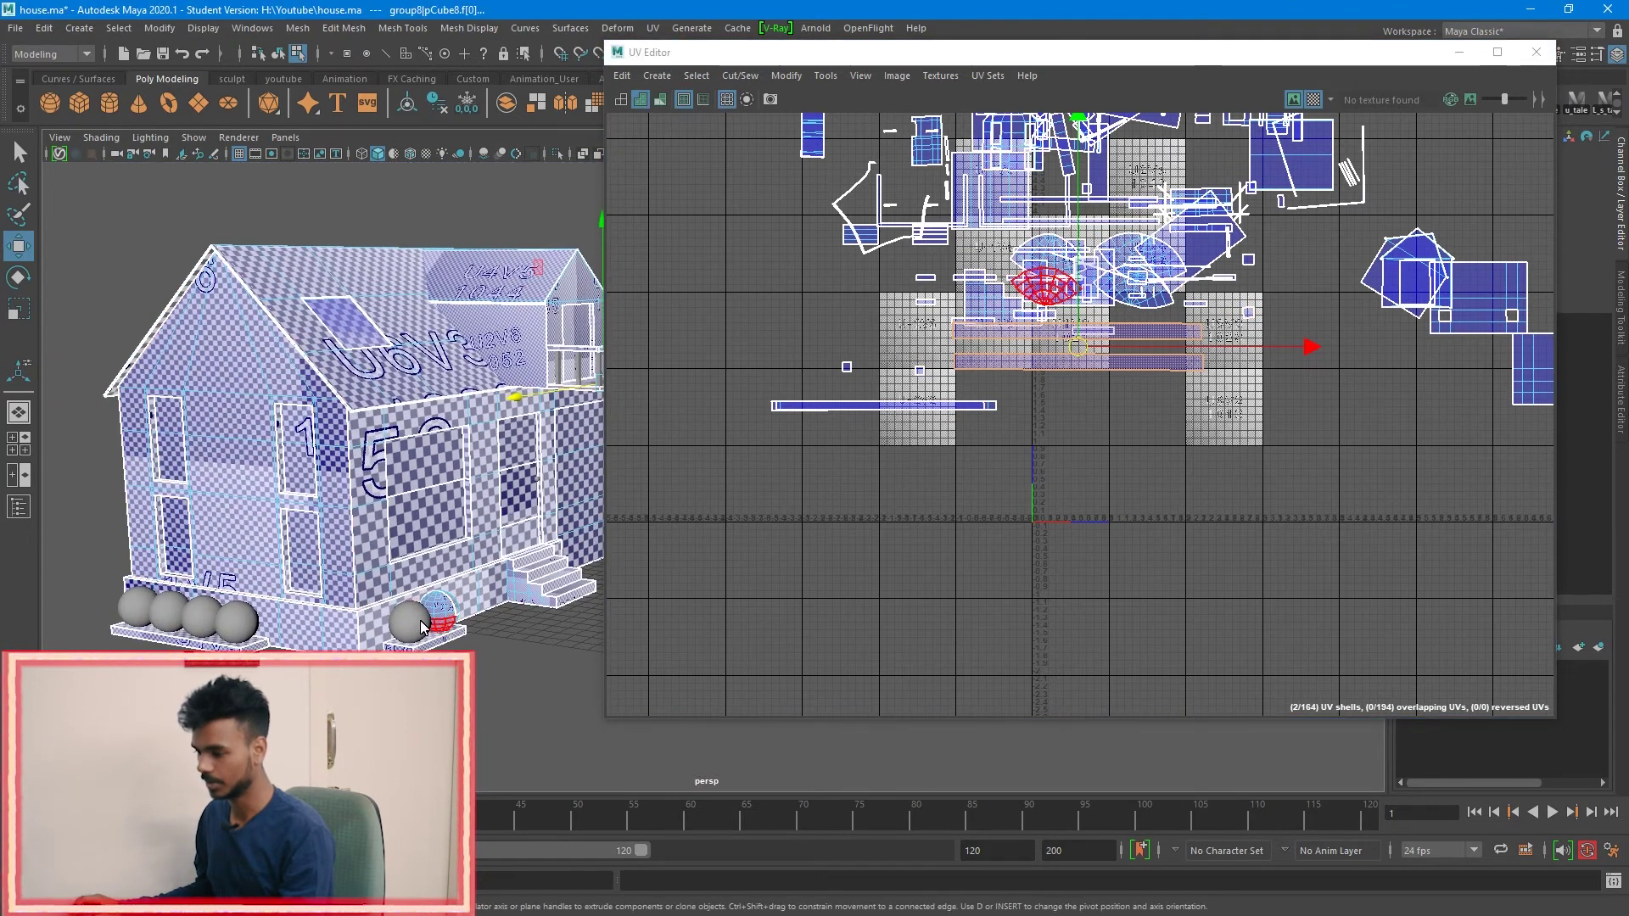
{"action": "left_click", "coordinate": [422, 626]}
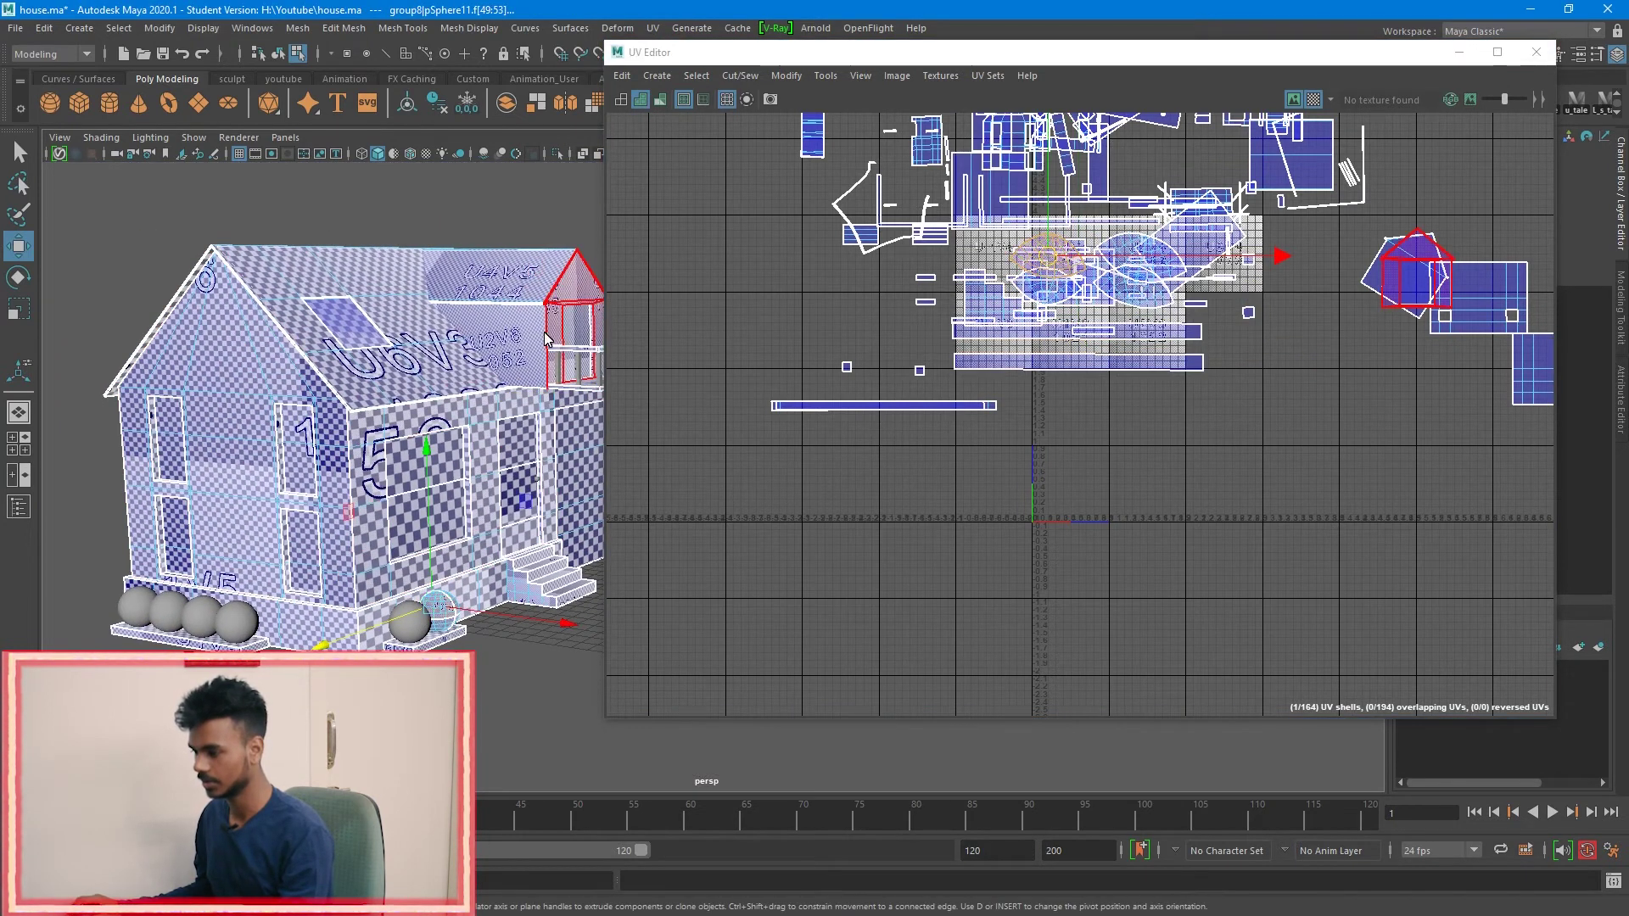
Step: Select the two large rectangular roof shells and move them together away from the other shells, down beside the first tile
{"action": "middle_click_drag", "start_coordinate": [1285, 378], "coordinate": [1056, 470], "text": "alt"}
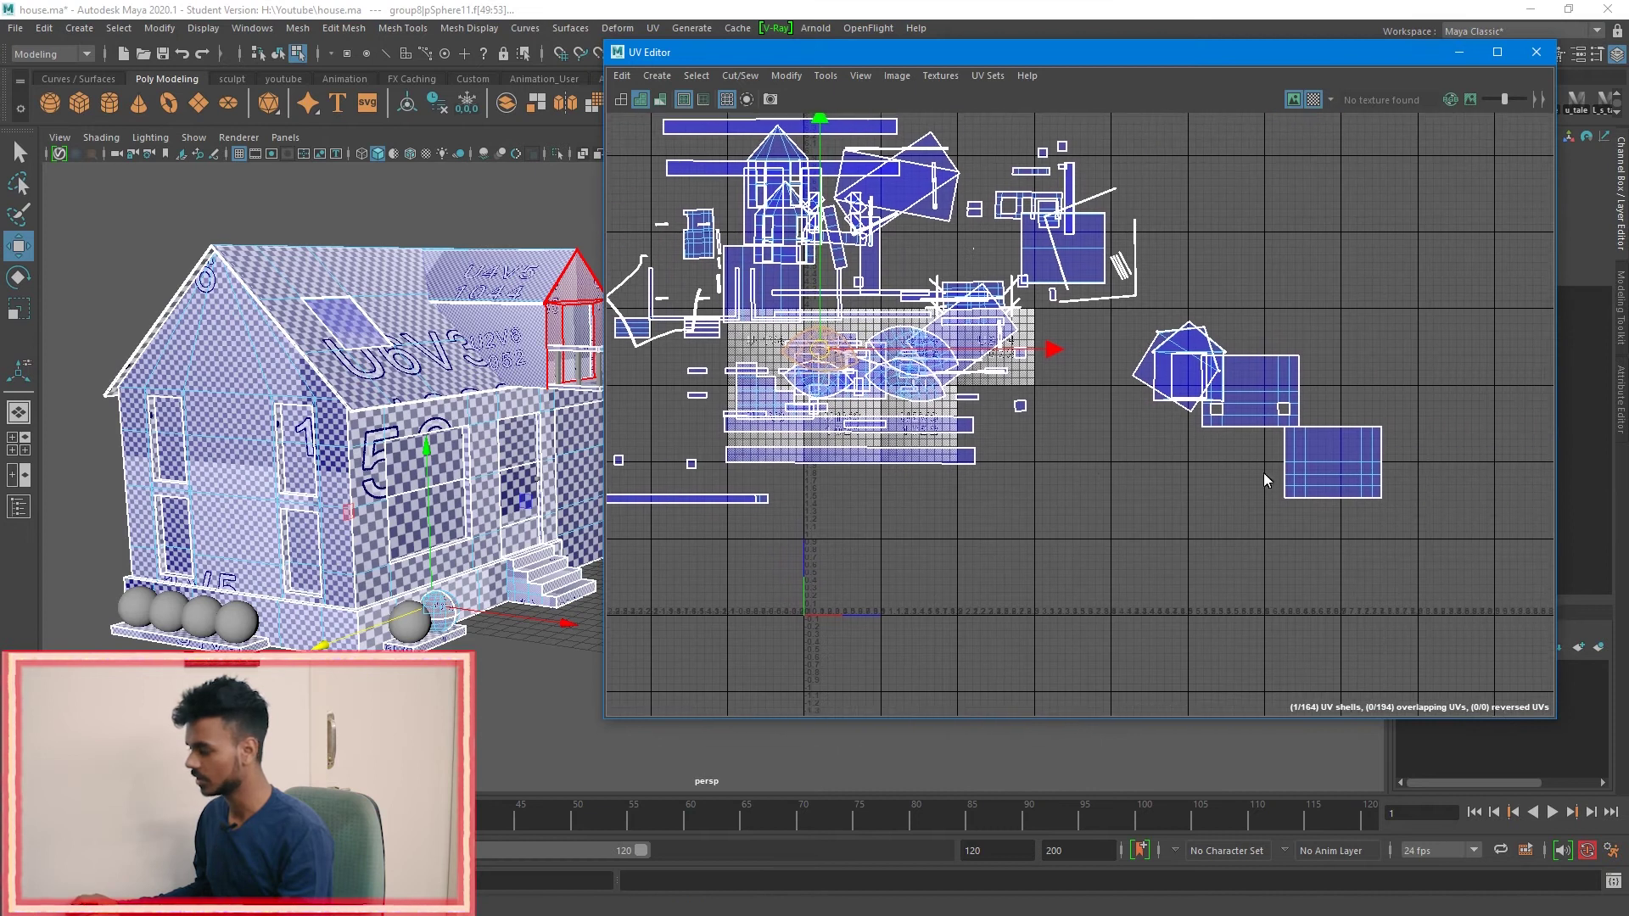
{"action": "left_click", "coordinate": [1358, 463]}
{"action": "left_click", "coordinate": [1264, 394]}
{"action": "left_click", "coordinate": [1329, 432], "text": "shift"}
{"action": "left_click_drag", "start_coordinate": [1294, 429], "coordinate": [1050, 583]}
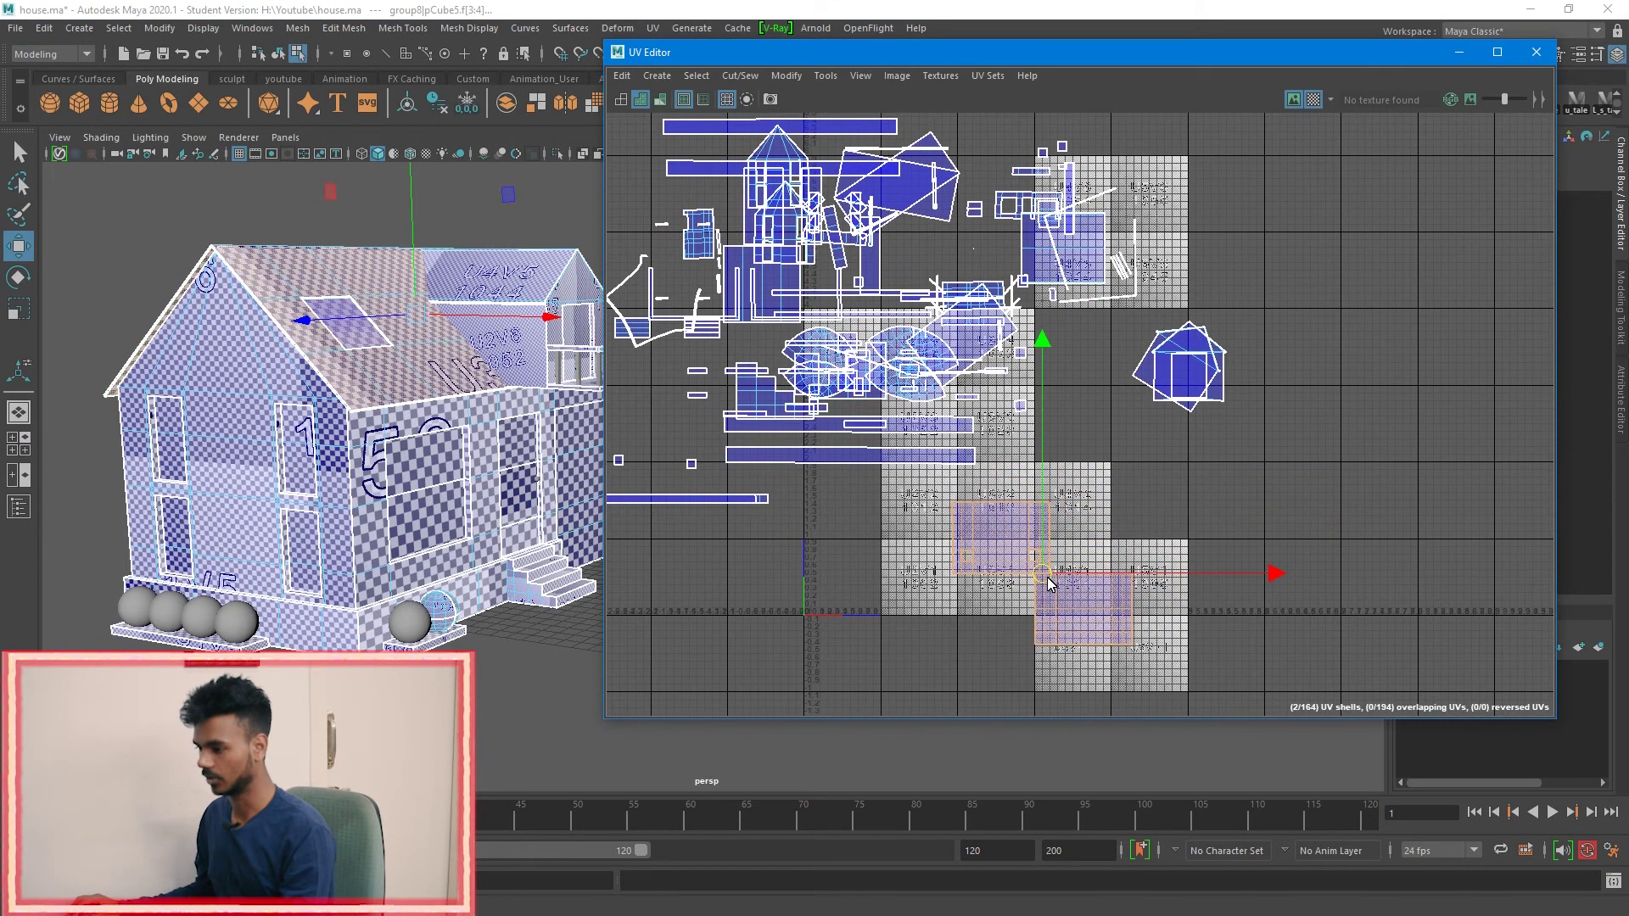
Step: Examine the roof's checker pattern against the skylight and walls, along with the position of its two shells in the UV grid
{"action": "left_click_drag", "start_coordinate": [390, 356], "coordinate": [339, 381], "text": "alt"}
{"action": "middle_click_drag", "start_coordinate": [305, 365], "coordinate": [585, 446], "text": "alt"}
{"action": "right_click_drag", "start_coordinate": [339, 433], "coordinate": [437, 460], "text": "alt"}
{"action": "middle_click_drag", "start_coordinate": [438, 460], "coordinate": [324, 370], "text": "alt"}
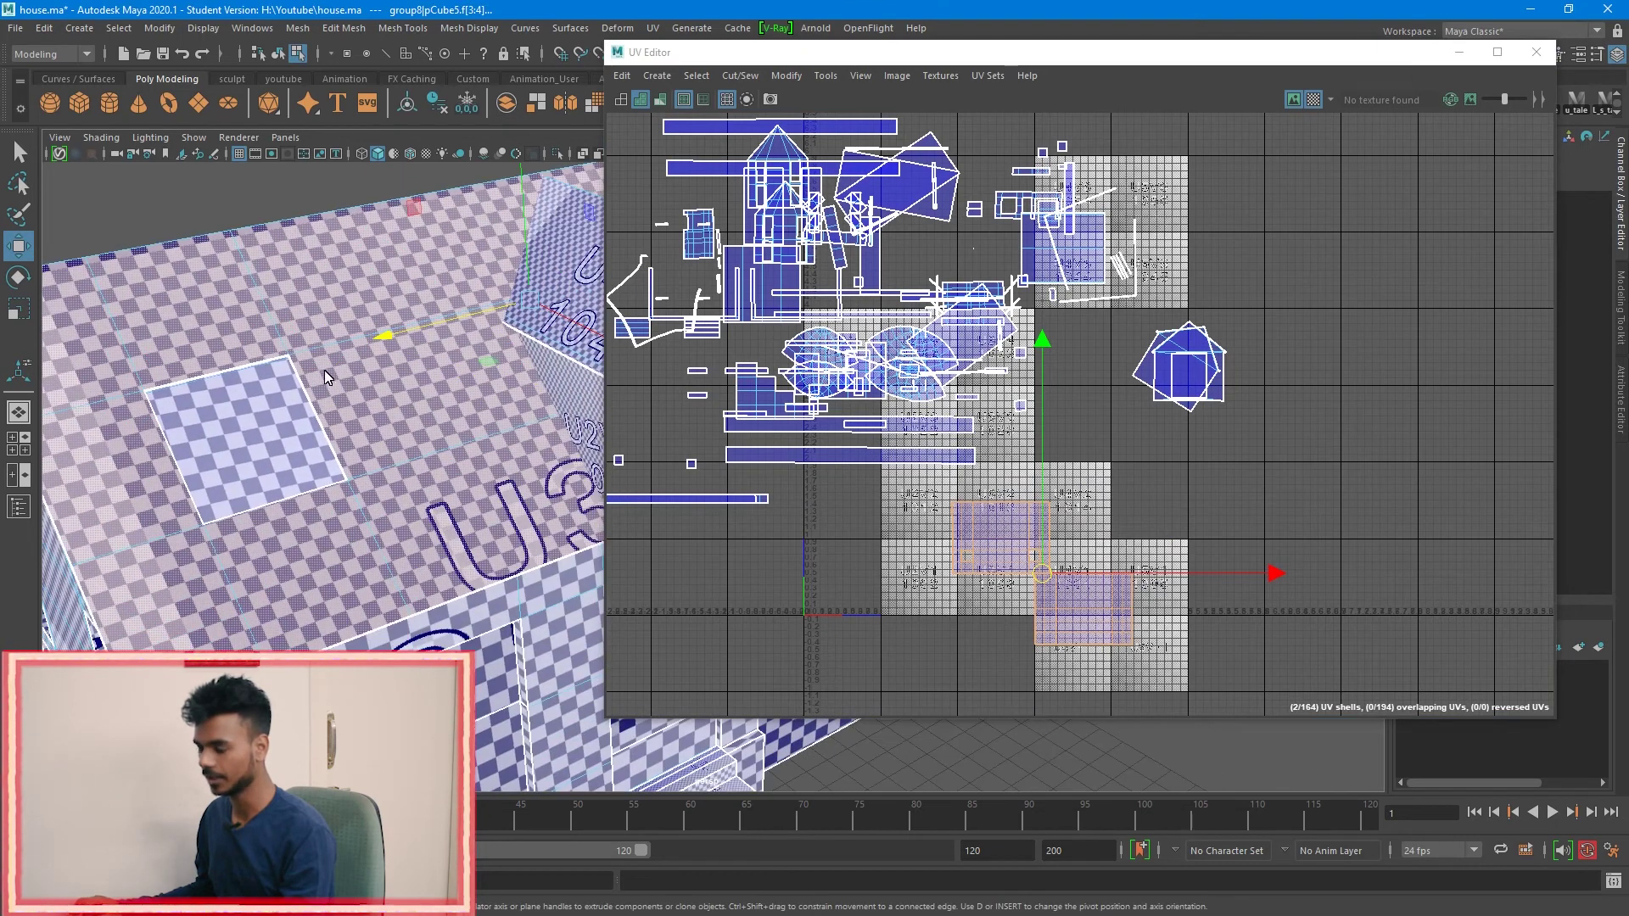
{"action": "left_click_drag", "start_coordinate": [325, 369], "coordinate": [332, 341], "text": "alt"}
{"action": "middle_click_drag", "start_coordinate": [332, 341], "coordinate": [465, 394], "text": "alt"}
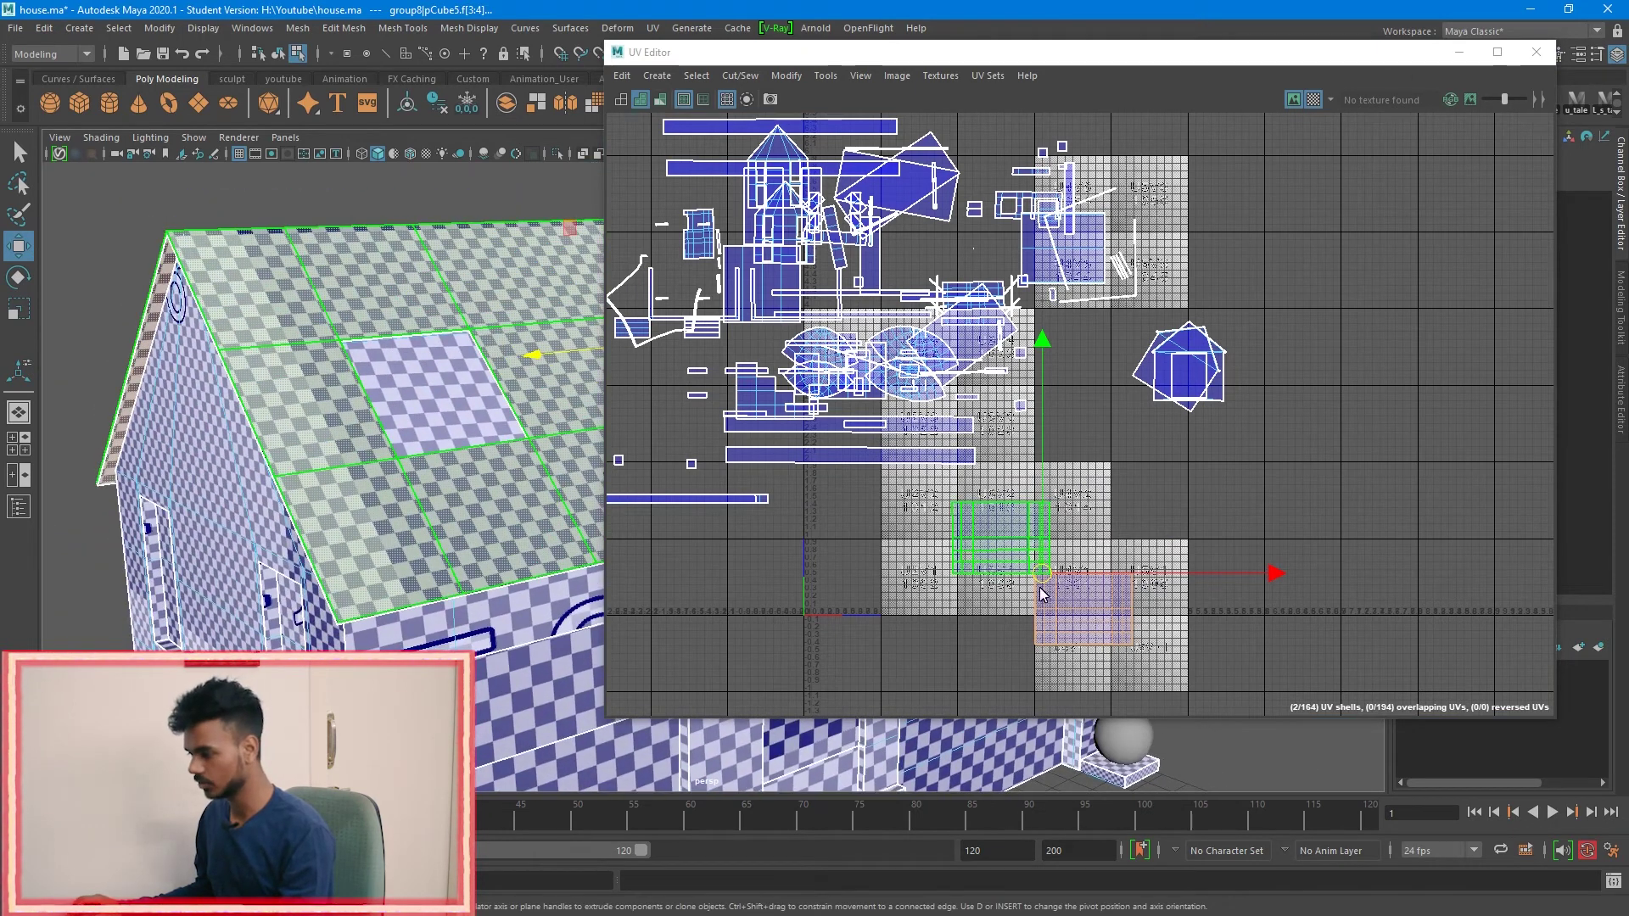
{"action": "middle_click_drag", "start_coordinate": [1032, 585], "coordinate": [1103, 492], "text": "alt"}
{"action": "right_click_drag", "start_coordinate": [946, 522], "coordinate": [1025, 536], "text": "alt"}
{"action": "middle_click_drag", "start_coordinate": [394, 543], "coordinate": [351, 428], "text": "alt"}
{"action": "left_click_drag", "start_coordinate": [352, 427], "coordinate": [335, 423], "text": "alt"}
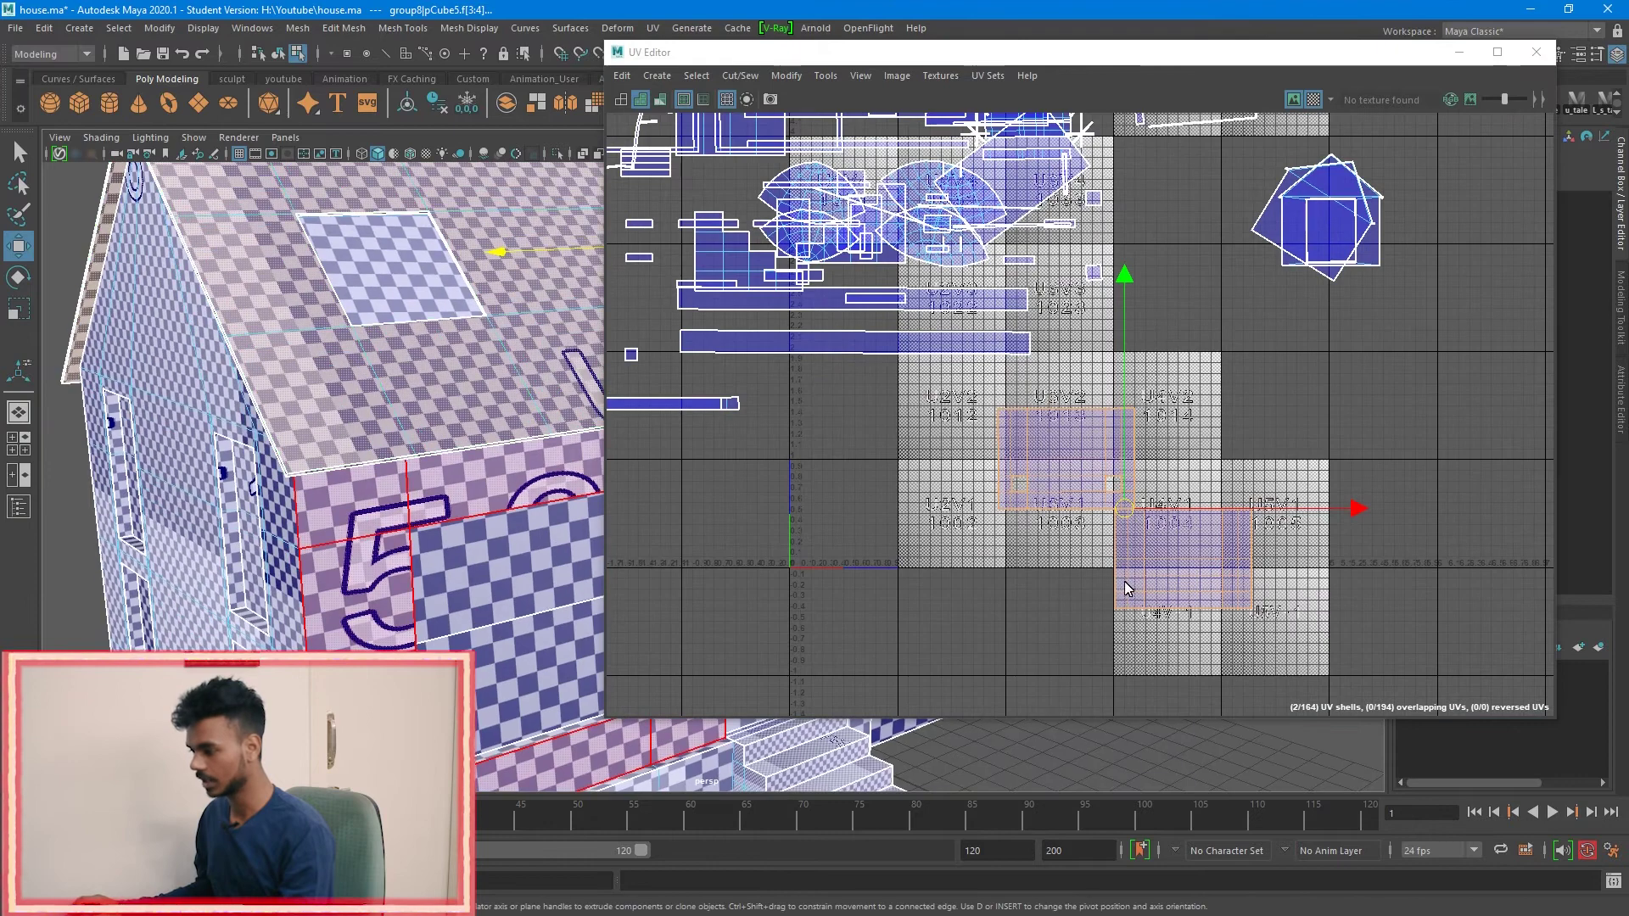
{"action": "middle_click_drag", "start_coordinate": [1123, 582], "coordinate": [1123, 525], "text": "alt"}
{"action": "right_click_drag", "start_coordinate": [997, 504], "coordinate": [1099, 520], "text": "alt"}
{"action": "middle_click_drag", "start_coordinate": [1101, 526], "coordinate": [1258, 511], "text": "alt"}
Step: Scale the two roof shells down uniformly and move them into the first UV tile, U1V1
{"action": "left_click_drag", "start_coordinate": [1314, 461], "coordinate": [1371, 489]}
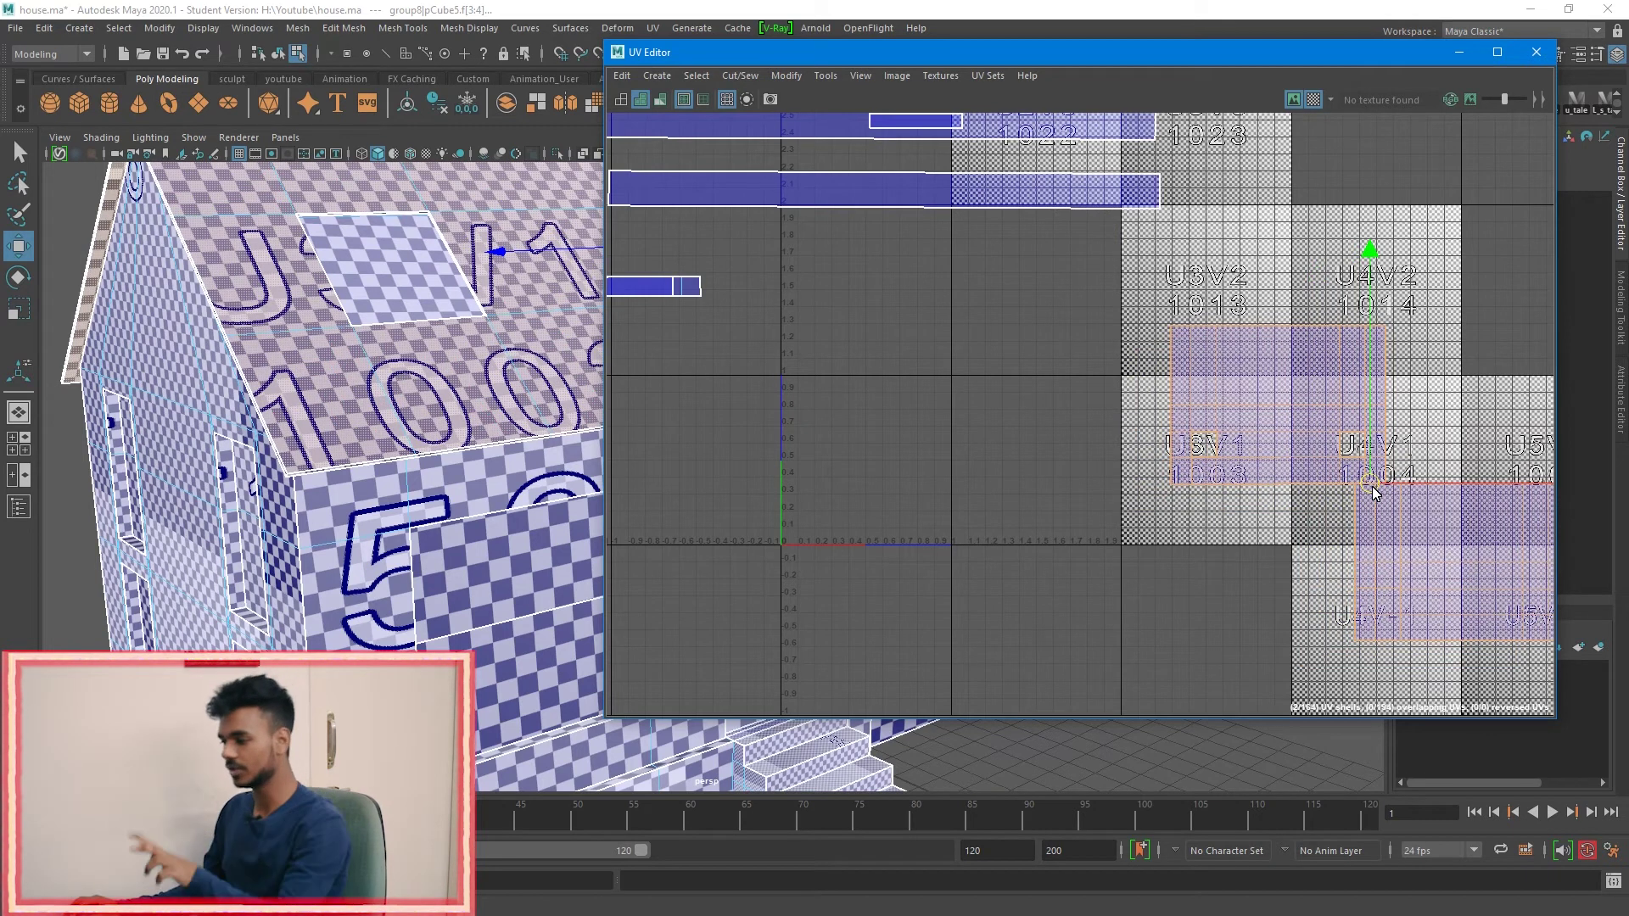
{"action": "key", "text": "r"}
{"action": "left_click_drag", "start_coordinate": [1369, 484], "coordinate": [1207, 475]}
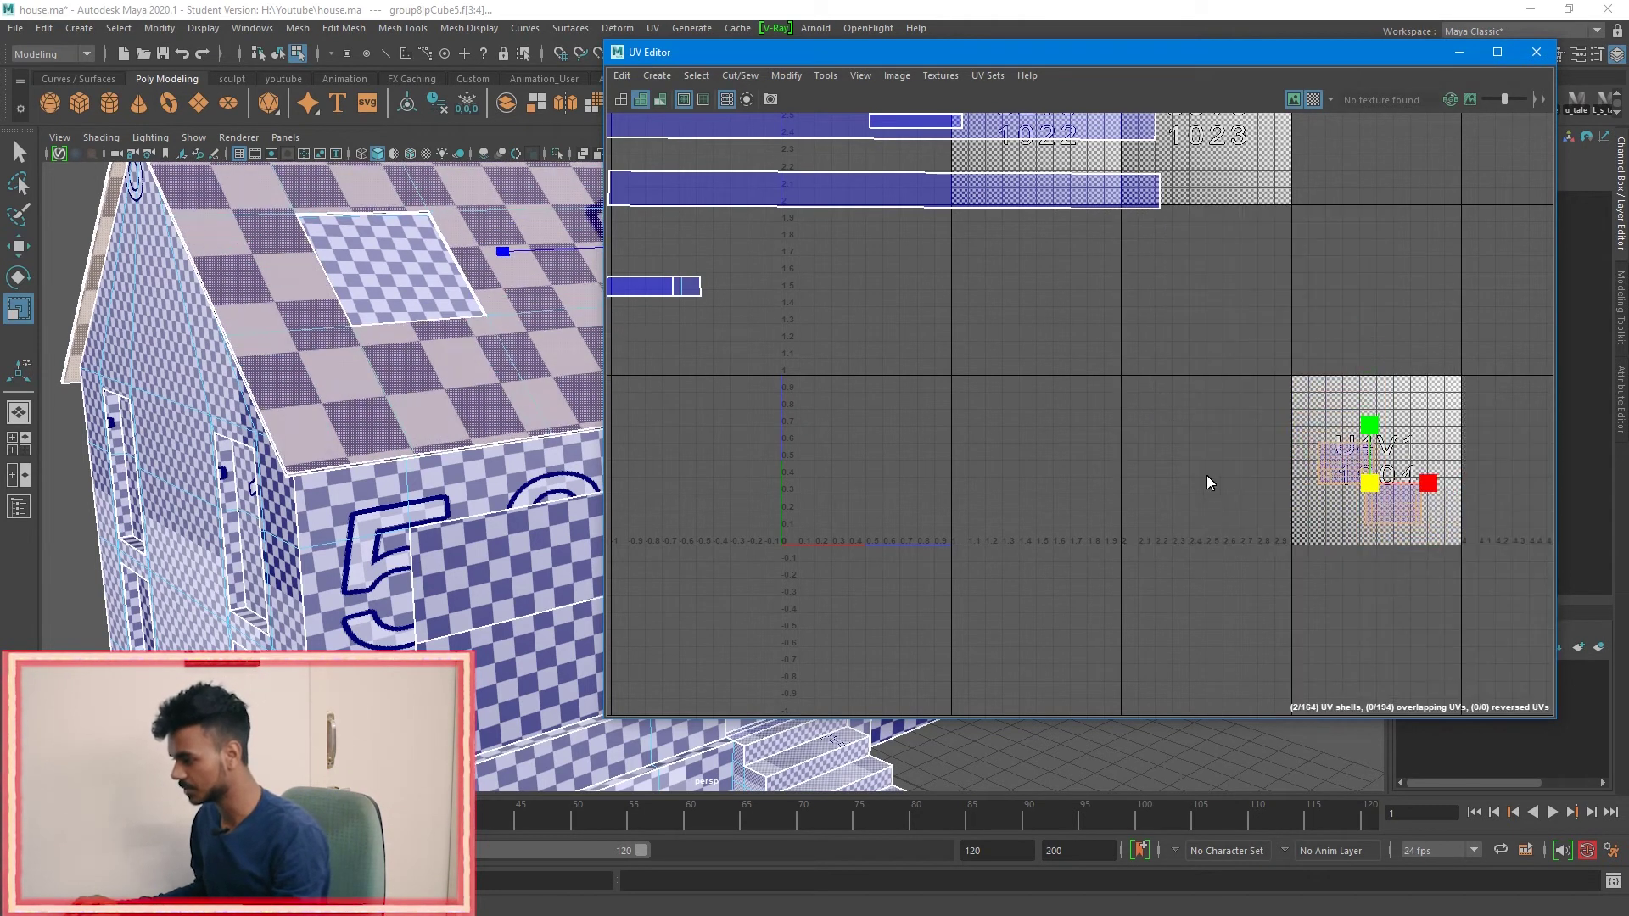
{"action": "key", "text": "w"}
{"action": "left_click_drag", "start_coordinate": [1372, 480], "coordinate": [829, 410]}
Step: Hide the checker map and stack the two roof shells one below the other in the tile's upper-left corner
{"action": "scroll", "coordinate": [829, 412], "scroll_direction": "up", "scroll_amount": 3}
{"action": "middle_click_drag", "start_coordinate": [830, 412], "coordinate": [990, 432], "text": "alt"}
{"action": "left_click", "coordinate": [1314, 99]}
{"action": "scroll", "coordinate": [906, 422], "scroll_direction": "up", "scroll_amount": 3}
{"action": "scroll", "coordinate": [989, 433], "scroll_direction": "up", "scroll_amount": 2}
{"action": "left_click_drag", "start_coordinate": [986, 444], "coordinate": [950, 432]}
{"action": "left_click_drag", "start_coordinate": [1008, 494], "coordinate": [864, 505]}
{"action": "middle_click_drag", "start_coordinate": [774, 495], "coordinate": [925, 519], "text": "alt"}
{"action": "scroll", "coordinate": [925, 519], "scroll_direction": "up", "scroll_amount": 3}
{"action": "left_click_drag", "start_coordinate": [846, 444], "coordinate": [939, 613]}
{"action": "middle_click_drag", "start_coordinate": [1009, 475], "coordinate": [898, 675], "text": "alt"}
{"action": "left_click_drag", "start_coordinate": [959, 291], "coordinate": [1087, 357]}
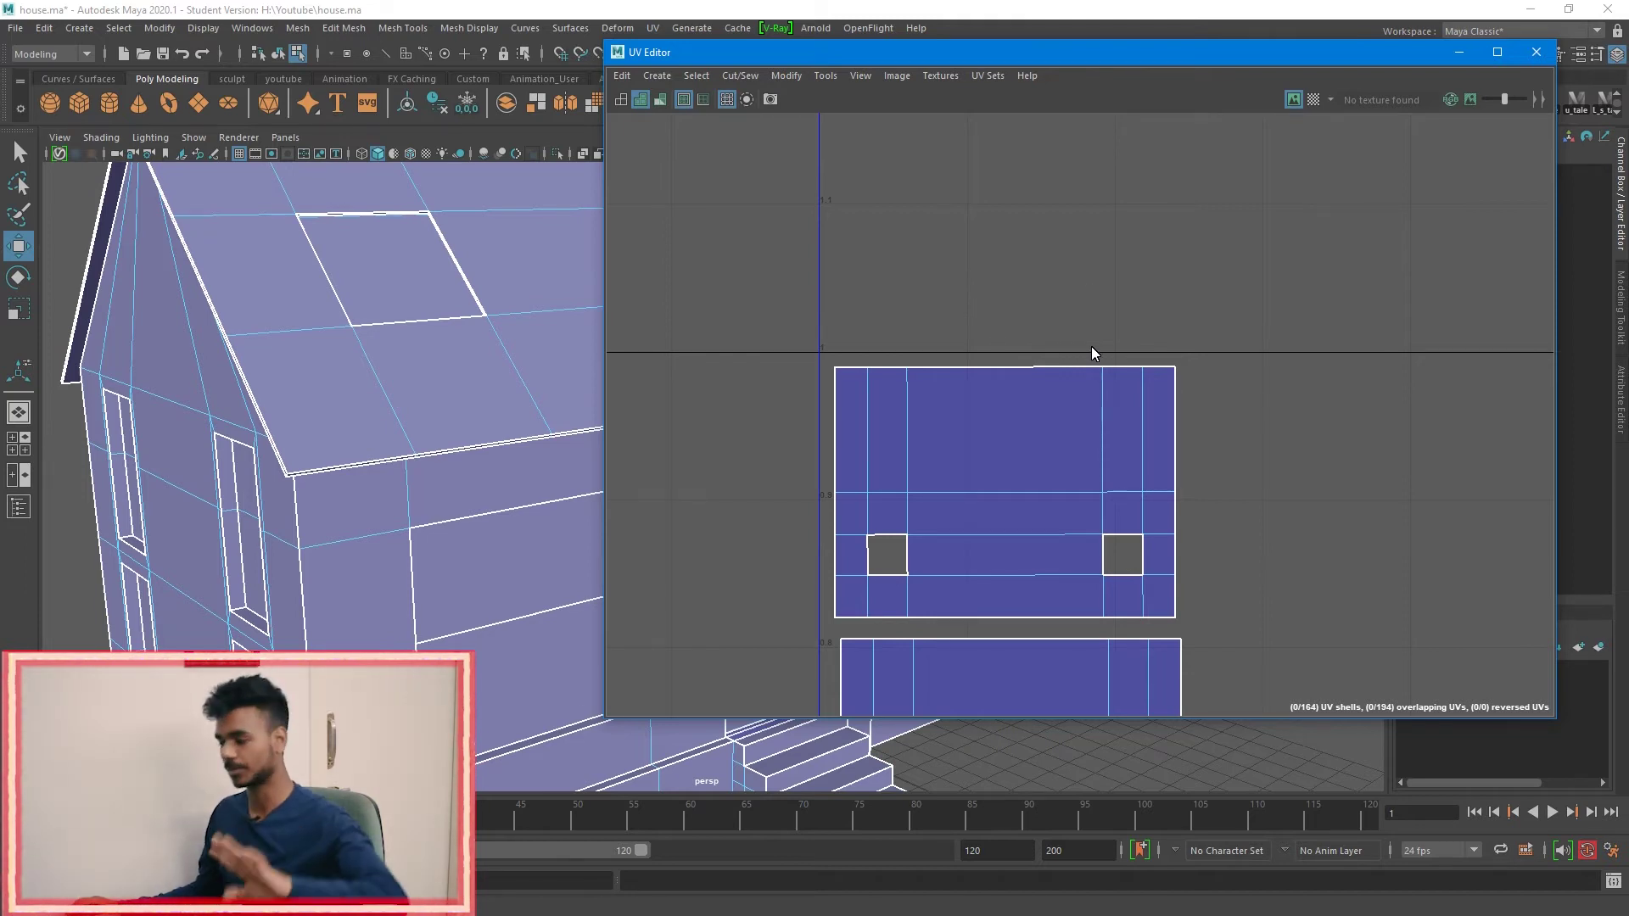
Step: Fine-tune the positions of the two stacked roof shells so they line up along the tile's left edge
{"action": "left_click", "coordinate": [1072, 368]}
{"action": "scroll", "coordinate": [1072, 370], "scroll_direction": "down", "scroll_amount": 3}
{"action": "middle_click_drag", "start_coordinate": [1072, 572], "coordinate": [1098, 339], "text": "alt"}
{"action": "left_click", "coordinate": [1095, 348]}
{"action": "left_click_drag", "start_coordinate": [1067, 359], "coordinate": [1062, 359]}
{"action": "scroll", "coordinate": [1063, 365], "scroll_direction": "down", "scroll_amount": 5}
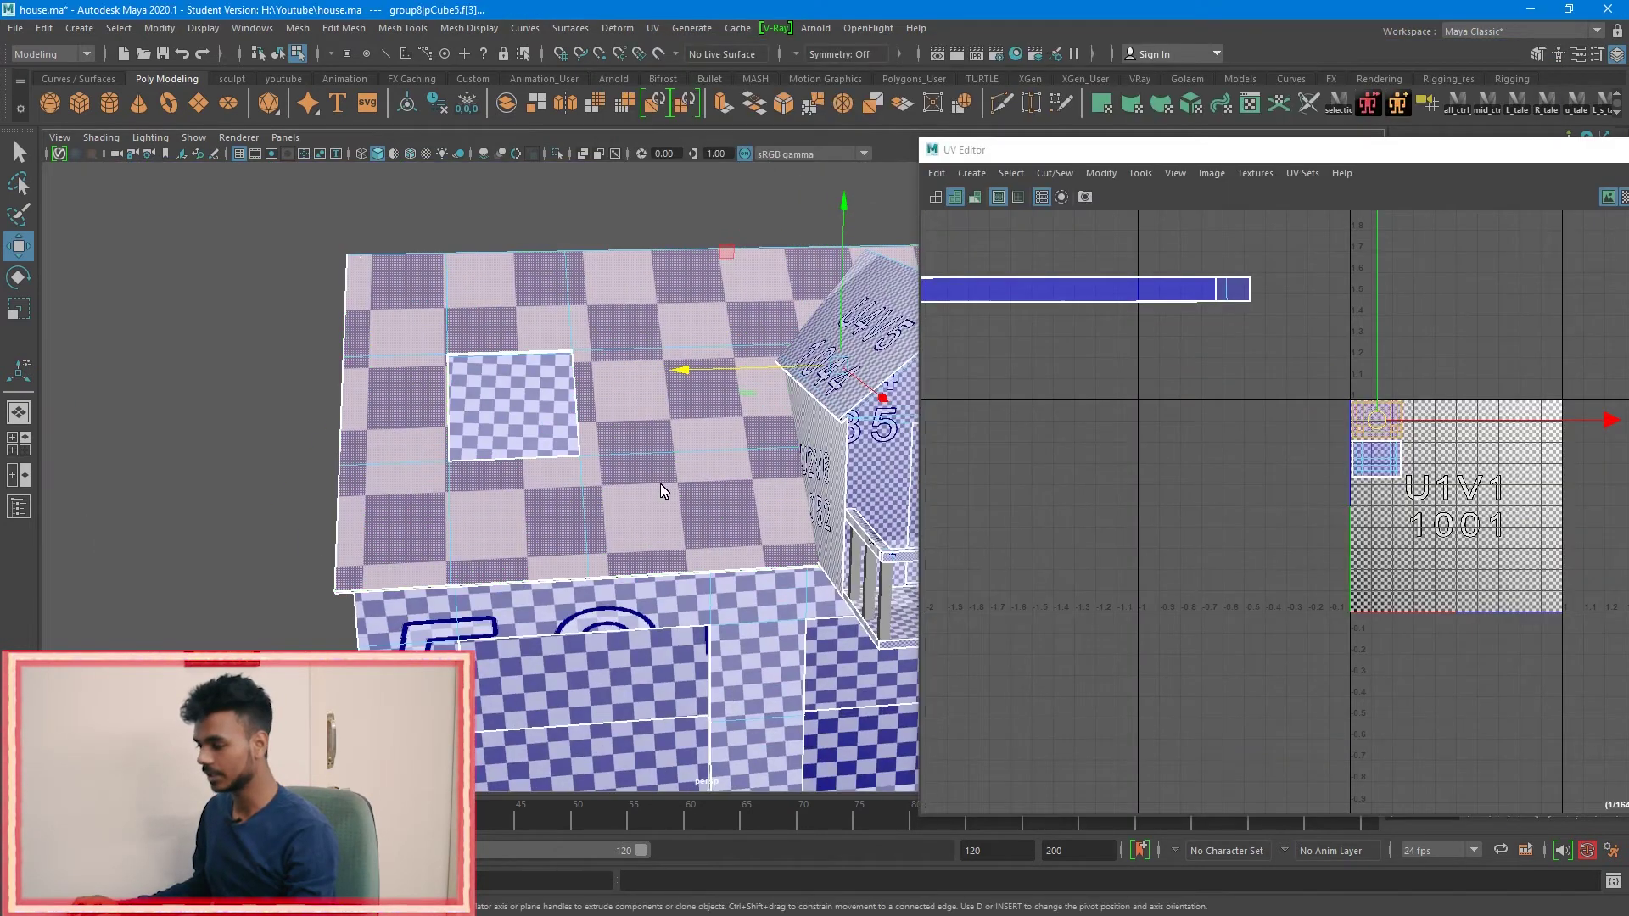
Step: Select the skylight face on the front roof slope, enlarge its UV shell and place it in the tile below the roof shells
{"action": "left_click", "coordinate": [655, 487]}
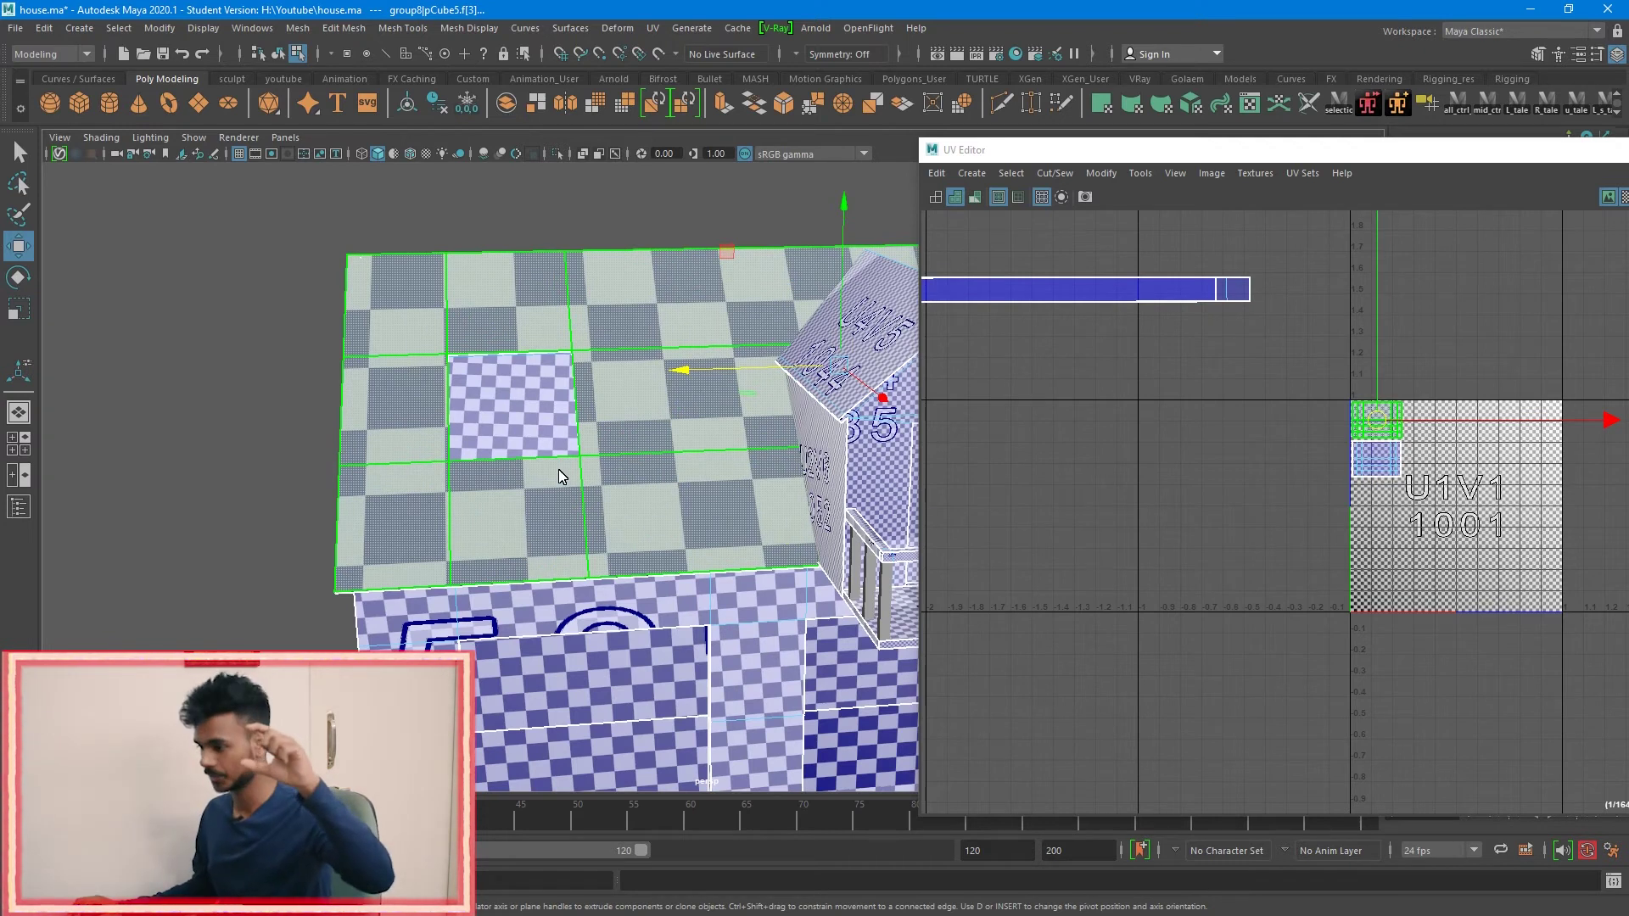
{"action": "left_click", "coordinate": [551, 424]}
{"action": "scroll", "coordinate": [532, 424], "scroll_direction": "up", "scroll_amount": 5}
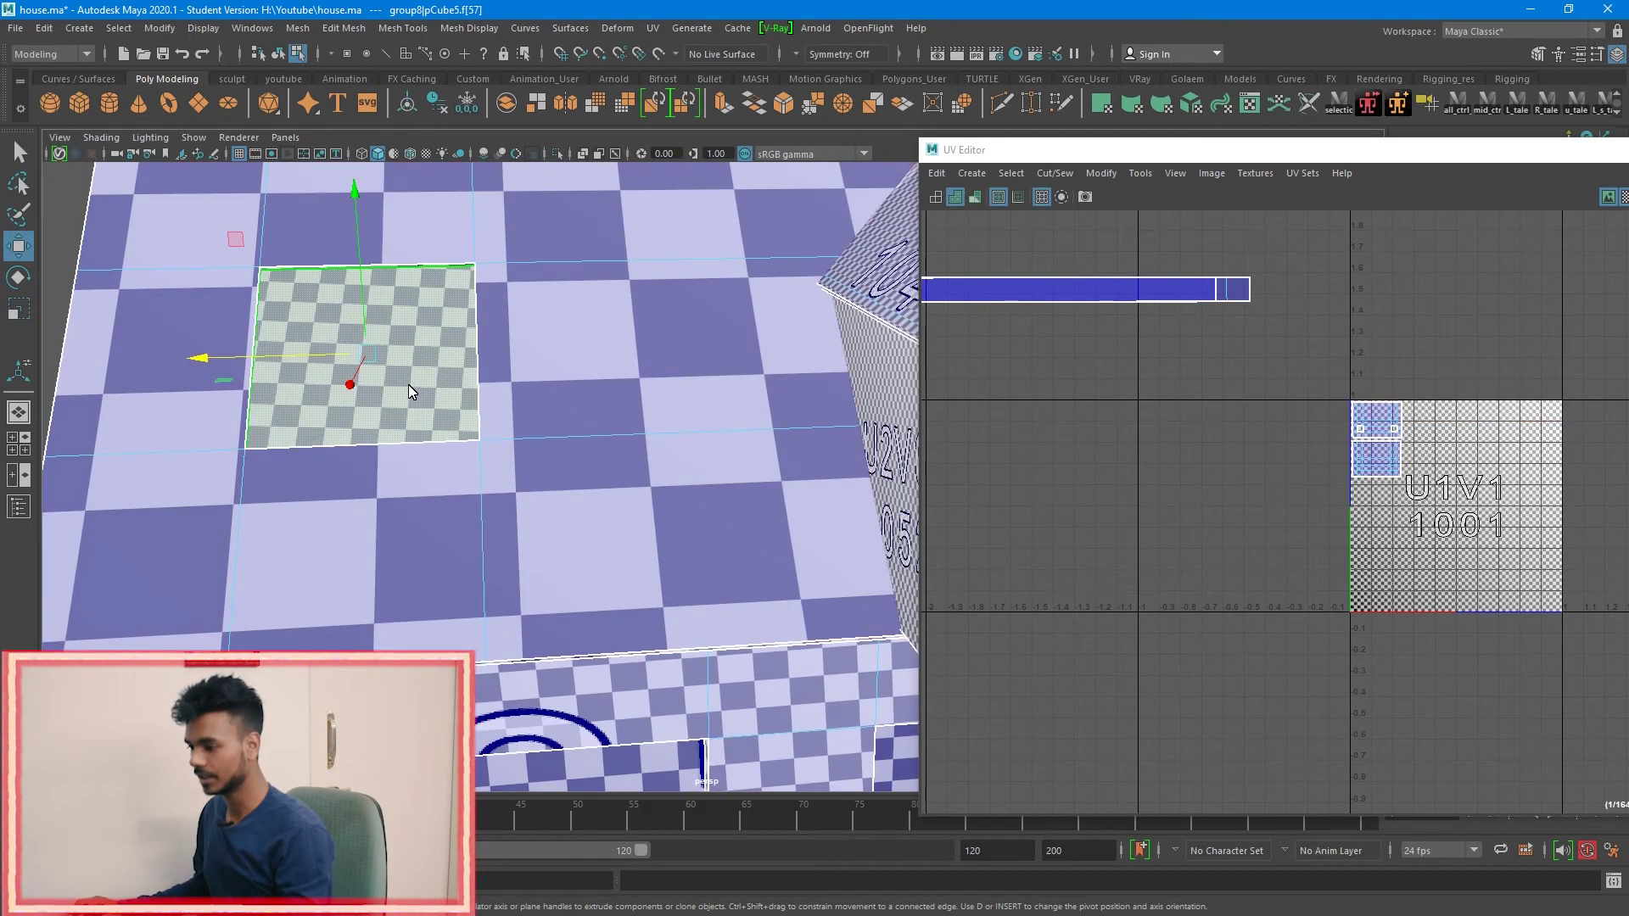
{"action": "scroll", "coordinate": [1265, 434], "scroll_direction": "down", "scroll_amount": 6}
{"action": "left_click_drag", "start_coordinate": [1454, 303], "coordinate": [1627, 437]}
{"action": "scroll", "coordinate": [1337, 431], "scroll_direction": "up", "scroll_amount": 5}
{"action": "key", "text": "r"}
{"action": "key", "text": "w"}
{"action": "left_click_drag", "start_coordinate": [1323, 449], "coordinate": [1305, 481]}
{"action": "scroll", "coordinate": [486, 512], "scroll_direction": "down", "scroll_amount": 5}
{"action": "middle_click_drag", "start_coordinate": [486, 513], "coordinate": [638, 540], "text": "alt"}
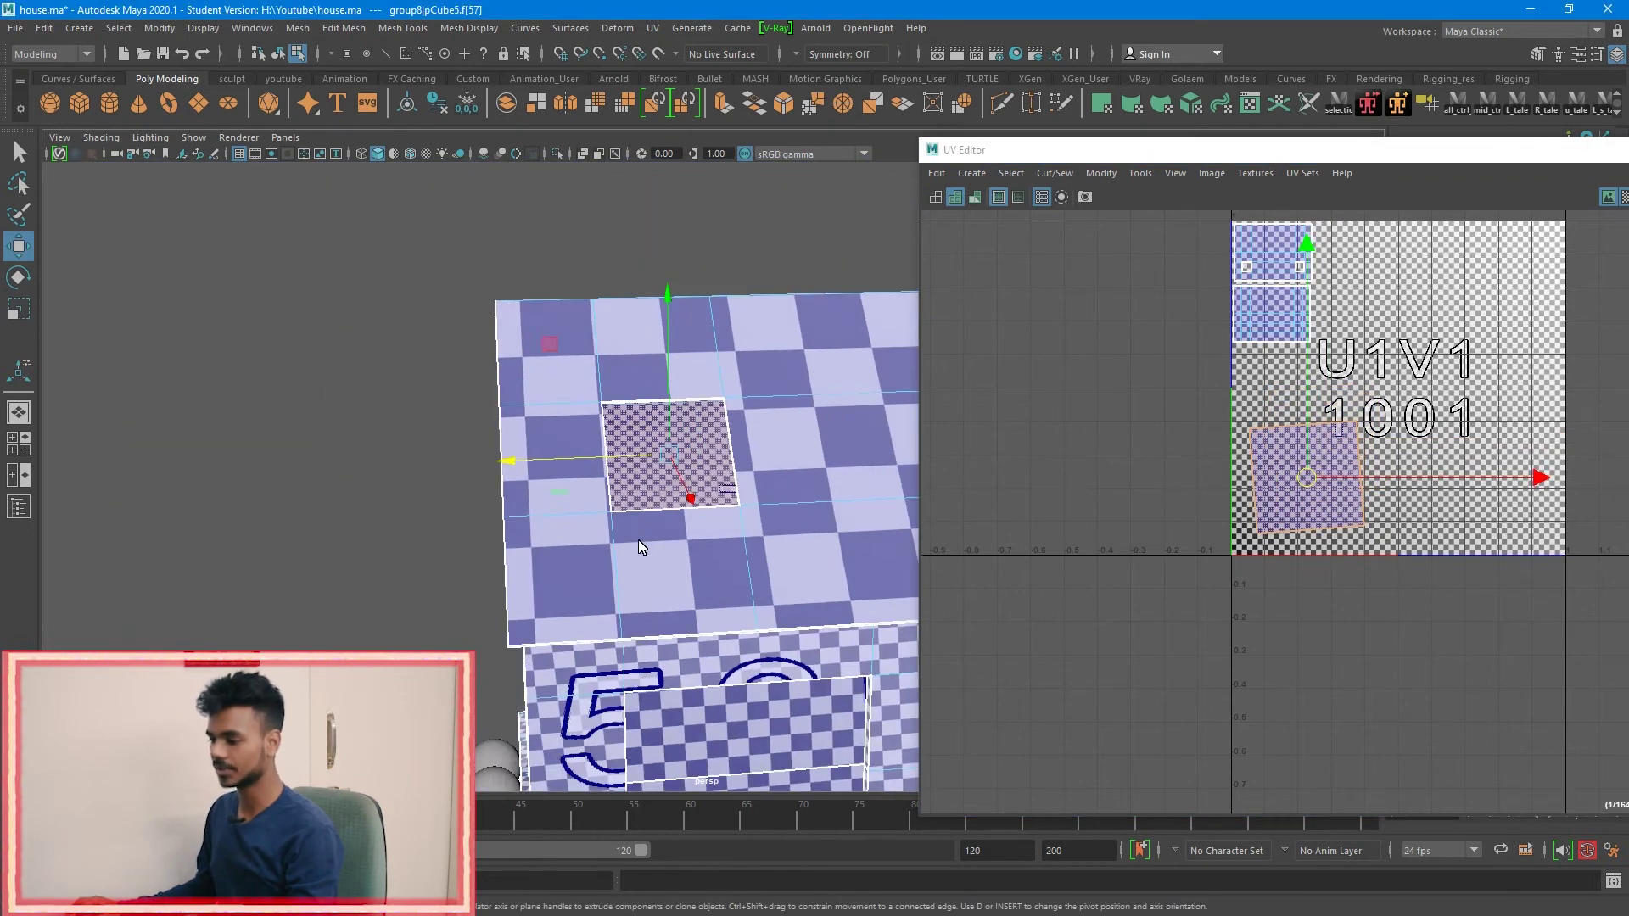
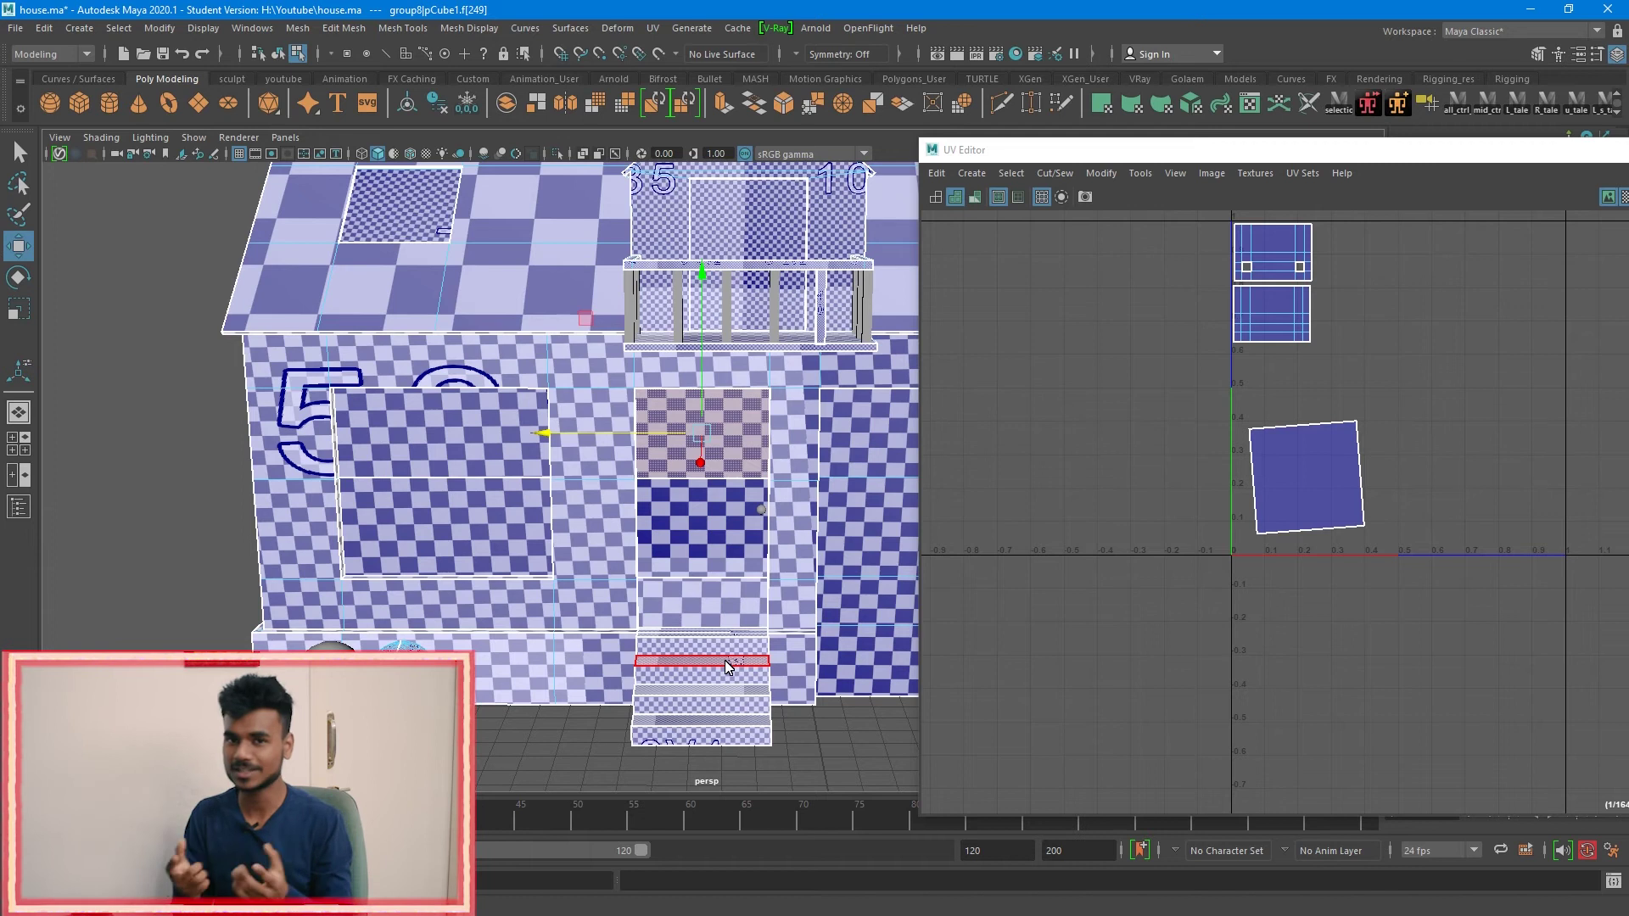
Step: Select all UV shells again, lay them out automatically within the first tile and check the pattern on the house front
{"action": "scroll", "coordinate": [1300, 660], "scroll_direction": "down", "scroll_amount": 8}
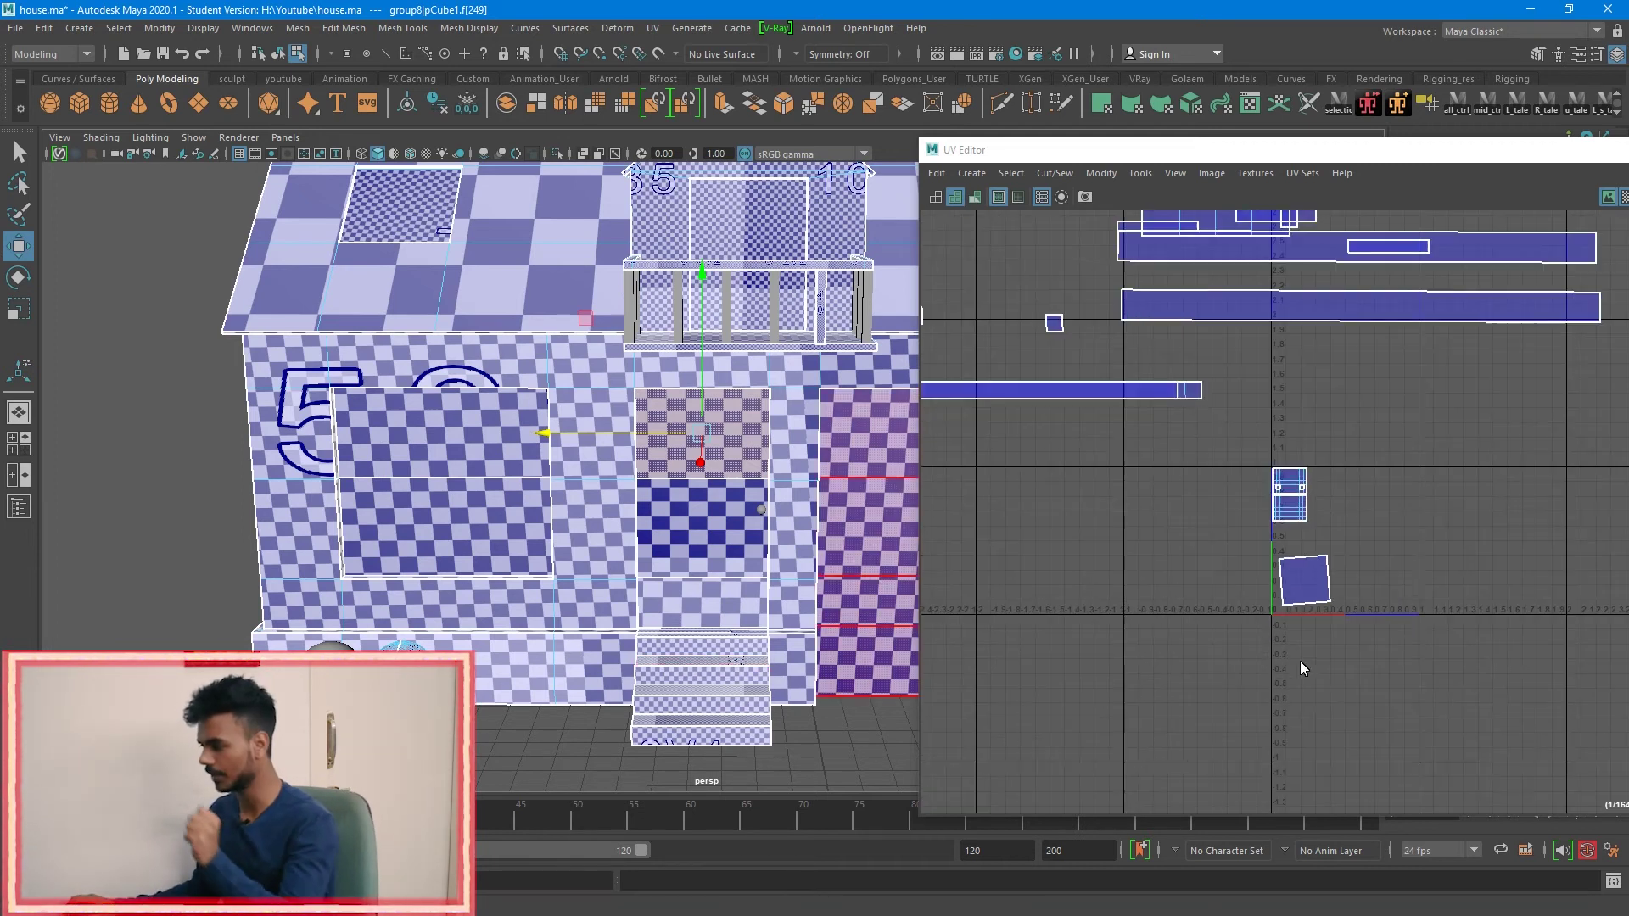
{"action": "left_click_drag", "start_coordinate": [1500, 675], "coordinate": [1078, 325]}
{"action": "right_click_drag", "start_coordinate": [1187, 249], "coordinate": [1019, 330], "text": "shift"}
{"action": "scroll", "coordinate": [684, 472], "scroll_direction": "down", "scroll_amount": 5}
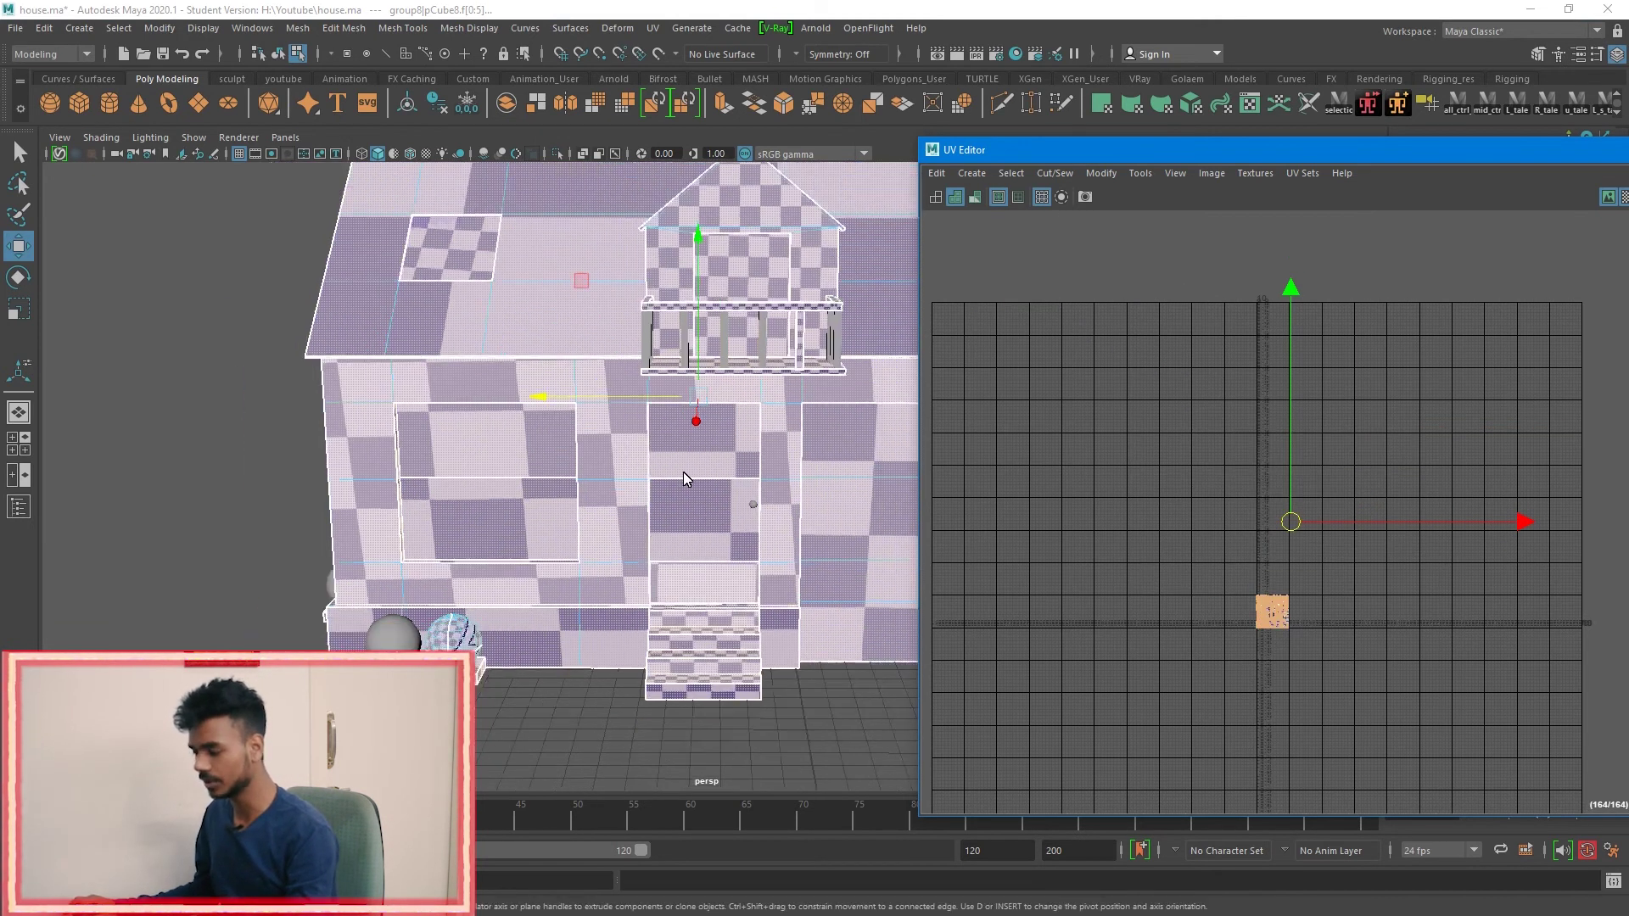
{"action": "scroll", "coordinate": [694, 472], "scroll_direction": "up", "scroll_amount": 3}
{"action": "left_click", "coordinate": [690, 463]}
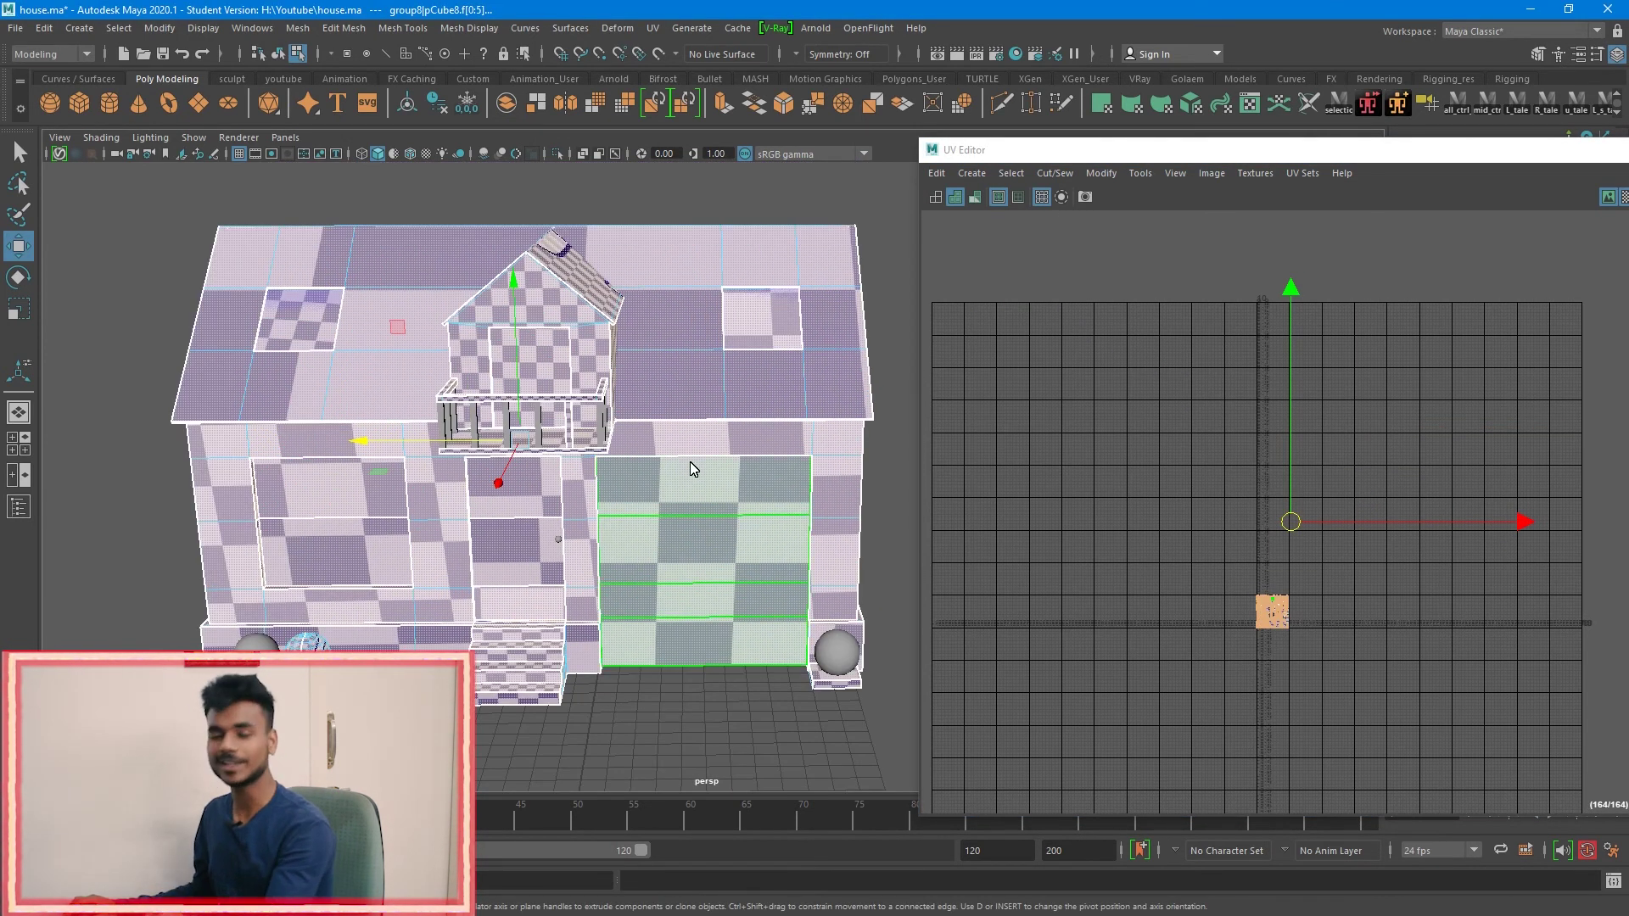
Step: Examine the checker pattern on the house walls and balcony, and the shells laid out in the first UV tile
{"action": "scroll", "coordinate": [630, 497], "scroll_direction": "up", "scroll_amount": 5}
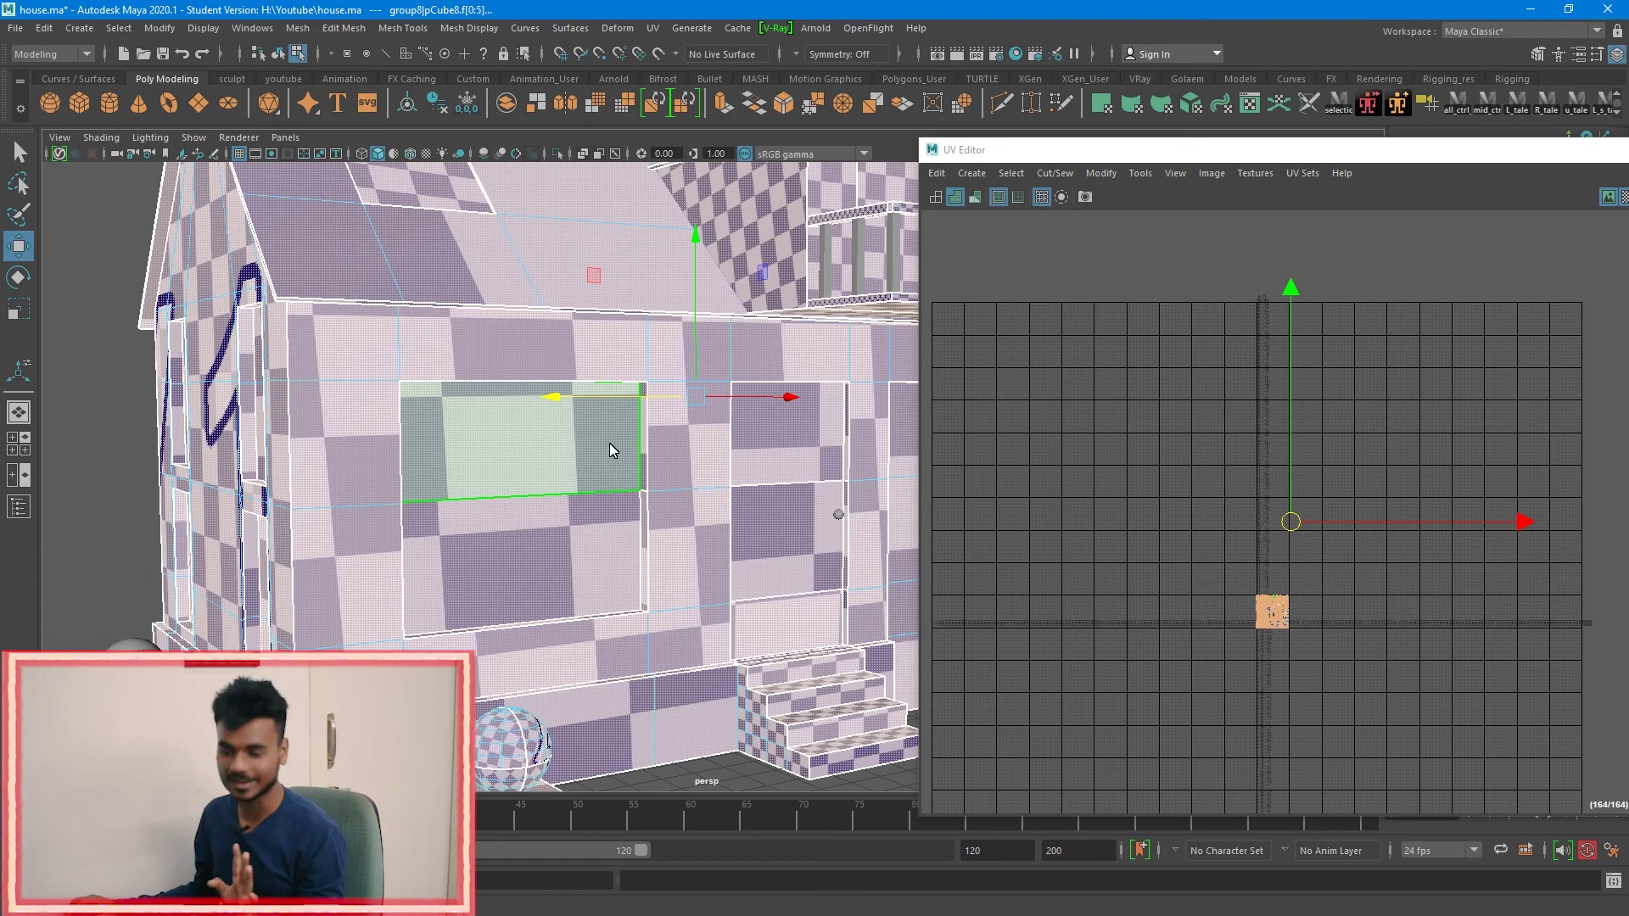
{"action": "scroll", "coordinate": [610, 449], "scroll_direction": "down", "scroll_amount": 5}
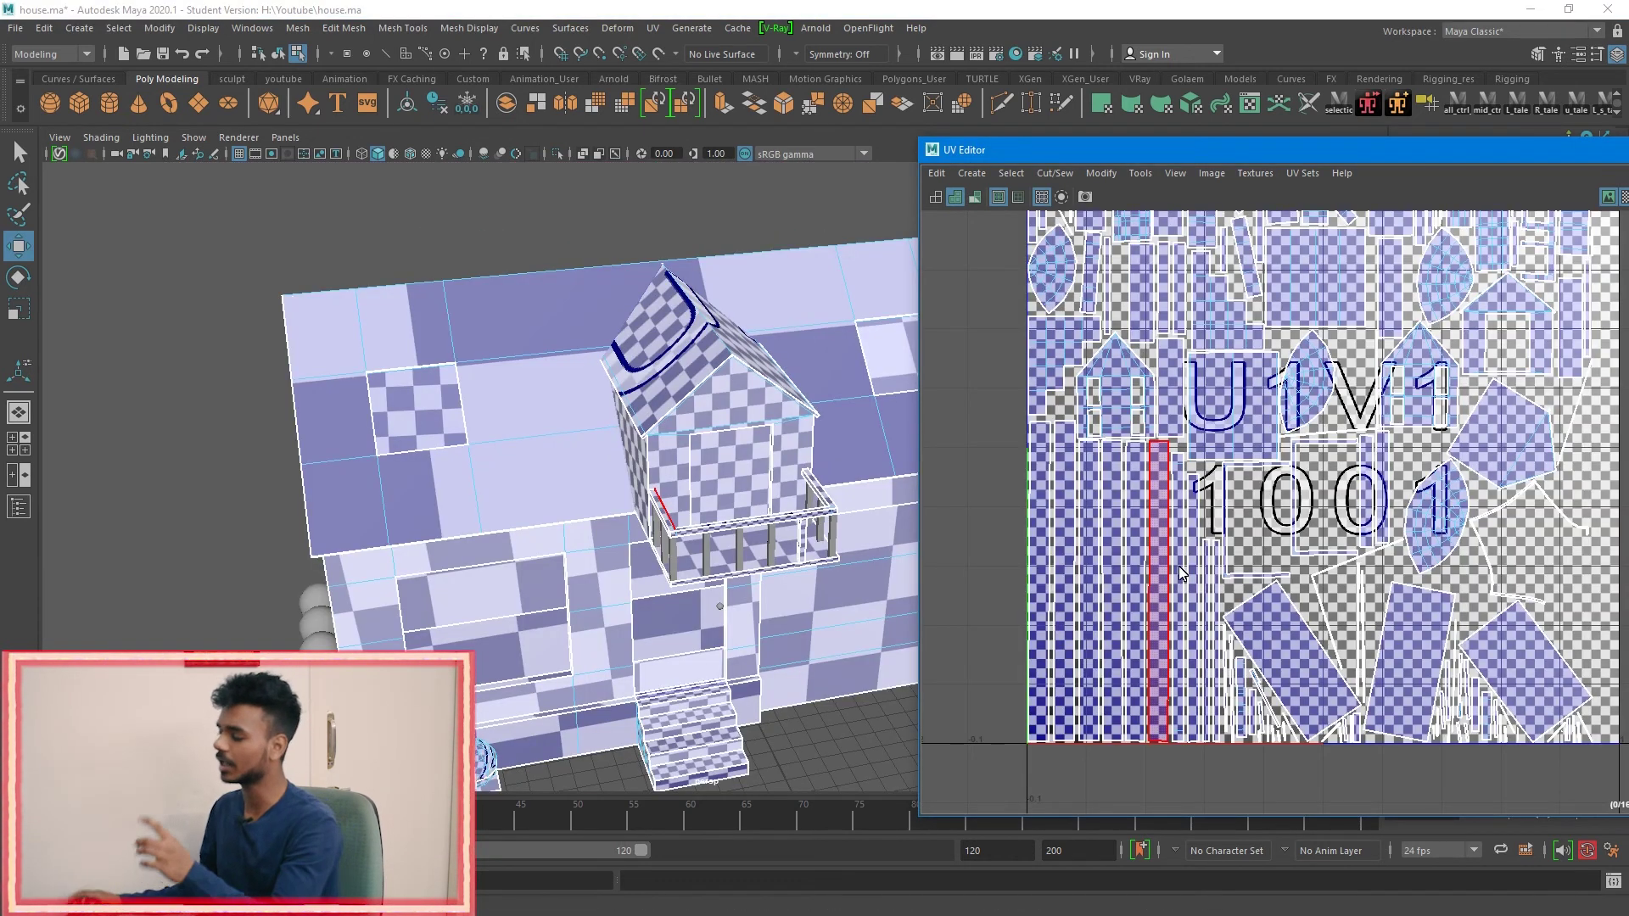
{"action": "scroll", "coordinate": [1179, 570], "scroll_direction": "down", "scroll_amount": 6}
{"action": "left_click_drag", "start_coordinate": [1073, 312], "coordinate": [1514, 712]}
{"action": "scroll", "coordinate": [1361, 651], "scroll_direction": "up", "scroll_amount": 6}
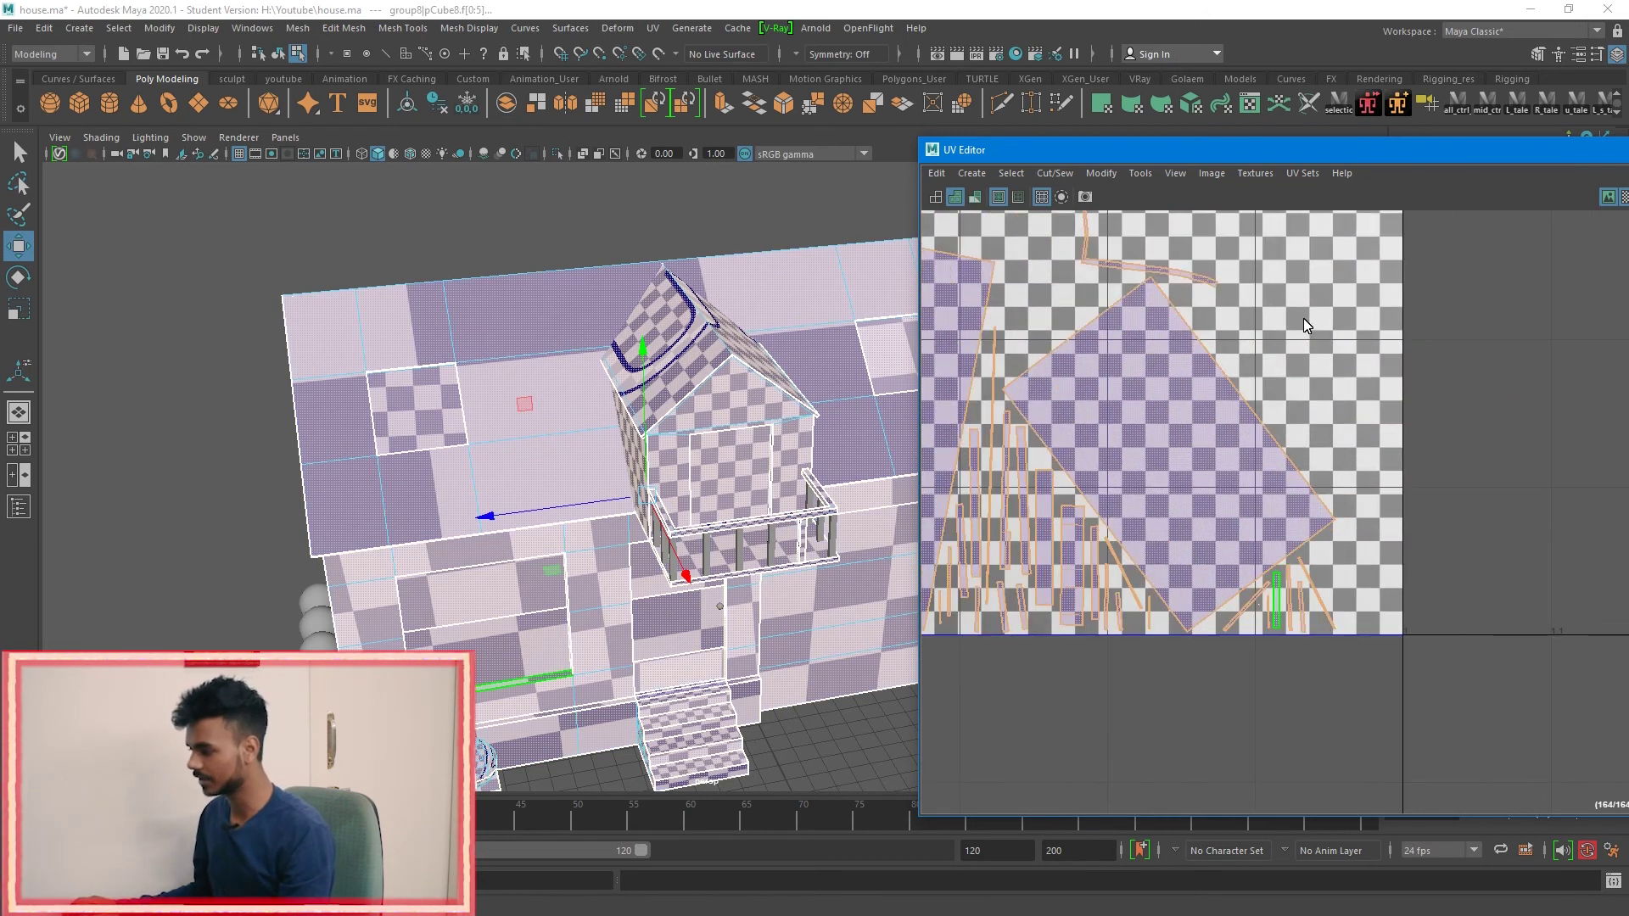
{"action": "middle_click_drag", "start_coordinate": [1303, 320], "coordinate": [1300, 709], "text": "alt"}
Step: Hide the checker map and select the tilted rectangular shell in the tile's lower-right corner
{"action": "left_click", "coordinate": [1624, 196]}
{"action": "scroll", "coordinate": [1310, 472], "scroll_direction": "down", "scroll_amount": 3}
{"action": "scroll", "coordinate": [1318, 518], "scroll_direction": "up", "scroll_amount": 1}
{"action": "left_click_drag", "start_coordinate": [1312, 544], "coordinate": [1261, 467]}
{"action": "left_click_drag", "start_coordinate": [1327, 566], "coordinate": [1271, 443]}
{"action": "left_click_drag", "start_coordinate": [1324, 518], "coordinate": [1236, 437]}
{"action": "middle_click_drag", "start_coordinate": [1282, 461], "coordinate": [1309, 544], "text": "alt"}
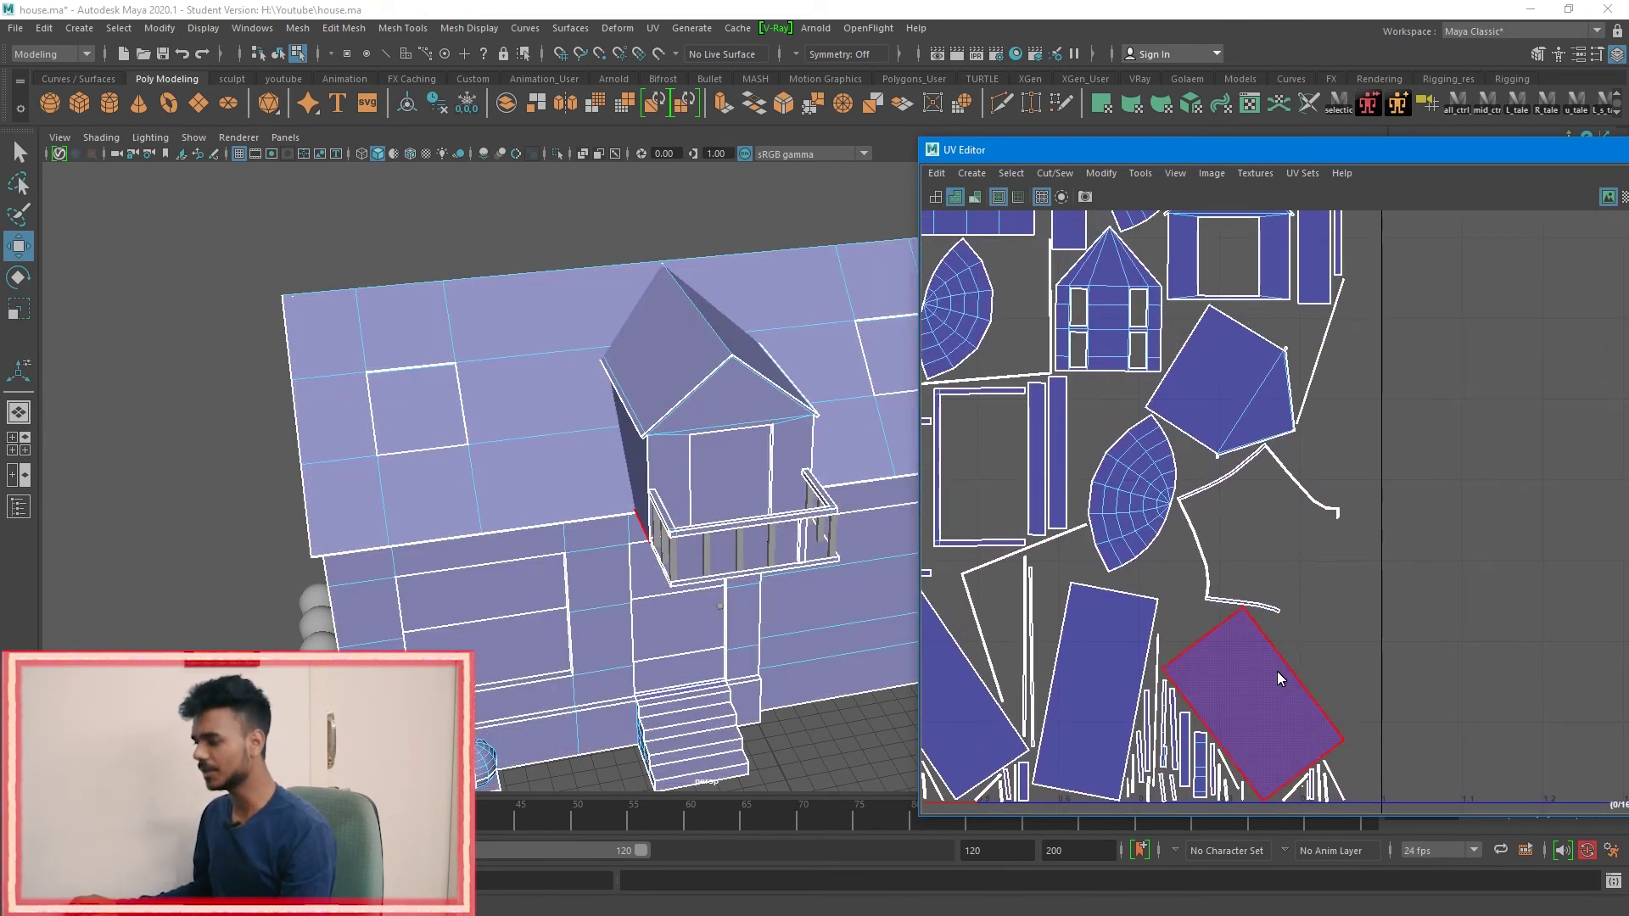
{"action": "left_click", "coordinate": [1277, 673]}
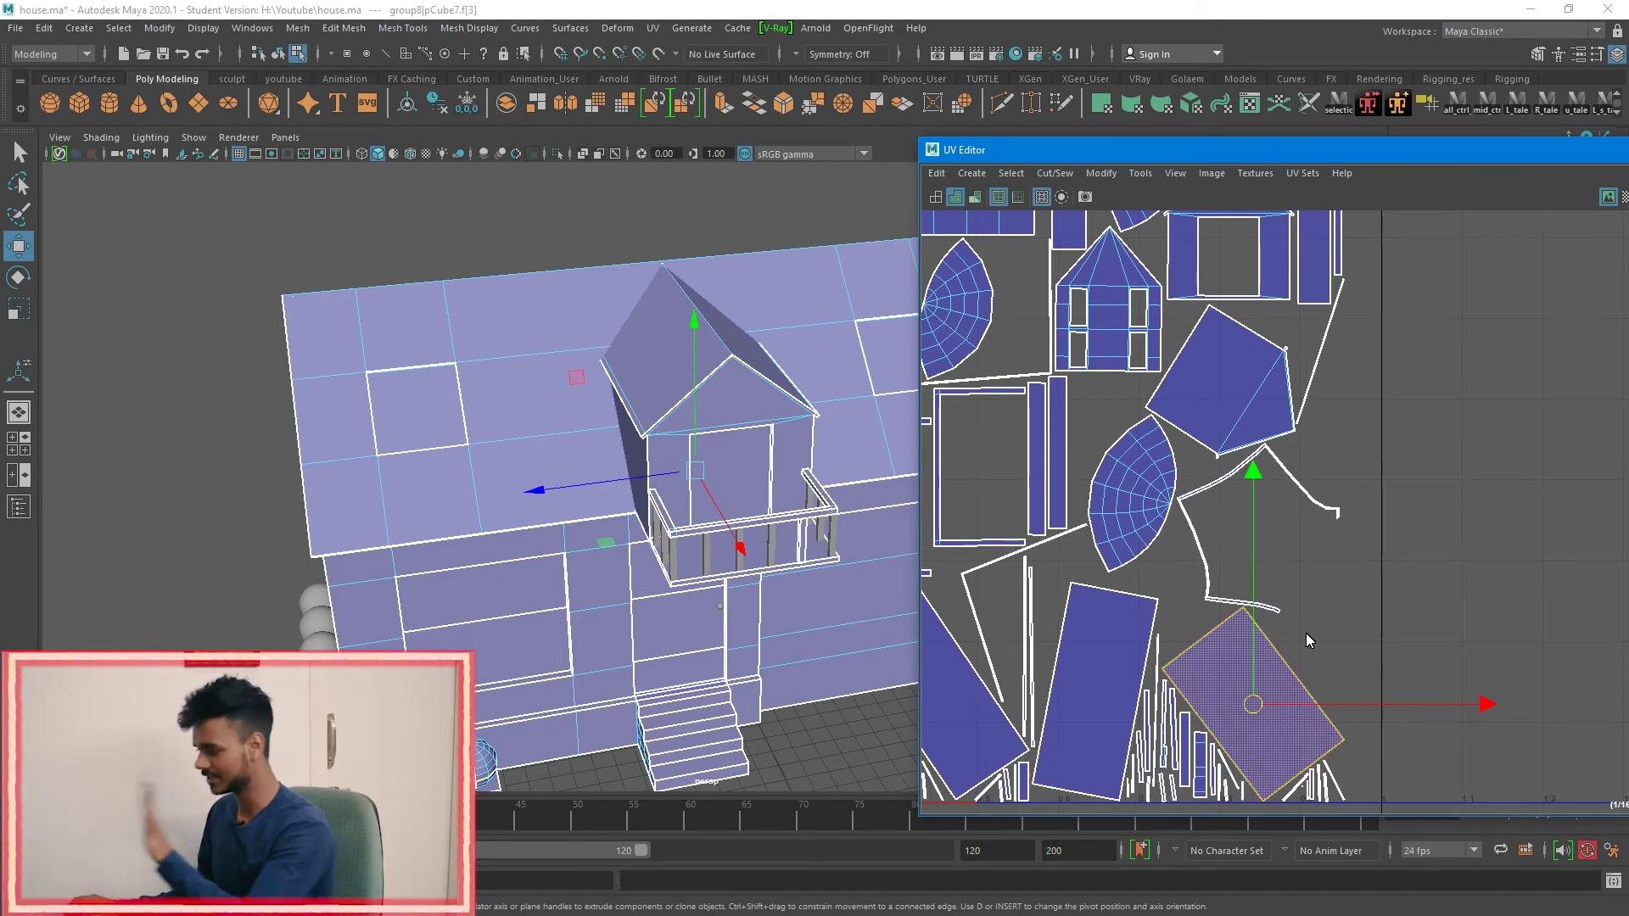
Step: Select the narrow strip shells beside the tilted rectangle's lower corner and locate their faces on the house
{"action": "scroll", "coordinate": [1306, 636], "scroll_direction": "down", "scroll_amount": 2}
{"action": "middle_click_drag", "start_coordinate": [1303, 646], "coordinate": [1347, 467], "text": "alt"}
{"action": "scroll", "coordinate": [1335, 576], "scroll_direction": "up", "scroll_amount": 3}
{"action": "left_click_drag", "start_coordinate": [1472, 588], "coordinate": [1347, 572]}
{"action": "key", "text": "f"}
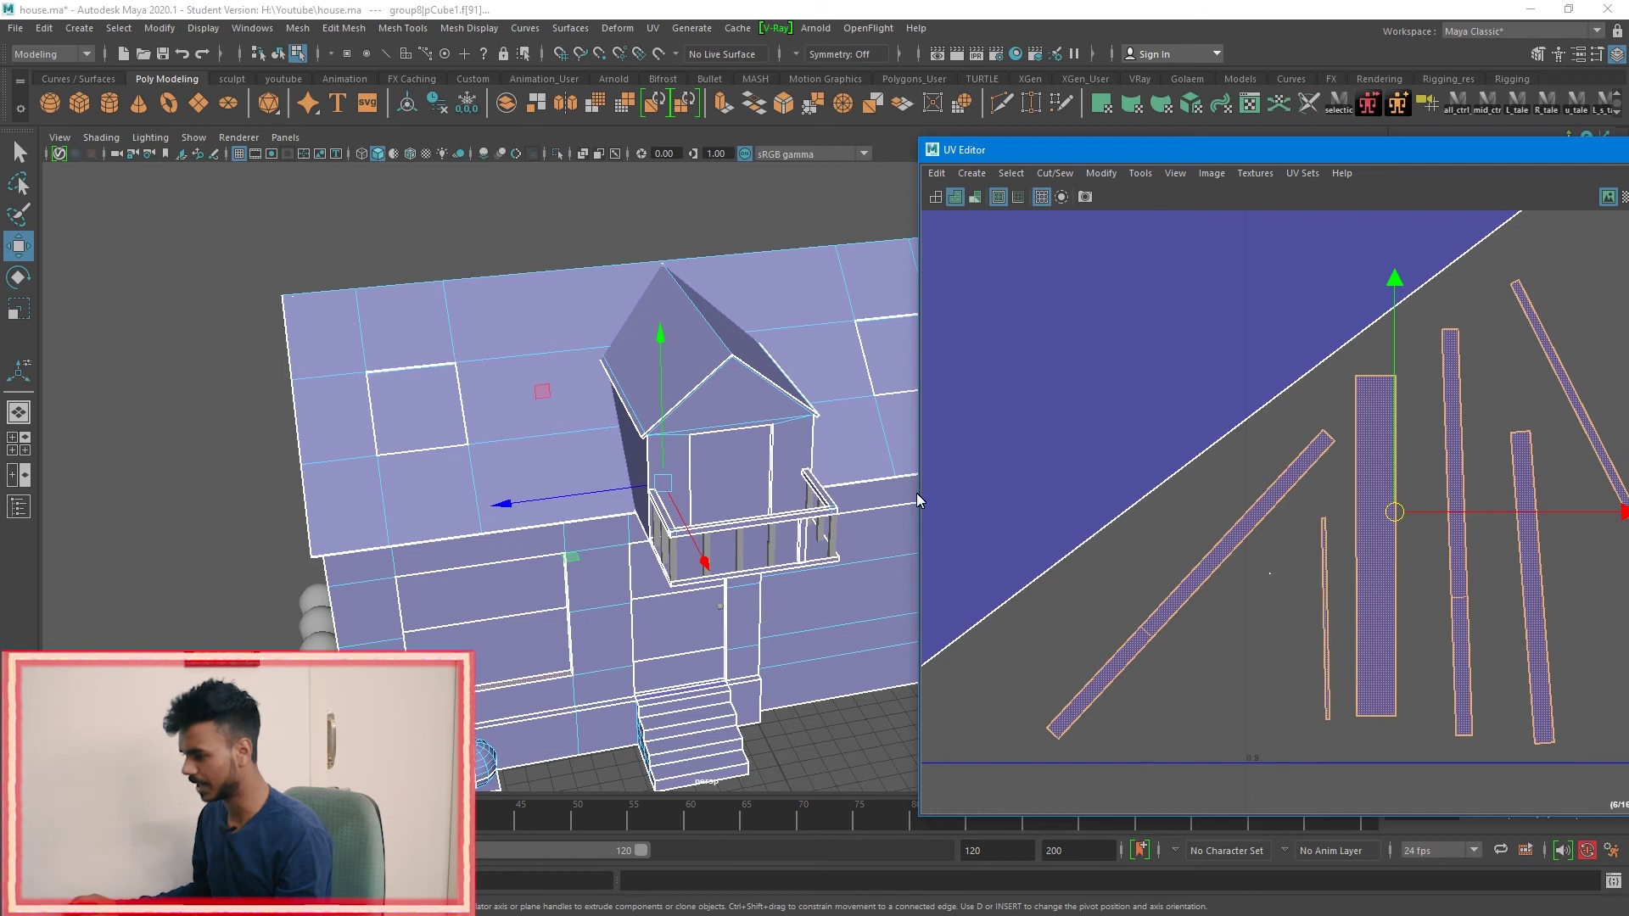
{"action": "scroll", "coordinate": [744, 518], "scroll_direction": "up", "scroll_amount": 10}
{"action": "left_click_drag", "start_coordinate": [607, 465], "coordinate": [688, 520], "text": "alt"}
{"action": "middle_click_drag", "start_coordinate": [687, 520], "coordinate": [236, 439], "text": "alt"}
{"action": "right_click_drag", "start_coordinate": [236, 440], "coordinate": [497, 519], "text": "alt"}
{"action": "left_click_drag", "start_coordinate": [498, 520], "coordinate": [618, 442], "text": "alt"}
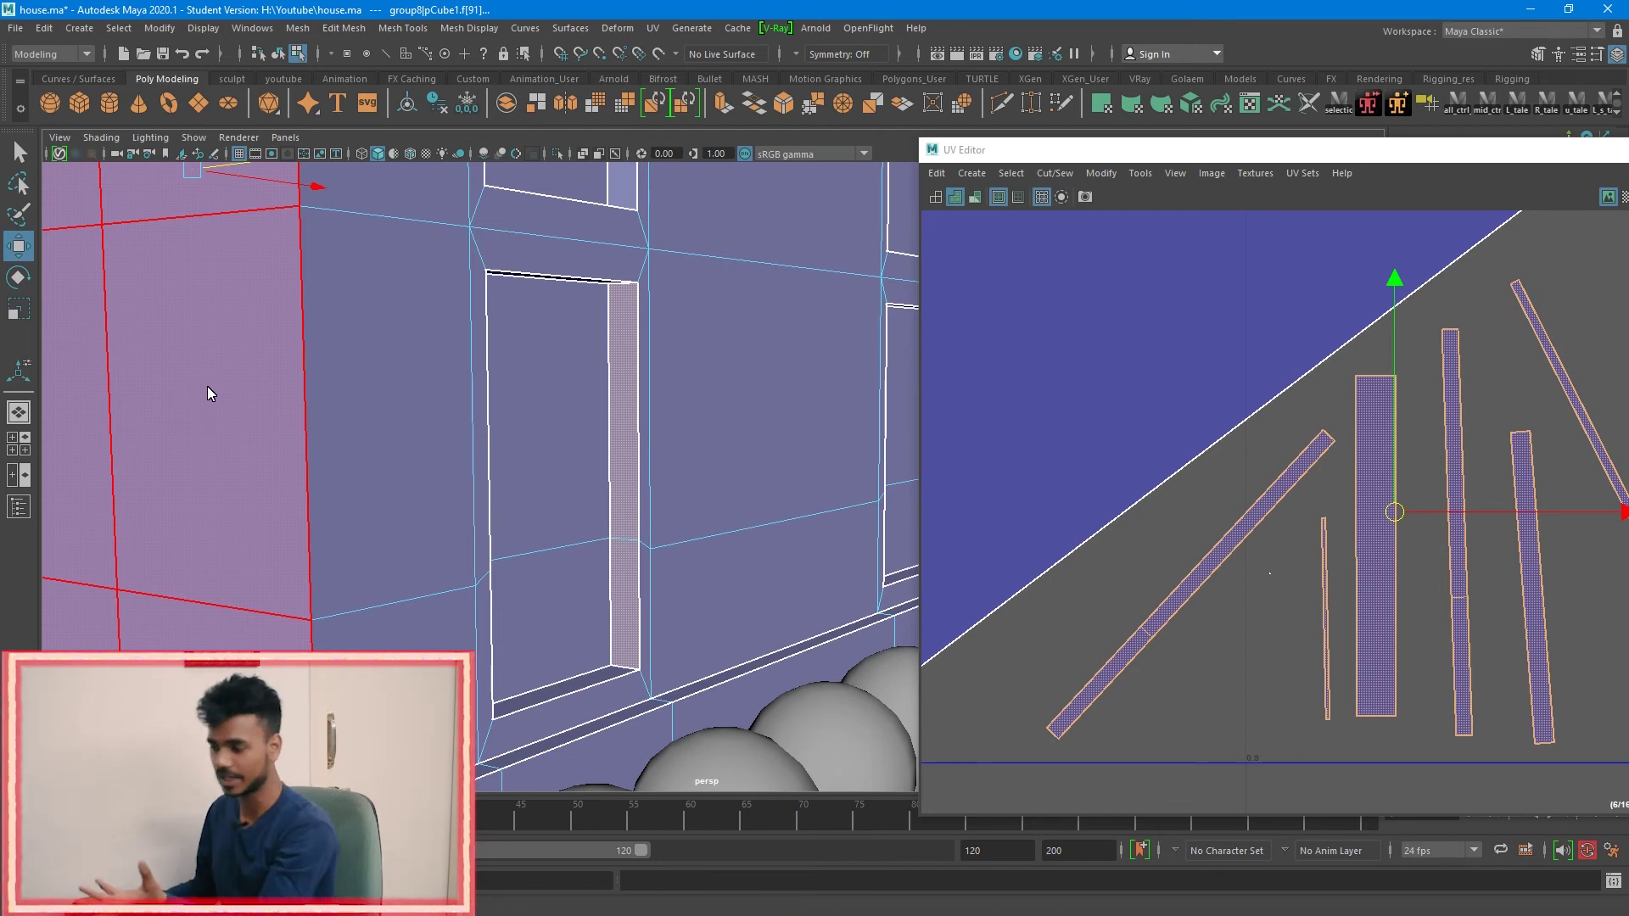
{"action": "key", "text": "a"}
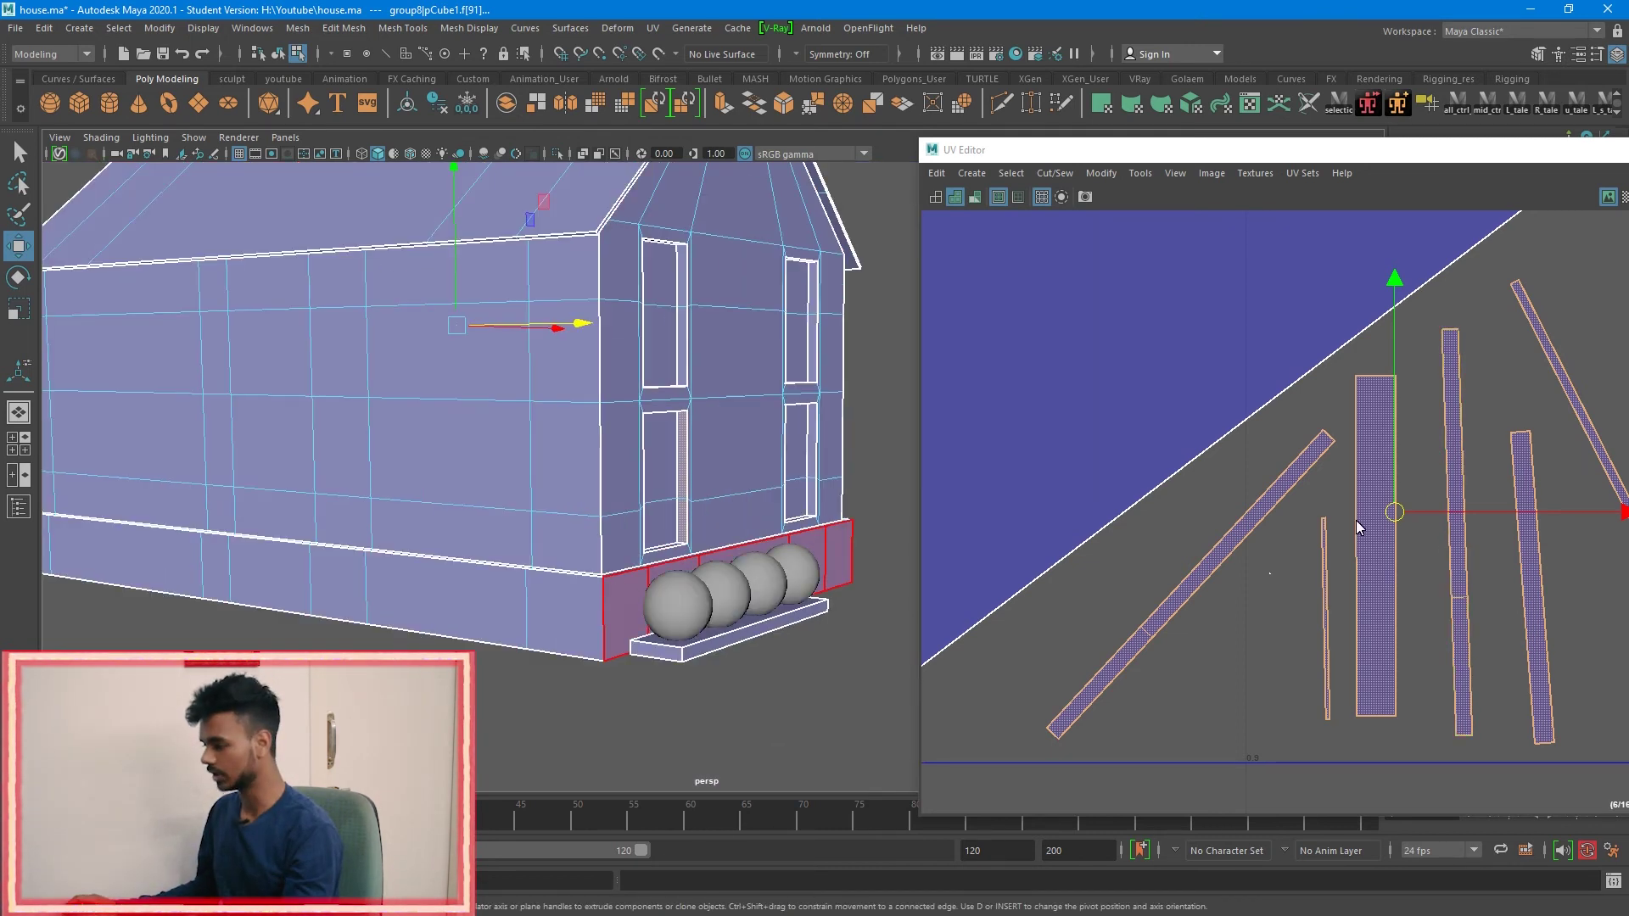
{"action": "key", "text": "a"}
Step: Move the selected narrow strip shells up to the empty space above the other small strips
{"action": "key", "text": "r"}
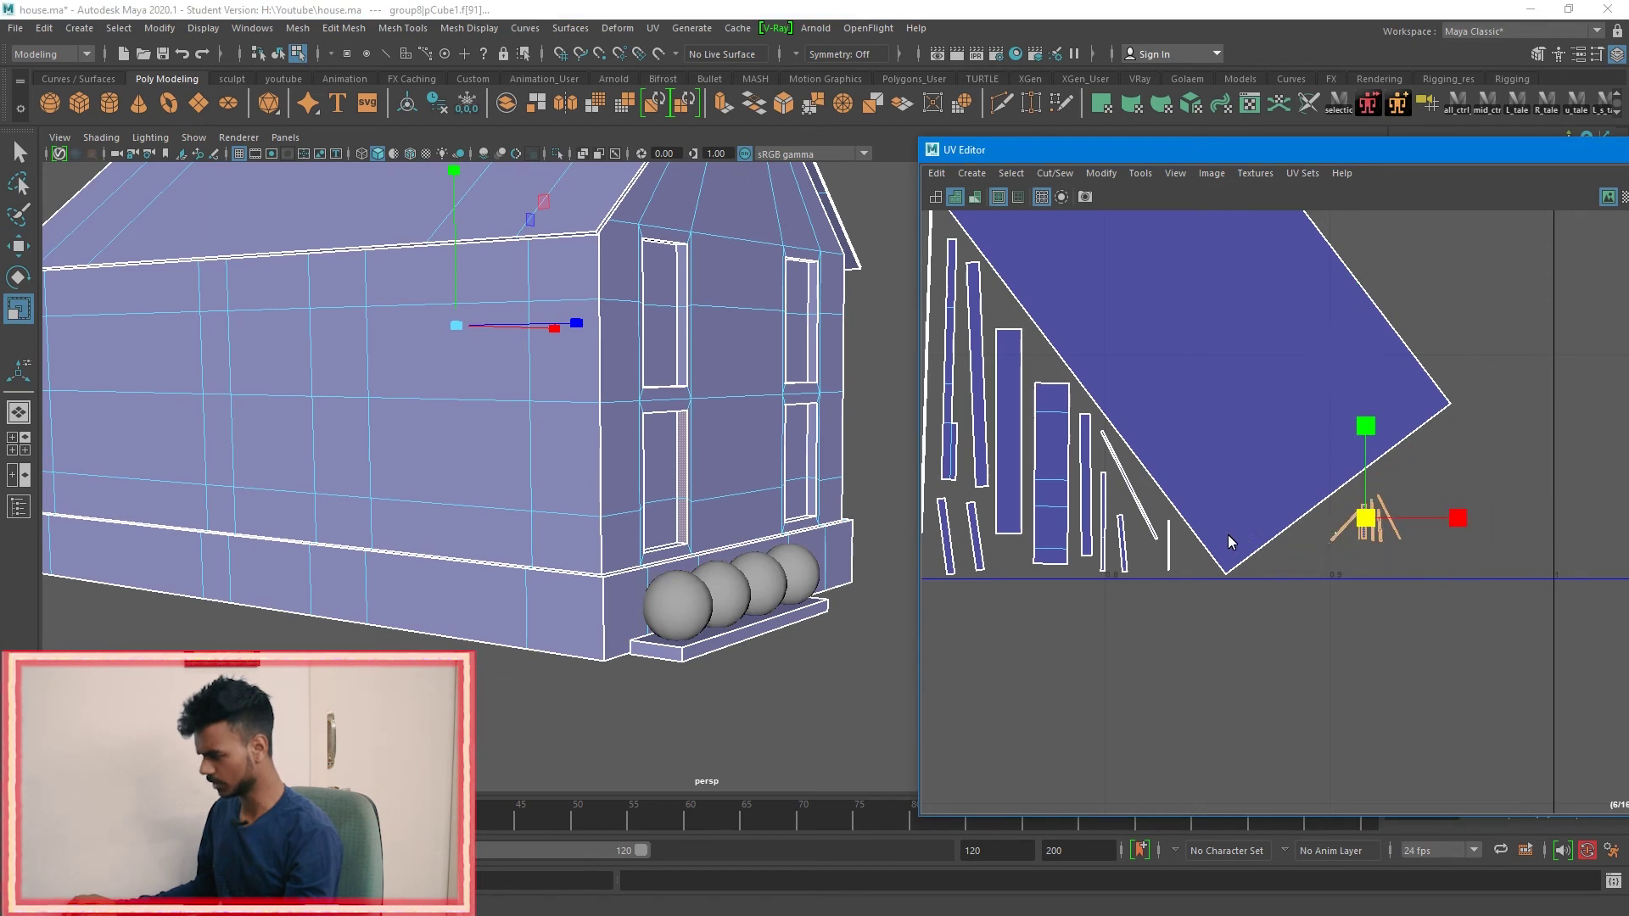
{"action": "scroll", "coordinate": [1347, 534], "scroll_direction": "down", "scroll_amount": 2}
{"action": "key", "text": "w"}
{"action": "left_click_drag", "start_coordinate": [1355, 525], "coordinate": [1075, 230]}
{"action": "middle_click_drag", "start_coordinate": [1086, 313], "coordinate": [1035, 492], "text": "alt"}
Step: Rotate the tilted rectangular shell upright, enlarge it and place it against the tile's right edge
{"action": "left_click", "coordinate": [1174, 480]}
{"action": "scroll", "coordinate": [1174, 480], "scroll_direction": "down", "scroll_amount": 2}
{"action": "key", "text": "e"}
{"action": "left_click_drag", "start_coordinate": [1359, 302], "coordinate": [1455, 399]}
{"action": "key", "text": "r"}
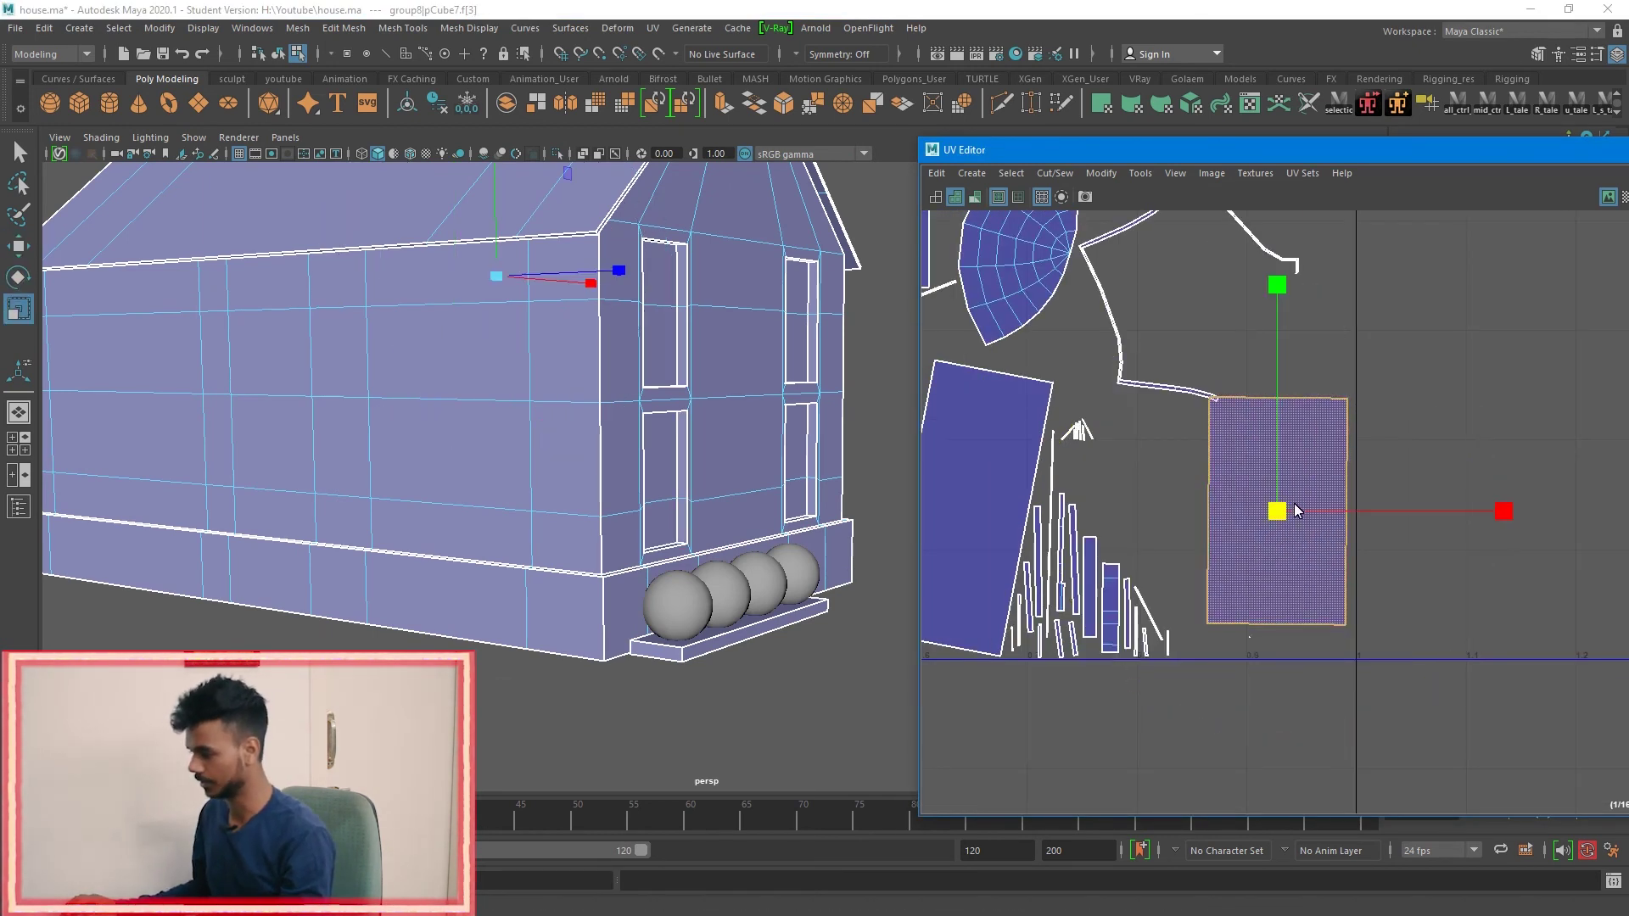
{"action": "left_click_drag", "start_coordinate": [1276, 511], "coordinate": [1376, 499]}
{"action": "key", "text": "w"}
{"action": "left_click_drag", "start_coordinate": [1259, 516], "coordinate": [1255, 459]}
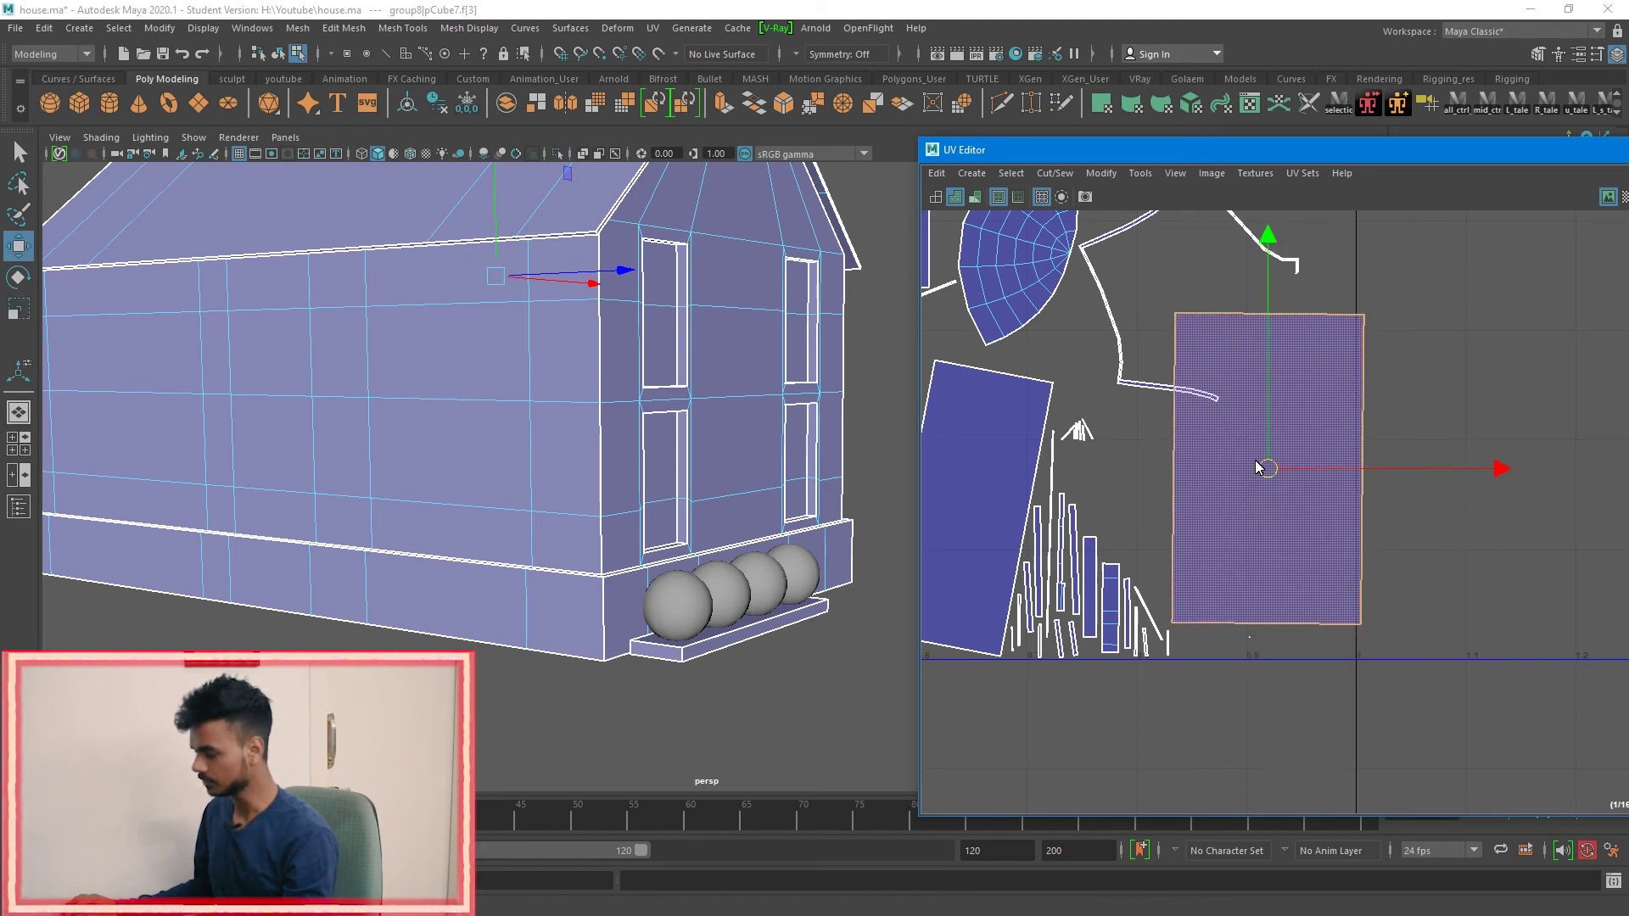
{"action": "scroll", "coordinate": [1249, 475], "scroll_direction": "down", "scroll_amount": 2}
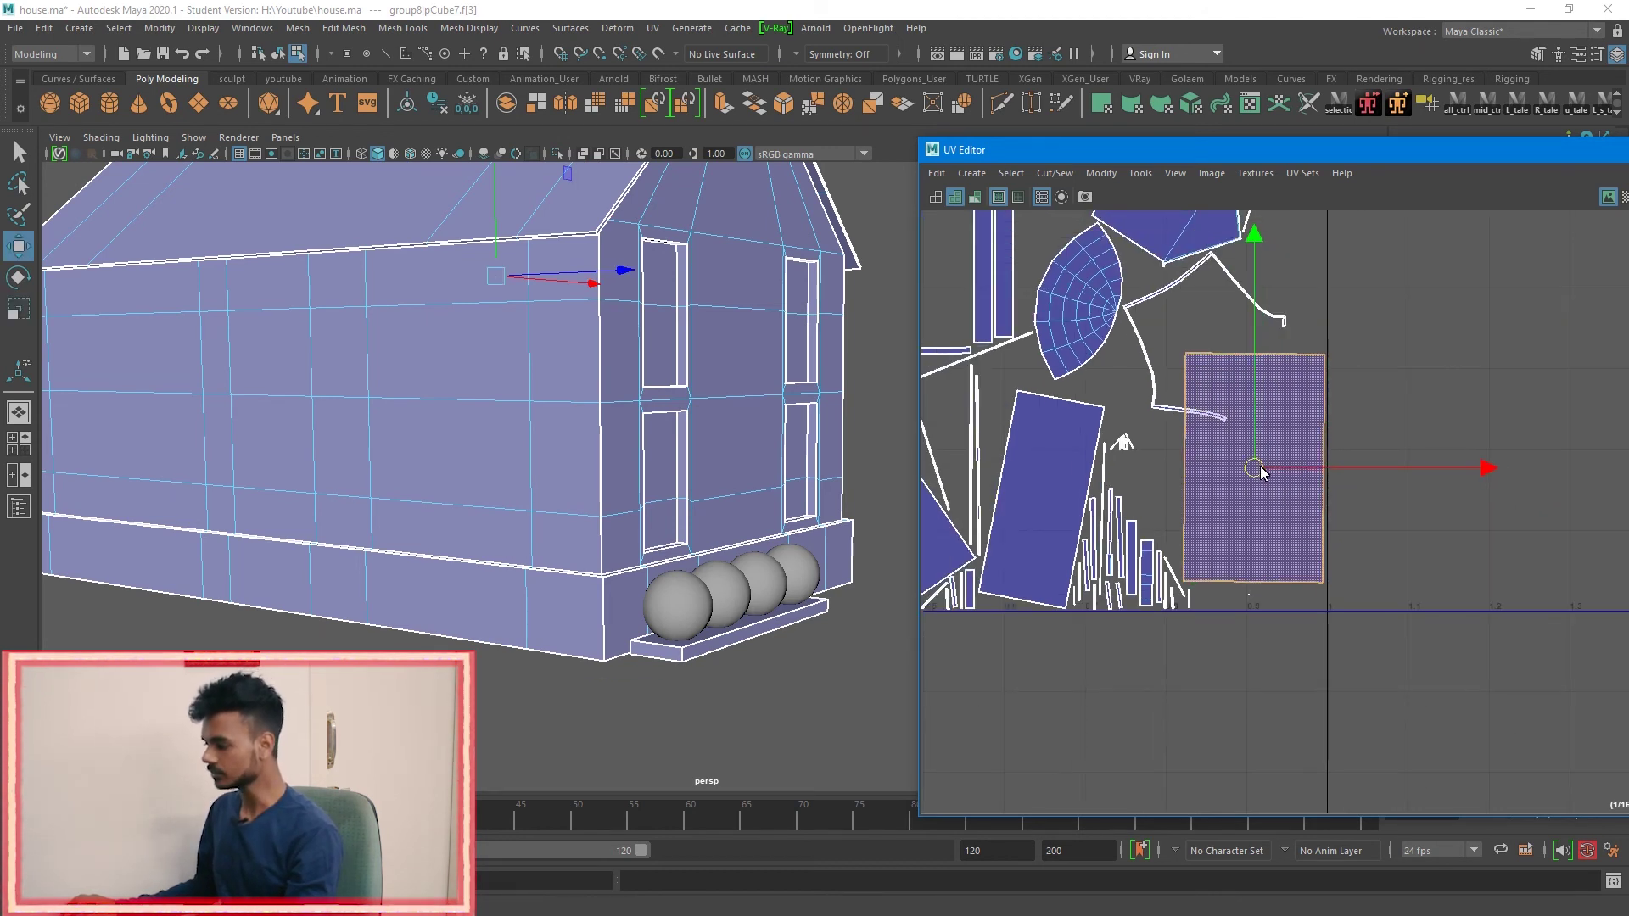
{"action": "scroll", "coordinate": [1278, 469], "scroll_direction": "down", "scroll_amount": 1}
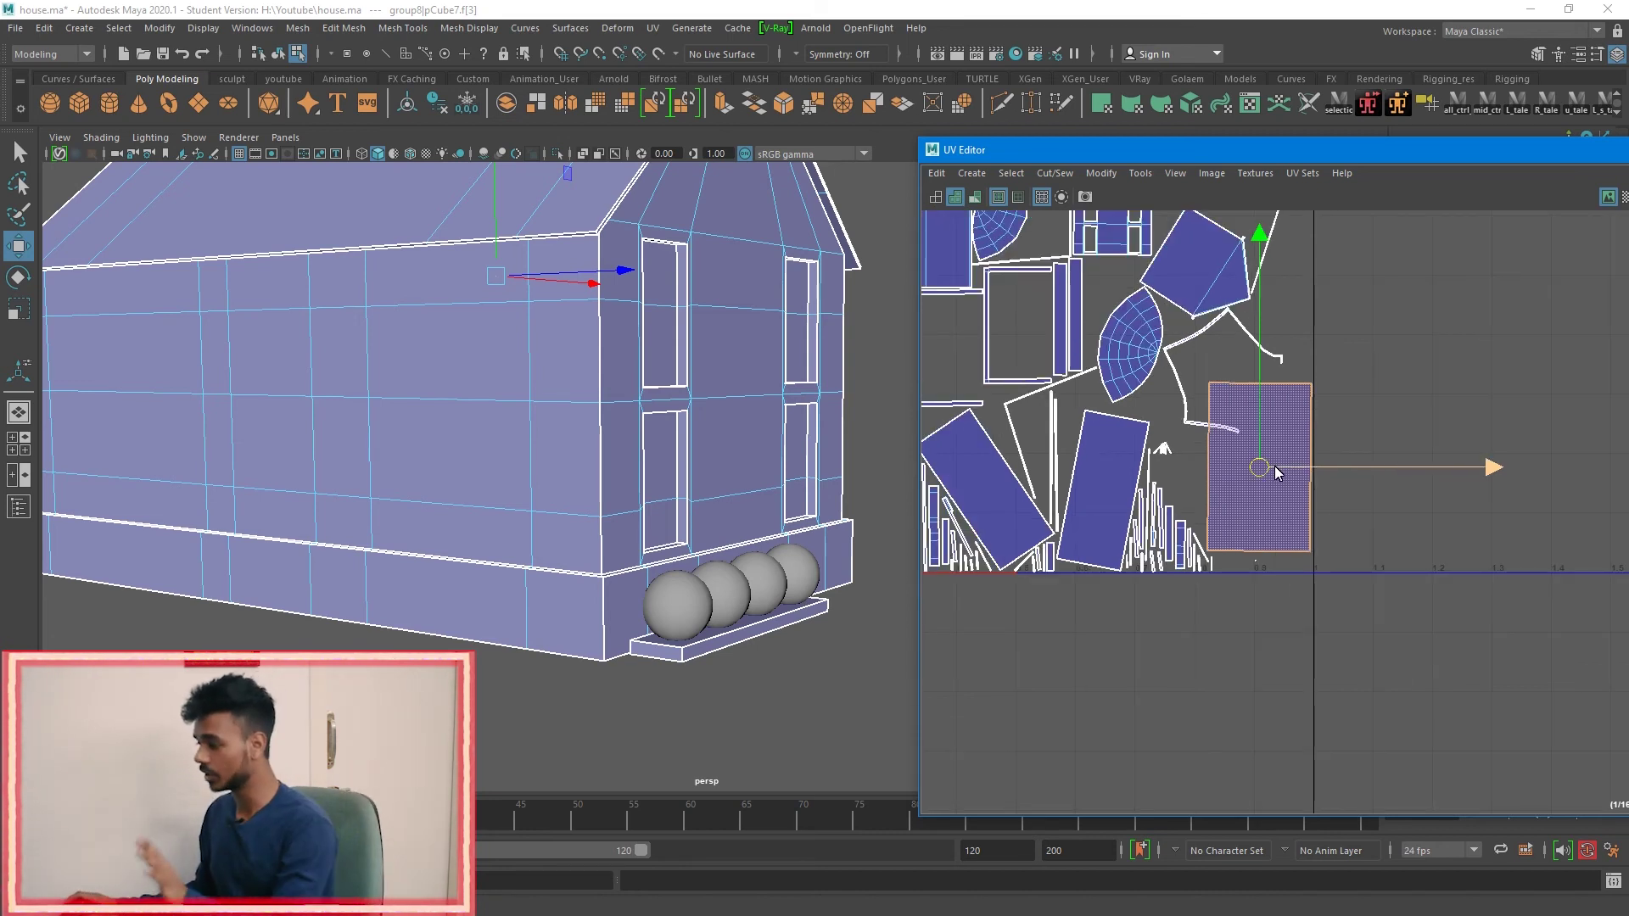
Step: Select the long thin trim shell and inspect where it overlaps the enlarged rectangular shell
{"action": "scroll", "coordinate": [1244, 465], "scroll_direction": "up", "scroll_amount": 4}
{"action": "left_click_drag", "start_coordinate": [1109, 311], "coordinate": [1200, 424]}
{"action": "left_click", "coordinate": [1108, 393]}
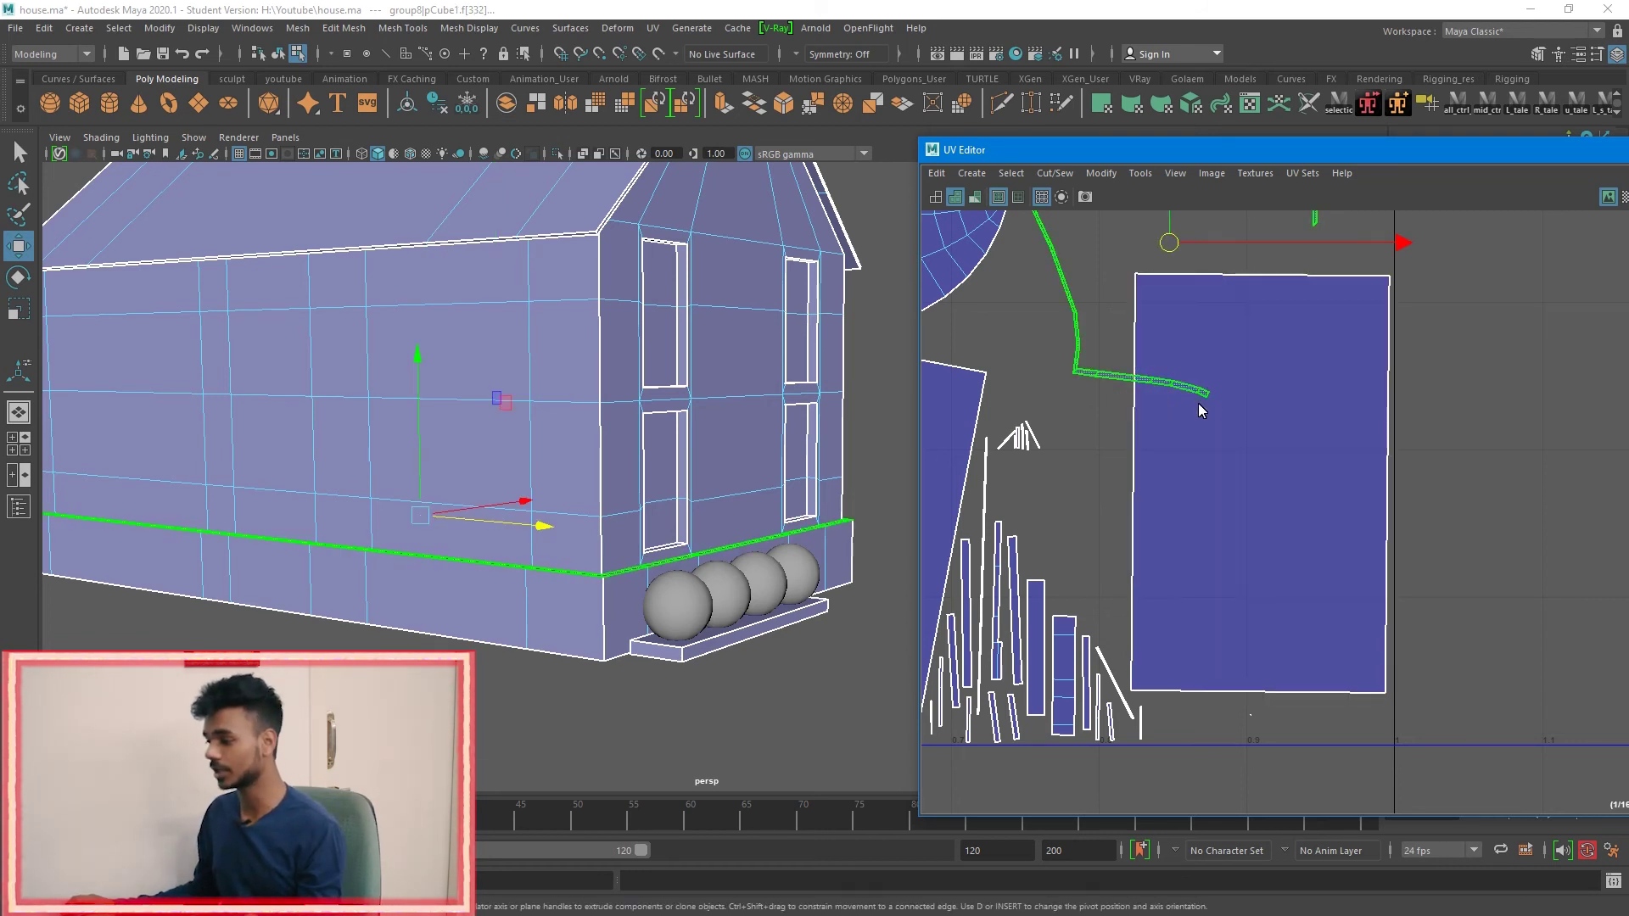
{"action": "scroll", "coordinate": [1209, 407], "scroll_direction": "up", "scroll_amount": 3}
{"action": "left_click", "coordinate": [1303, 418]}
{"action": "scroll", "coordinate": [1305, 420], "scroll_direction": "down", "scroll_amount": 3}
{"action": "left_click_drag", "start_coordinate": [1152, 266], "coordinate": [1481, 722]}
{"action": "scroll", "coordinate": [1140, 362], "scroll_direction": "up", "scroll_amount": 3}
{"action": "mouse_move", "coordinate": [1151, 345]}
{"action": "left_mouse_down"}
{"action": "mouse_move", "coordinate": [1320, 472]}
{"action": "mouse_move", "coordinate": [1339, 469]}
{"action": "mouse_move", "coordinate": [1157, 351]}
{"action": "left_mouse_up"}
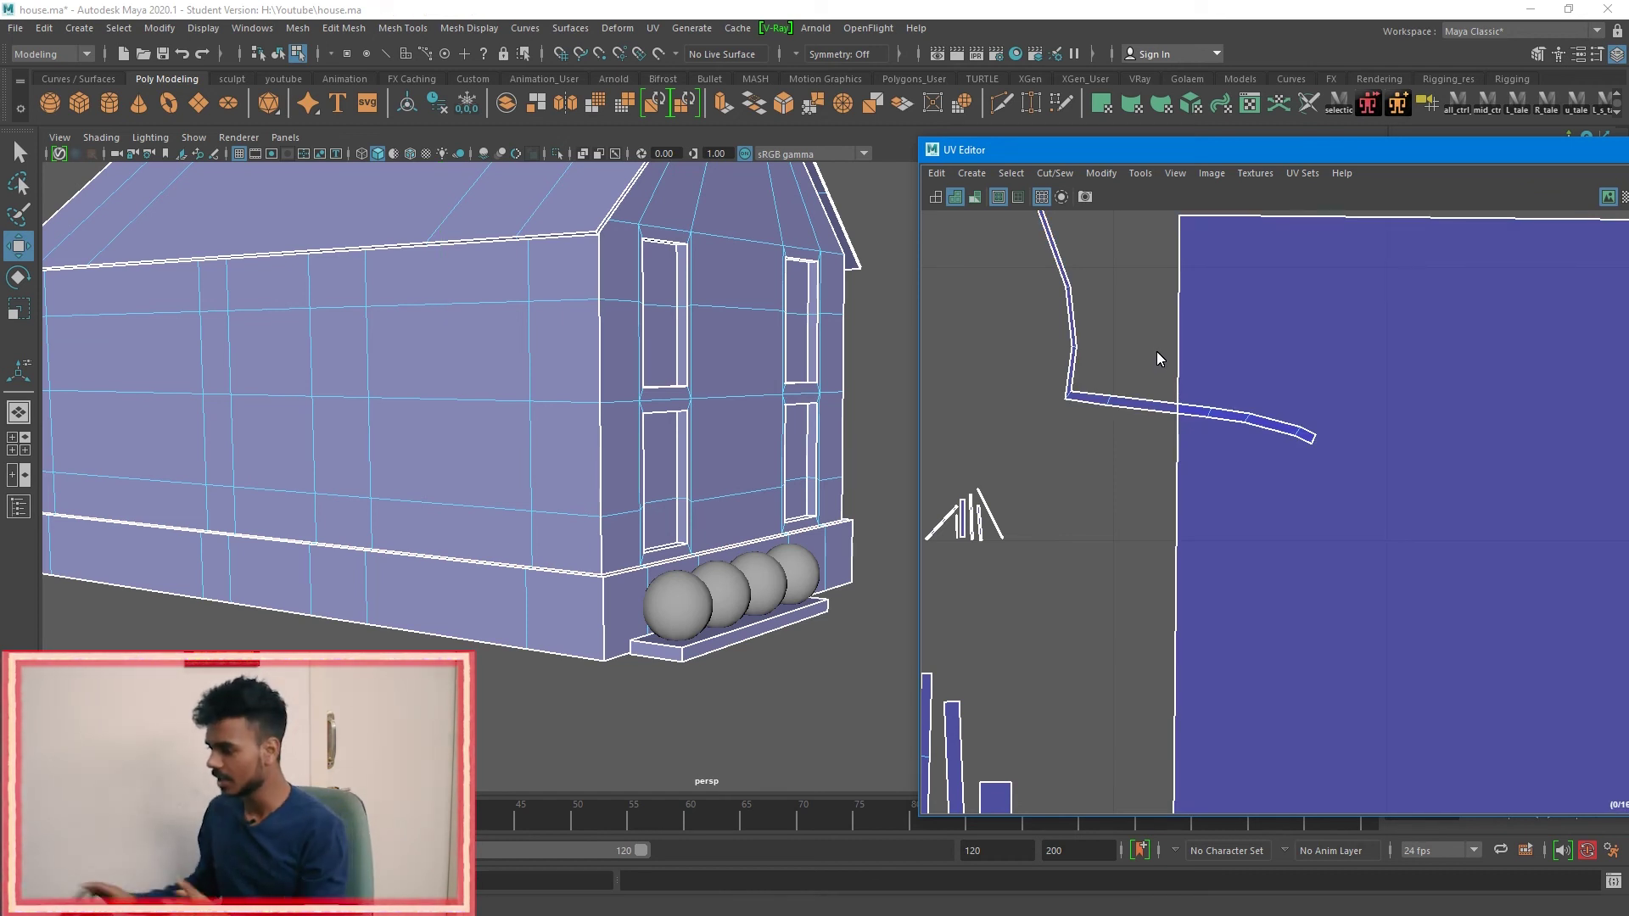
Step: Move the enlarged rectangular shell to the right, outside the first UV tile
{"action": "scroll", "coordinate": [1157, 351], "scroll_direction": "down", "scroll_amount": 6}
{"action": "left_click", "coordinate": [1247, 508]}
{"action": "scroll", "coordinate": [1251, 513], "scroll_direction": "down", "scroll_amount": 2}
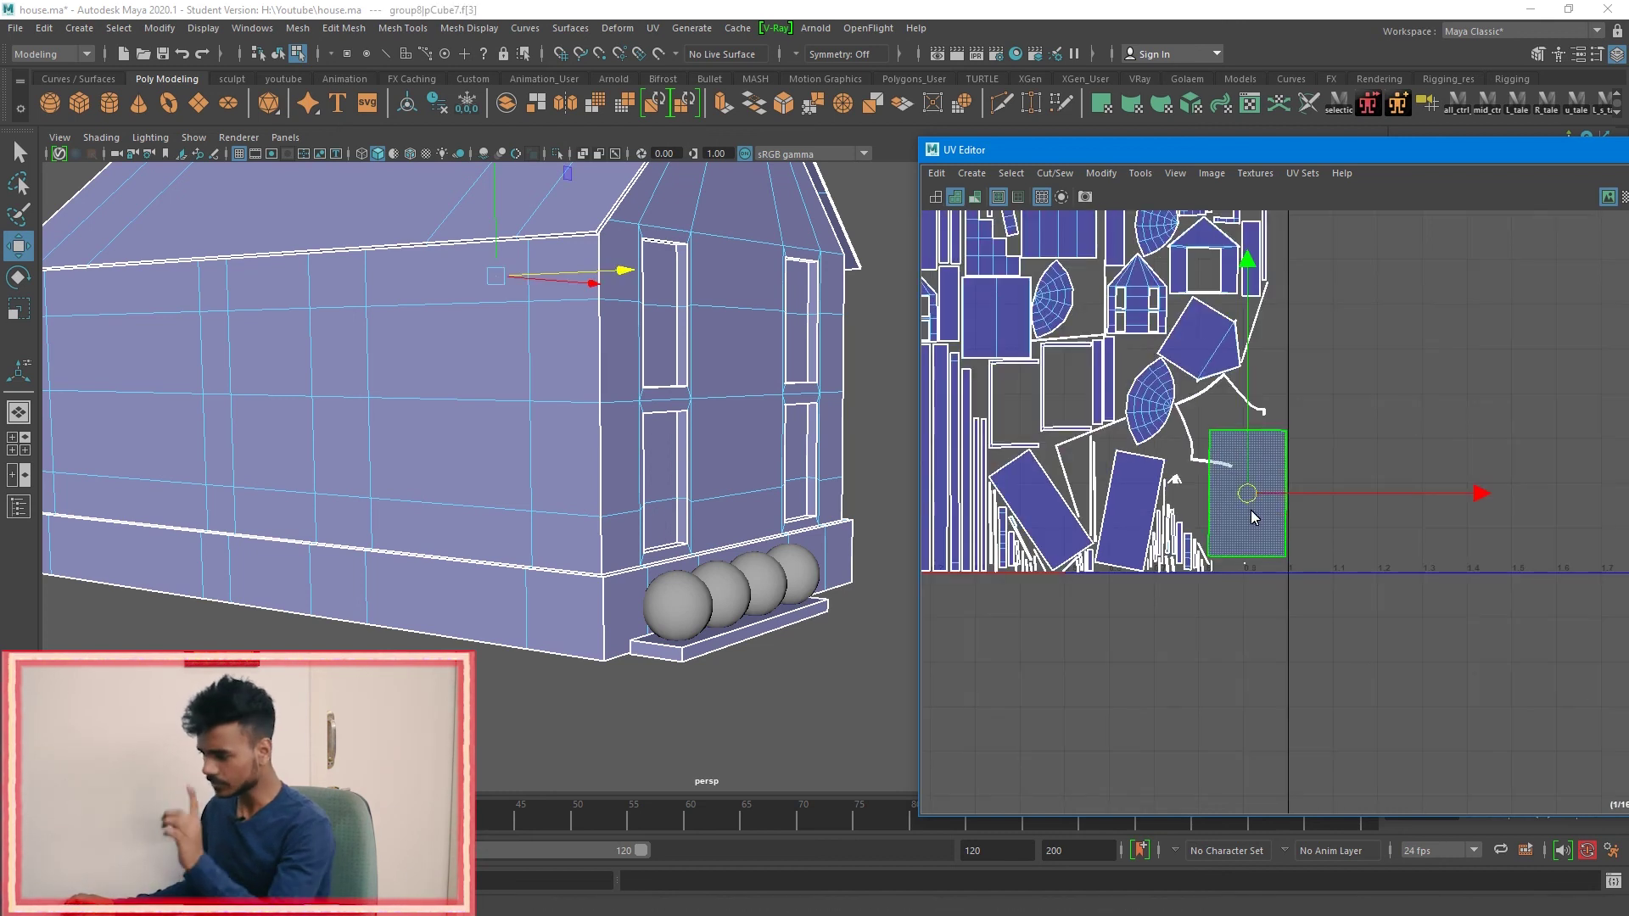
{"action": "left_click_drag", "start_coordinate": [1251, 493], "coordinate": [1340, 495]}
Step: Select all UV shells, including the one outside the tile, and lay them out automatically within the first tile
{"action": "scroll", "coordinate": [1332, 530], "scroll_direction": "down", "scroll_amount": 3}
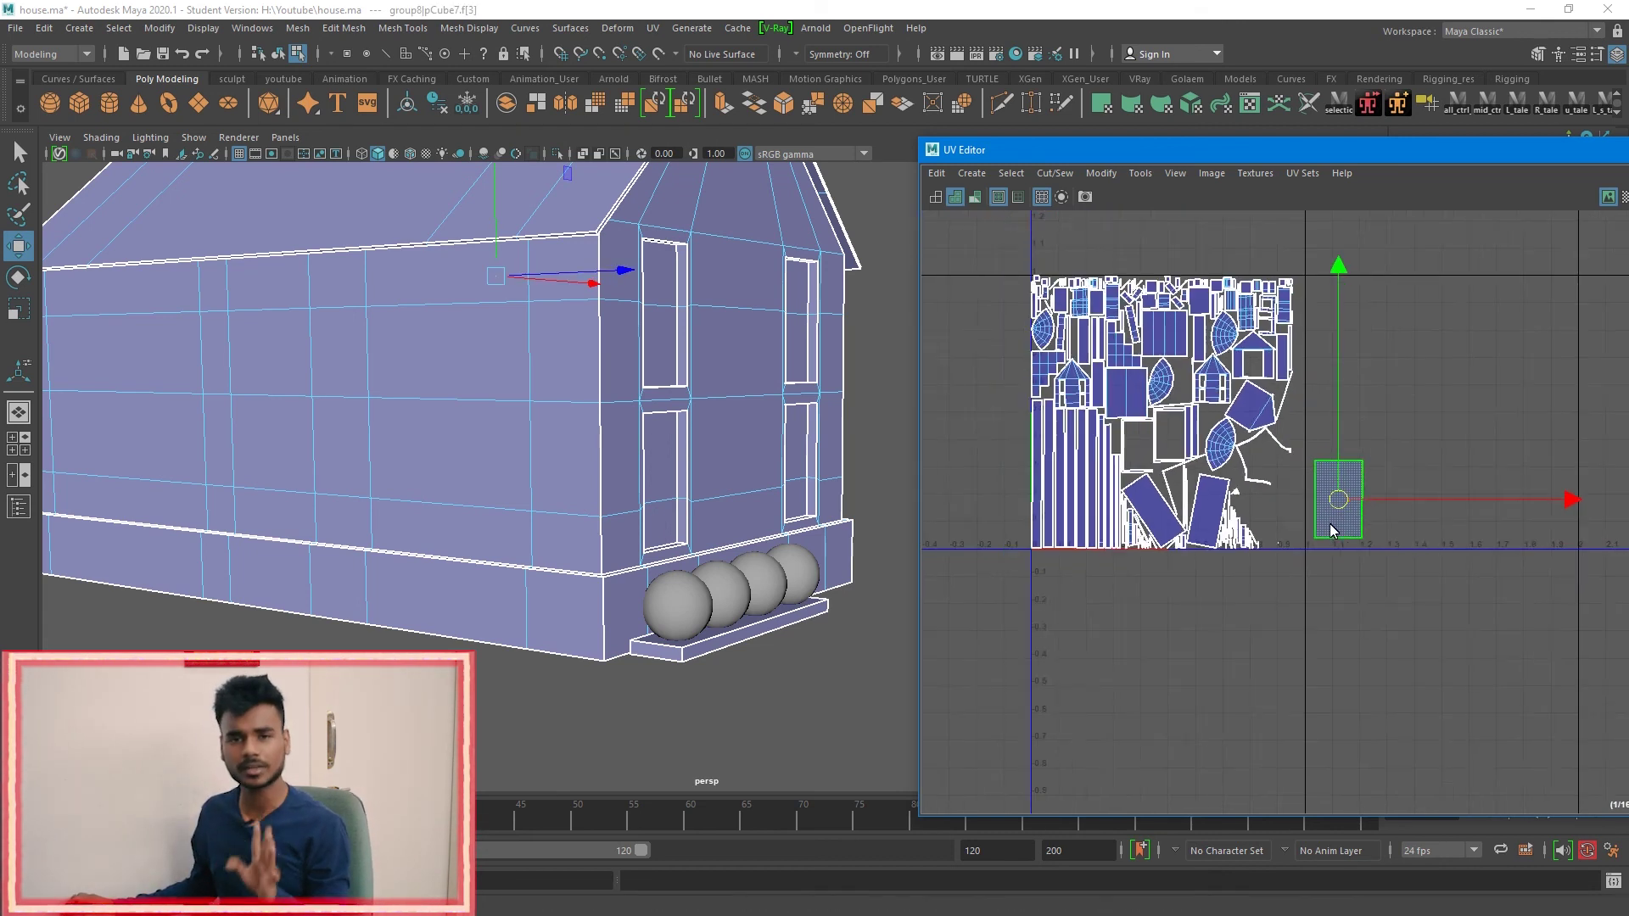
{"action": "scroll", "coordinate": [1333, 531], "scroll_direction": "down", "scroll_amount": 3}
{"action": "left_click_drag", "start_coordinate": [1396, 619], "coordinate": [983, 265]}
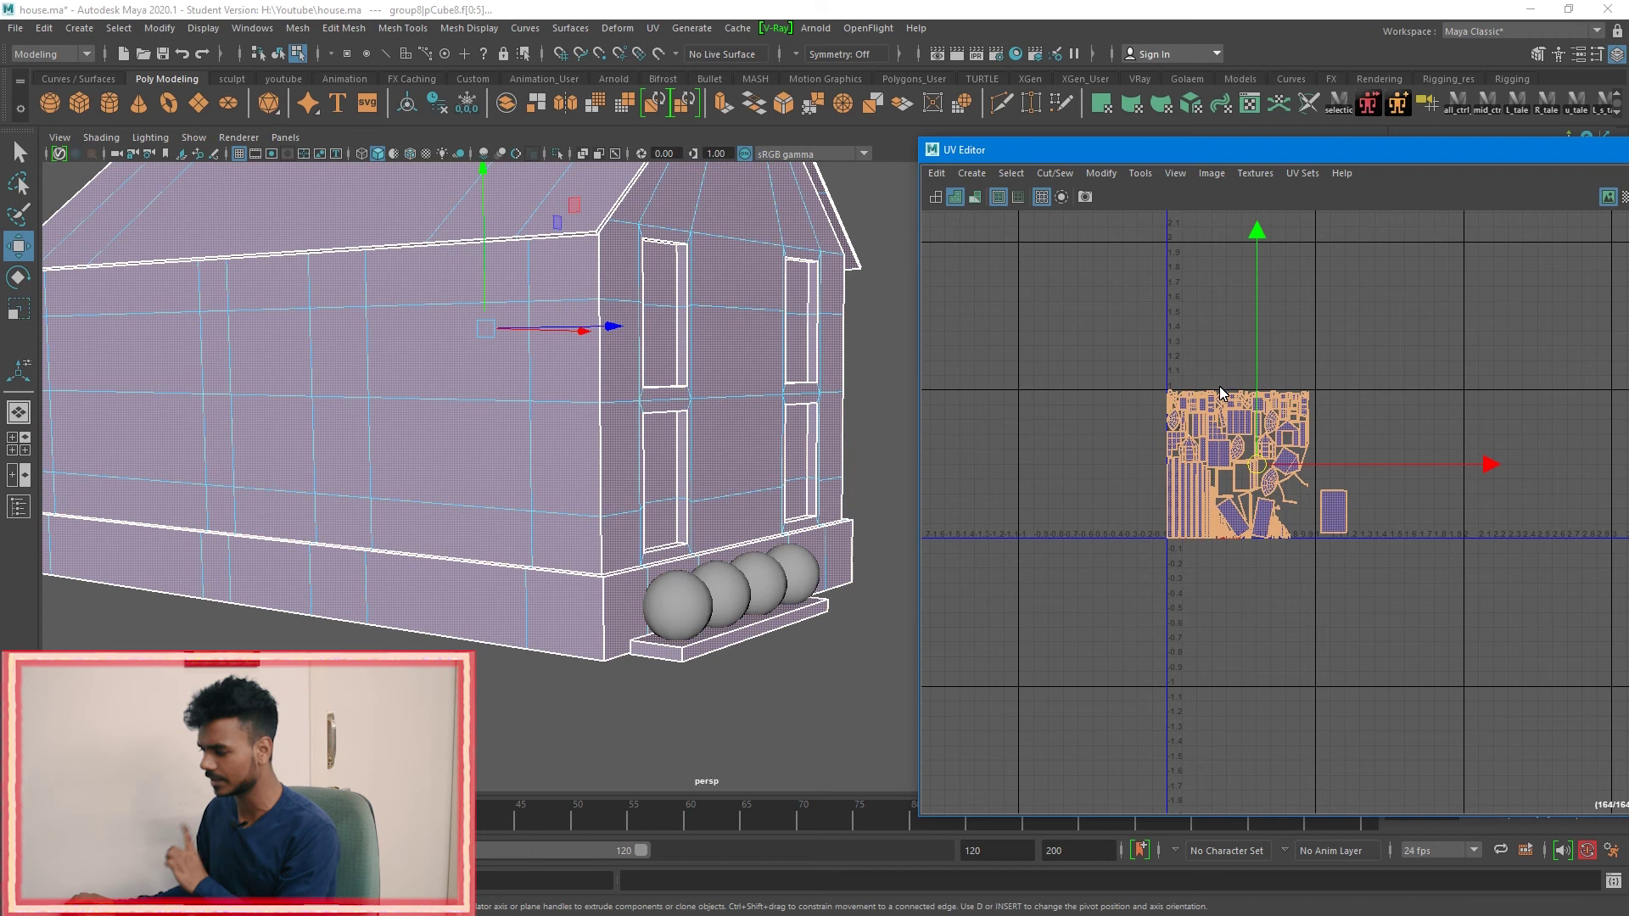
{"action": "scroll", "coordinate": [1222, 394], "scroll_direction": "down", "scroll_amount": 3}
{"action": "left_click_drag", "start_coordinate": [1372, 299], "coordinate": [1134, 530]}
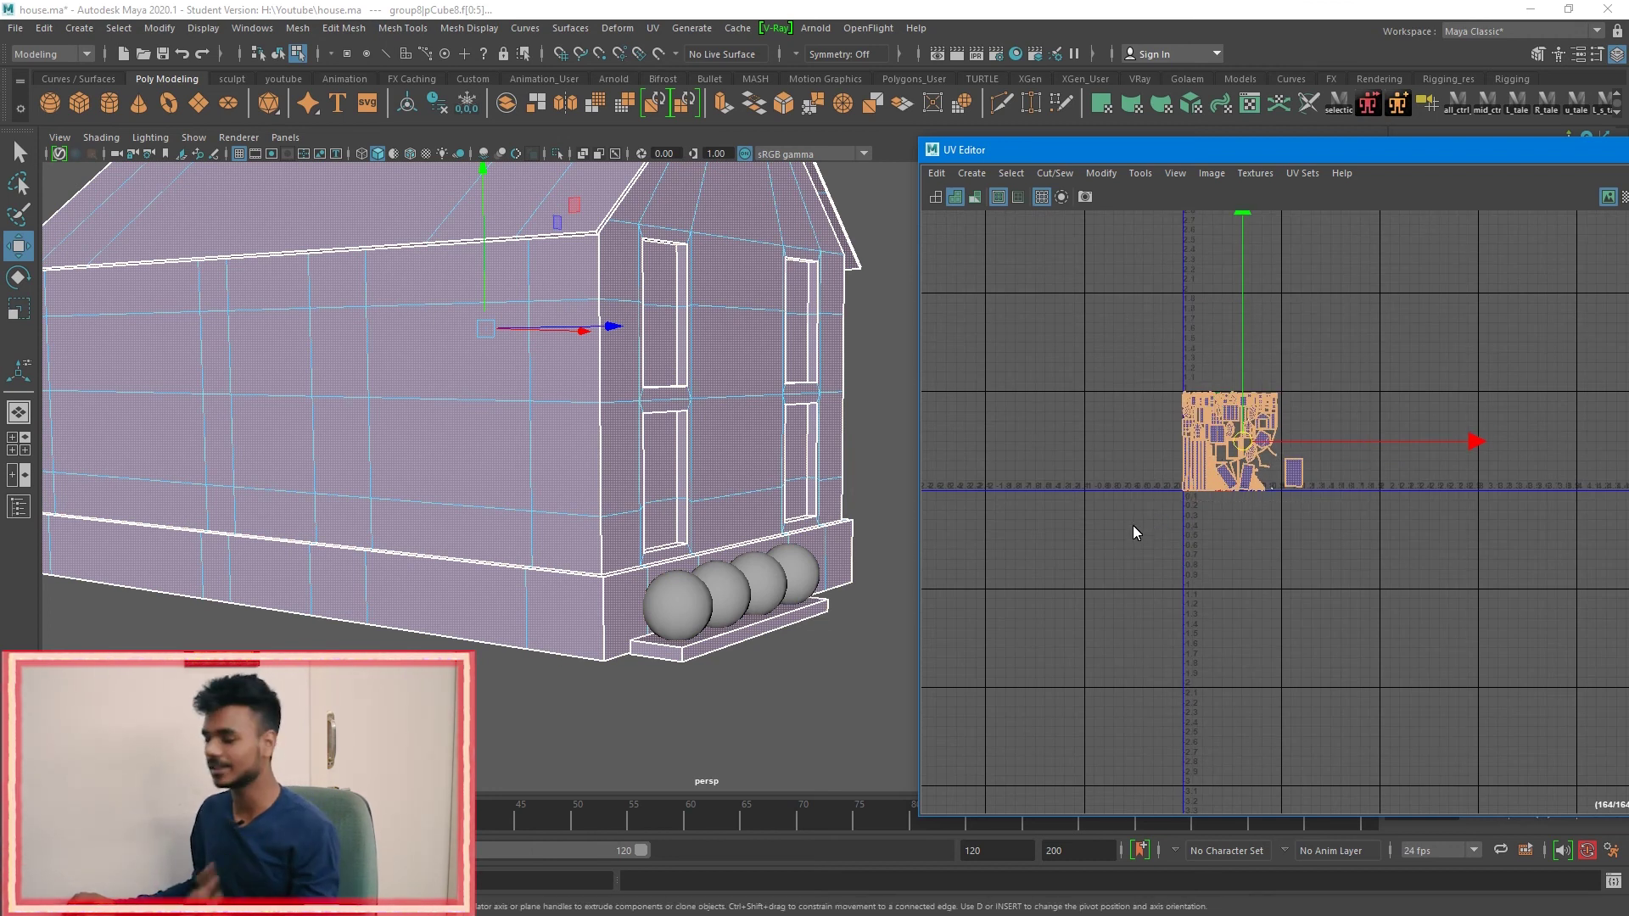
{"action": "right_click_drag", "start_coordinate": [1305, 318], "coordinate": [1111, 408], "text": "shift"}
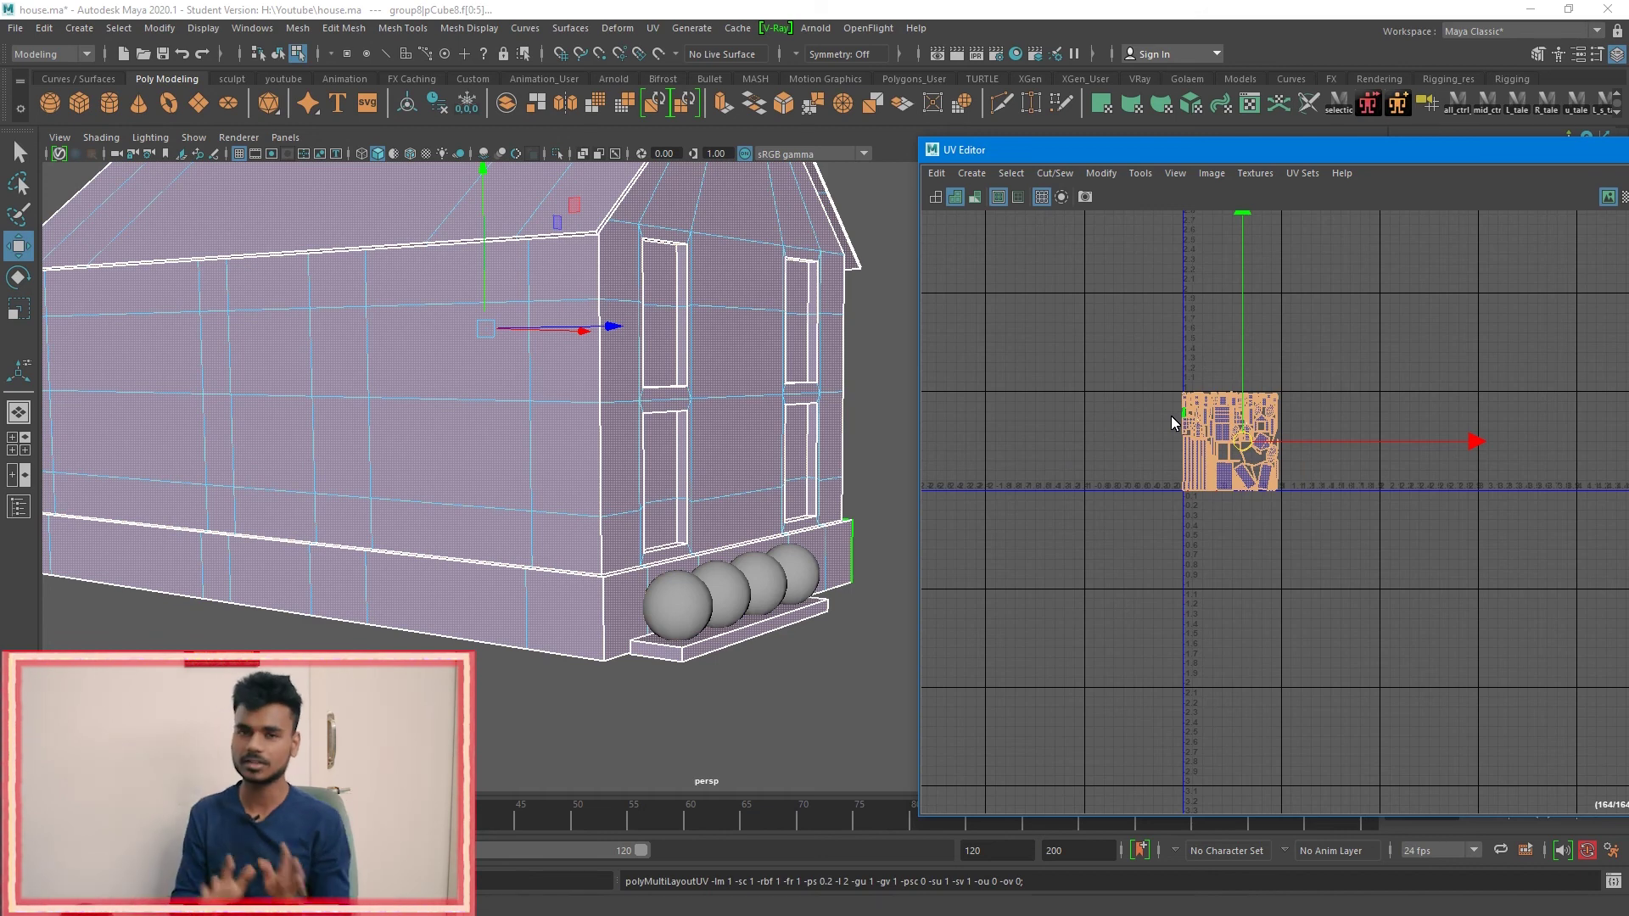